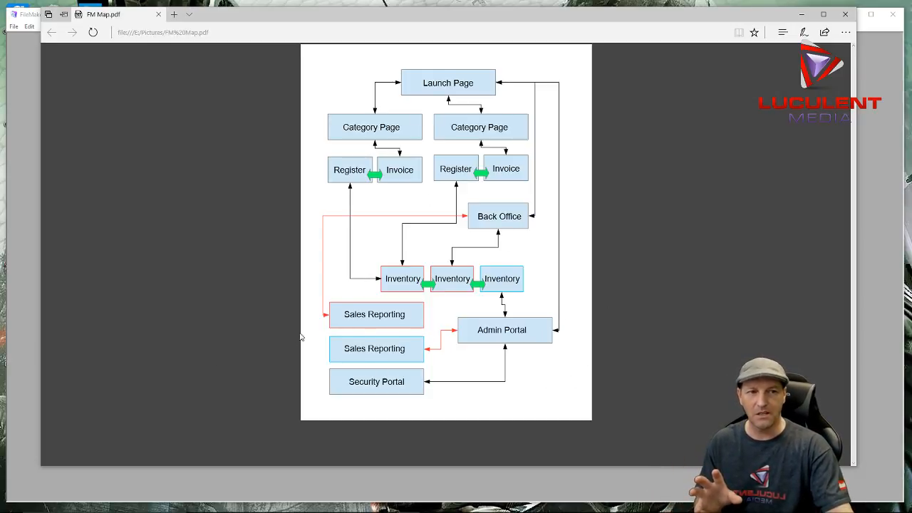
Close the FM Map PDF and the FileMaker hosting web page to return to the FileMaker Launch Center
left_click(848, 16)
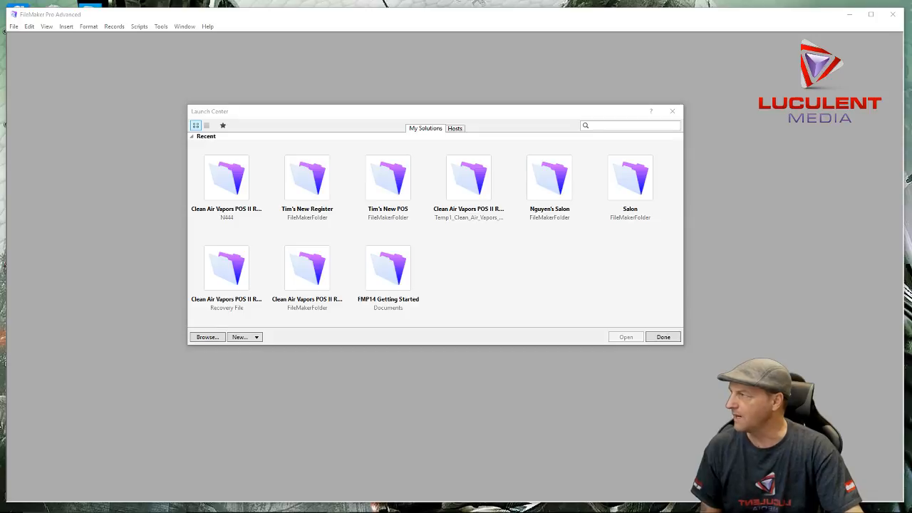
key("alt+Tab")
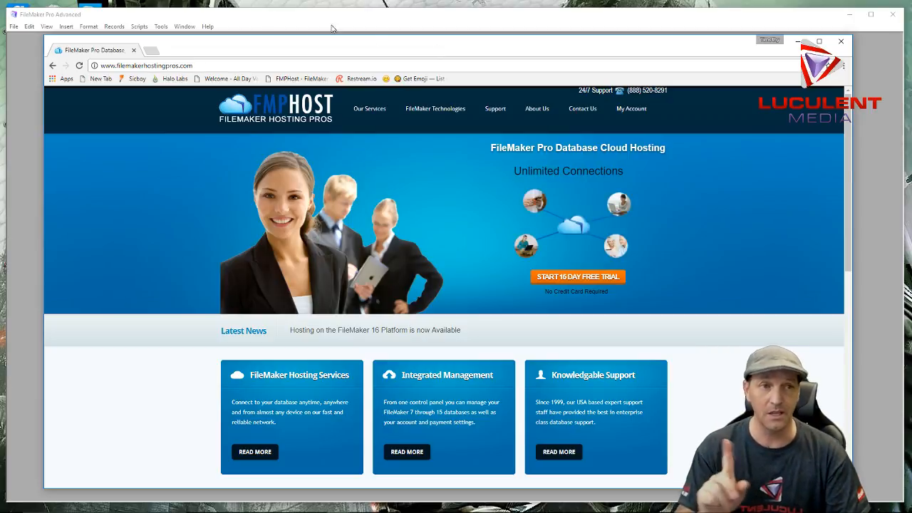
left_click(842, 41)
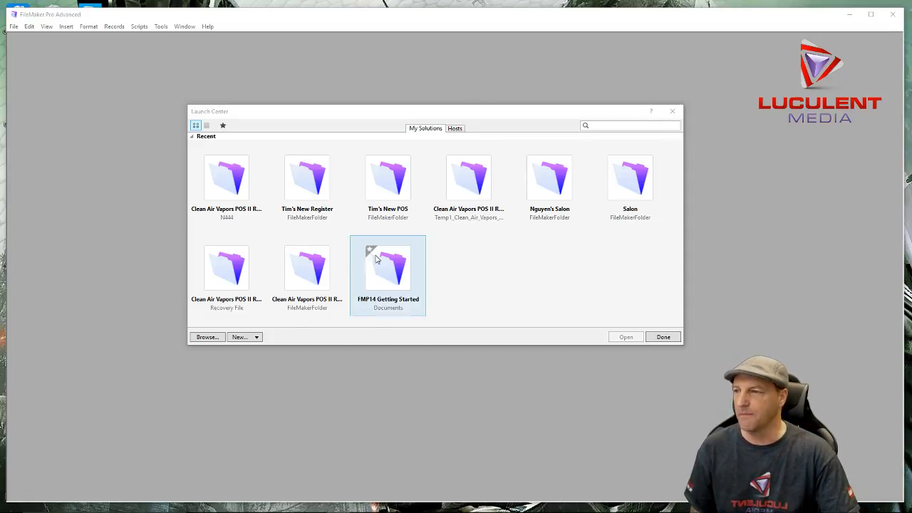
Create a new blank solution and save it as My New Store in the Pictures folder
left_click(238, 339)
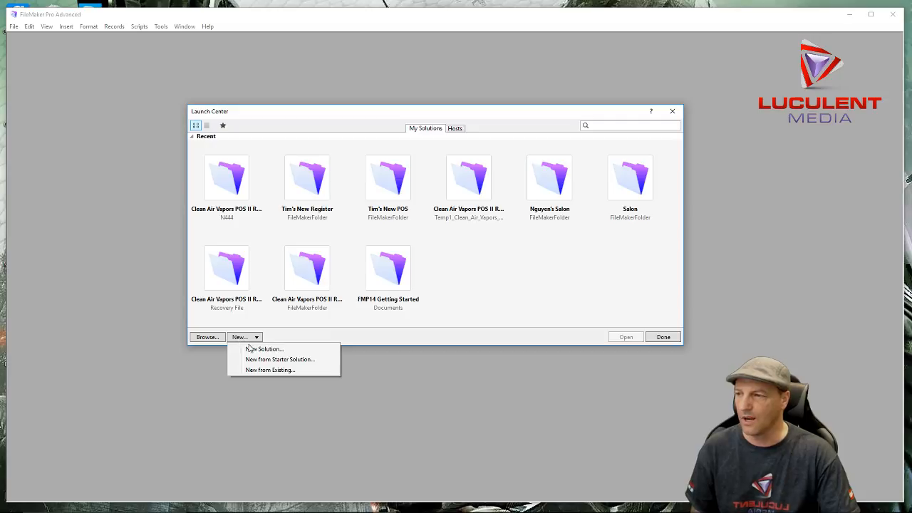
left_click(270, 349)
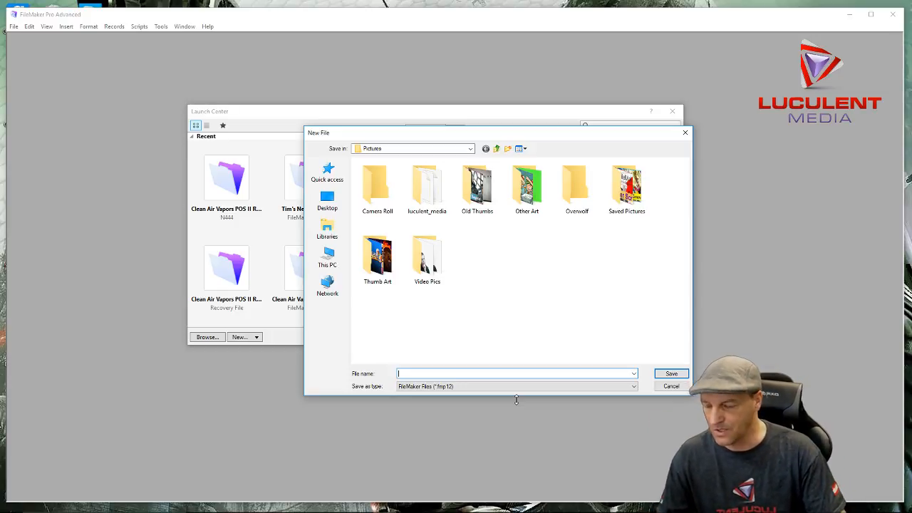
type("My ")
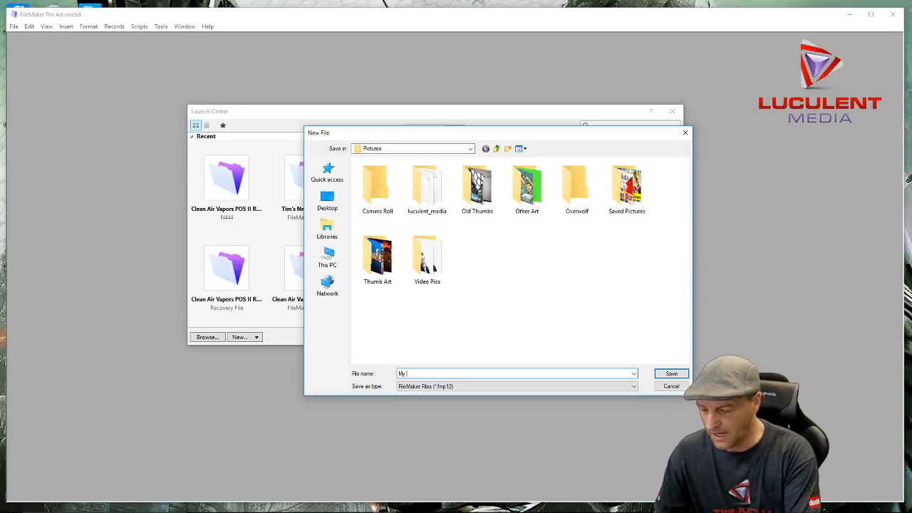
type("New Store")
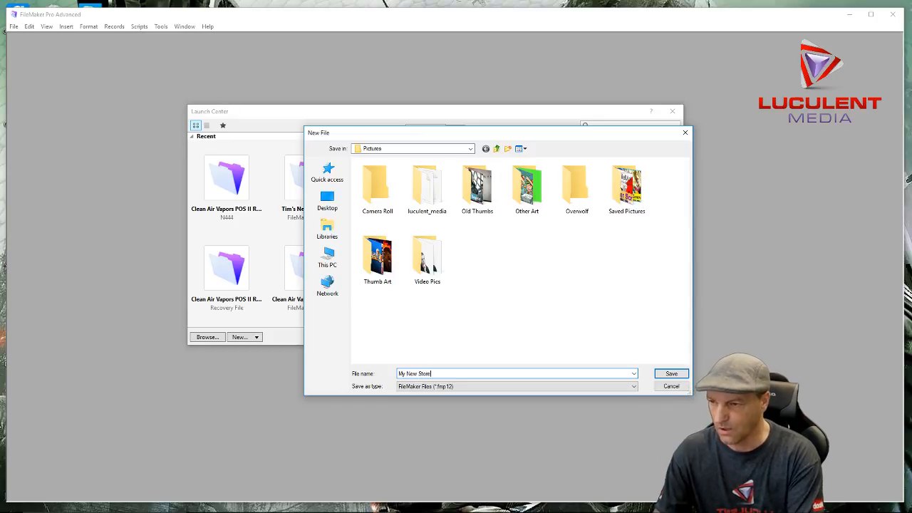
left_click(671, 375)
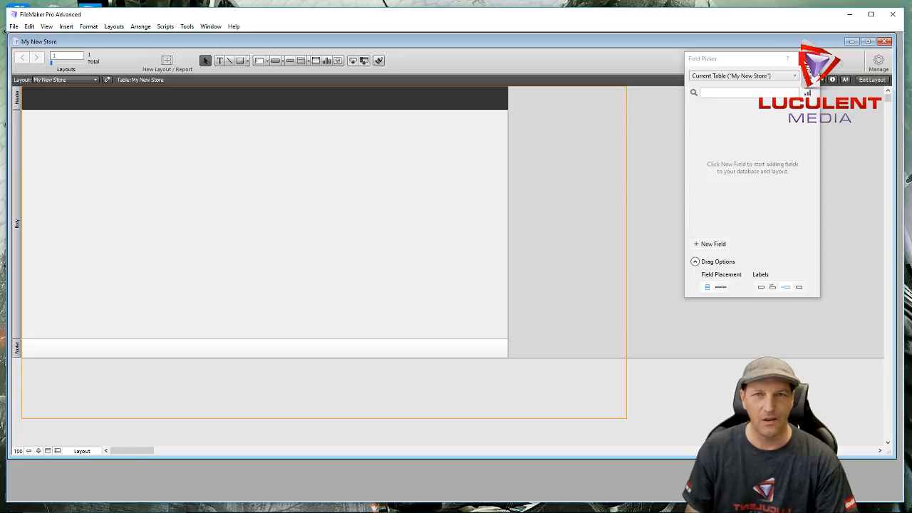
Close the Field Picker and set the layout's custom screen size height to 805 points
left_click_drag(745, 57, 440, 113)
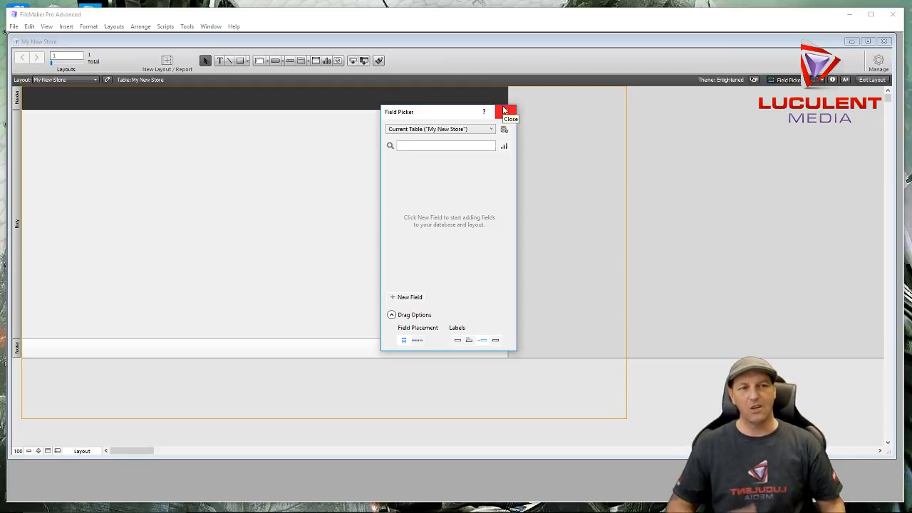
left_click(504, 111)
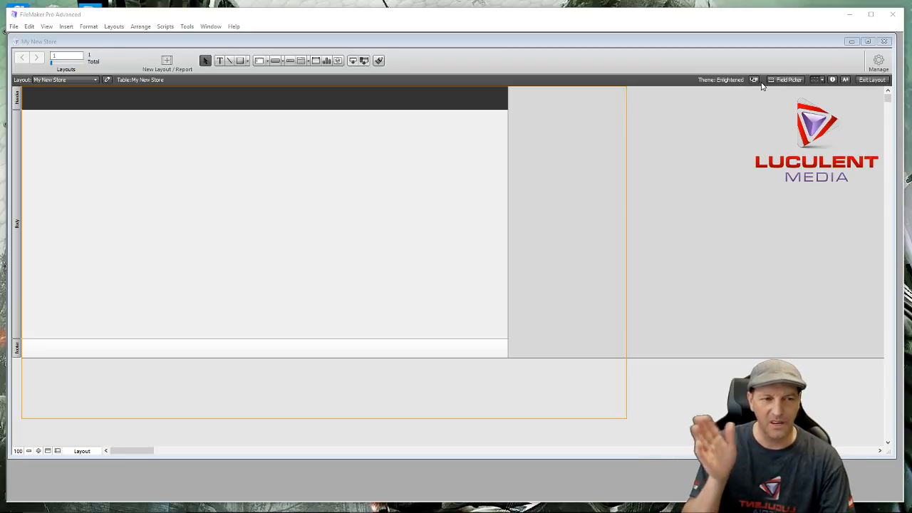
left_click(822, 80)
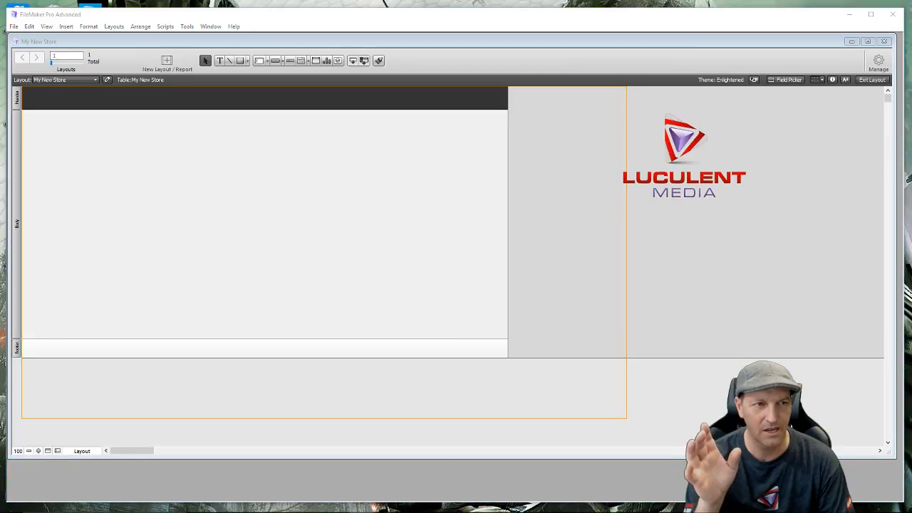
left_click(820, 81)
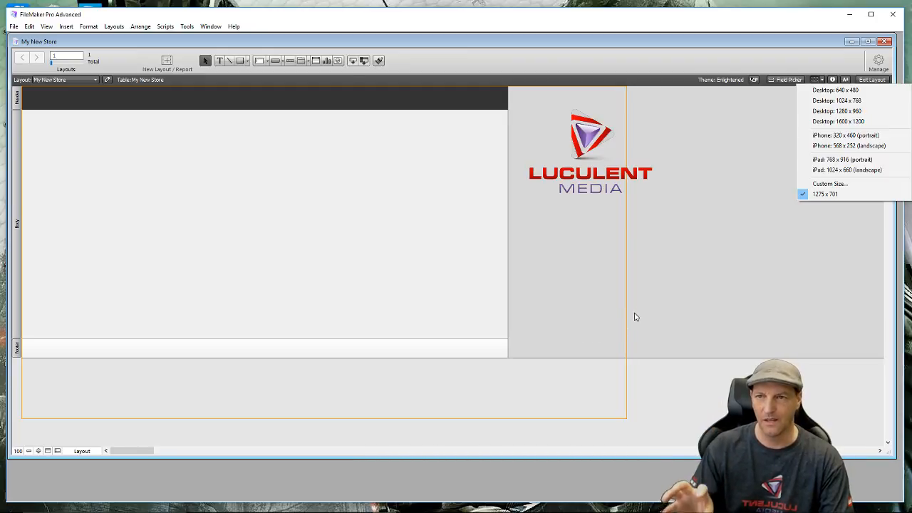
left_click(820, 184)
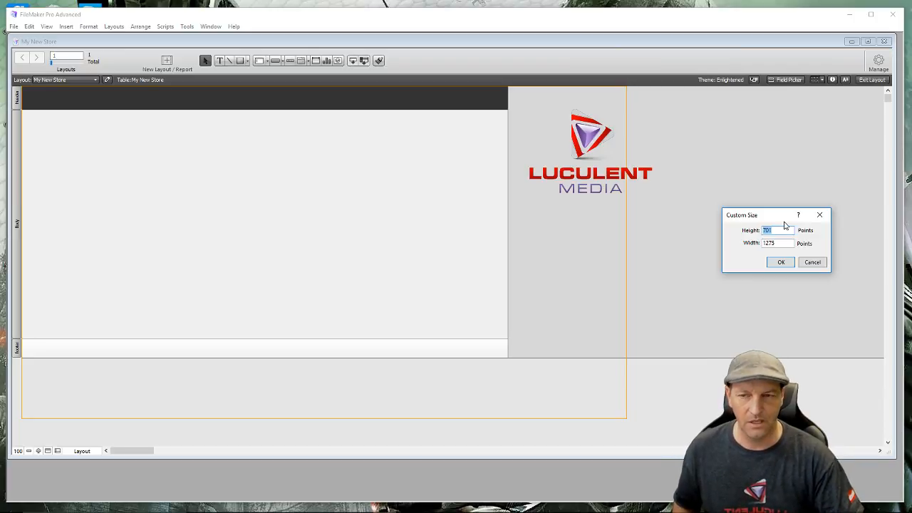
type("8")
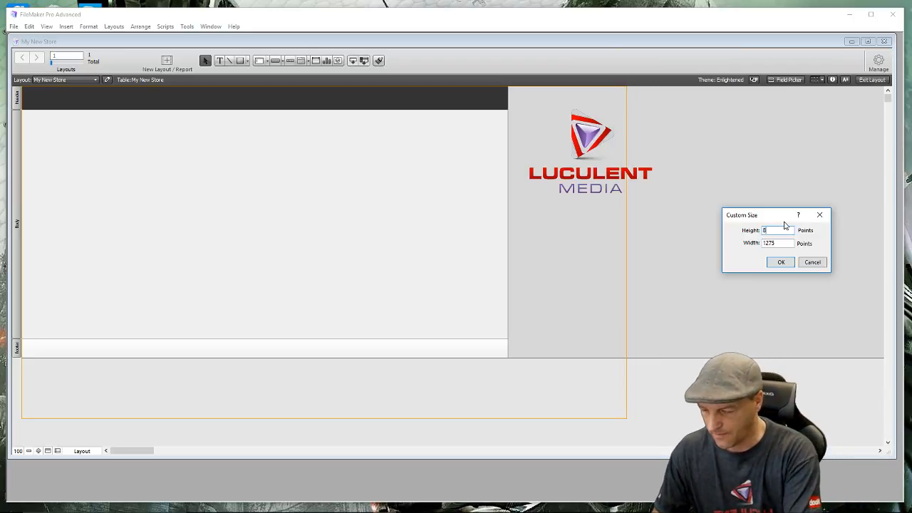
type("05")
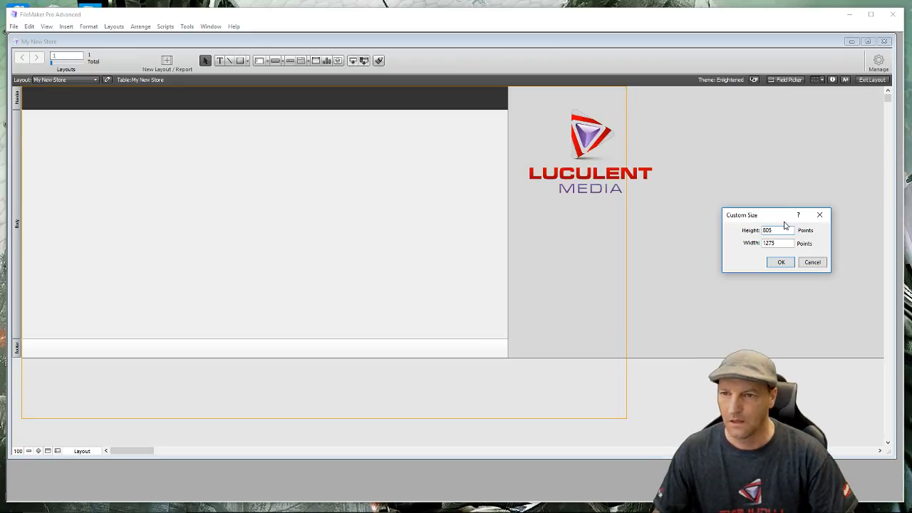
left_click(782, 262)
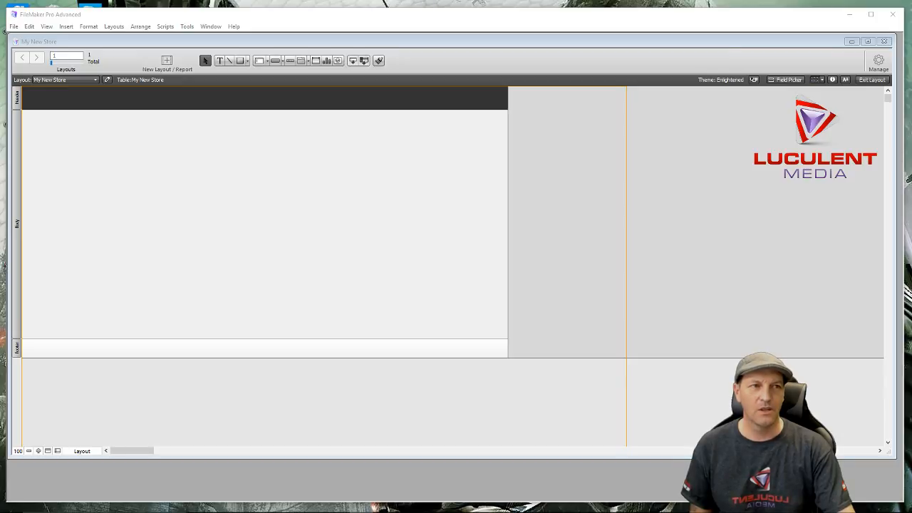
Open the database's table definitions and create a table named Menu
left_click(879, 60)
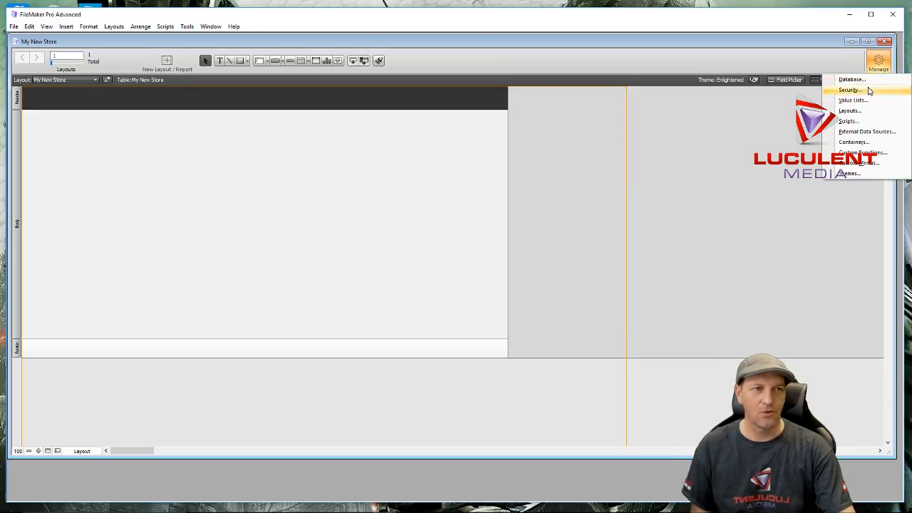
left_click(872, 80)
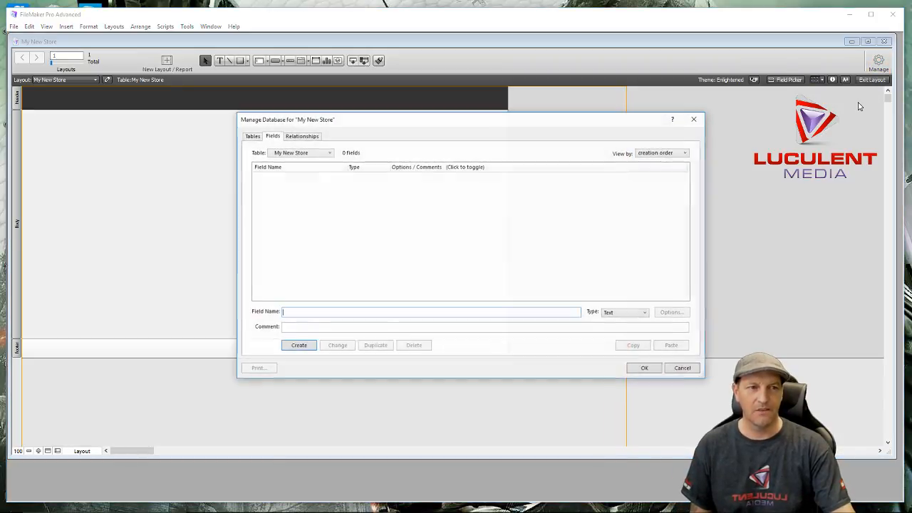
left_click(251, 136)
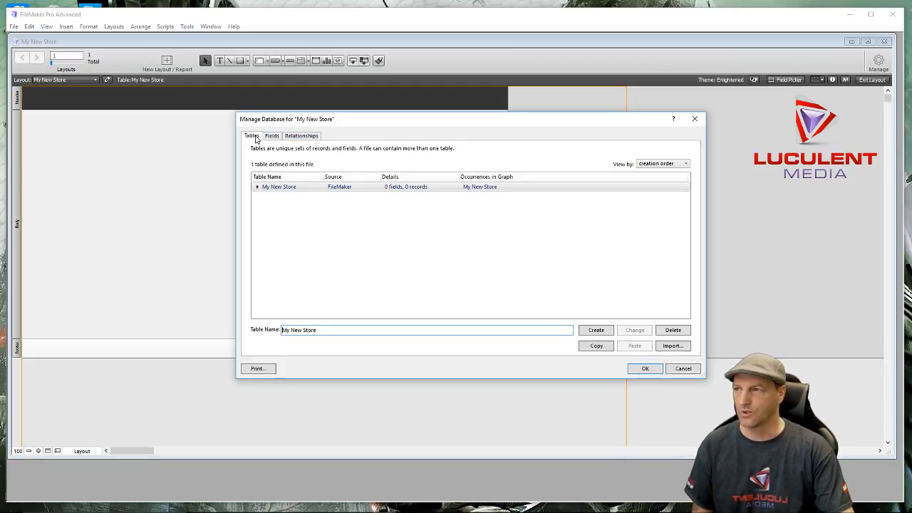
left_click(277, 193)
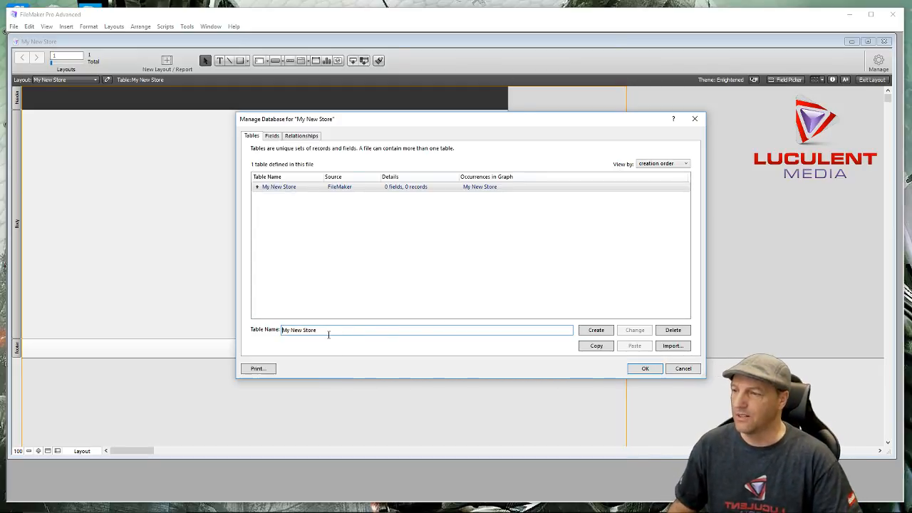
left_click_drag(315, 330, 279, 334)
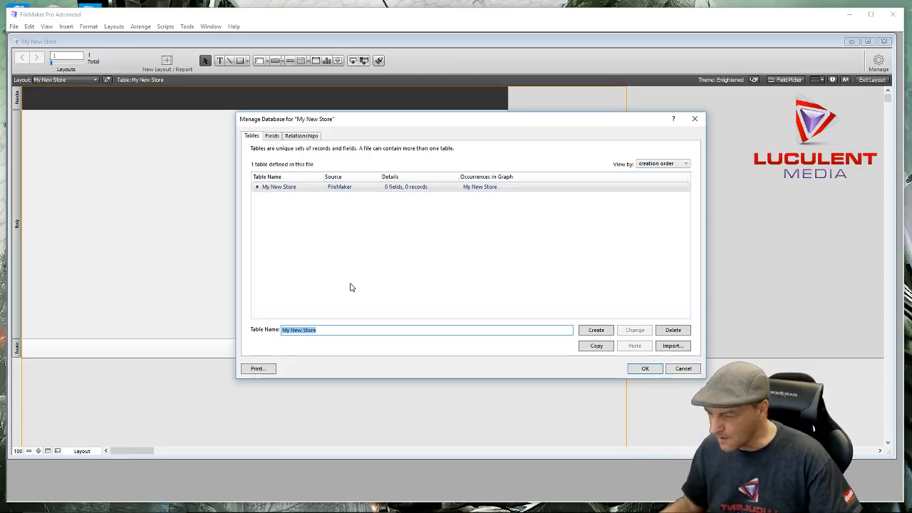
type("M")
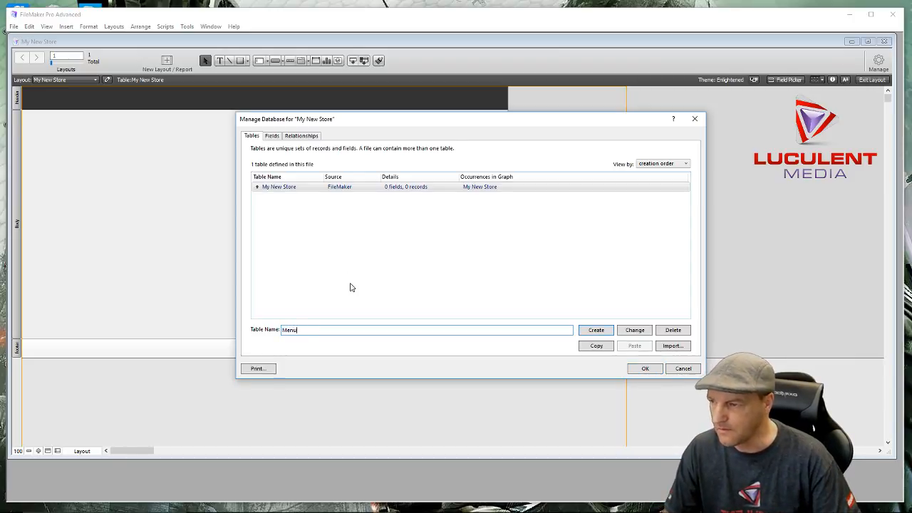
type("enu")
left_click(596, 332)
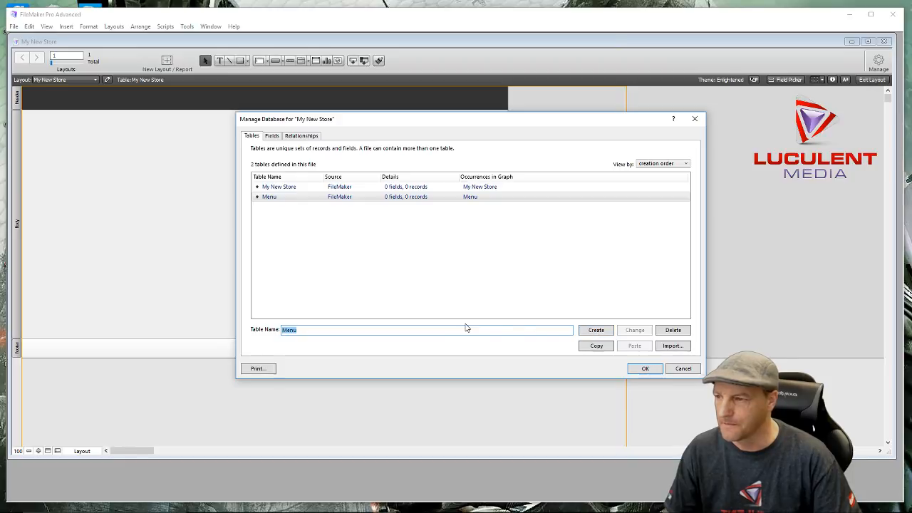
Create two more tables named Inventory and Invoice in the database
type("Inventory")
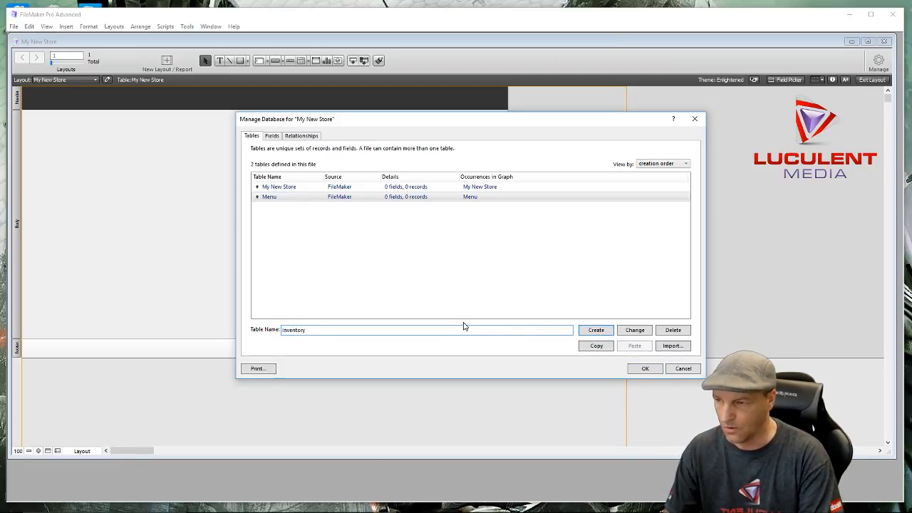
key("Return")
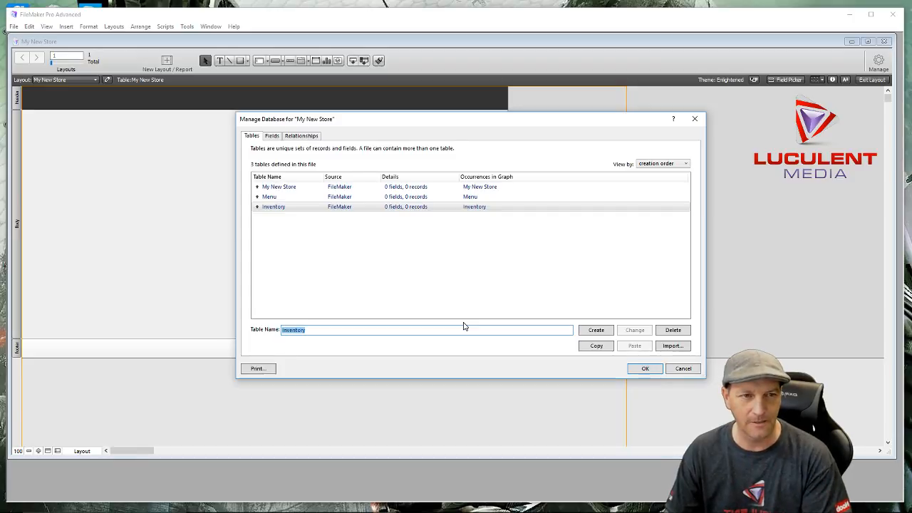
type("In")
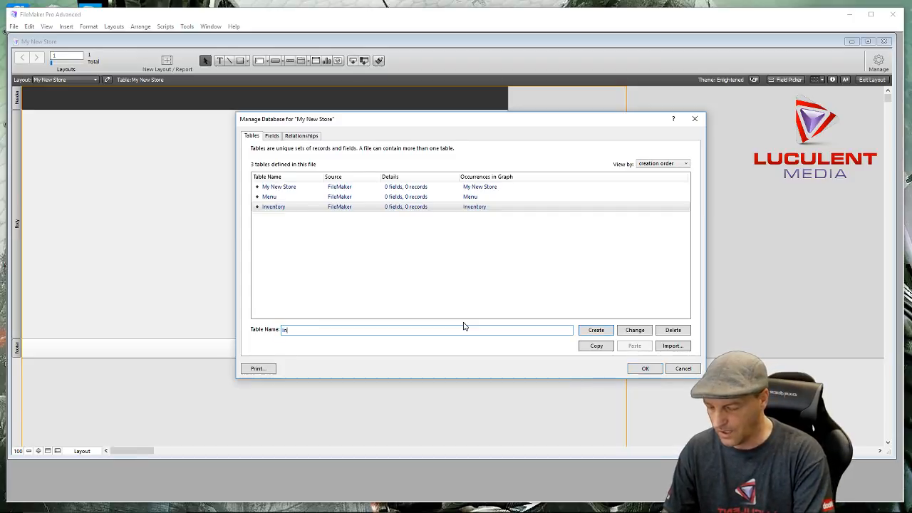
type("v")
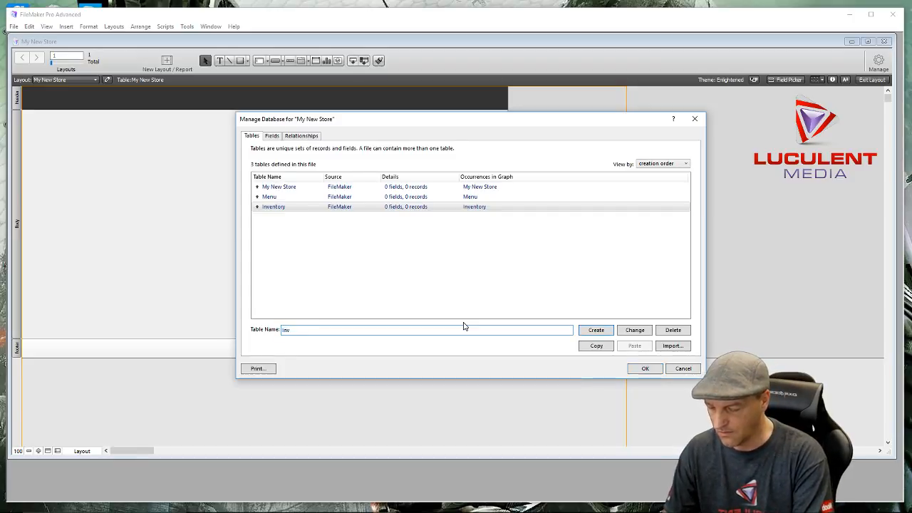
type("oice")
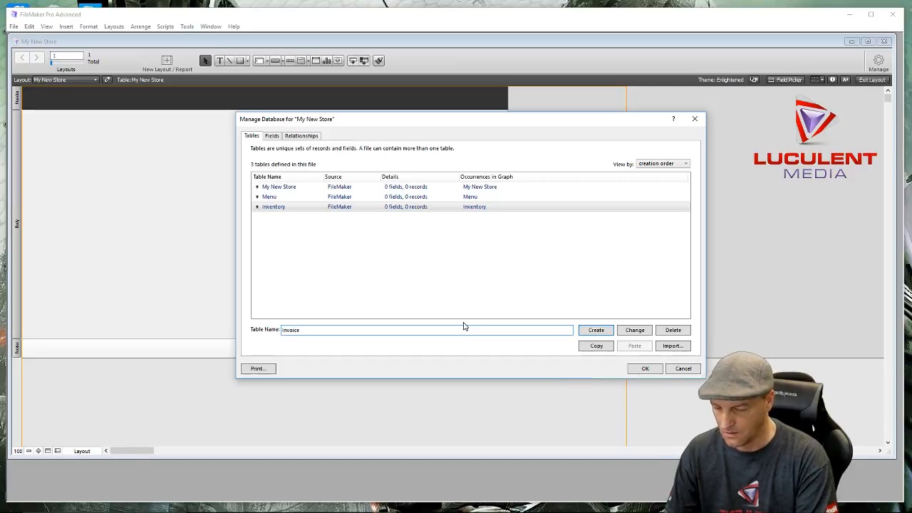
key("Return")
Create the Register and Security tables in the database
type("Regis")
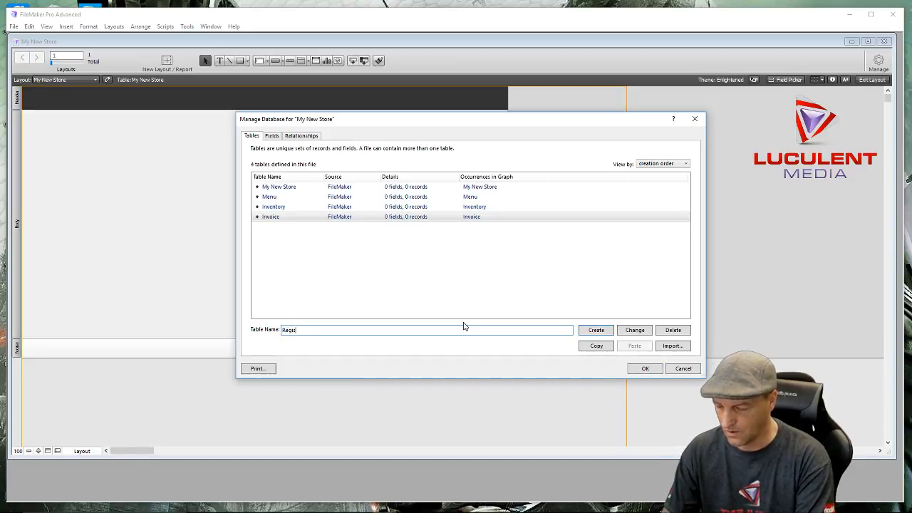
type("ter")
key("Return")
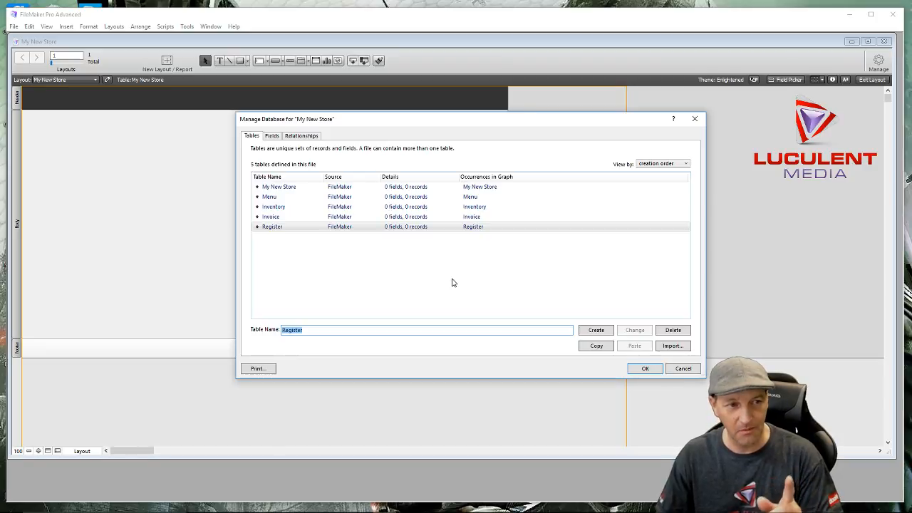
type("Se")
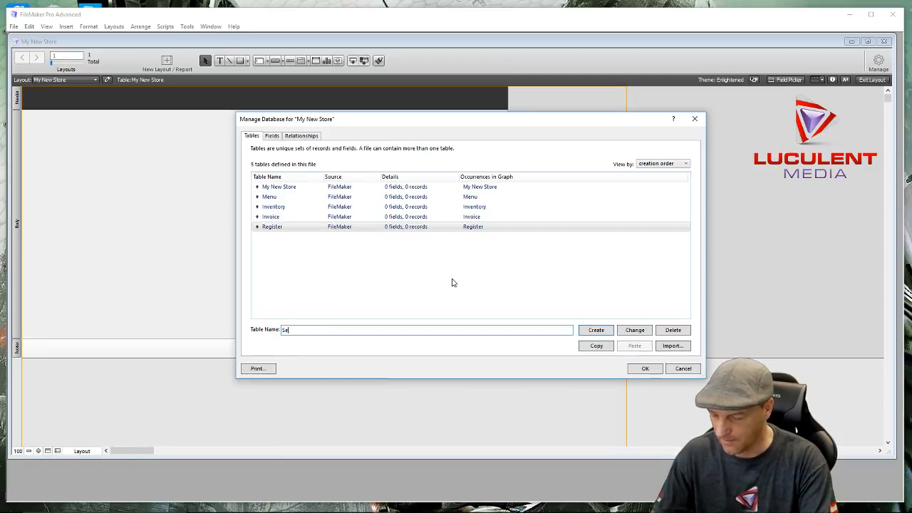
type("curity")
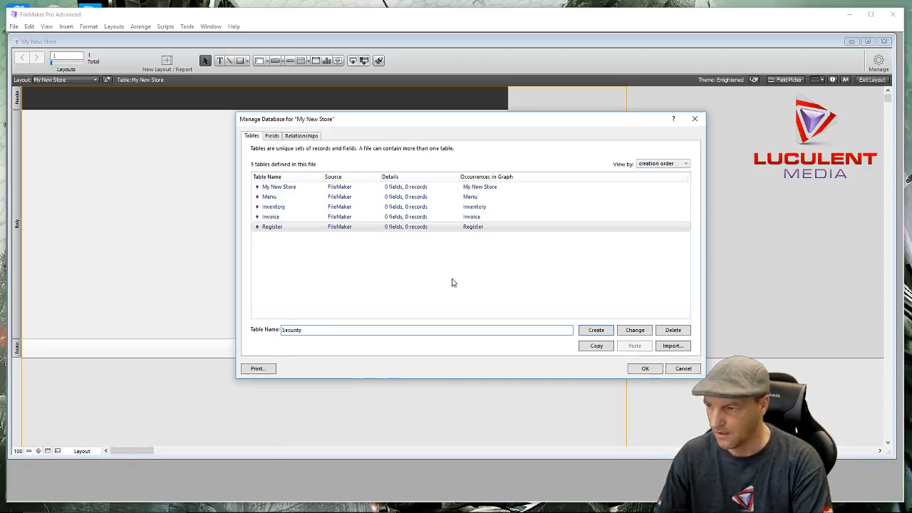
key("Return")
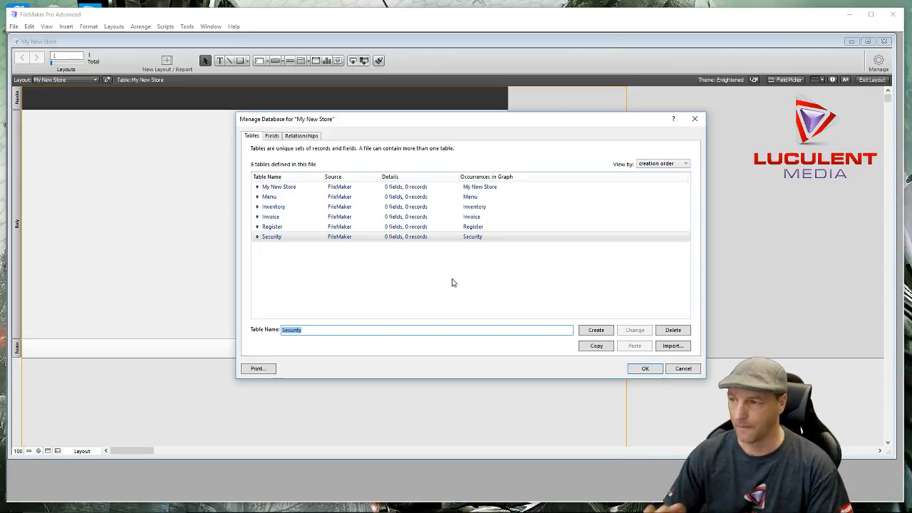
Create a table named Sales Reporting and open the field definitions of the Menu table
type("Sales")
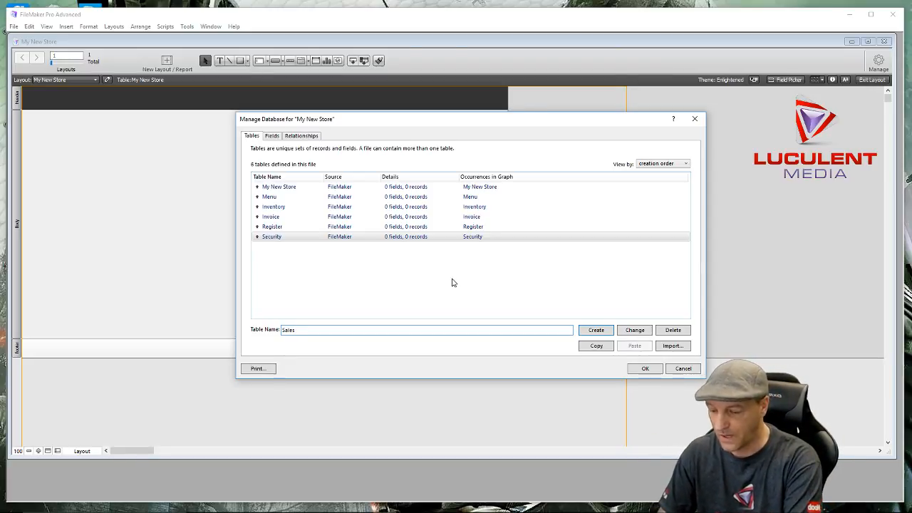
type("Reporting")
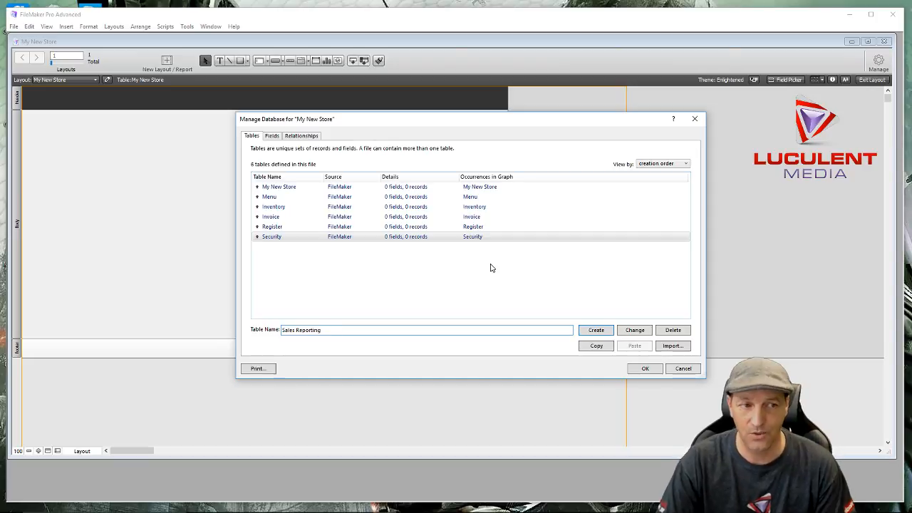
key("Return")
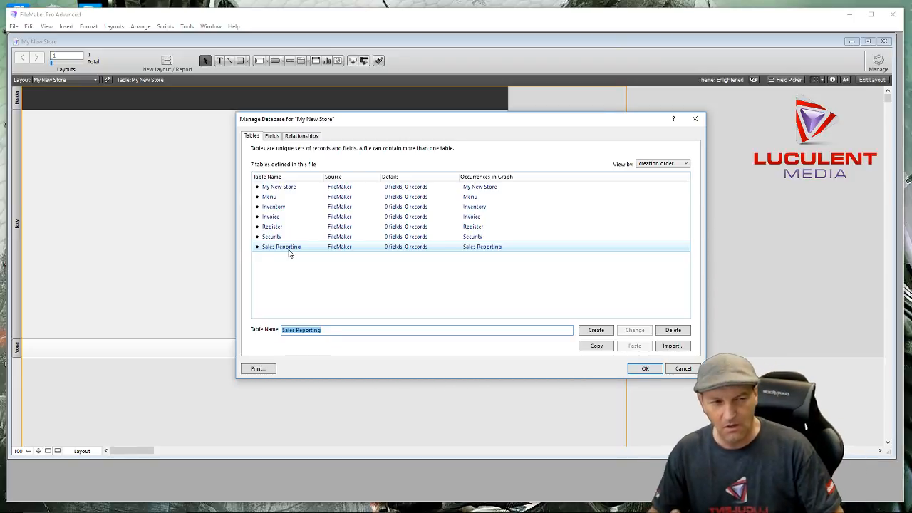
double_click(267, 199)
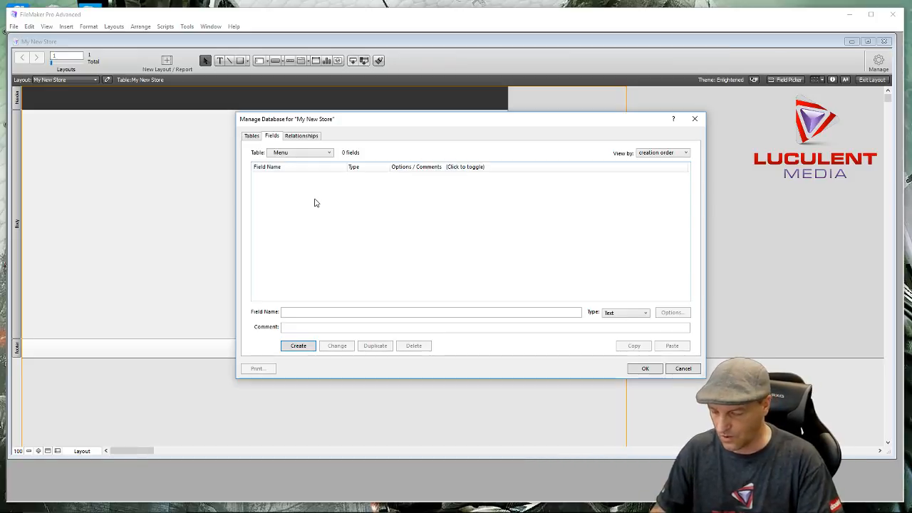
type("debot")
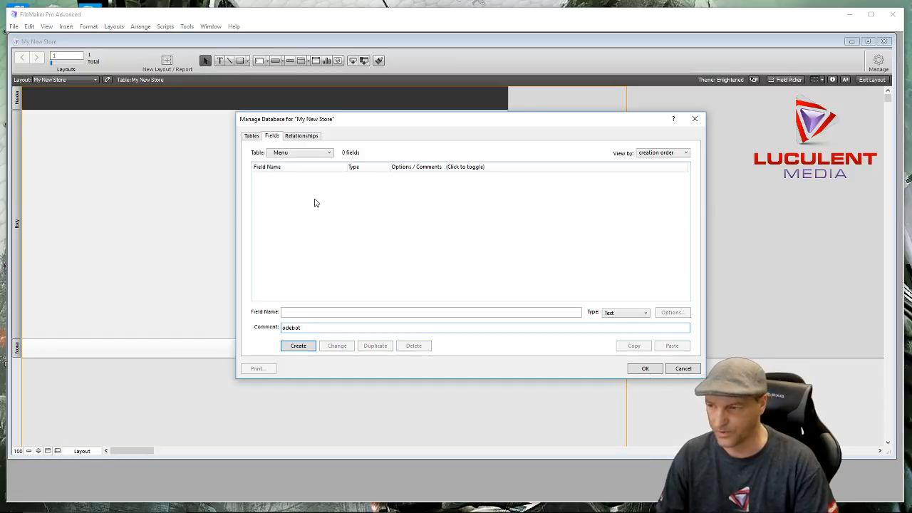
left_click_drag(311, 330, 283, 329)
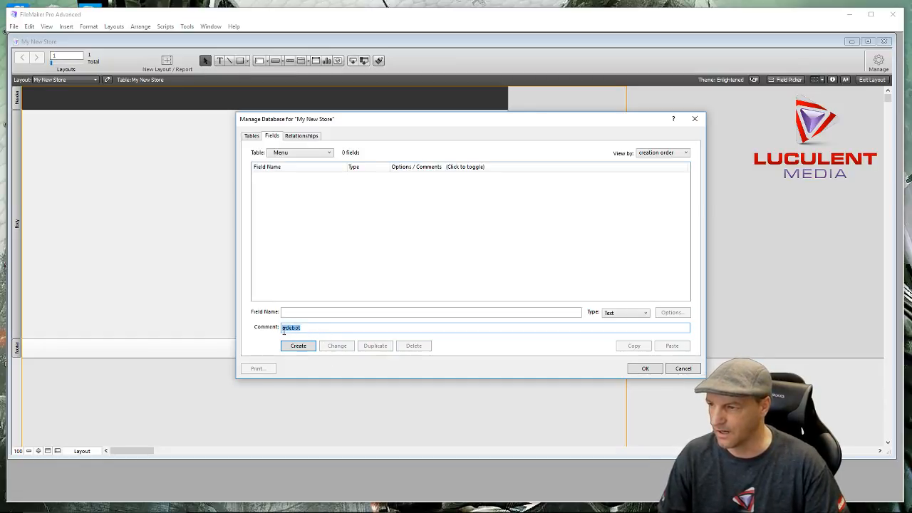
key("BackSpace")
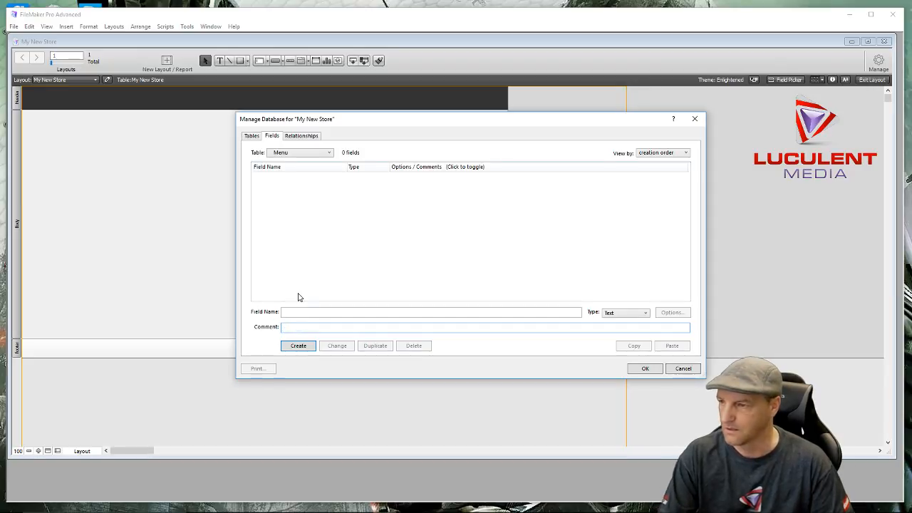
Create a field named Codebot of type Number in the Menu table
left_click(290, 311)
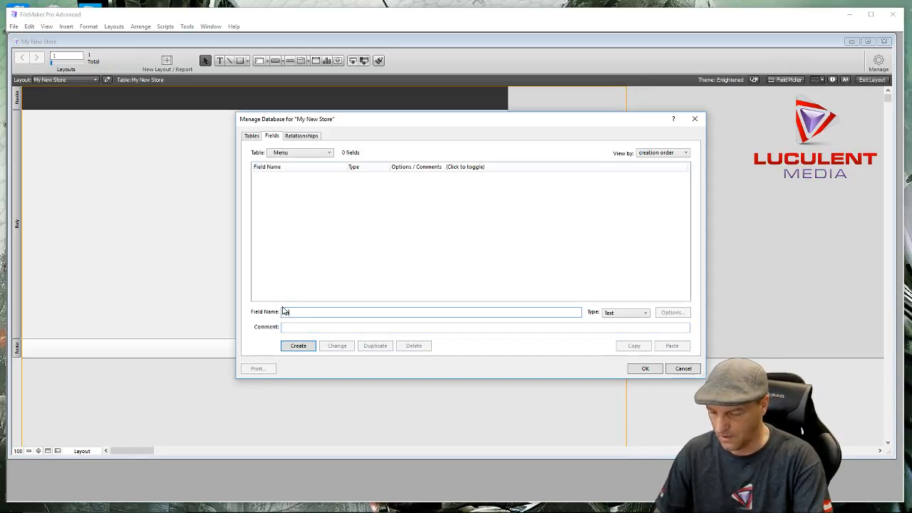
type("CodeBot")
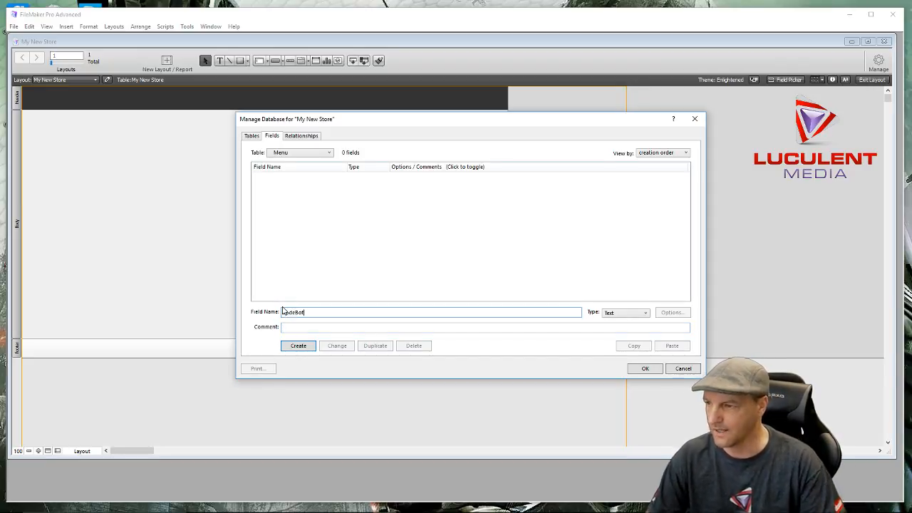
key("BackSpace")
key("BackSpace")
key("BackSpace")
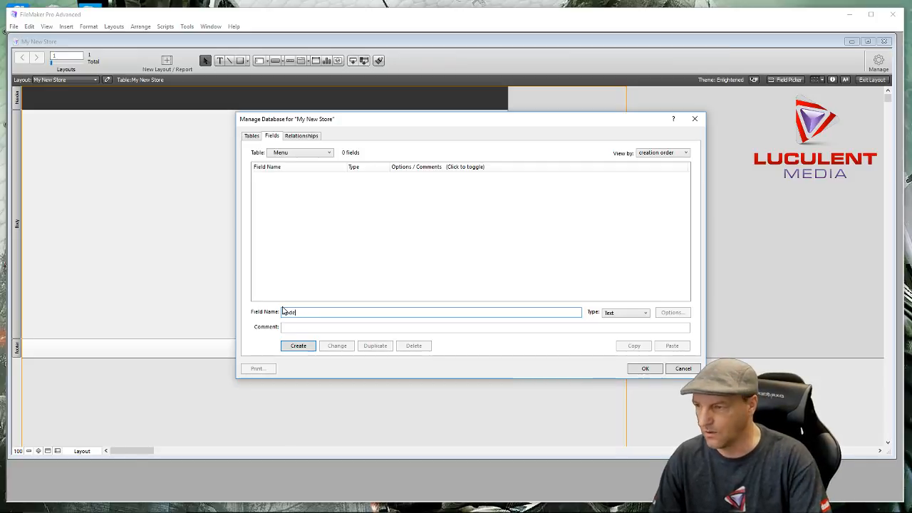
type("bot")
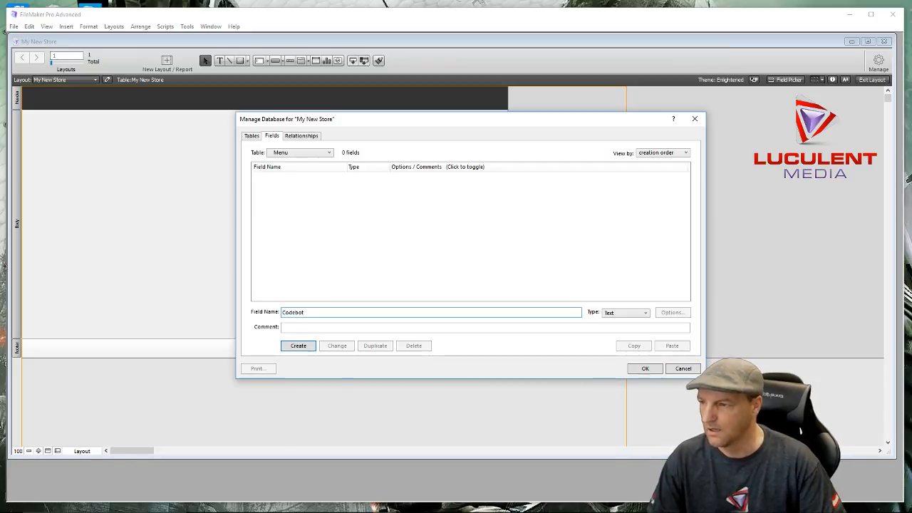
left_click(646, 314)
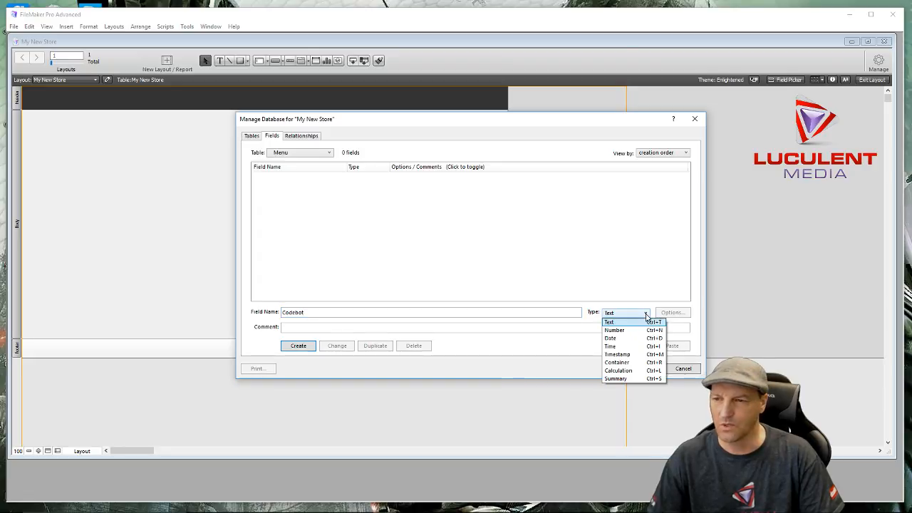
left_click(633, 330)
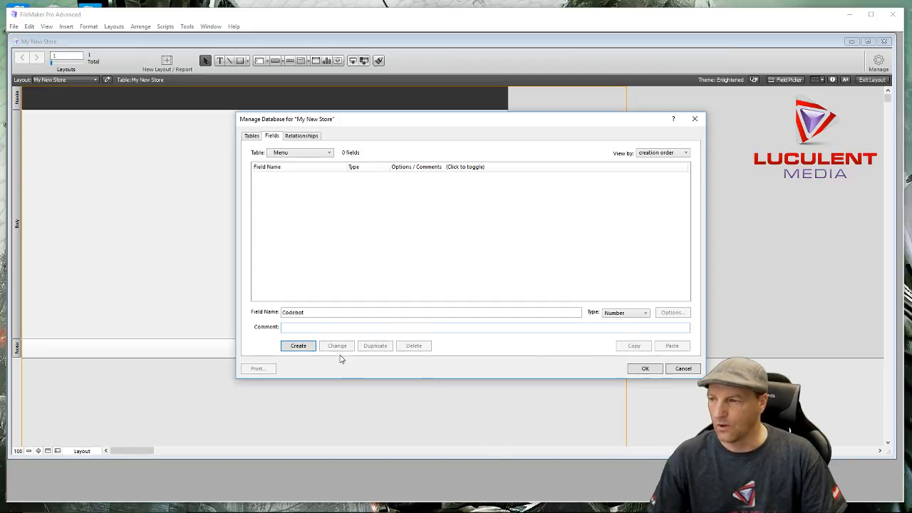
left_click(294, 349)
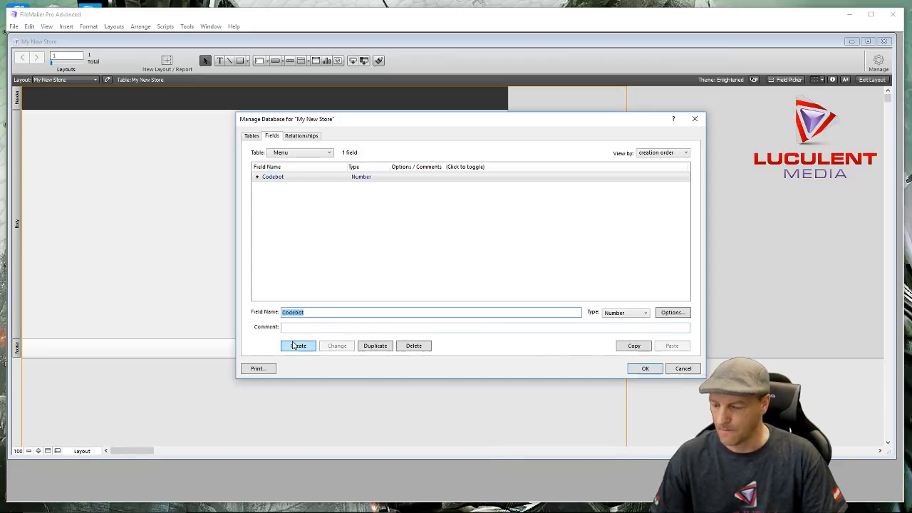
Add a Number field named Inlock to the Menu table
key("BackSpace")
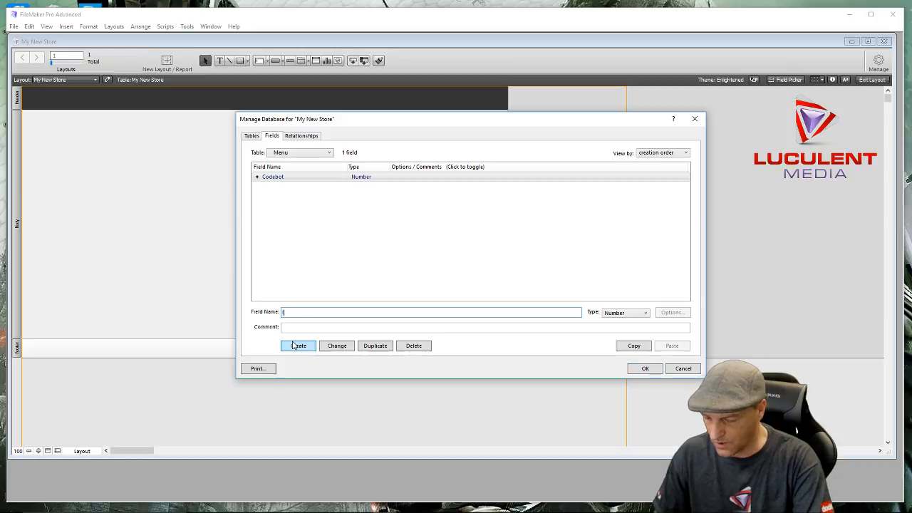
type("In")
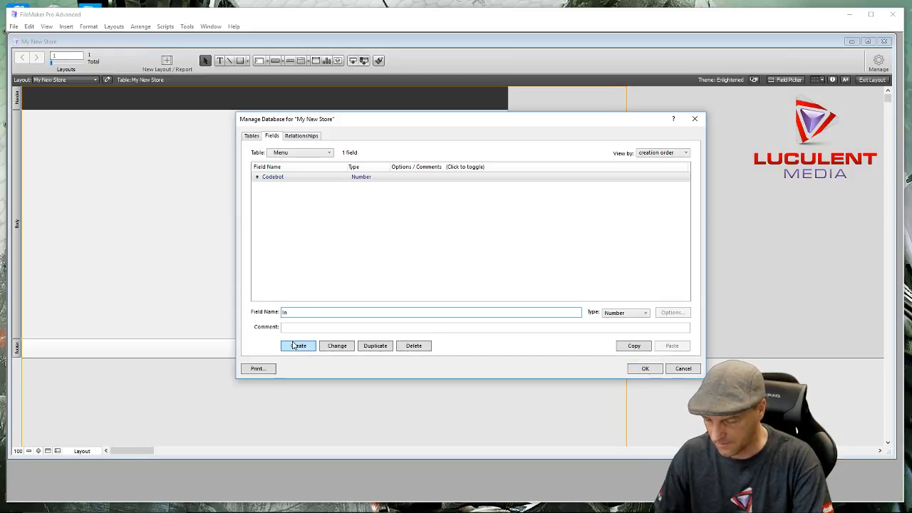
type("lock")
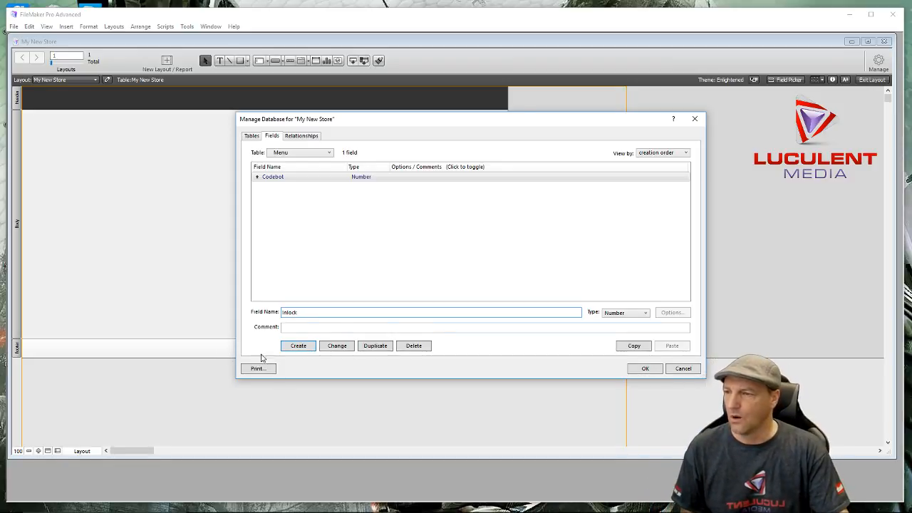
left_click(301, 348)
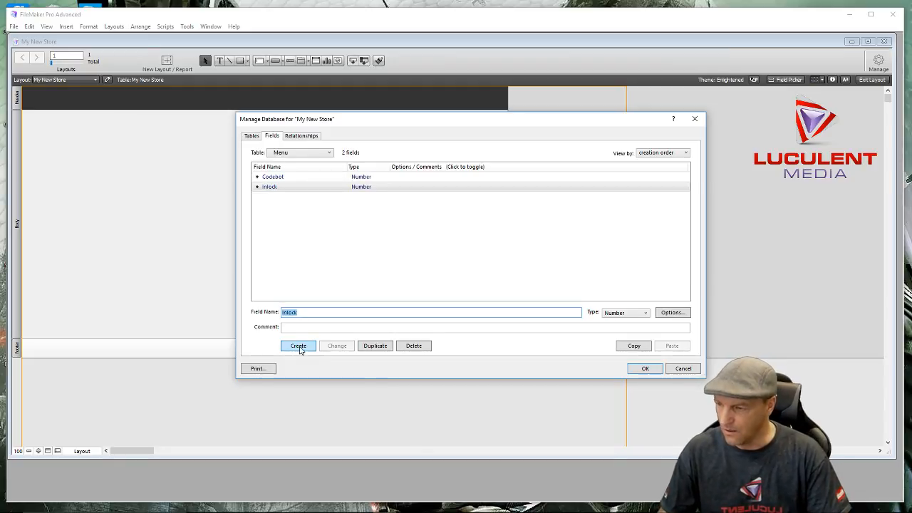
Create a field named Passcode in the Menu table with its type set to Text
type("Pass")
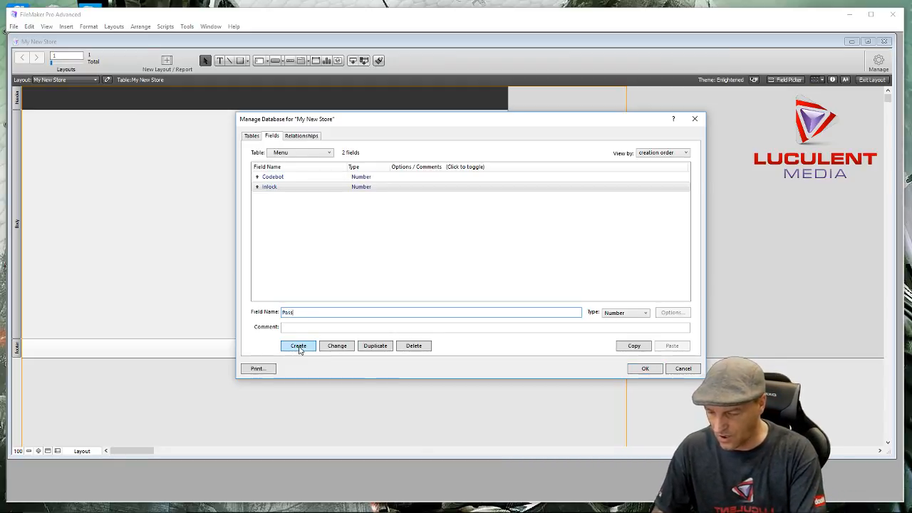
type("code")
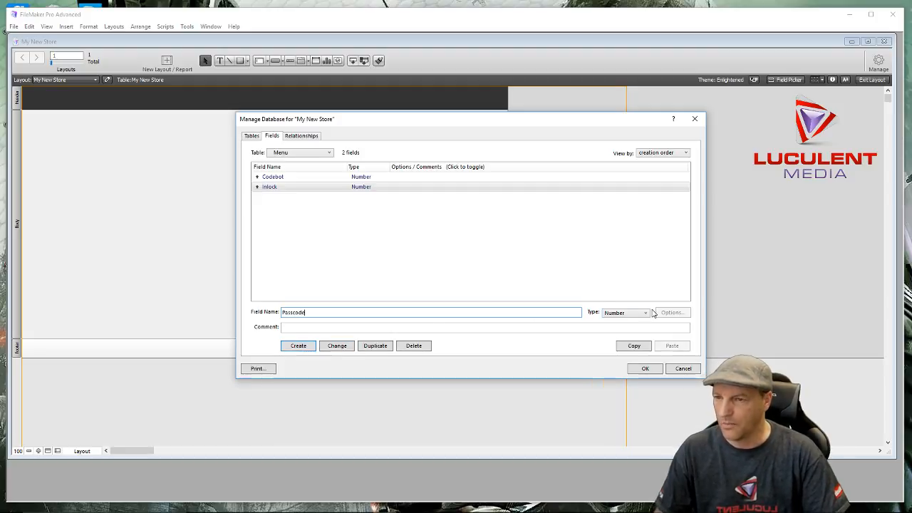
left_click(645, 314)
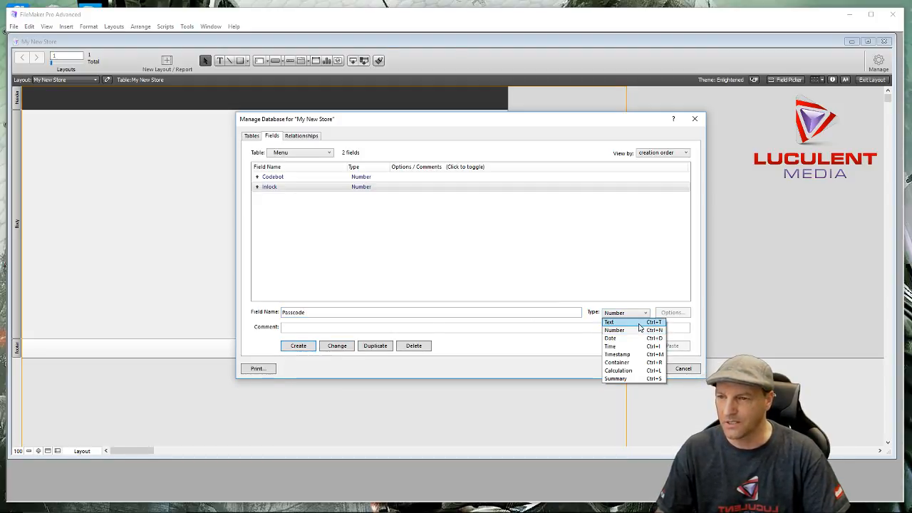
left_click(628, 323)
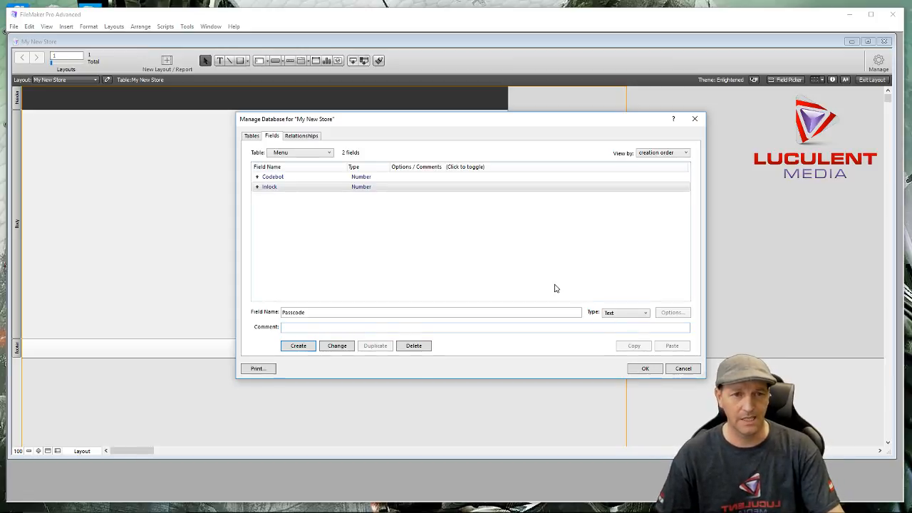
left_click(647, 314)
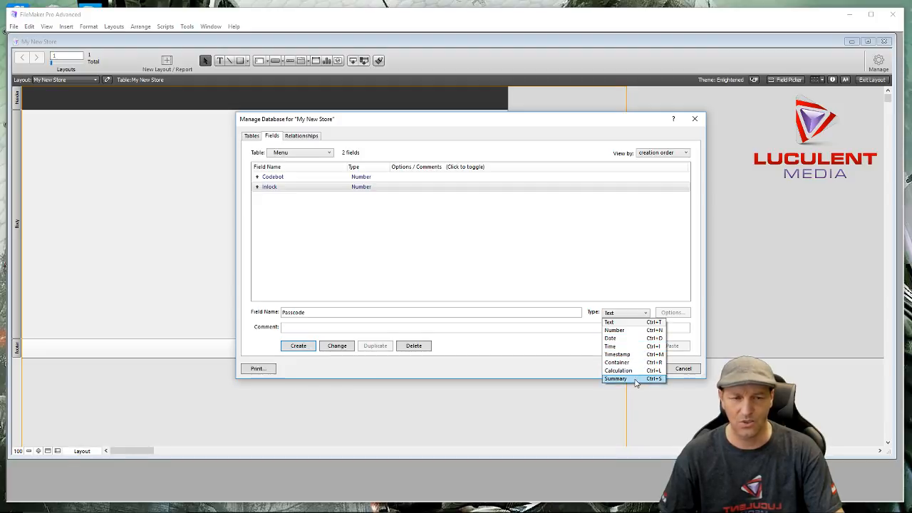
left_click(640, 322)
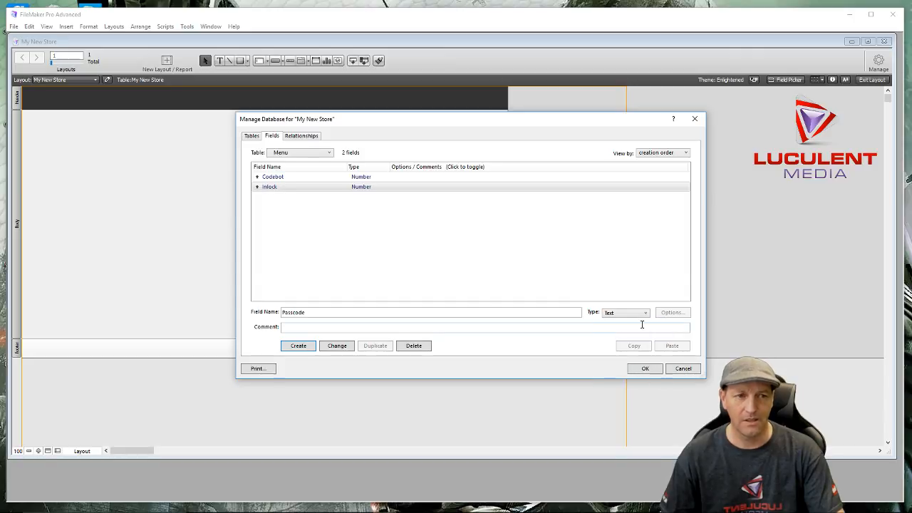
left_click(309, 348)
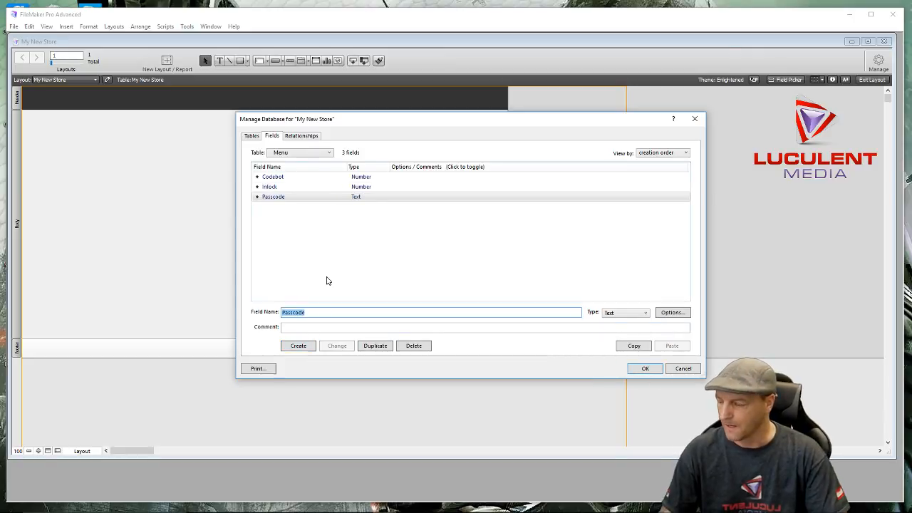
Add a field named Quantity of type Number to the Menu table
type("Q")
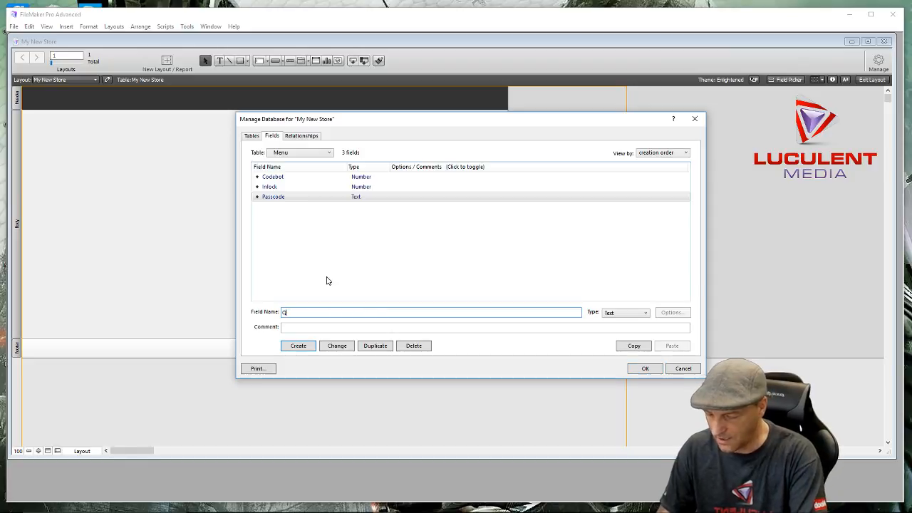
type("uantity")
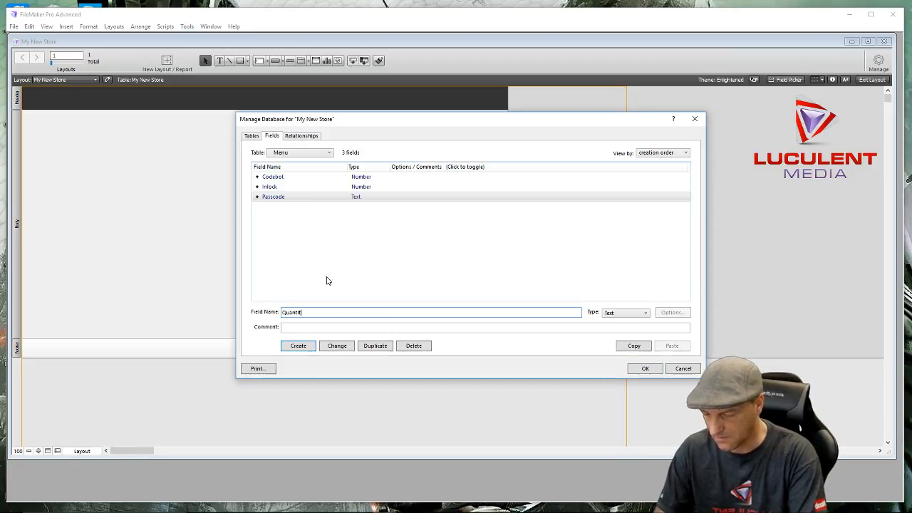
left_click(647, 314)
left_click(611, 328)
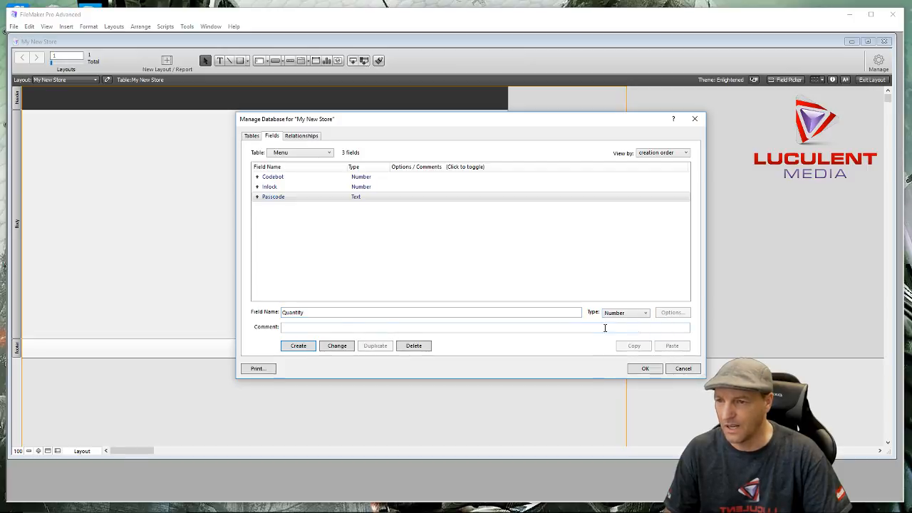
left_click(302, 349)
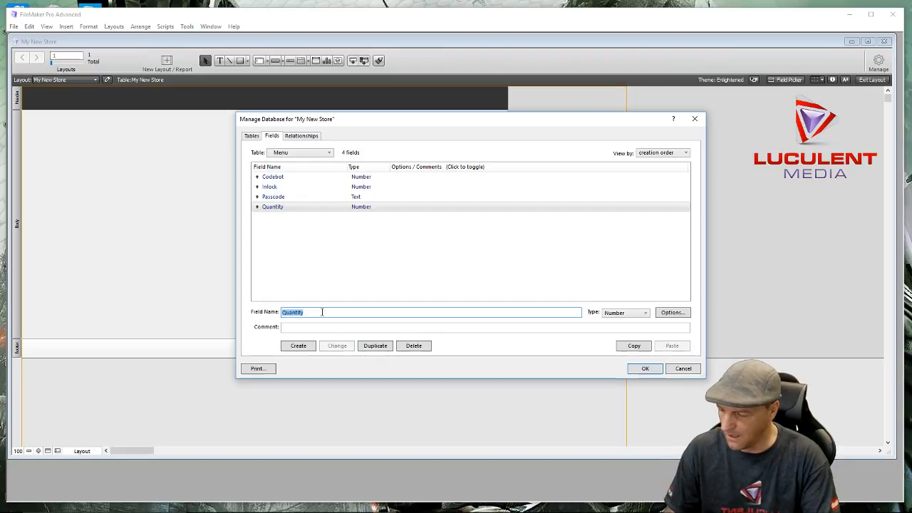
Create a field named Date in the Menu table with its type set to Date
type("Date")
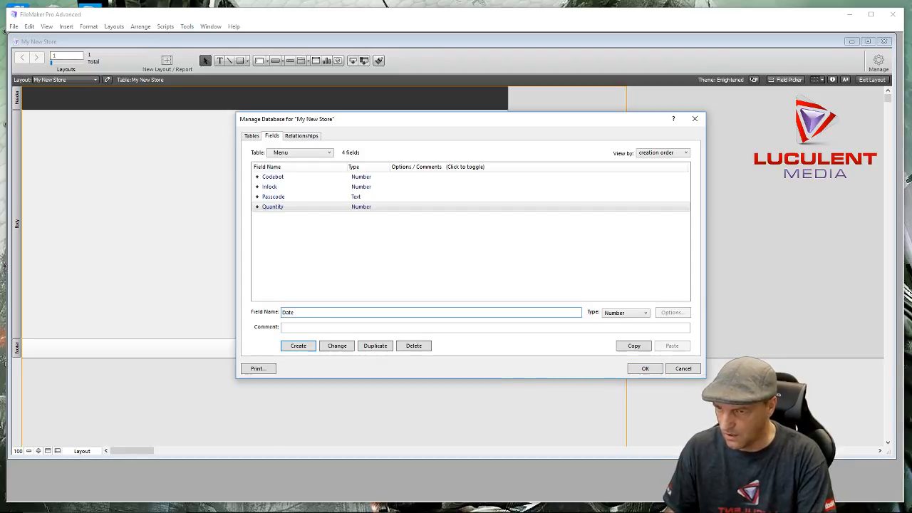
left_click(648, 315)
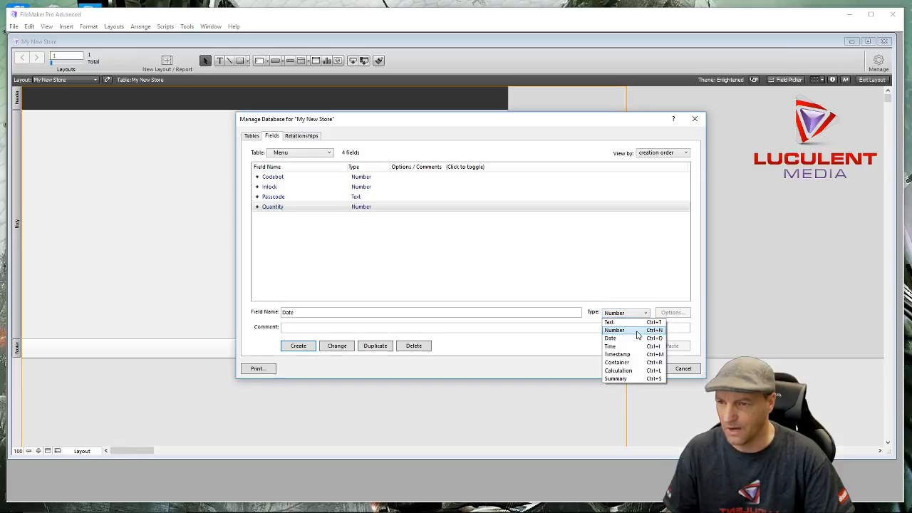
left_click(630, 342)
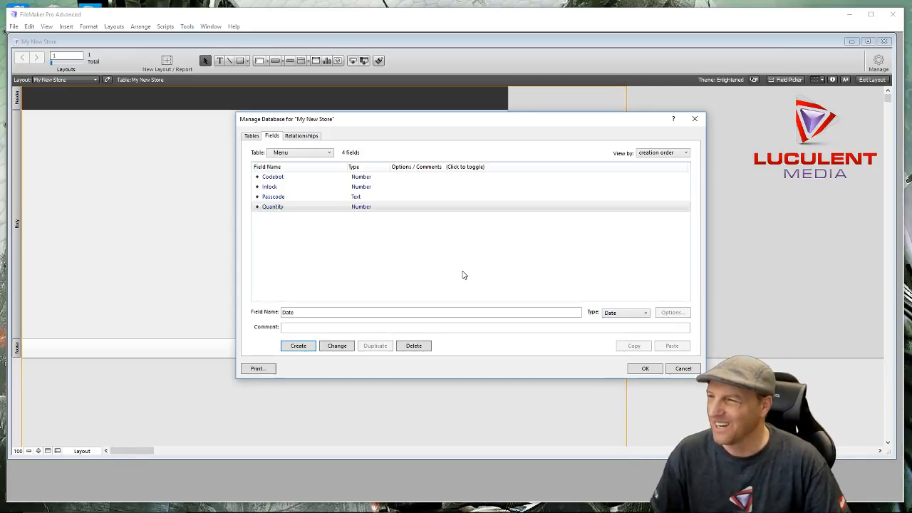
left_click(298, 347)
Set the Date field to auto-enter the creation date of each record
double_click(360, 222)
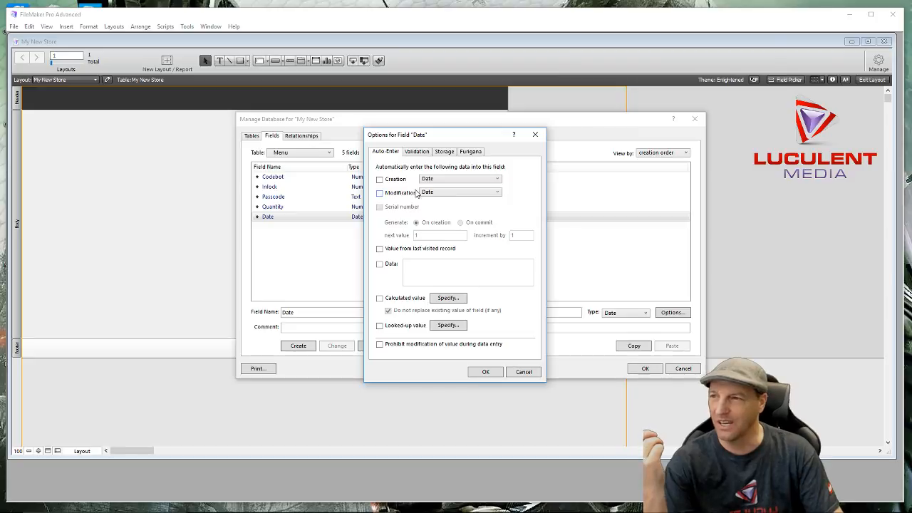
left_click(379, 180)
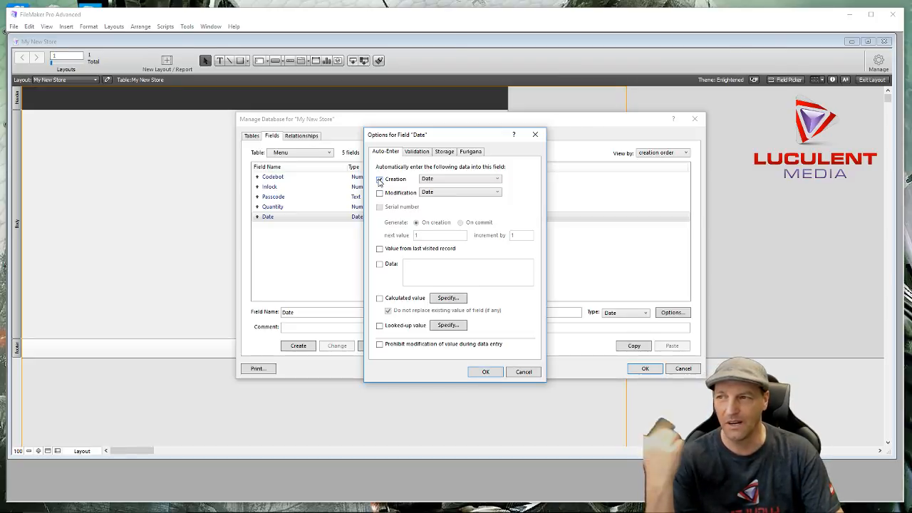
left_click(379, 180)
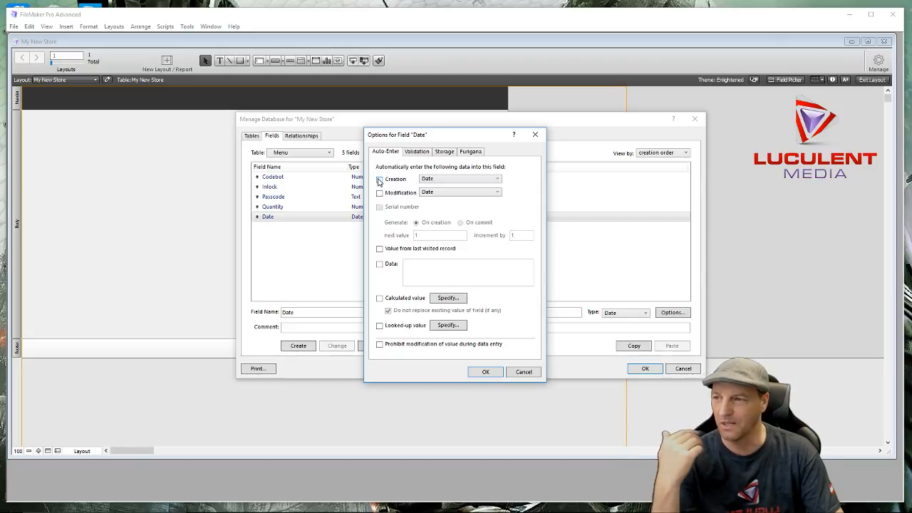
left_click(379, 179)
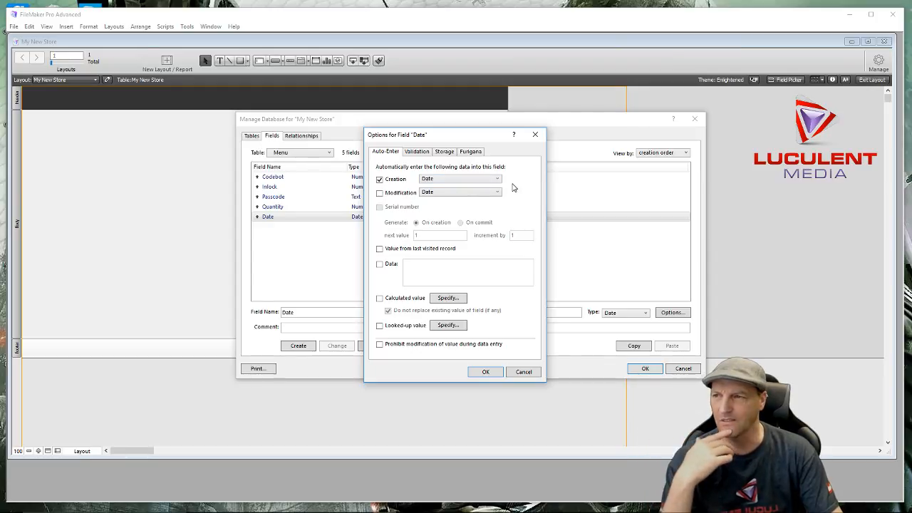
left_click(474, 374)
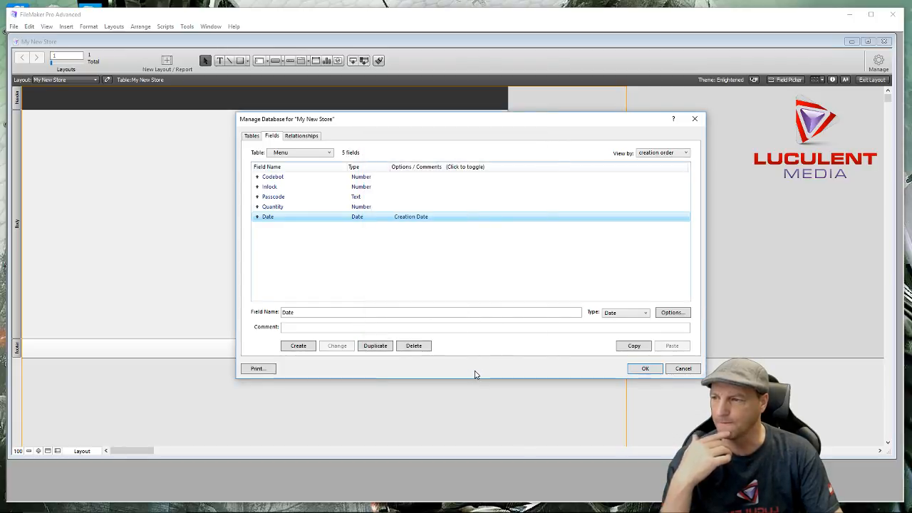
Create a field named Securitybox in the Menu table with its type set to Text
left_click(310, 312)
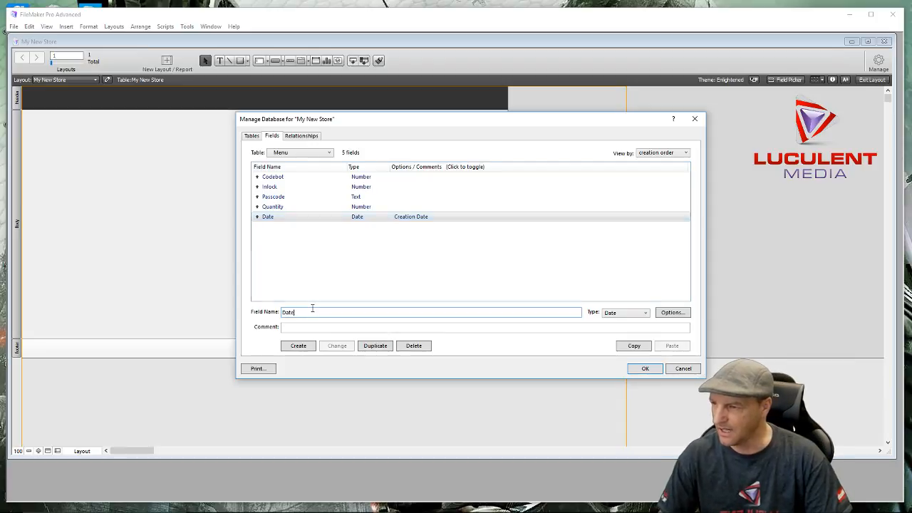
double_click(289, 313)
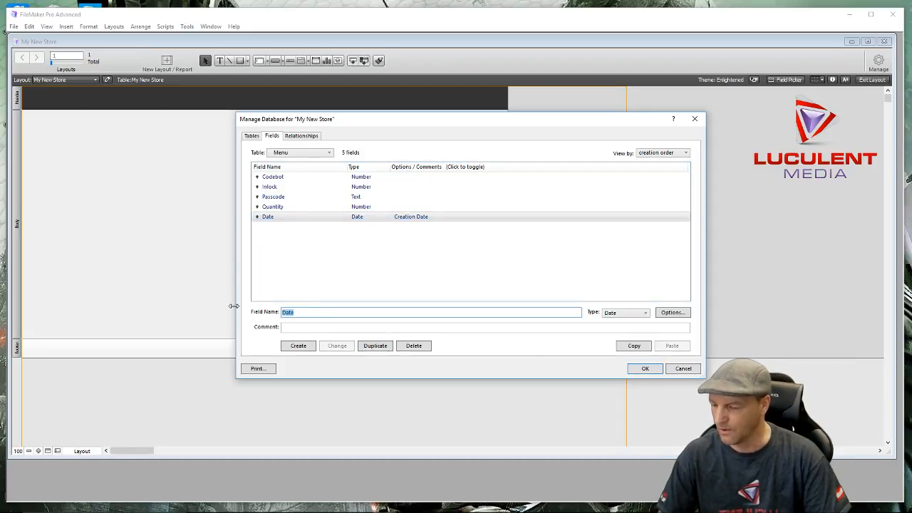
type("Sec")
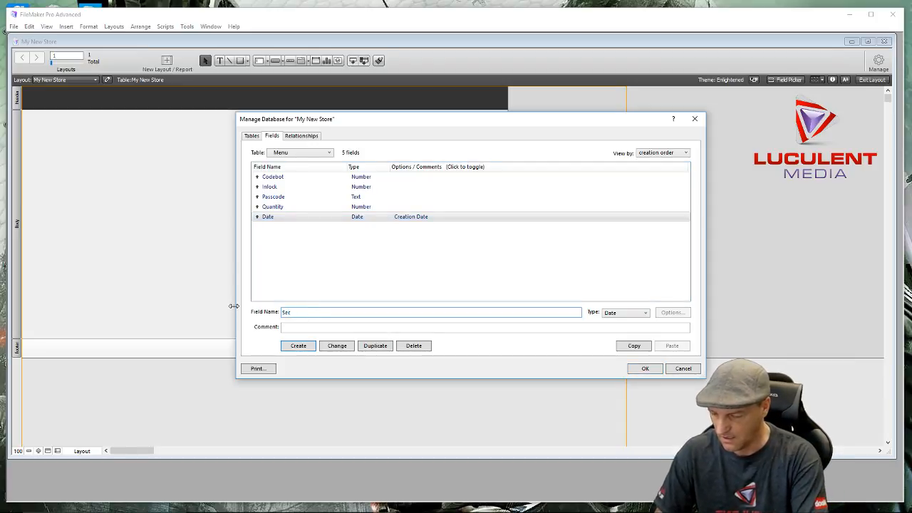
type("urityb")
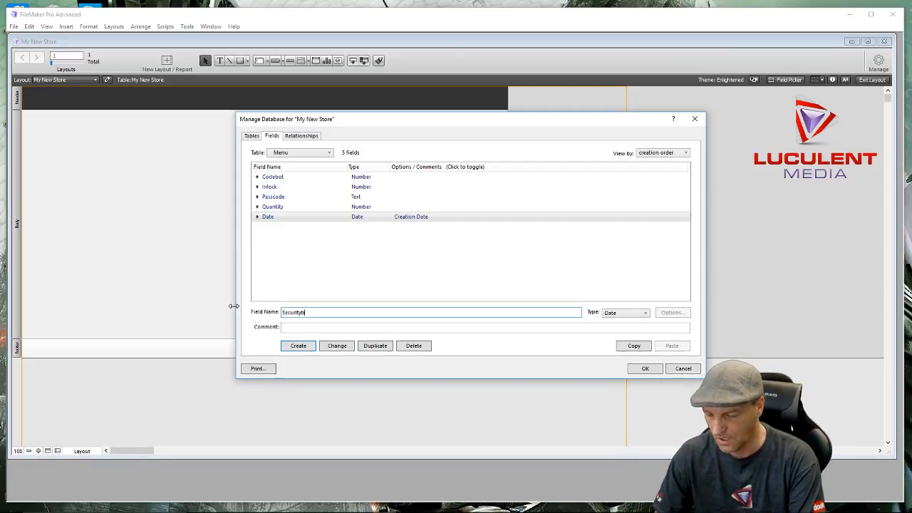
type("x")
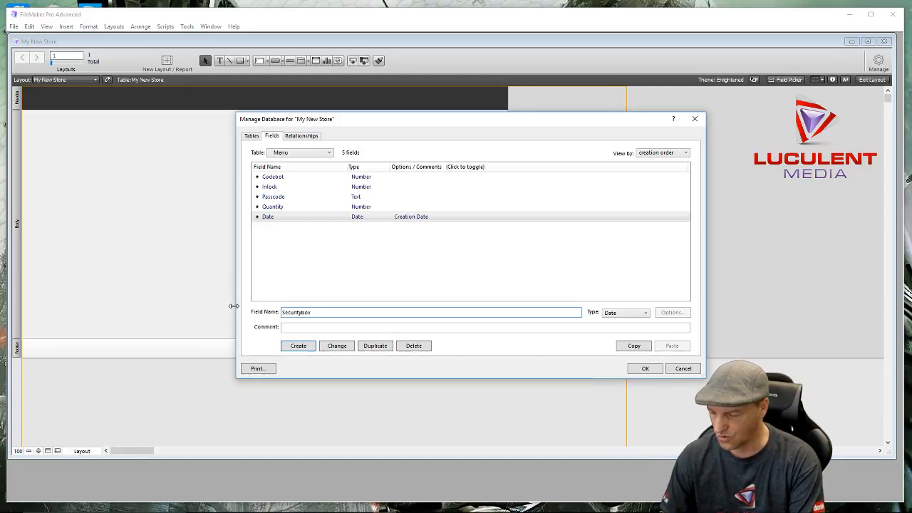
key("ctrl+t")
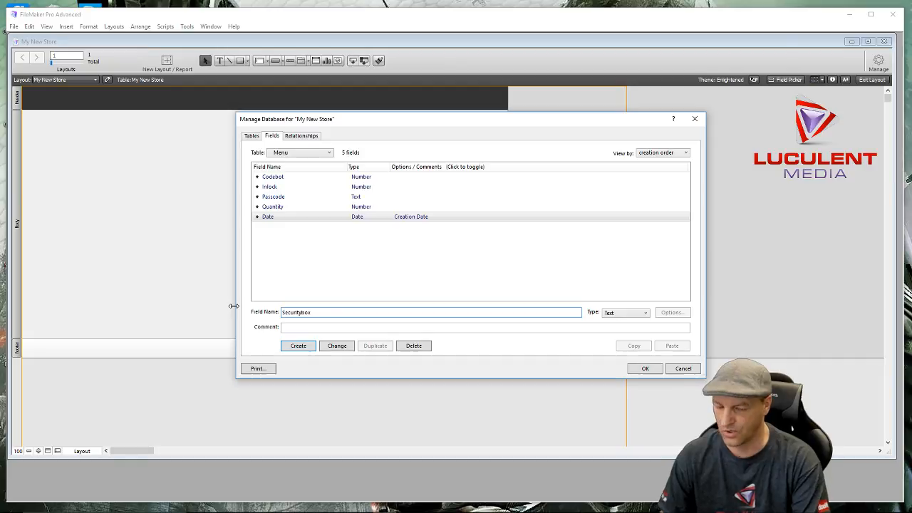
key("Return")
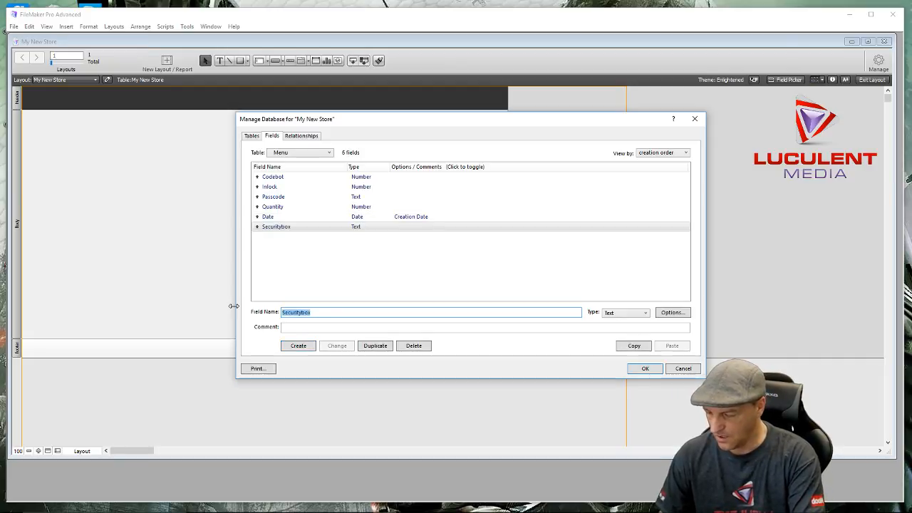
Add two Text fields named Tracker and Tracker2 to the Menu table
key("BackSpace")
type("Tracker")
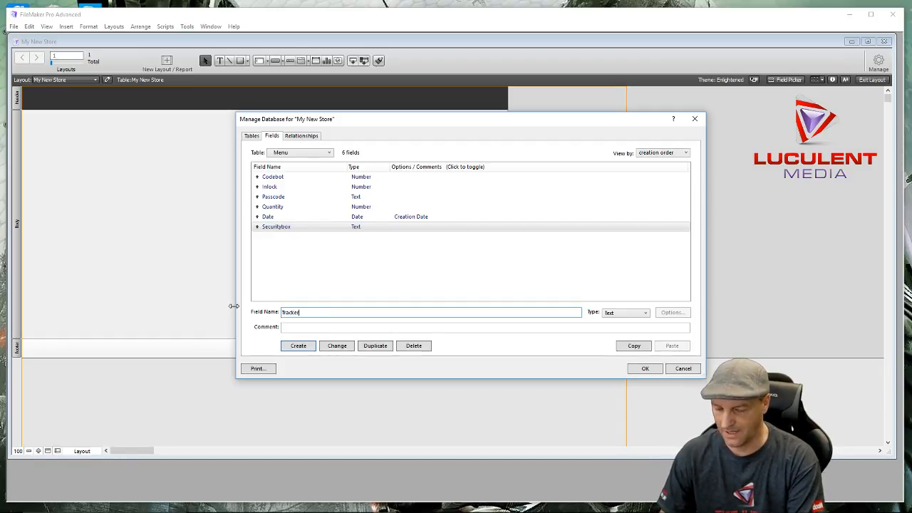
key("Return")
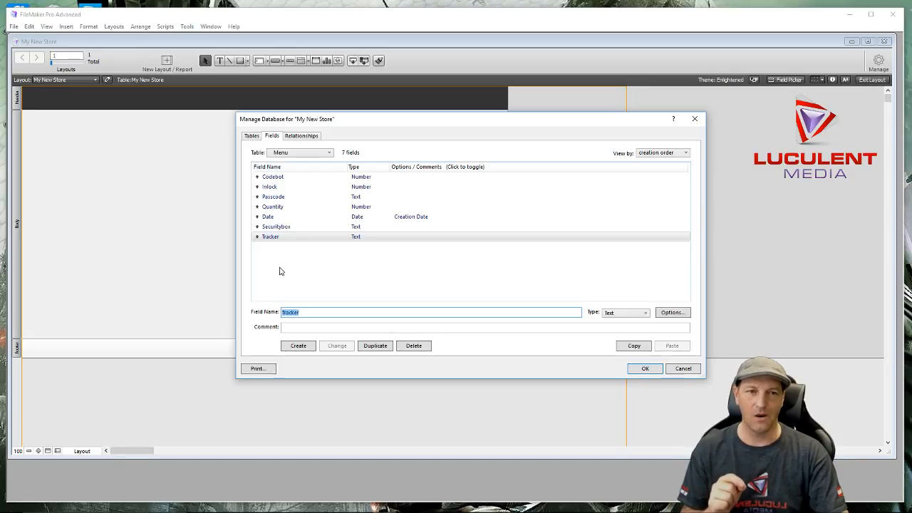
left_click(315, 312)
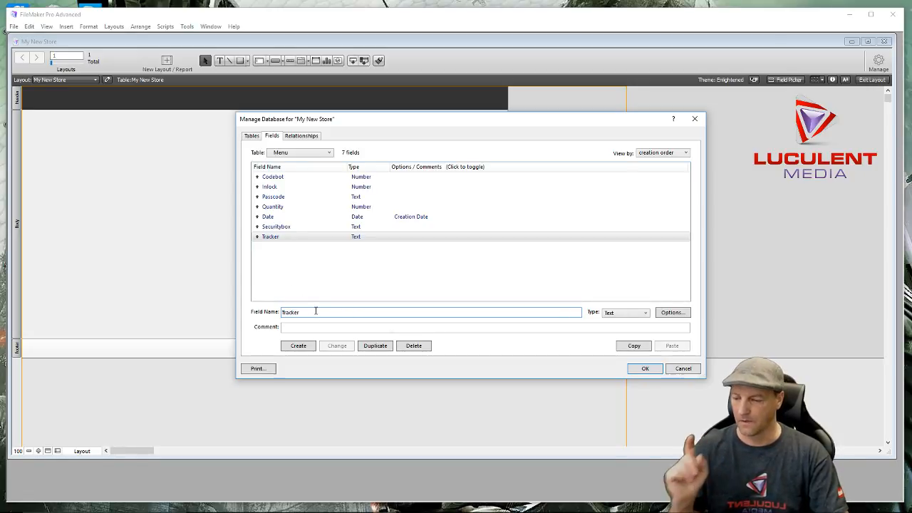
type("2")
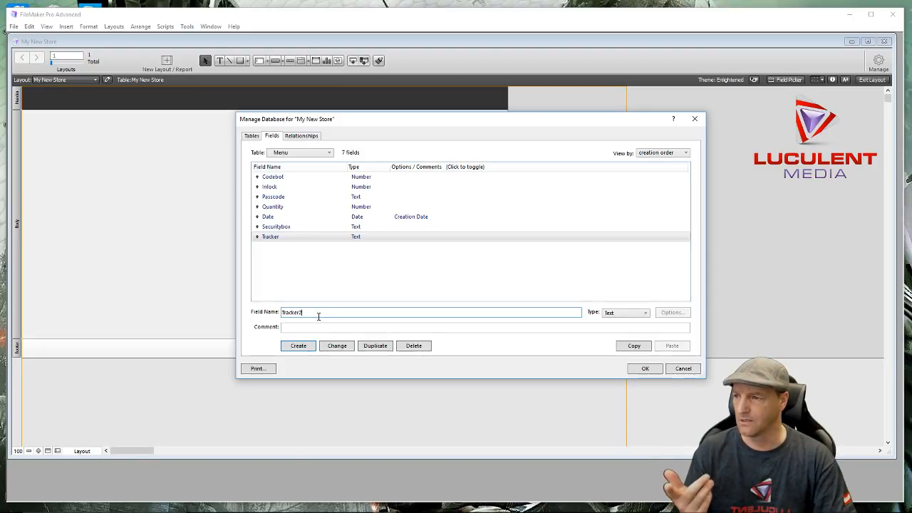
left_click(296, 347)
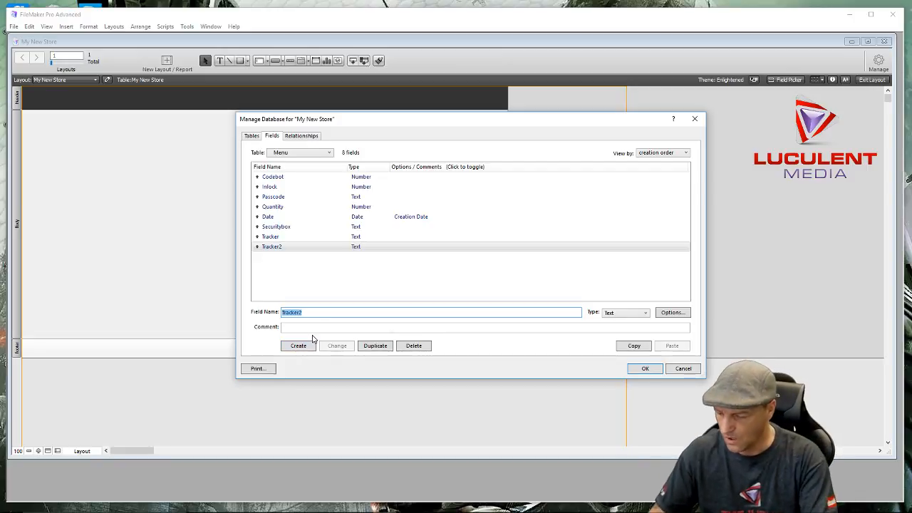
Create a field named Codebot2 in the Menu table with its type set to Number
type("Codebot")
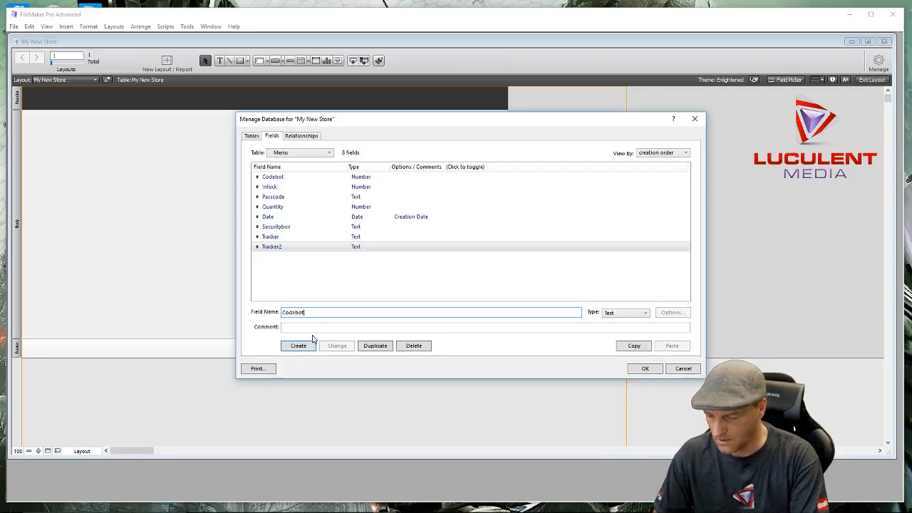
type("2")
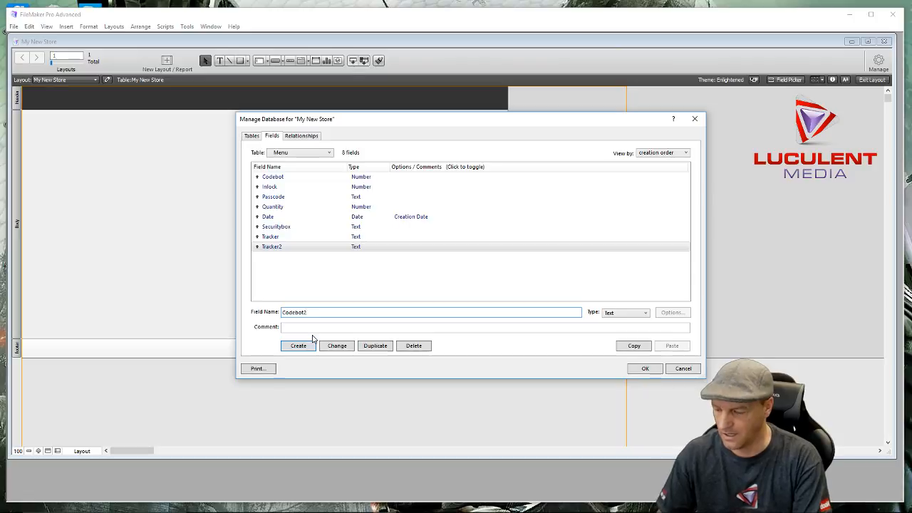
key("ctrl+n")
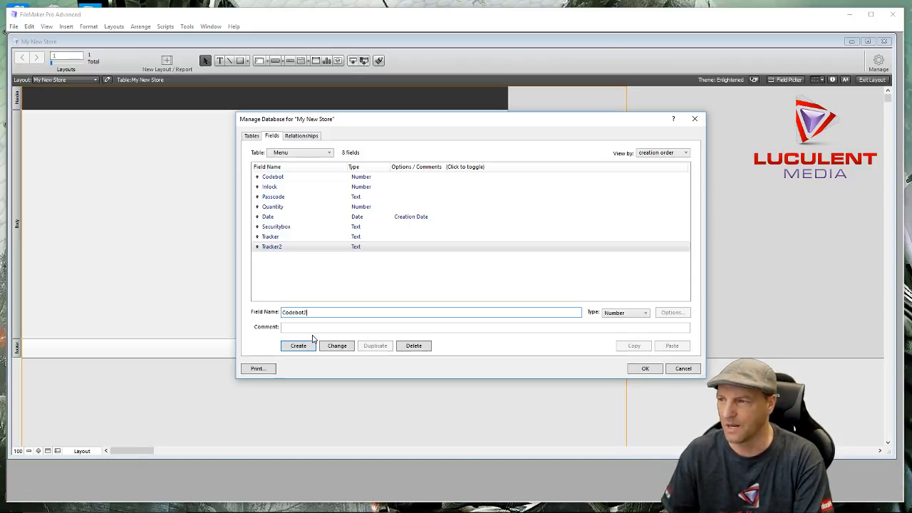
left_click(312, 341)
Add a Number field named Inlock2 to the Menu table
key("BackSpace")
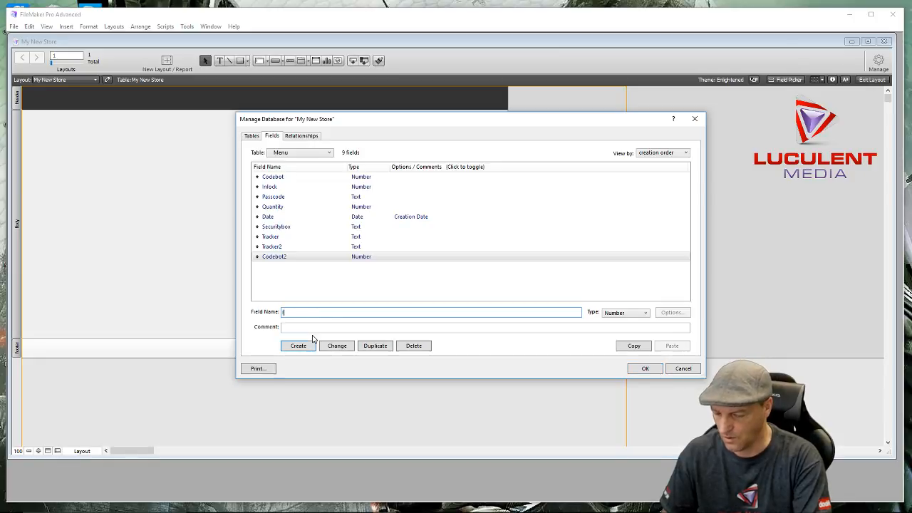
type("Inlo")
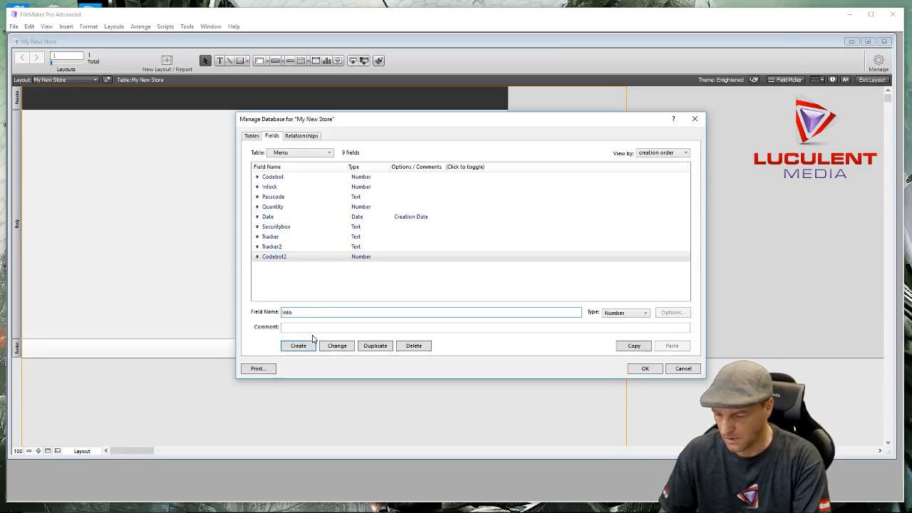
type("c")
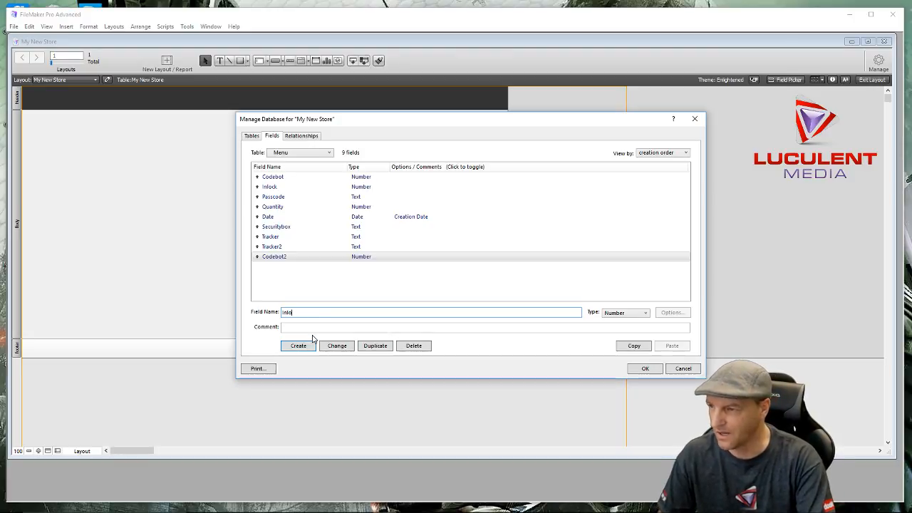
type("k")
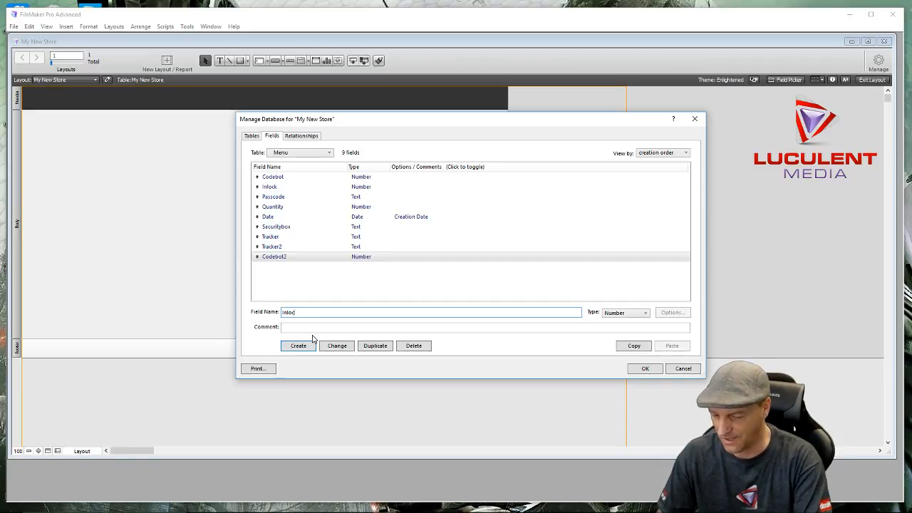
type("k2")
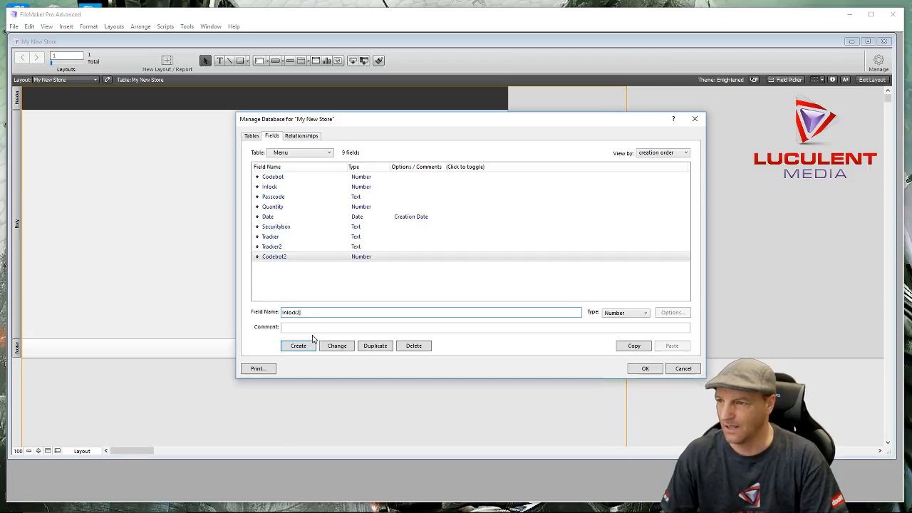
left_click(312, 341)
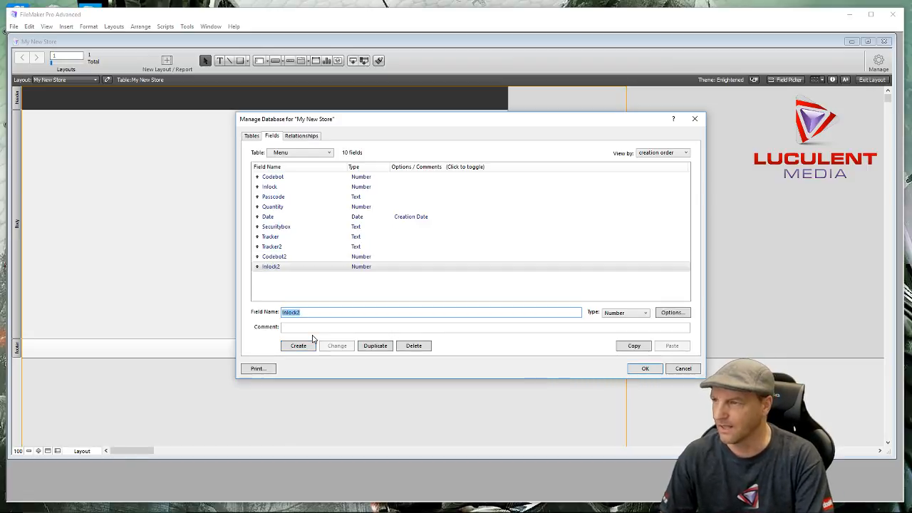
Create a field named Passcode2 in the Menu table with its type set to Text
type("P")
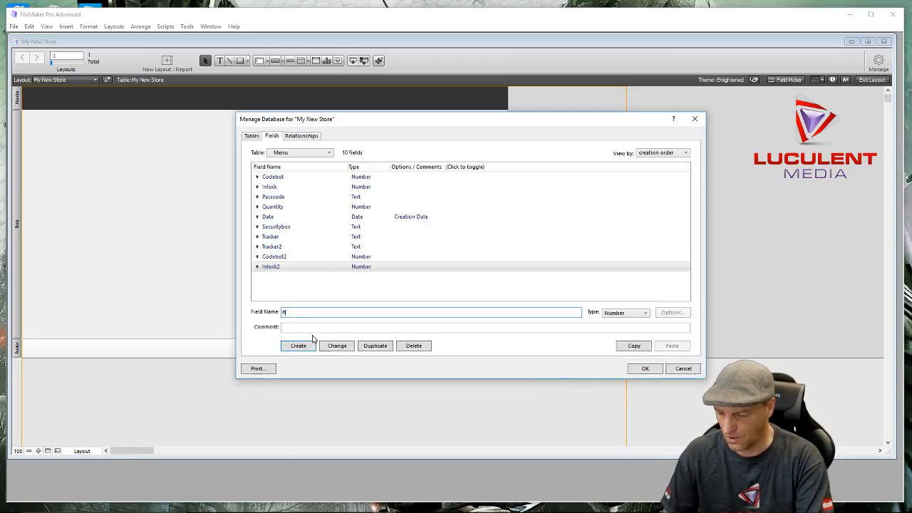
type("asscode2")
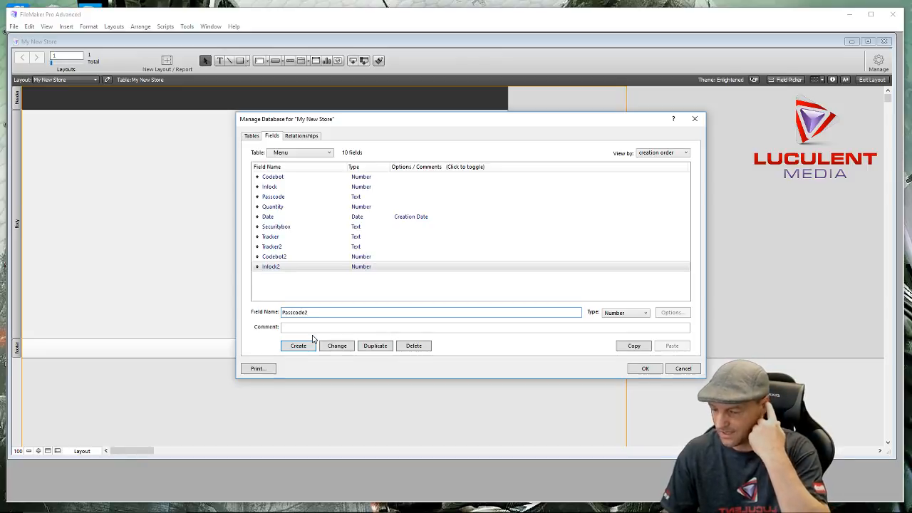
key("ctrl+t")
left_click(312, 341)
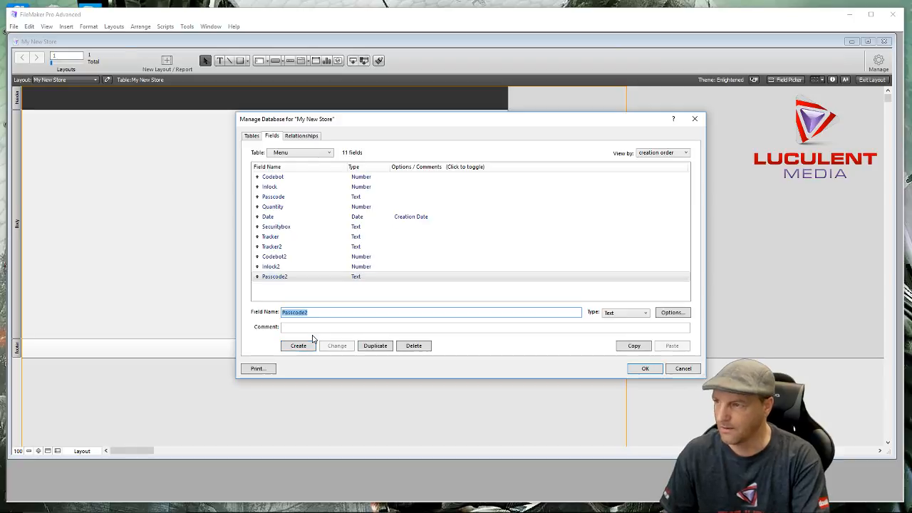
Add a field named Quantity2 of type Number to the Menu table
type("C")
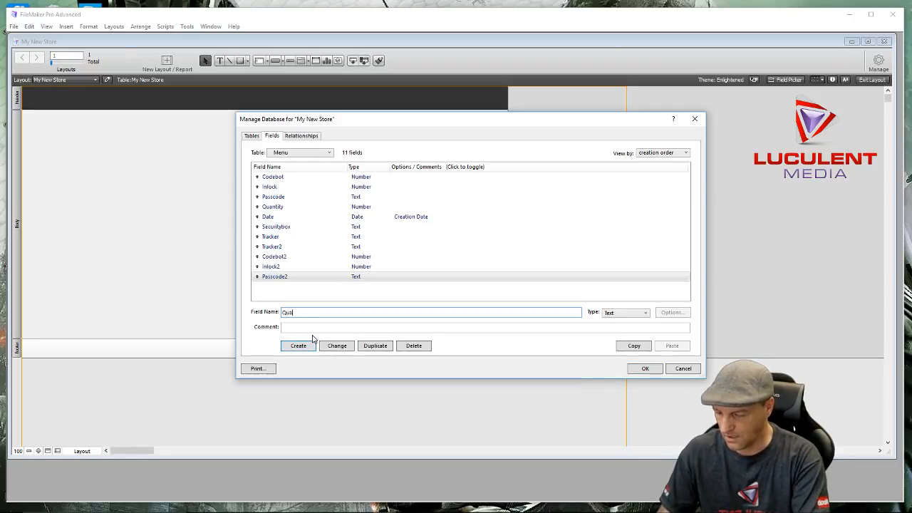
type("uantity")
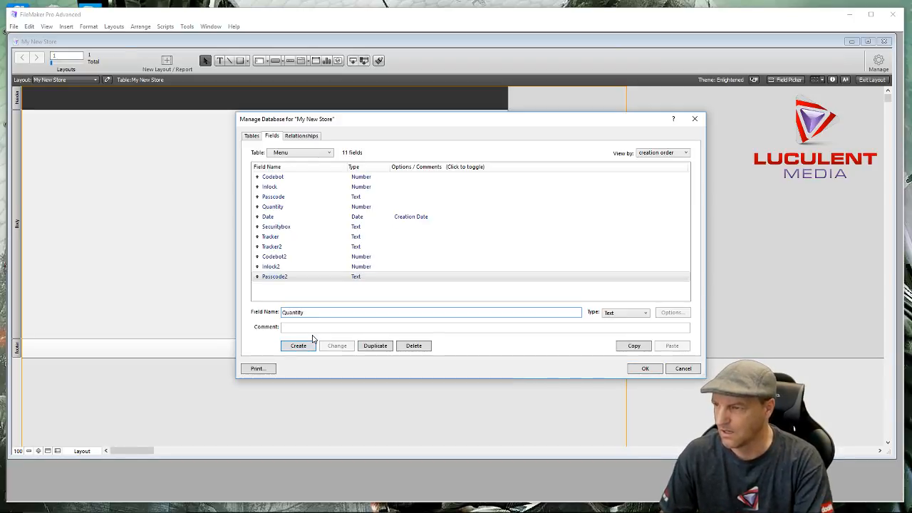
type("2")
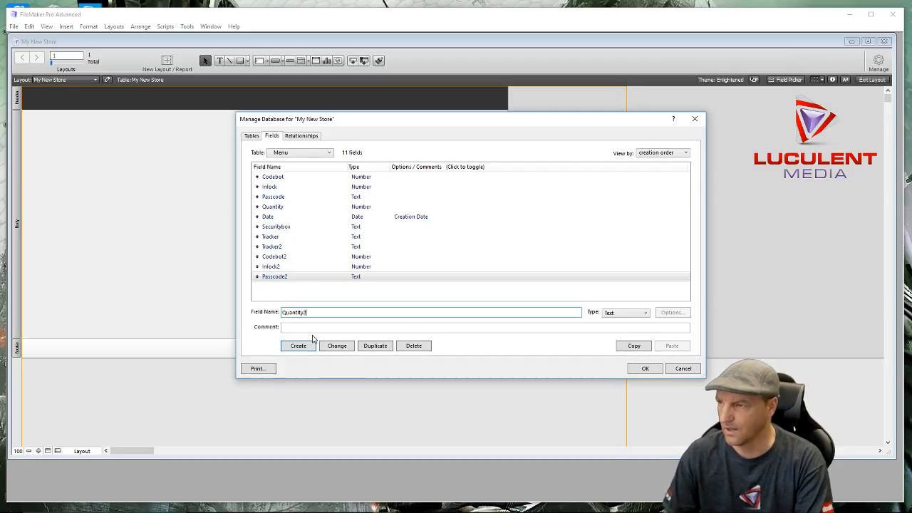
key("ctrl+n")
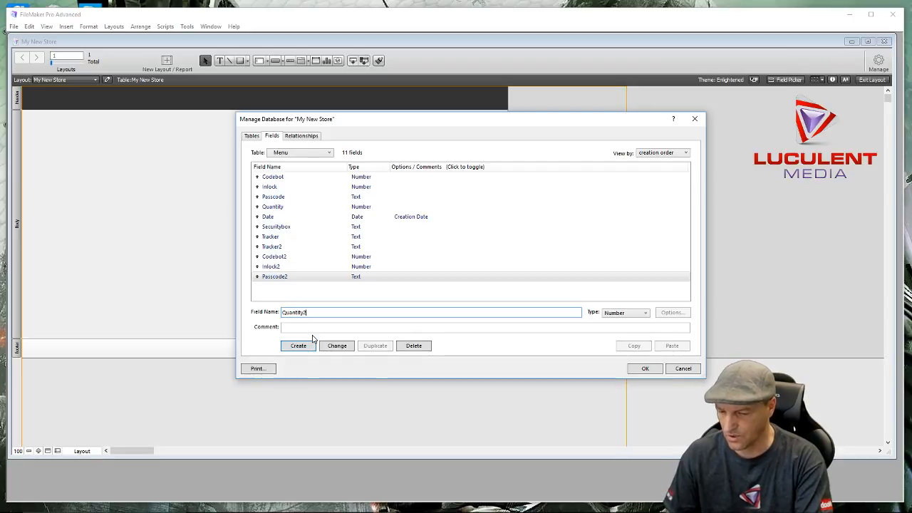
left_click(313, 342)
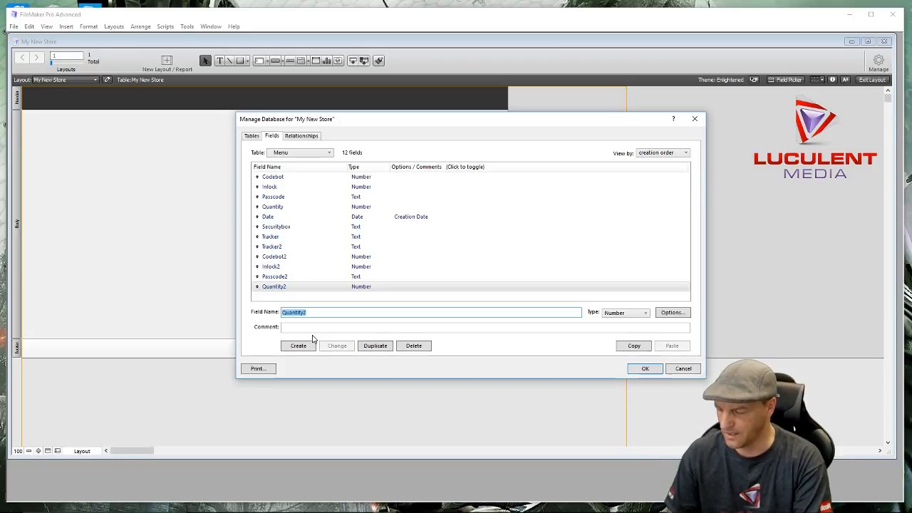
Create a field named Securitybox2 in the Menu table with its type set to Text
type("Security")
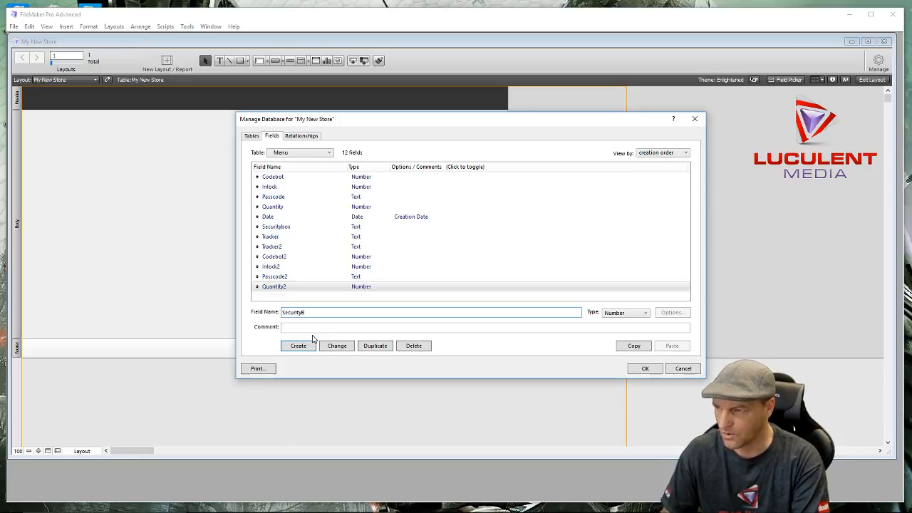
type("bo")
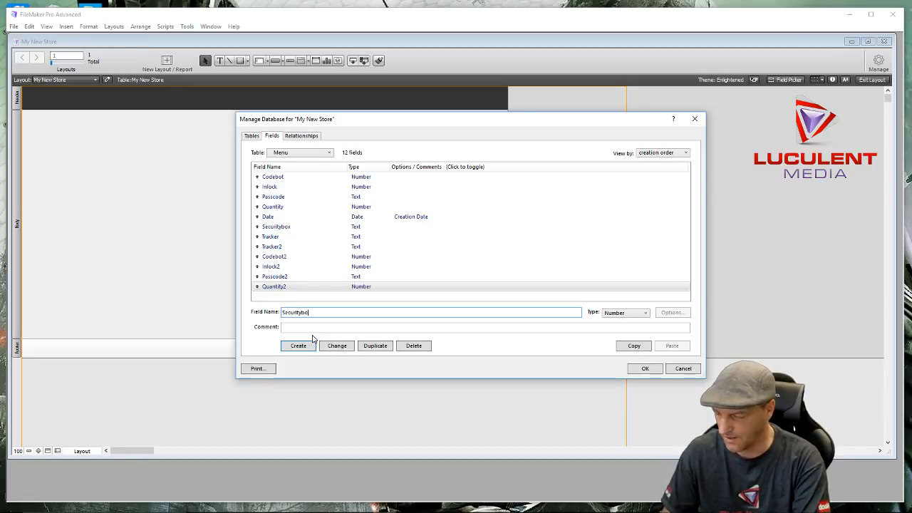
type("x")
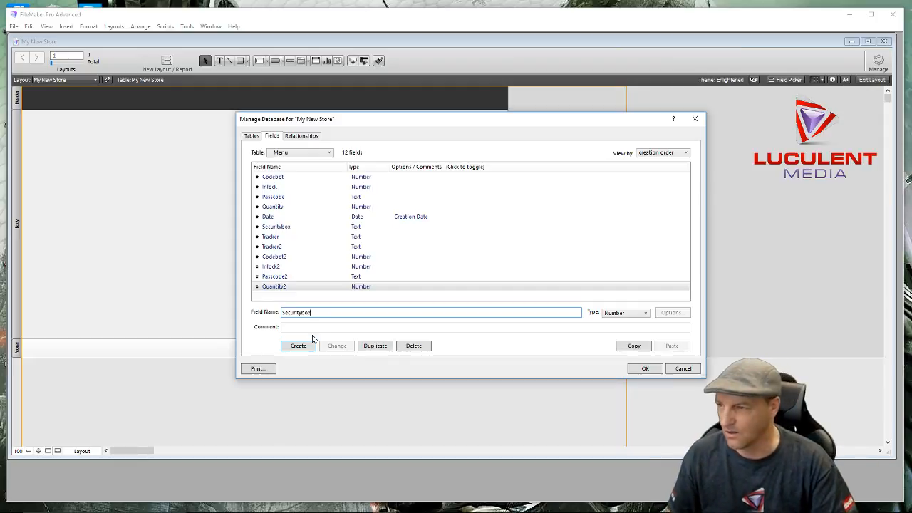
type("2")
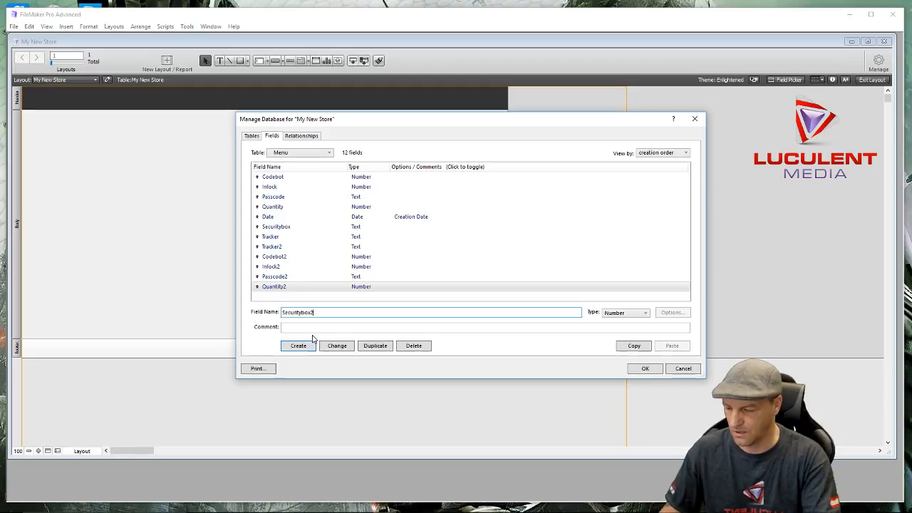
key("ctrl+t")
left_click(311, 341)
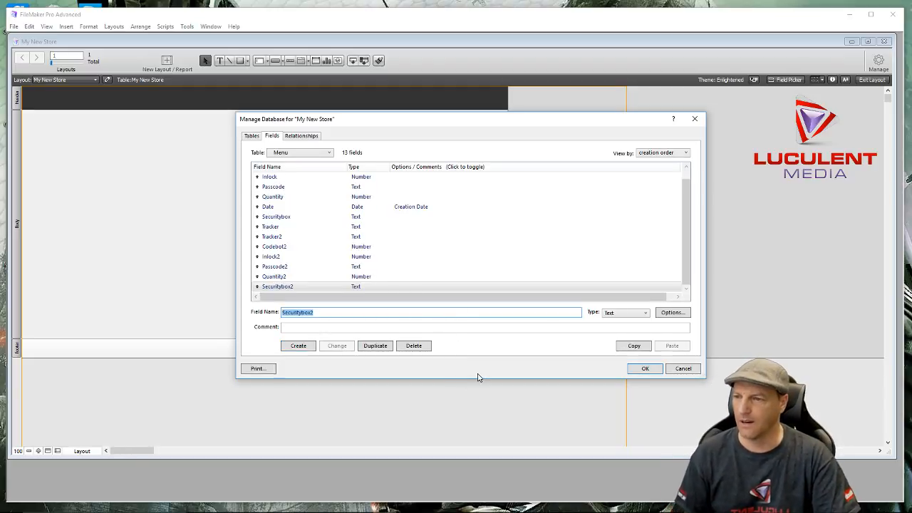
Reorder the Menu fields so Codebot2, Inlock2, Passcode2 and Quantity2 each sit directly below their unnumbered counterparts
left_click_drag(478, 379, 489, 420)
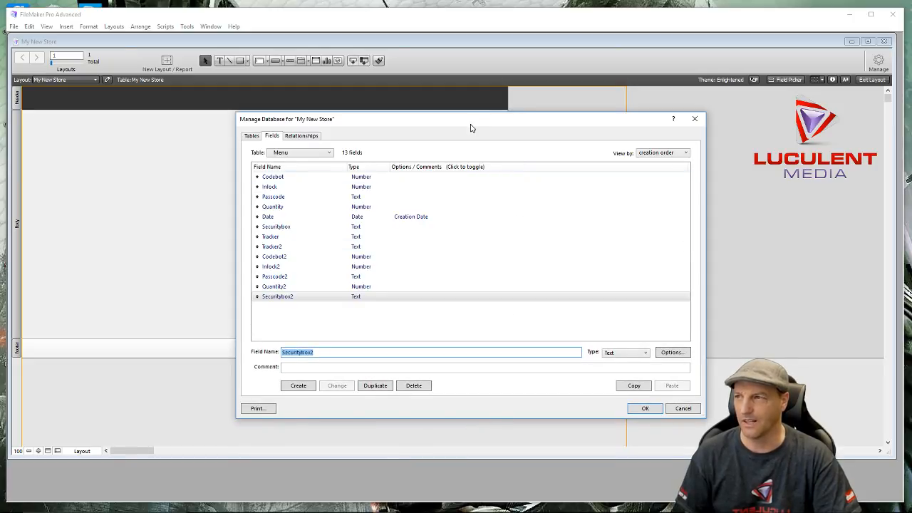
left_click_drag(471, 129, 437, 100)
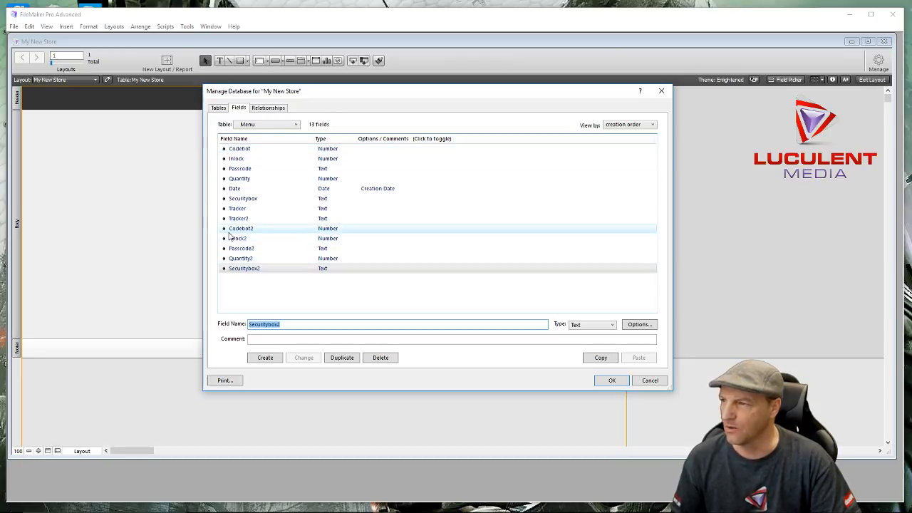
left_click_drag(227, 229, 226, 160)
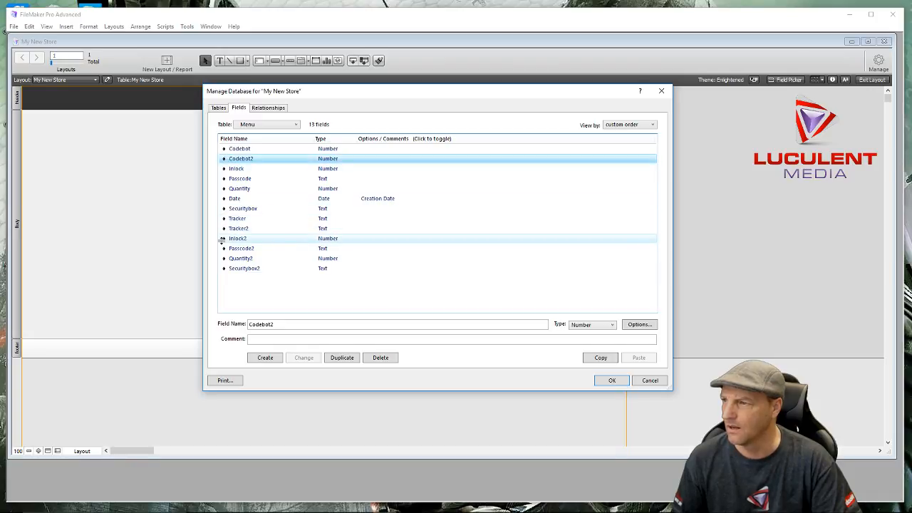
left_click_drag(222, 240, 223, 182)
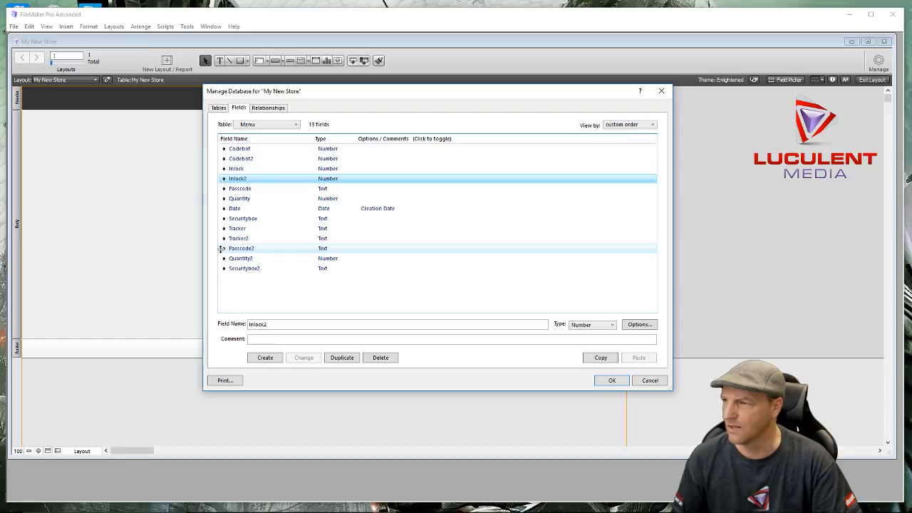
left_click_drag(224, 248, 226, 197)
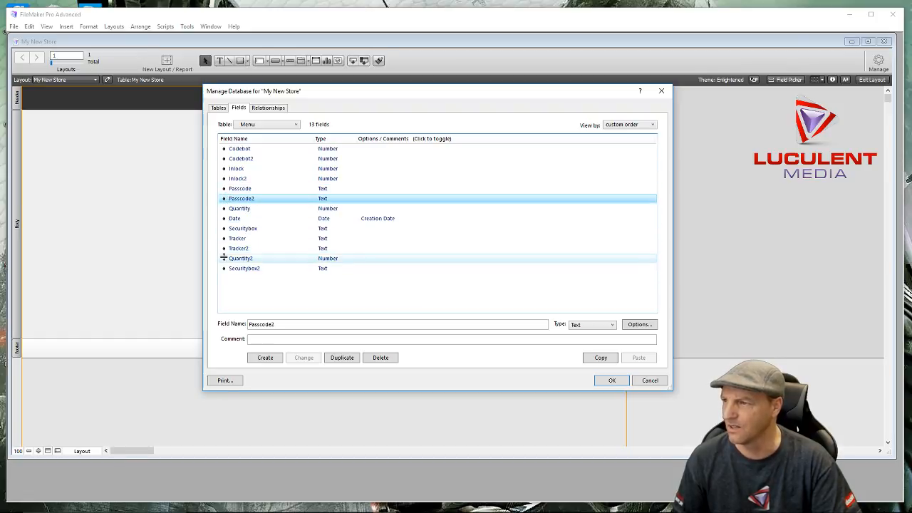
left_click_drag(223, 260, 221, 225)
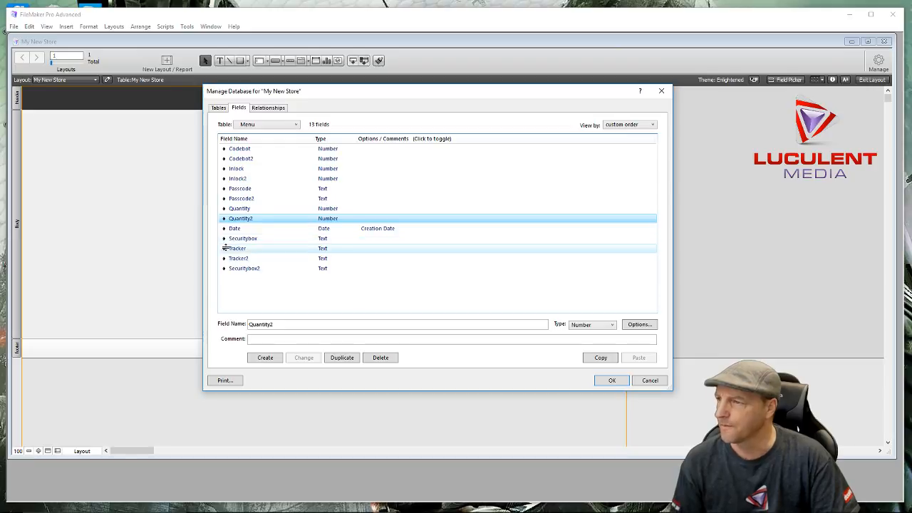
Move the Date field to the end of the Menu table's field list
left_click_drag(224, 269, 227, 248)
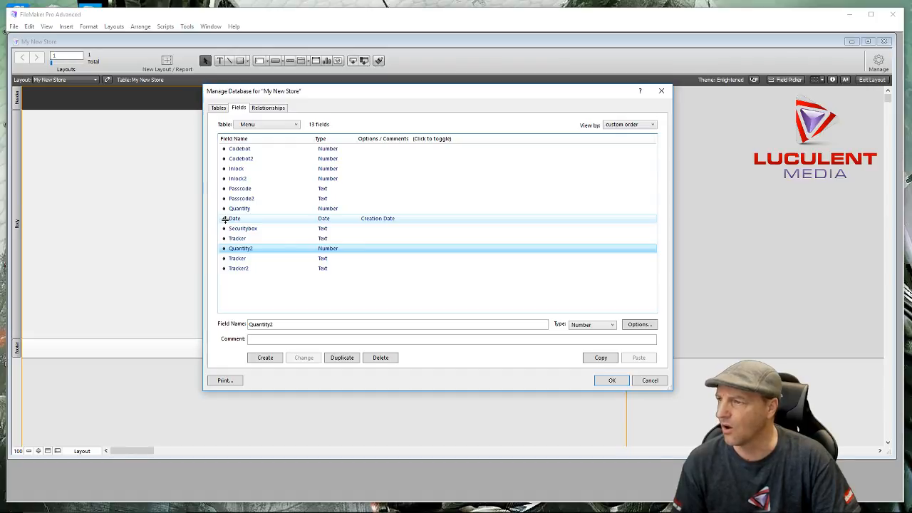
left_click(225, 220)
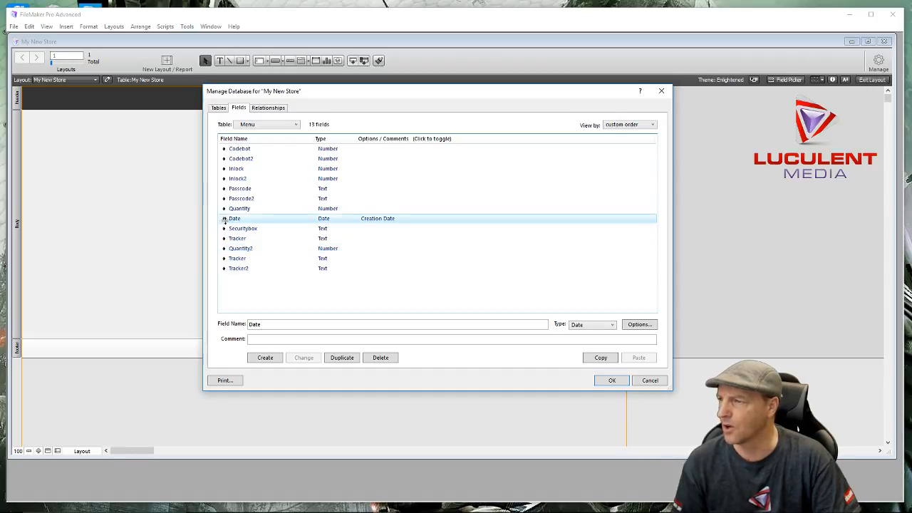
left_click_drag(224, 221, 230, 278)
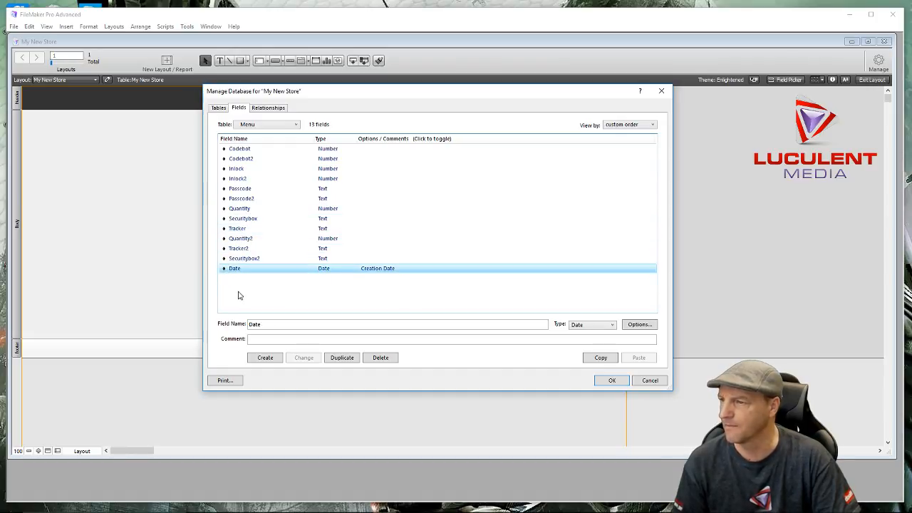
left_click(239, 296)
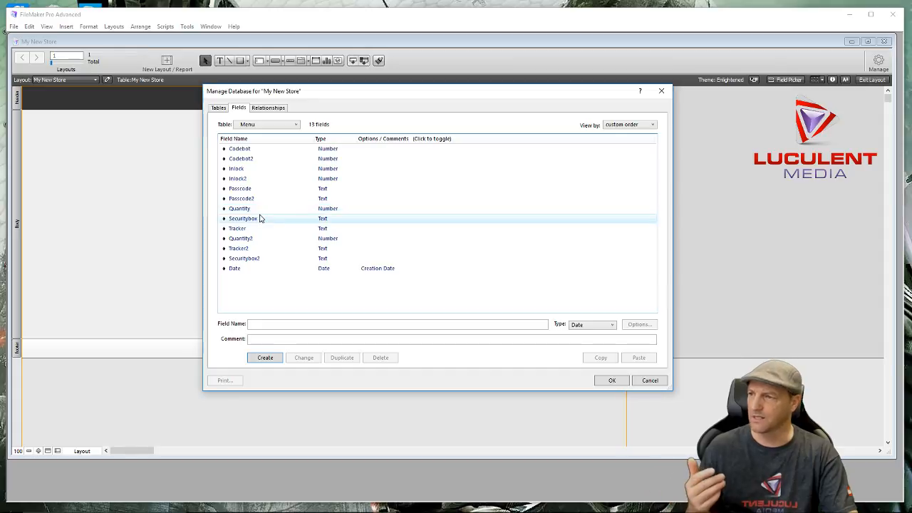
Place Quantity2 directly below Quantity and Securitybox2 directly below Securitybox in the Menu field order
left_click(226, 238)
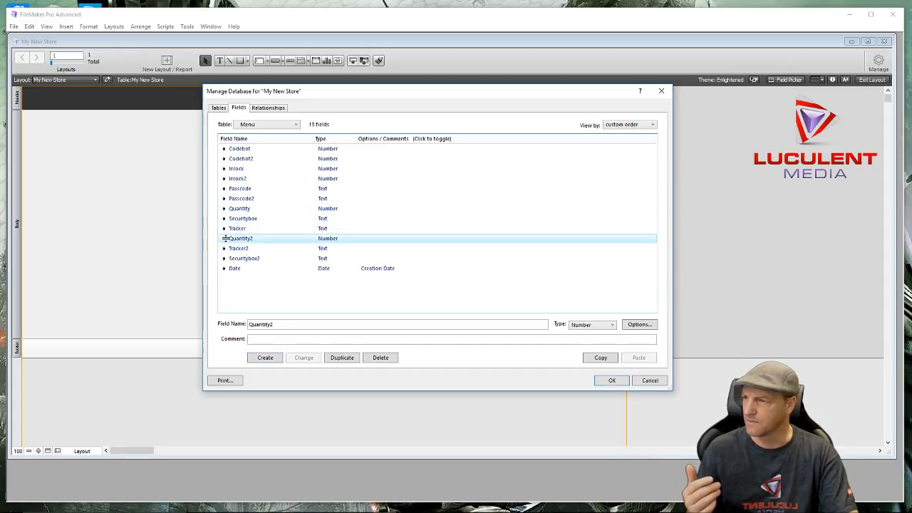
left_click_drag(225, 238, 224, 218)
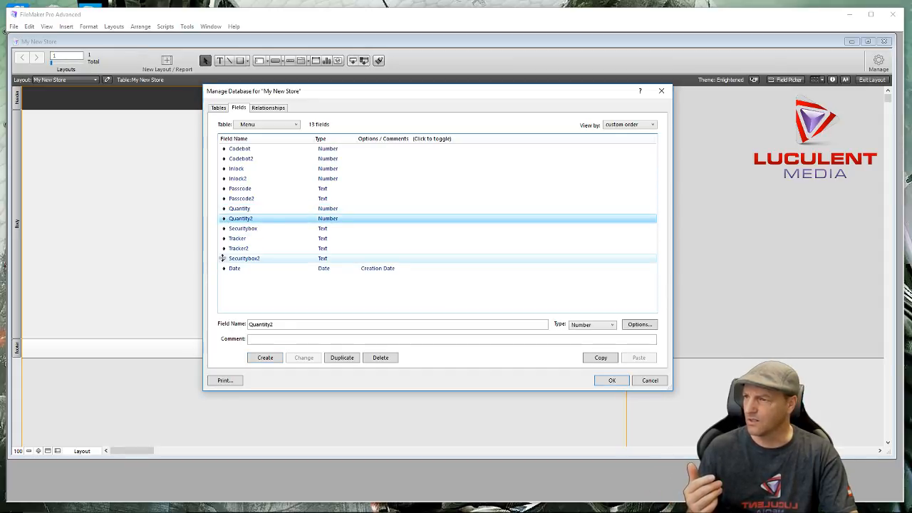
mouse_move(222, 258)
left_mouse_down()
mouse_move(224, 230)
mouse_move(225, 247)
left_mouse_up()
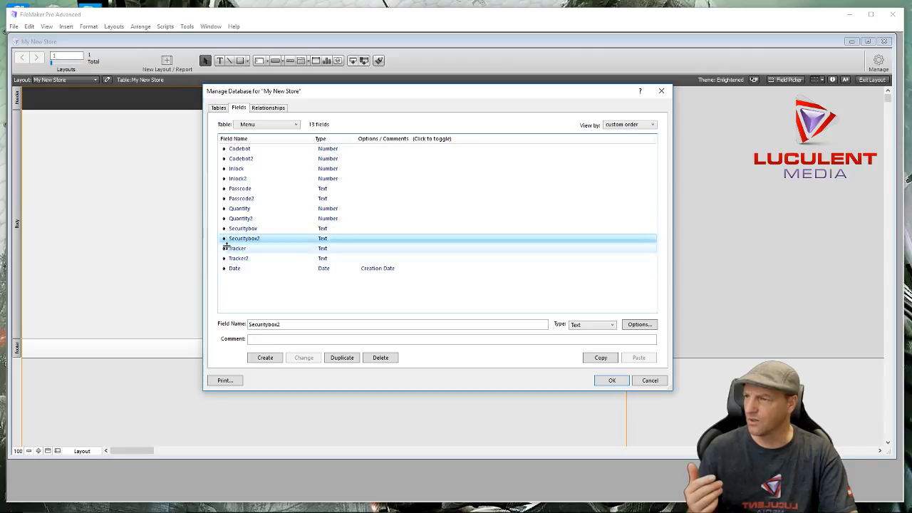
left_click(255, 303)
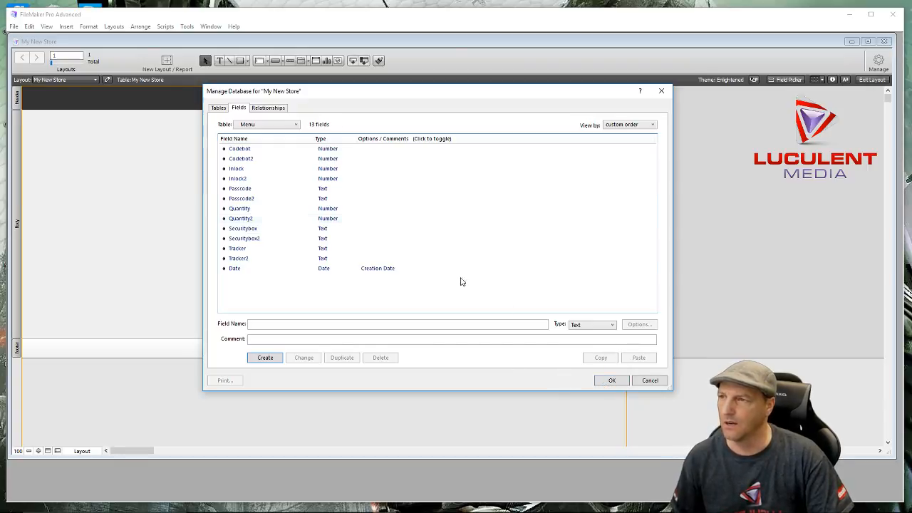
Show the relationships graph in a wider dialog and colour the Menu table light red
left_click(271, 110)
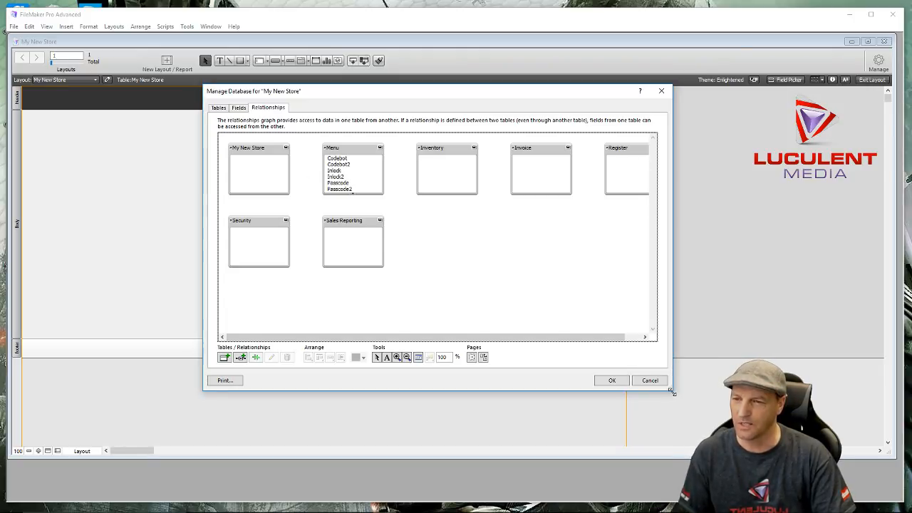
left_click_drag(672, 392, 741, 404)
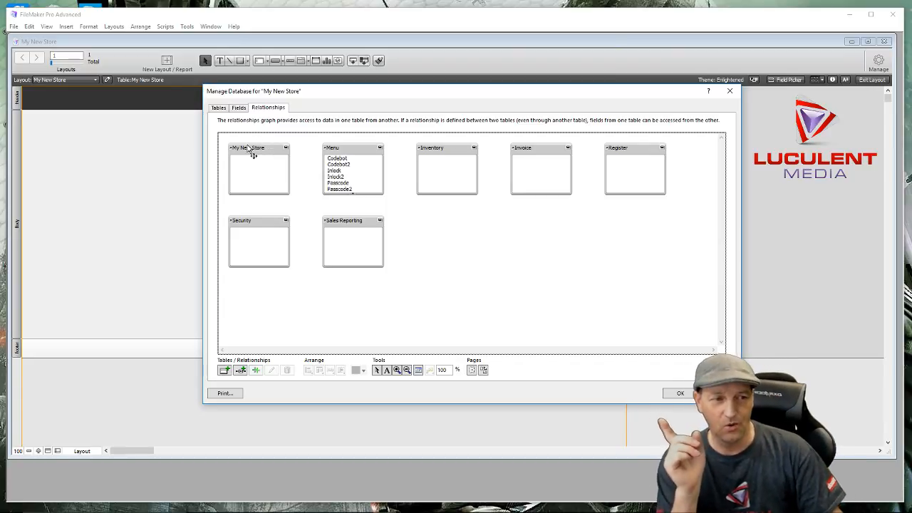
left_click(363, 153)
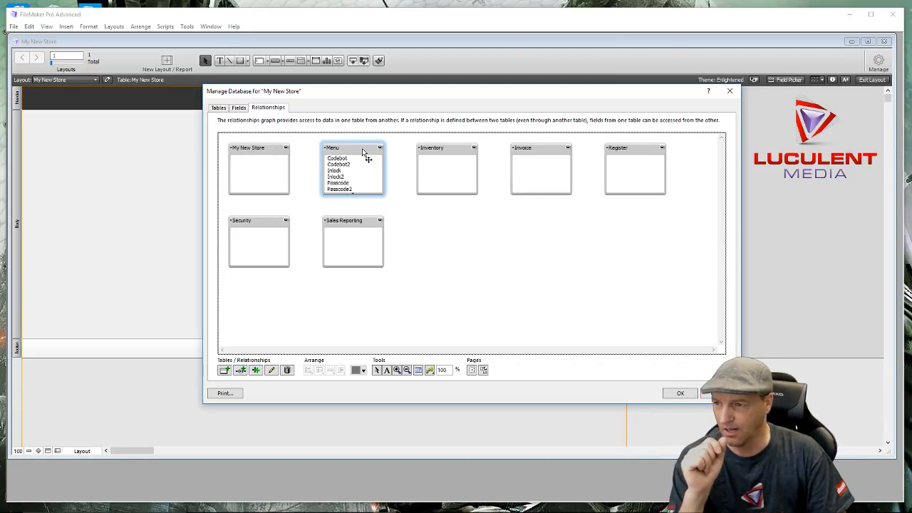
left_click(362, 371)
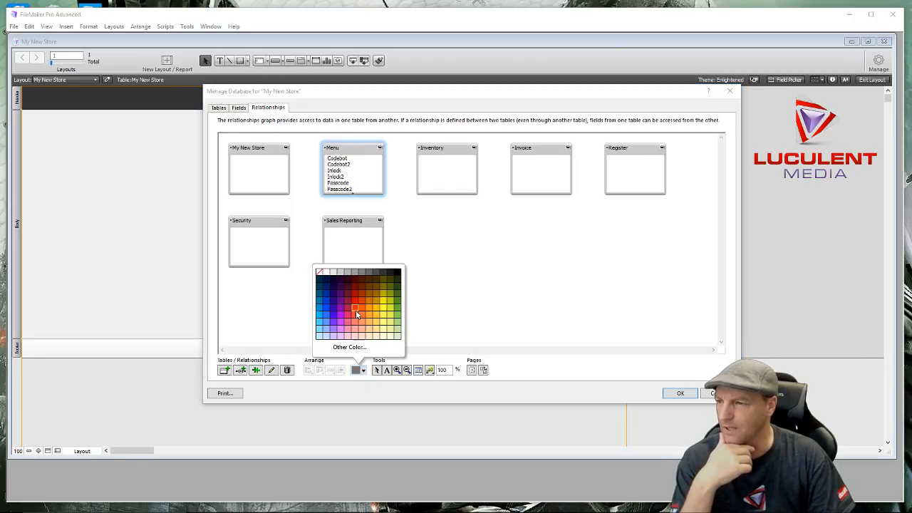
left_click(357, 324)
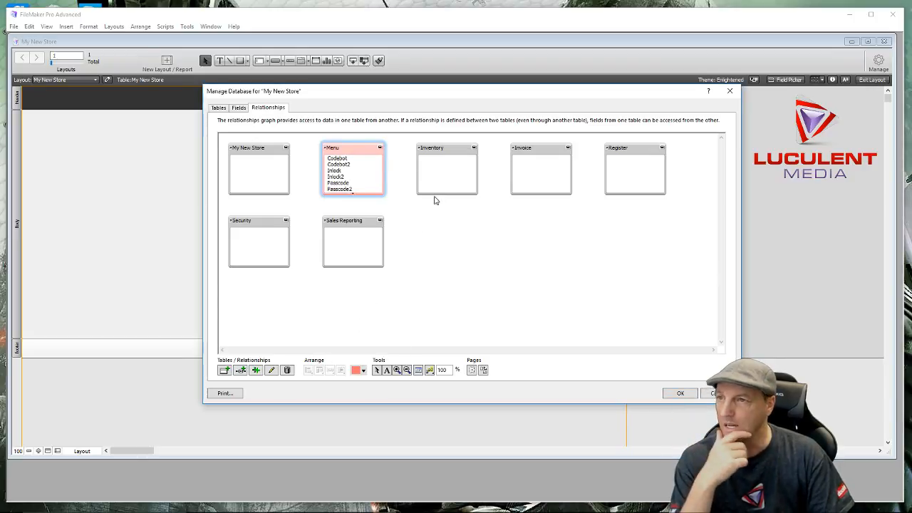
Colour the Inventory table light blue in the relationships graph
left_click(465, 151)
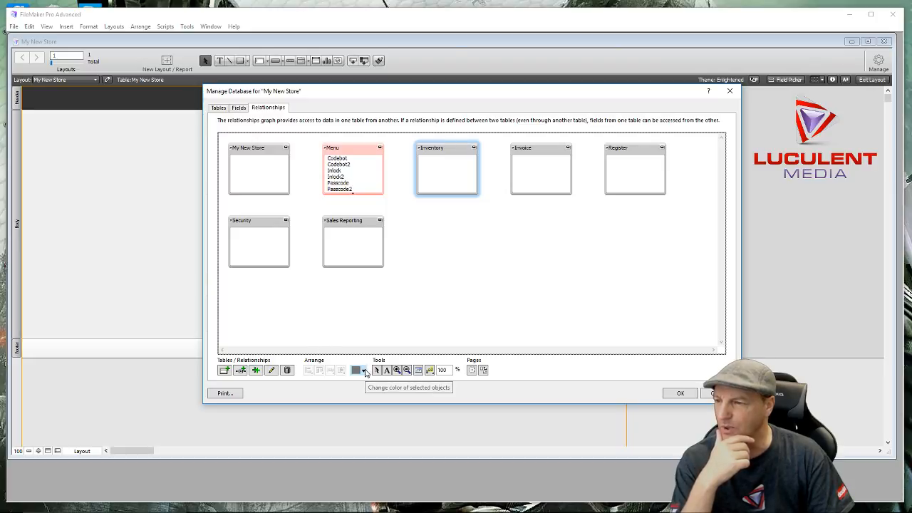
left_click(364, 374)
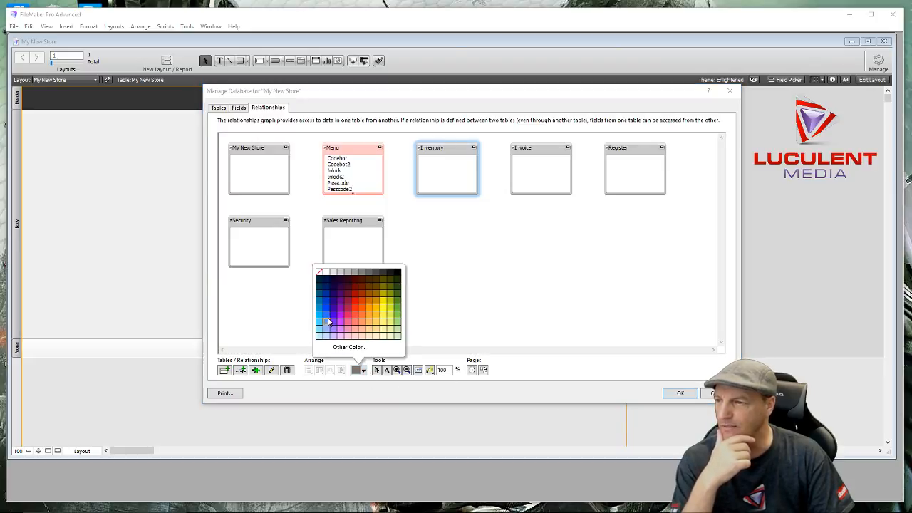
left_click(321, 316)
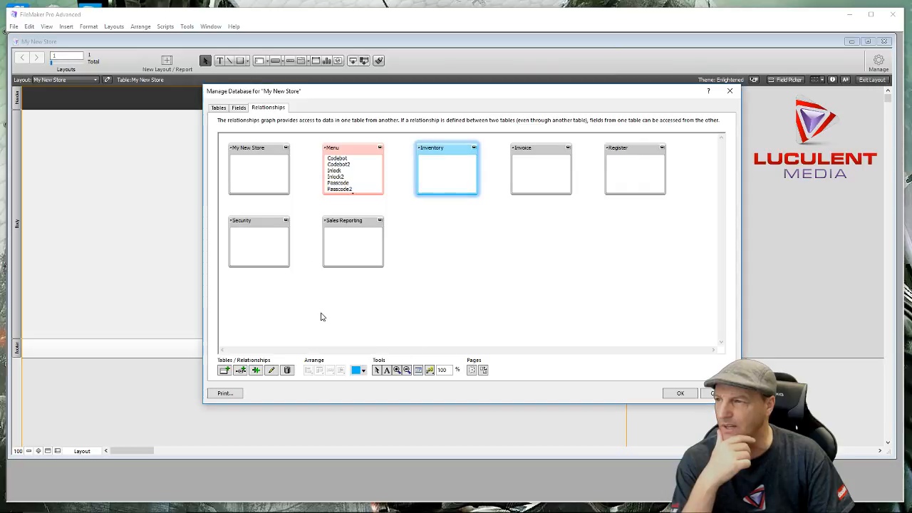
Change the Security table's colour to yellow in the relationships graph and deselect it
left_click(265, 224)
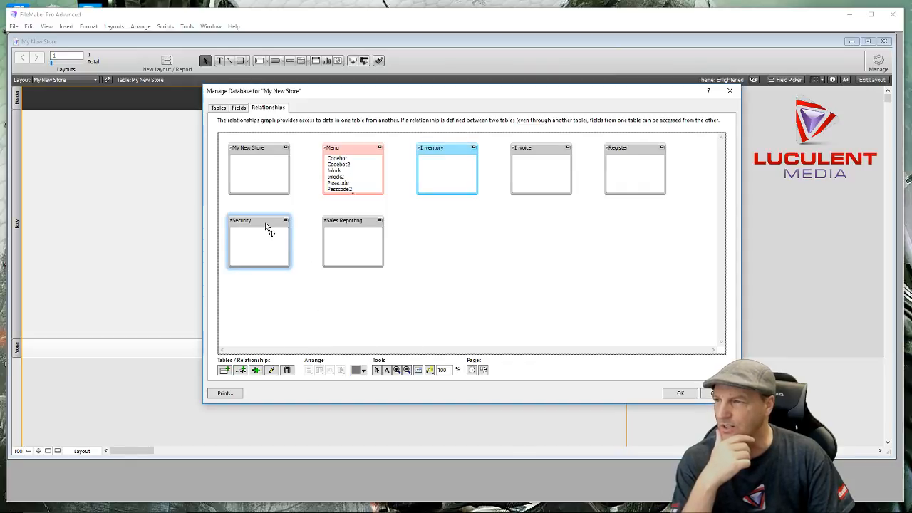
left_click(364, 372)
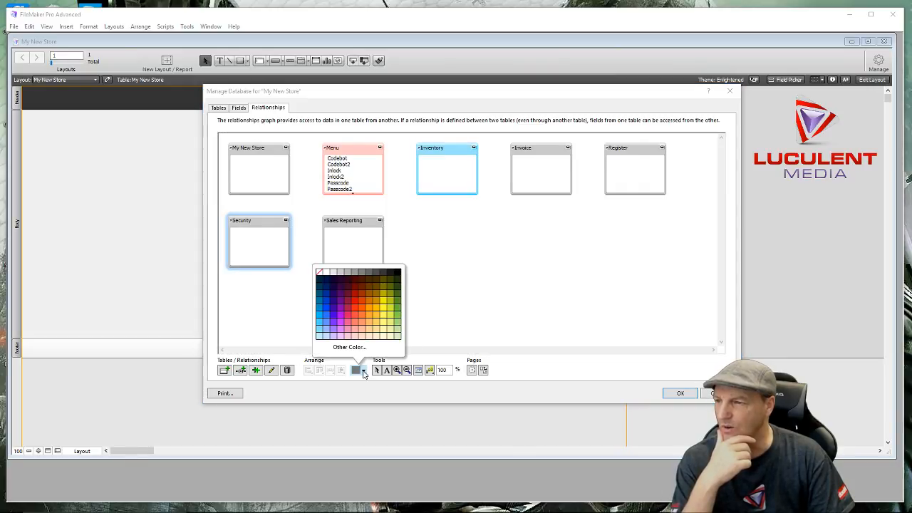
left_click(383, 307)
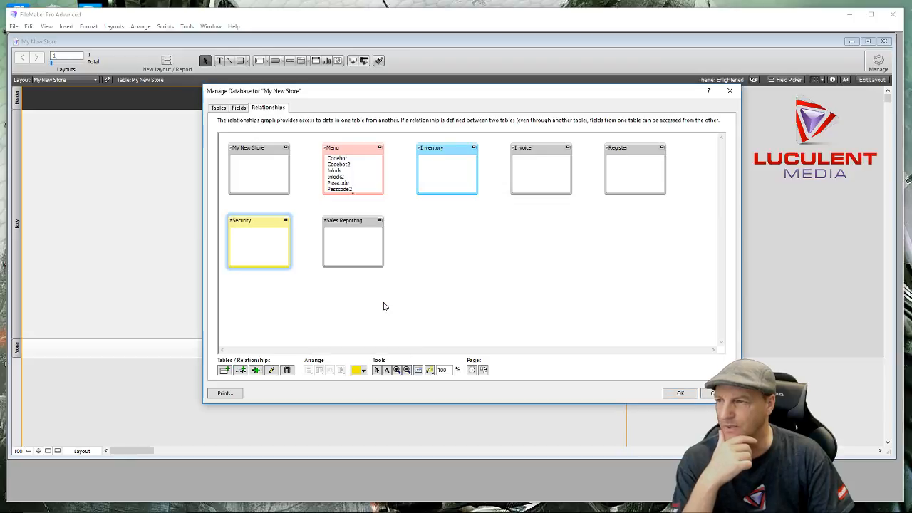
left_click(383, 307)
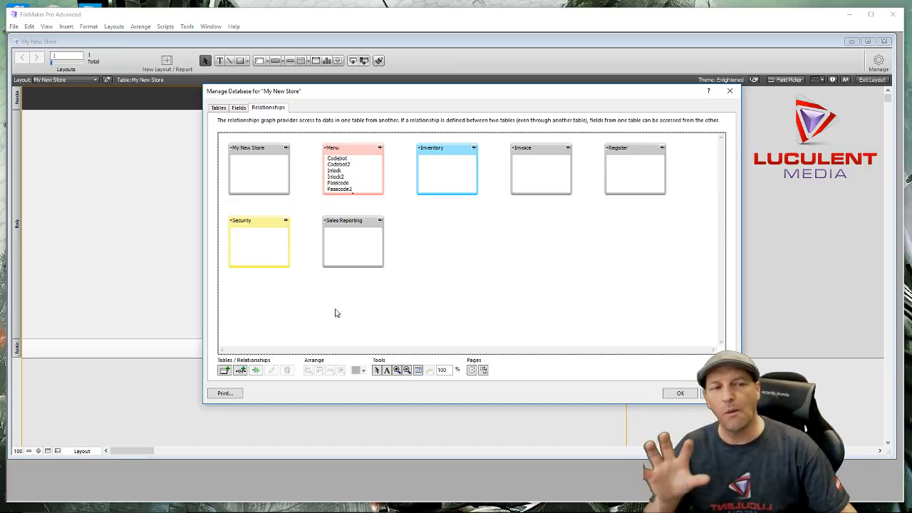
Set the Invoice table's colour to green in the relationships graph
left_click(559, 153)
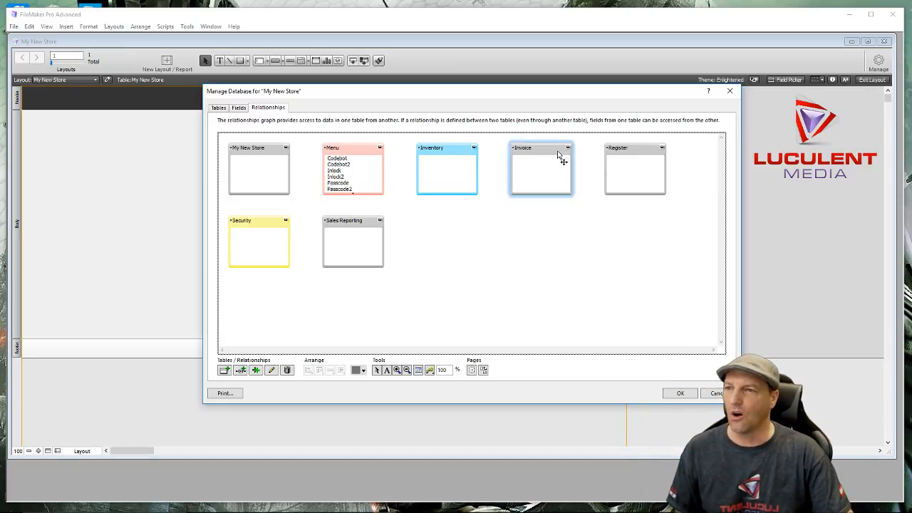
left_click(363, 370)
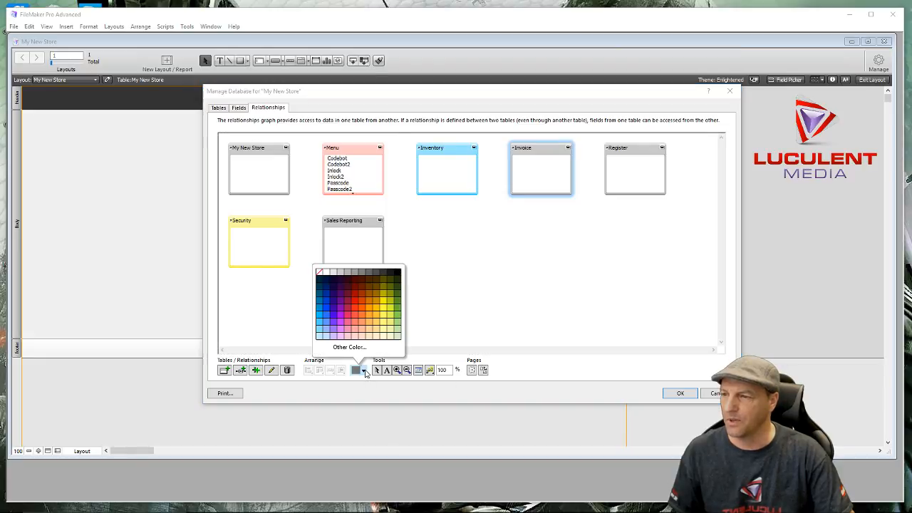
left_click(397, 312)
Colour the Register table light purple in the relationships graph and deselect it
left_click(638, 151)
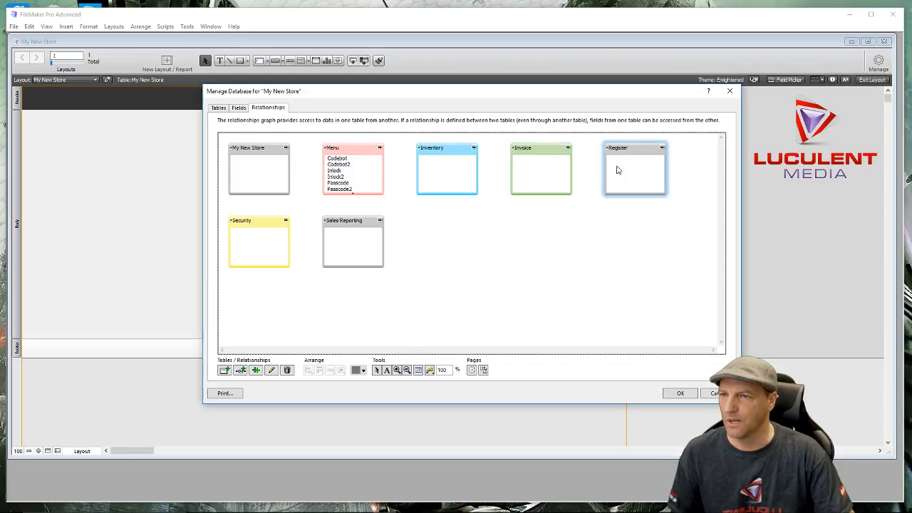
left_click(363, 372)
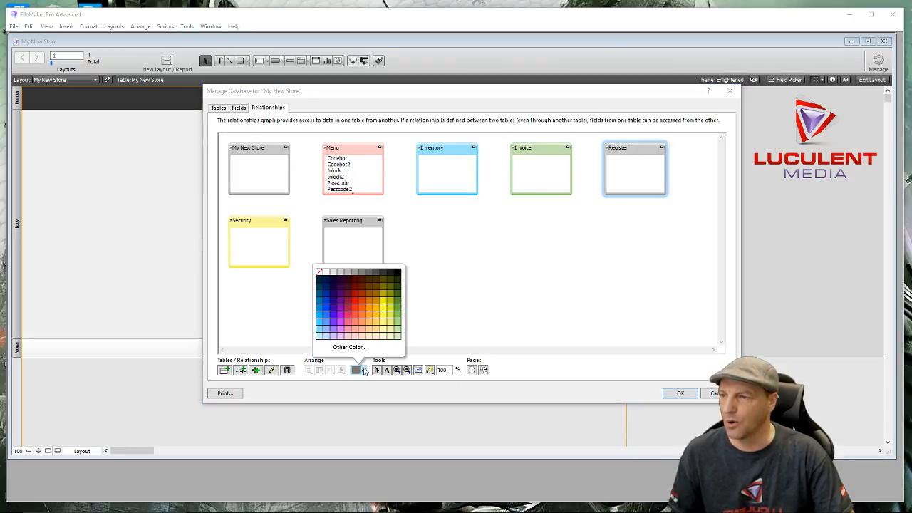
left_click(345, 322)
left_click(506, 278)
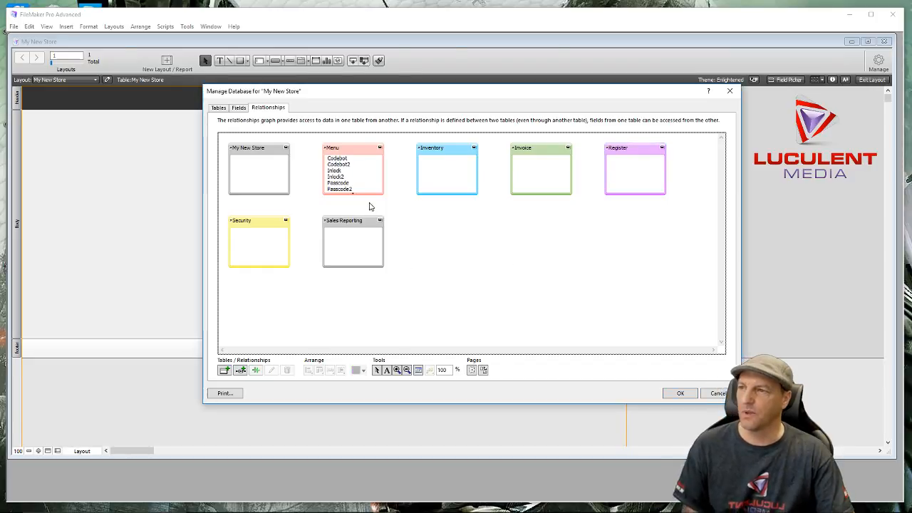
Set the Sales Reporting table's colour to light orange in the relationships graph
left_click(370, 229)
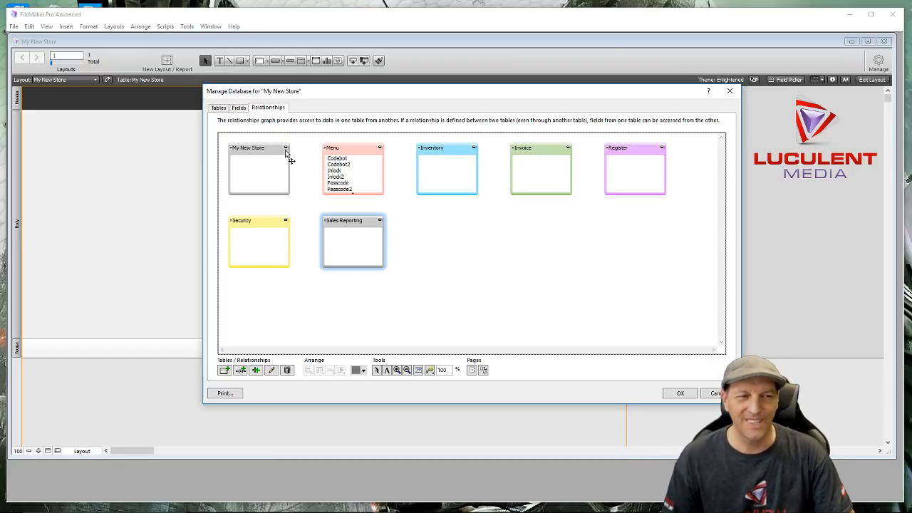
left_click(365, 371)
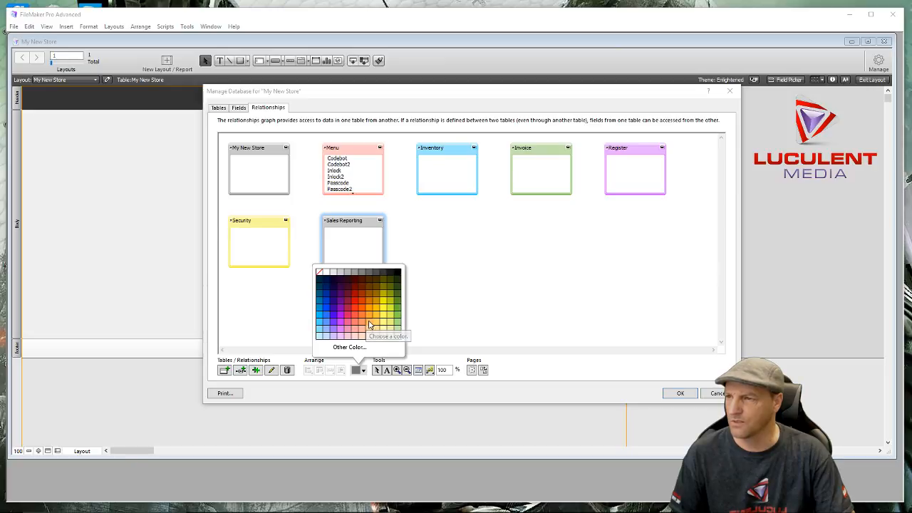
left_click(370, 325)
left_click(387, 319)
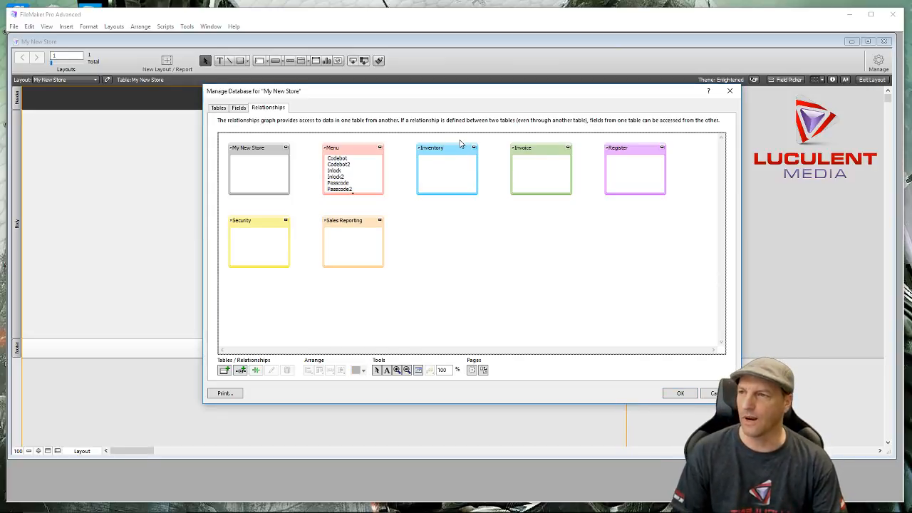
Arrange Inventory and Register beside Menu, with Invoice and Security in the row below beside Sales Reporting, and accept the database changes
left_click_drag(461, 150, 441, 151)
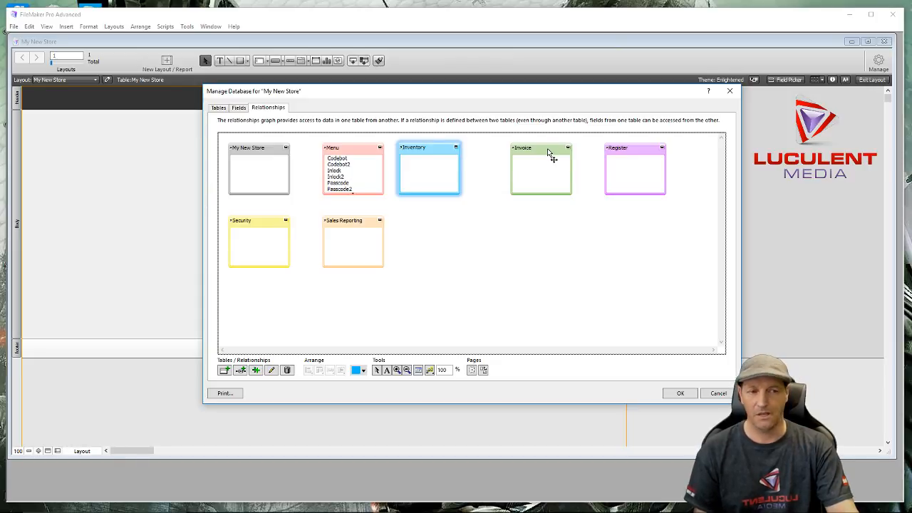
left_click_drag(549, 154, 440, 223)
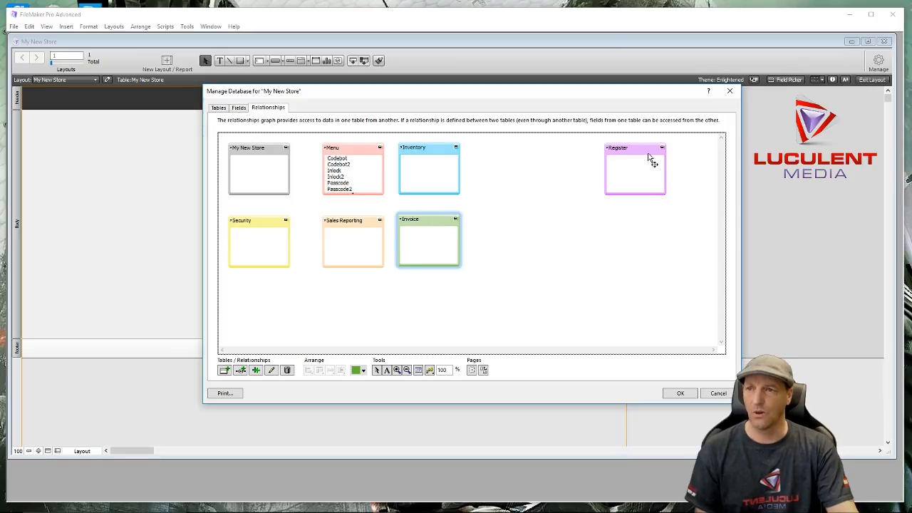
left_click_drag(645, 155, 514, 159)
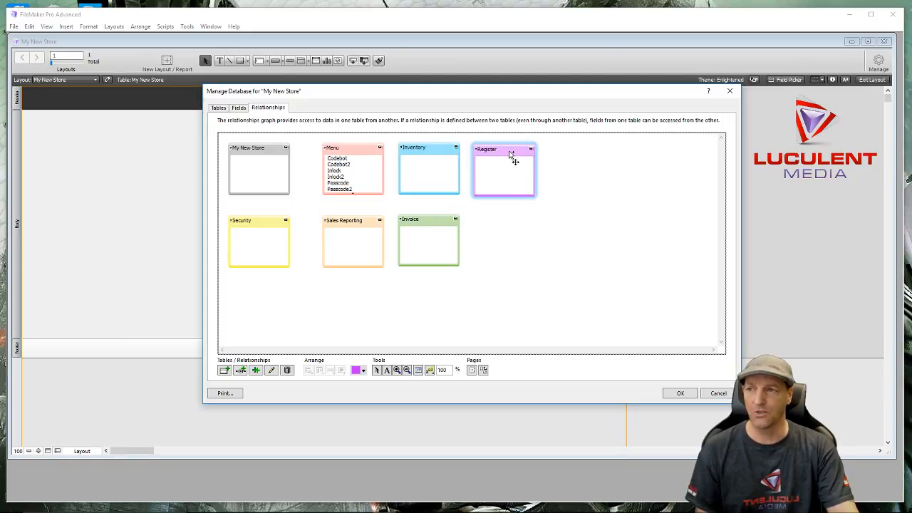
left_click(510, 263)
left_click_drag(270, 226, 519, 226)
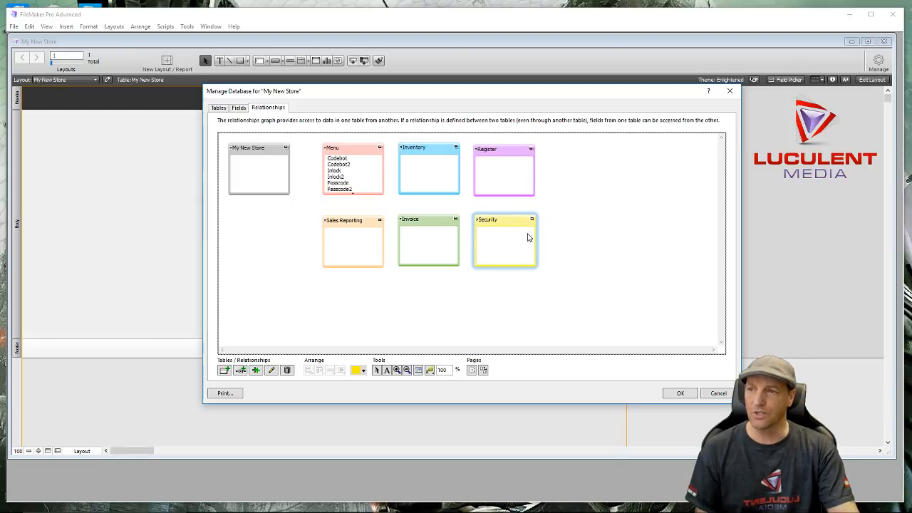
left_click(570, 268)
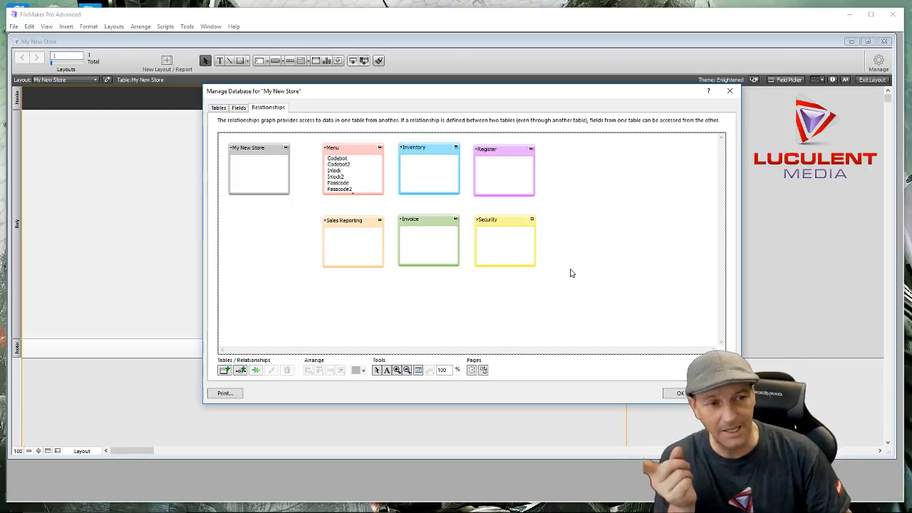
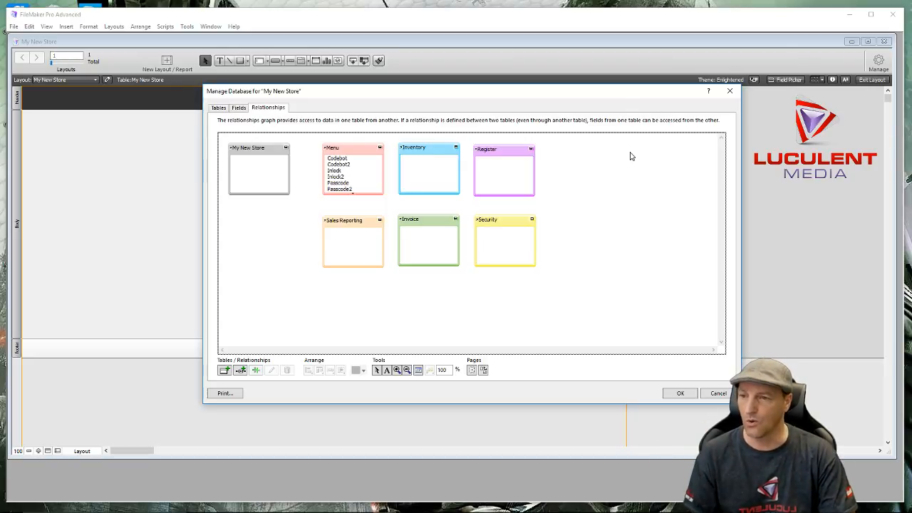
left_click(673, 397)
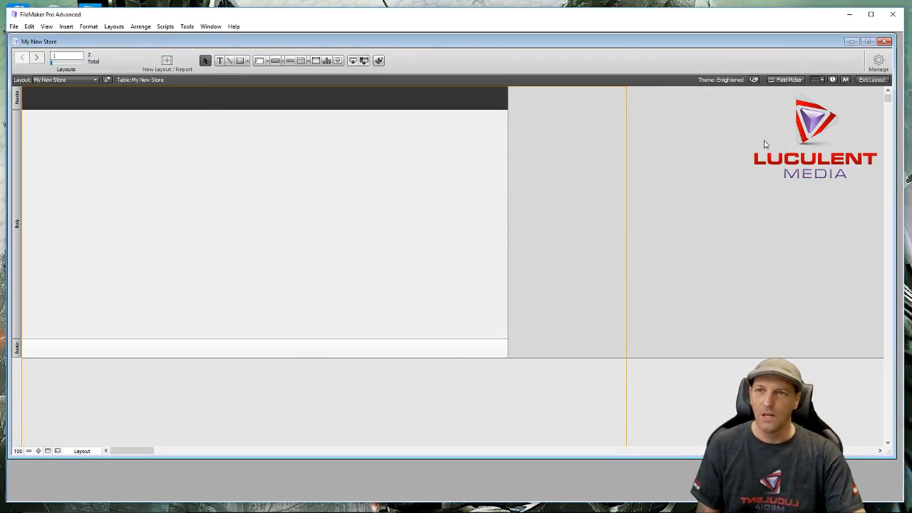
Create a layout folder named Unused in the layout manager
left_click(878, 67)
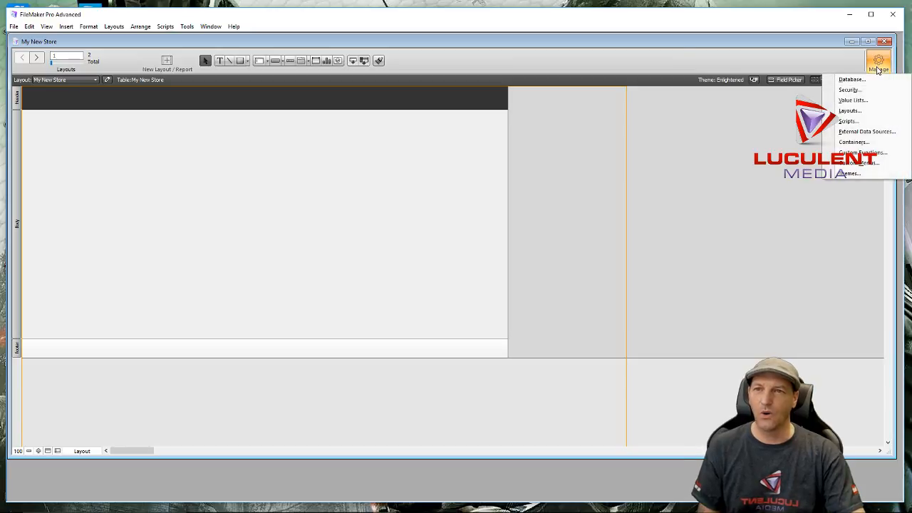
left_click(849, 111)
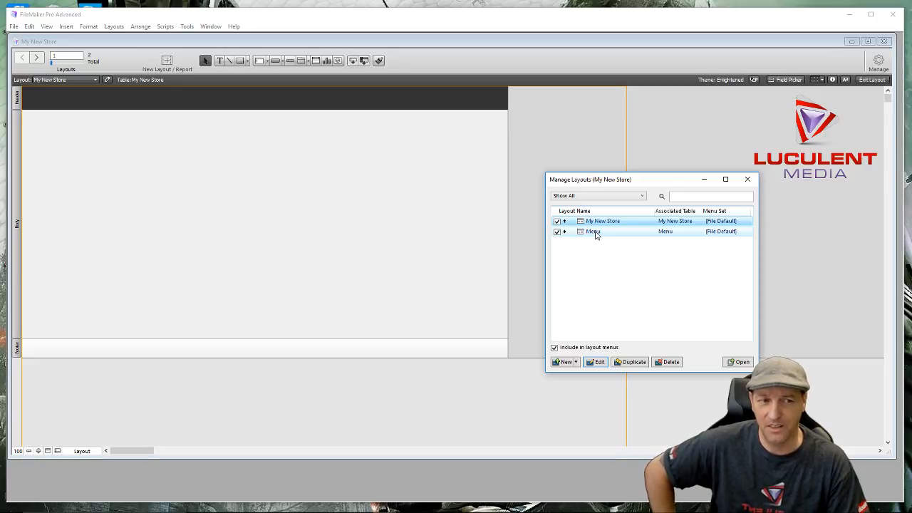
left_click(597, 277)
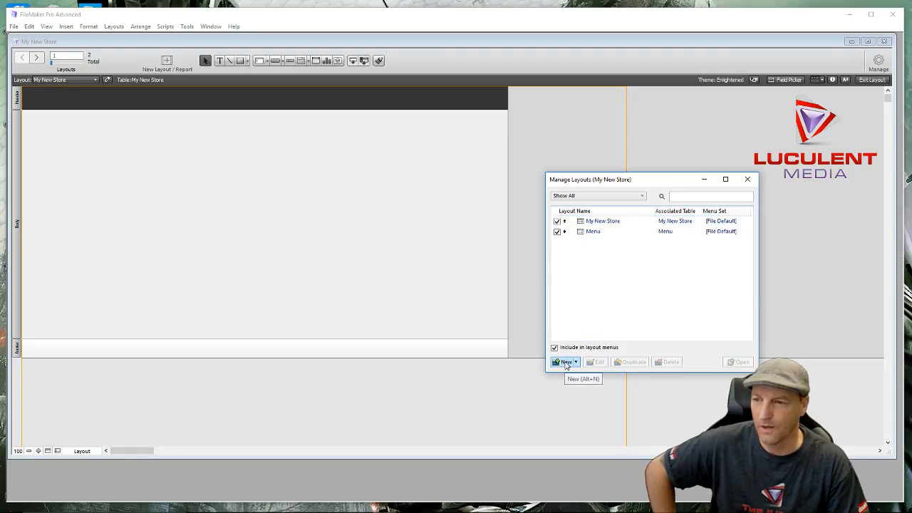
left_click(566, 362)
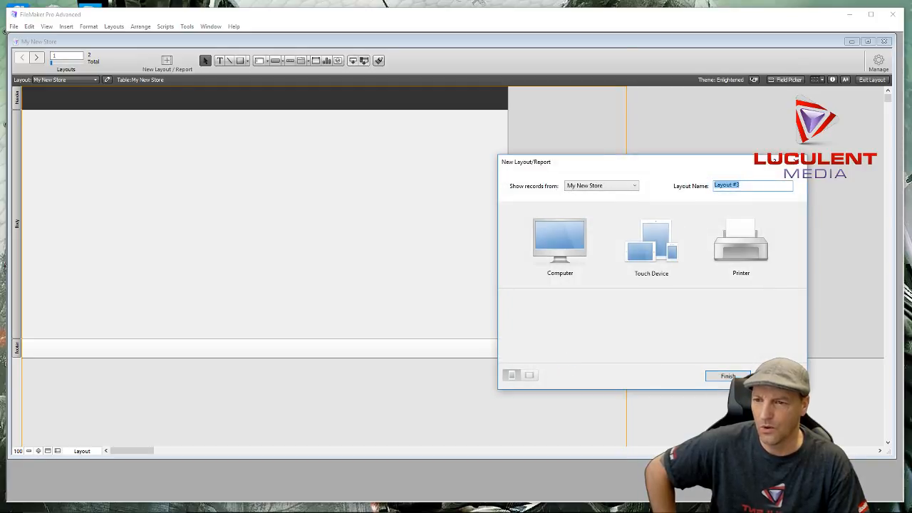
left_click(777, 376)
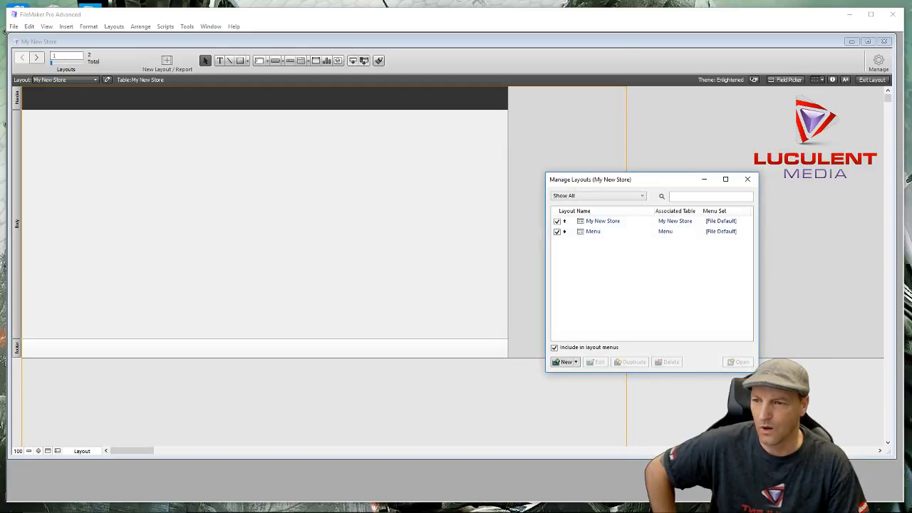
left_click(576, 362)
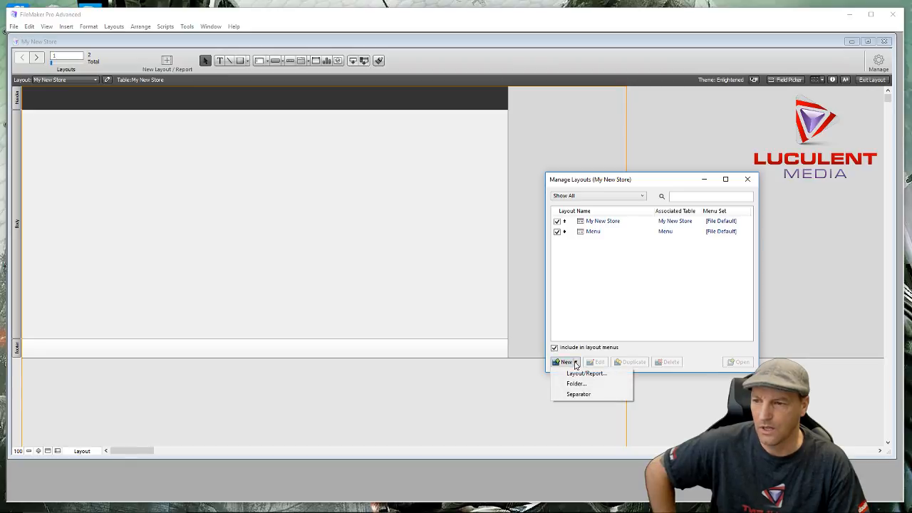
left_click(577, 386)
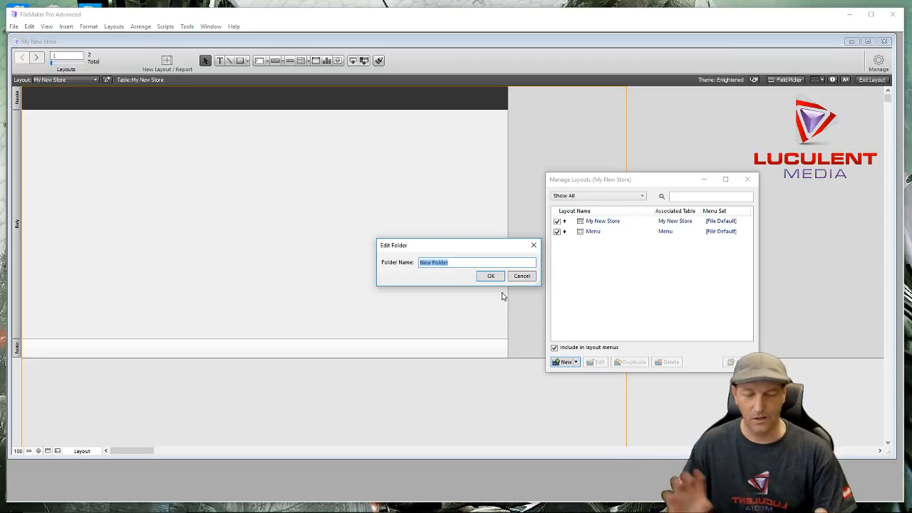
type("Unused")
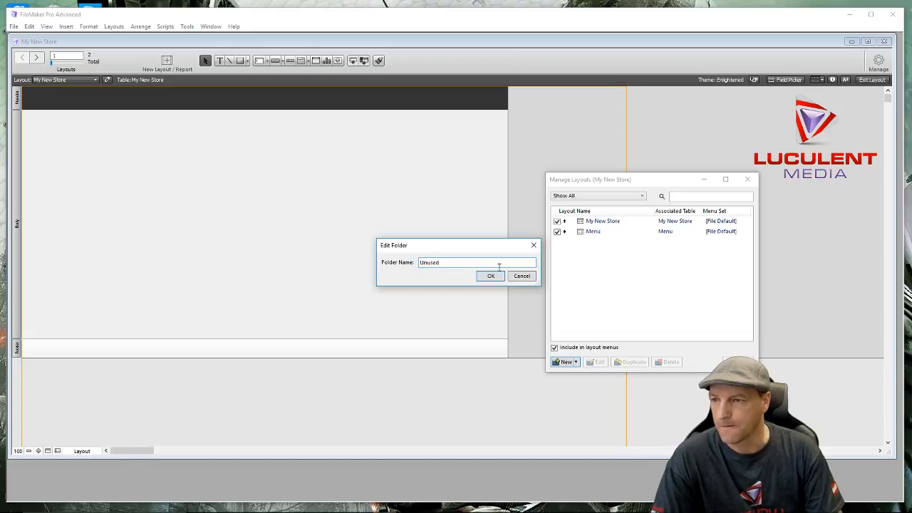
left_click(492, 276)
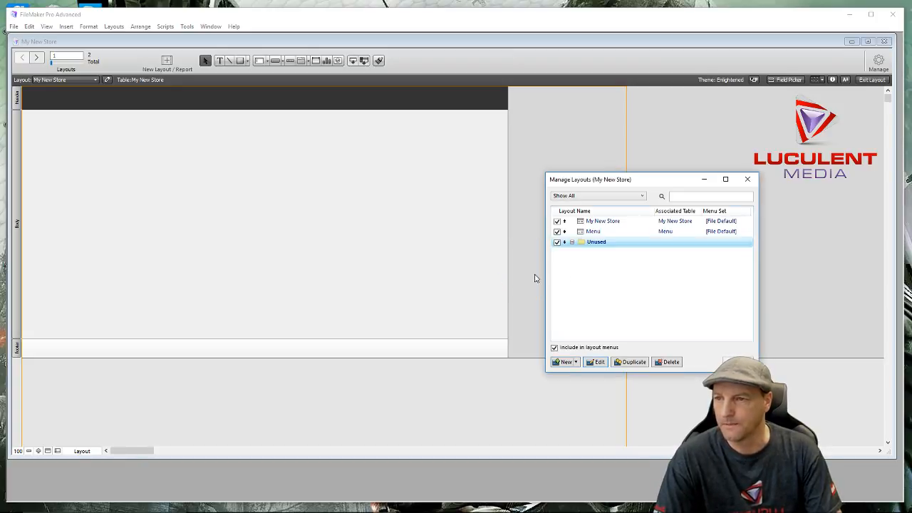
Move the My New Store and Menu layouts into the Unused folder
left_click(597, 221)
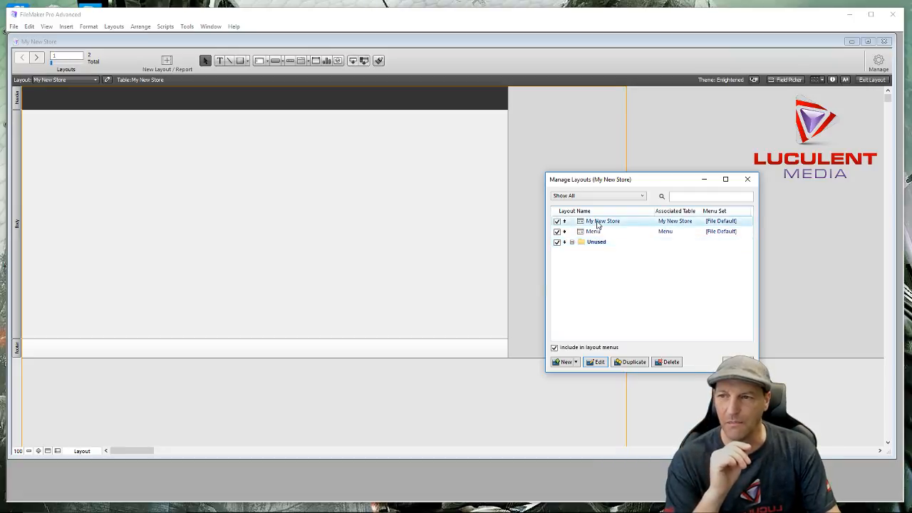
left_click(596, 242)
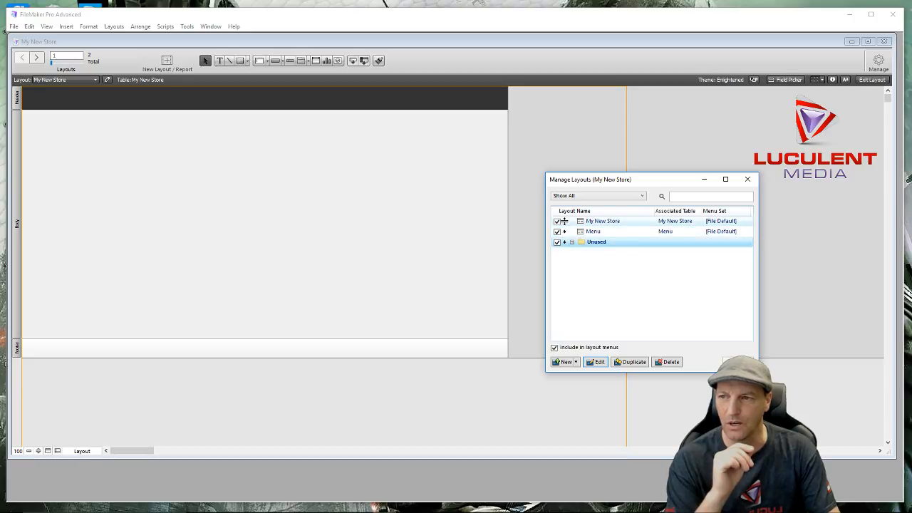
left_click_drag(564, 221, 563, 249)
left_click(606, 263)
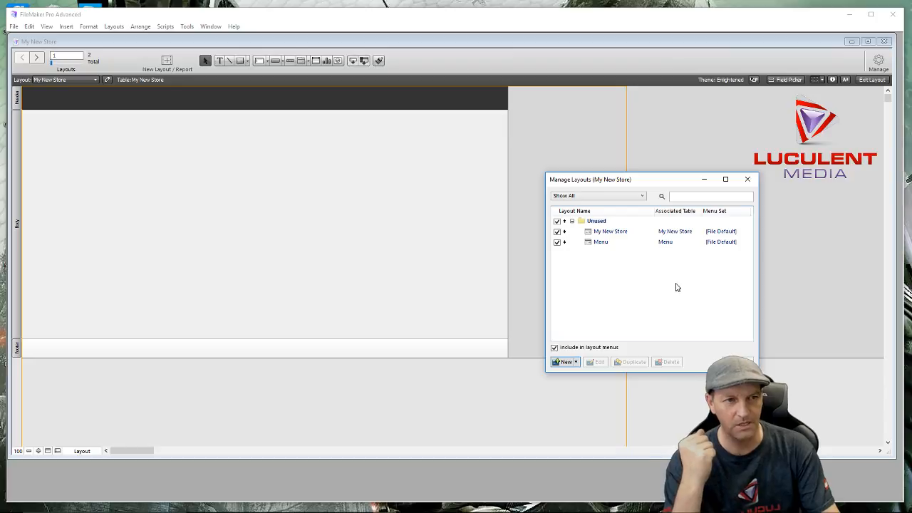
Exclude the Unused folder and its My New Store and Menu layouts from the layout menus, check the layout list and close the layout manager
left_click(557, 231)
left_click(558, 242)
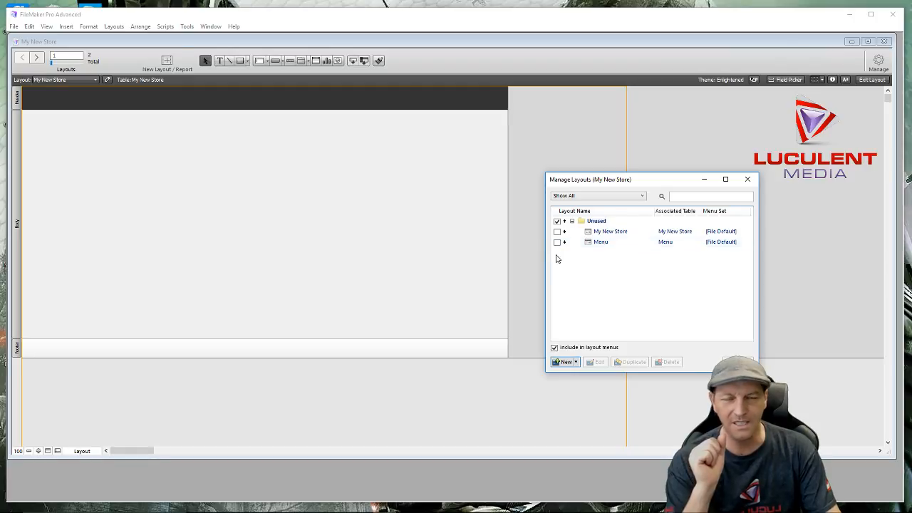
left_click(95, 80)
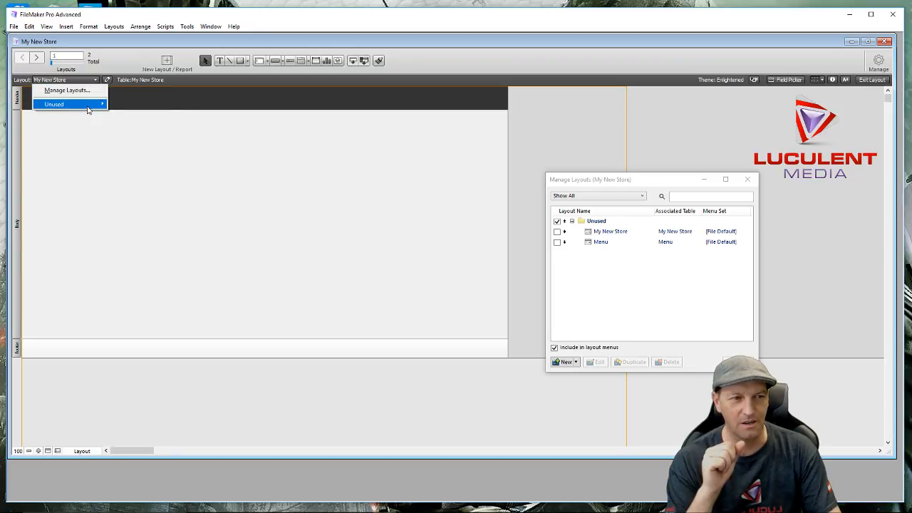
mouse_move(89, 111)
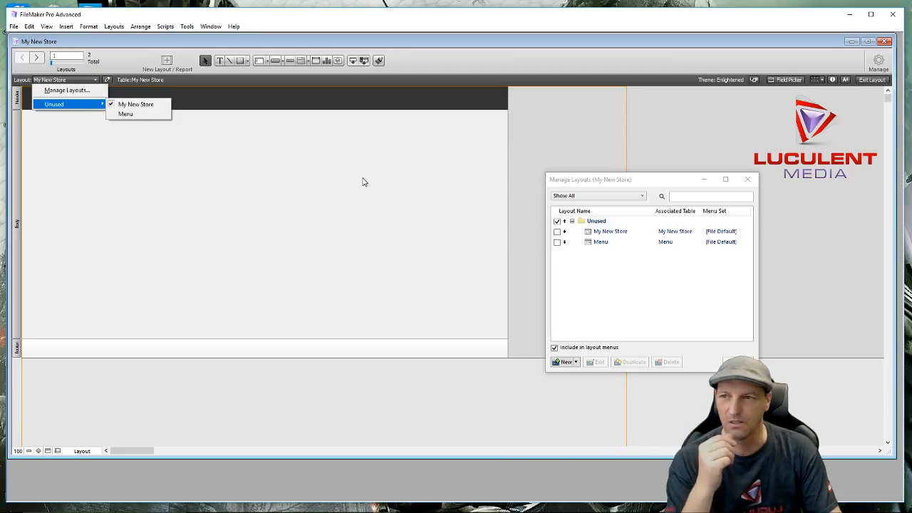
left_click(557, 221)
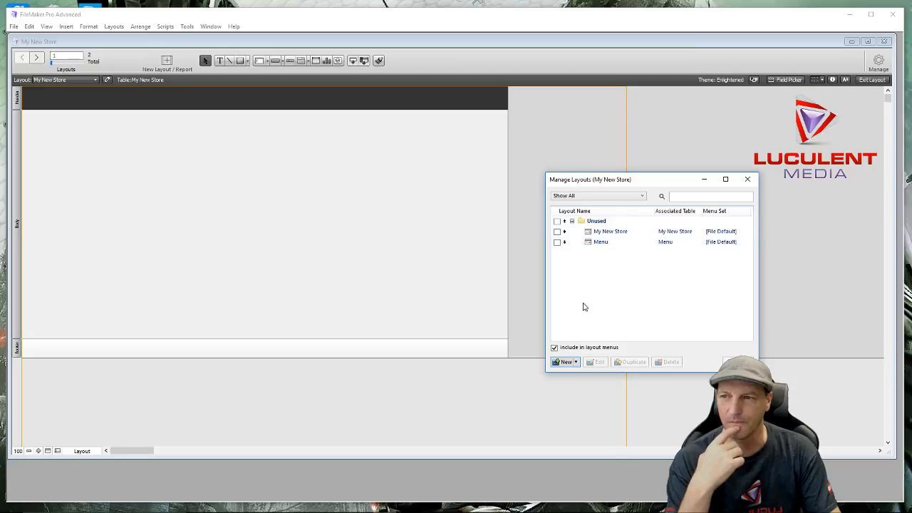
left_click(95, 80)
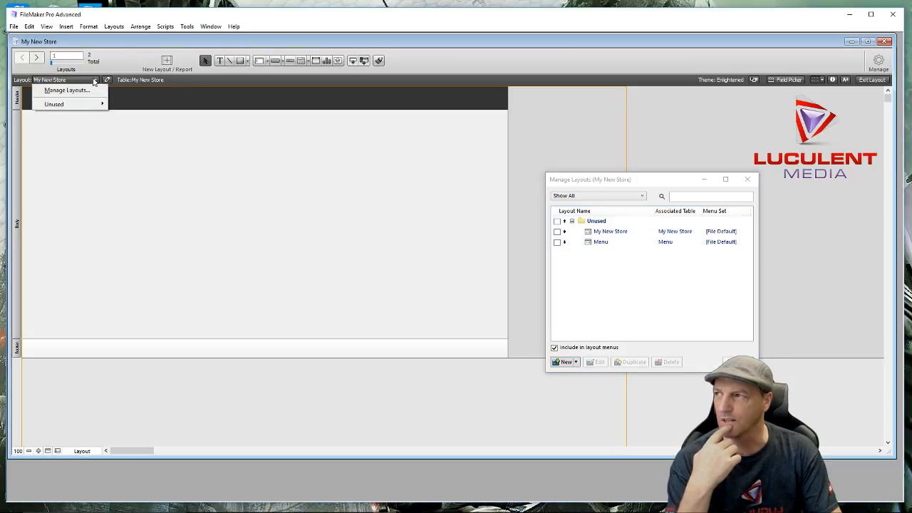
mouse_move(93, 105)
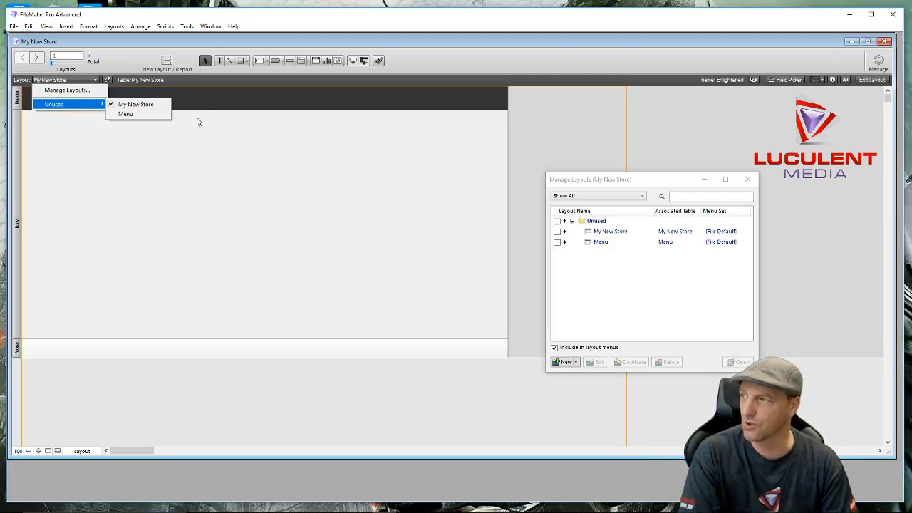
left_click(767, 114)
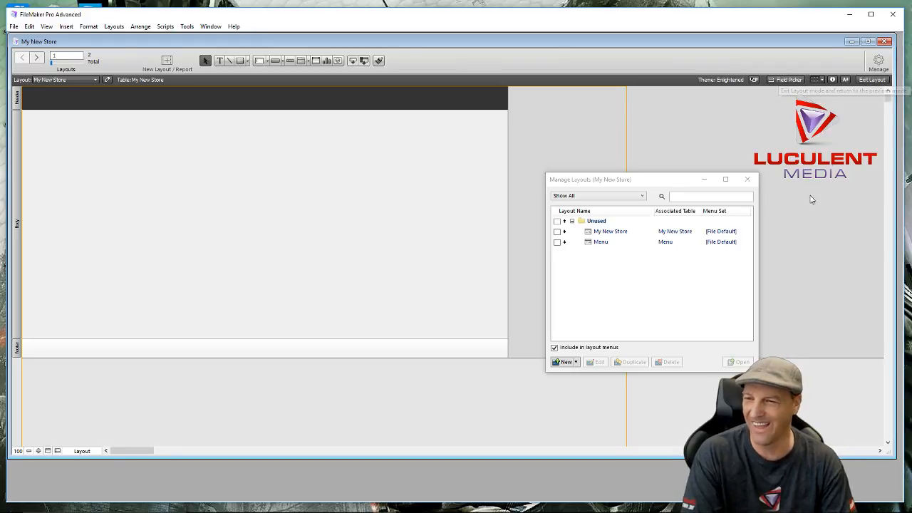
left_click(748, 179)
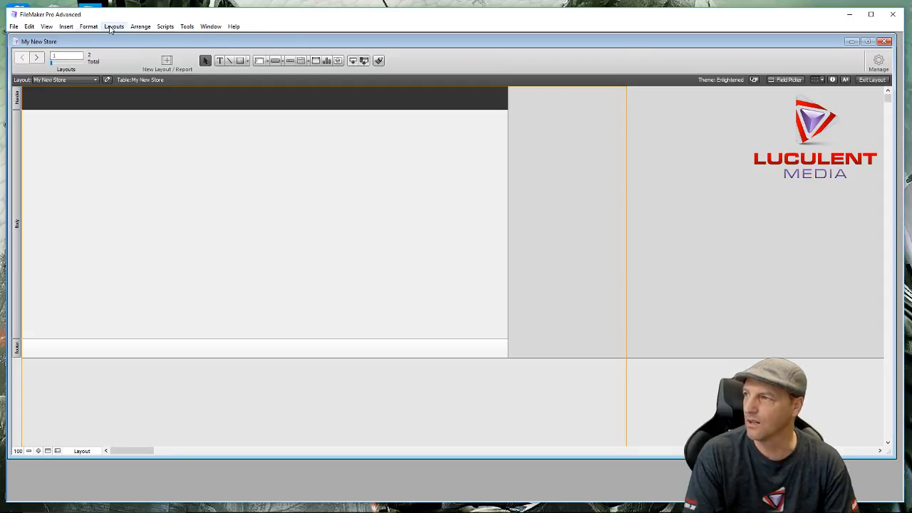
Start a new layout that shows records from Menu and name it Template Page
left_click(112, 27)
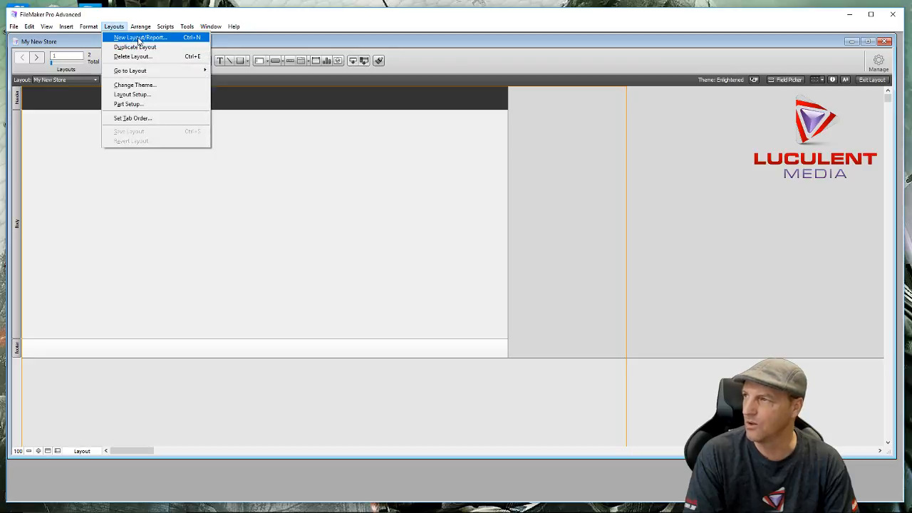
left_click(139, 41)
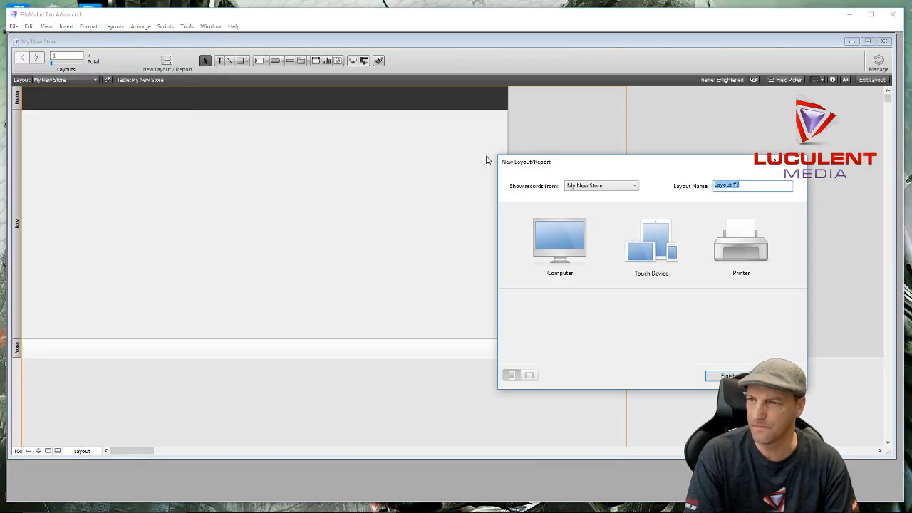
left_click(635, 187)
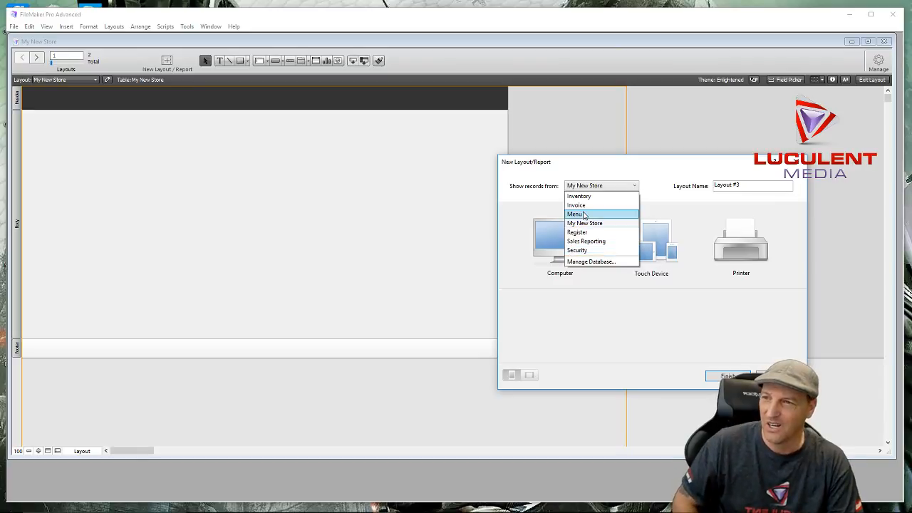
left_click(584, 215)
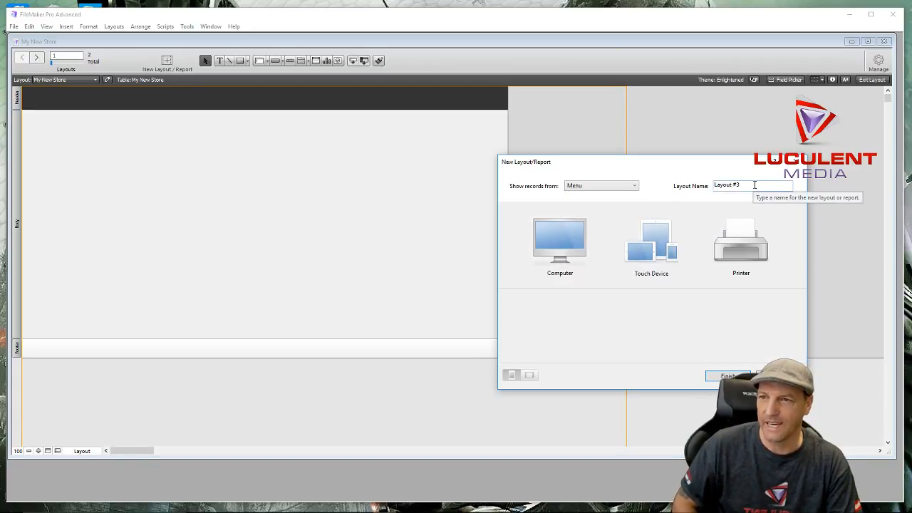
left_click_drag(755, 185, 711, 190)
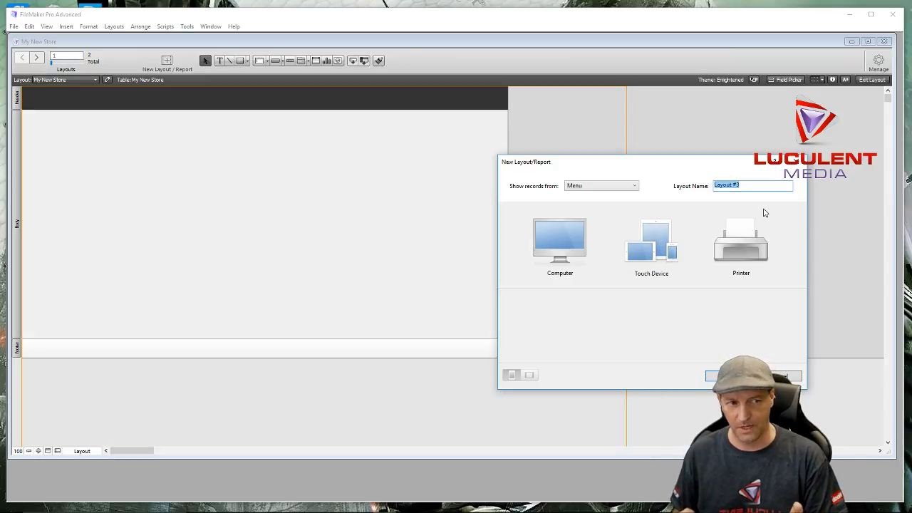
type("Te")
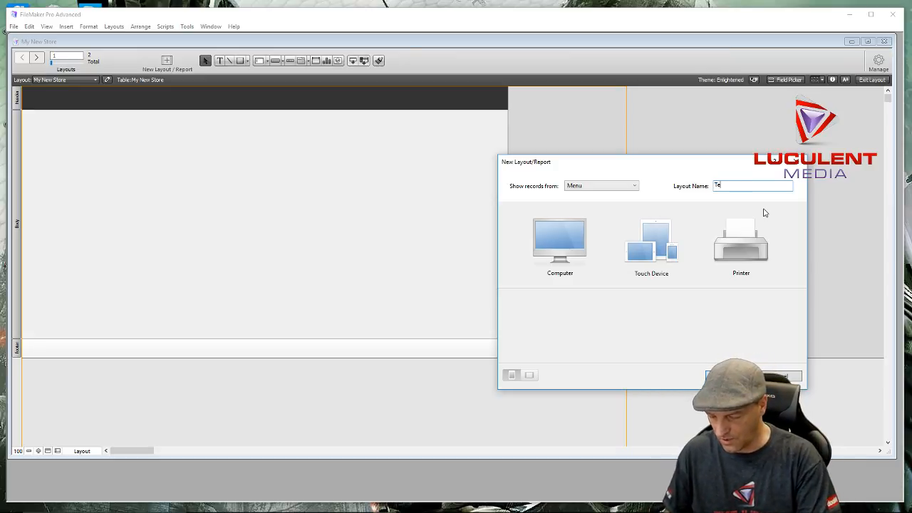
type("mplate Page")
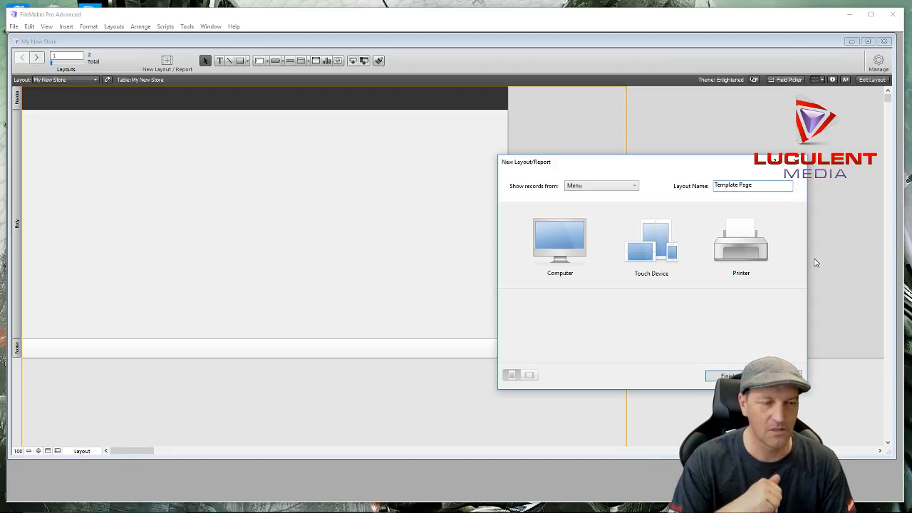
Create Template Page as a computer form layout, check it in Browse mode and return to editing it
left_click_drag(670, 161, 372, 121)
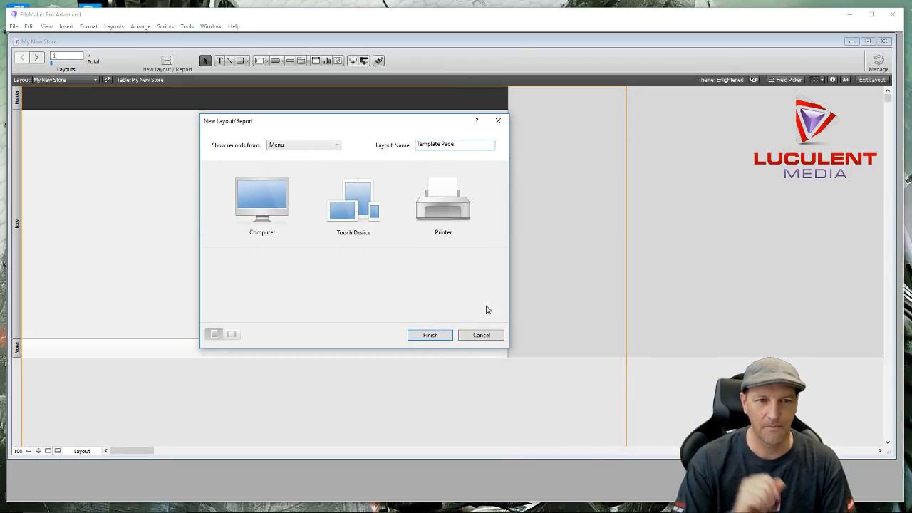
left_click(266, 196)
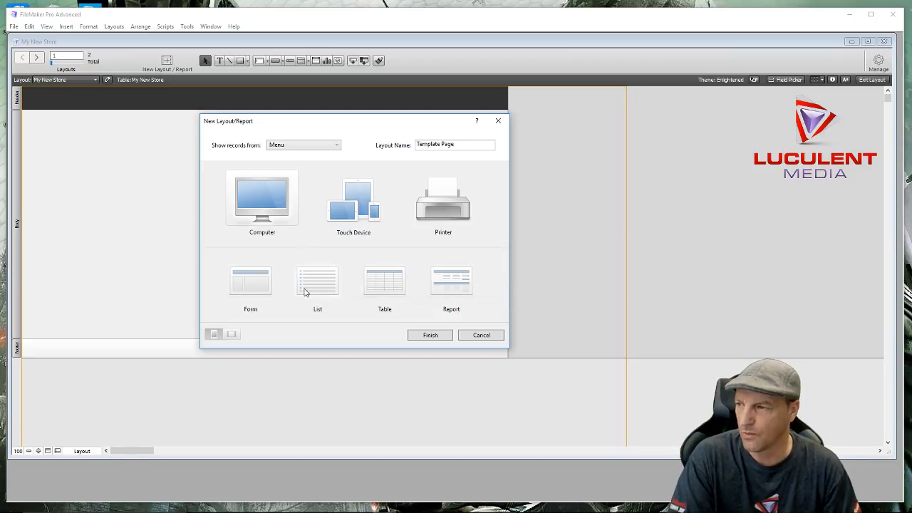
left_click(256, 286)
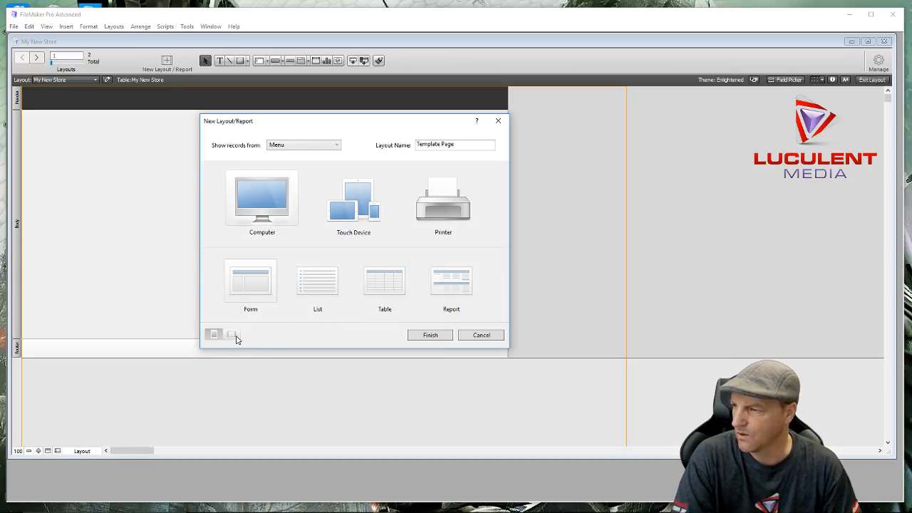
left_click(448, 335)
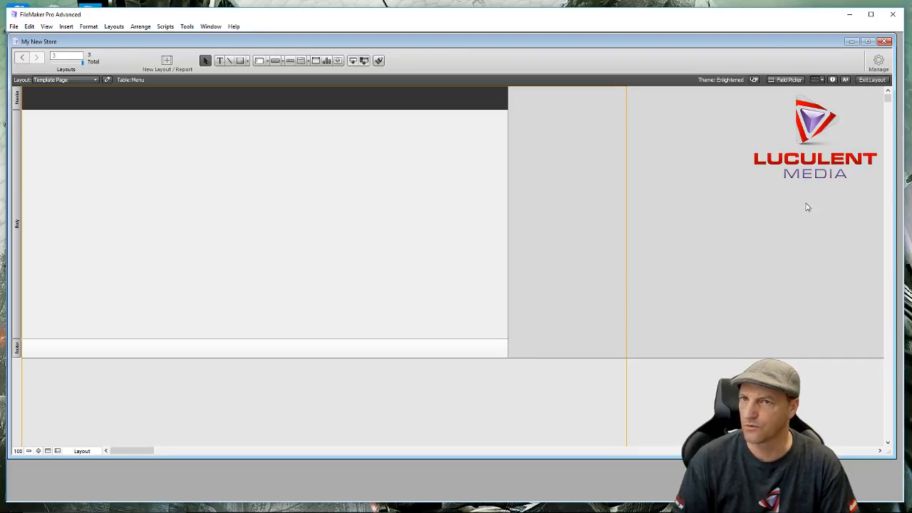
left_click(871, 80)
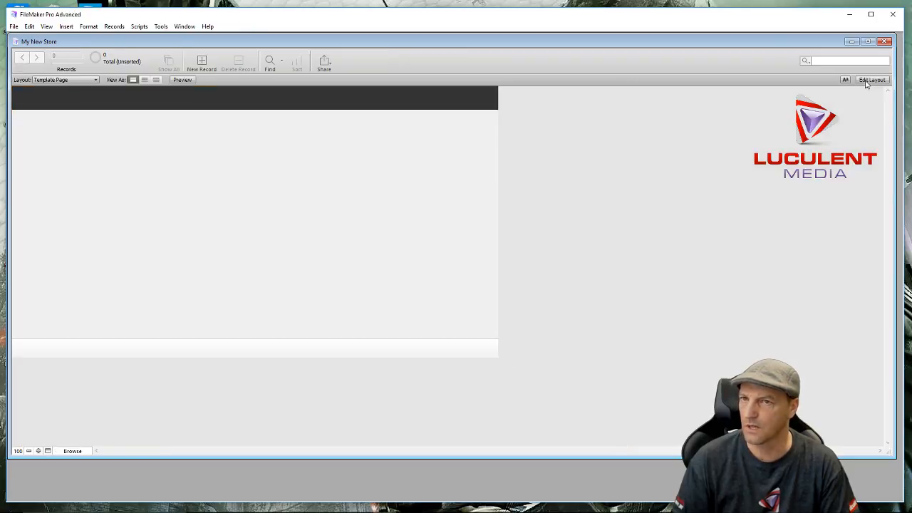
left_click(871, 80)
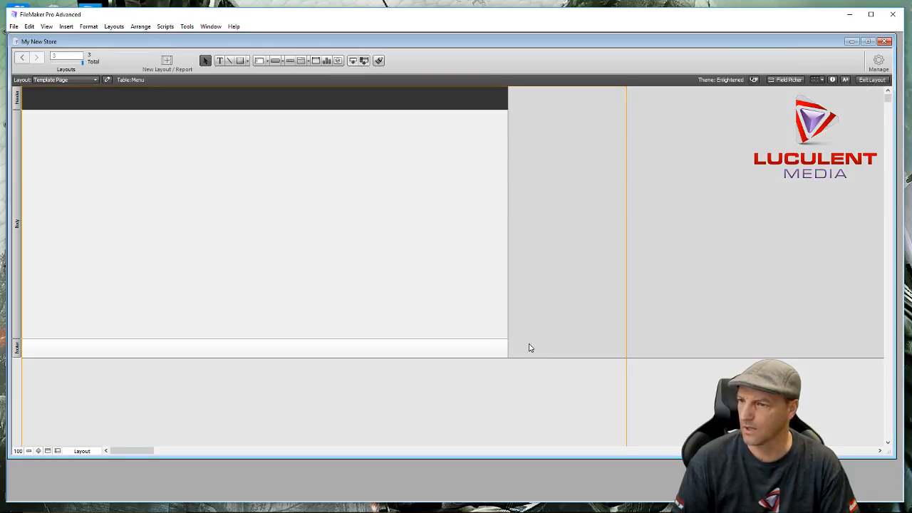
Extend the layout's width, body and footer to the screen-size guide, about 1273 pt wide and 804 pt high overall
left_click_drag(508, 314, 627, 298)
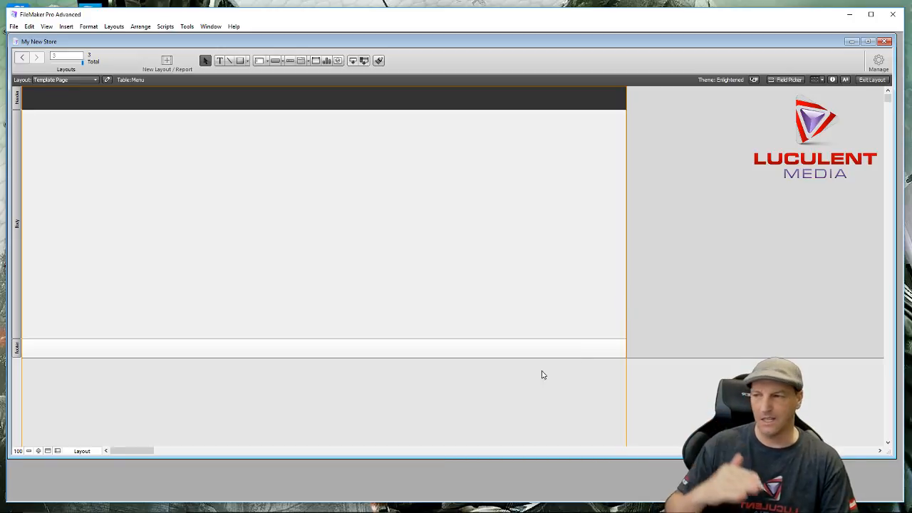
scroll(301, 331, "down", 1)
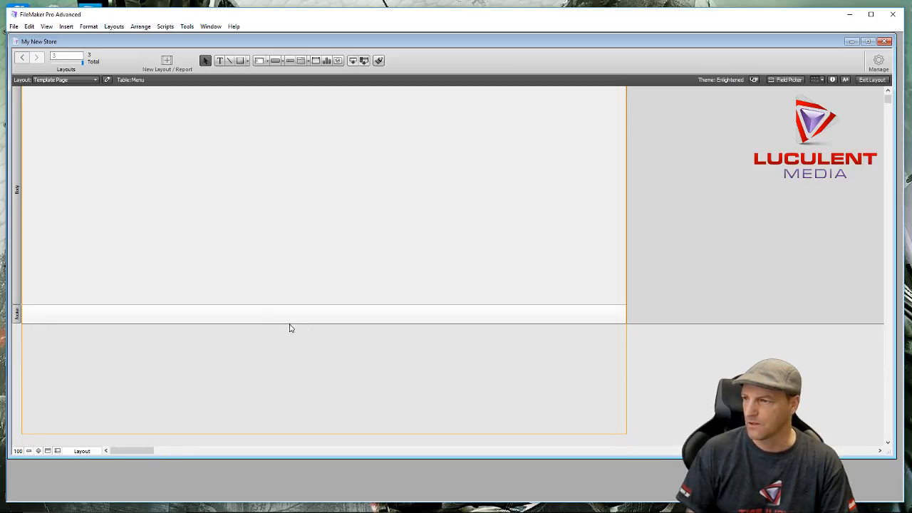
left_click_drag(291, 322, 298, 337)
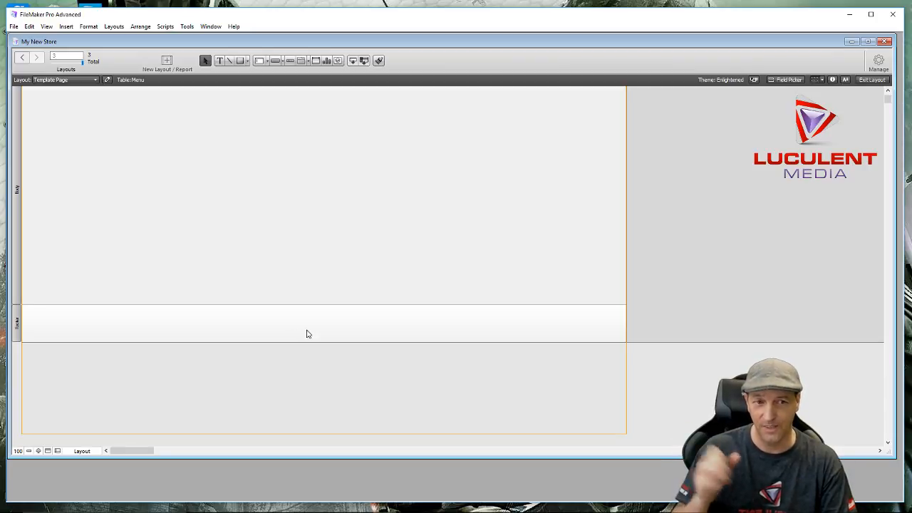
left_click_drag(322, 304, 320, 404)
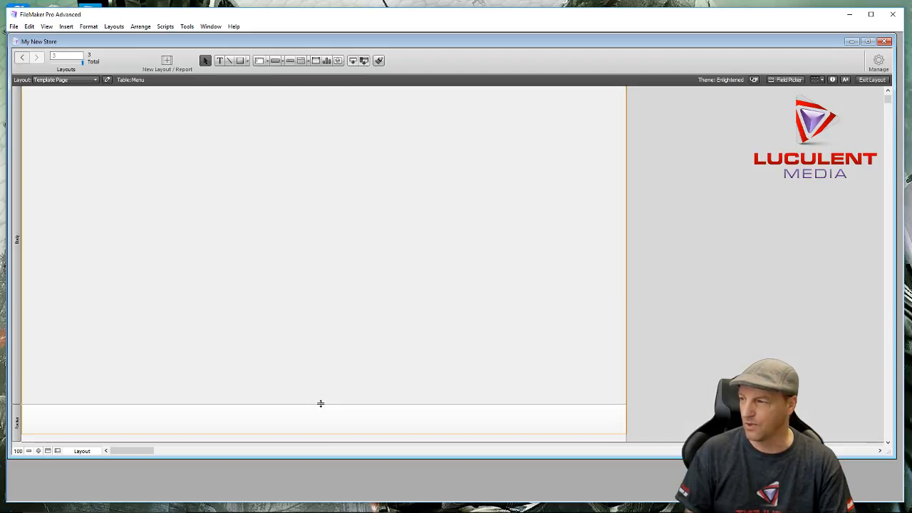
scroll(320, 404, "down", 1)
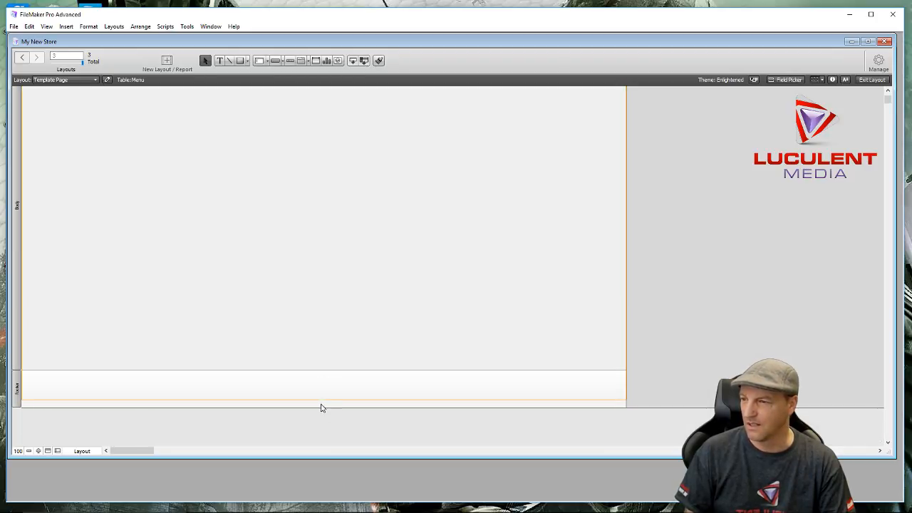
left_click_drag(318, 407, 318, 399)
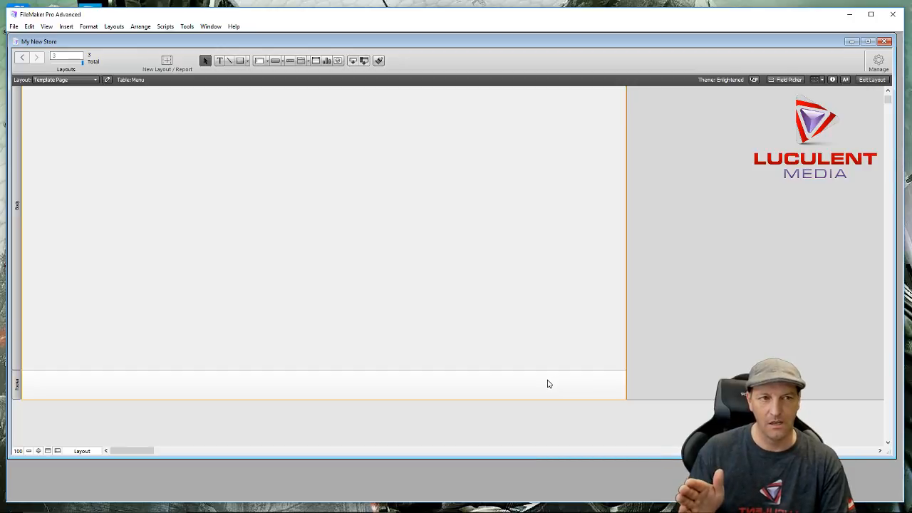
Review the available screen-size guides and look over the resized layout from header to footer
left_click(823, 81)
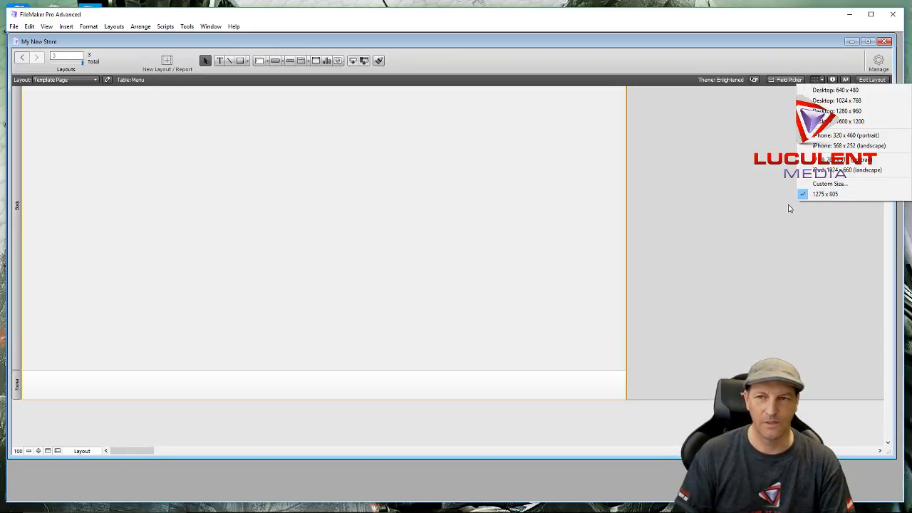
left_click(738, 176)
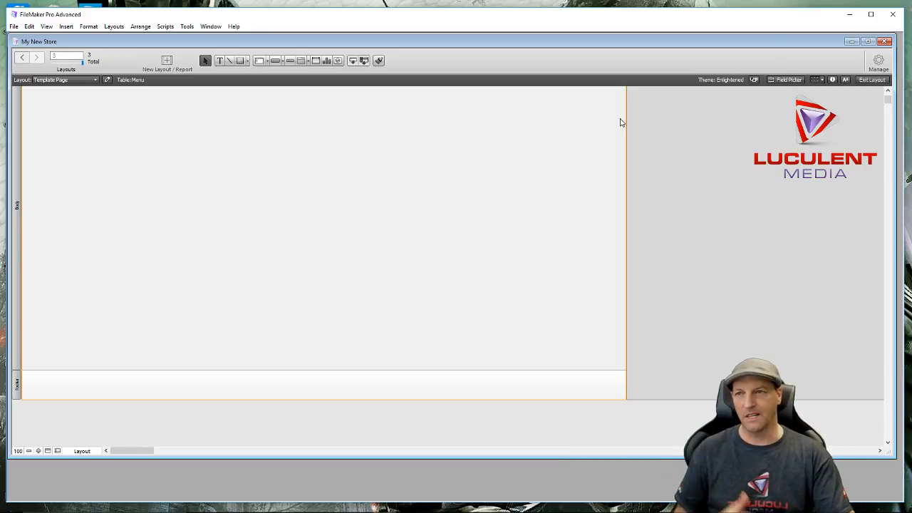
scroll(565, 221, "up", 2)
scroll(562, 221, "down", 2)
scroll(561, 221, "up", 2)
scroll(561, 221, "down", 2)
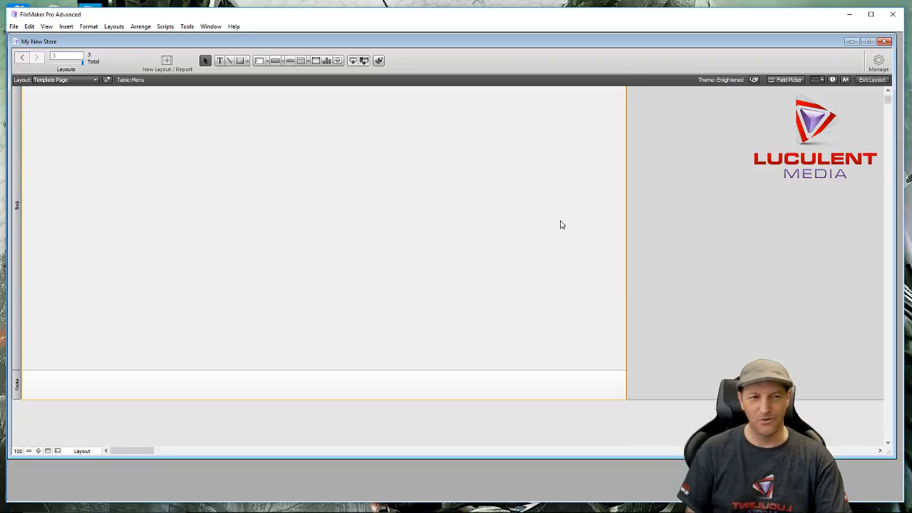
scroll(561, 220, "up", 2)
scroll(561, 224, "down", 2)
scroll(561, 225, "up", 2)
scroll(561, 224, "down", 2)
scroll(560, 225, "up", 2)
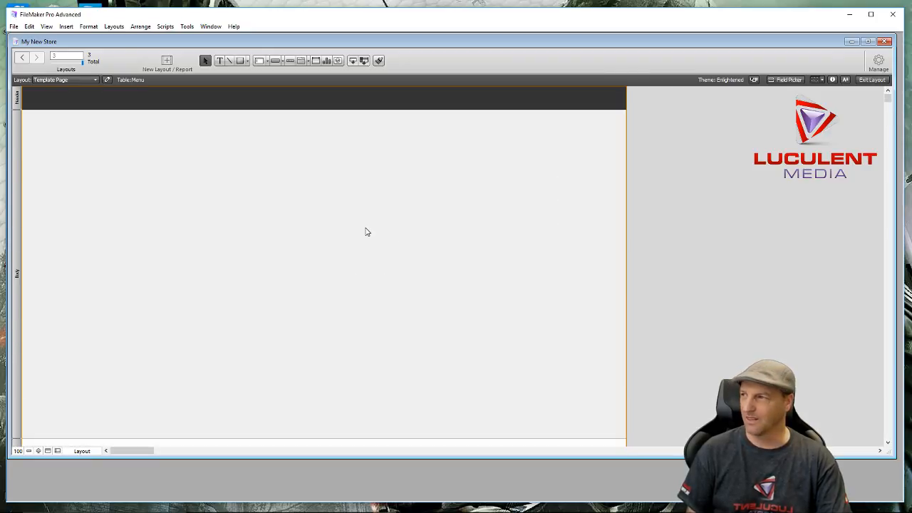
Enlarge the My New Store window downward until the whole layout fits, and move the application window slightly up
scroll(389, 221, "down", 1)
scroll(390, 221, "up", 1)
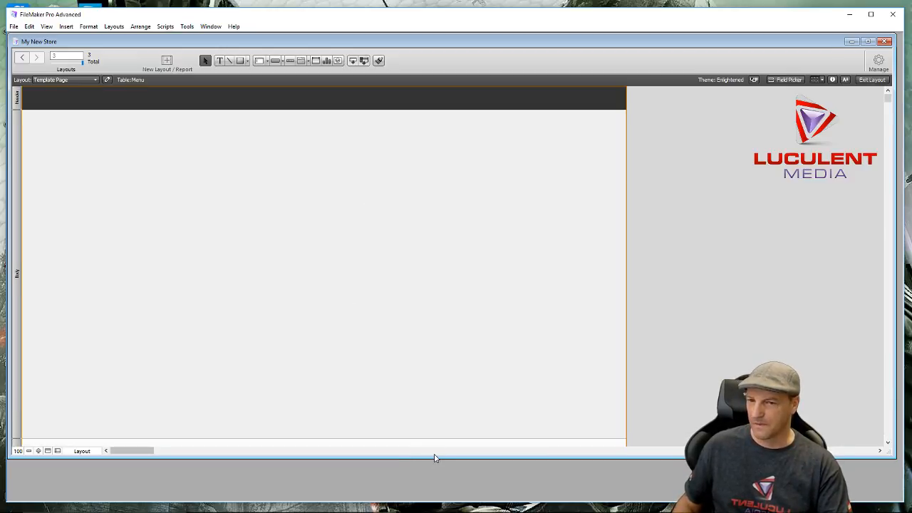
left_click_drag(442, 458, 446, 493)
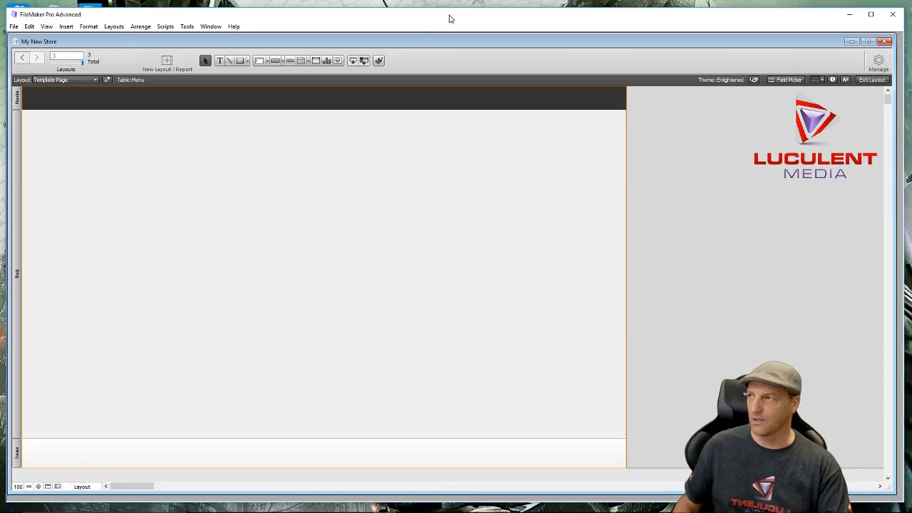
left_click_drag(449, 15, 450, 13)
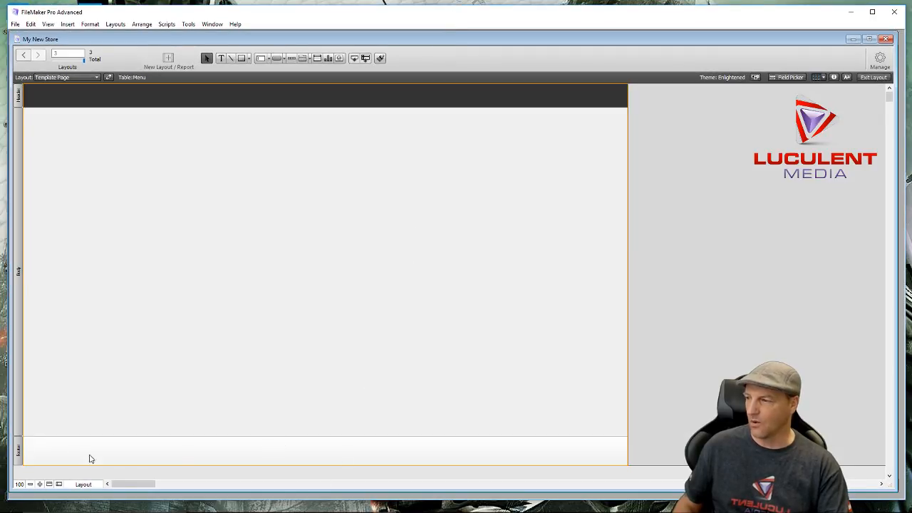
Inspect the footer's appearance, styles and position in the Inspector, and switch the measurement units to points
left_click(18, 451)
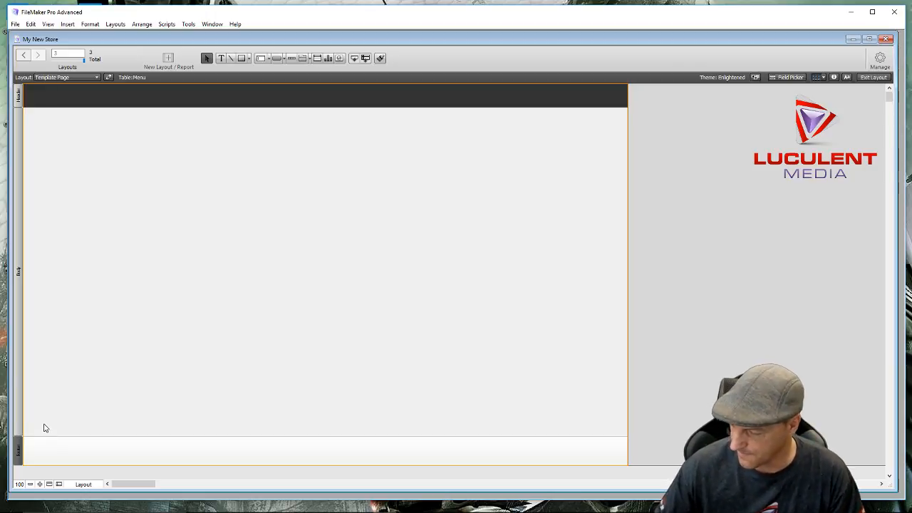
left_click(834, 78)
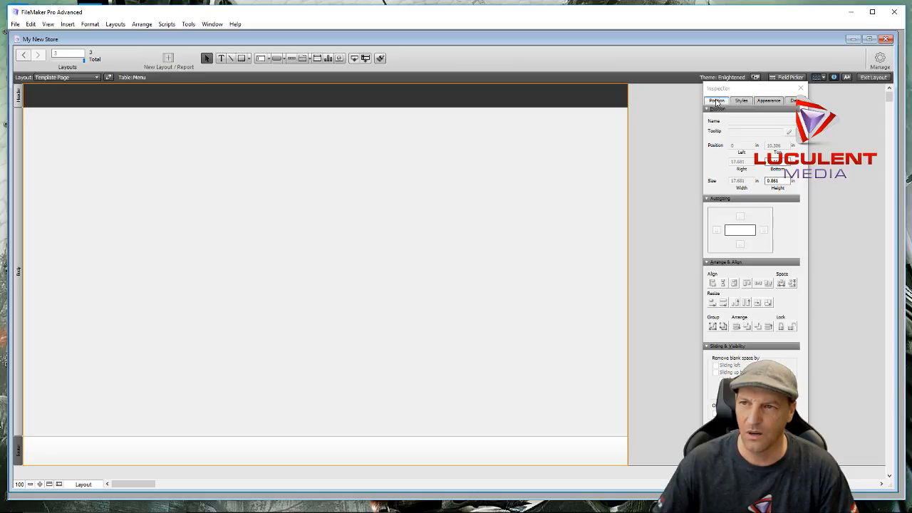
left_click(772, 102)
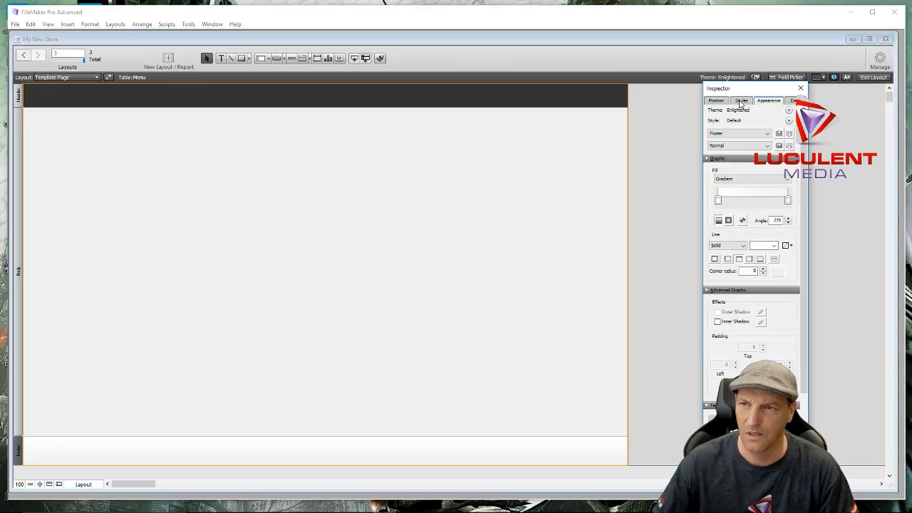
left_click(741, 101)
left_click(800, 88)
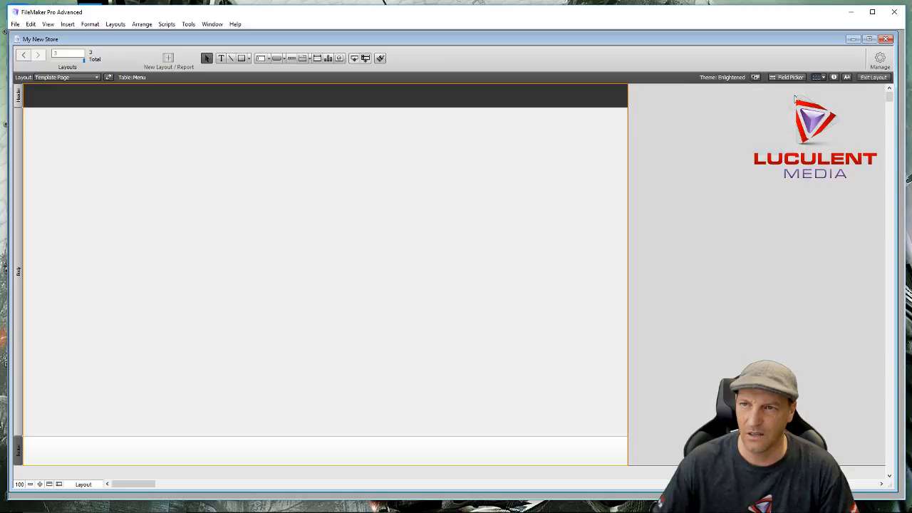
left_click(836, 77)
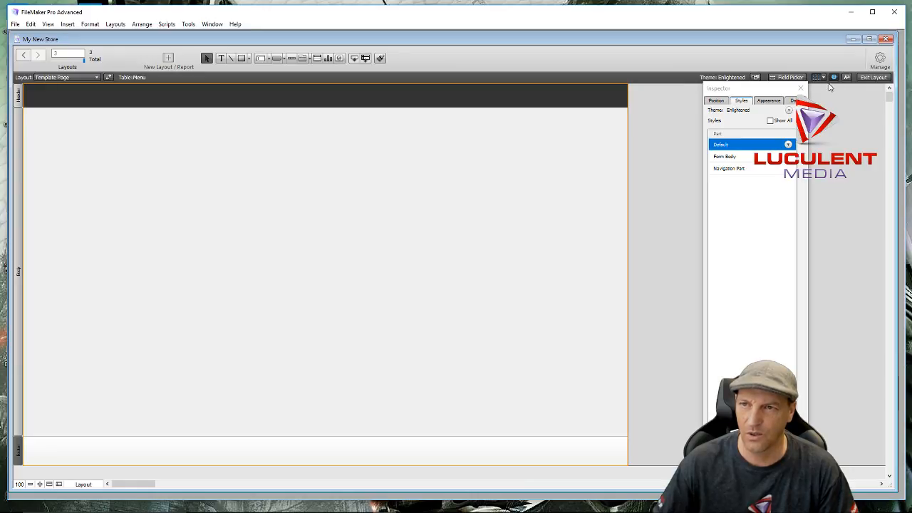
left_click(716, 102)
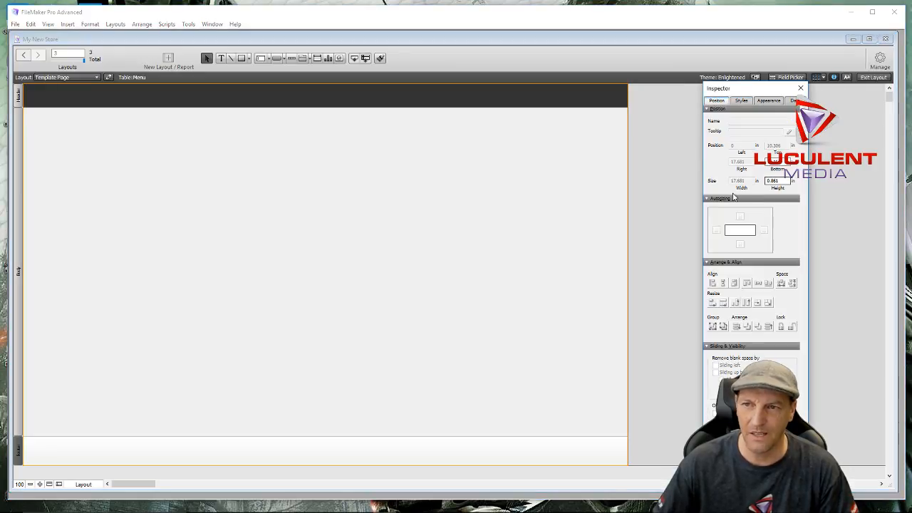
left_click(758, 146)
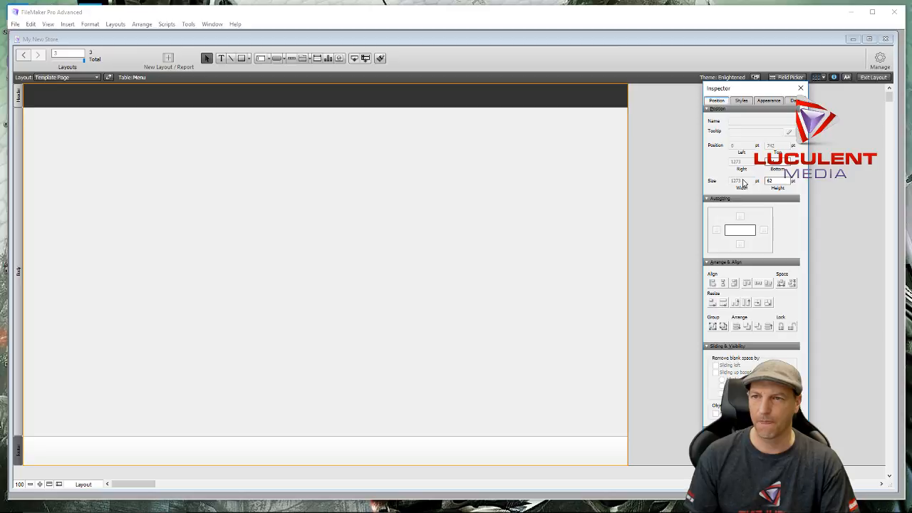
Set the overall width of the Template Page layout to 1275 pt
left_click(451, 244)
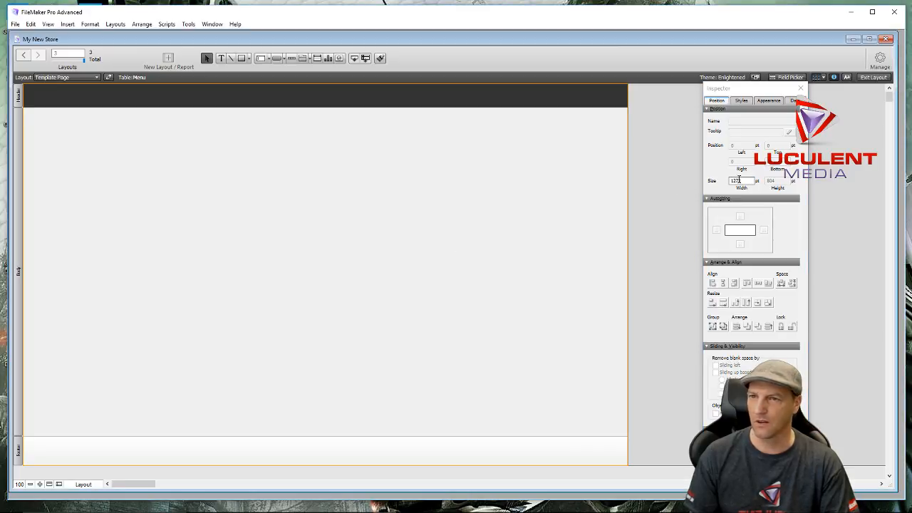
double_click(745, 181)
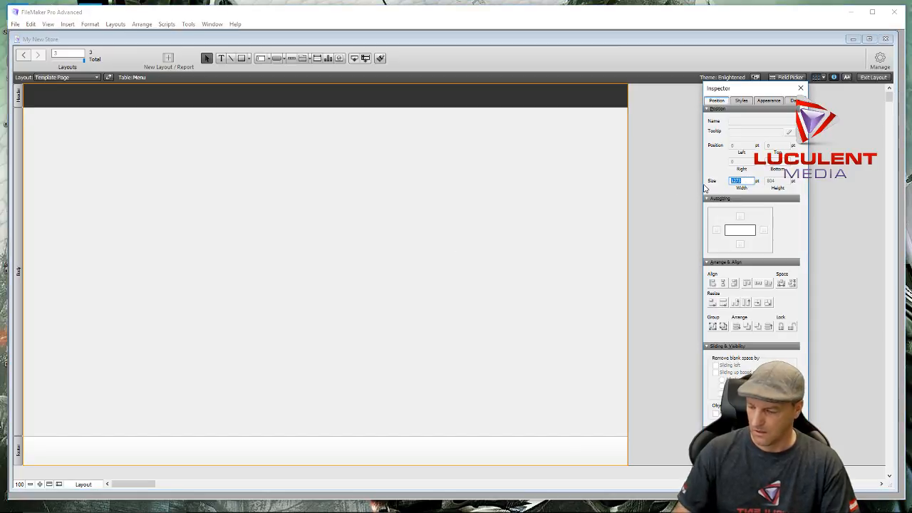
type("13")
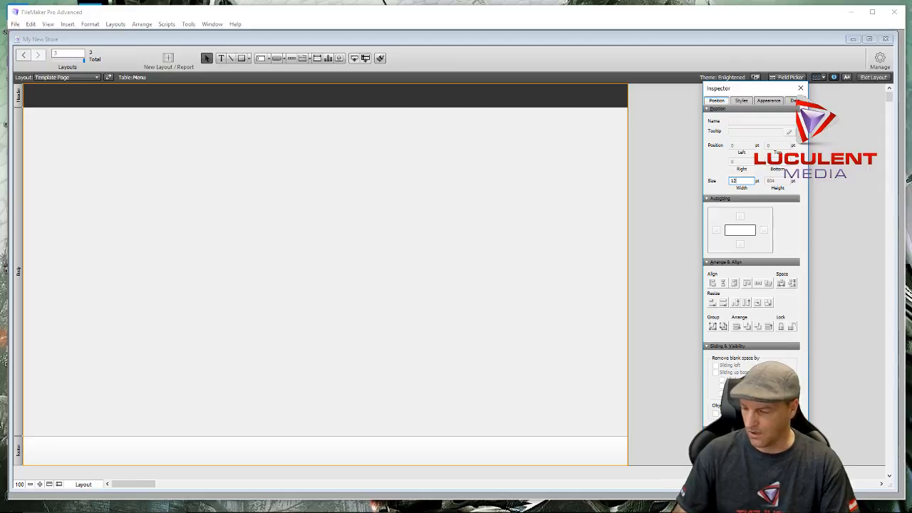
type("75")
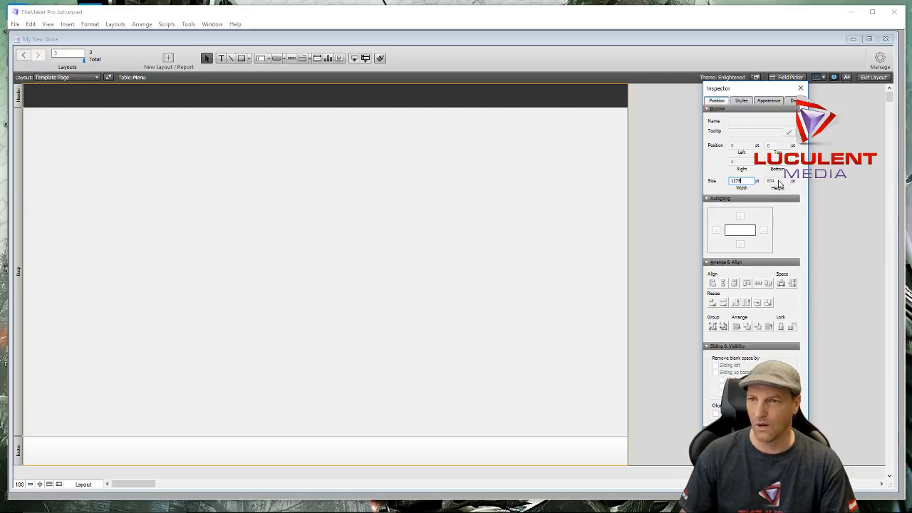
left_click(673, 139)
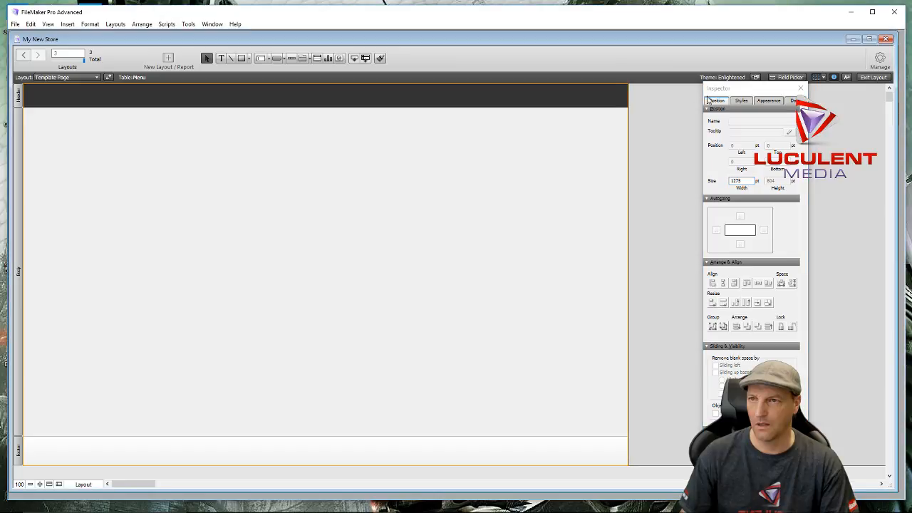
Move the Inspector closer to the layout's edge, then close and reopen it
left_click_drag(746, 88, 688, 78)
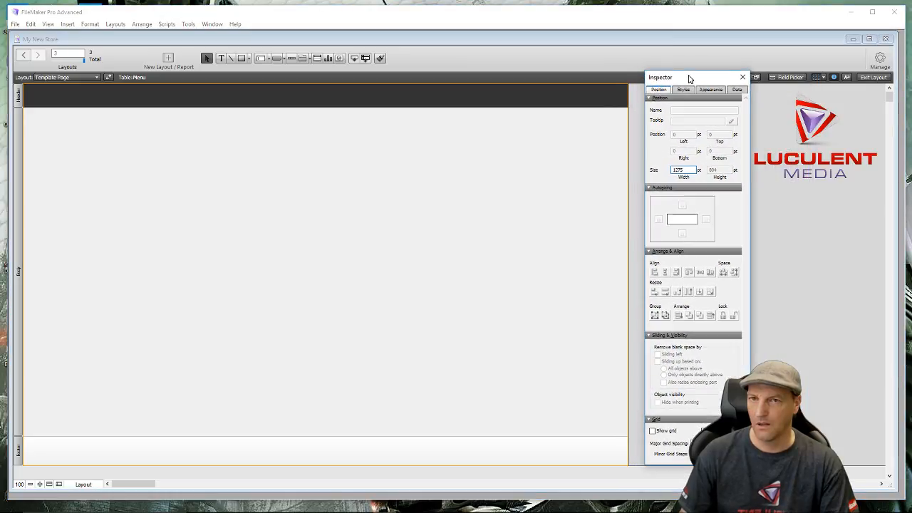
left_click(783, 193)
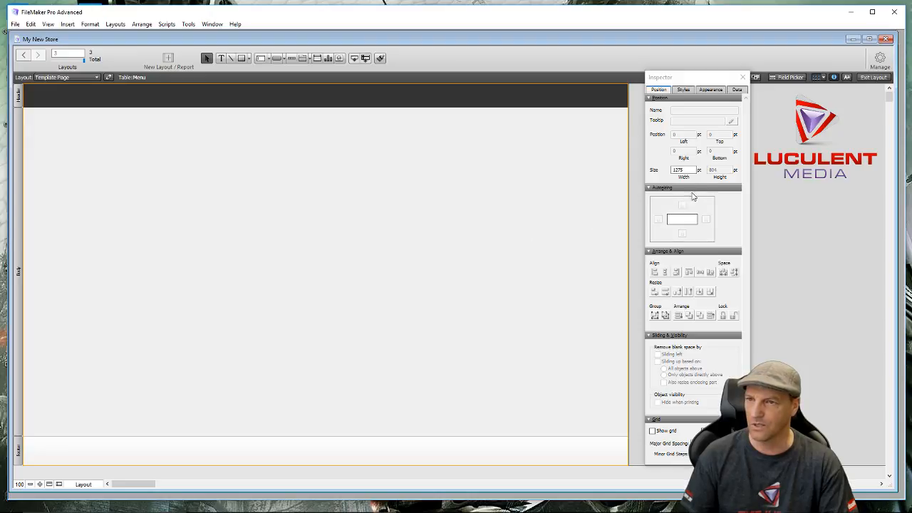
left_click(746, 76)
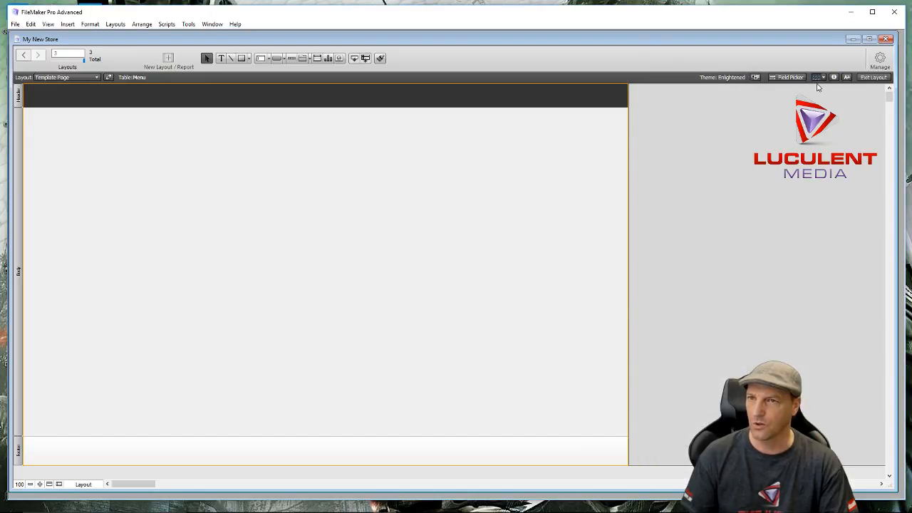
left_click(835, 78)
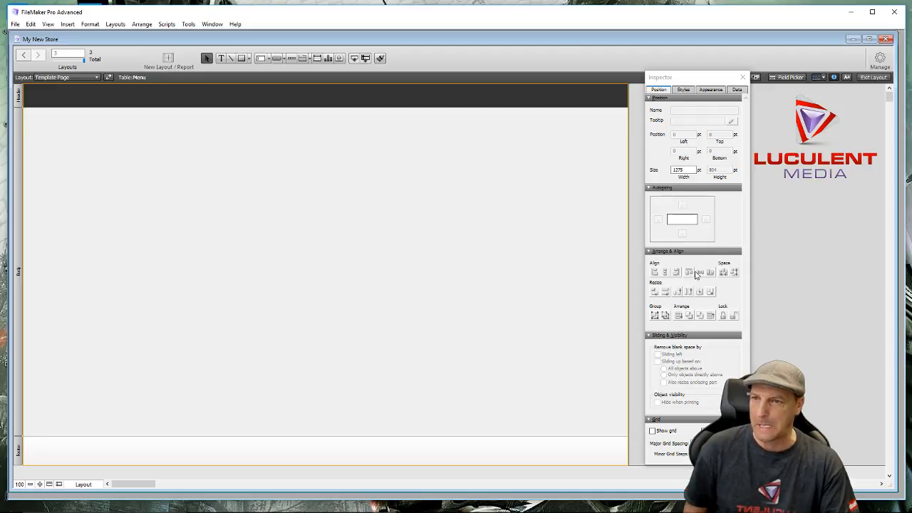
Extend the footer's lower edge slightly so the layout is about 805 pt high overall
left_click(721, 174)
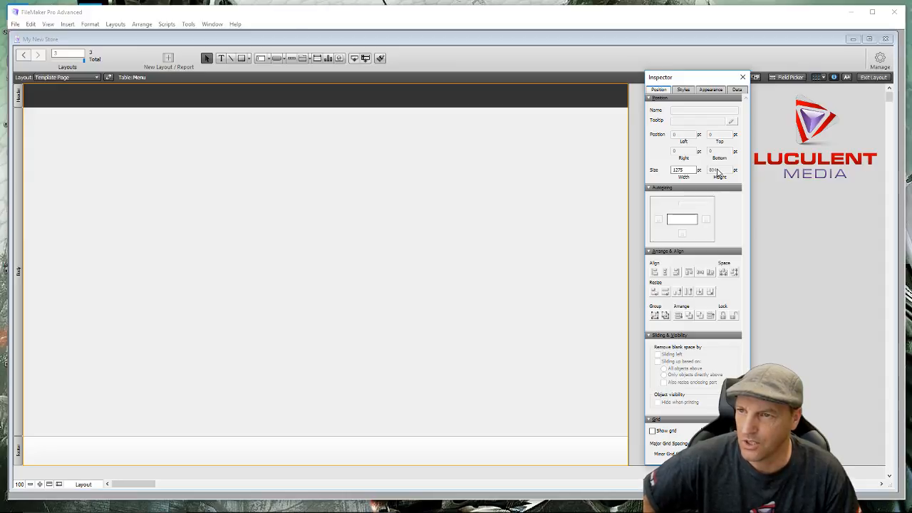
scroll(450, 411, "down", 1)
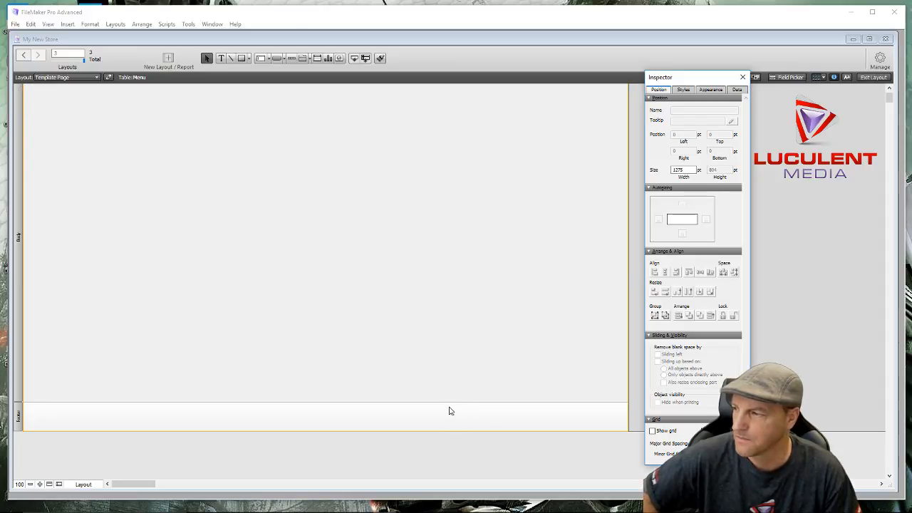
left_click(368, 429)
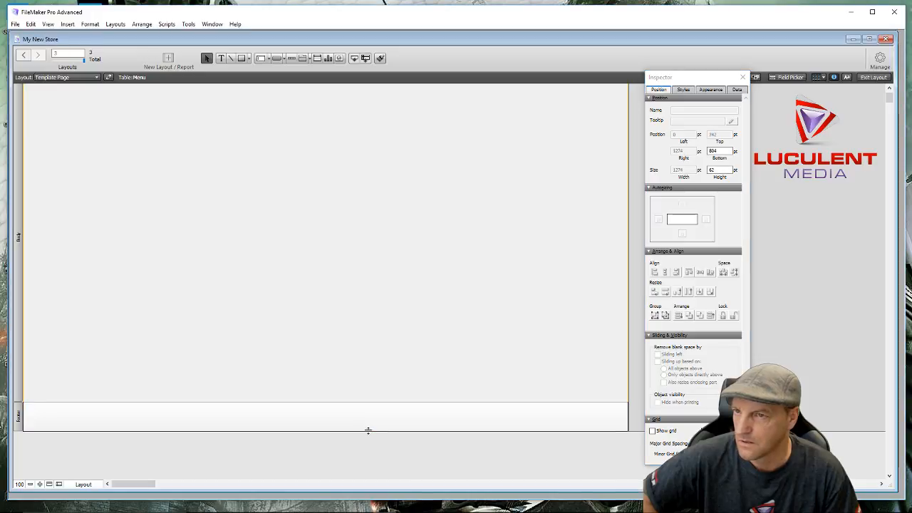
left_click_drag(368, 429, 368, 430)
left_click_drag(369, 430, 369, 430)
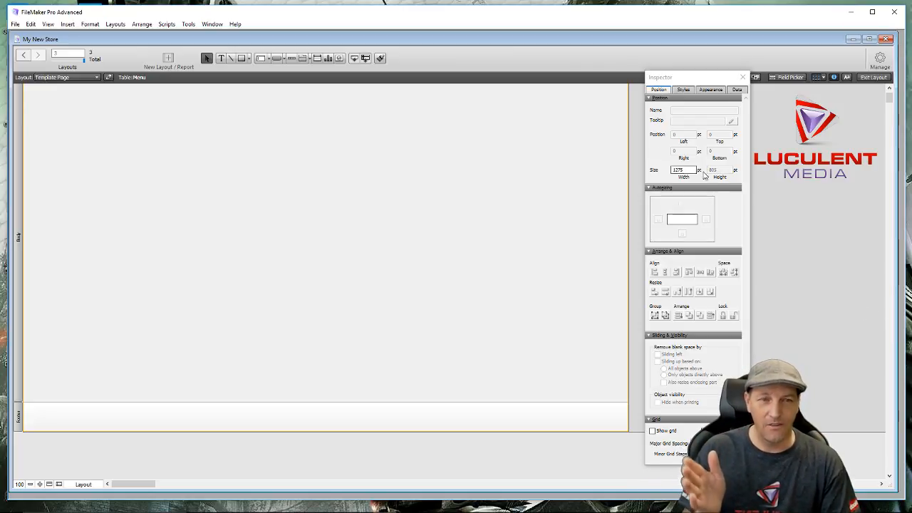
Check the footer's dimensions and lower the boundary between body and footer to make the body about 707 pt high
left_click(670, 150)
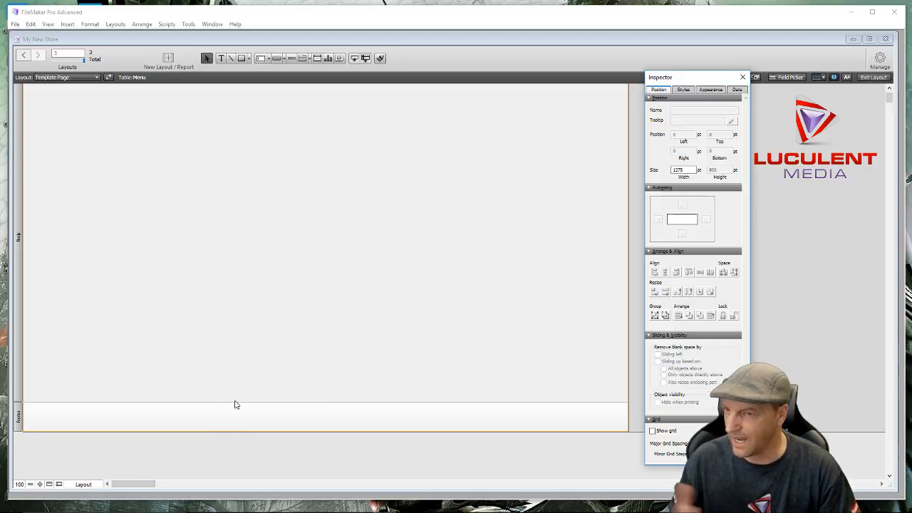
left_click(19, 417)
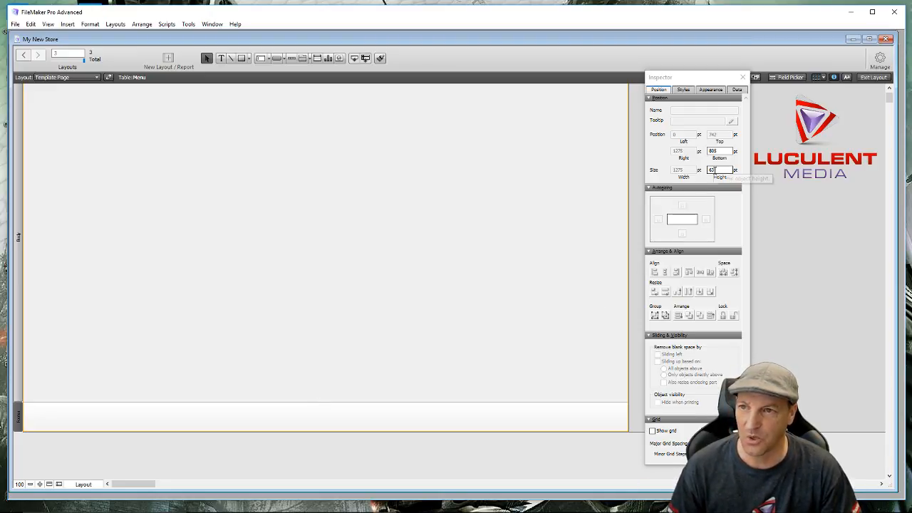
left_click(331, 403)
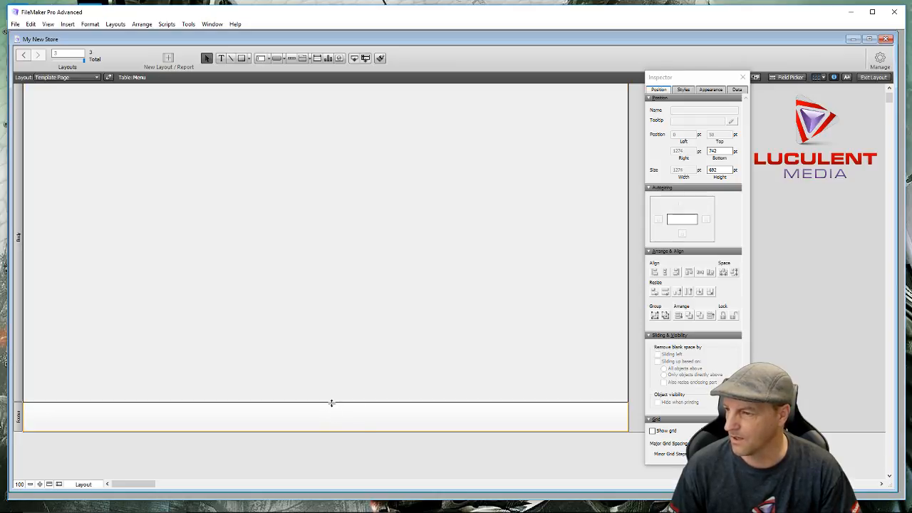
left_click_drag(332, 402, 330, 408)
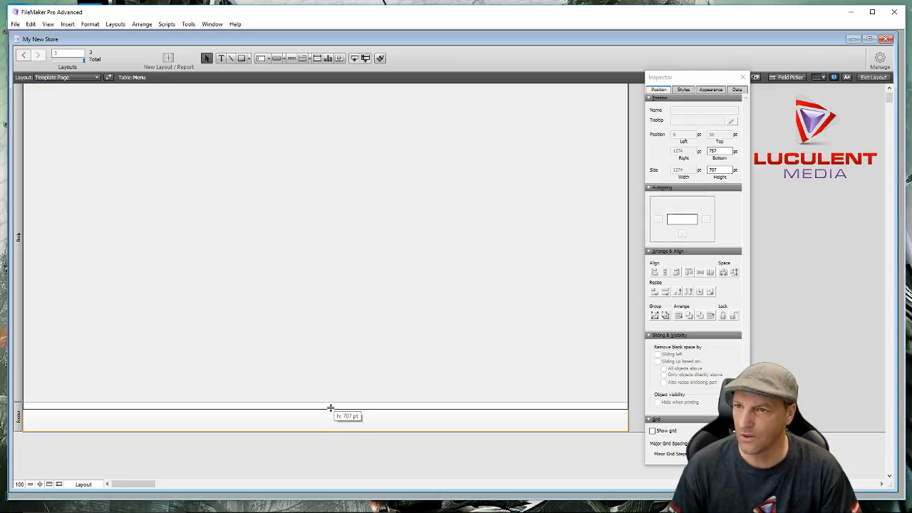
left_click_drag(331, 408, 330, 408)
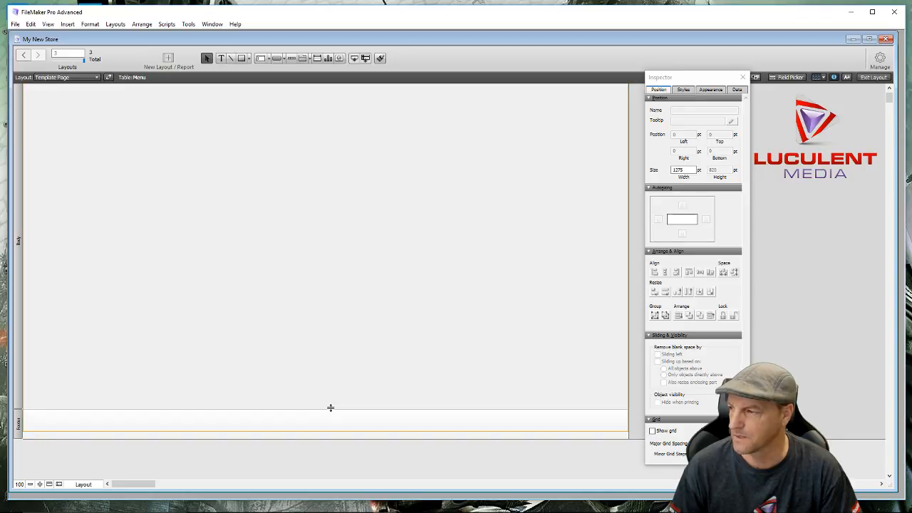
Pull the footer's lower edge up to the screen-size guide, making the footer about 48 pt high
left_click(19, 424)
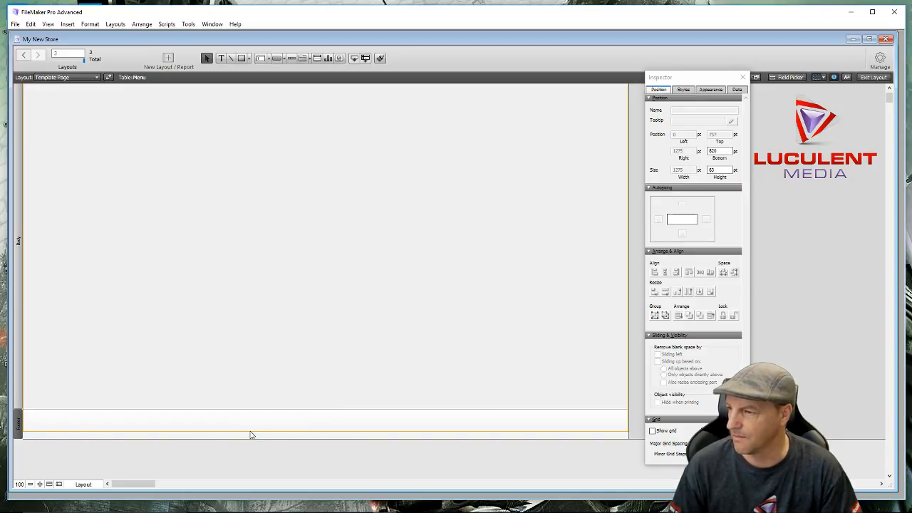
left_click(310, 443)
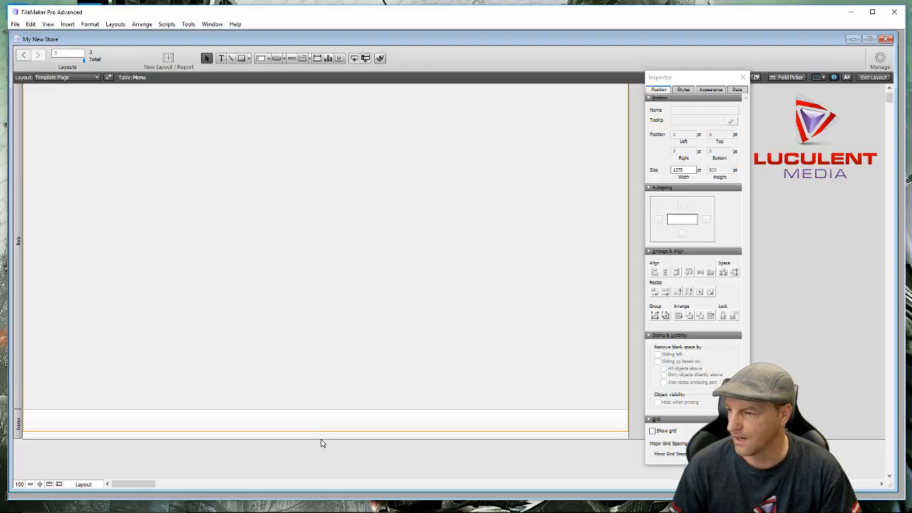
left_click_drag(320, 435, 319, 431)
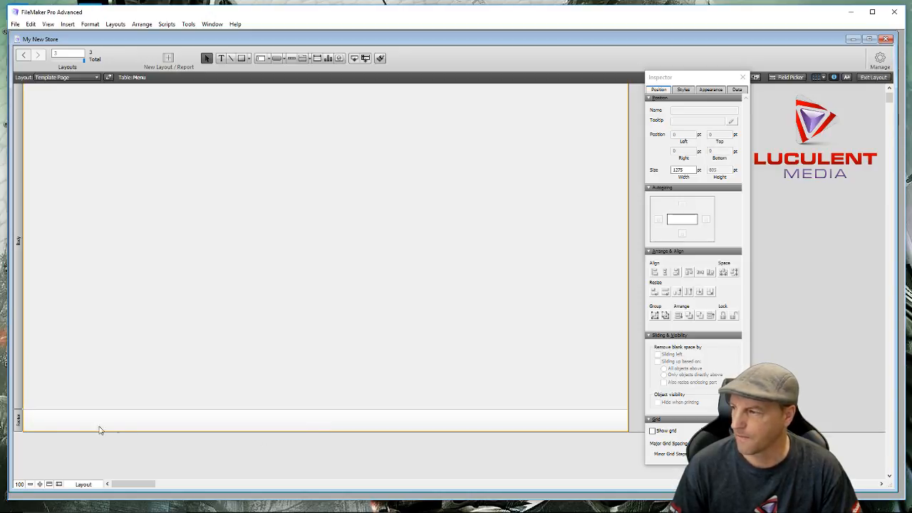
Set the footer's height to 45 pt and check the body's dimensions
left_click(20, 423)
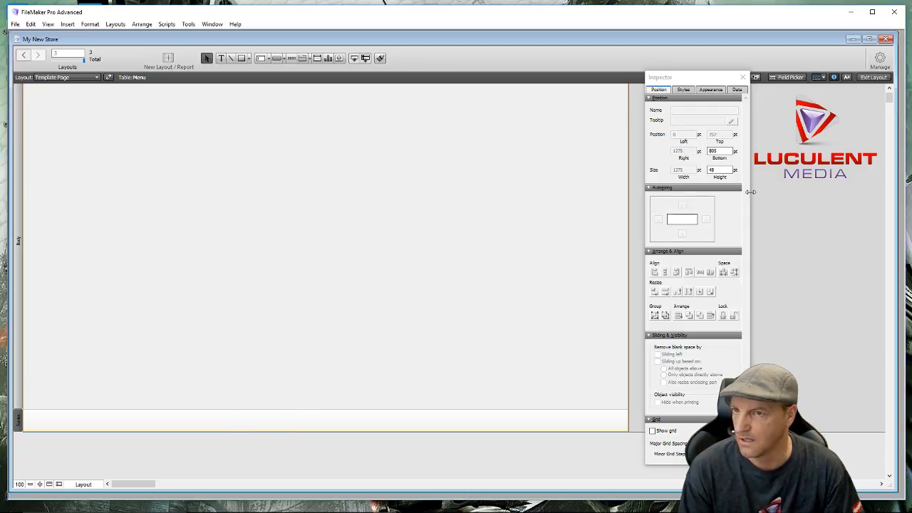
left_click(718, 169)
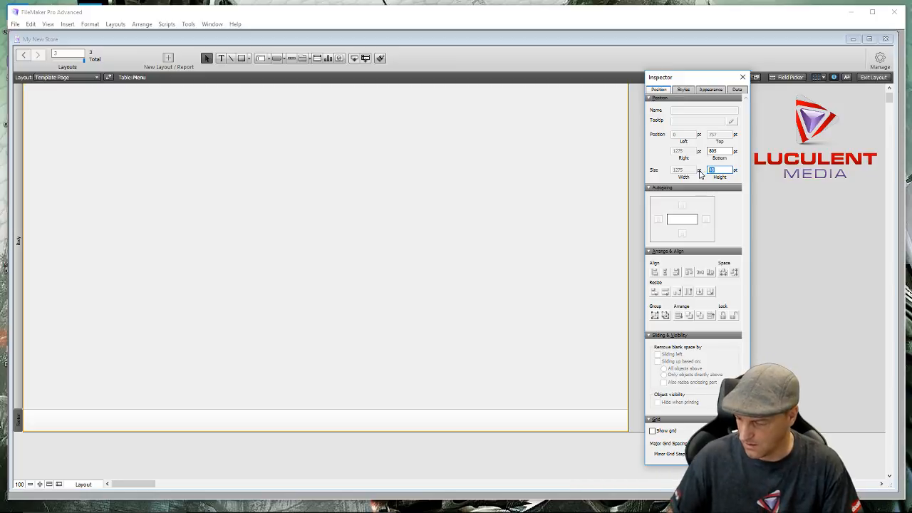
key("BackSpace")
type("5")
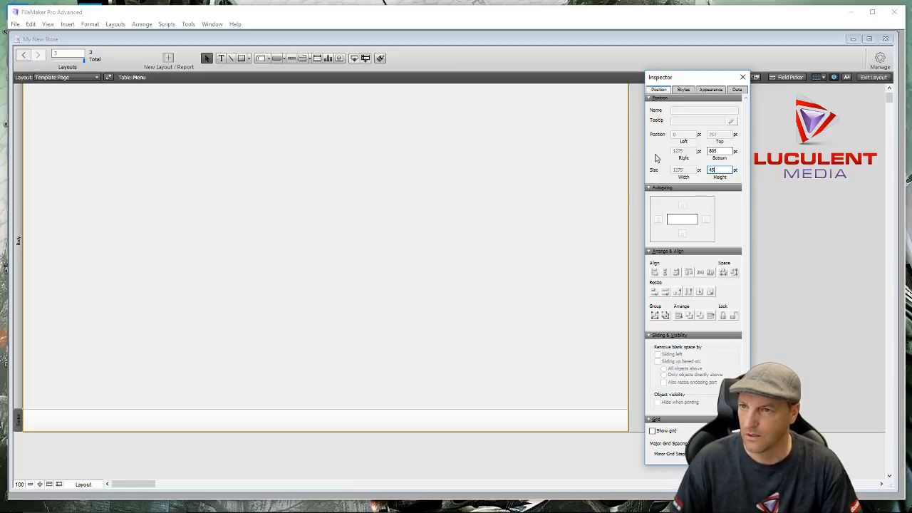
left_click(544, 279)
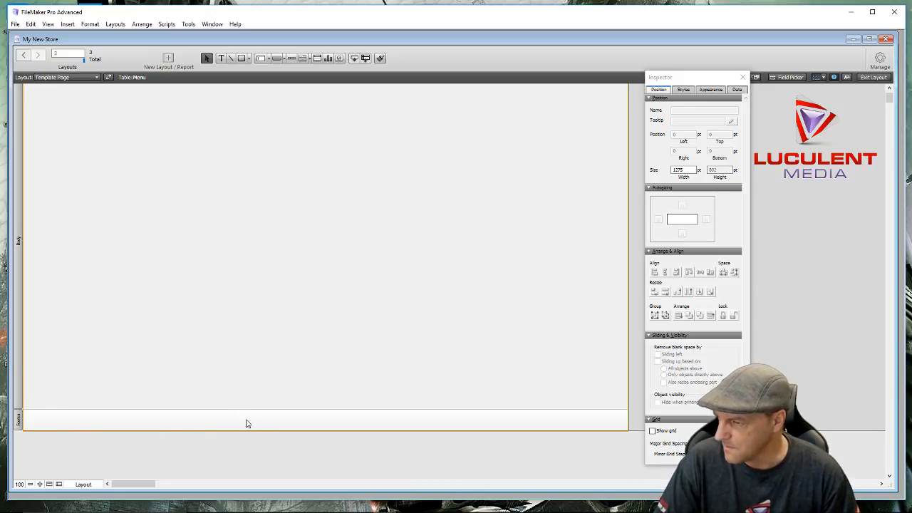
left_click(319, 408)
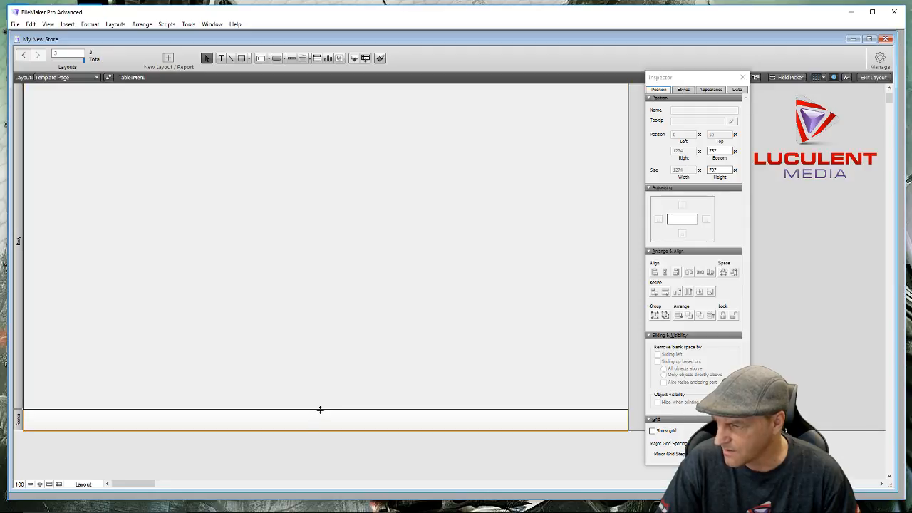
Enlarge the header to about 80 pt high and check its dimensions in the Inspector
scroll(330, 375, "up", 2)
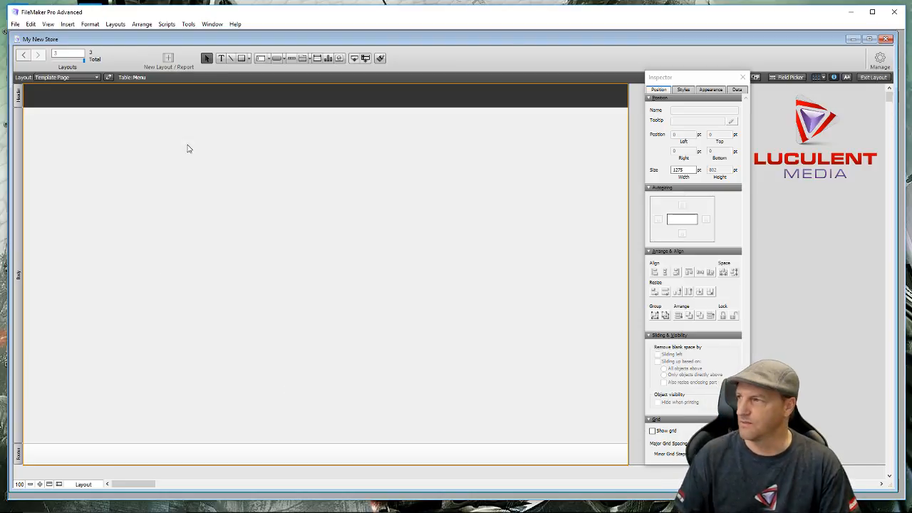
left_click_drag(266, 107, 264, 122)
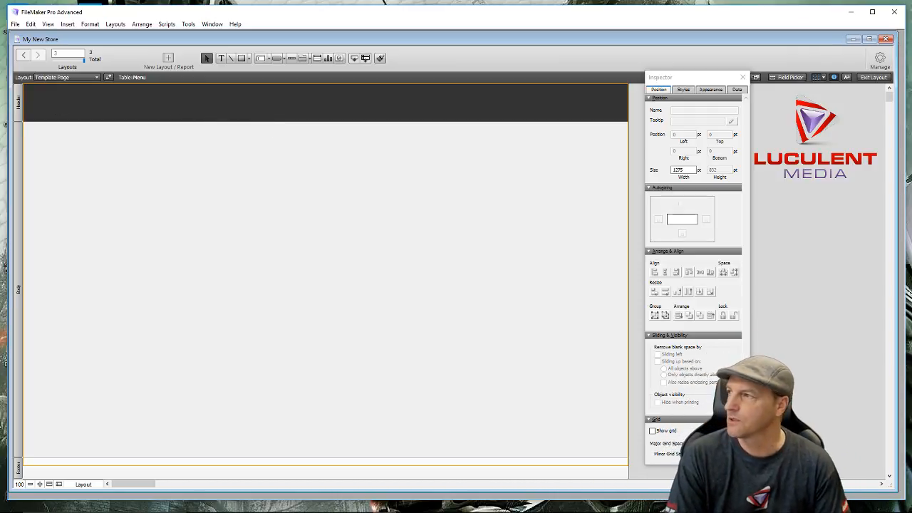
left_click(19, 109)
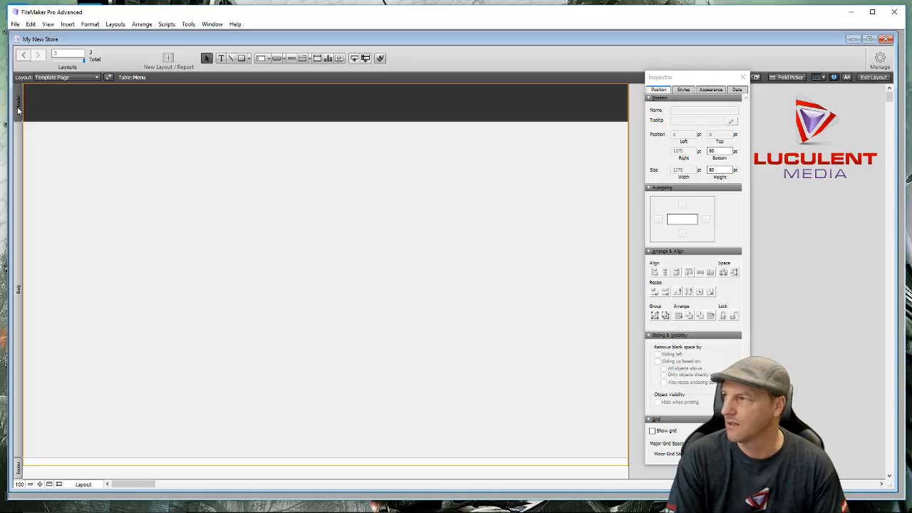
left_click(723, 169)
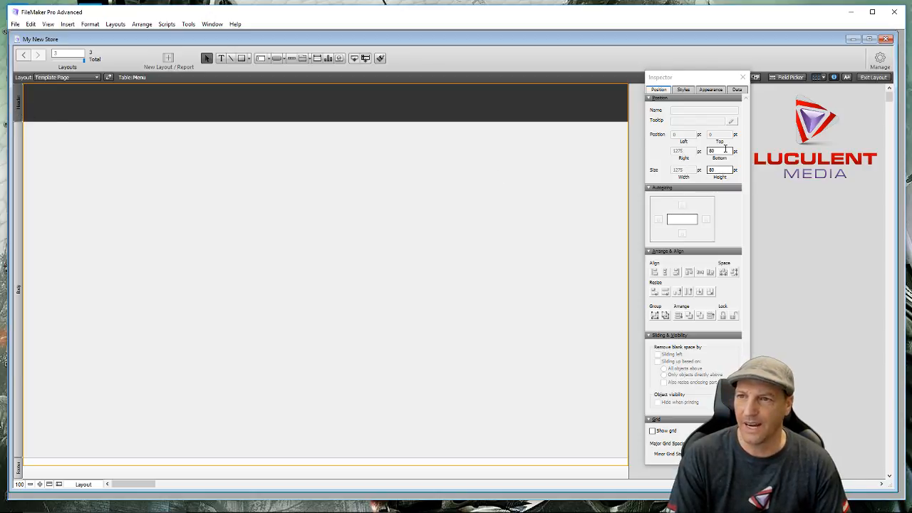
Shorten the body to about 686 pt and fit the footer's lower edge to the screen-size guide, about 804 pt overall
left_click(17, 280)
scroll(330, 299, "down", 1)
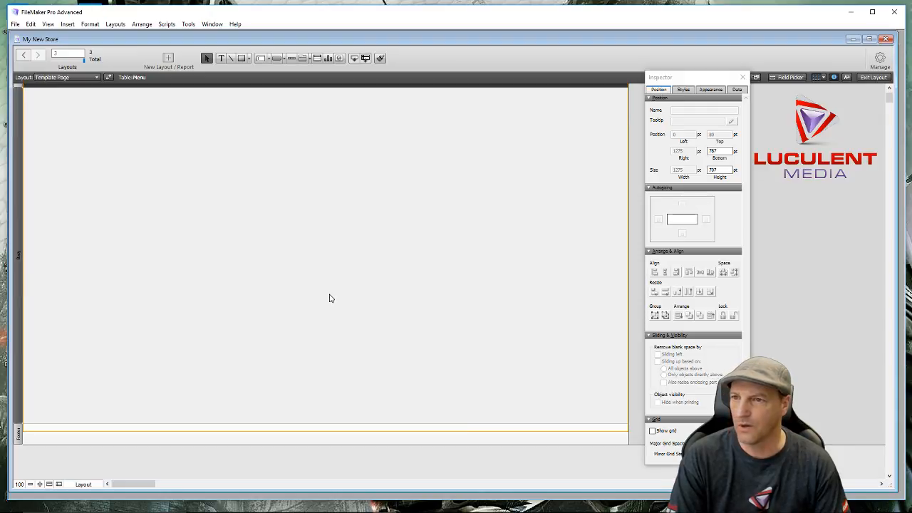
scroll(330, 299, "down", 2)
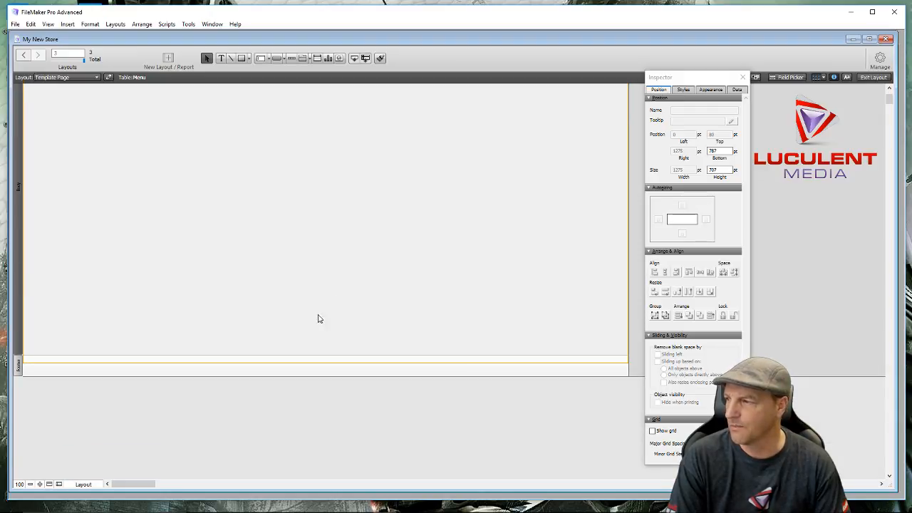
left_click_drag(336, 376, 337, 345)
left_click(335, 354)
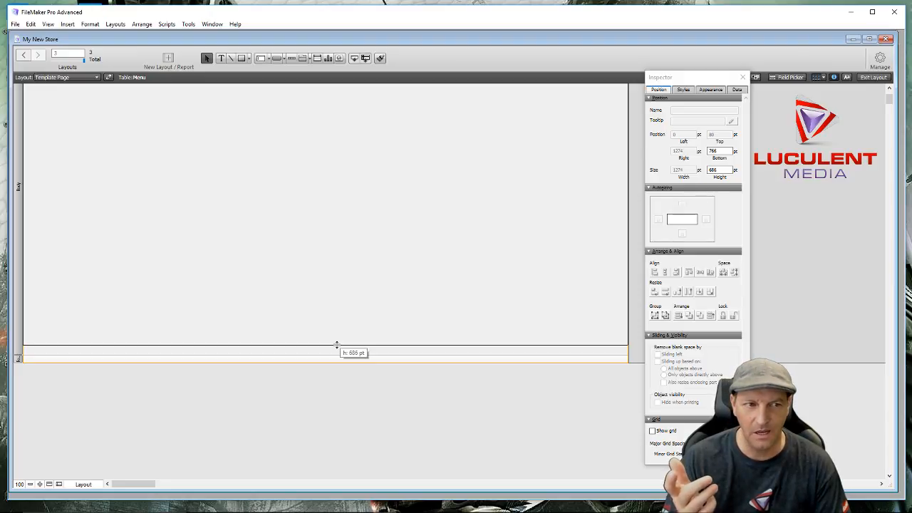
left_click_drag(337, 345, 337, 345)
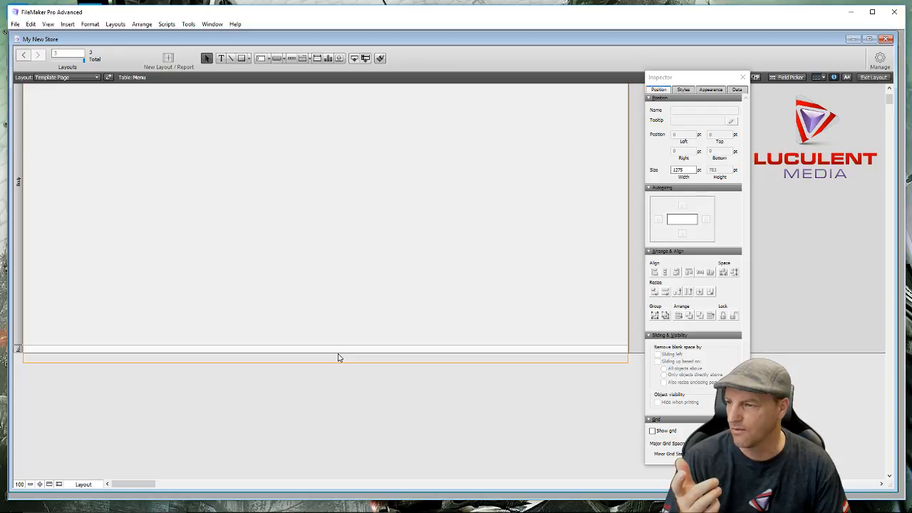
left_click_drag(338, 352, 336, 362)
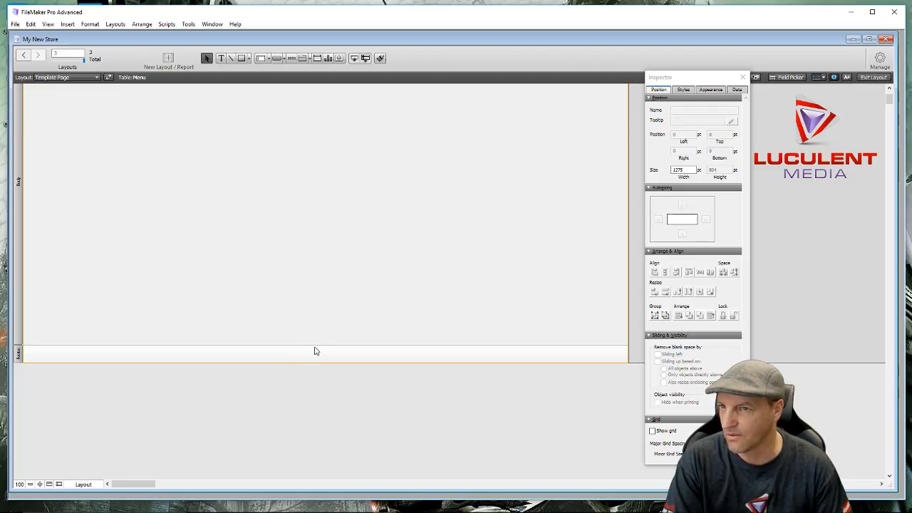
Raise the boundary between the body and the footer to make the footer about 53 pt high, and check its dimensions
left_click(18, 355)
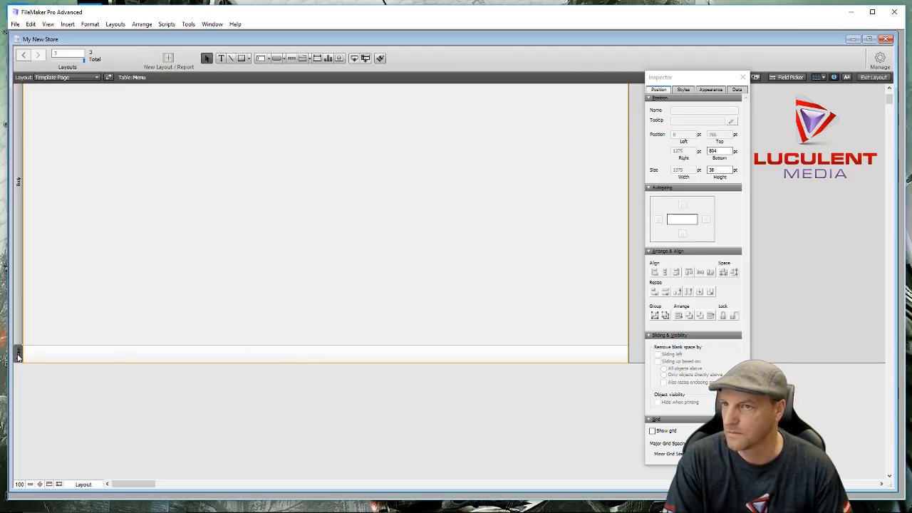
left_click(339, 353)
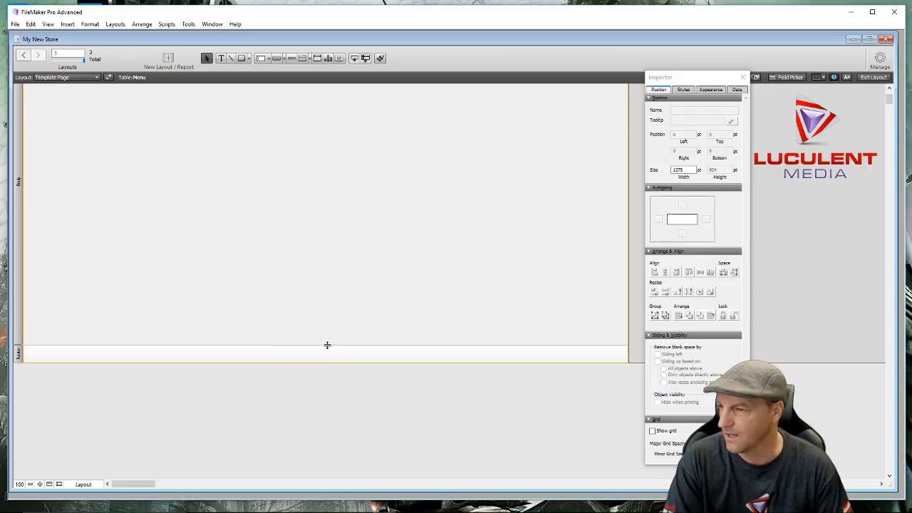
left_click(328, 345)
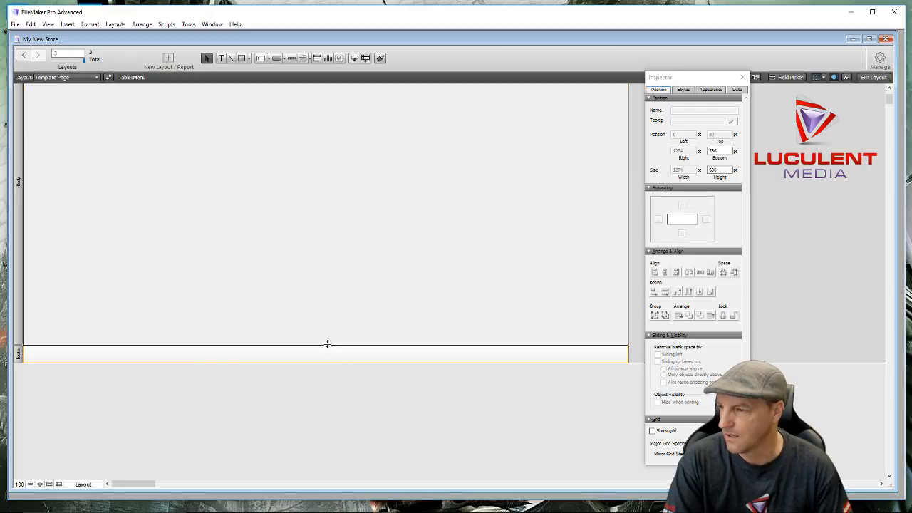
left_click_drag(328, 344, 338, 362)
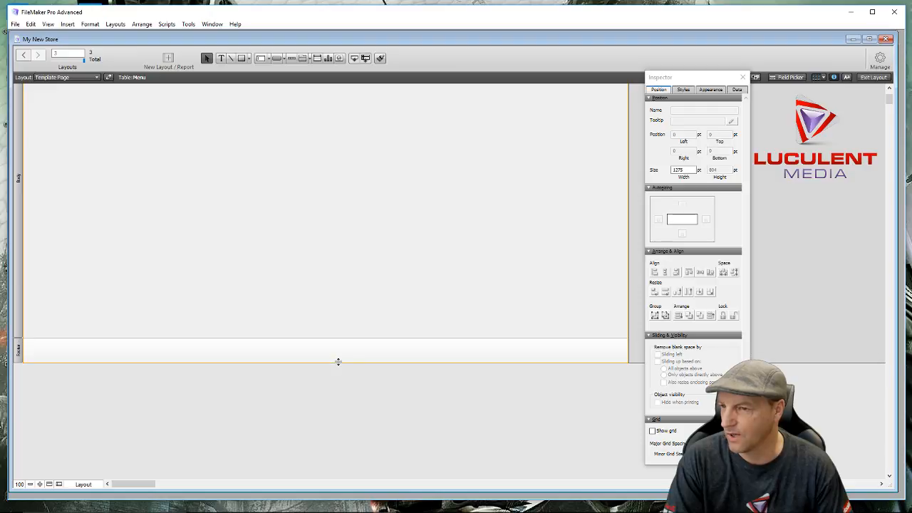
left_click(18, 353)
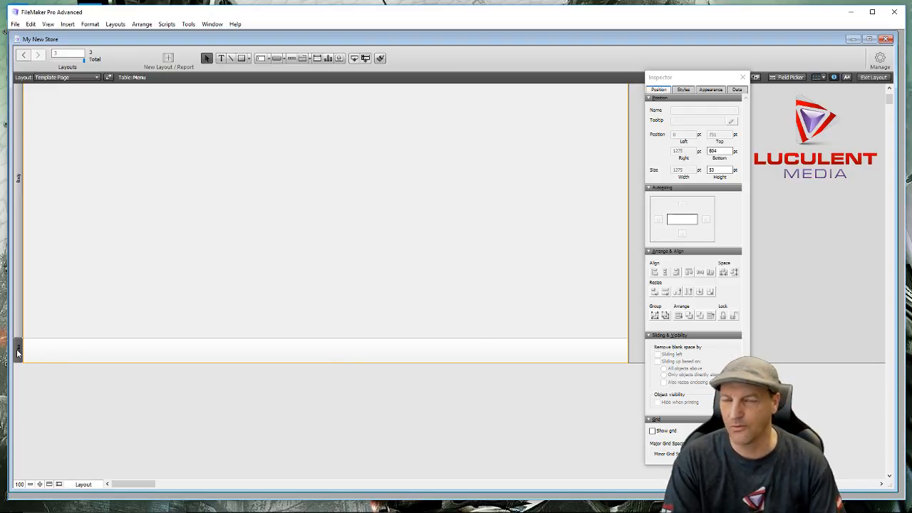
left_click(385, 420)
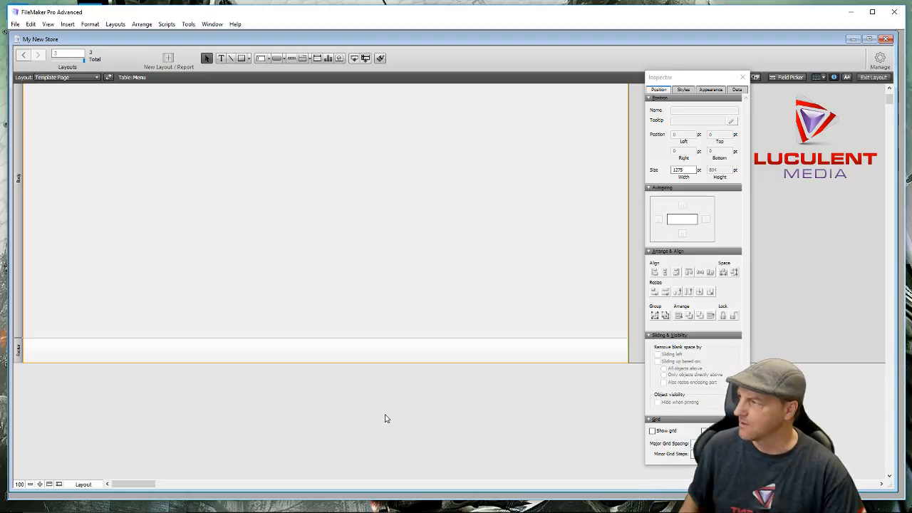
Close the Inspector, open the theme chooser for the layout, and preview the Sophisticated, Enlightened Touch, Luminous Touch and other Aspire Touch themes
mouse_move(473, 508)
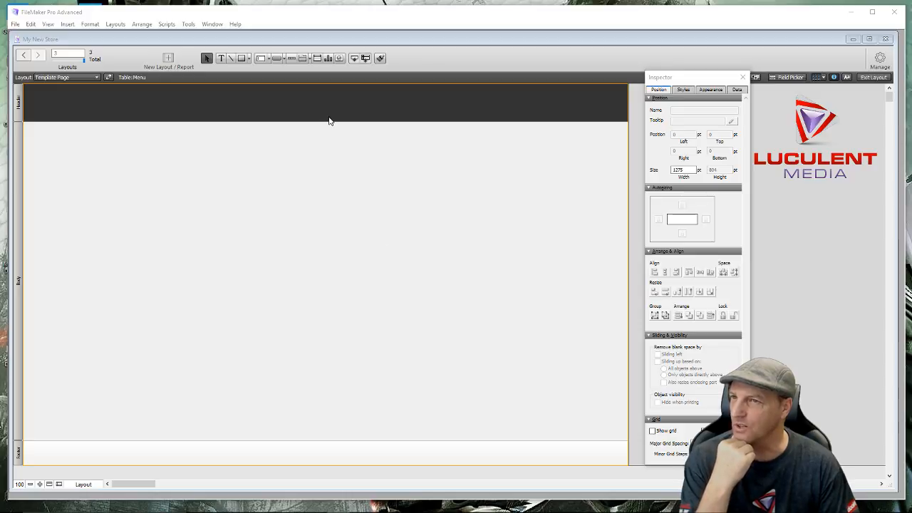
left_click(743, 77)
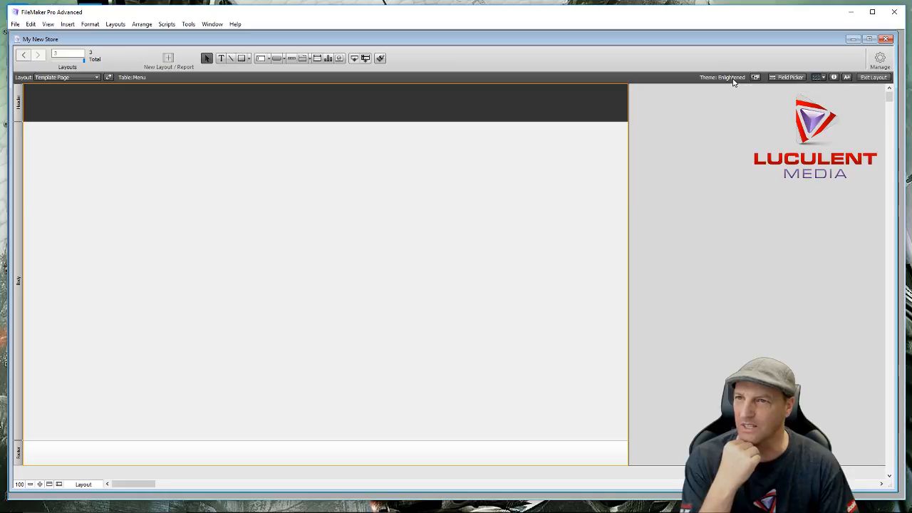
left_click(755, 78)
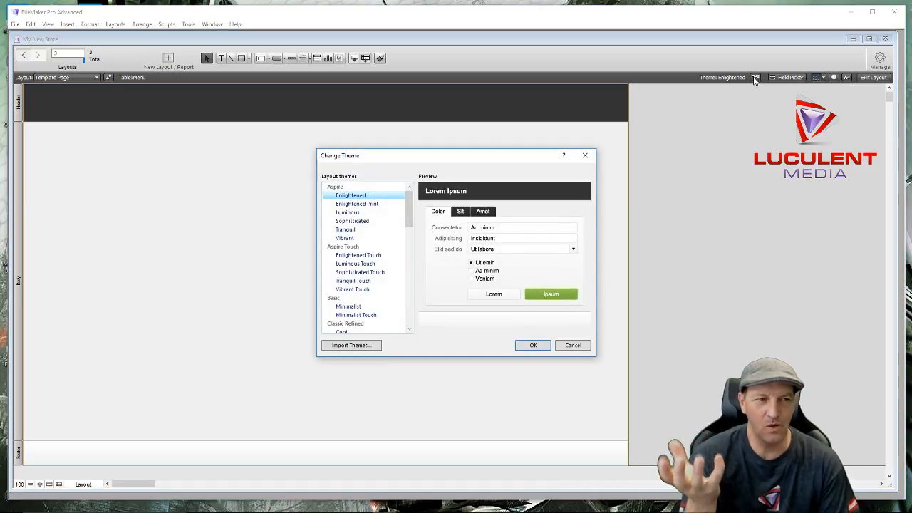
left_click(355, 221)
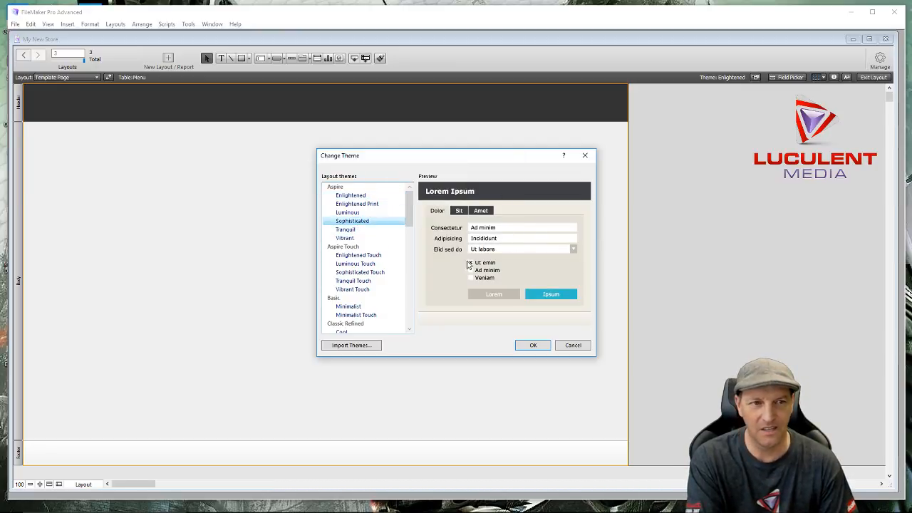
left_click(366, 264)
left_click(367, 255)
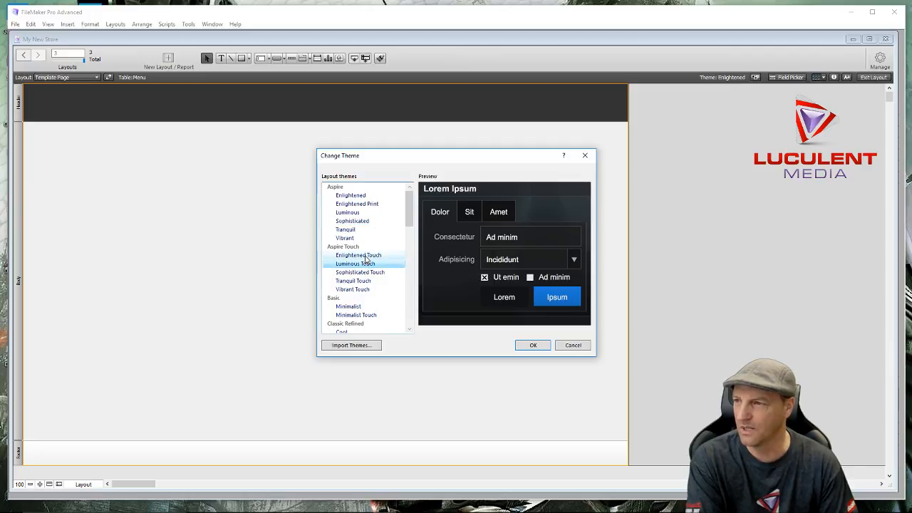
left_click(365, 289)
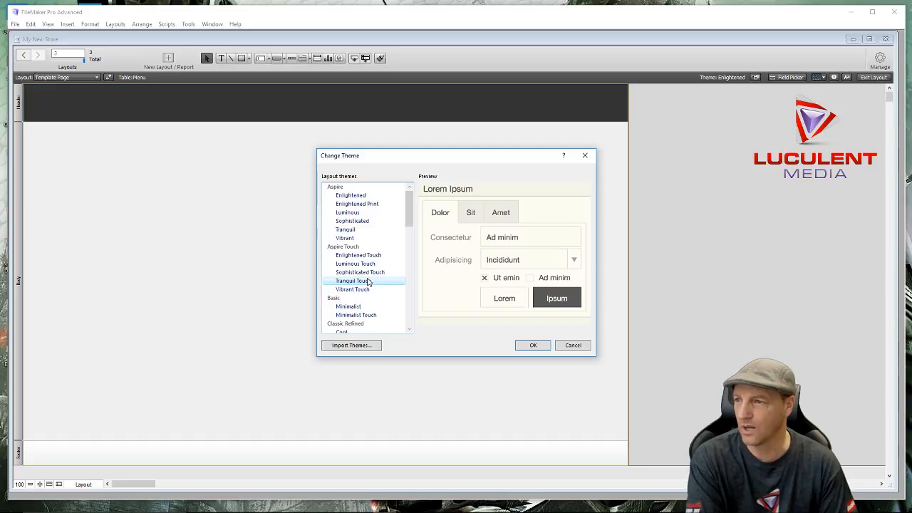
left_click(373, 273)
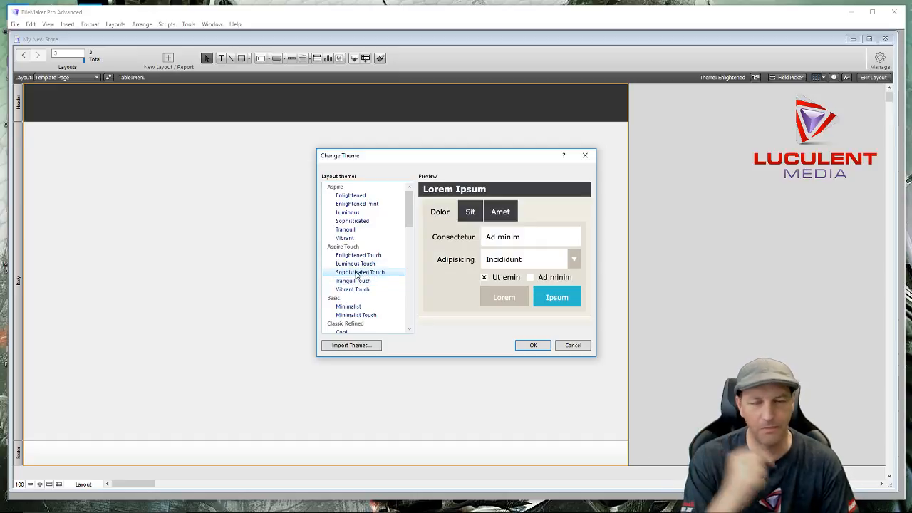
Preview the Basic themes Minimalist and Minimalist Touch, the Classic Refined themes Cool and Warm, and the Condensed theme Dark
scroll(363, 271, "down", 1)
scroll(362, 263, "down", 1)
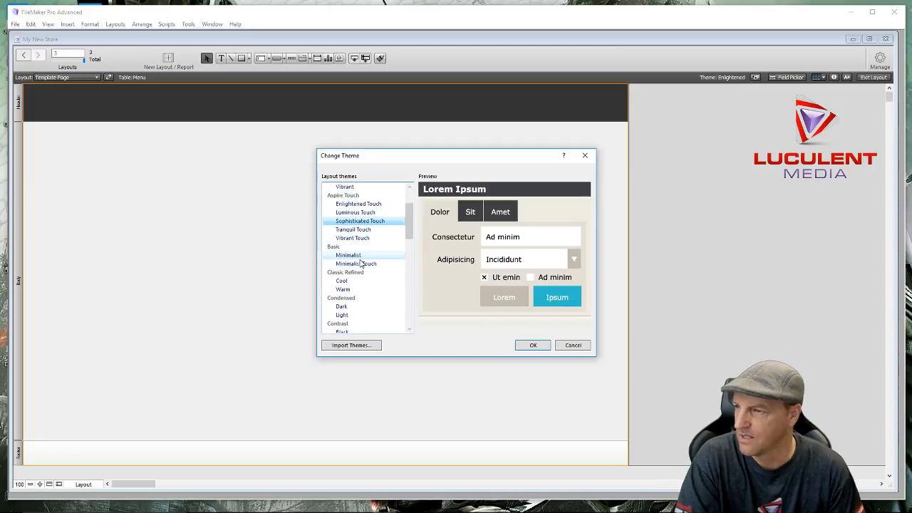
left_click(350, 256)
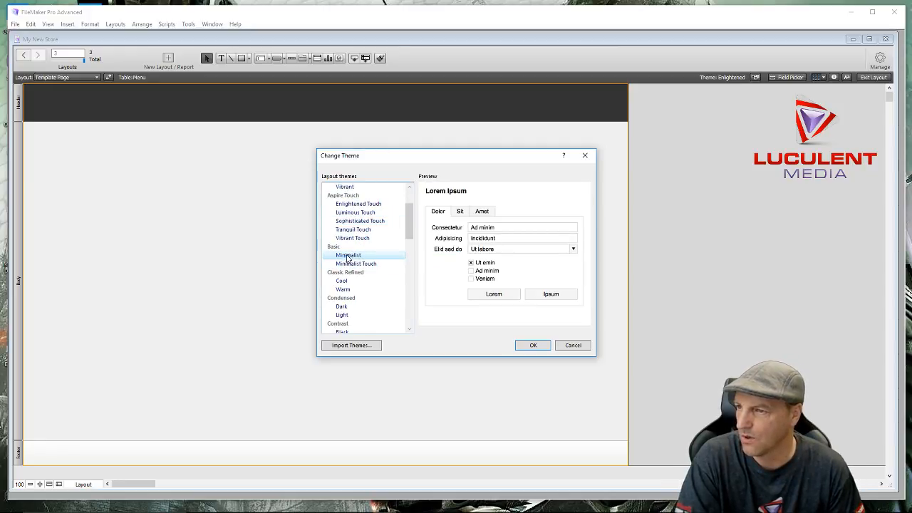
left_click(350, 265)
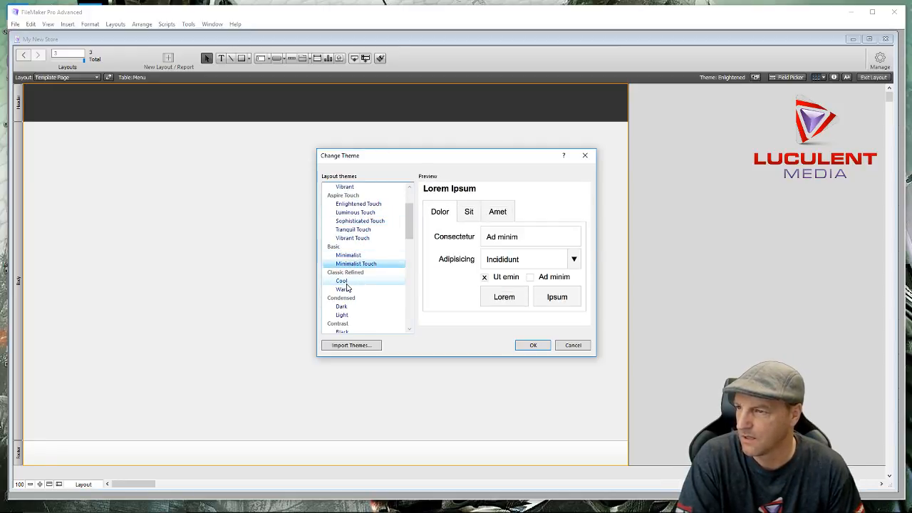
left_click(345, 281)
left_click(345, 290)
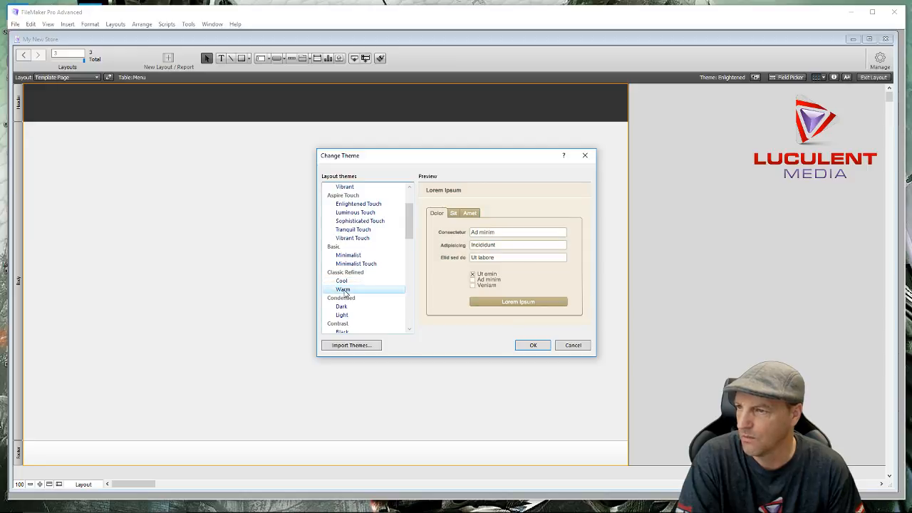
left_click(350, 308)
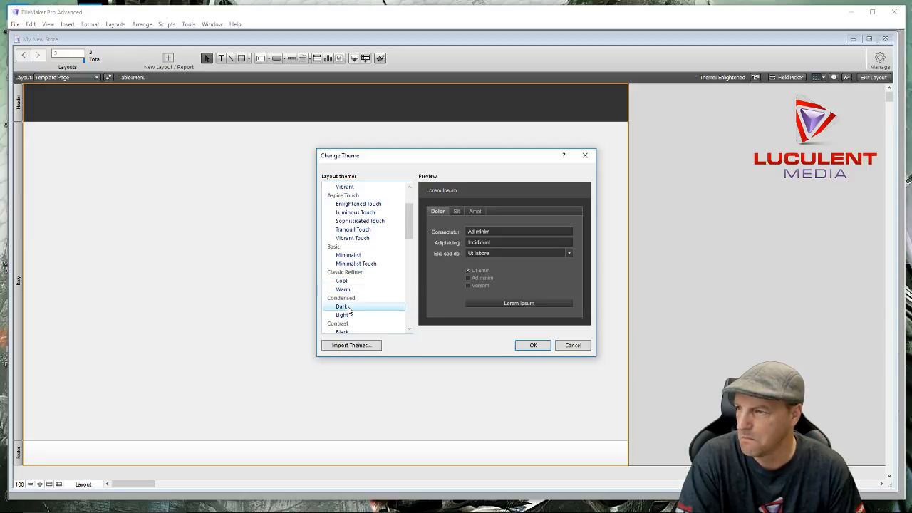
Preview the Contrast theme Blue, the FileMaker Millennium theme Warm Blue and the Glass theme Onyx Touch
scroll(360, 303, "down", 2)
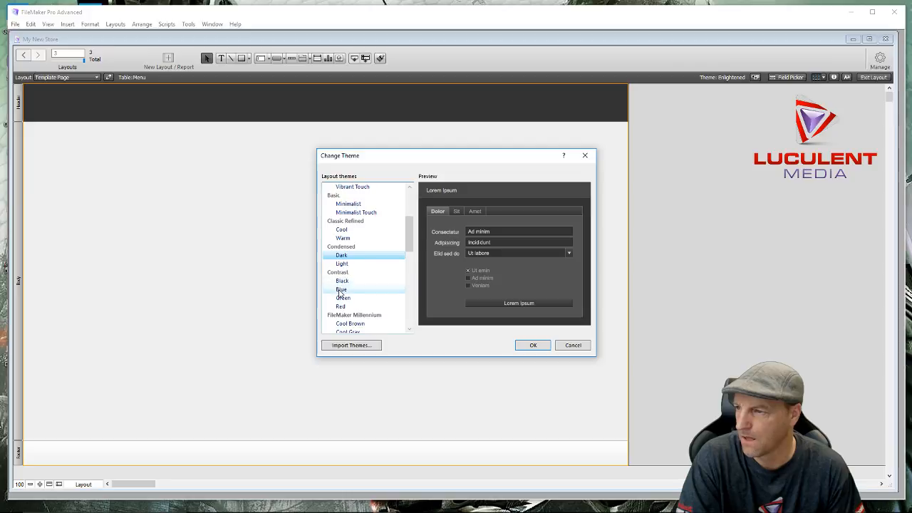
left_click(341, 290)
scroll(349, 293, "down", 2)
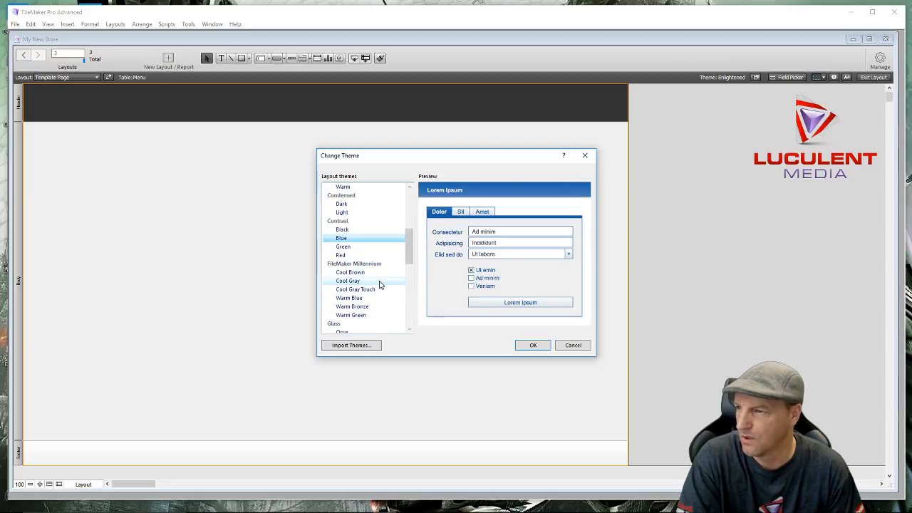
left_click(360, 300)
scroll(360, 296, "down", 2)
left_click(360, 290)
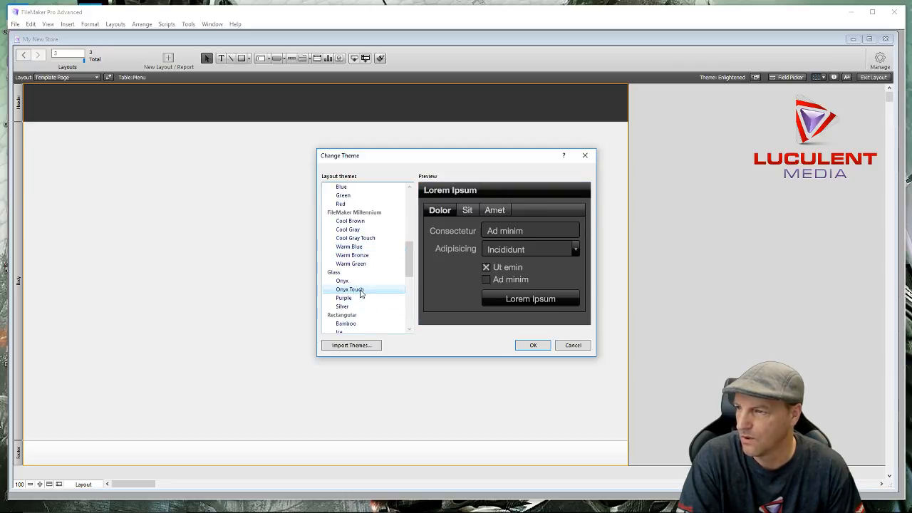
Preview the Rectangular themes Bamboo, Pine and Stone and the Rounded themes Cosmos, Desert, Forest and Ocean
scroll(361, 292, "down", 1)
left_click(352, 299)
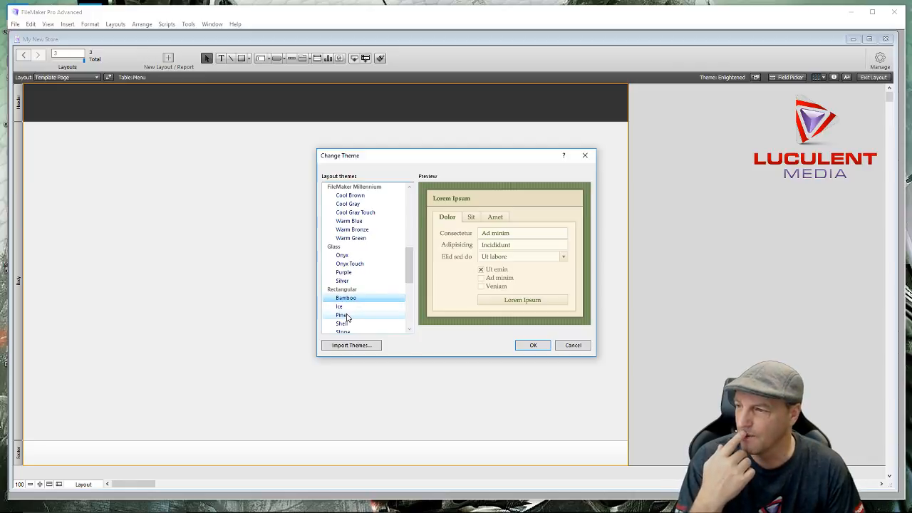
left_click(346, 315)
scroll(347, 316, "down", 1)
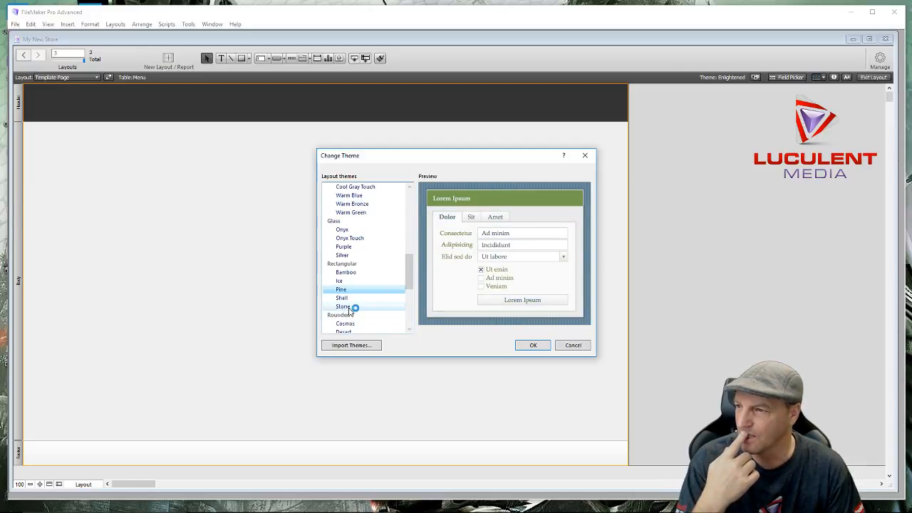
left_click(346, 307)
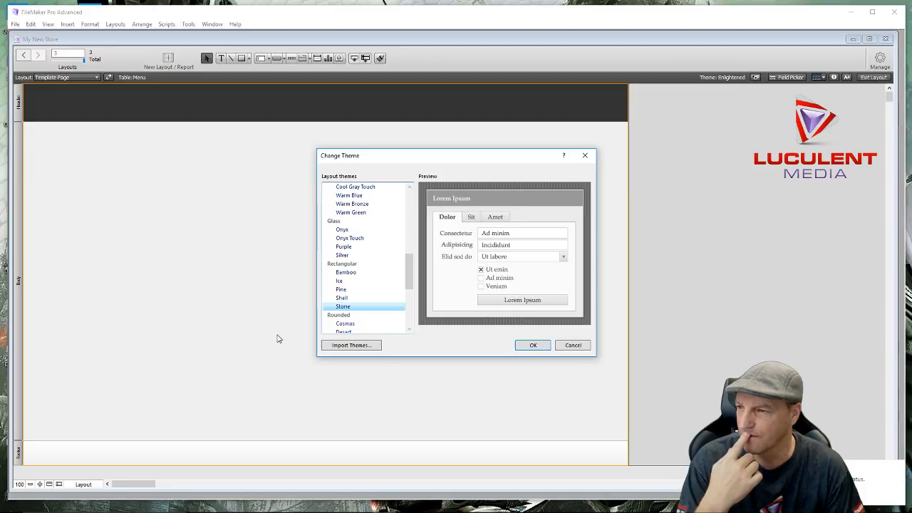
scroll(392, 308, "down", 1)
left_click(349, 298)
left_click(358, 307)
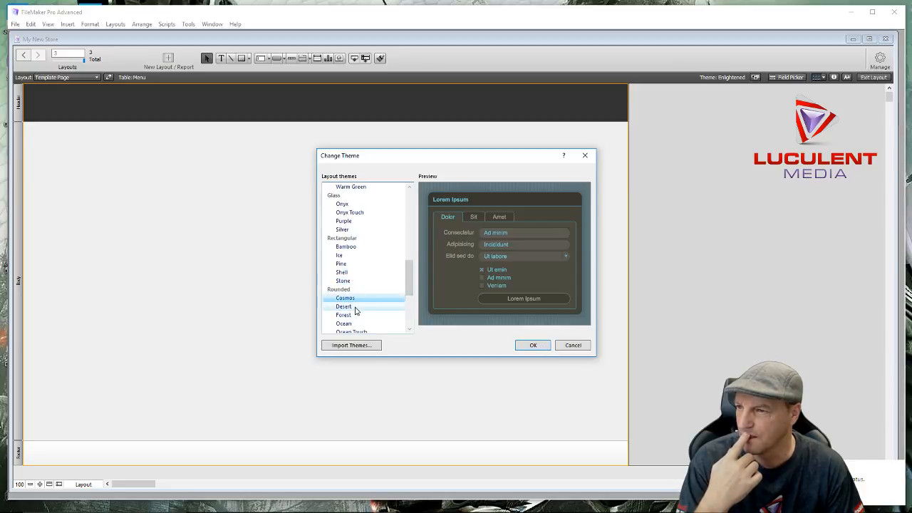
left_click(356, 318)
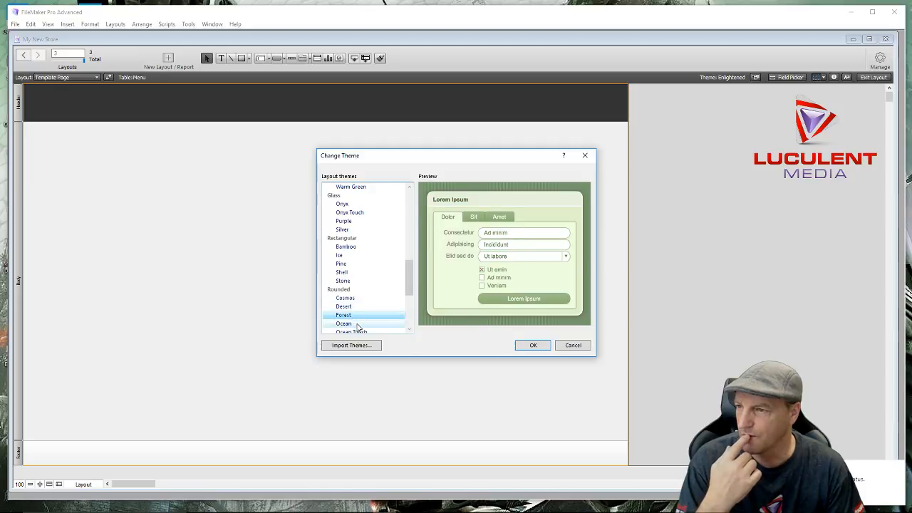
left_click(358, 325)
left_click(360, 316)
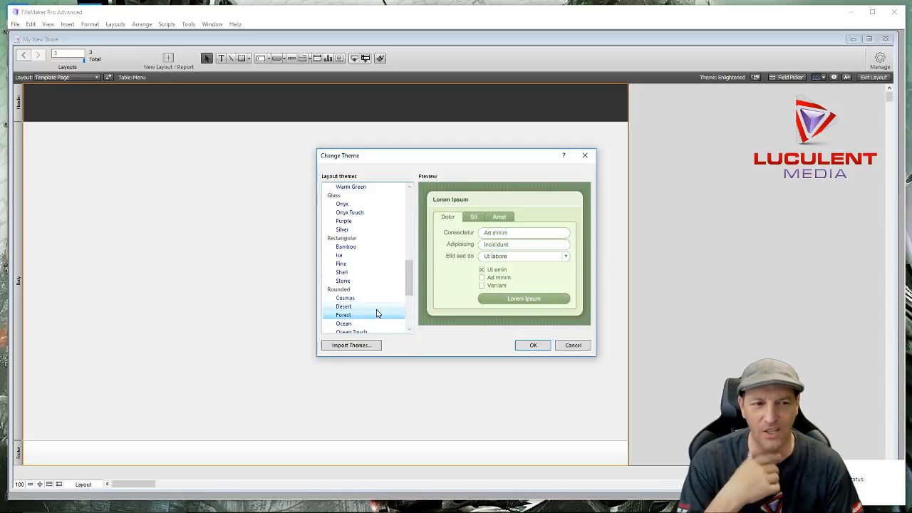
Preview the Semi-Rounded themes Beach and Meadow for the layout
scroll(377, 307, "down", 2)
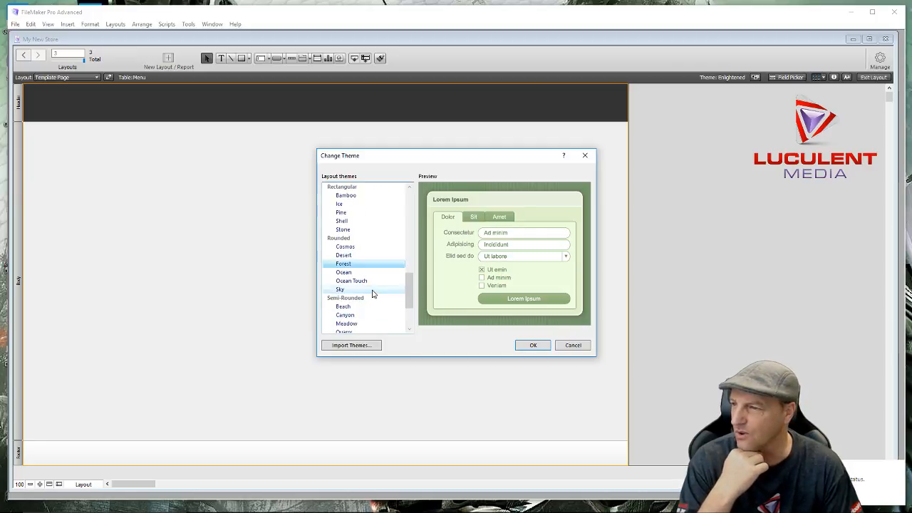
scroll(372, 294, "down", 1)
left_click(359, 282)
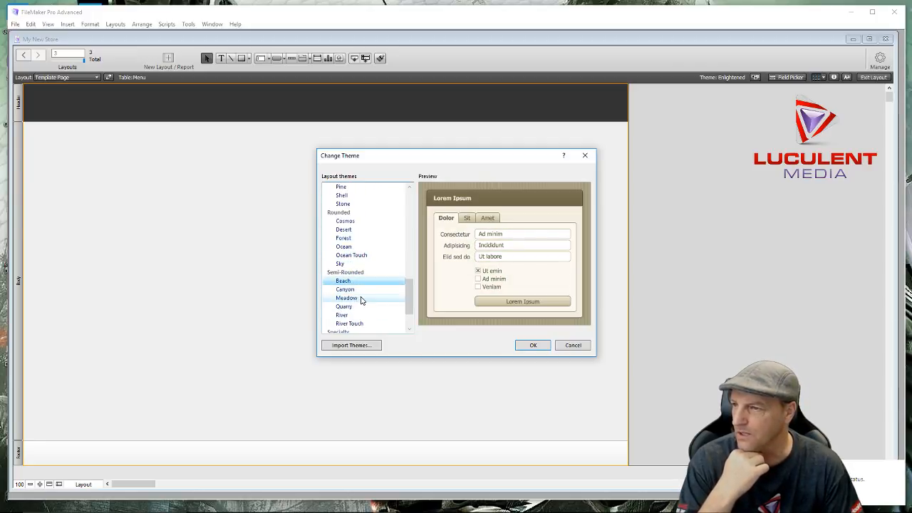
left_click(362, 299)
scroll(361, 300, "down", 2)
Preview the Specialty themes Electric, Retro, Wave and Wave Touch, returning to Wave, Electric and Retro for comparison
left_click(361, 299)
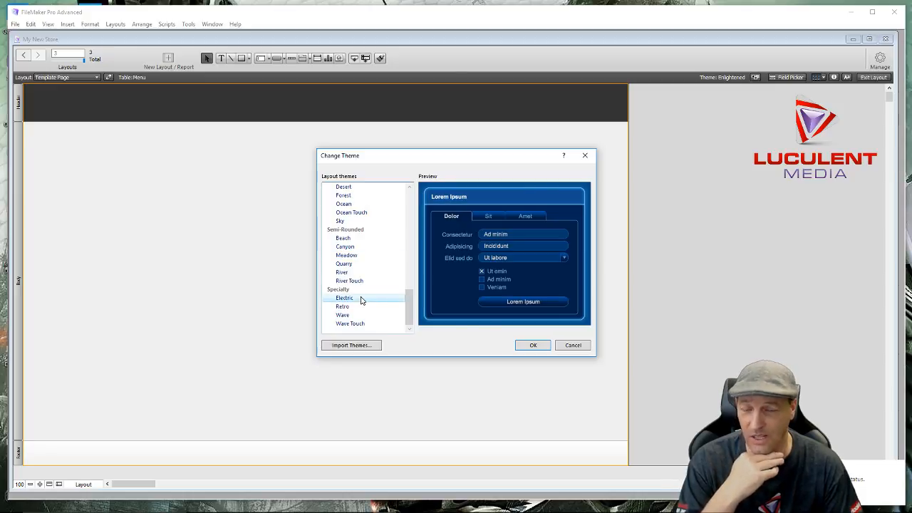
left_click(344, 307)
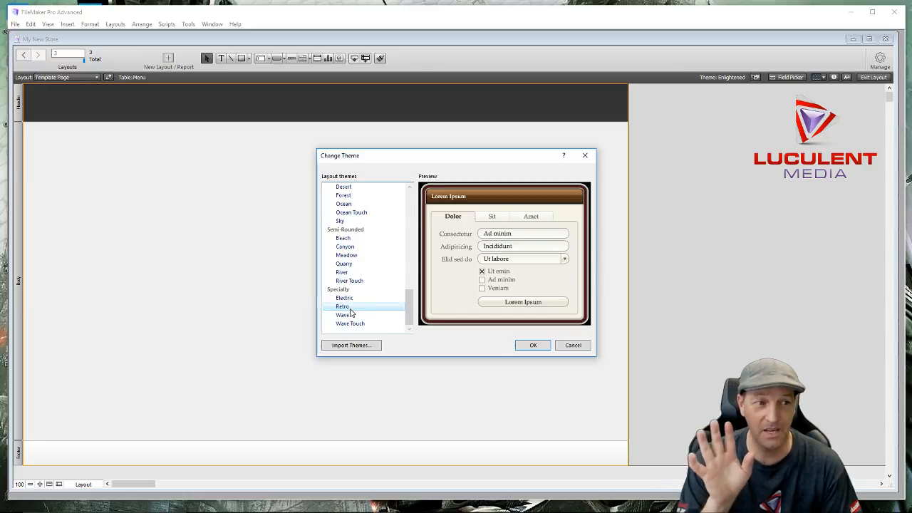
left_click(348, 316)
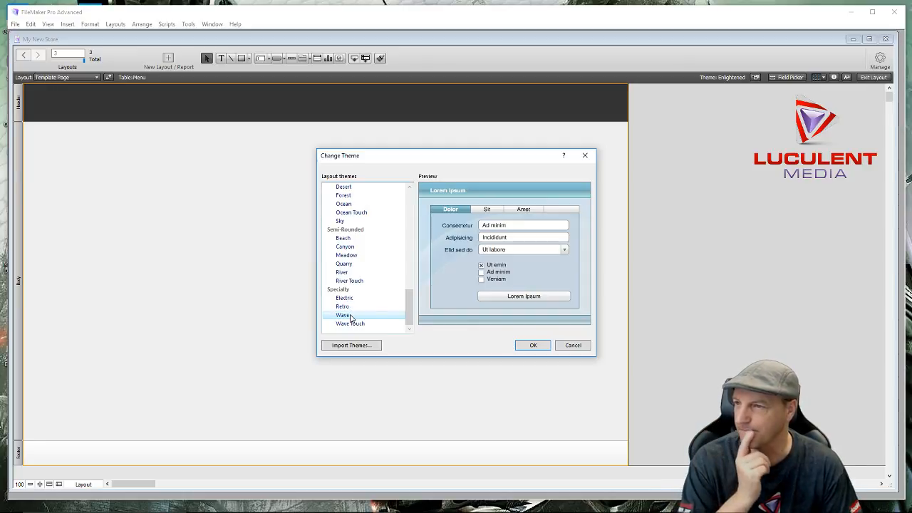
left_click(360, 323)
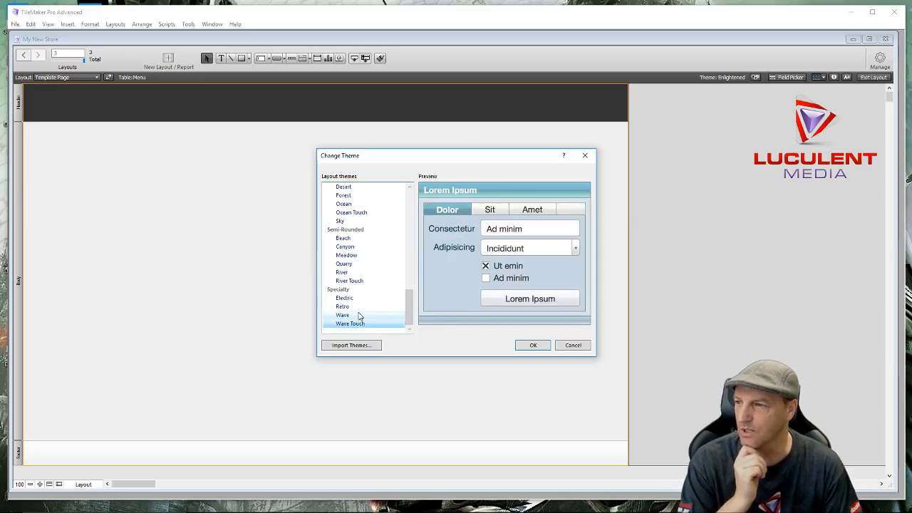
left_click(356, 315)
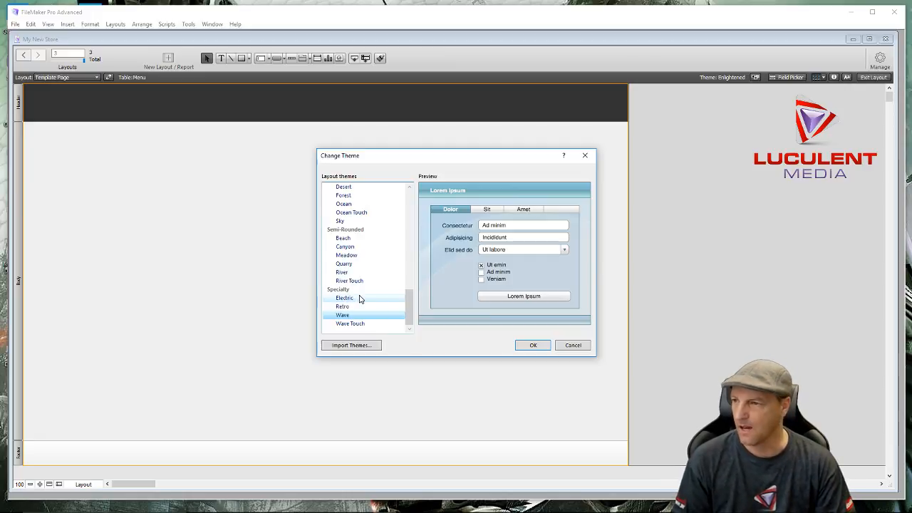
left_click(355, 300)
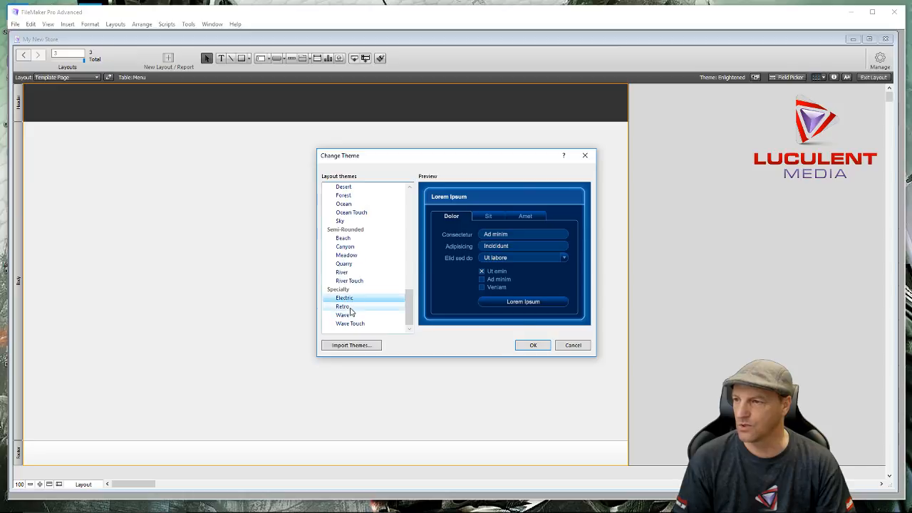
left_click(350, 308)
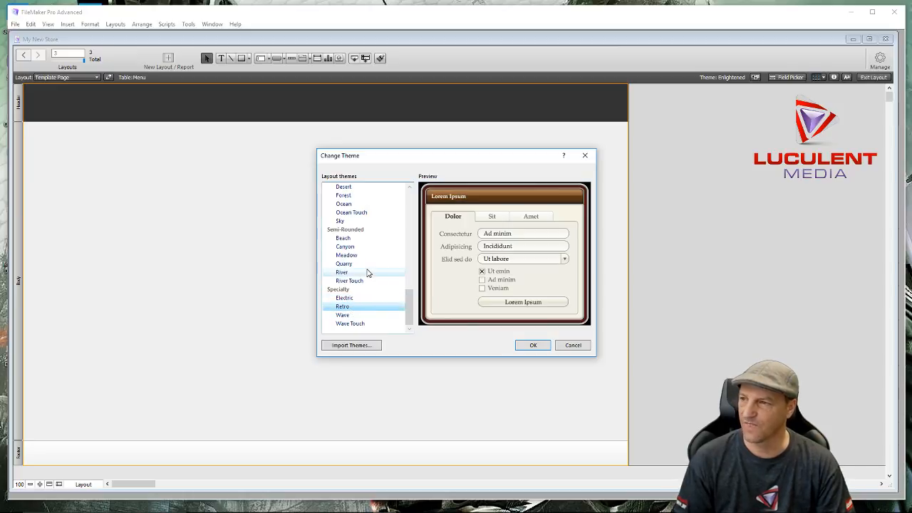
Compare the Semi-Rounded themes Quarry, River and River Touch, and apply the River theme to the layout
left_click(343, 264)
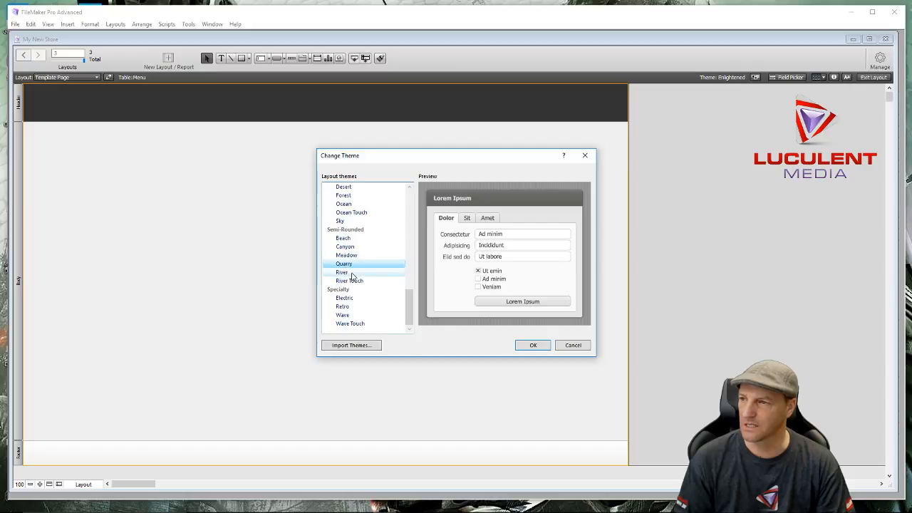
left_click(351, 273)
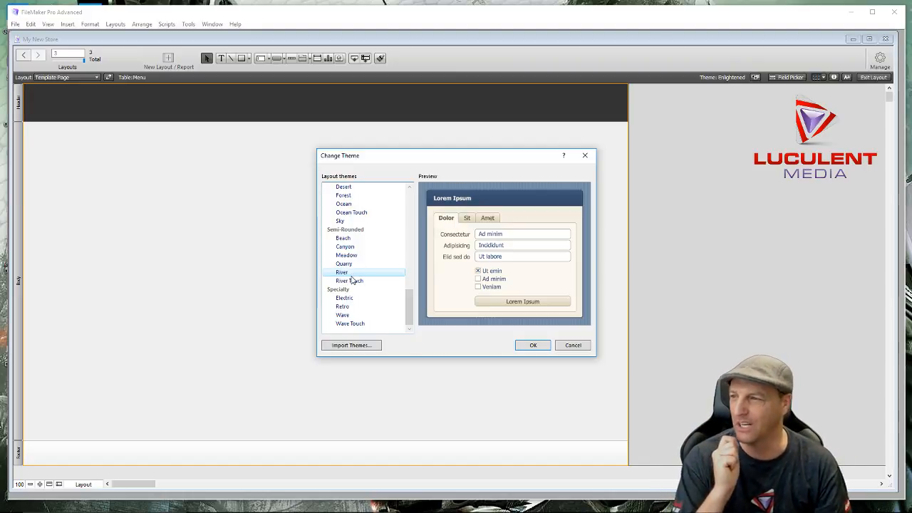
left_click(355, 281)
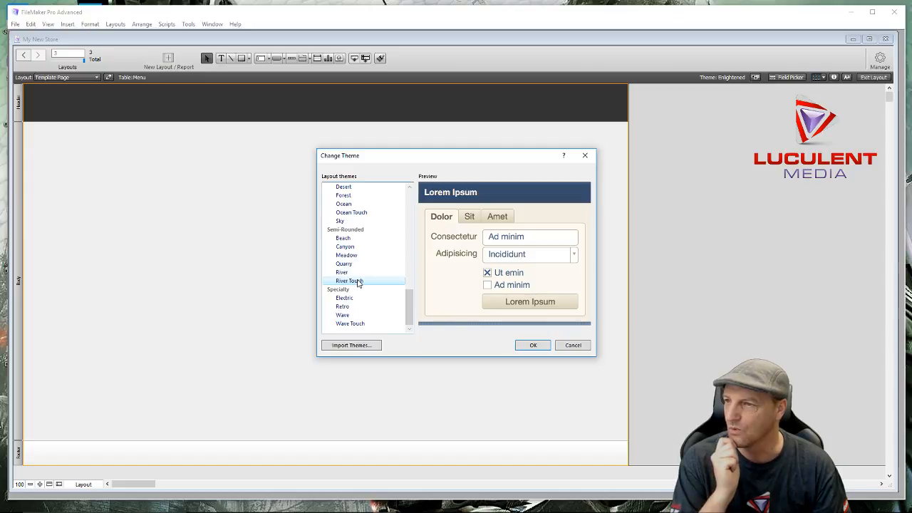
left_click(354, 273)
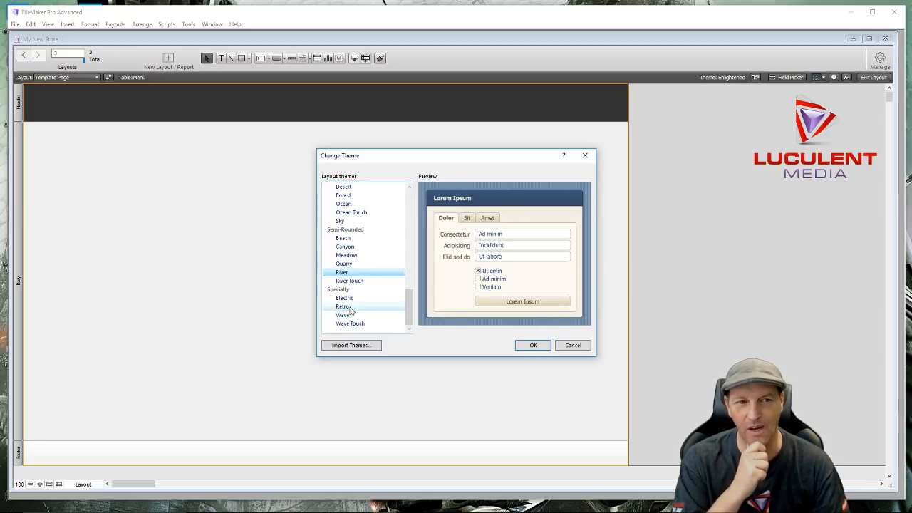
left_click(525, 346)
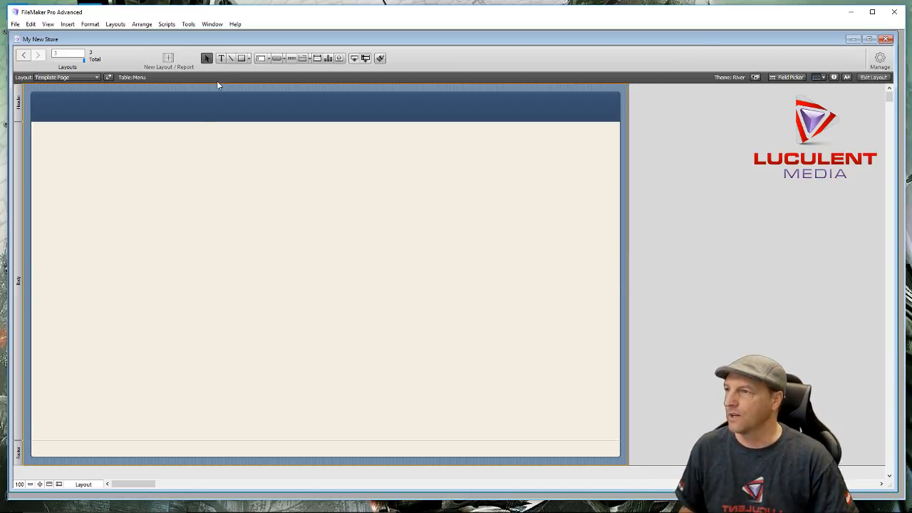
Add a text object reading "Your Store" in the layout's header
left_click(221, 58)
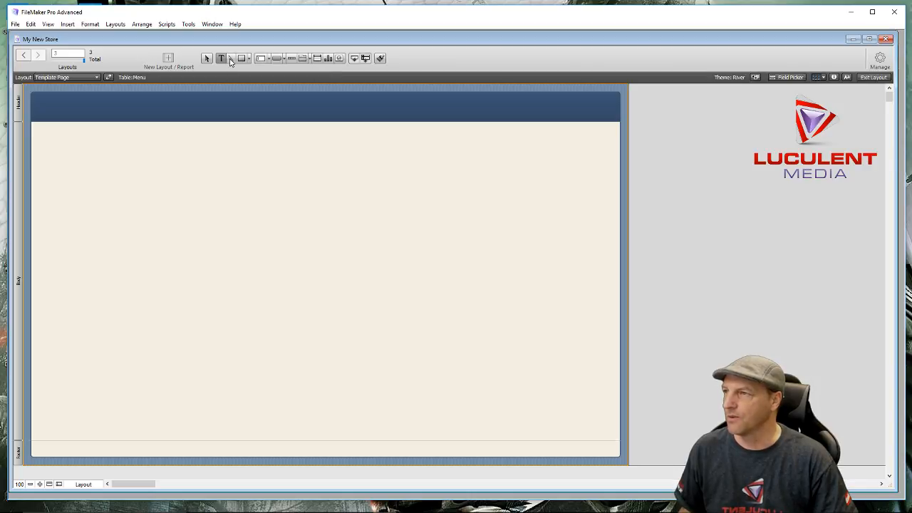
left_click(200, 104)
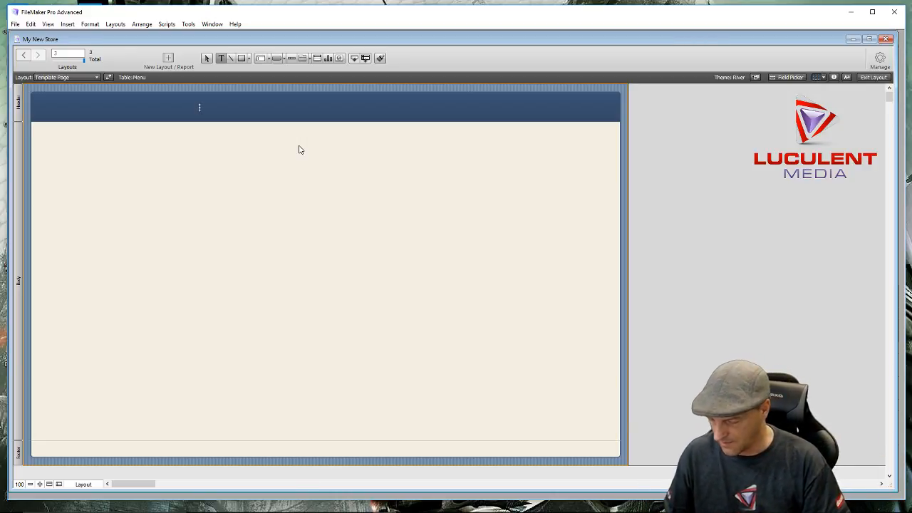
type("Your St")
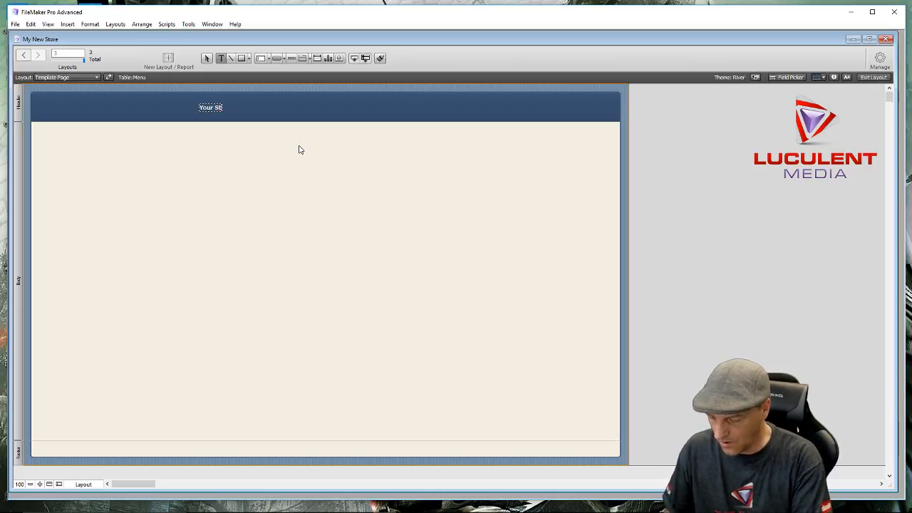
type("ore")
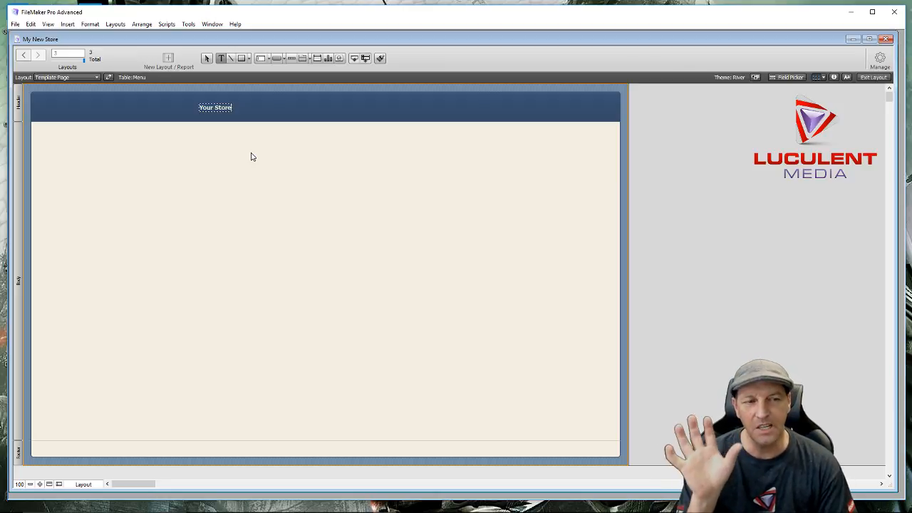
key("Escape")
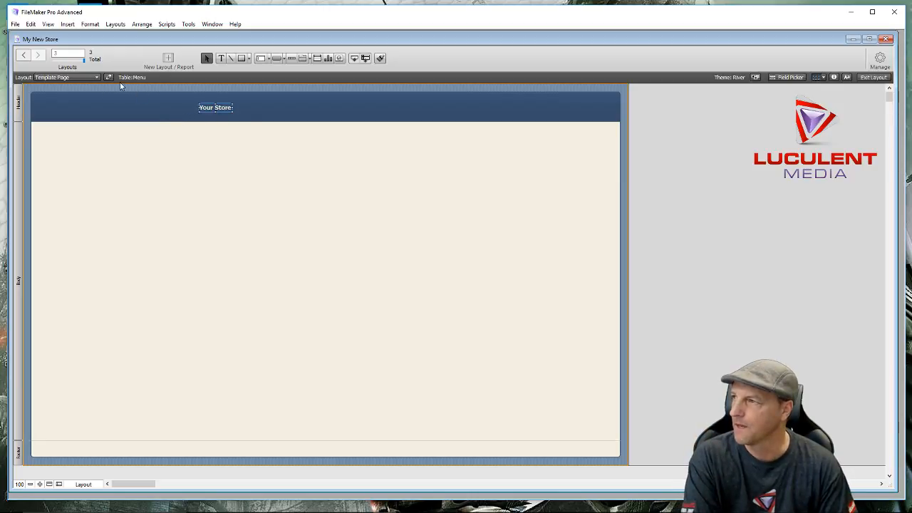
Show the formatting bar and enlarge the Your Store title, trying 72 pt and settling on a font size of 48 pt
left_click(846, 78)
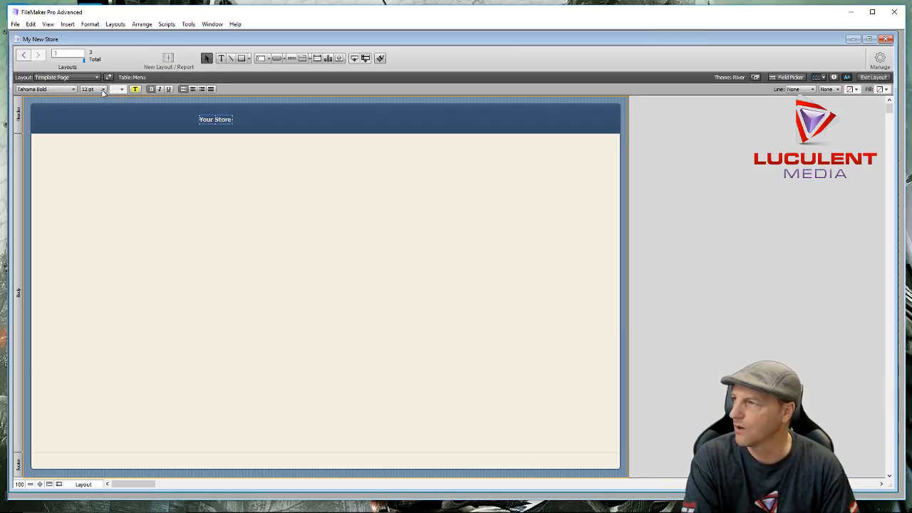
left_click(101, 89)
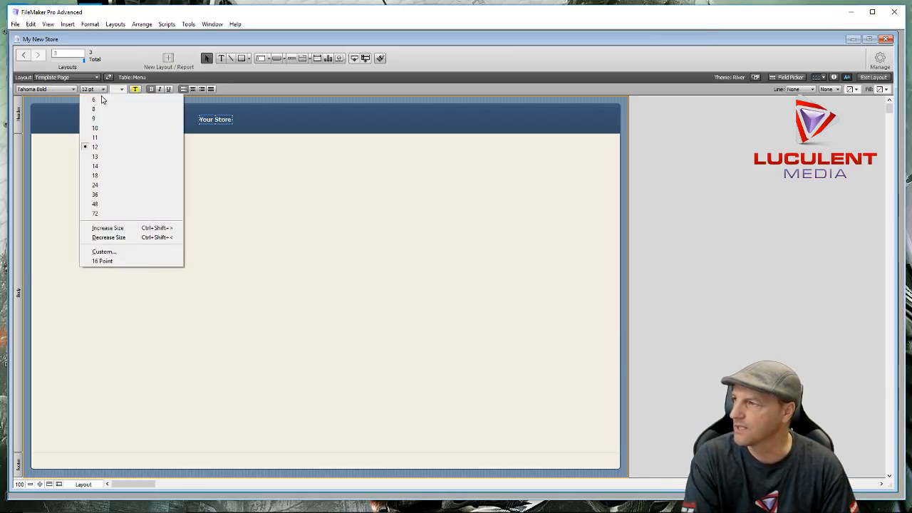
left_click(105, 214)
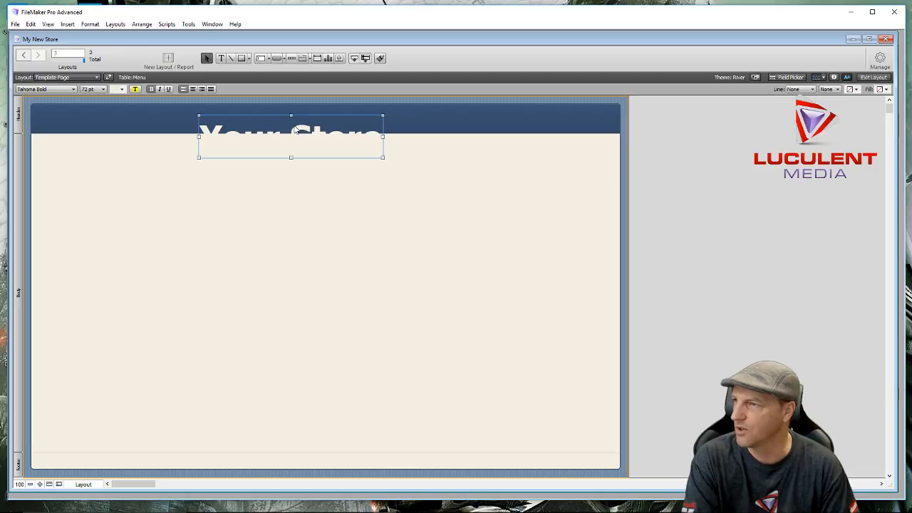
left_click_drag(302, 130, 234, 110)
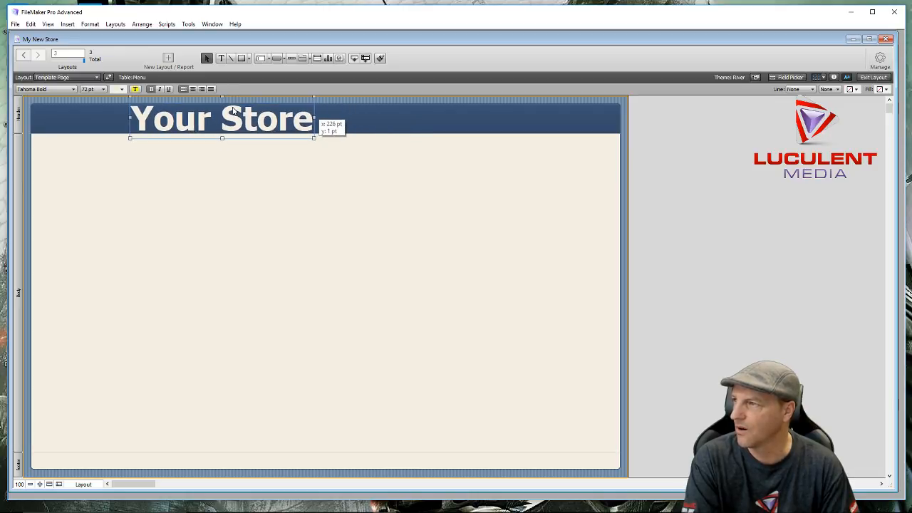
left_click(104, 90)
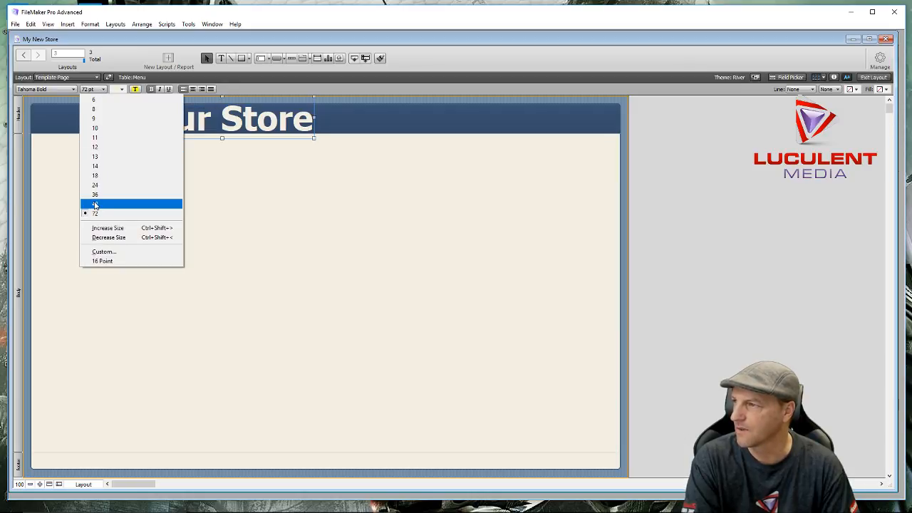
left_click(96, 205)
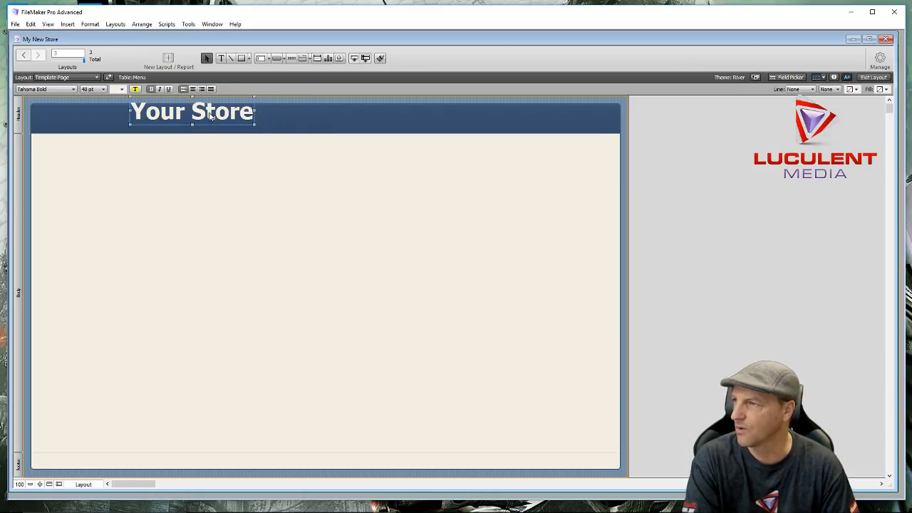
Move the Your Store title to the left end of the header, at about x 25 pt and y 20 pt
left_click_drag(211, 116, 119, 125)
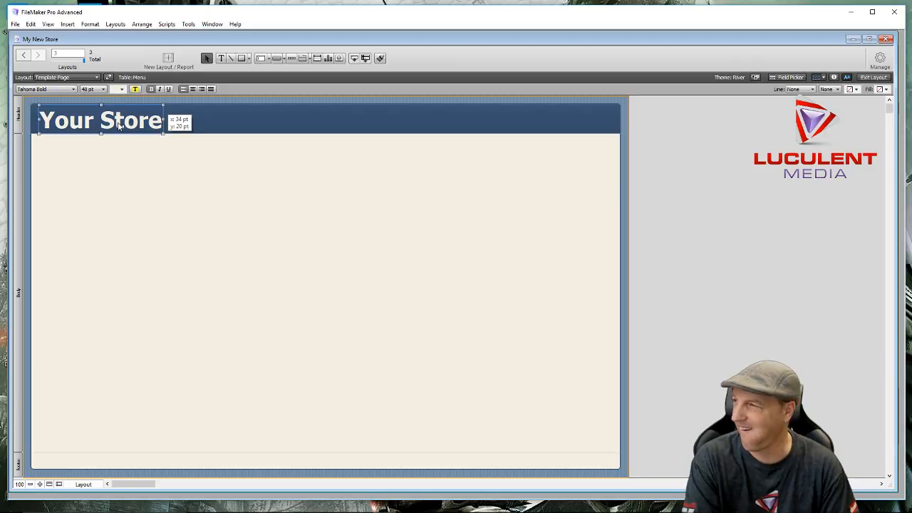
left_click_drag(119, 124, 114, 125)
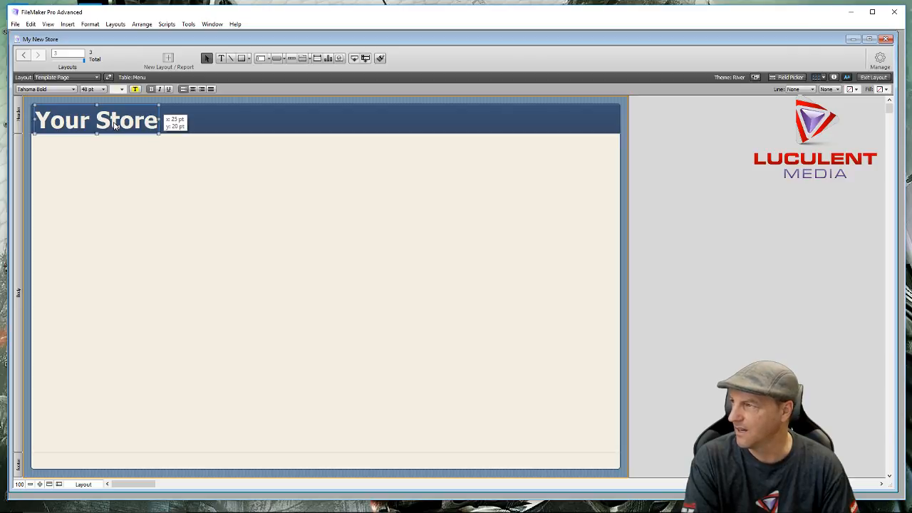
left_click_drag(114, 124, 114, 125)
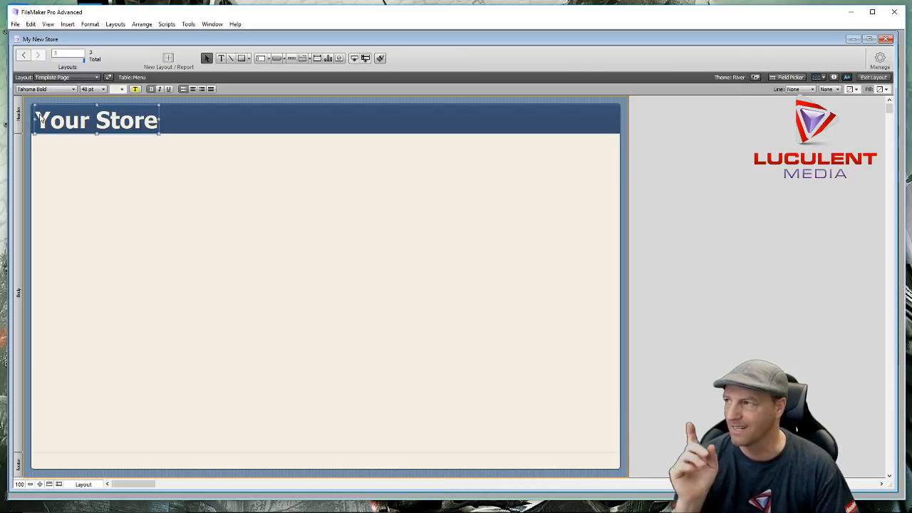
Open the Inspector and insert a merge field for the Menu table's Date field in the header, to the right of the title
left_click(836, 77)
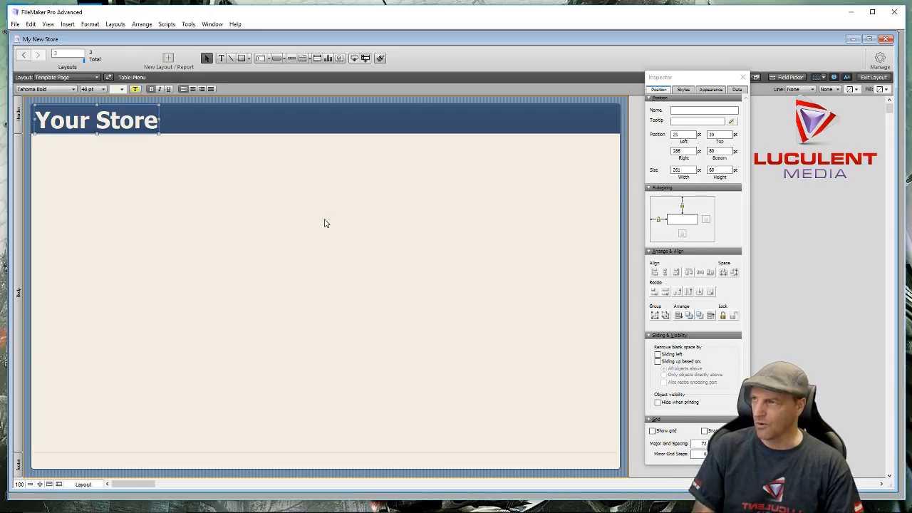
left_click(325, 118)
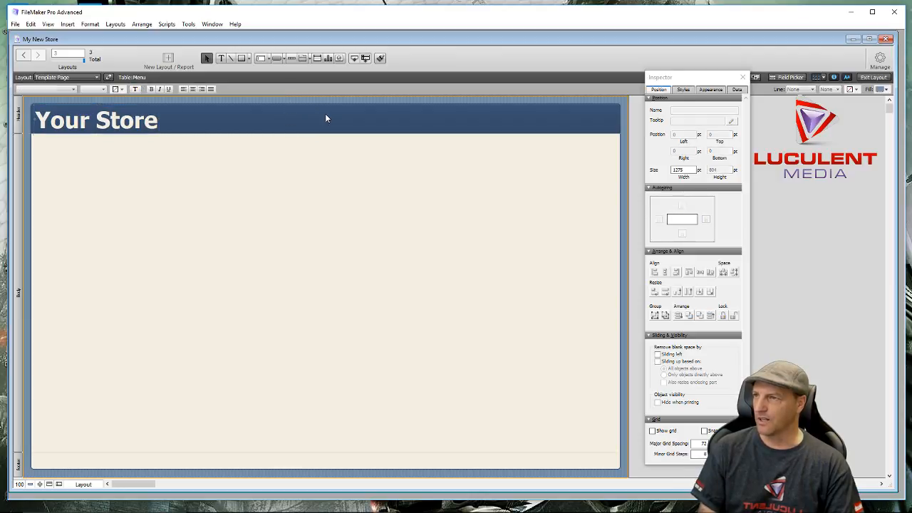
left_click(221, 60)
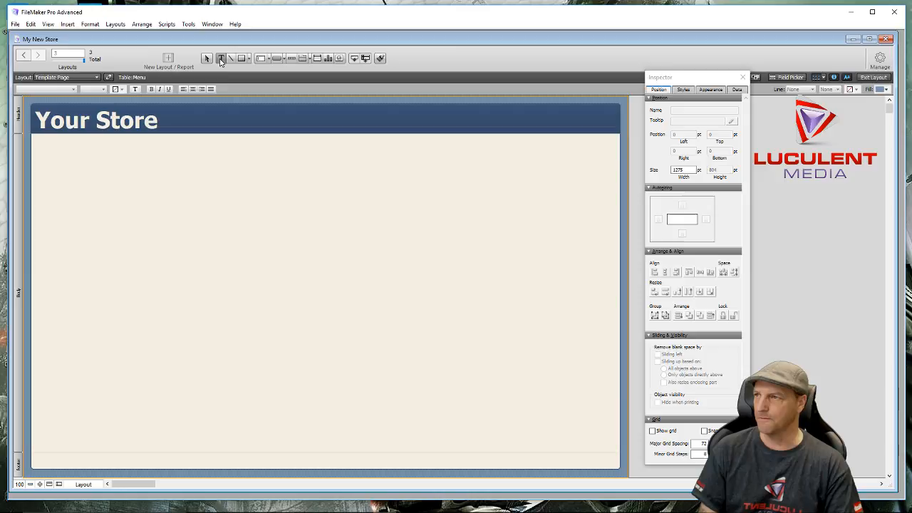
left_click(398, 117)
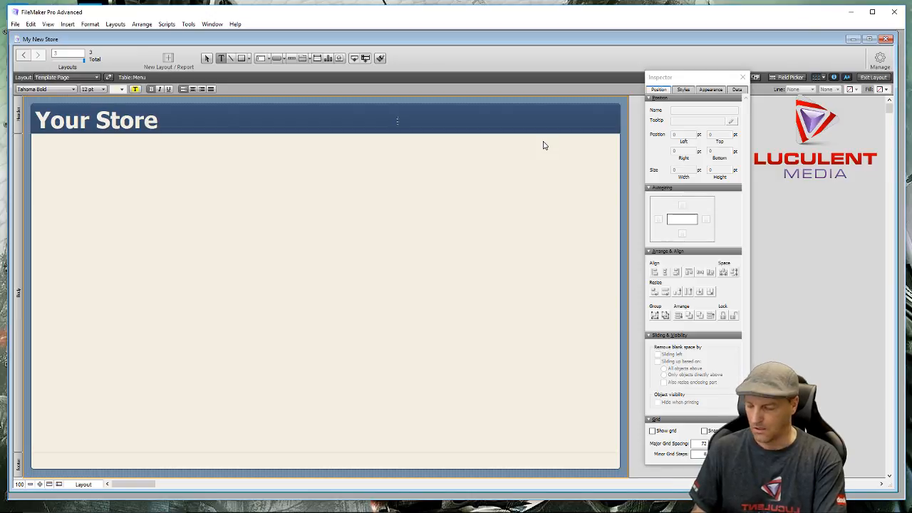
key("ctrl+m")
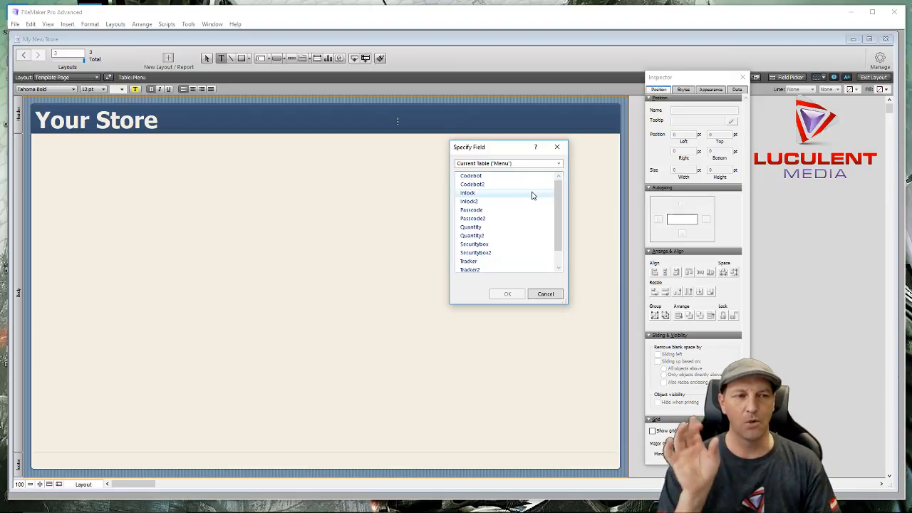
scroll(514, 201, "down", 1)
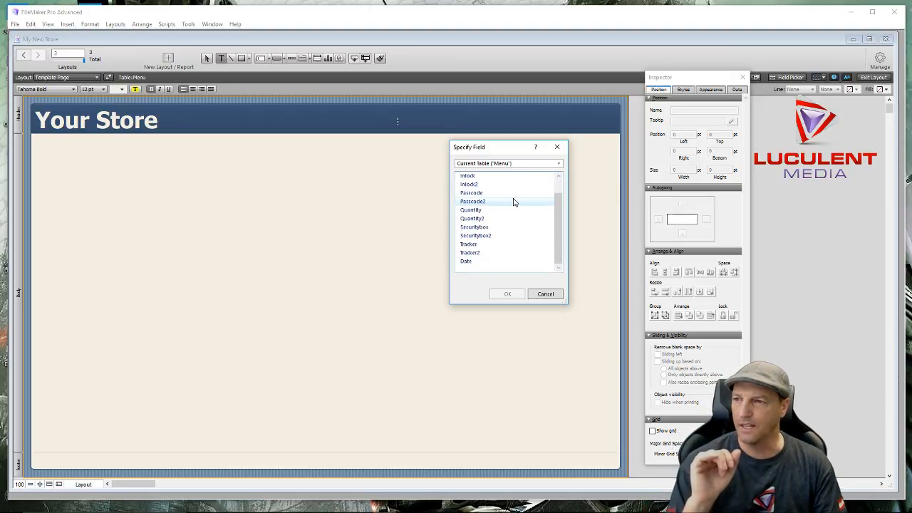
double_click(465, 262)
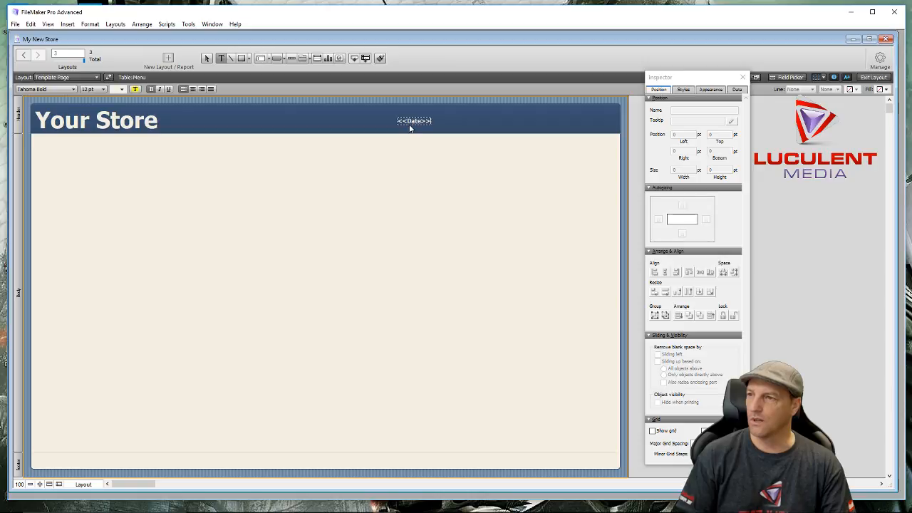
Widen the Date merge field in the header to about 166 pt and set its font size to 18 pt
left_click(407, 166)
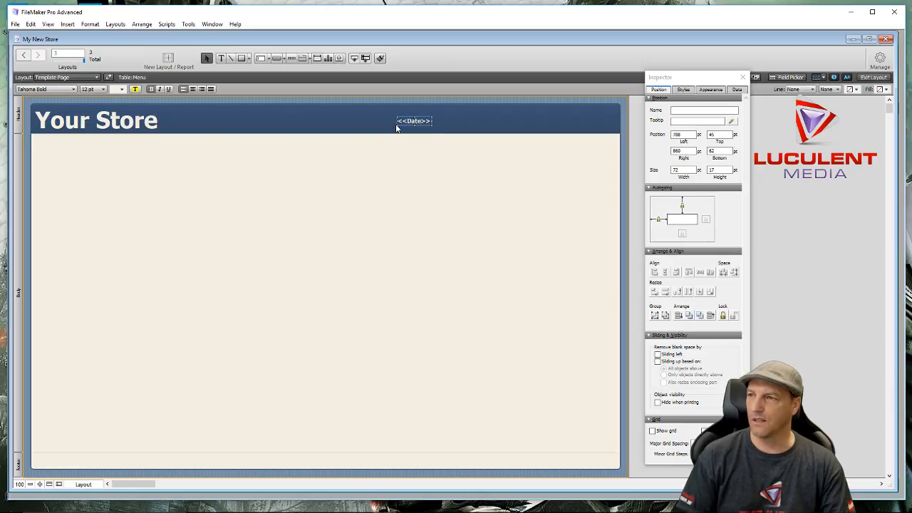
left_click_drag(392, 121, 349, 117)
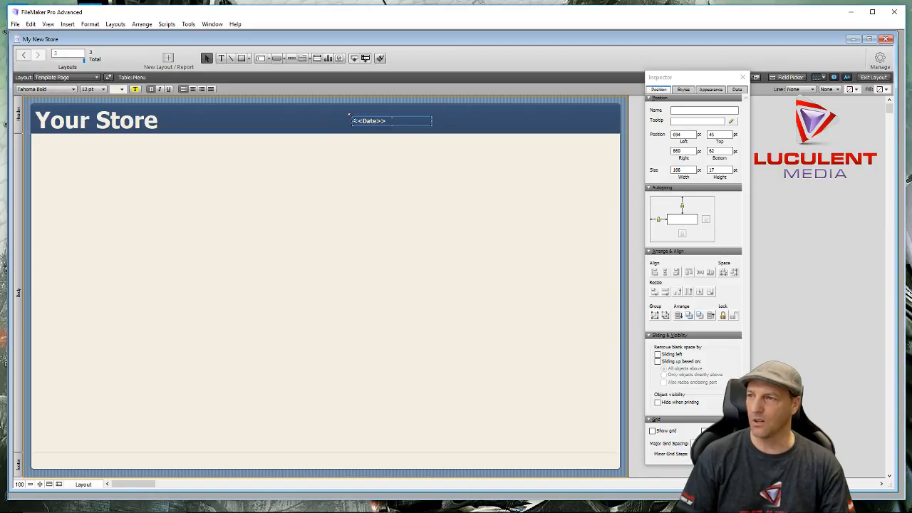
left_click(103, 89)
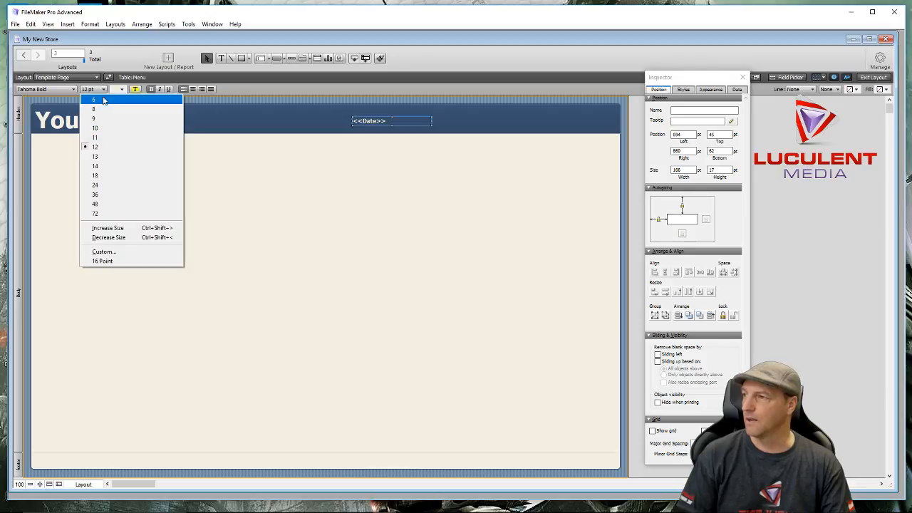
left_click(107, 176)
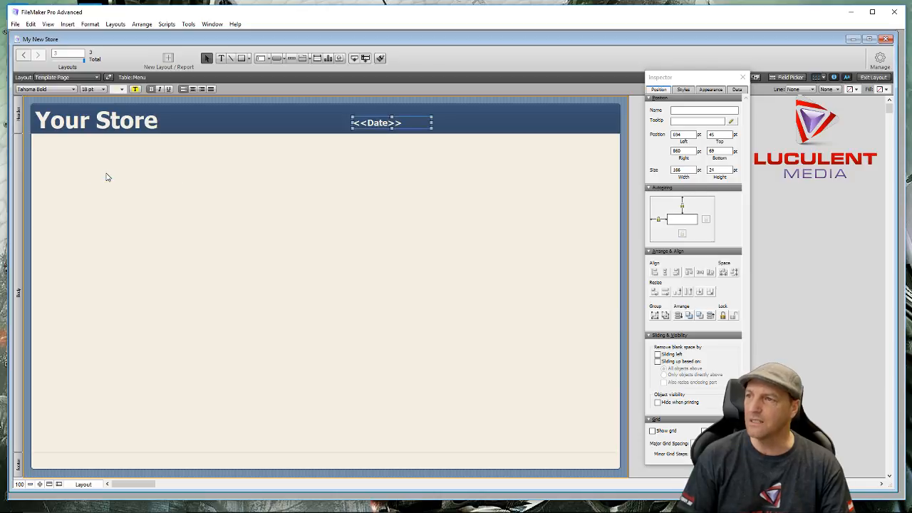
Color the Date merge field's text light blue and right-align it
left_click(122, 89)
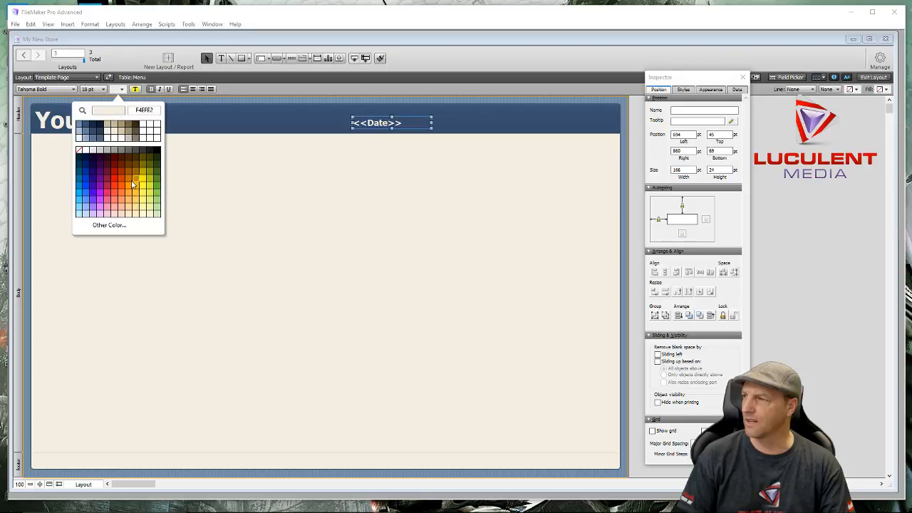
left_click(80, 211)
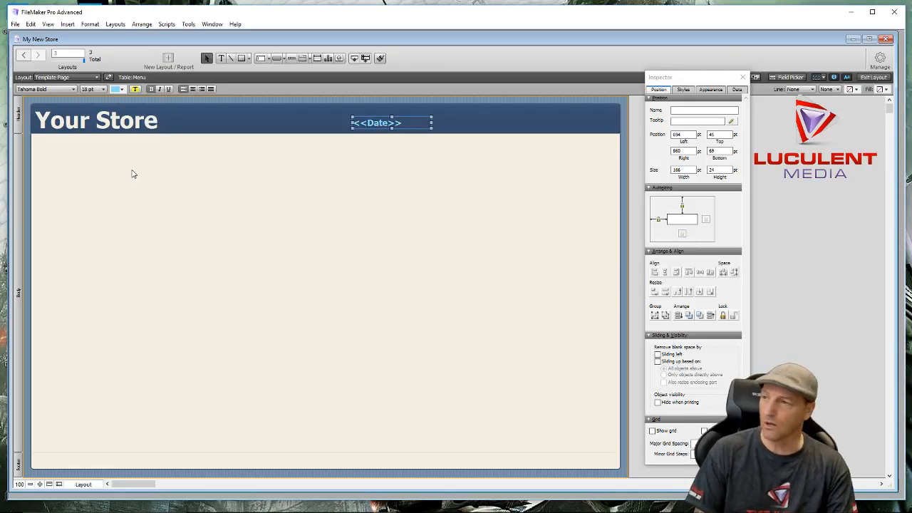
left_click(203, 89)
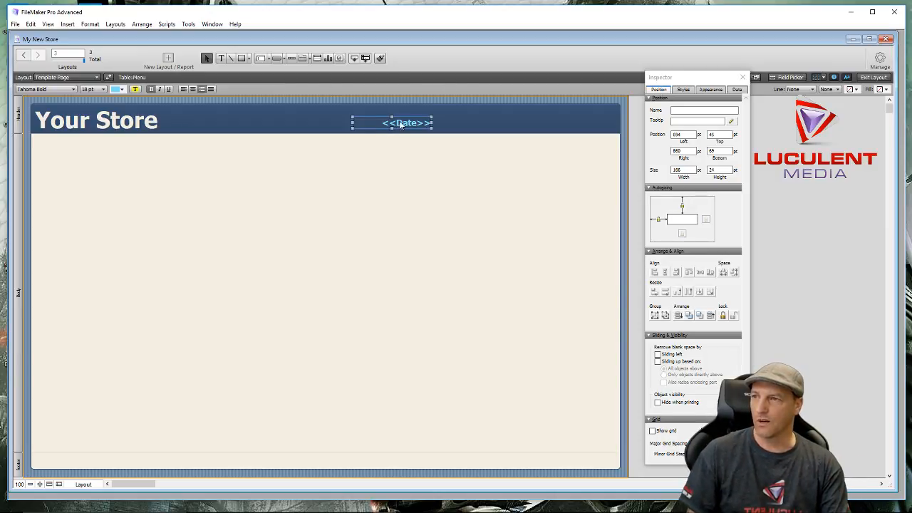
Move the Date merge field toward the right part of the header, at about x 901 pt and y 28 pt
left_click_drag(401, 124, 567, 116)
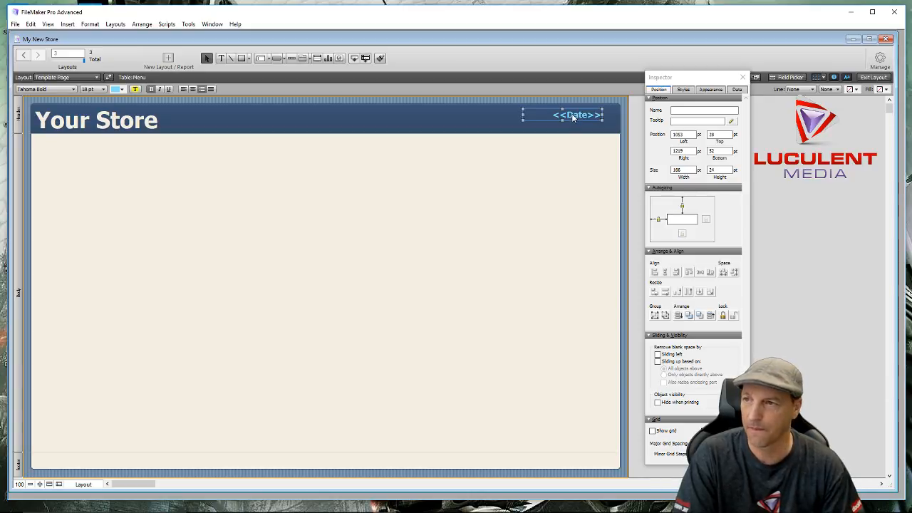
left_click_drag(573, 118, 500, 118)
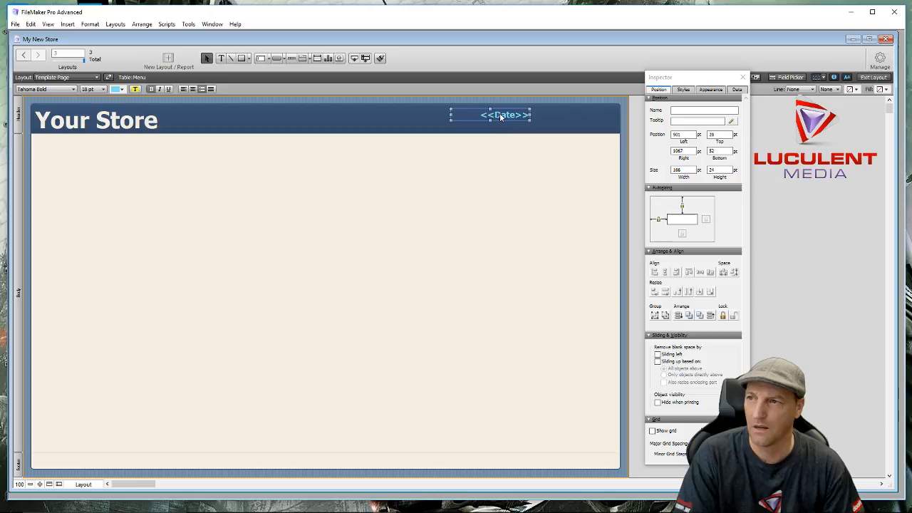
left_click(524, 160)
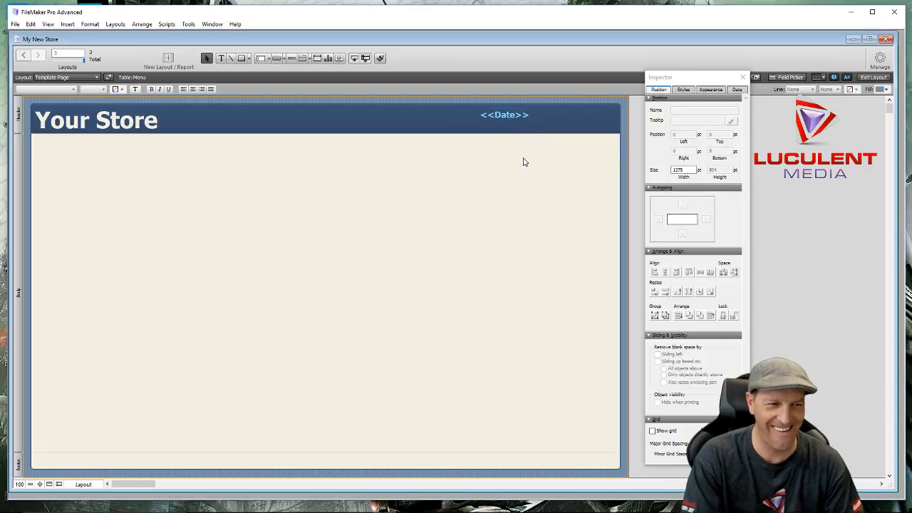
mouse_move(610, 509)
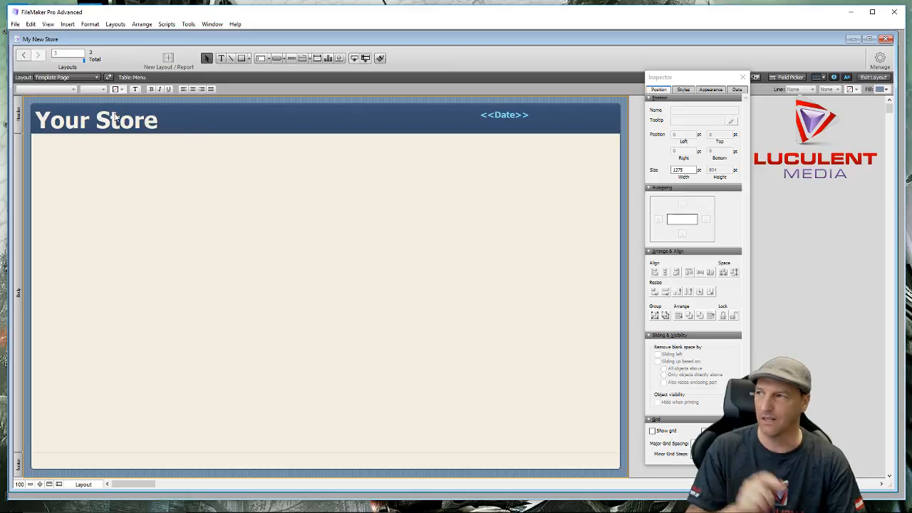
left_click(20, 123)
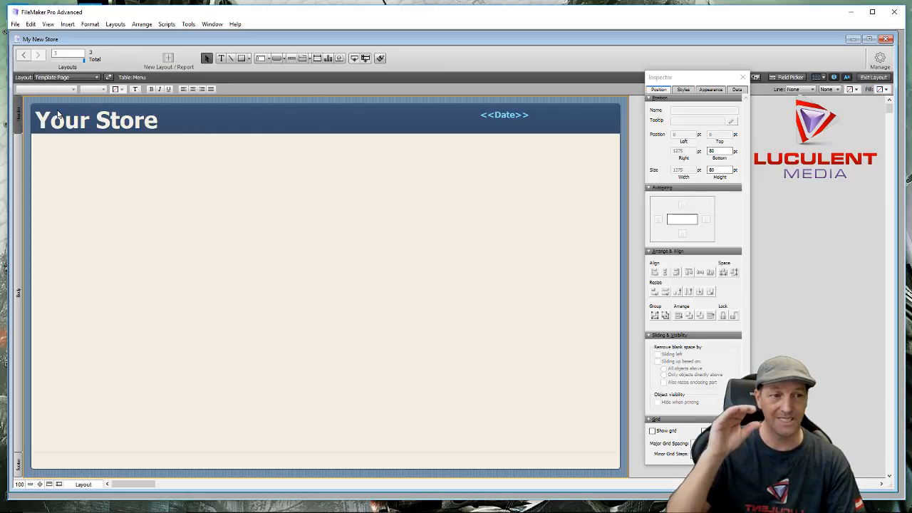
left_click(19, 204)
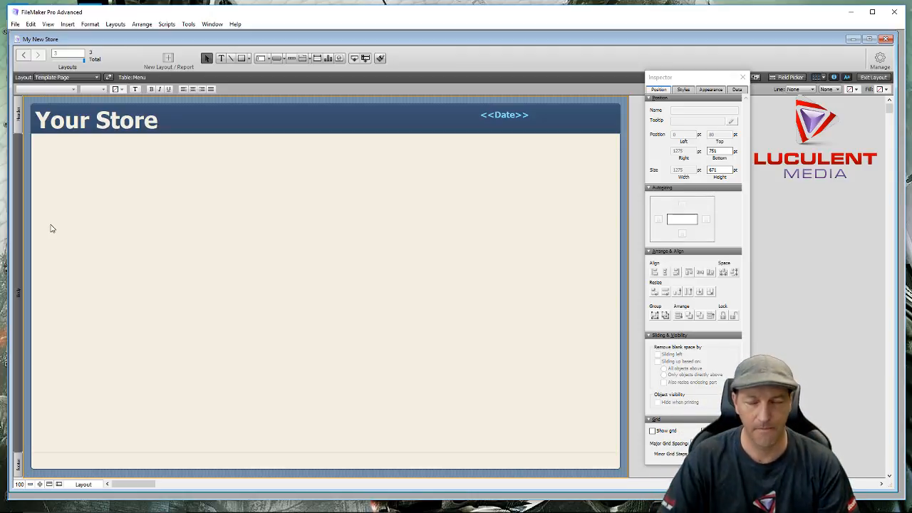
left_click(224, 125)
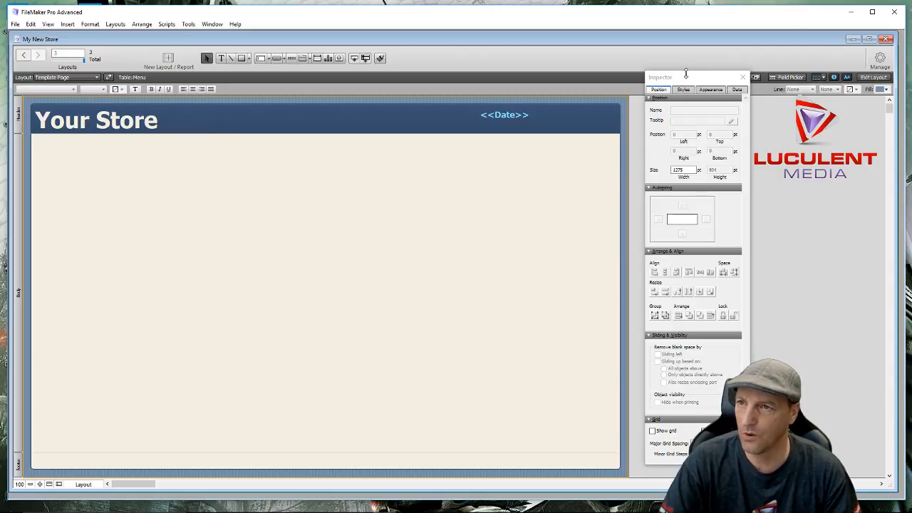
Place the Menu table's Codebot field mid-header without a label, with Inlock directly below it, and widen both fields to about 141 pt
left_click_drag(697, 81, 772, 111)
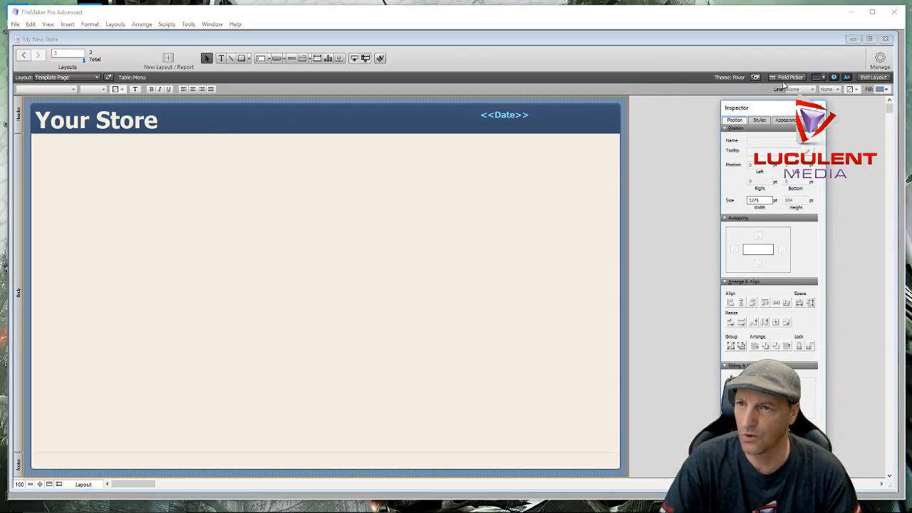
left_click(789, 79)
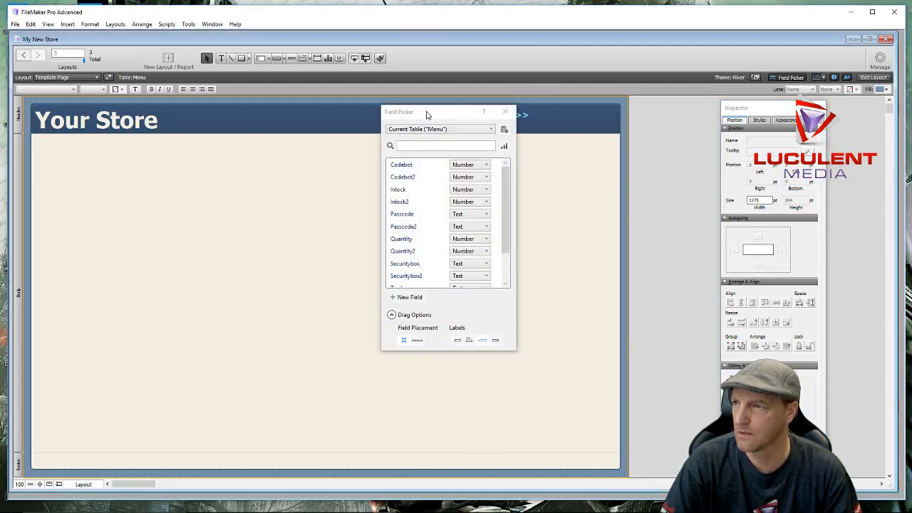
left_click_drag(441, 114, 597, 109)
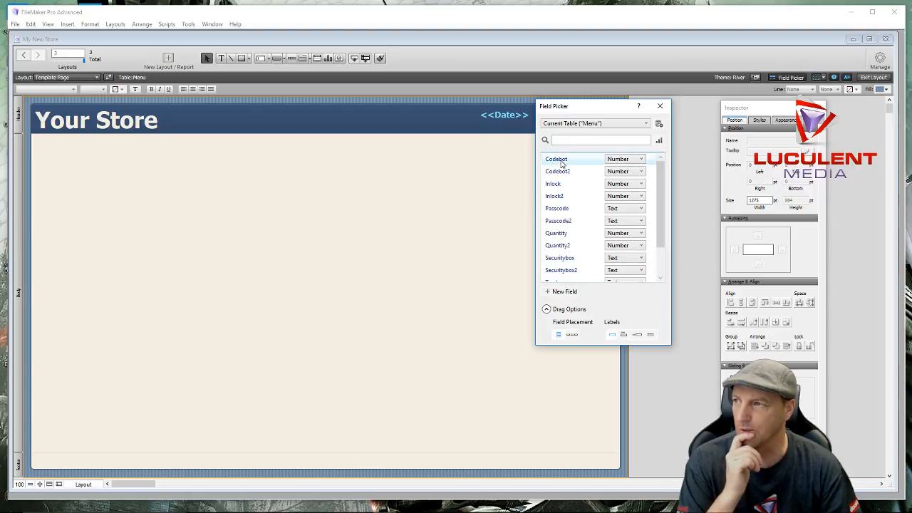
left_click_drag(561, 163, 286, 114)
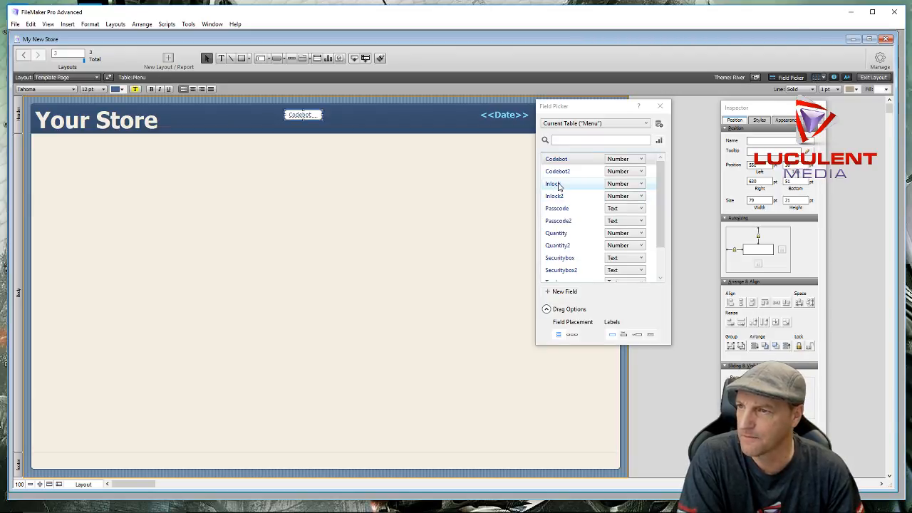
left_click_drag(555, 184, 287, 126)
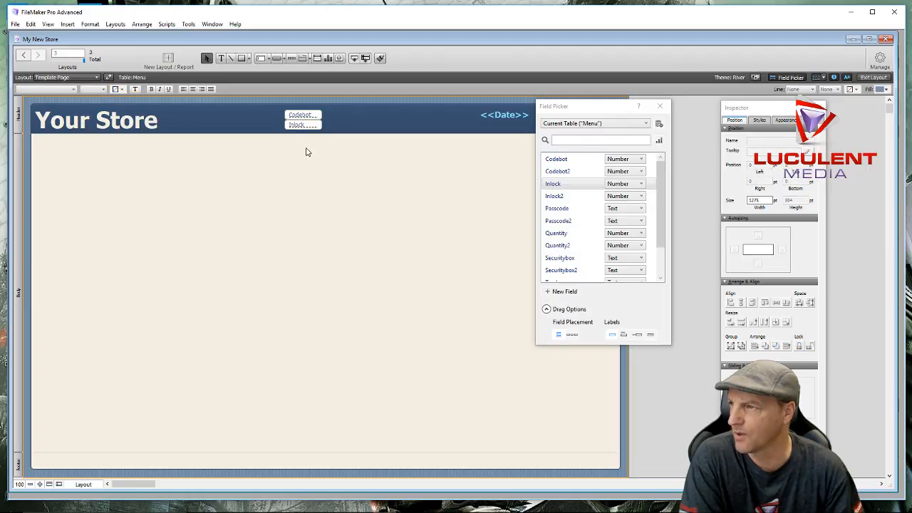
left_click_drag(306, 148, 351, 116)
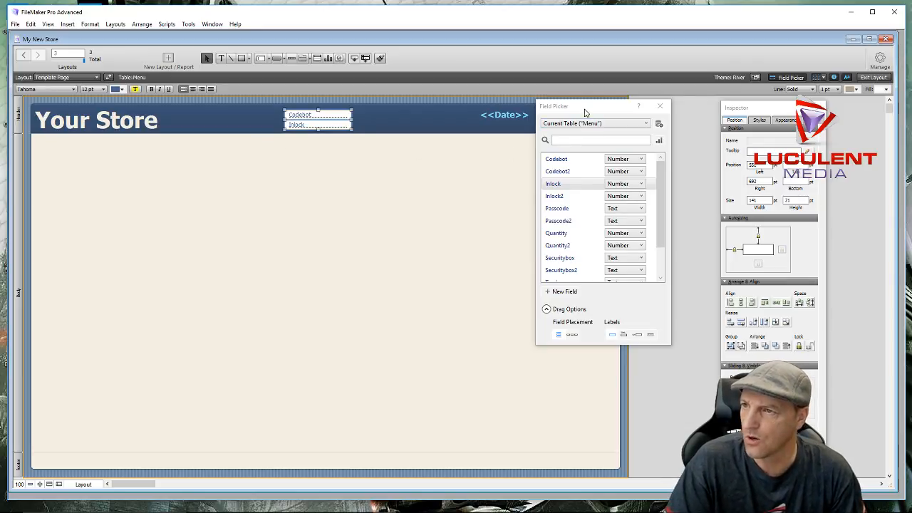
Place the Passcode field below the Date merge field, about 253 pt wide at x 814 pt and y 51 pt, and close the Field Picker
left_click_drag(598, 110, 115, 85)
left_click(280, 202)
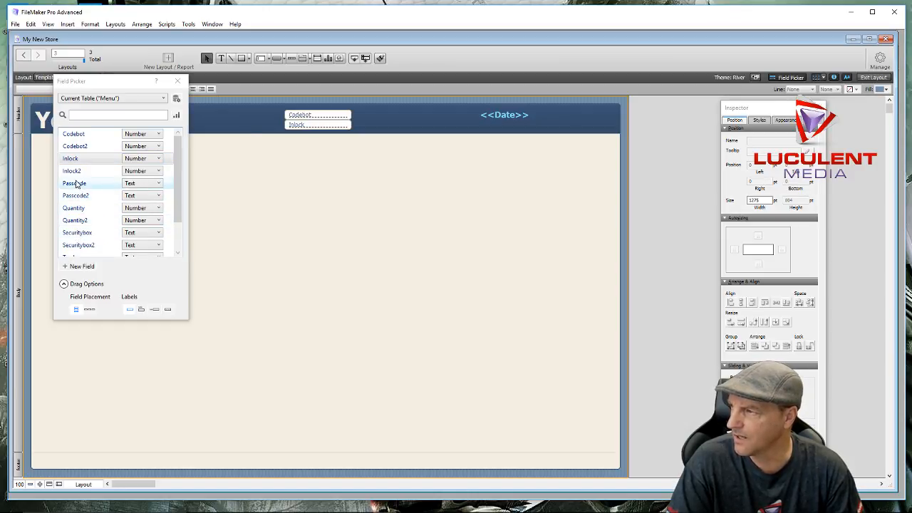
mouse_move(177, 175)
left_mouse_down()
mouse_move(176, 199)
mouse_move(175, 180)
left_mouse_up()
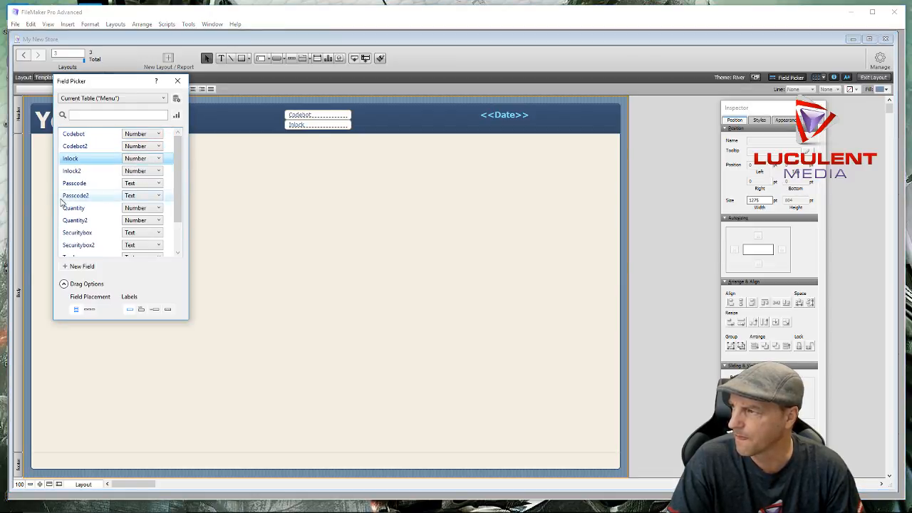
left_click_drag(69, 186, 410, 124)
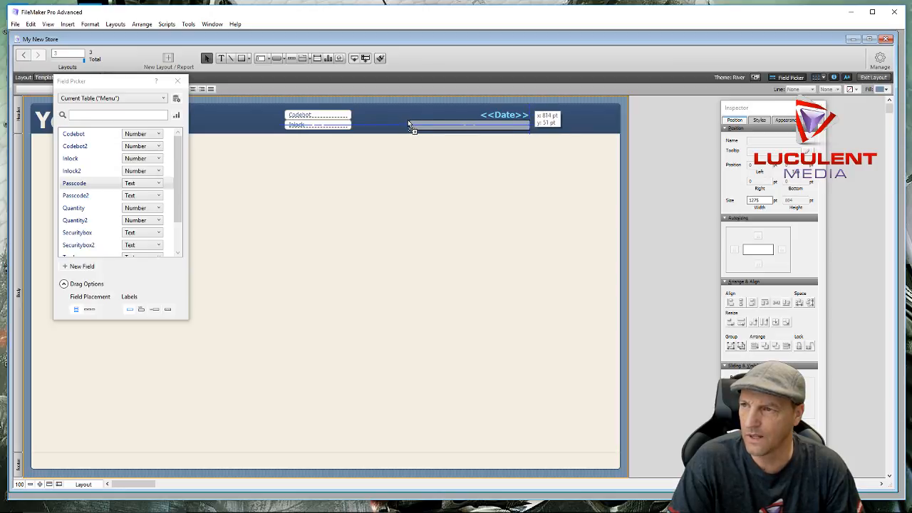
left_click_drag(409, 122, 408, 123)
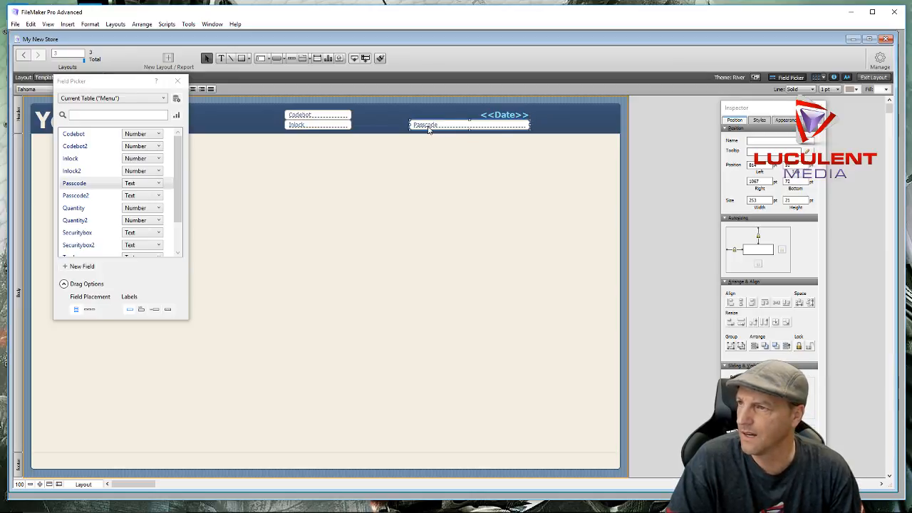
left_click(177, 81)
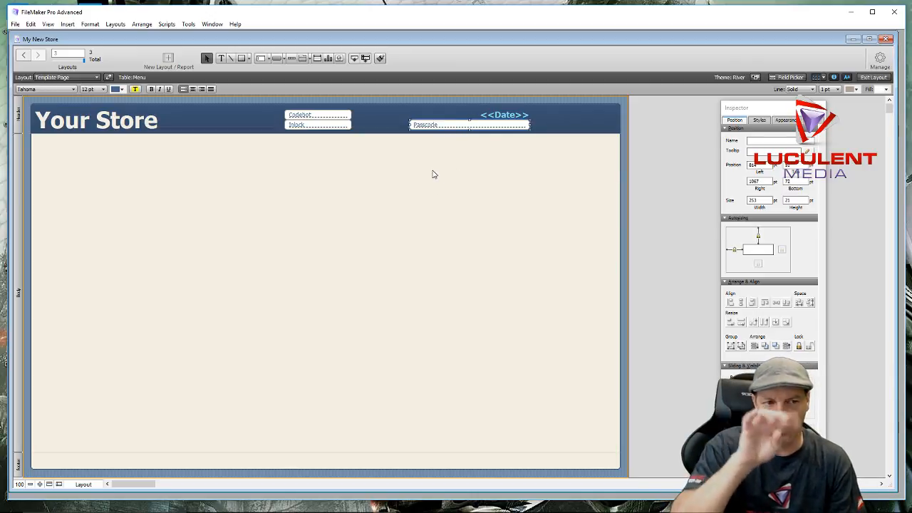
Enlarge the Passcode field's text, trying 14 pt and settling on a font size of 18 pt
left_click(103, 90)
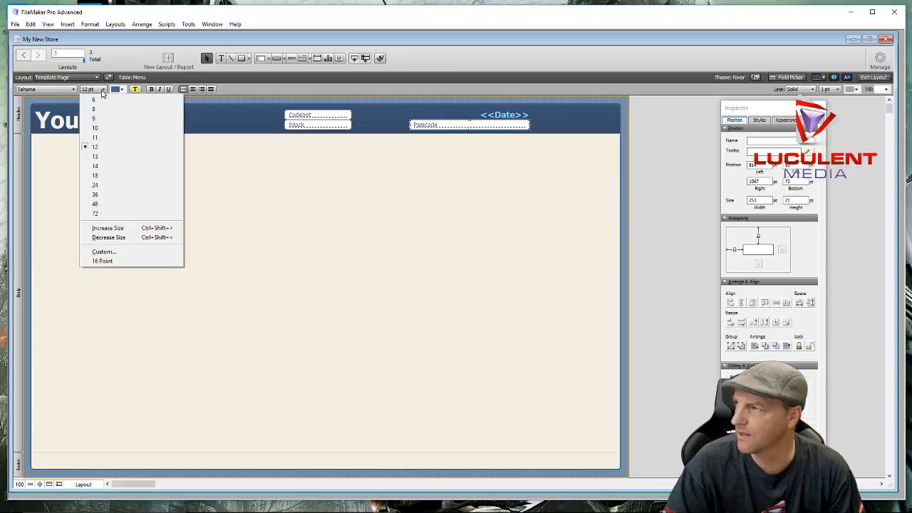
left_click(103, 166)
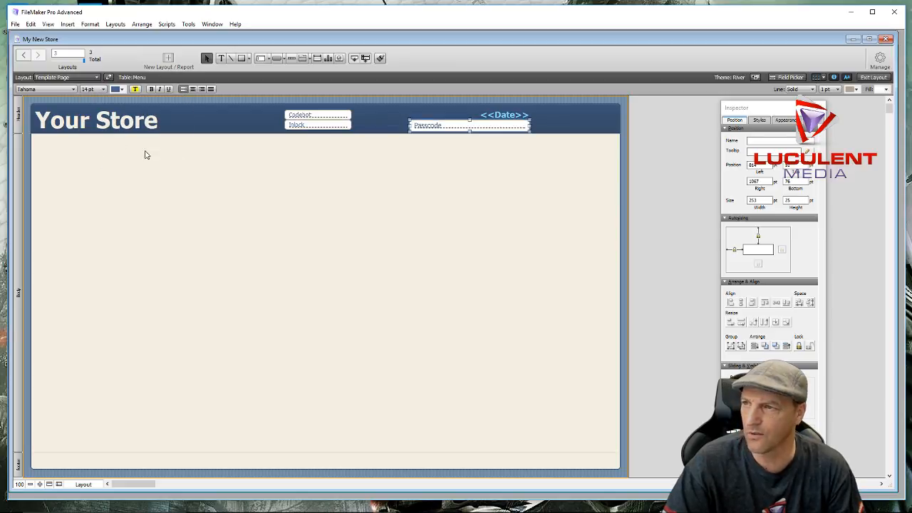
left_click(104, 89)
left_click(107, 176)
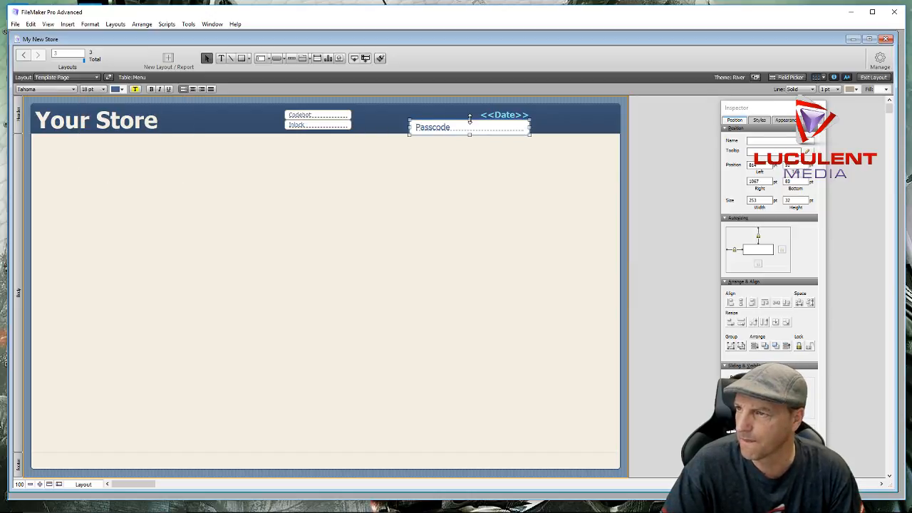
Nudge the Date merge field up to about y 21 pt in the header
left_click(503, 117)
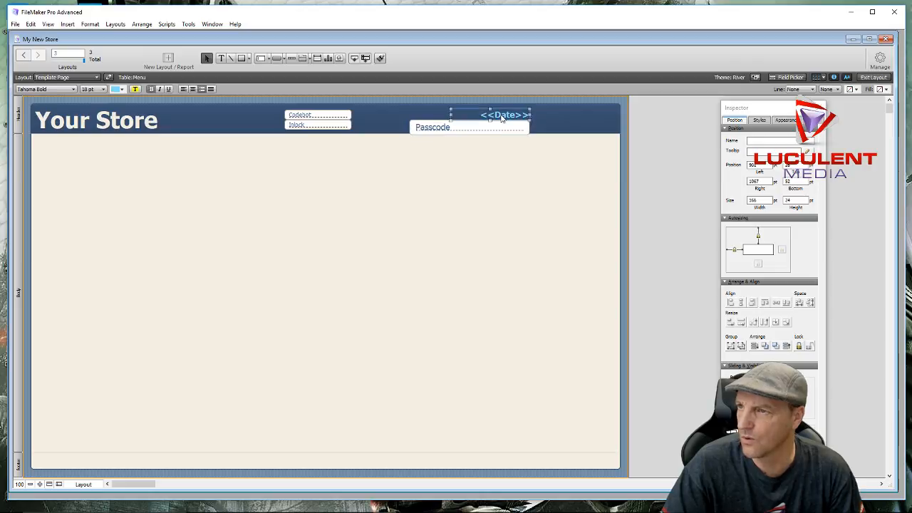
key("Up")
key("Up")
key("Up")
key("Up")
key("Up")
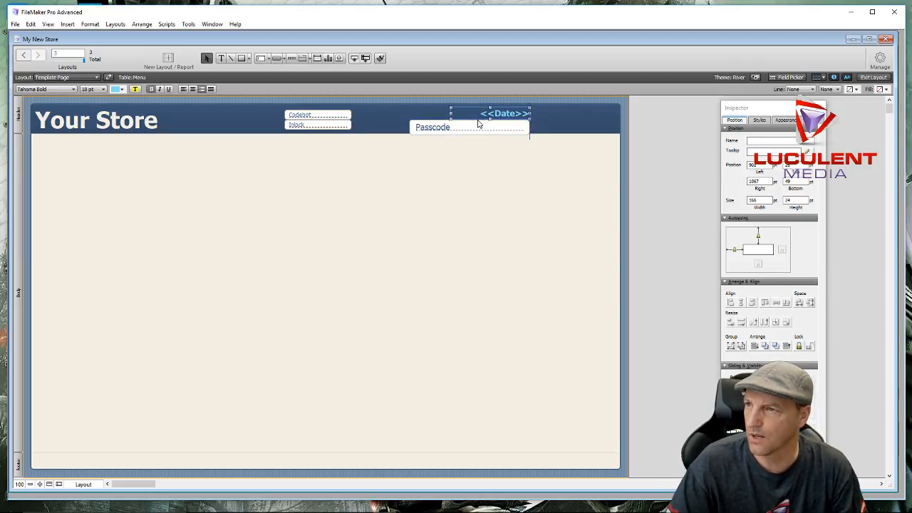
key("Up")
key("Up")
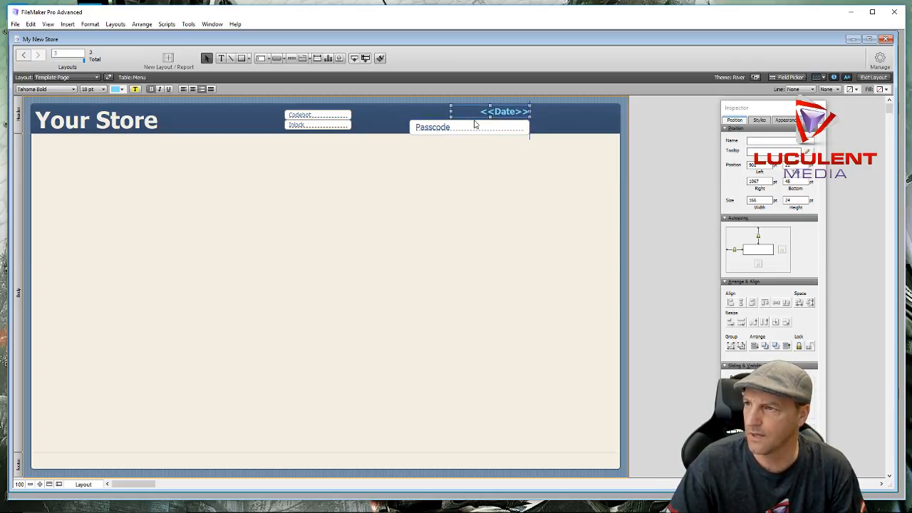
Nudge the Passcode field up to about y 43 pt, just beneath the Date merge field
left_click(434, 128)
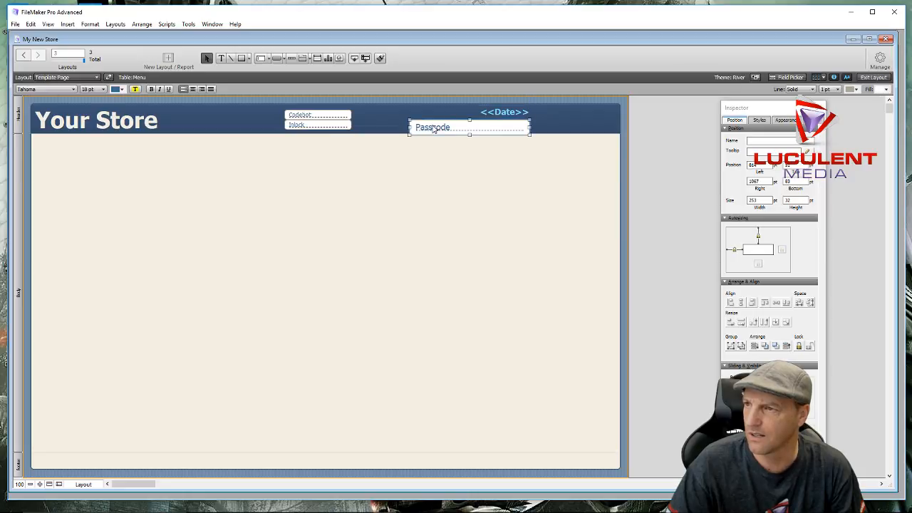
key("Up")
key("Up")
key("Up")
key("Up")
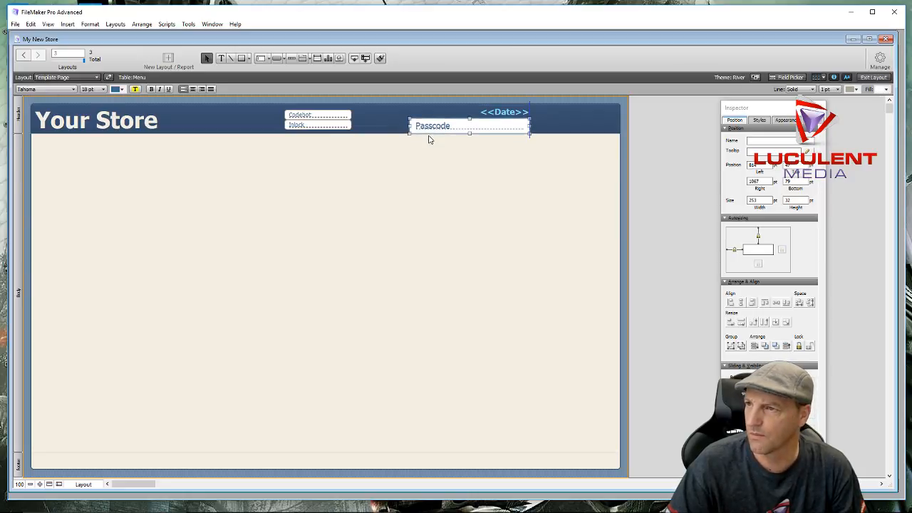
key("Up")
key("Up")
key("Up")
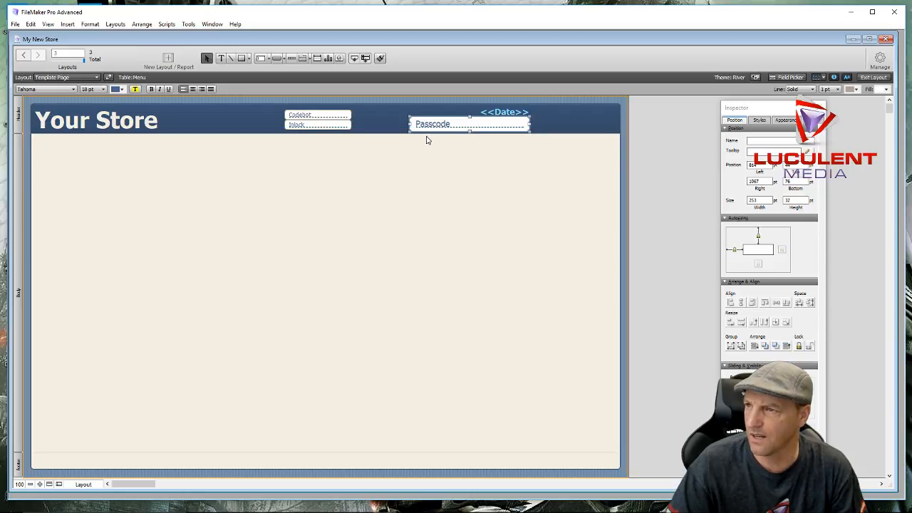
key("Up")
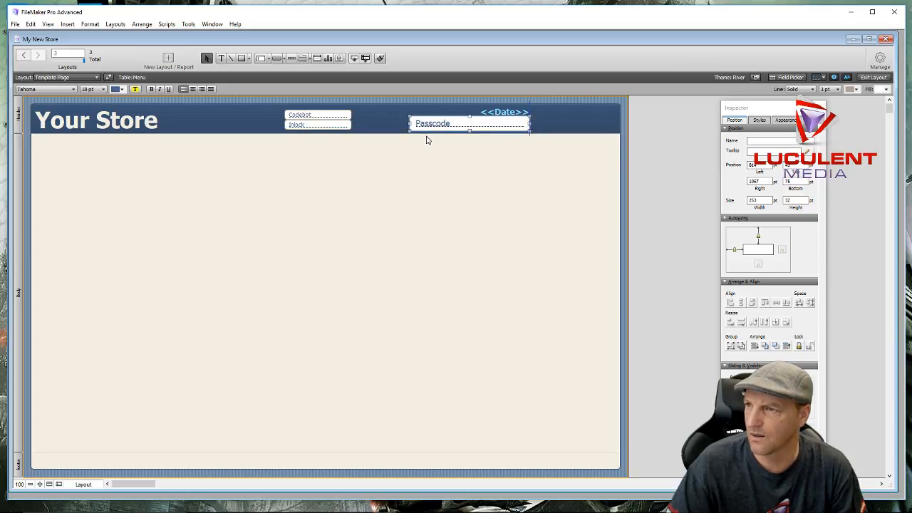
Right-align the Passcode field's text and narrow the field from its left edge to about 193 pt wide
left_click(379, 111)
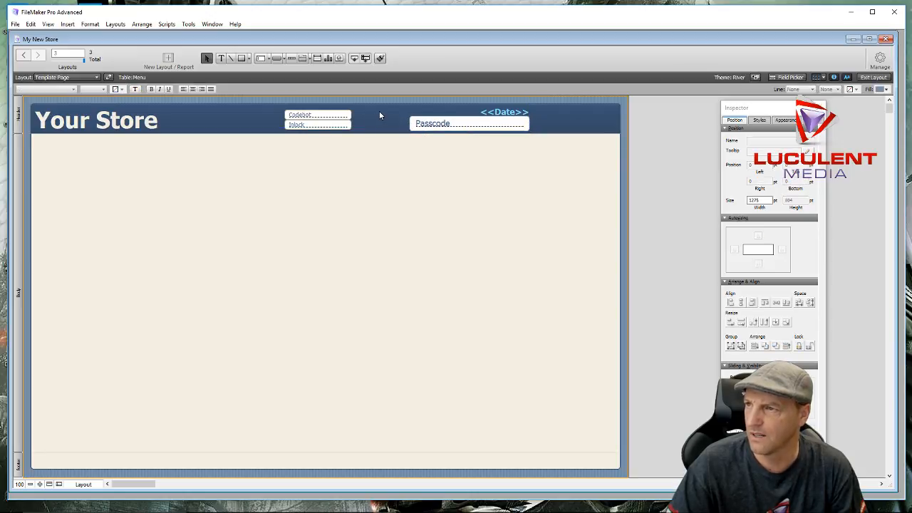
left_click(470, 127)
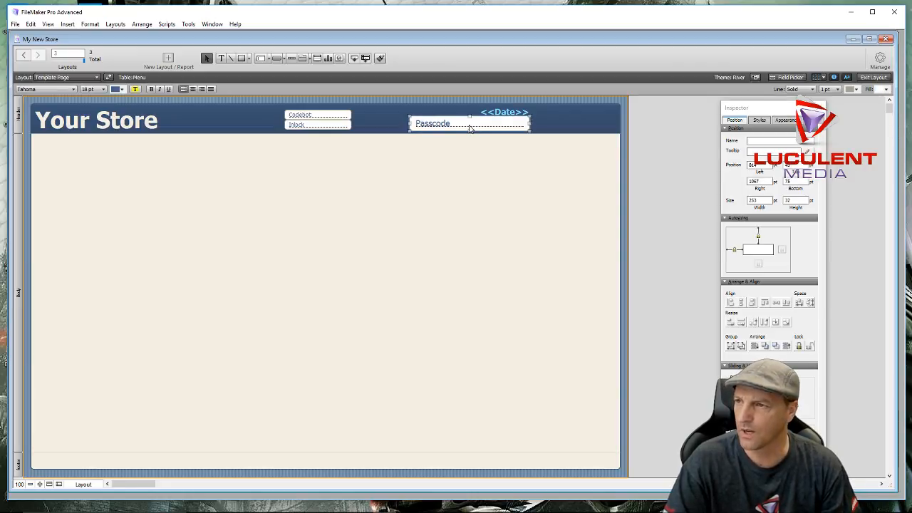
left_click(202, 89)
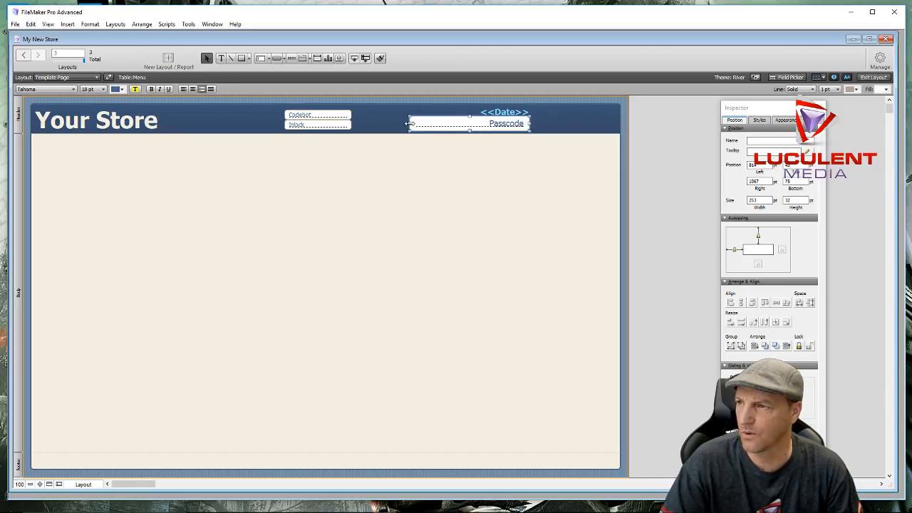
left_click_drag(410, 123, 439, 124)
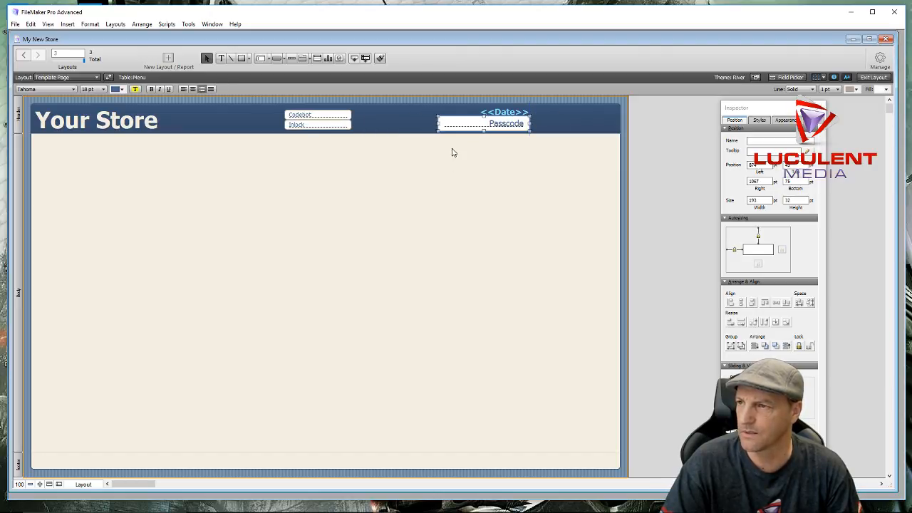
left_click(458, 168)
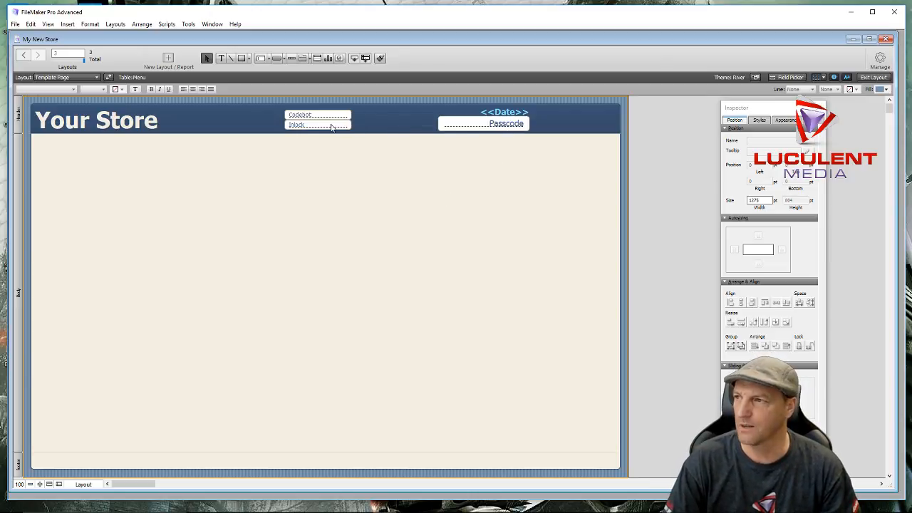
Set both the fill and the line of the Codebot and Inlock fields to None
left_click_drag(309, 153, 316, 115)
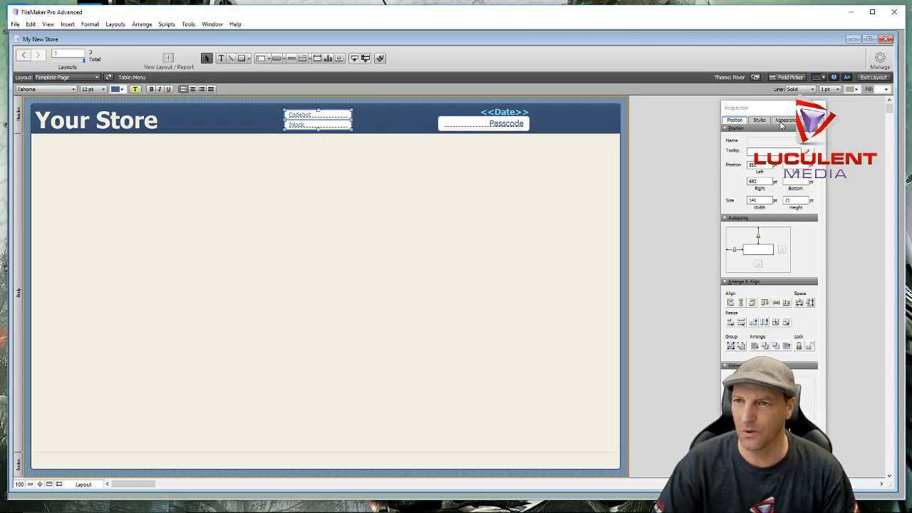
left_click(784, 120)
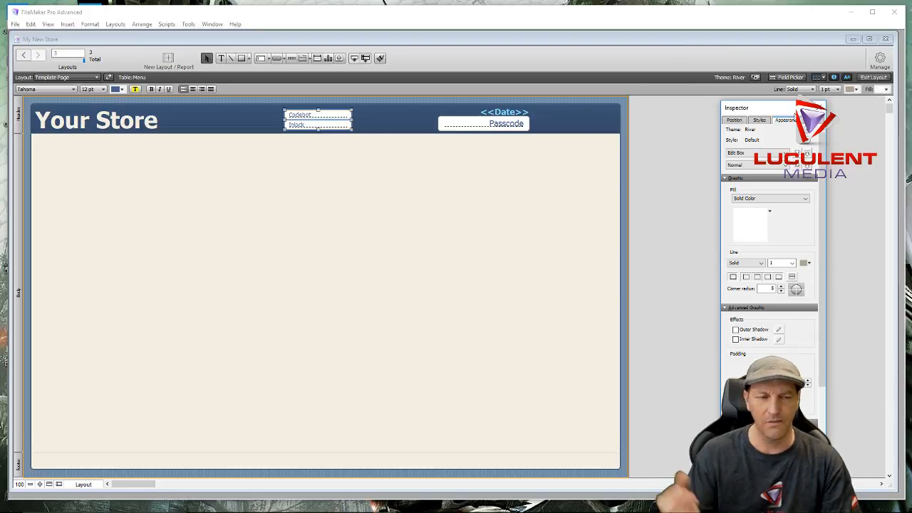
left_click(760, 200)
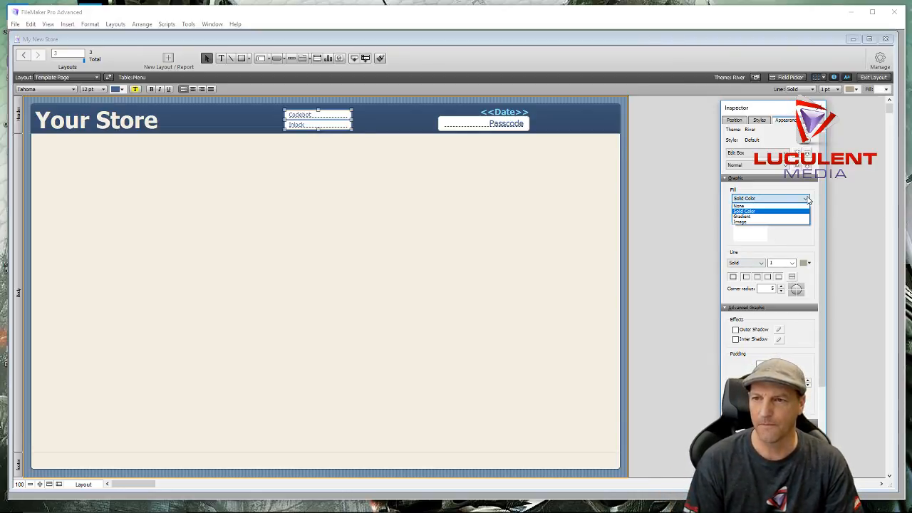
left_click(762, 206)
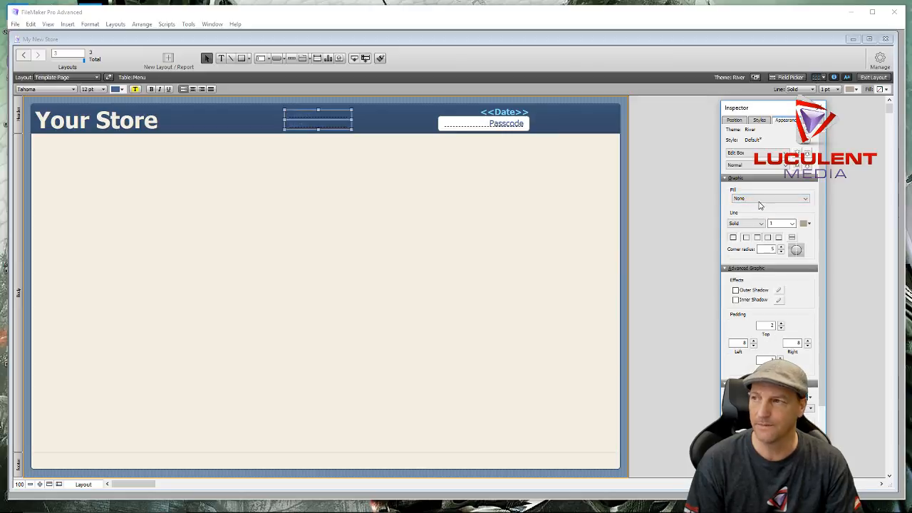
left_click(761, 224)
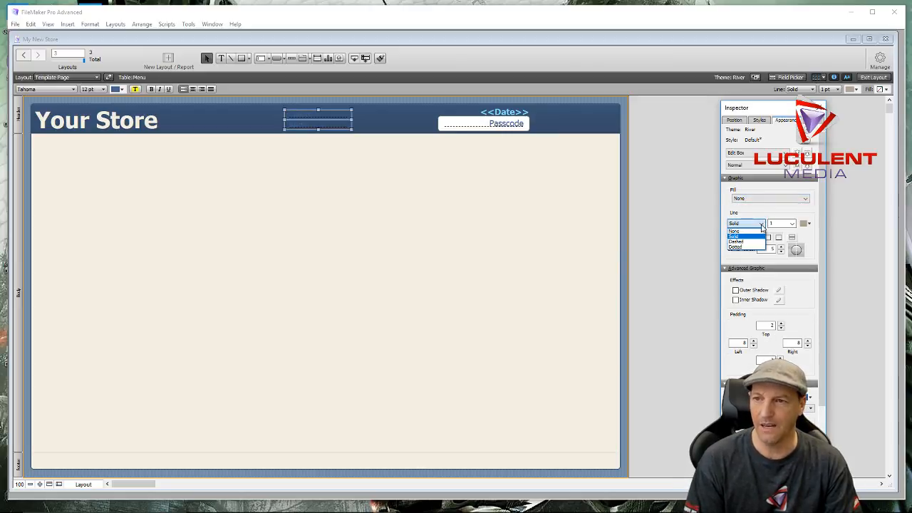
left_click(745, 231)
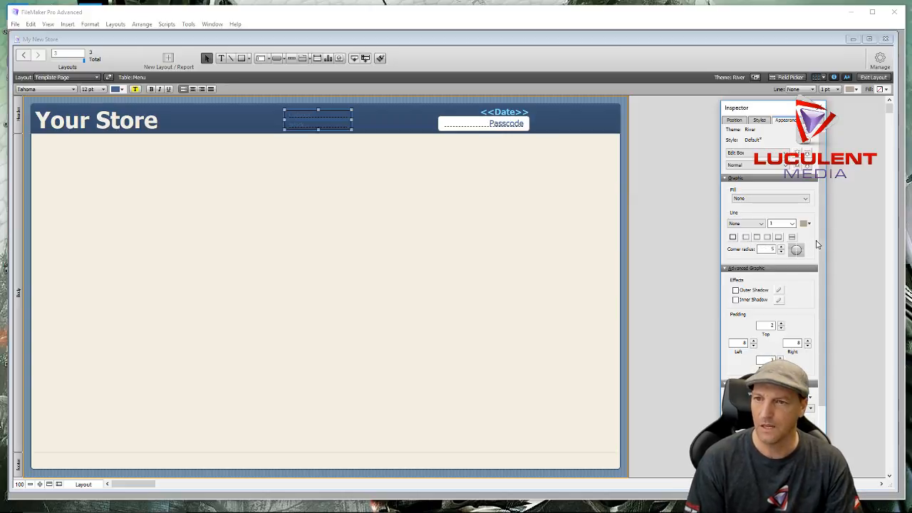
Widen the two stacked fields in the middle of the header together by extending their left edge toward the store title
scroll(824, 246, "down", 2)
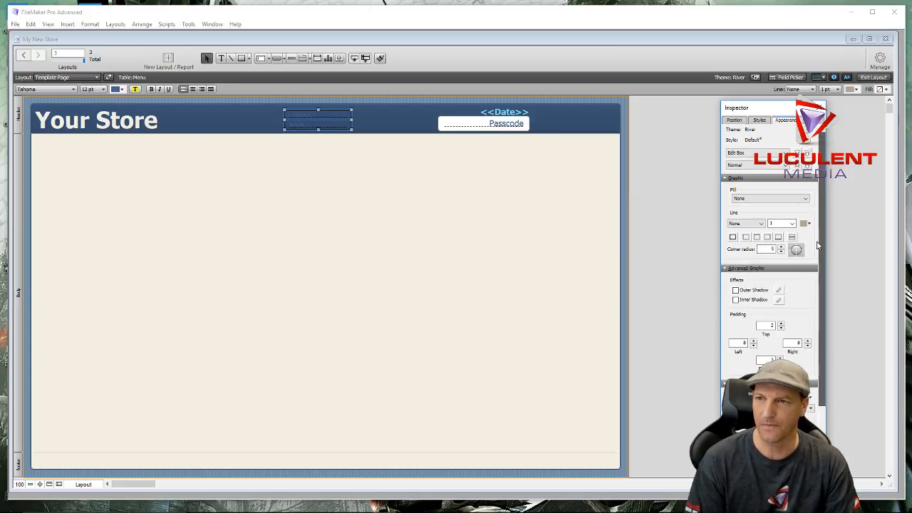
left_click_drag(828, 268, 822, 335)
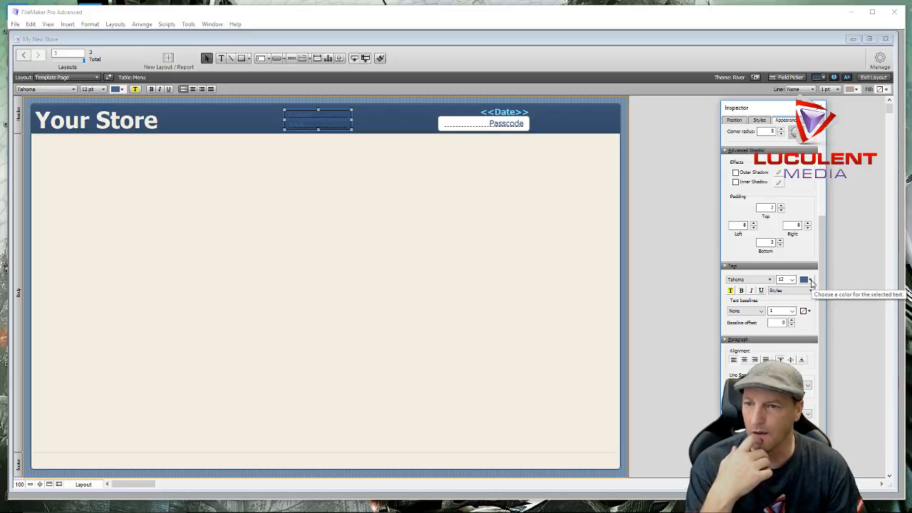
left_click(301, 150)
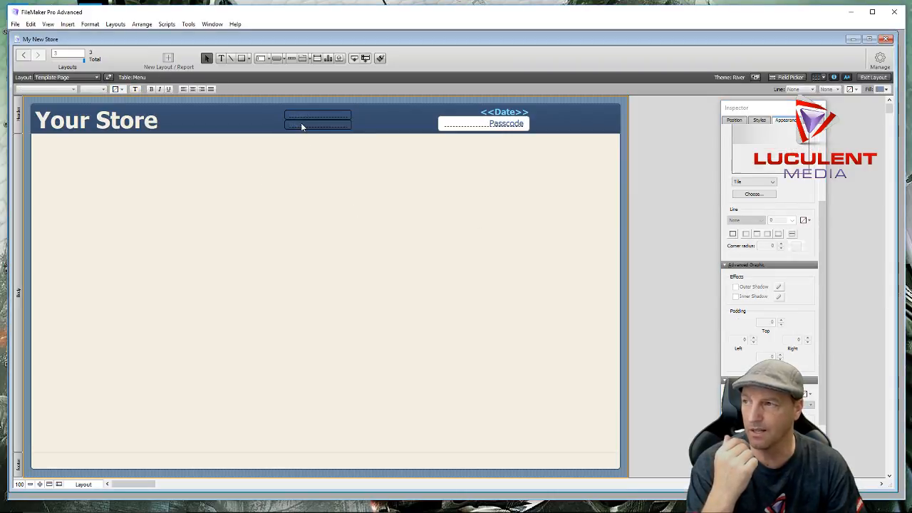
left_click(302, 126)
left_click(304, 150)
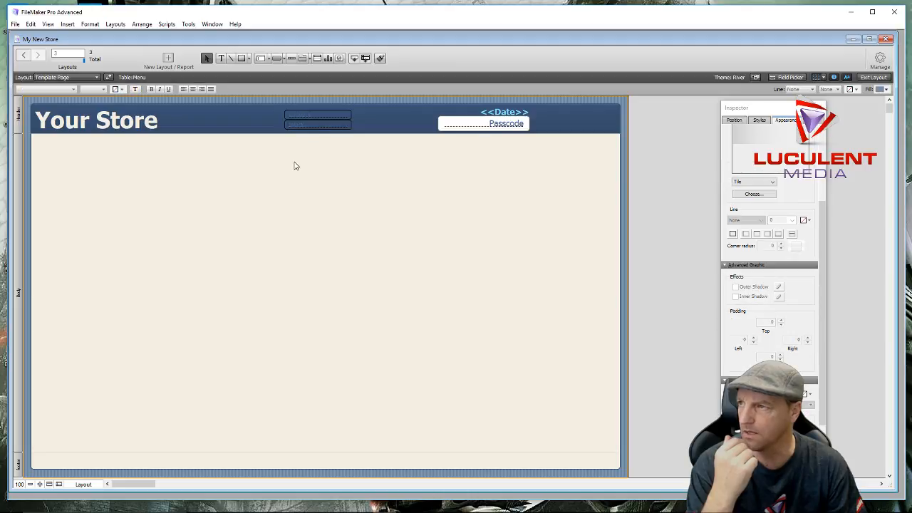
left_click_drag(279, 143, 360, 105)
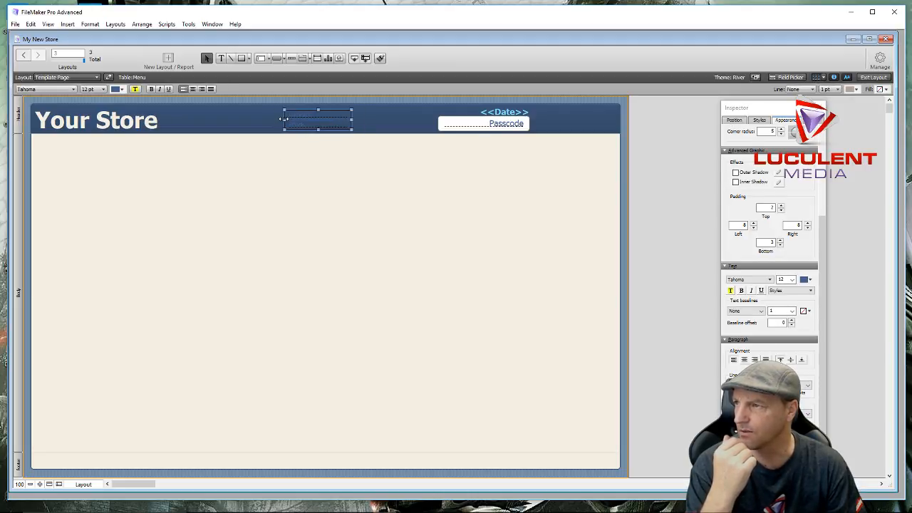
left_click_drag(284, 119, 265, 119)
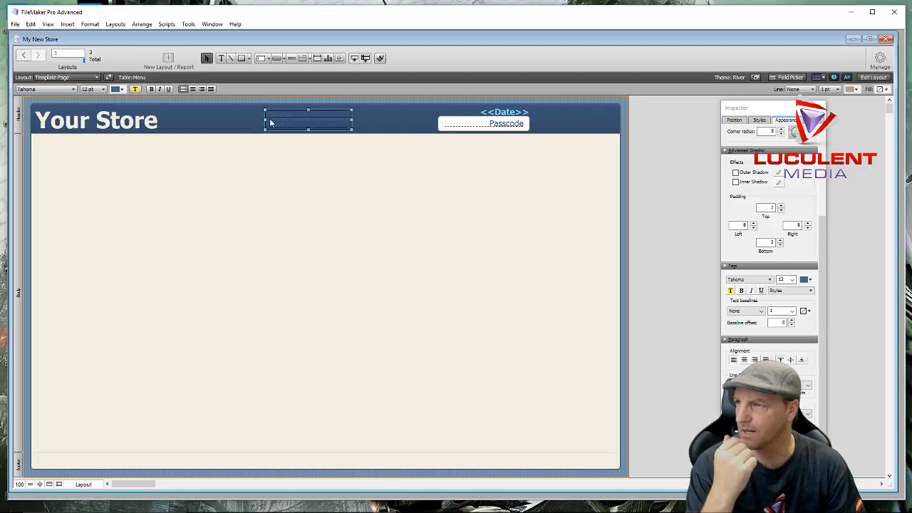
left_click(335, 179)
left_click(318, 128)
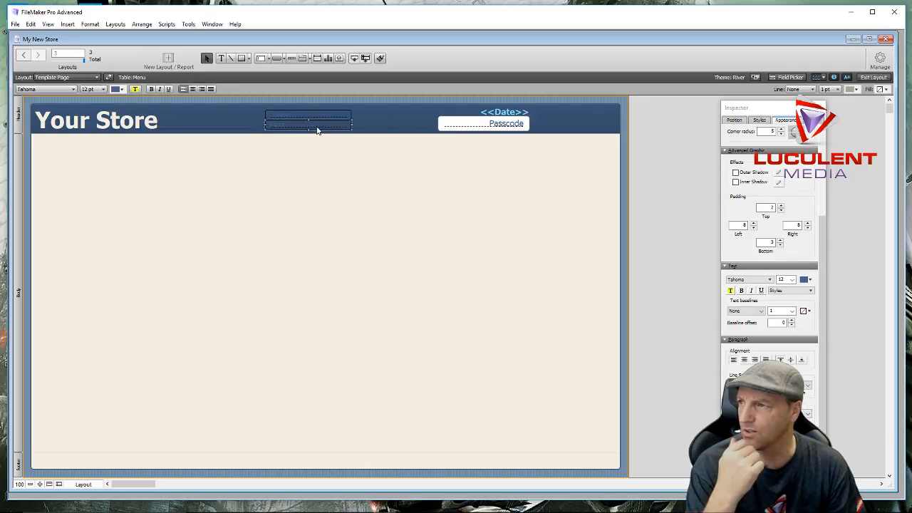
left_click(285, 165)
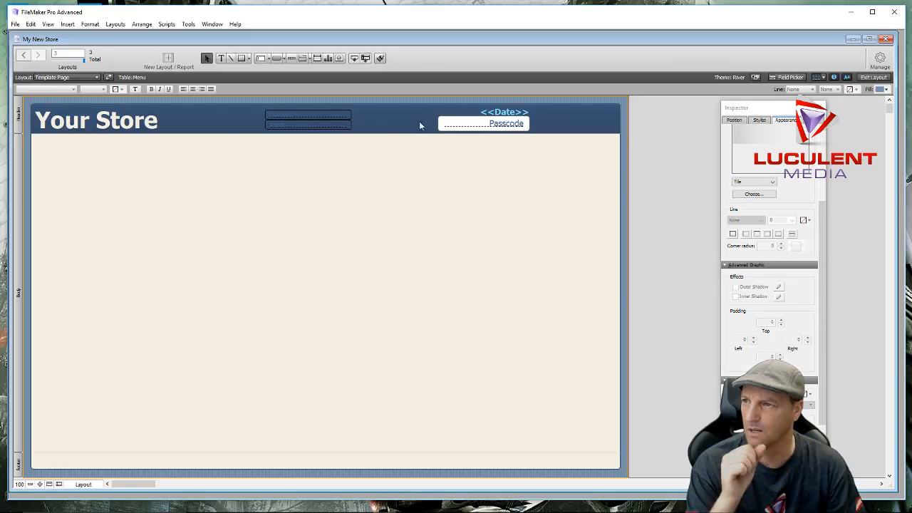
Remove the fill and the border line from the Passcode field in the header by setting both to None
left_click(469, 125)
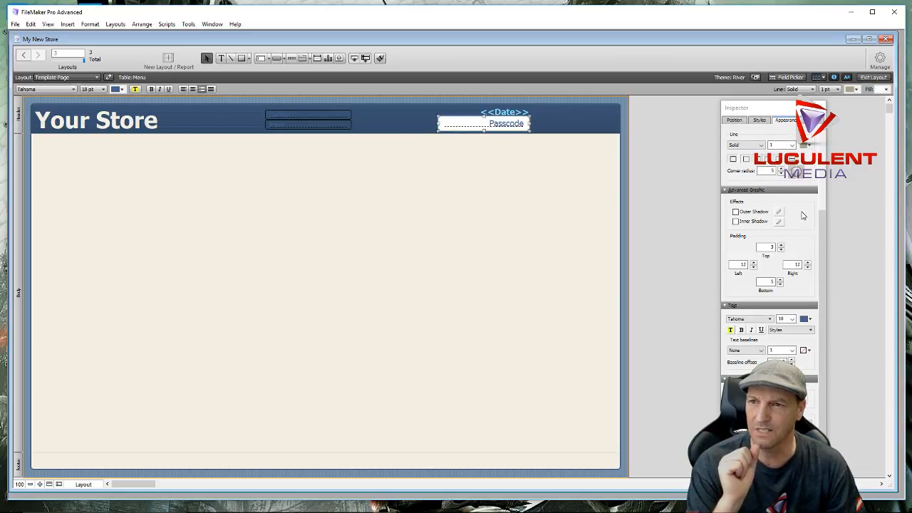
scroll(803, 216, "up", 2)
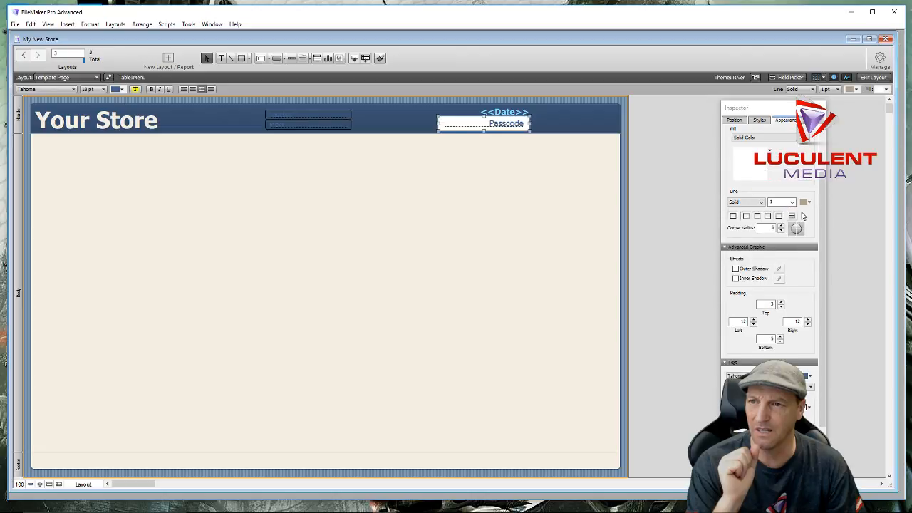
left_click(805, 140)
left_click(777, 145)
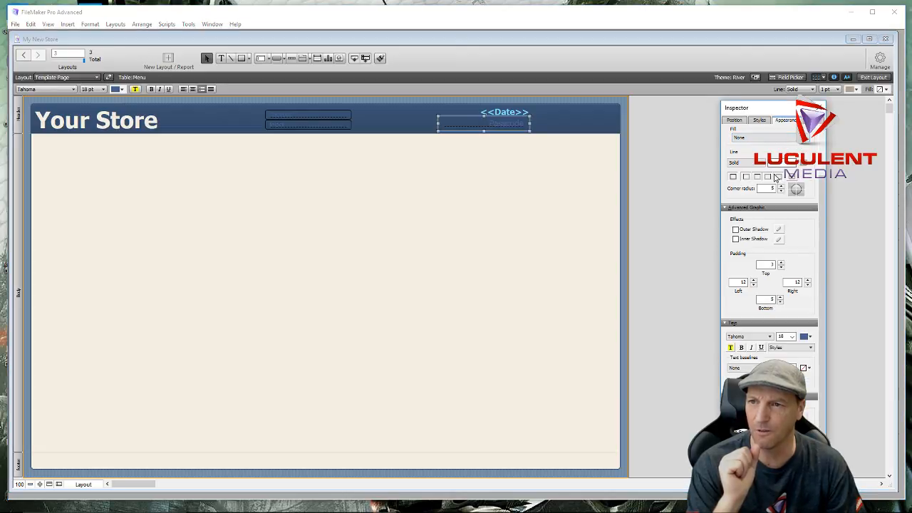
left_click(761, 164)
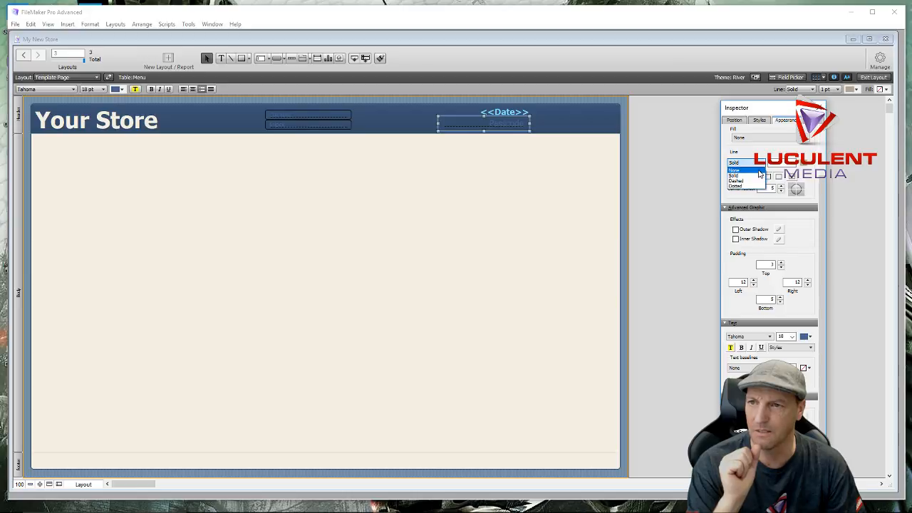
left_click(759, 171)
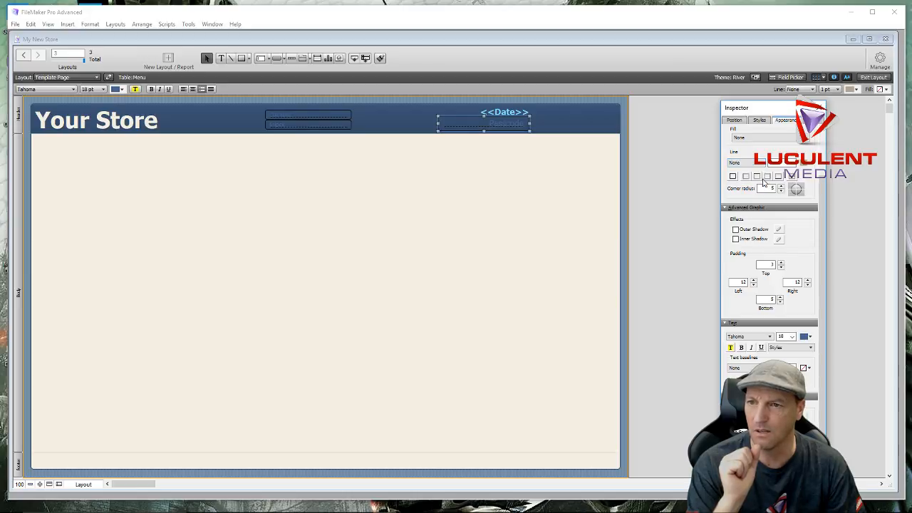
Change the Passcode field's text color to light yellow
left_click(811, 338)
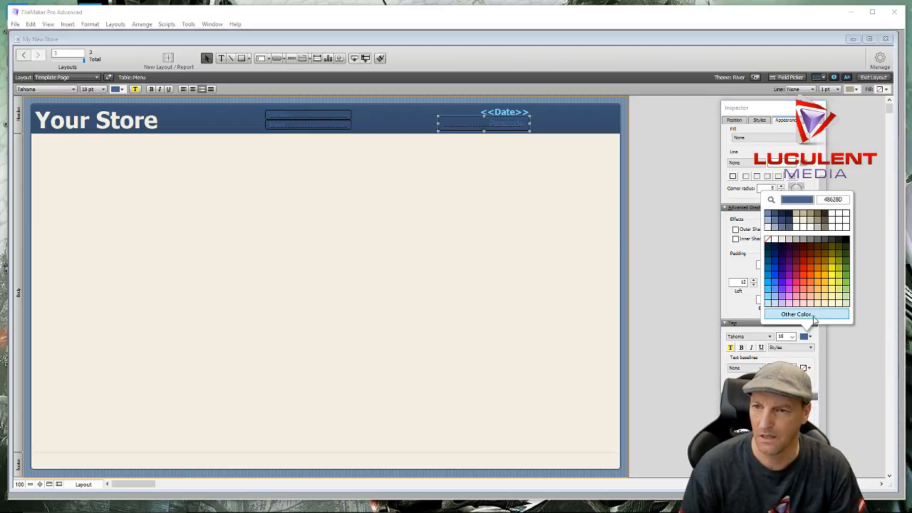
left_click(833, 292)
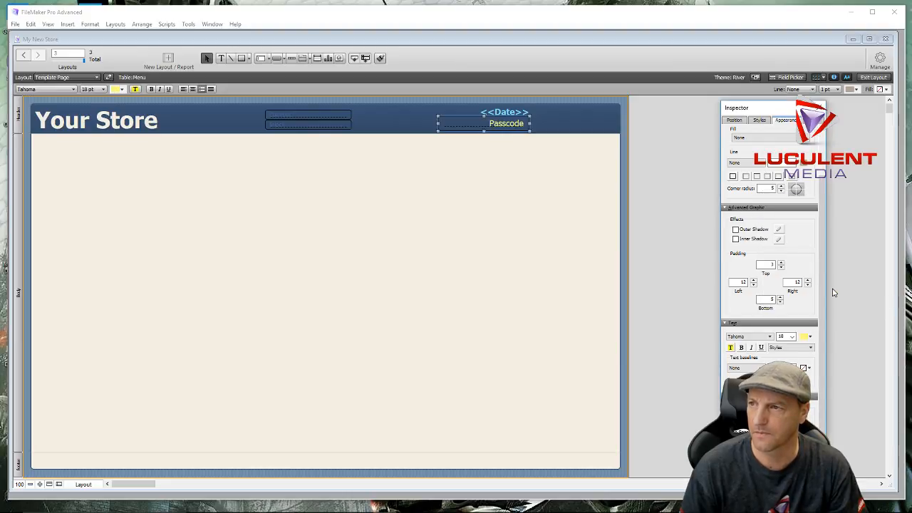
left_click(509, 295)
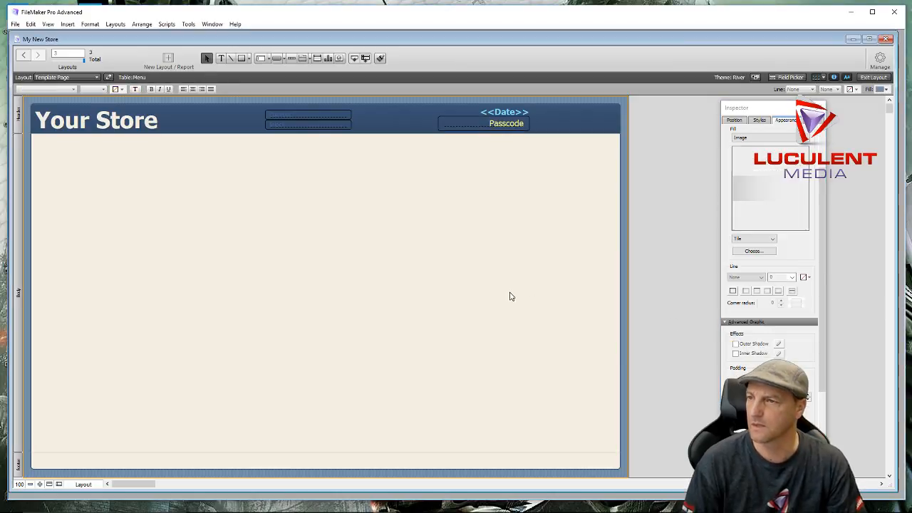
Change the text color of the Inlock field, the lower of the two stacked header fields, to light yellow
left_click(278, 124)
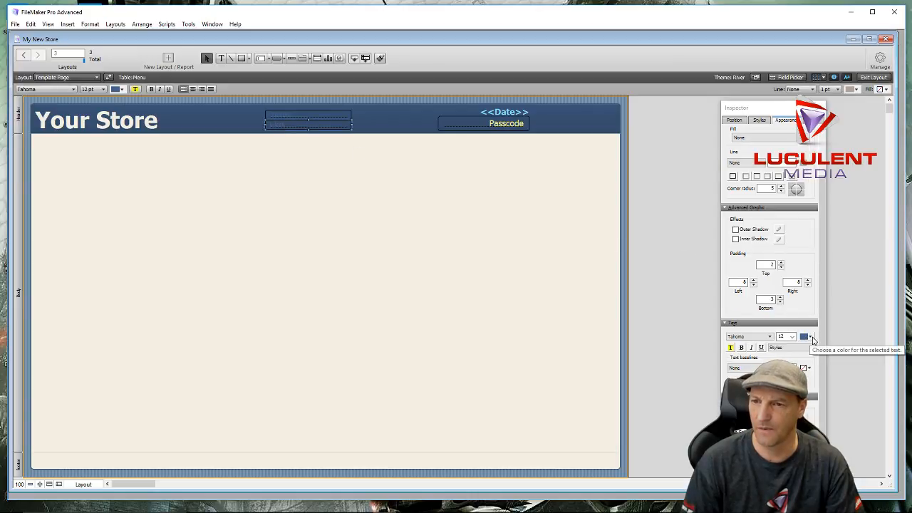
left_click(810, 338)
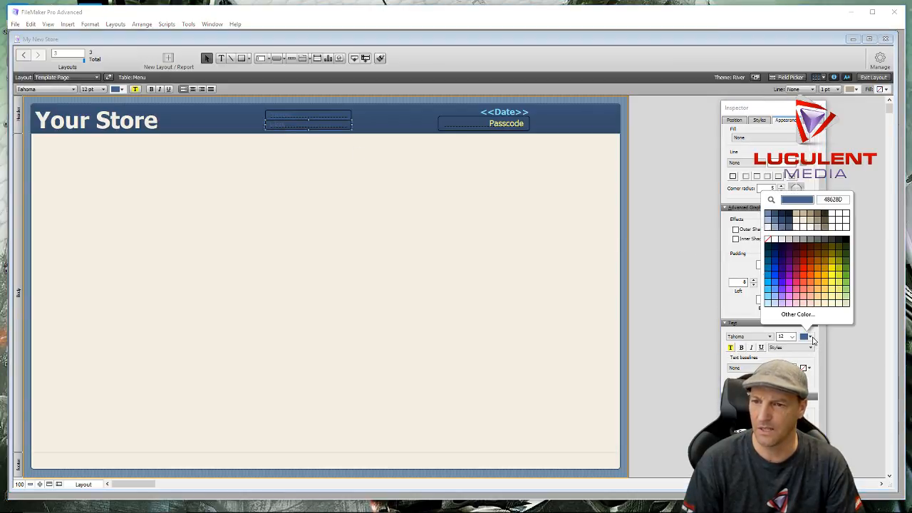
left_click(833, 295)
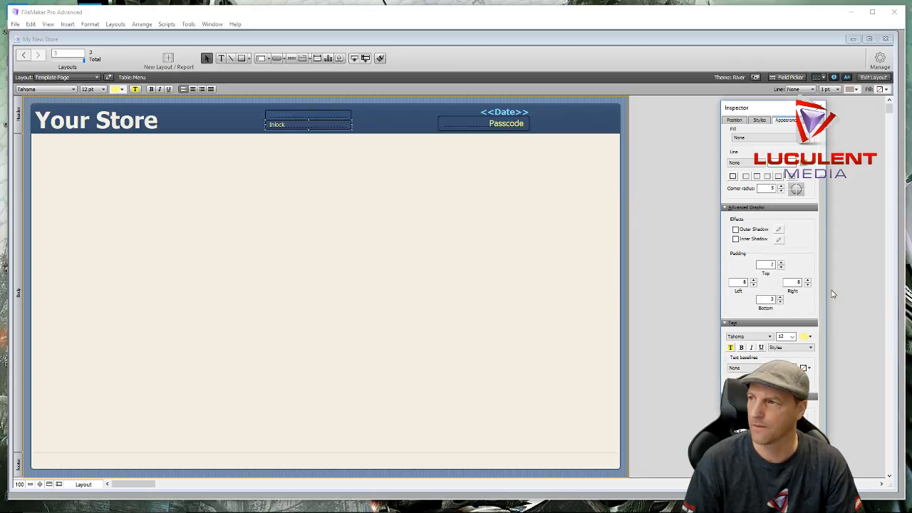
left_click(288, 115)
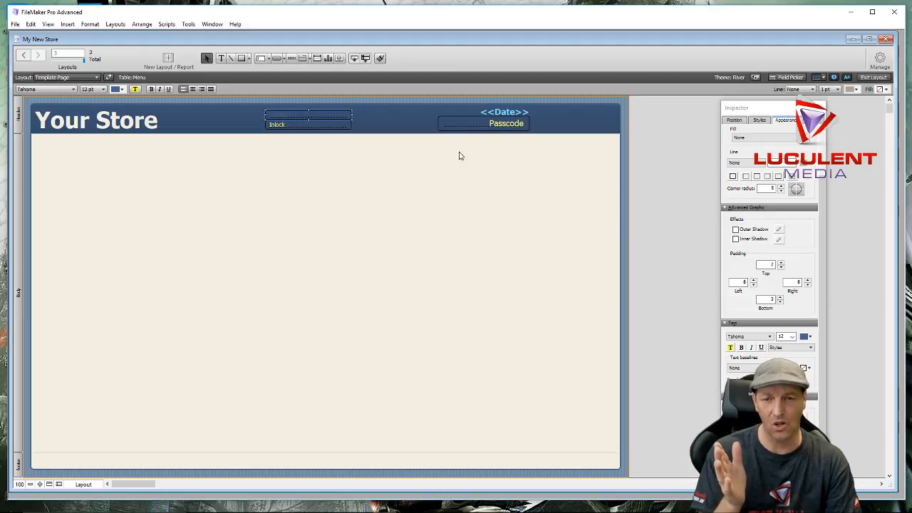
left_click(397, 223)
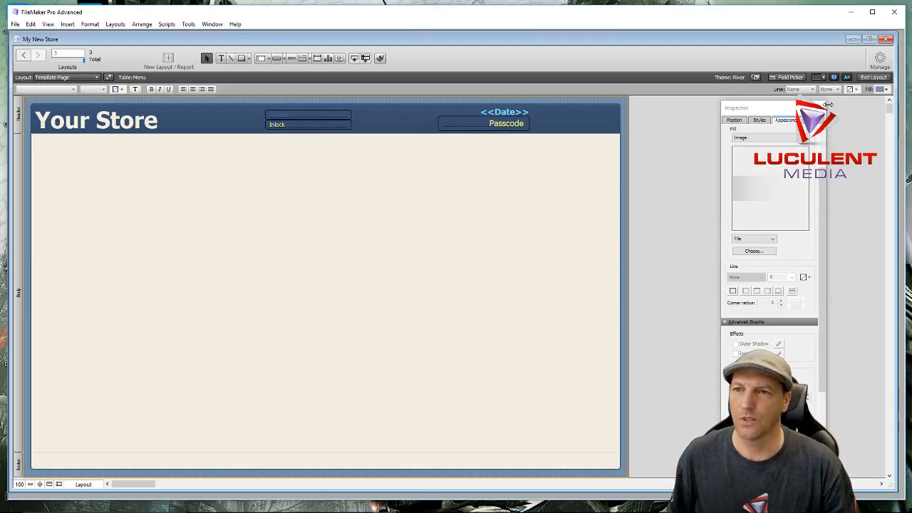
Close the Inspector, leave layout editing and create a new record on the Template Page
left_click(868, 82)
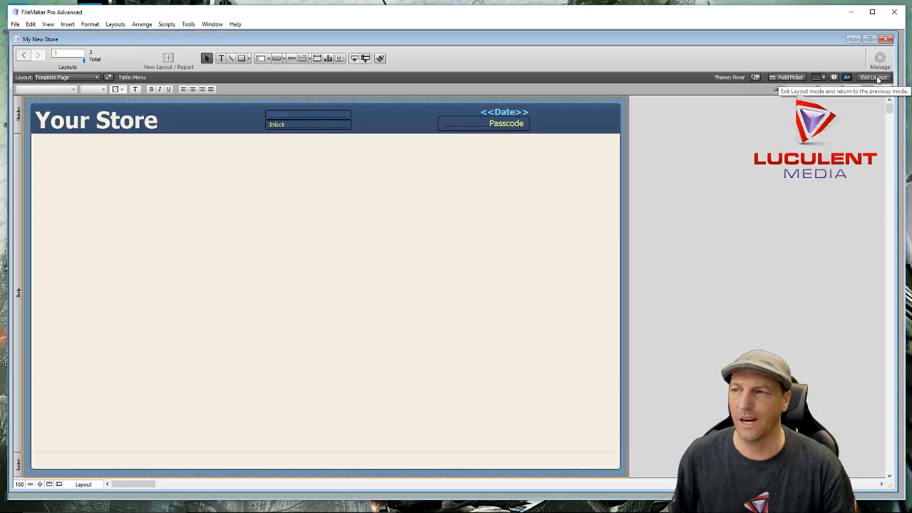
left_click(876, 78)
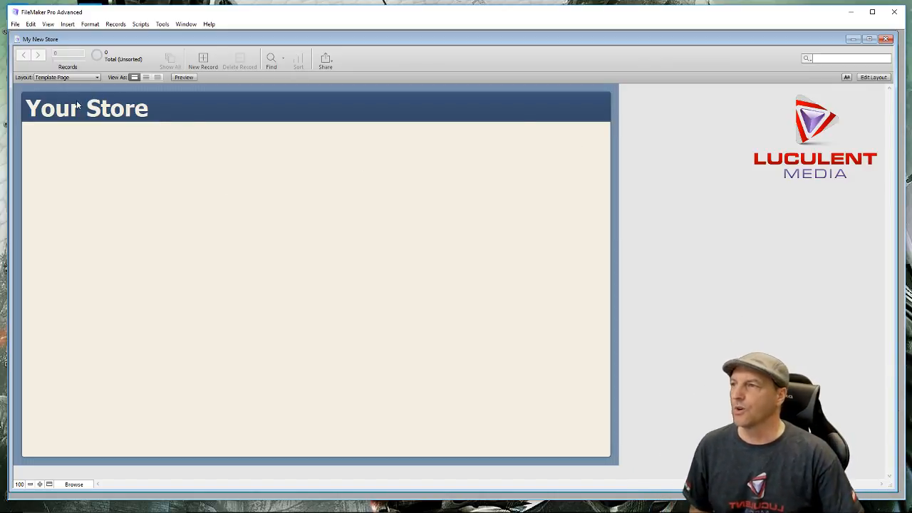
left_click(203, 63)
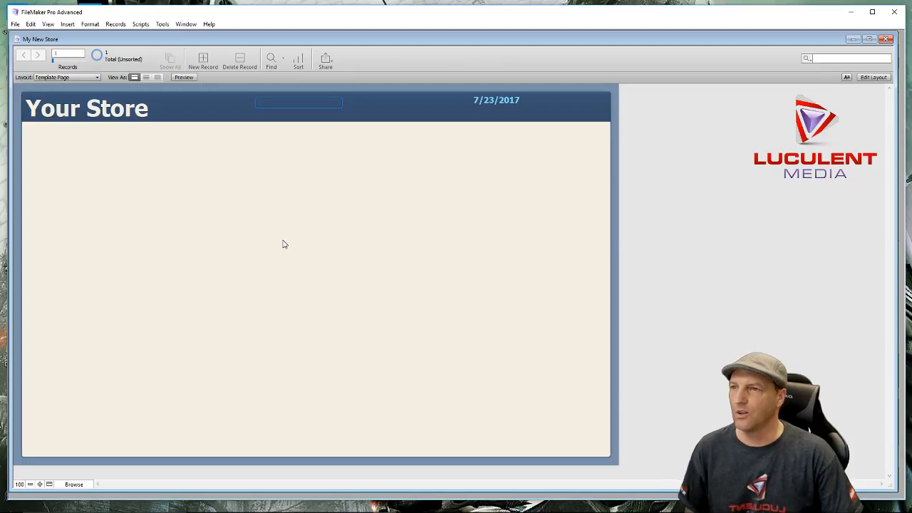
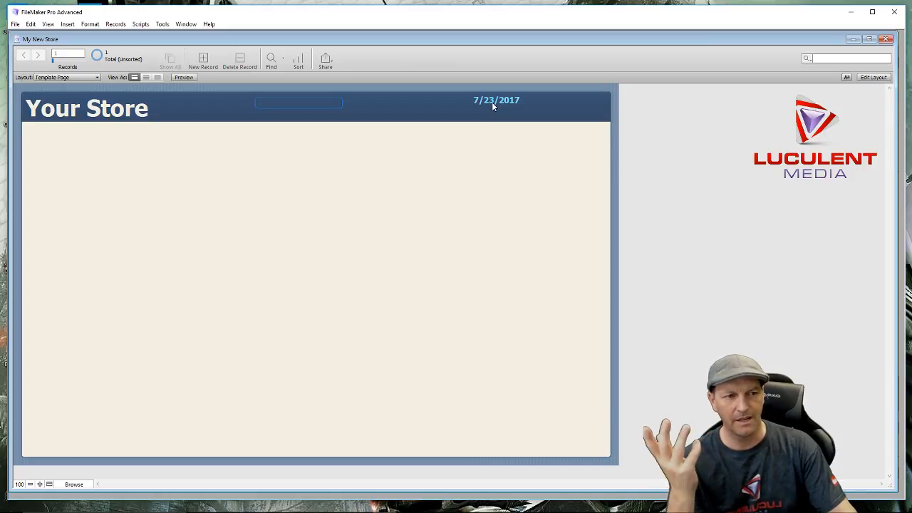
In the database's Menu table, set the Date field to auto-enter the modification date instead of the creation date
left_click(873, 77)
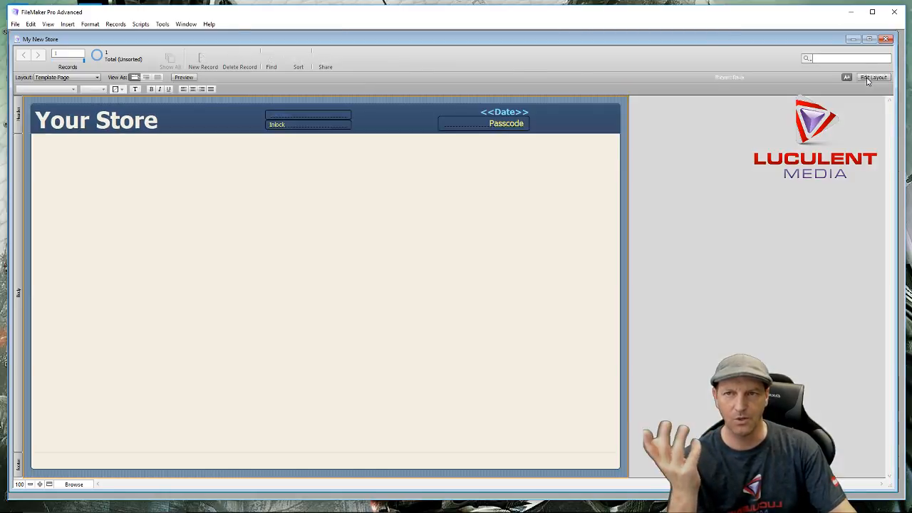
left_click(880, 60)
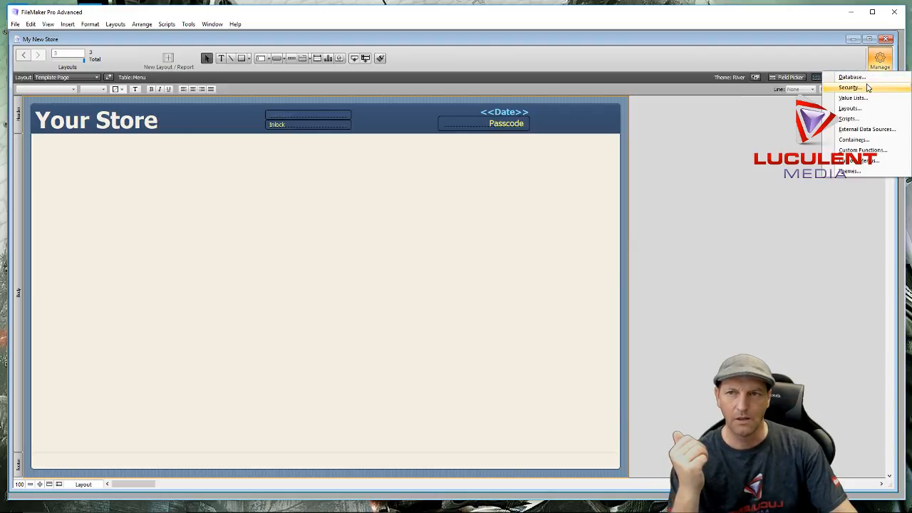
left_click(866, 77)
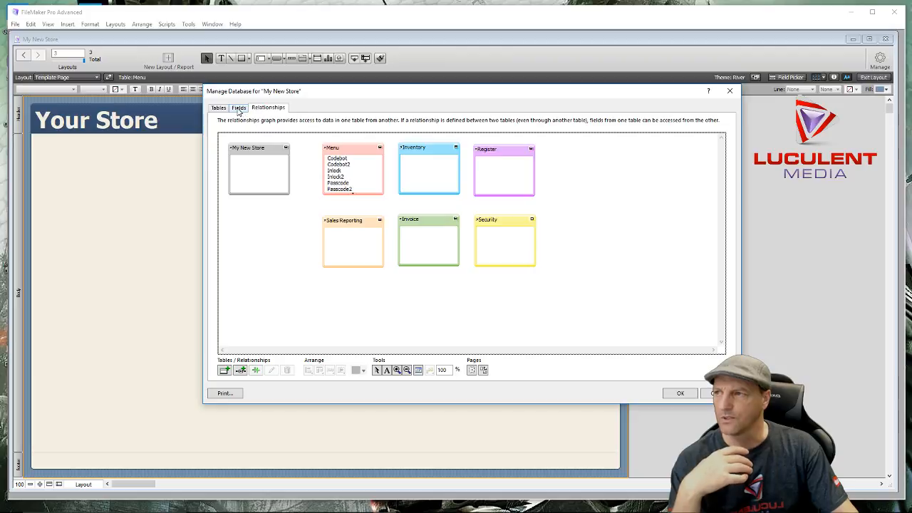
left_click(239, 109)
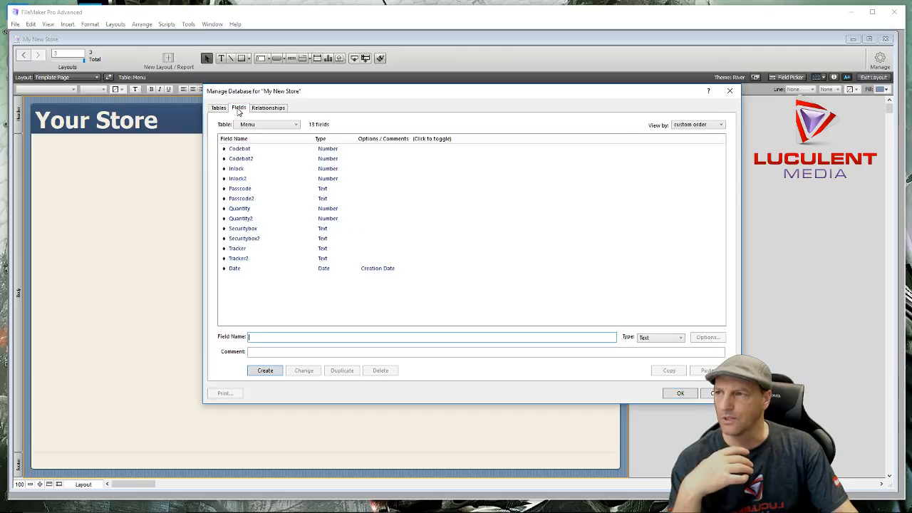
double_click(373, 271)
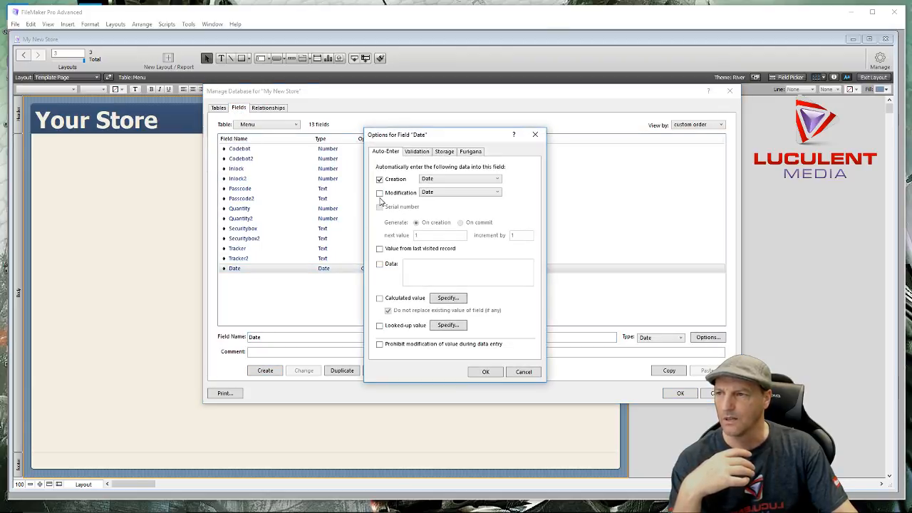
left_click(380, 193)
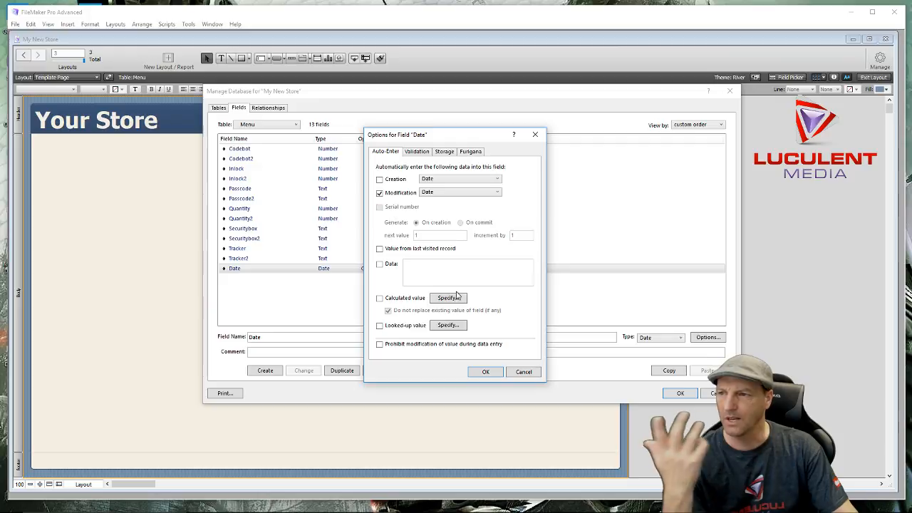
left_click(482, 372)
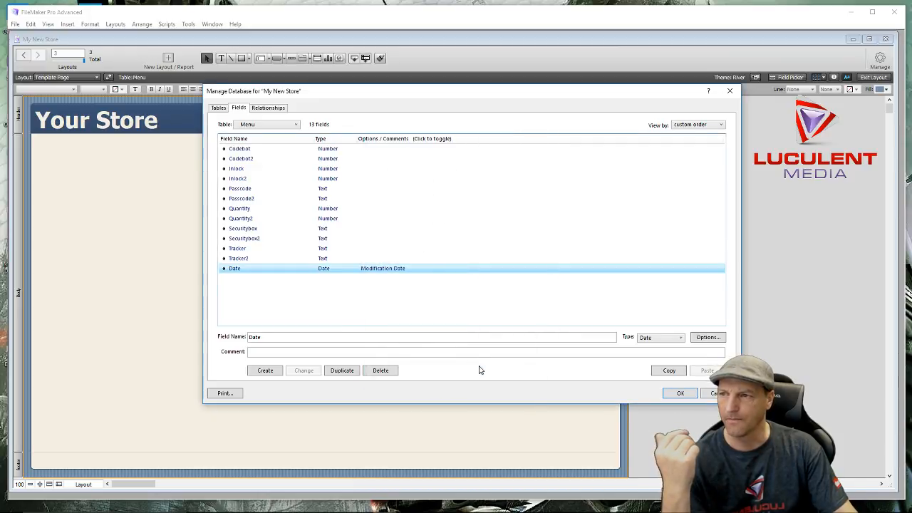
left_click(670, 393)
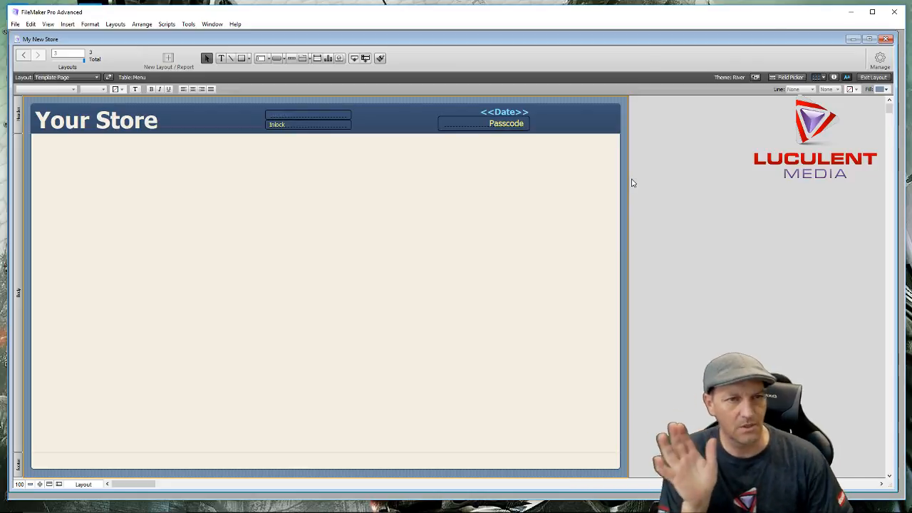
Check the Template Page header in Browse mode and return to editing the layout
left_click(879, 78)
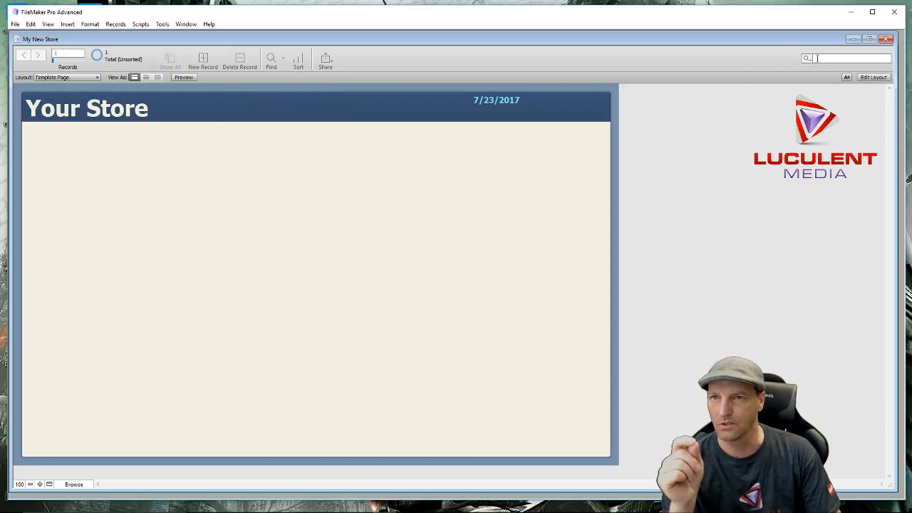
left_click(867, 78)
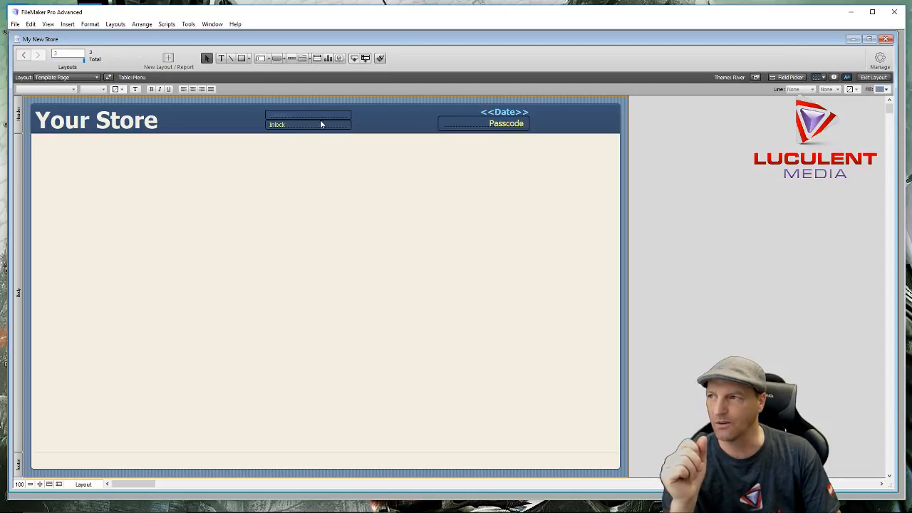
Disable Browse Mode field entry for the two stacked header fields, including Inlock, and close the Inspector
left_click_drag(285, 155, 305, 116)
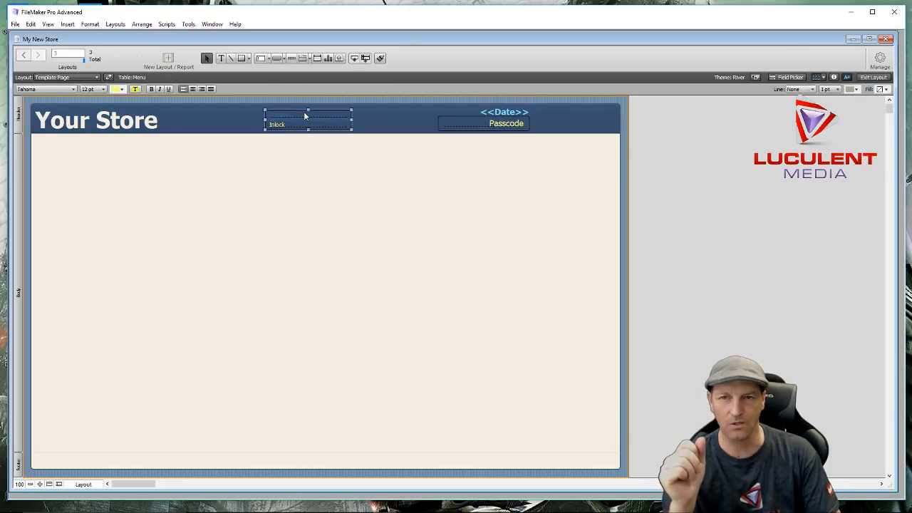
left_click(834, 78)
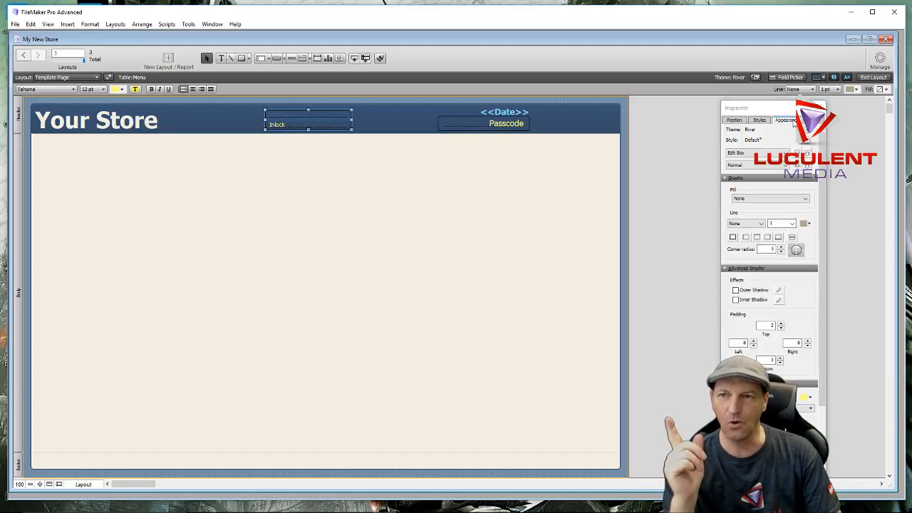
scroll(795, 124, "down", 5)
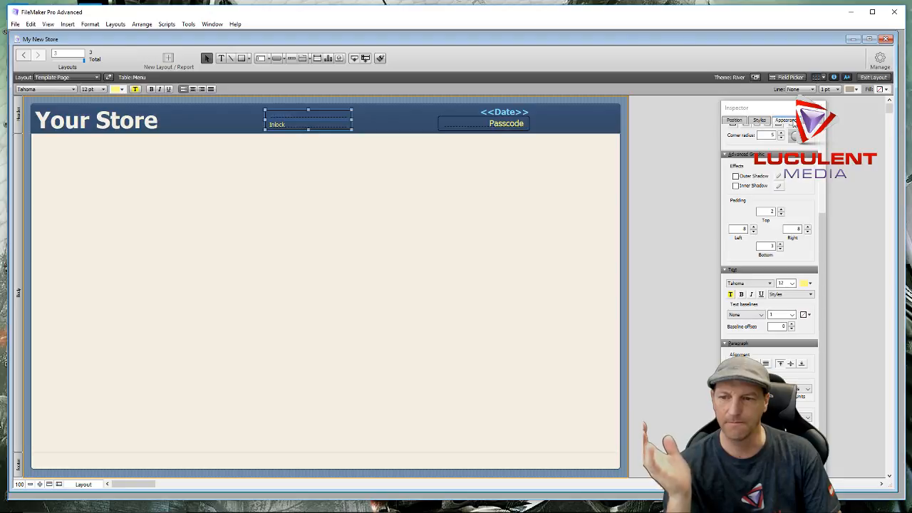
scroll(794, 124, "up", 4)
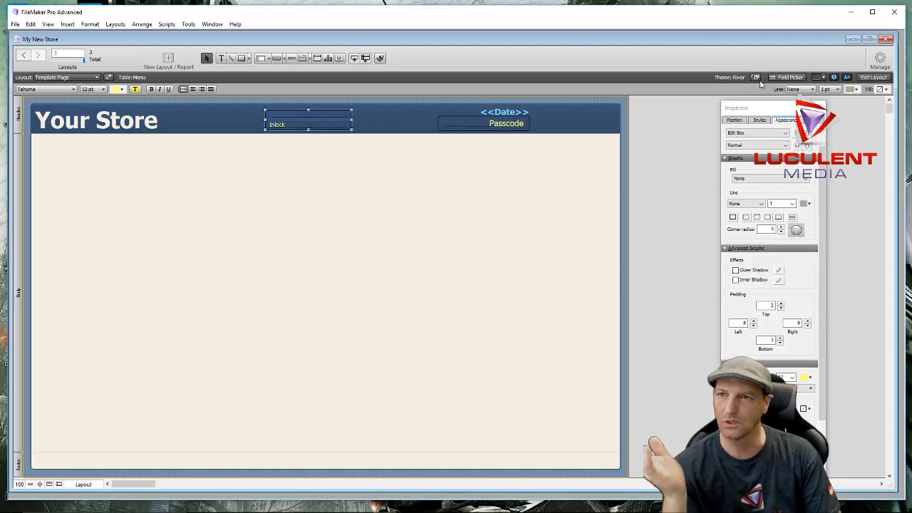
left_click(734, 120)
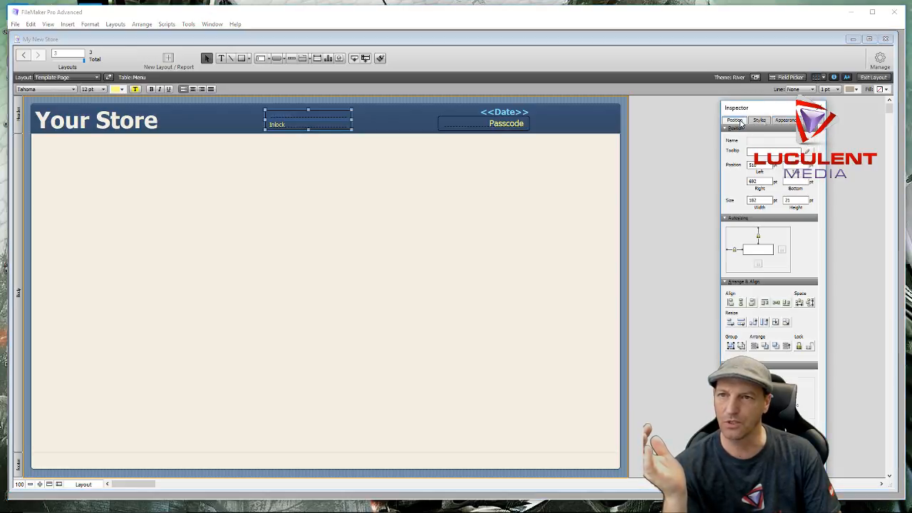
left_click(809, 119)
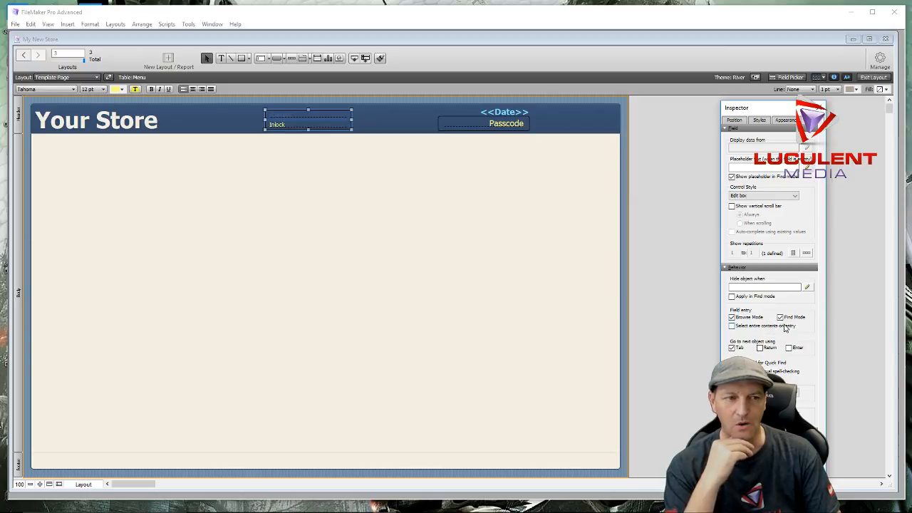
left_click(733, 318)
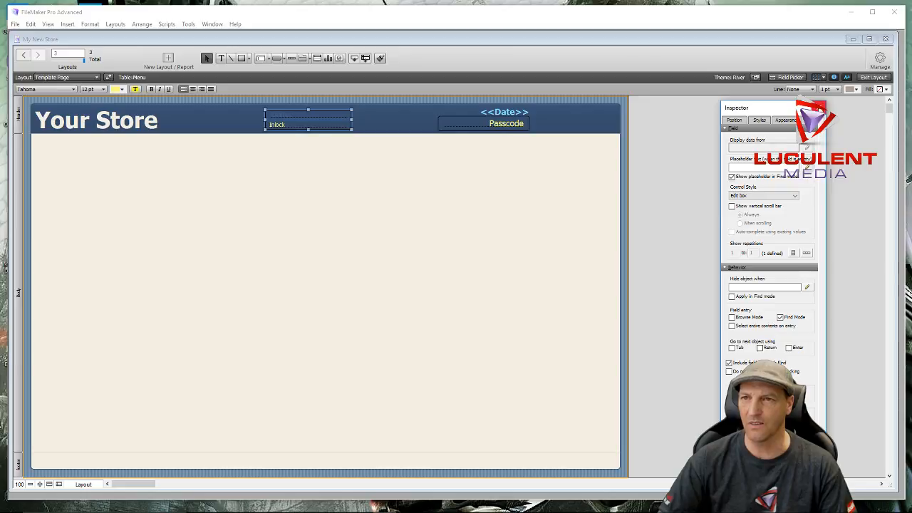
left_click(819, 108)
left_click(428, 261)
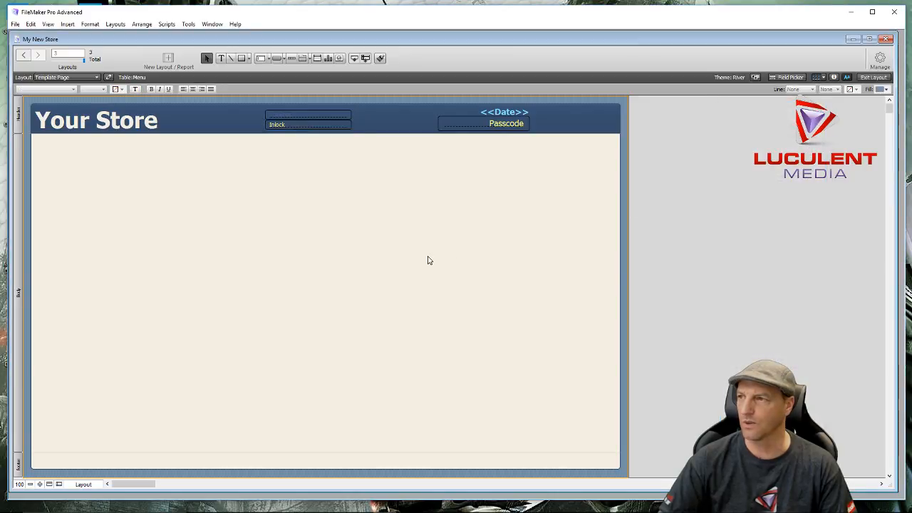
Test field entry in the Template Page header in Browse mode, including the Passcode field, and return to editing the layout
left_click(873, 78)
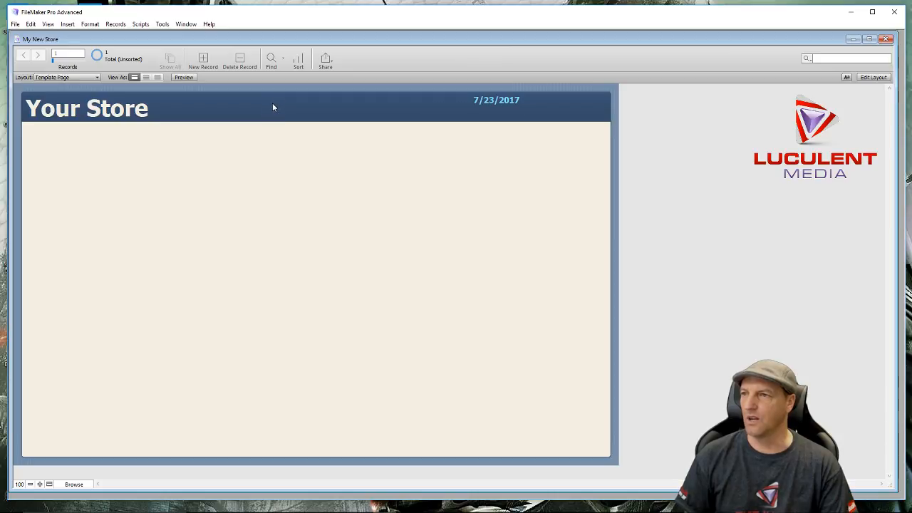
left_click(492, 114)
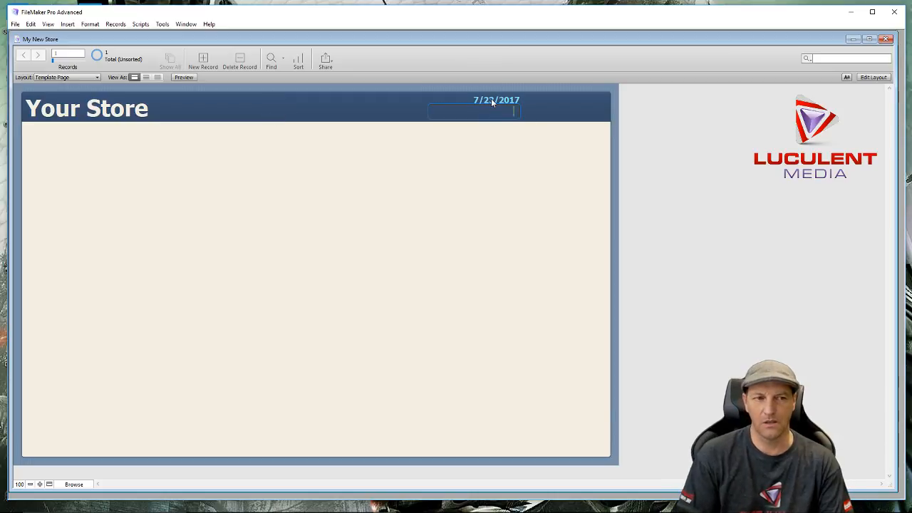
left_click(454, 193)
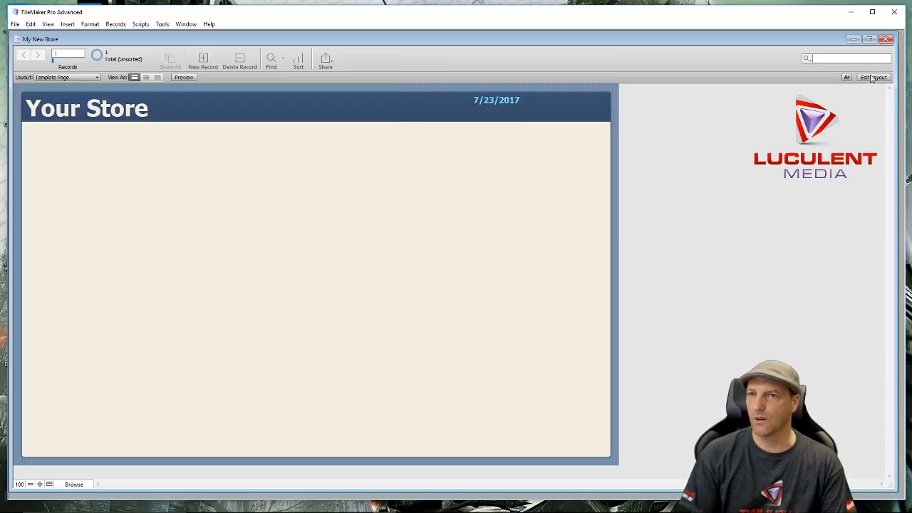
left_click(871, 78)
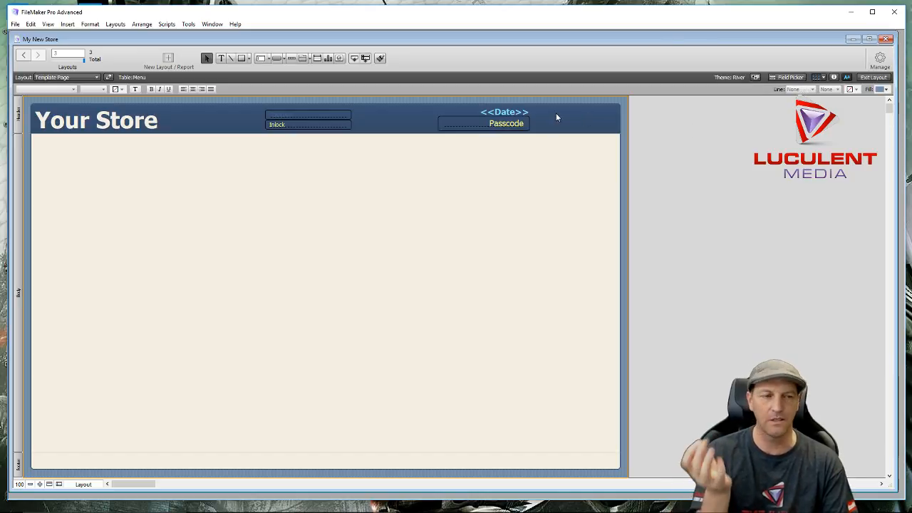
left_click(188, 24)
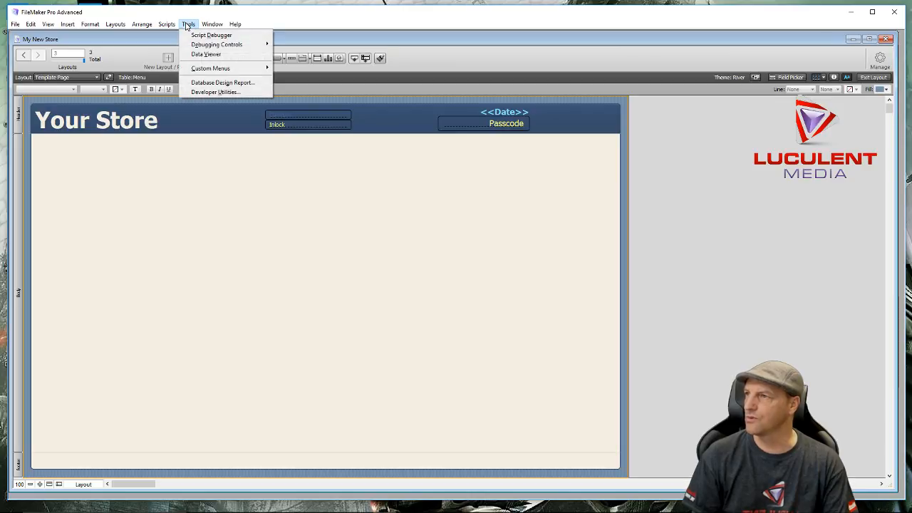
mouse_move(111, 27)
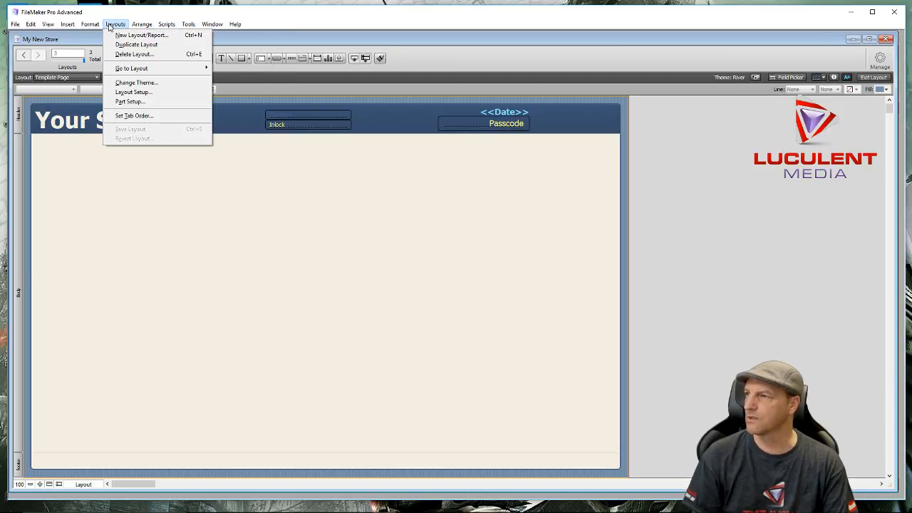
left_click(127, 117)
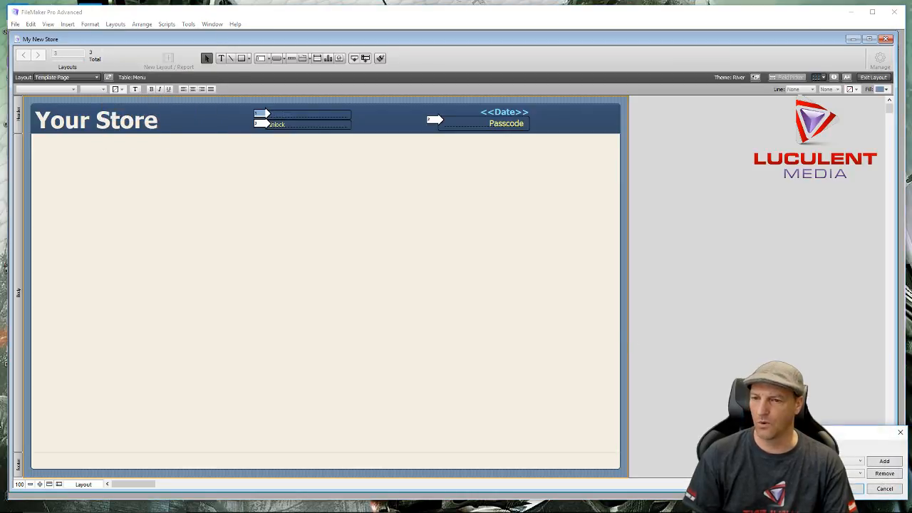
left_click(745, 489)
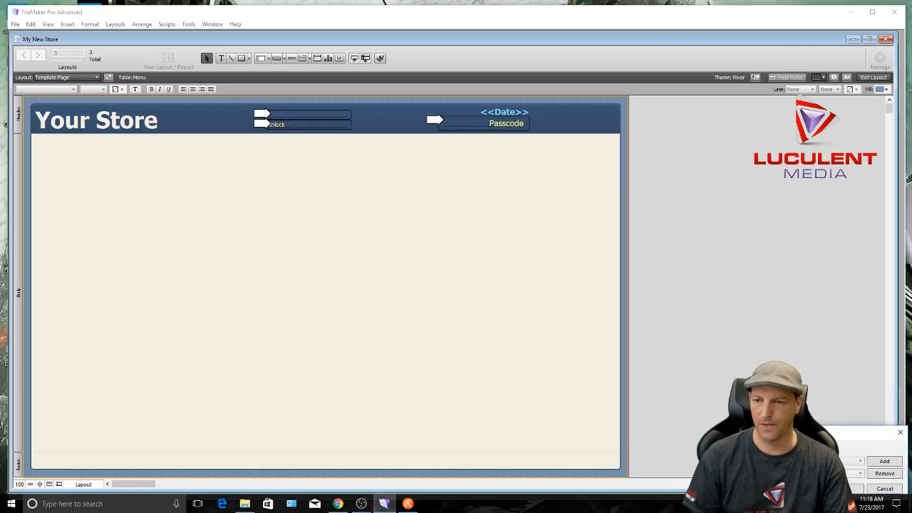
left_click(885, 489)
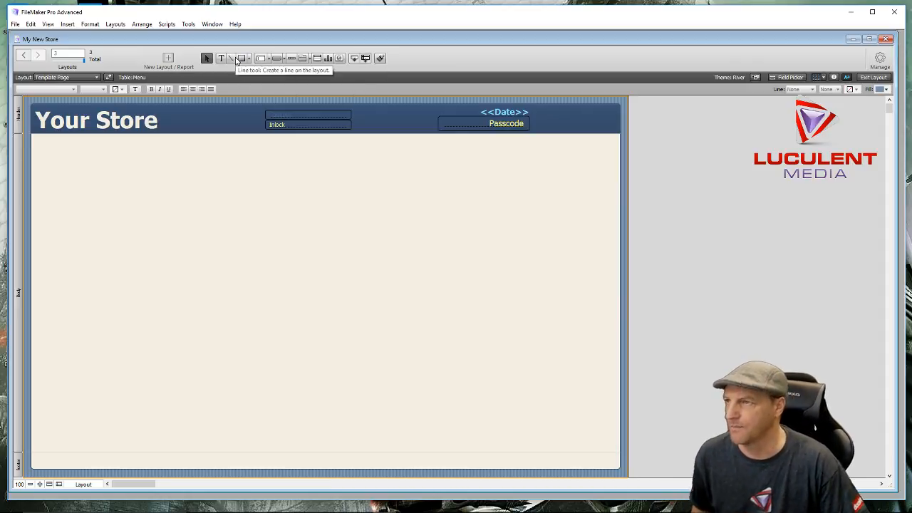
Draw an unlabeled button in the body below the store title and duplicate it into a row of seven evenly spaced buttons
left_click(285, 61)
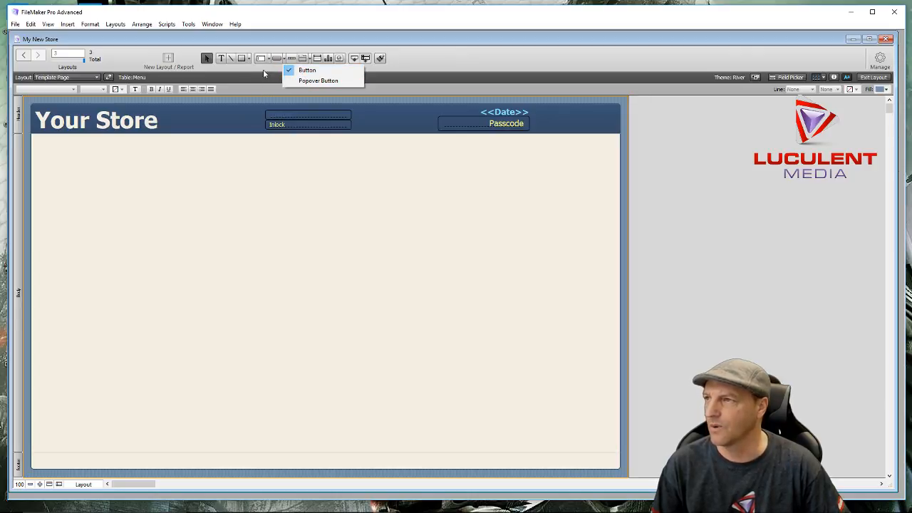
left_click(308, 72)
left_click_drag(93, 158, 156, 189)
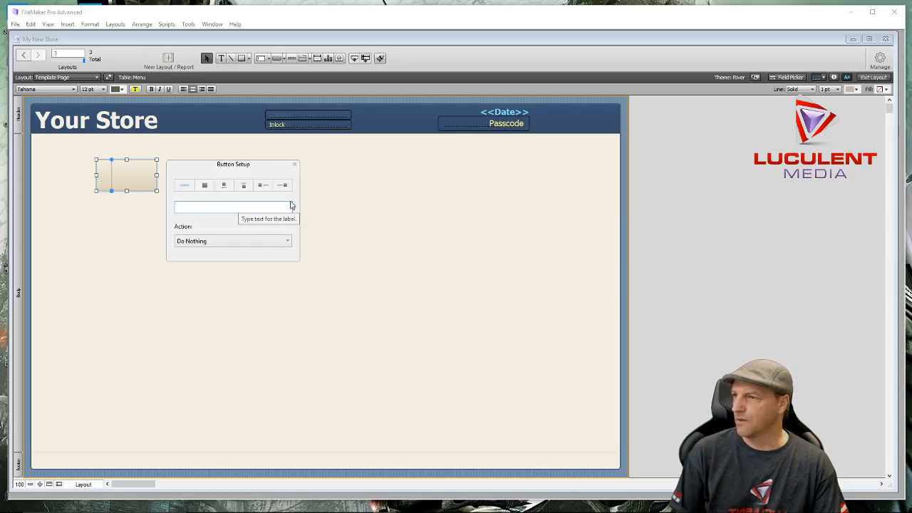
left_click(295, 166)
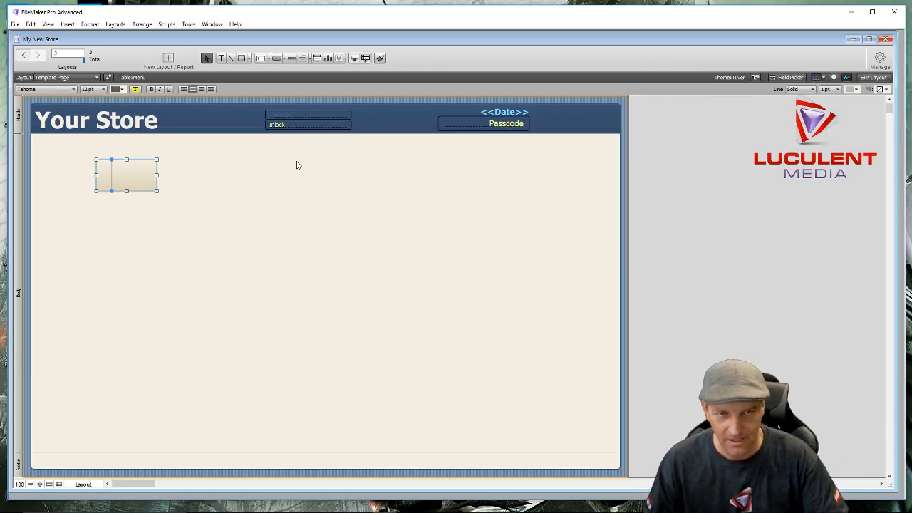
left_click(292, 216)
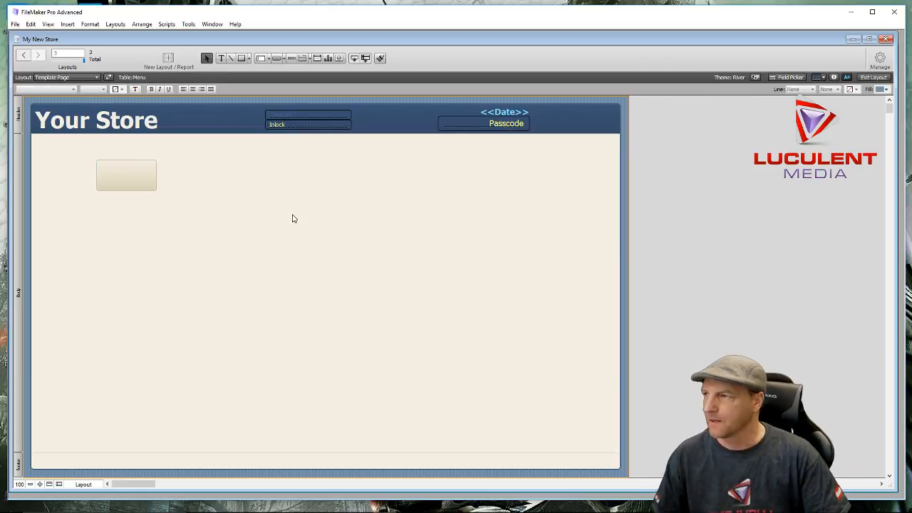
left_click(124, 177)
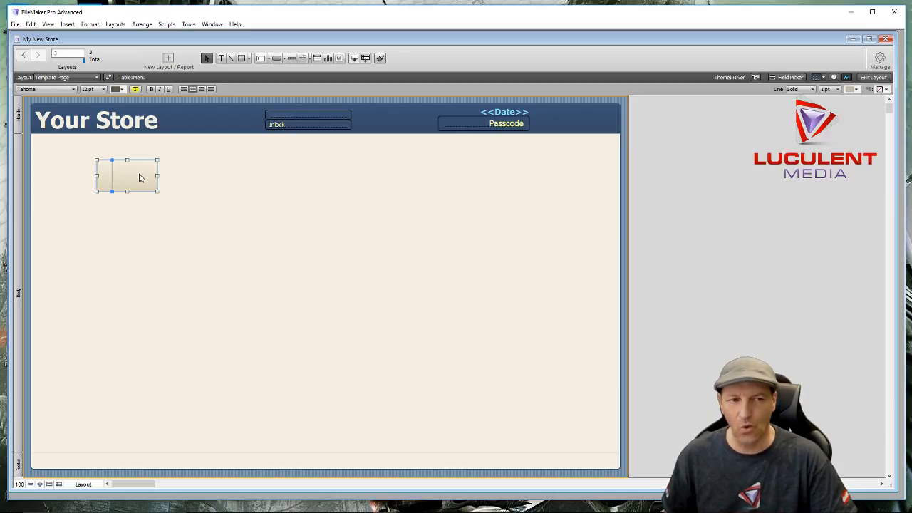
left_click_drag(140, 178, 567, 175)
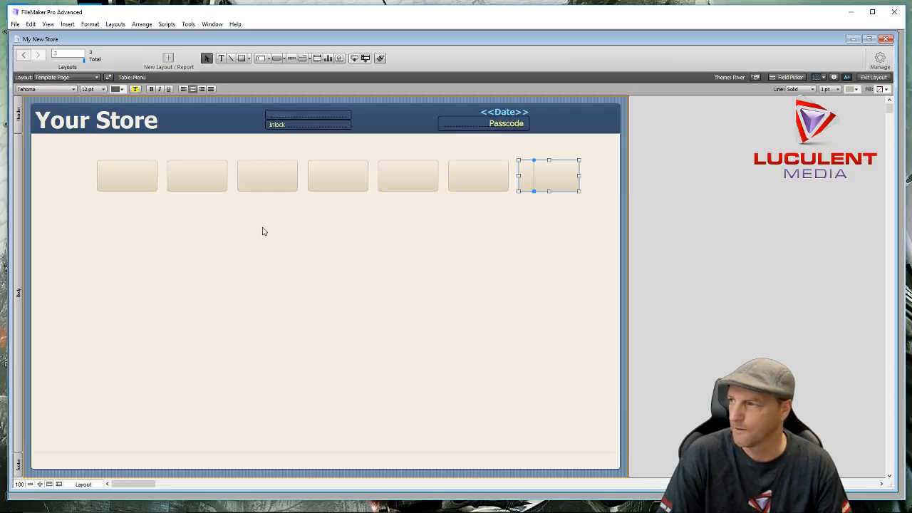
Widen the row of seven buttons to span nearly the full body width and move it up just below the header
left_click(70, 155)
left_click_drag(71, 152, 586, 218)
left_click(318, 286)
left_click_drag(85, 184, 603, 197)
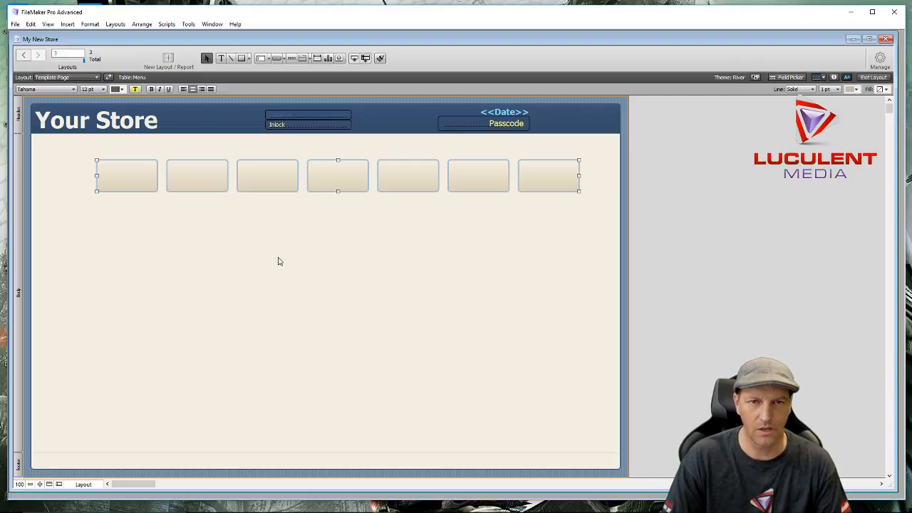
left_click_drag(184, 265, 442, 390)
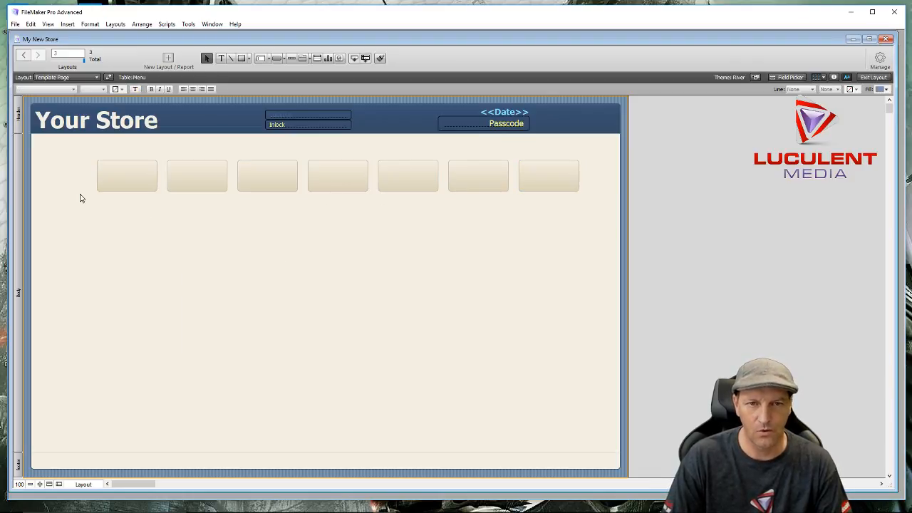
left_click_drag(74, 170, 590, 194)
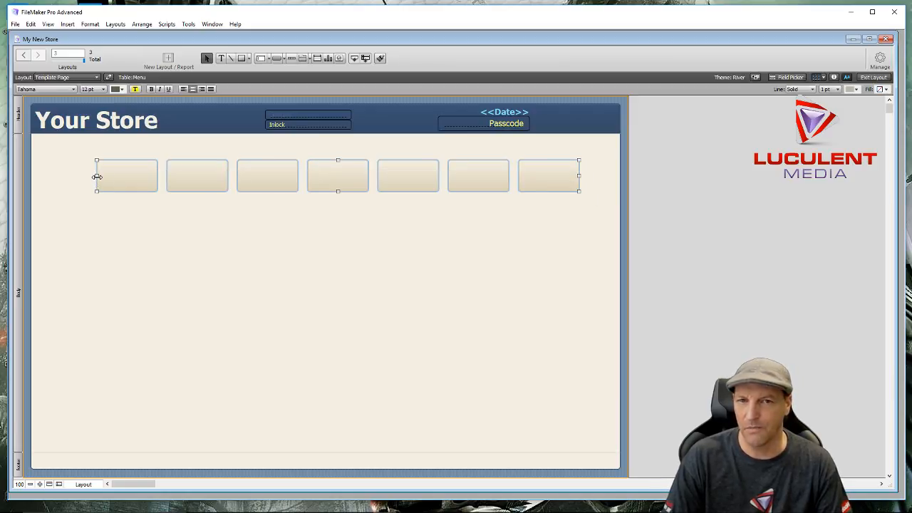
left_click_drag(94, 178, 44, 174)
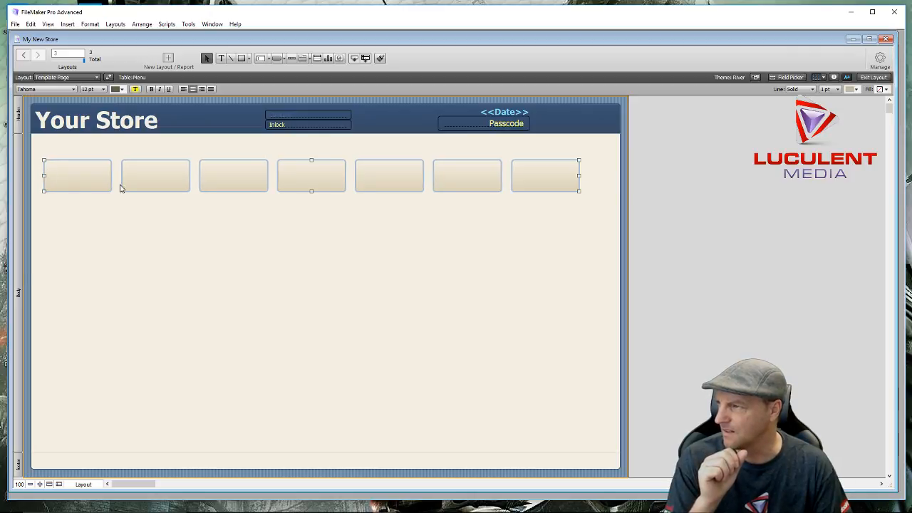
left_click_drag(579, 176, 604, 177)
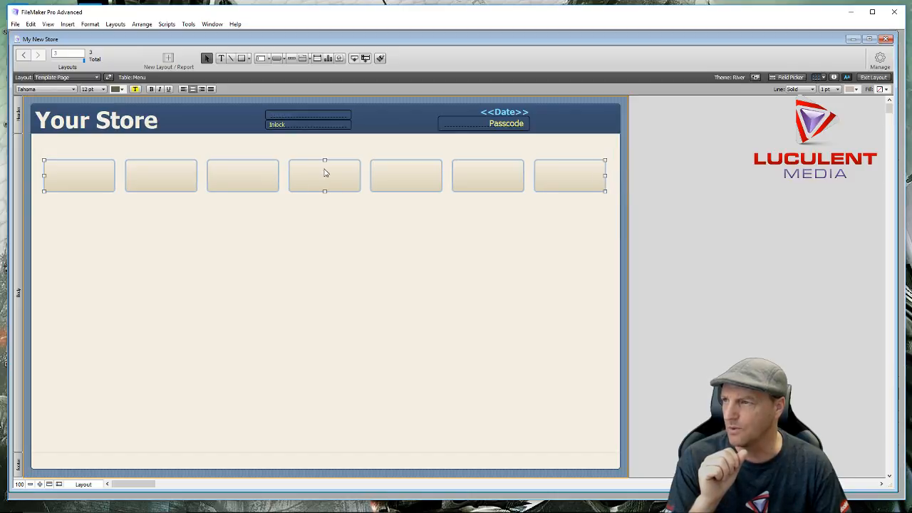
left_click_drag(327, 177, 326, 161)
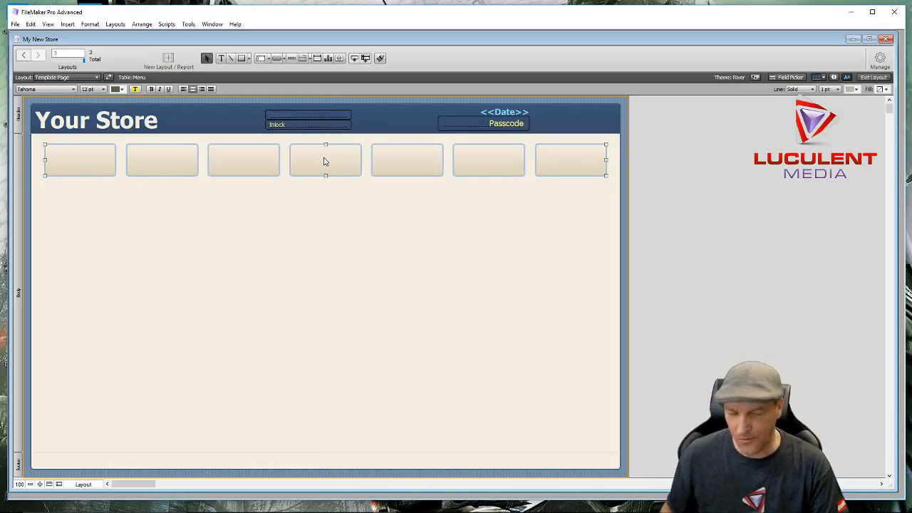
Duplicate the row of seven buttons directly below and nudge the copy up to narrow the gap between the rows
left_click_drag(327, 162, 327, 210)
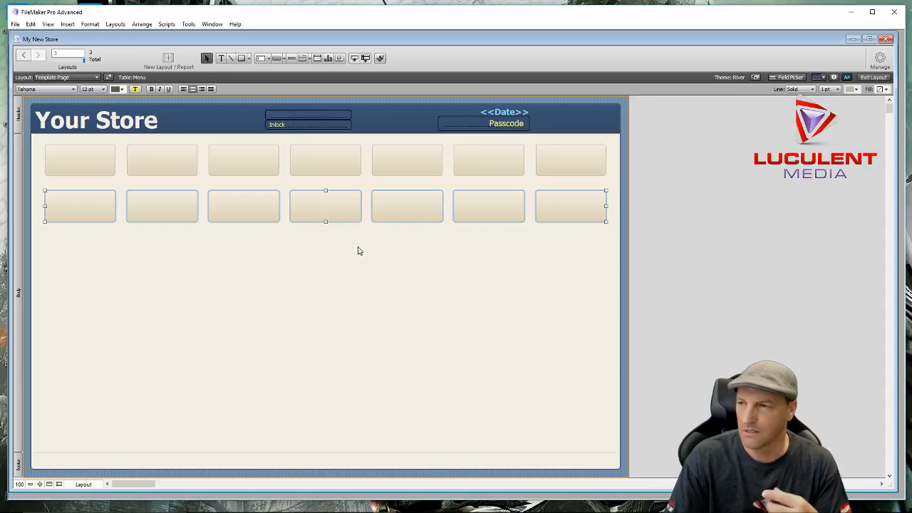
key("Up")
key("Up")
key("Up")
key("Up")
key("Up")
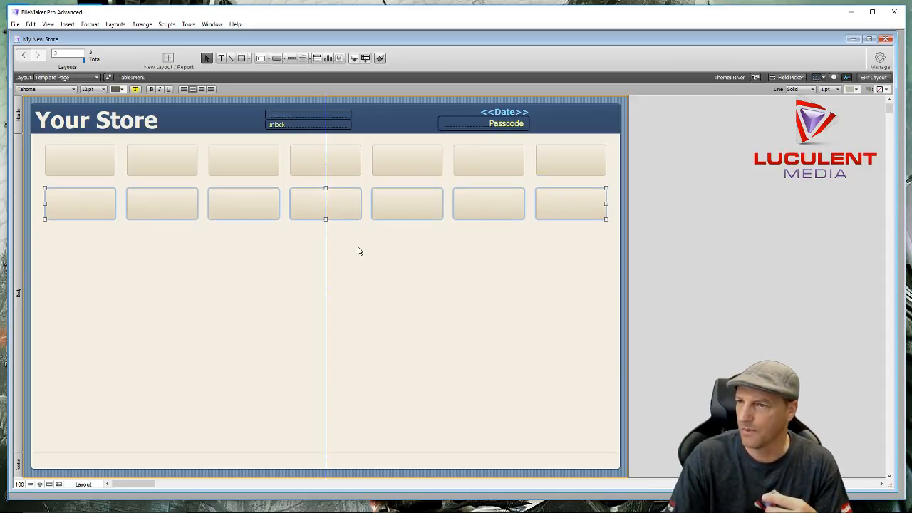
key("Up")
key("Up")
key("Up")
key("Up")
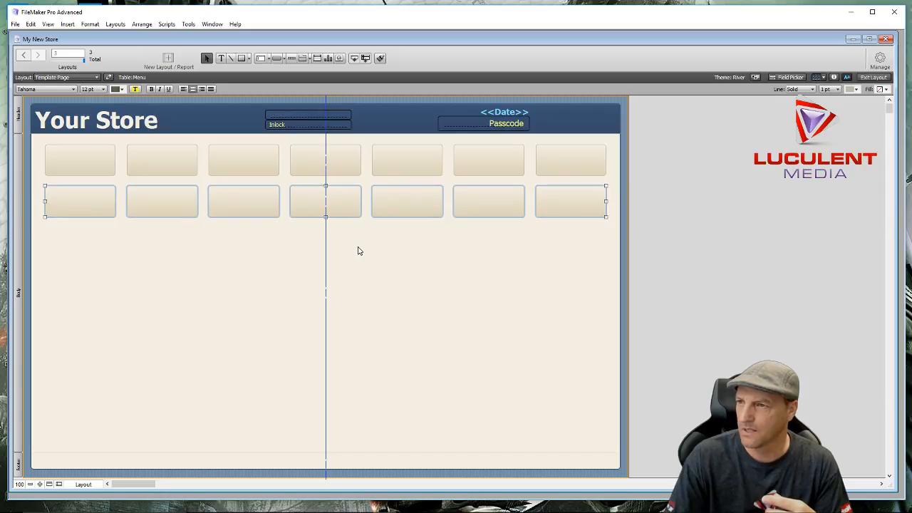
key("Up")
key("Up")
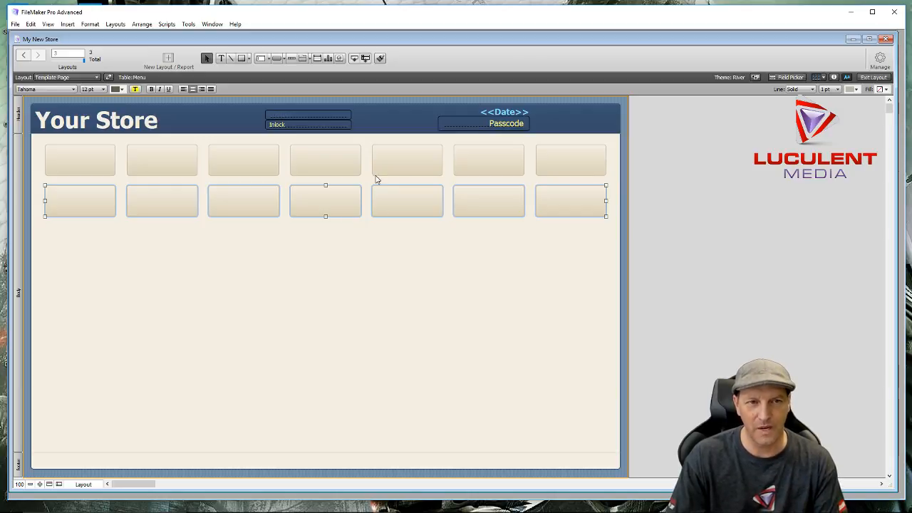
Duplicate the second button row downward at the same spacing until the grid has seven rows
left_click(409, 343)
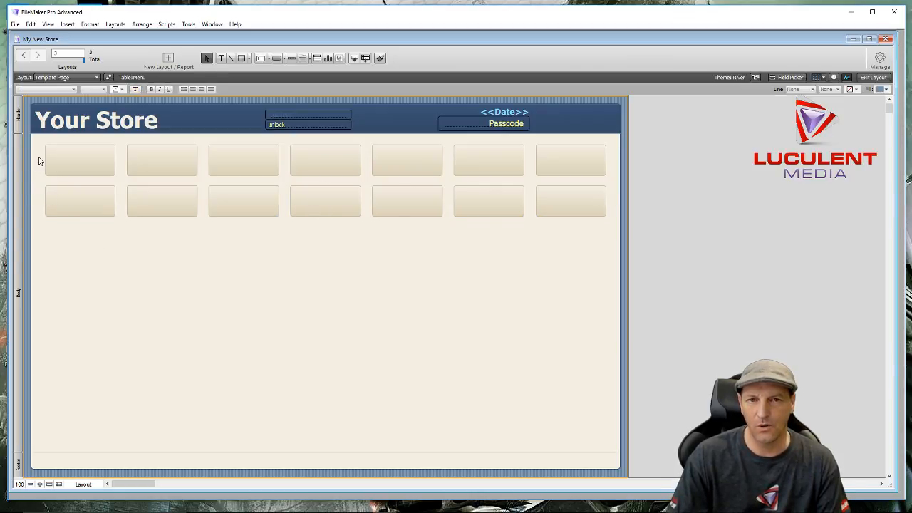
left_click_drag(41, 201, 595, 237)
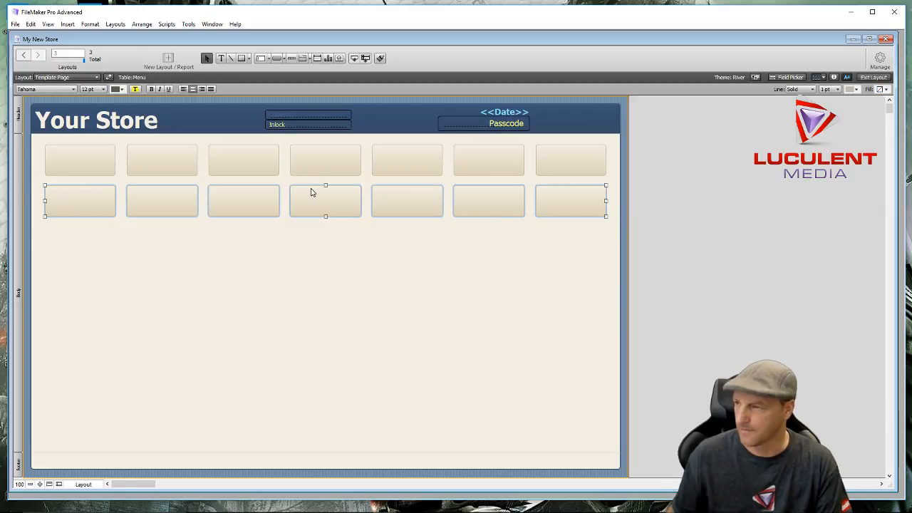
left_click_drag(323, 208, 331, 366)
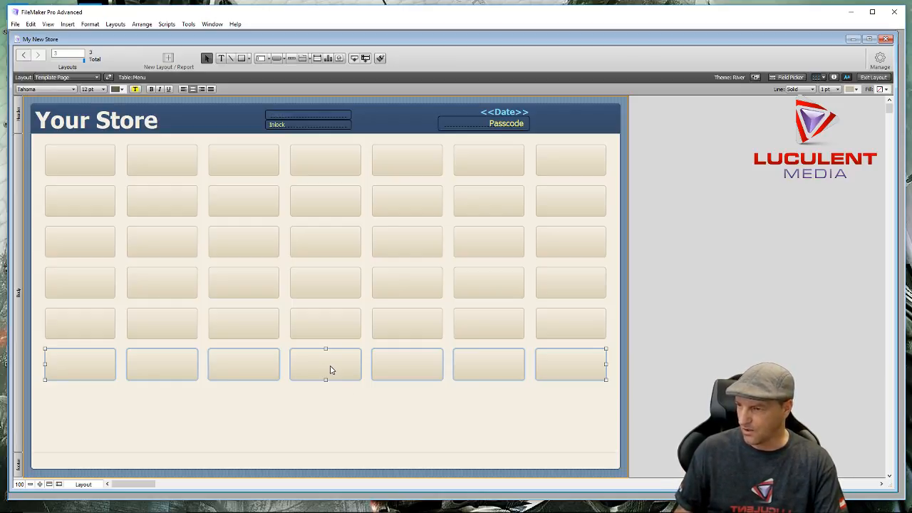
left_click_drag(325, 369, 330, 414)
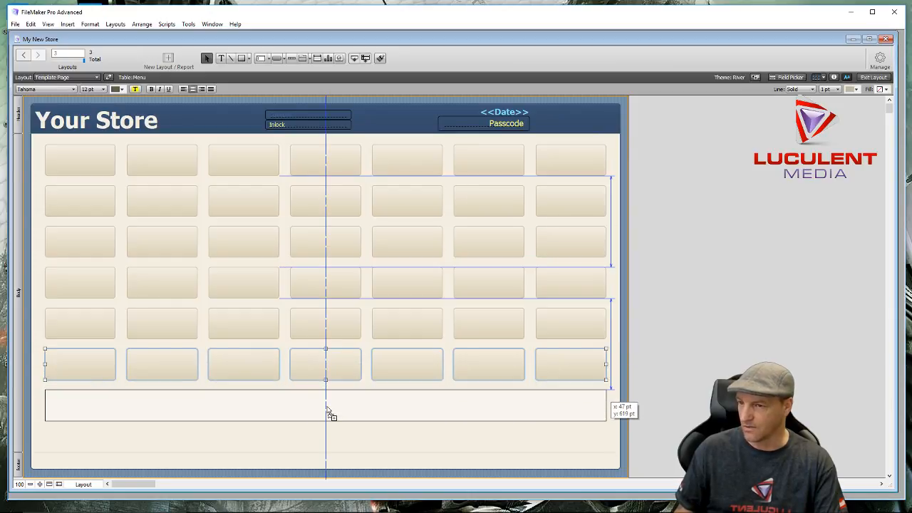
left_click_drag(327, 407, 329, 406)
left_click(326, 437)
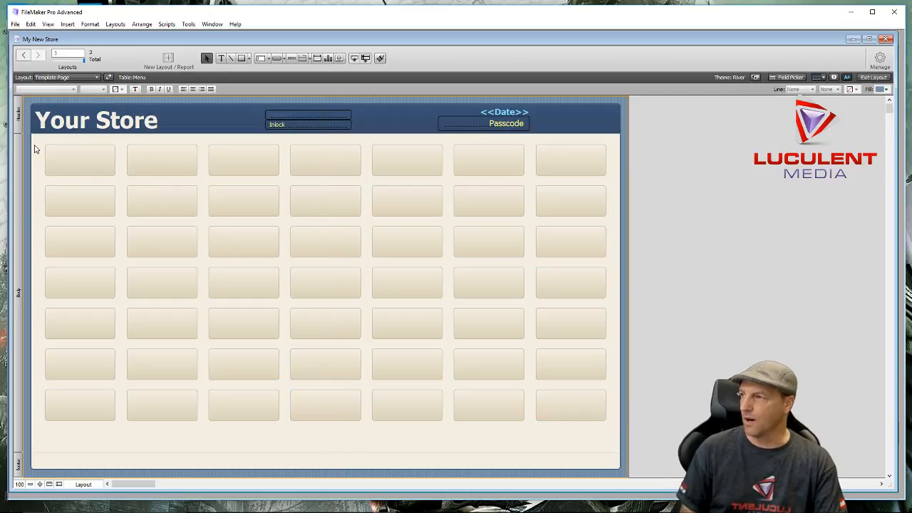
Move the whole seven-by-seven button grid down to leave room for a title between it and the header
left_click_drag(41, 146, 594, 425)
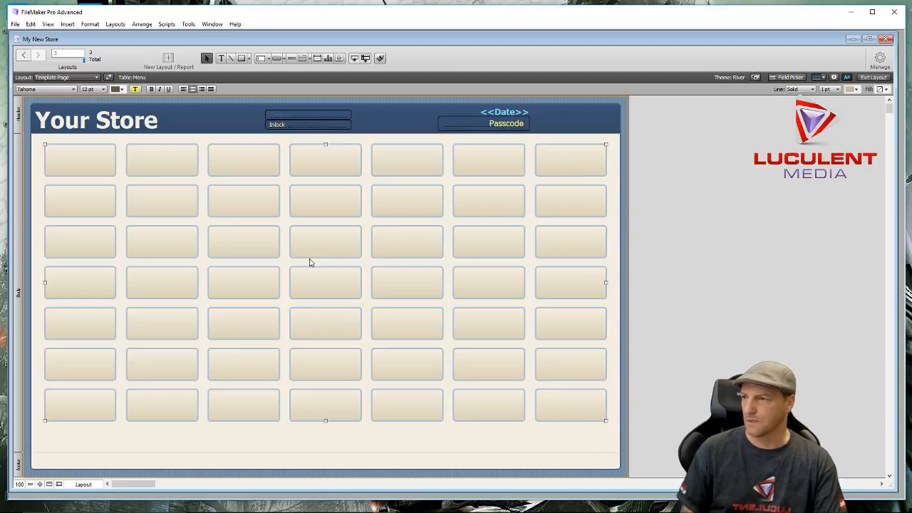
left_click_drag(330, 247, 331, 266)
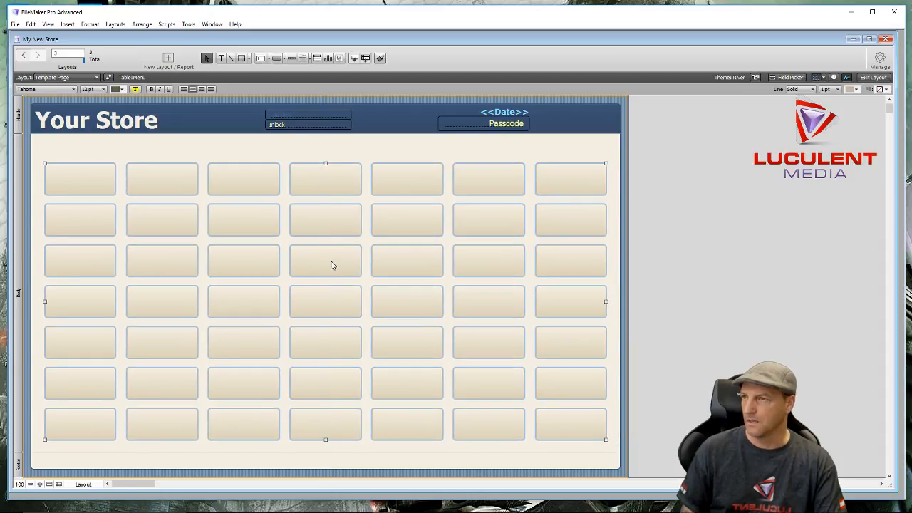
left_click(309, 156)
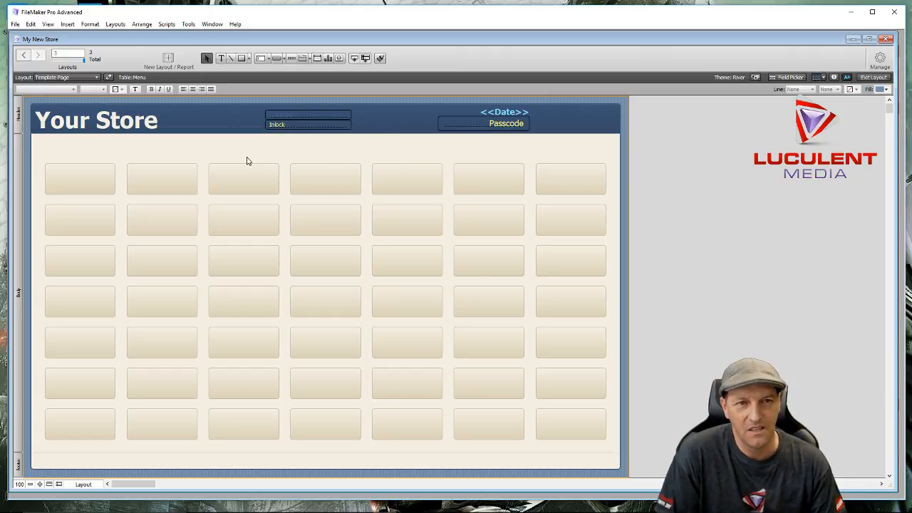
Add the text "Template Menu Page" in the empty strip between the header and the button grid
left_click(222, 58)
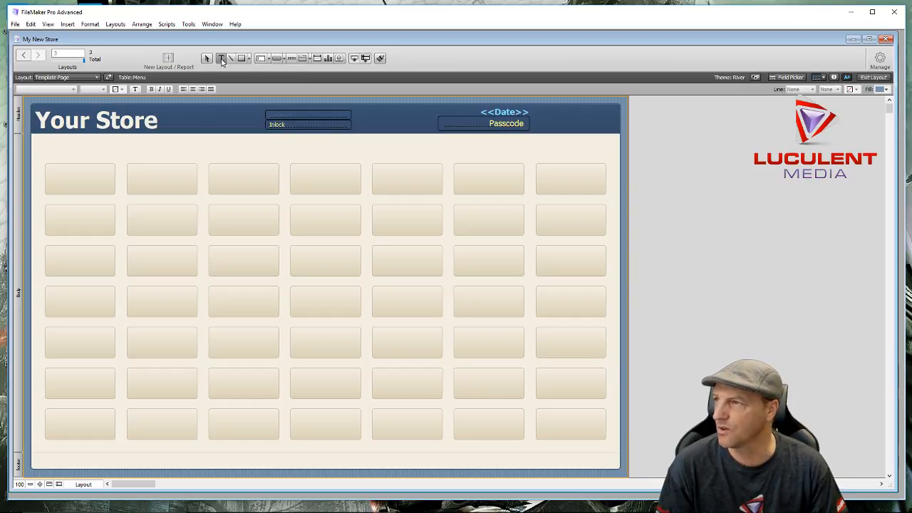
left_click(260, 148)
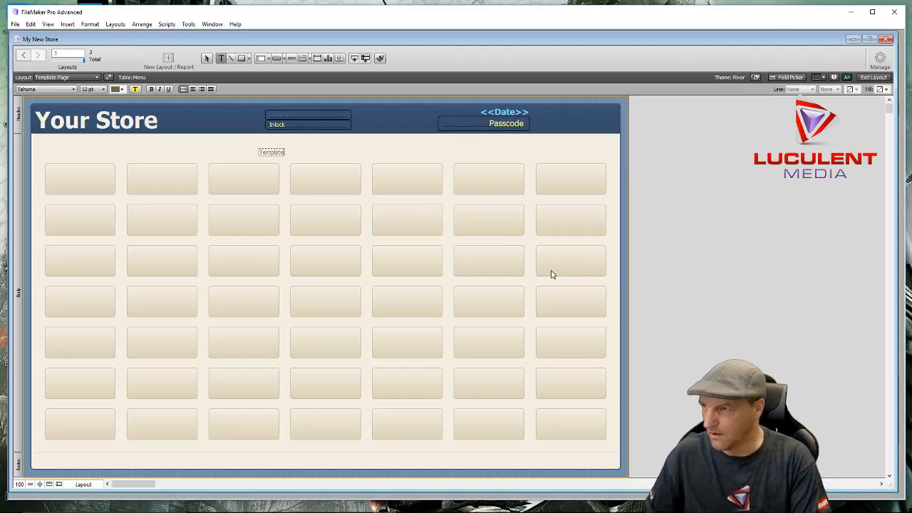
type("Template Menu")
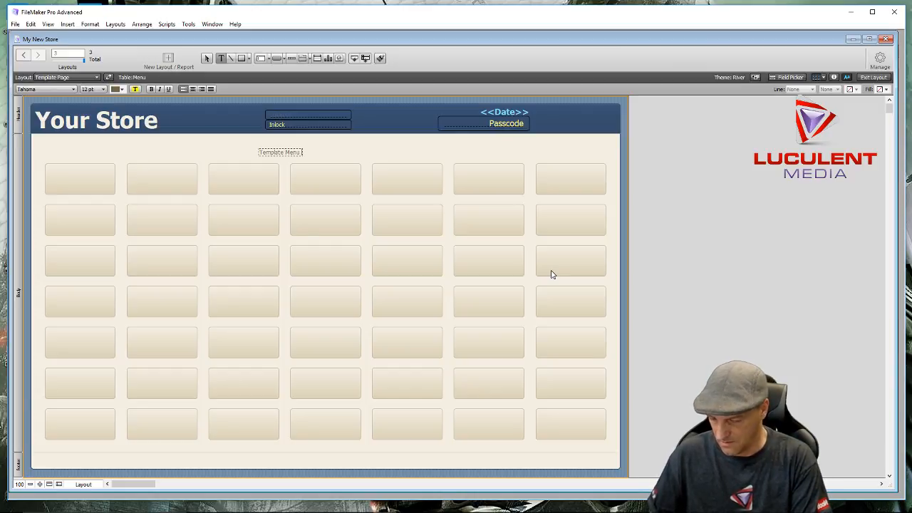
type(" Page")
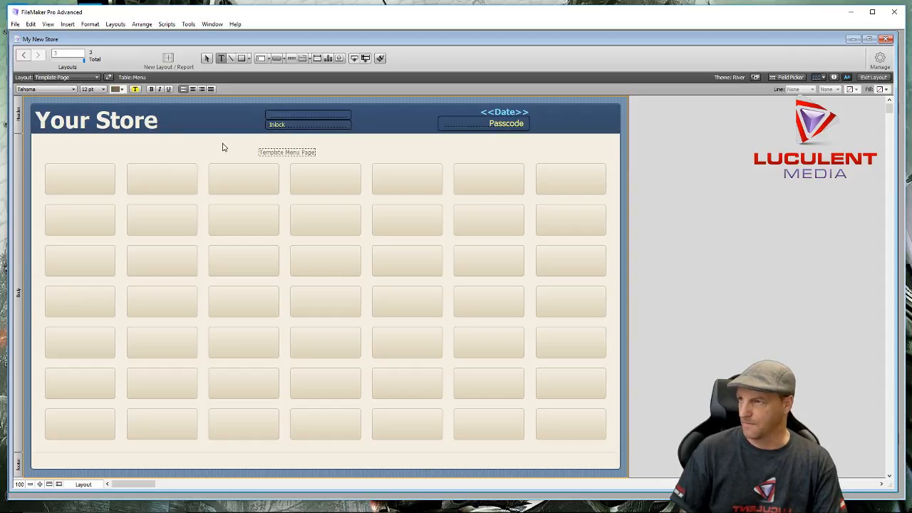
key("Escape")
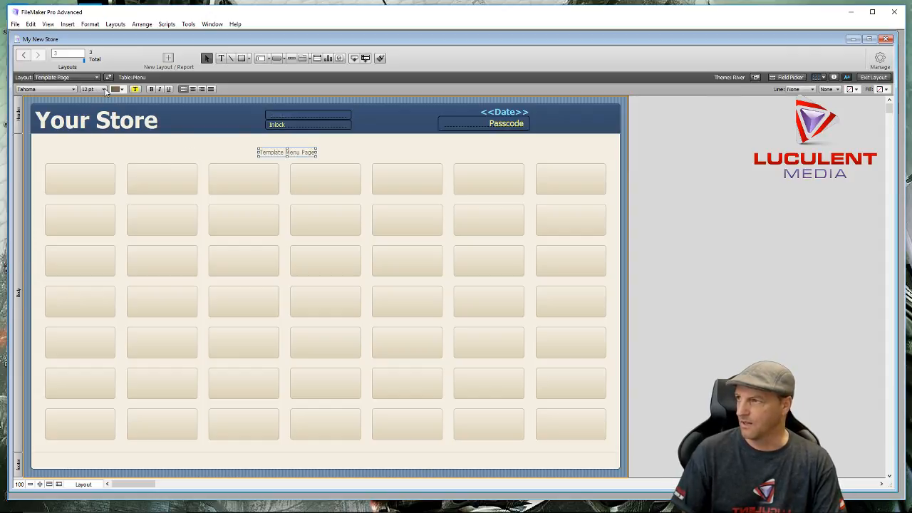
Set the "Template Menu Page" text to 18 pt and center it horizontally above the button grid
left_click(104, 89)
left_click(104, 188)
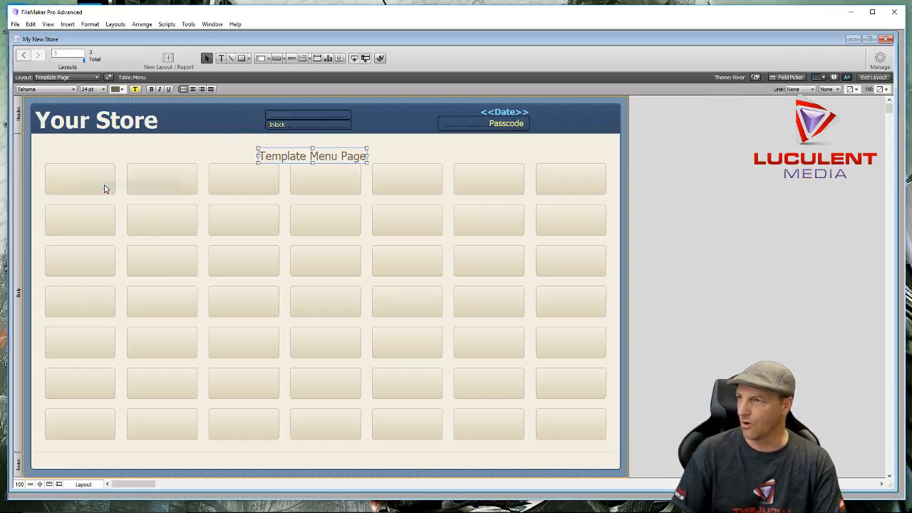
left_click(104, 89)
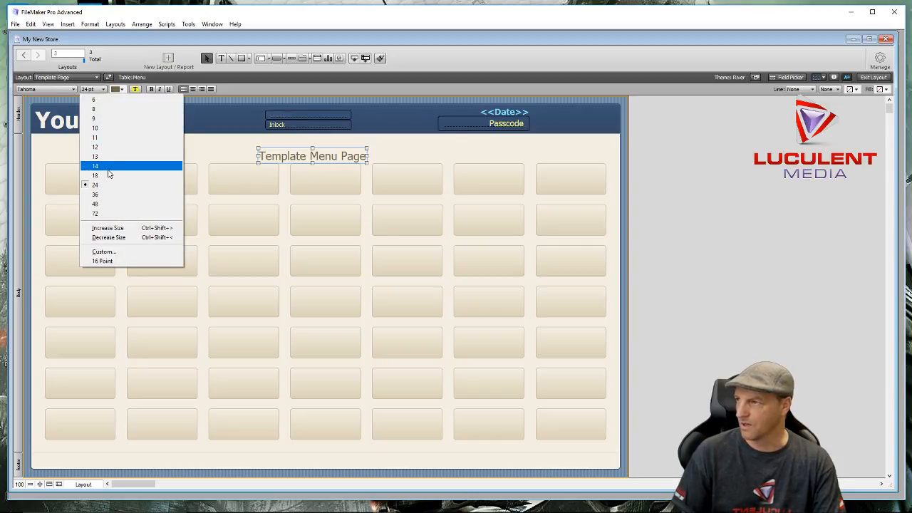
left_click(107, 175)
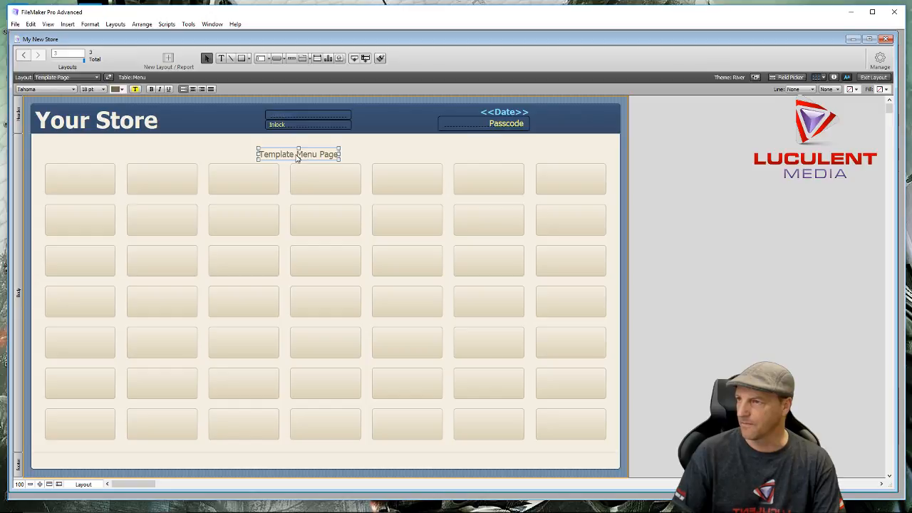
left_click_drag(301, 159, 328, 150)
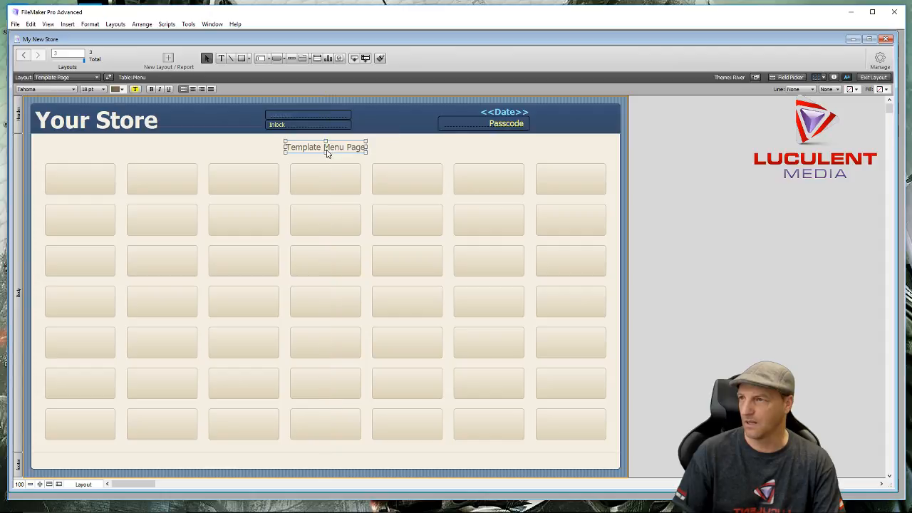
left_click(262, 156)
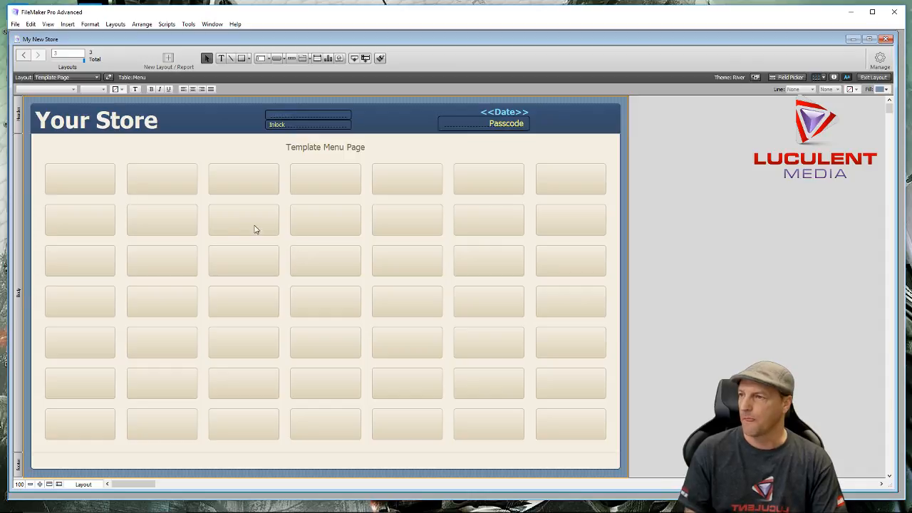
Label the first button of the top row "Nails" and set its text size to 24 pt
double_click(92, 185)
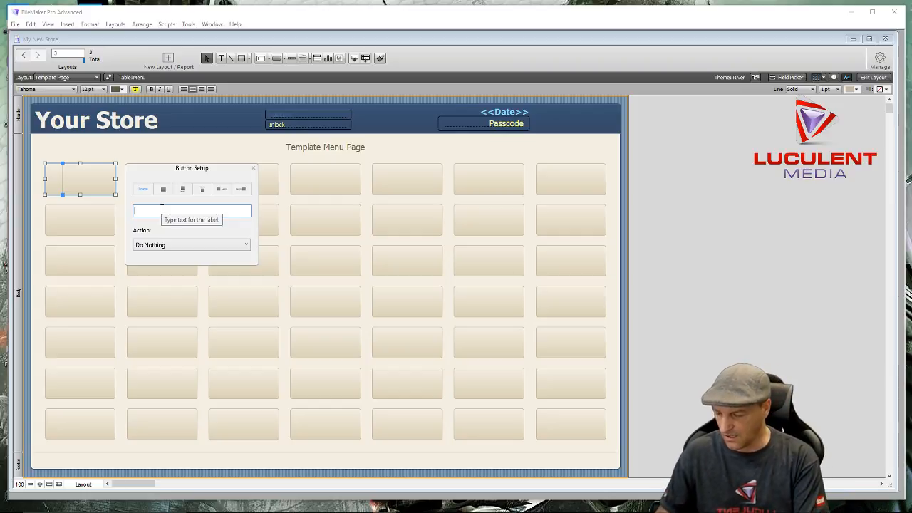
type("Nails")
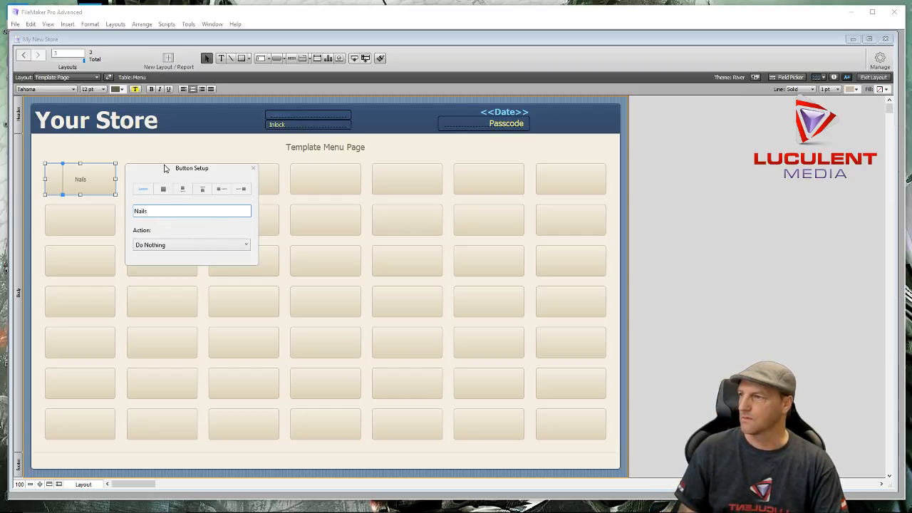
left_click(159, 149)
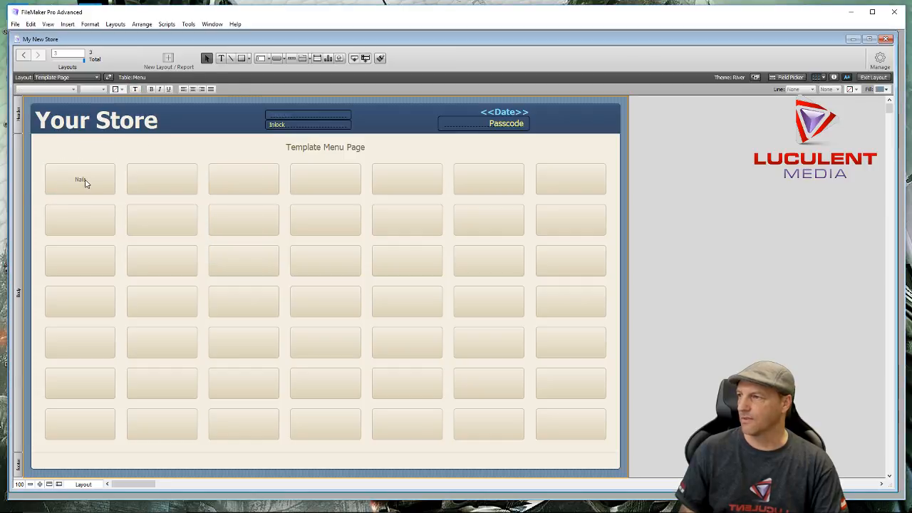
left_click(87, 183)
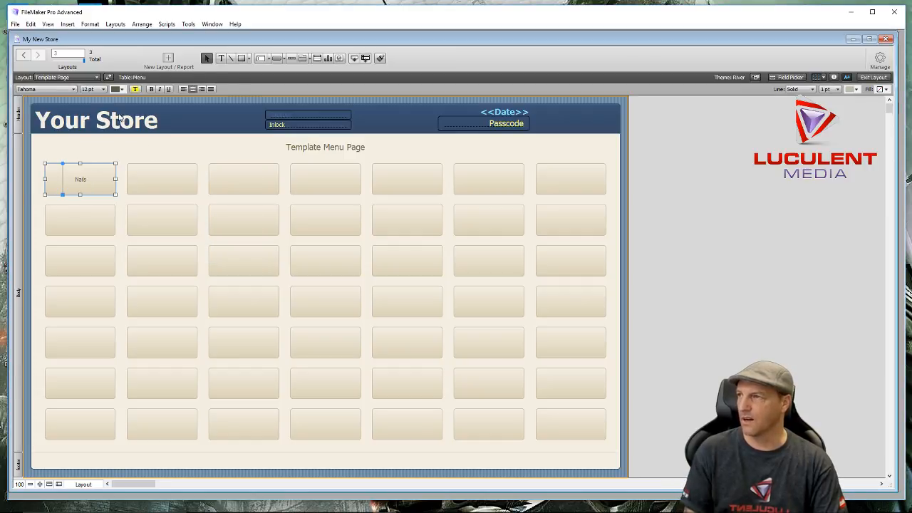
left_click(103, 90)
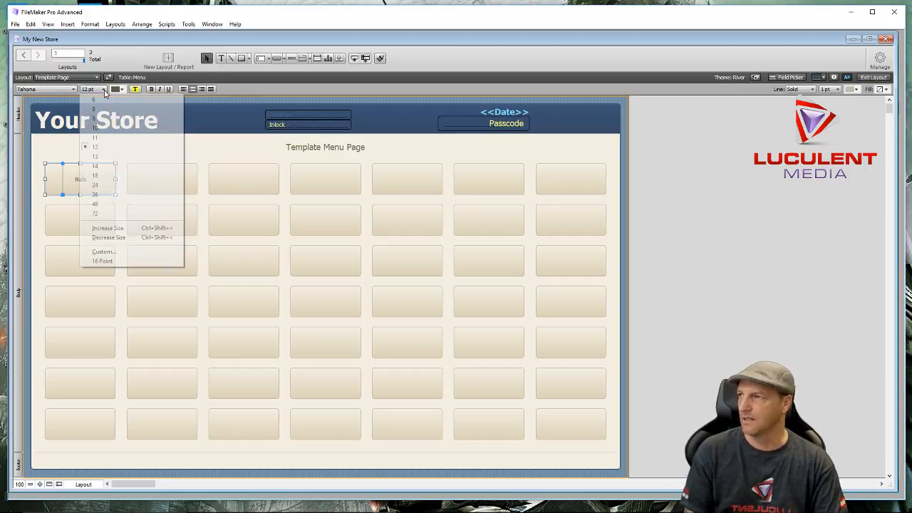
left_click(99, 185)
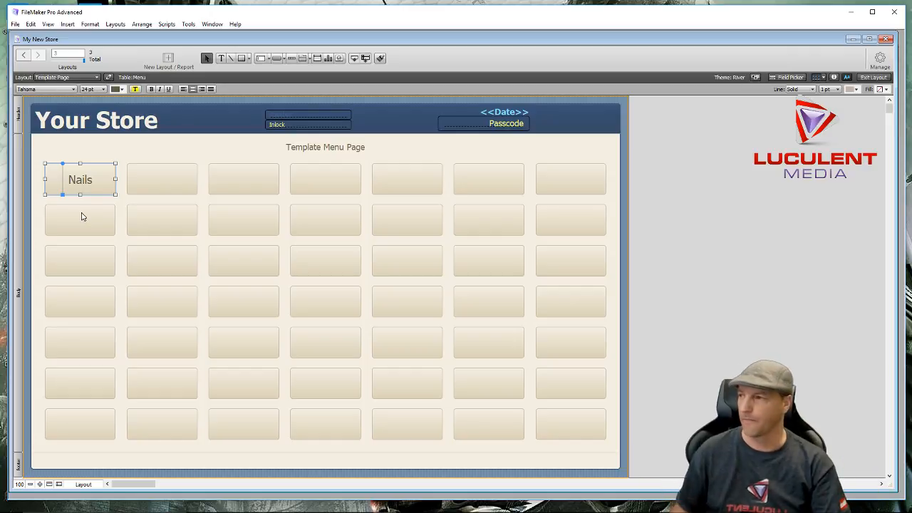
Label the second button of the top row "Hammer" and set its text size to 24 pt
left_click(171, 179)
double_click(171, 179)
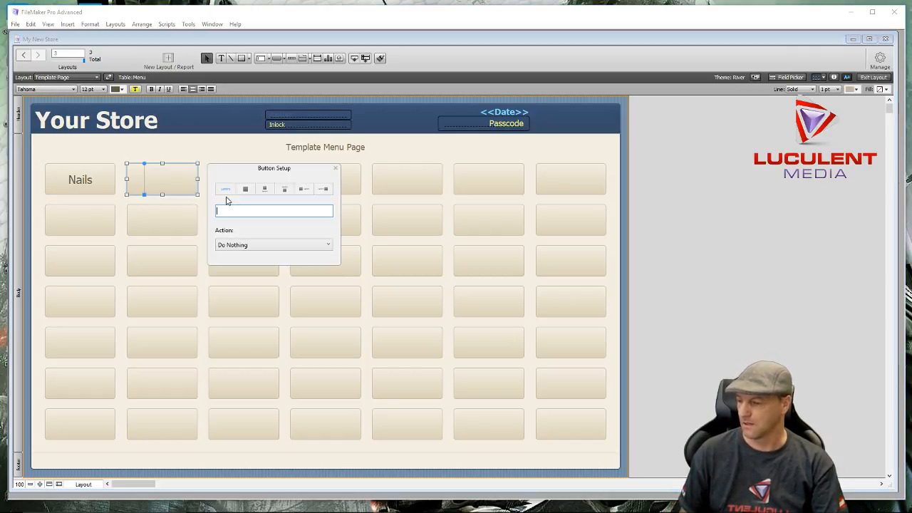
type("Hammer")
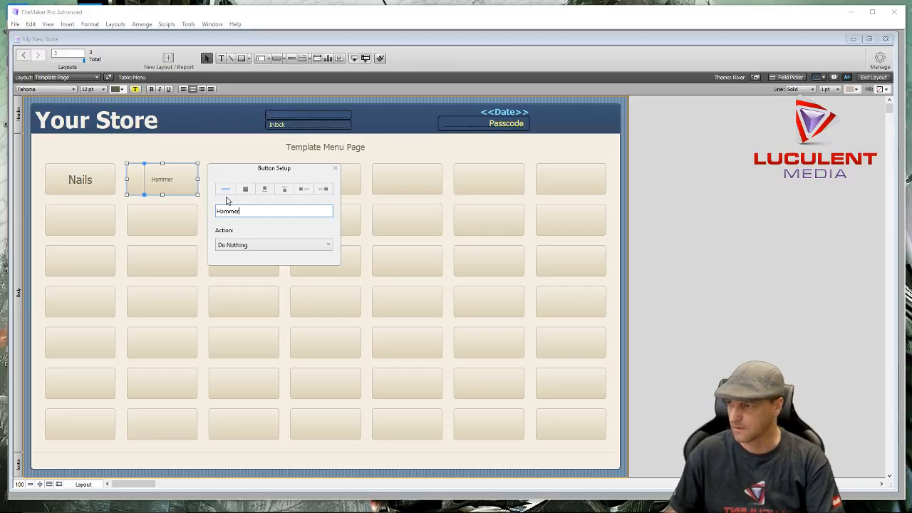
left_click(221, 141)
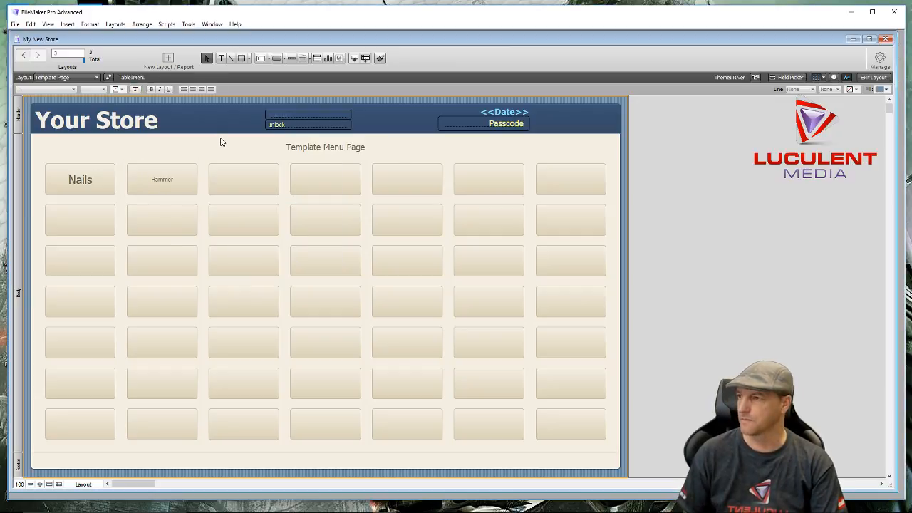
left_click(178, 180)
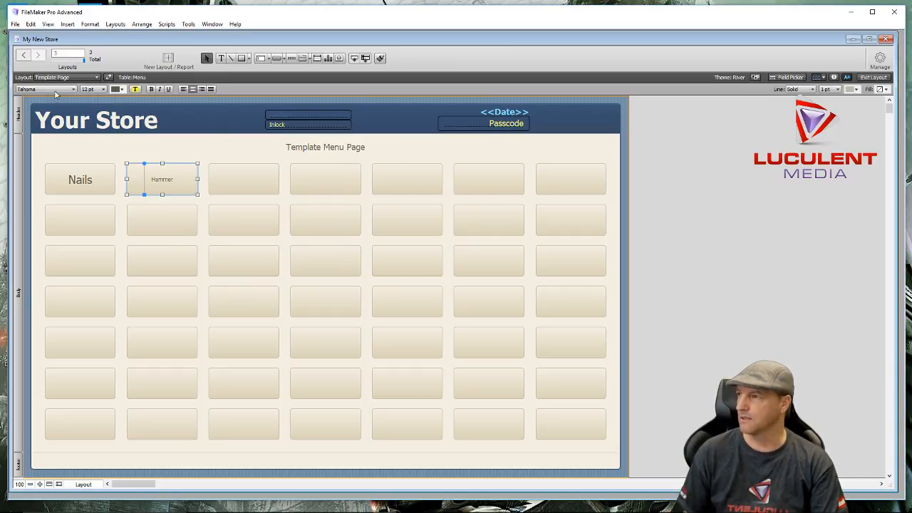
left_click(104, 89)
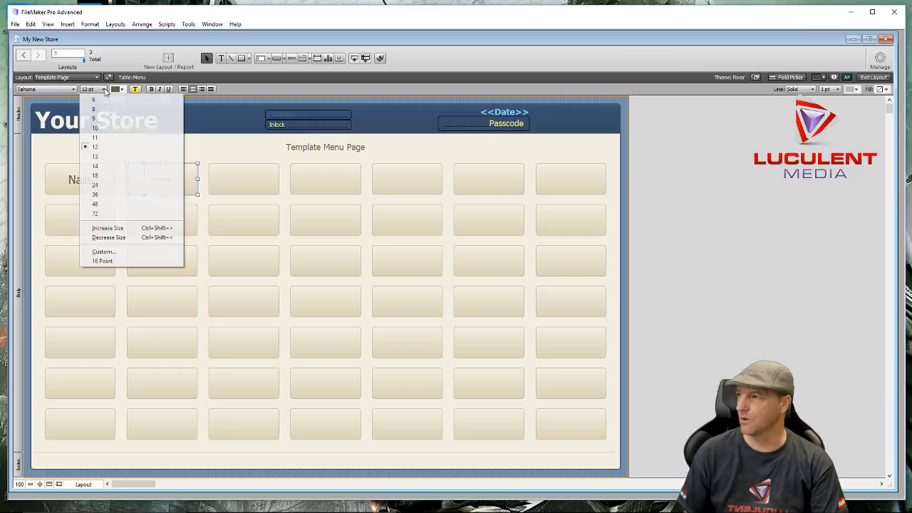
left_click(105, 186)
left_click(237, 141)
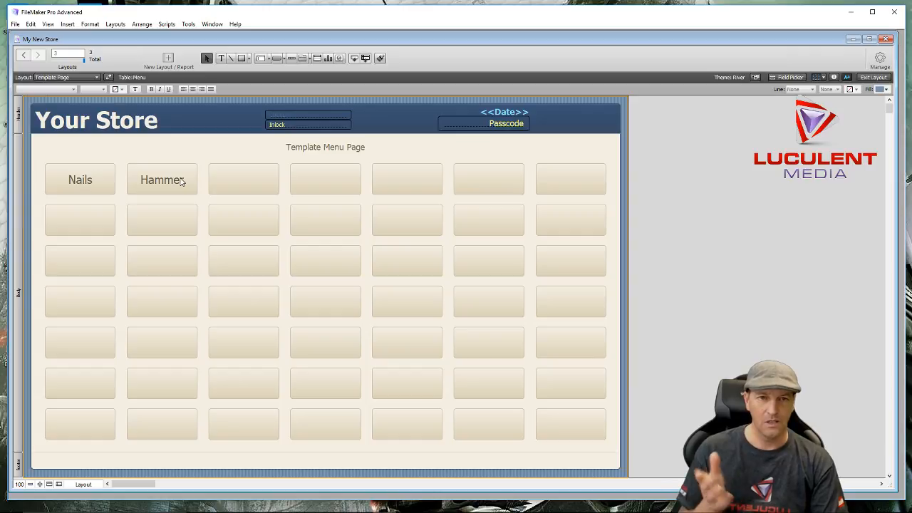
Examine the Hammer button's fill, line, padding and text settings among the Inspector's appearance options
left_click(178, 183)
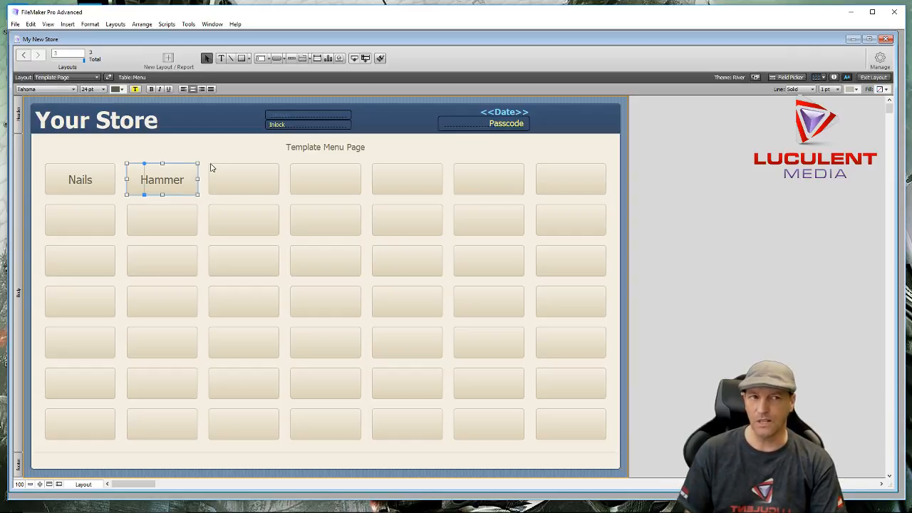
left_click(835, 78)
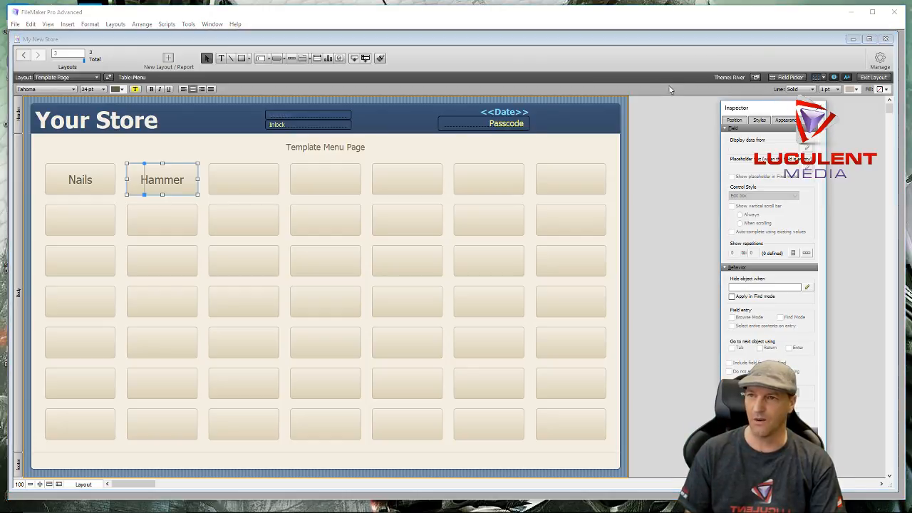
left_click_drag(771, 109, 504, 77)
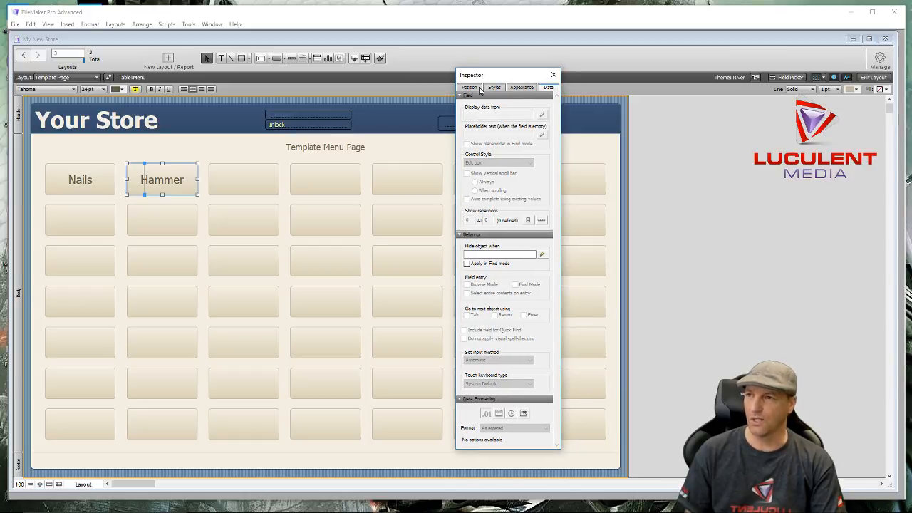
left_click(526, 87)
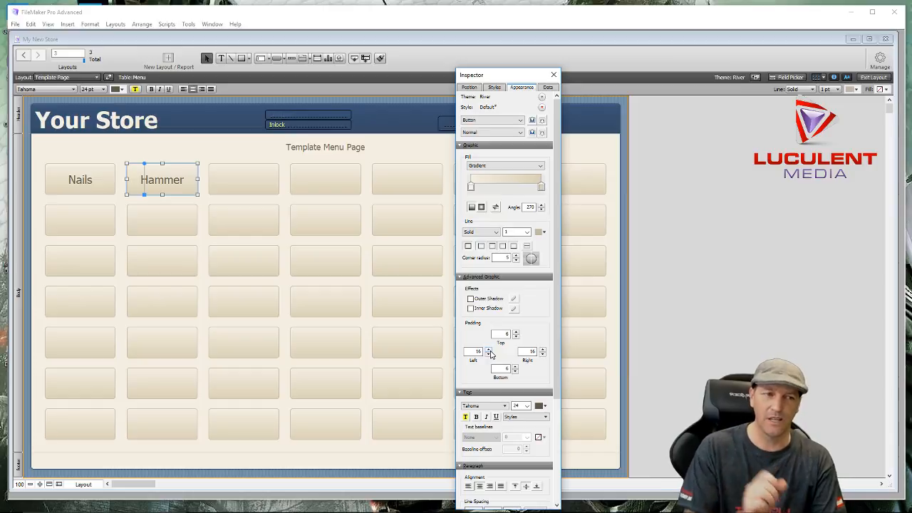
left_click(422, 150)
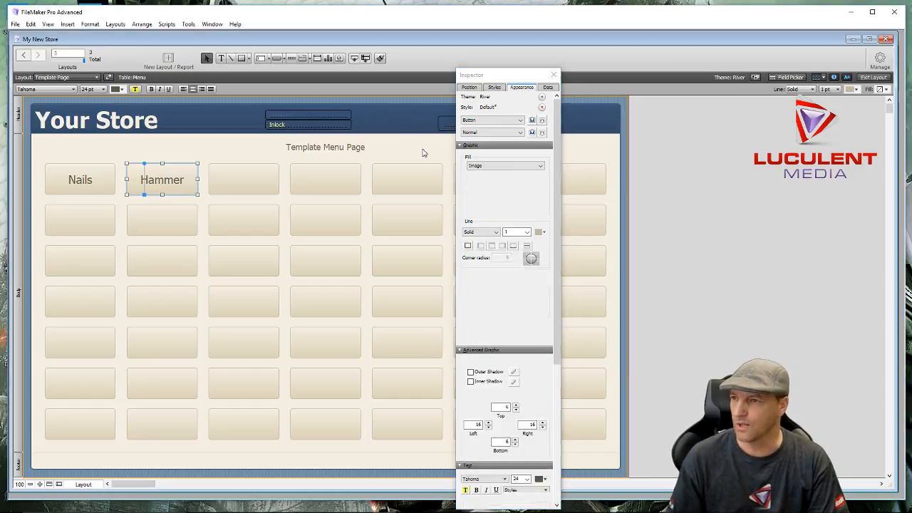
Reduce the padding of all product buttons, leaving out the page title, to 2 on the left and 9 on the right
left_click_drag(510, 75, 682, 24)
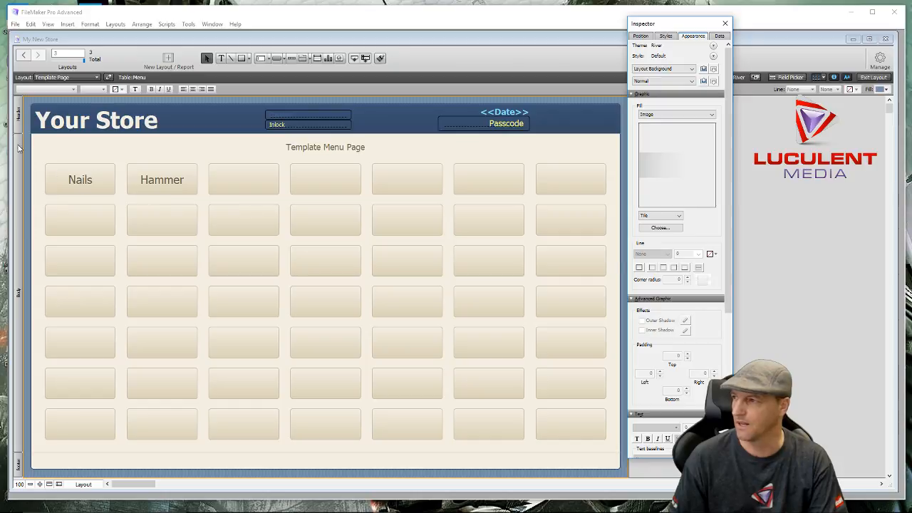
left_click_drag(44, 148, 610, 447)
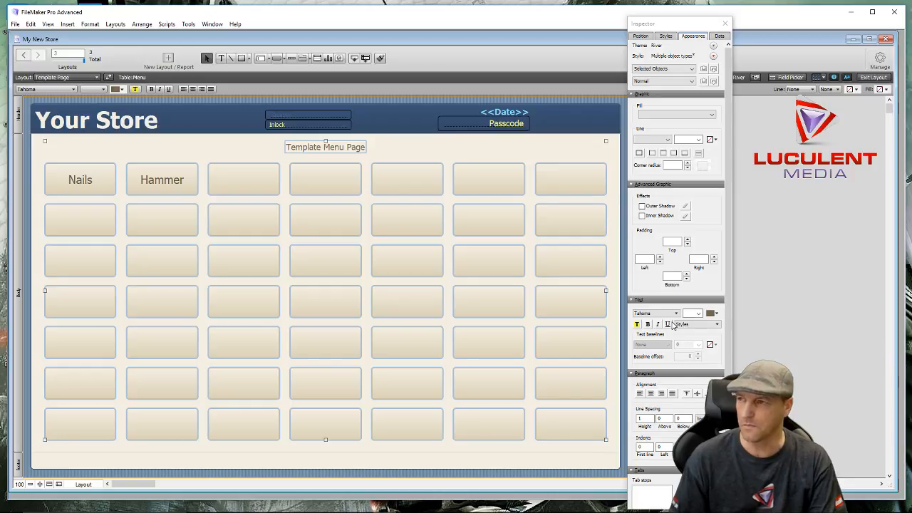
left_click(80, 155)
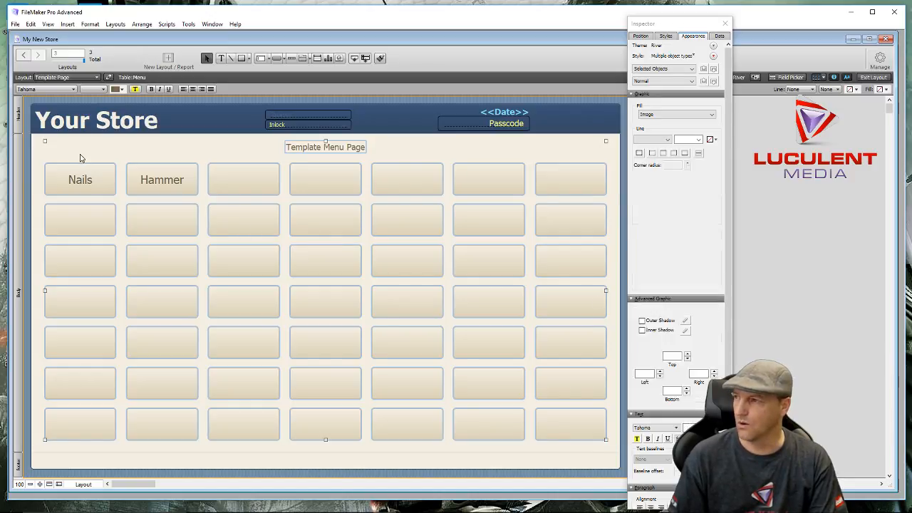
left_click_drag(42, 165, 610, 438)
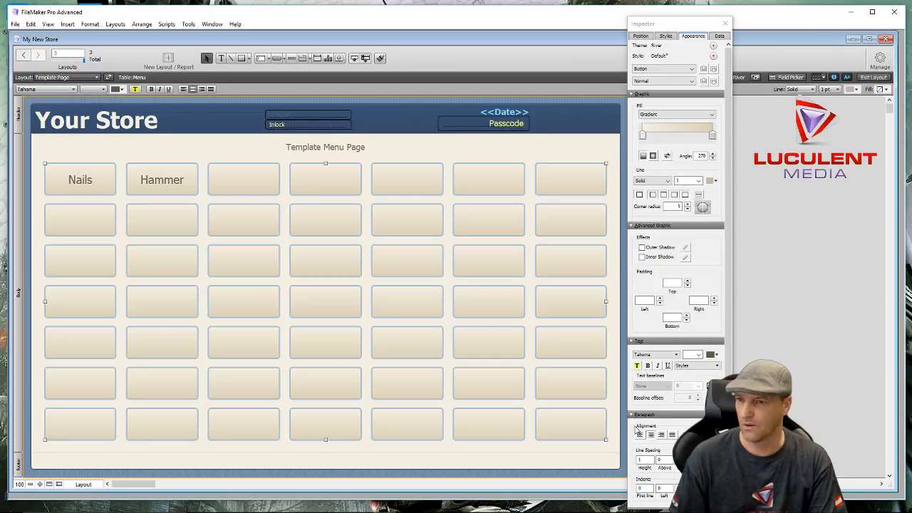
left_click(649, 300)
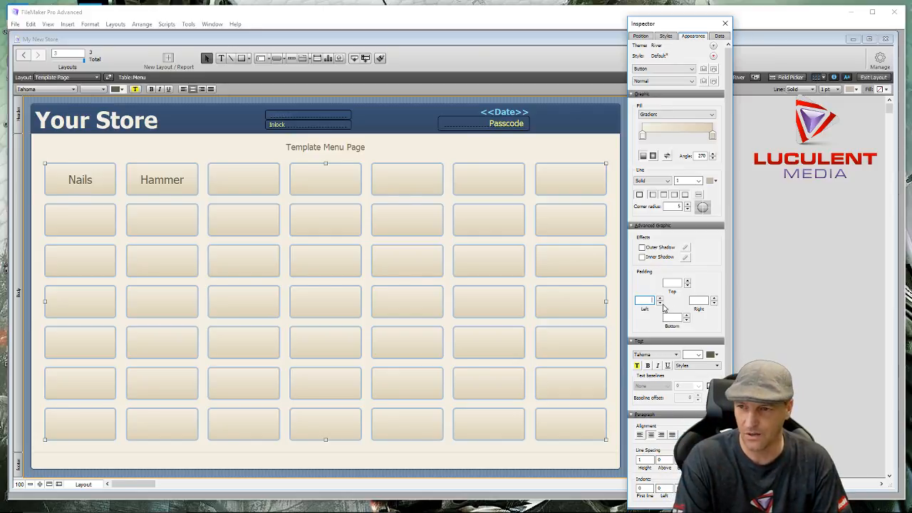
left_click(703, 300)
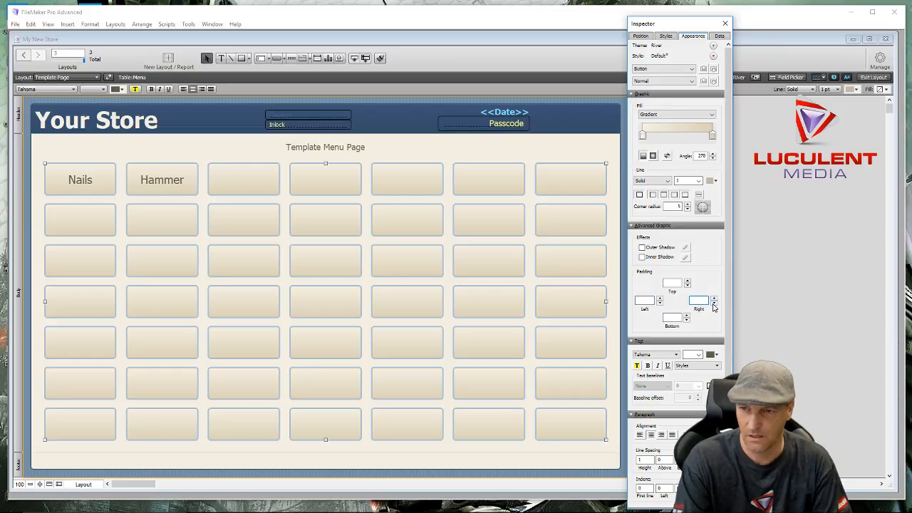
left_click(714, 304)
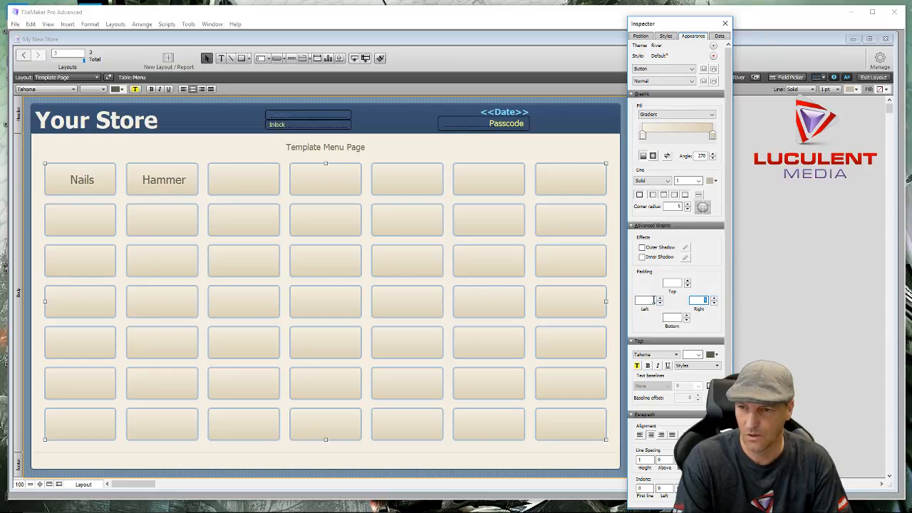
left_click(653, 300)
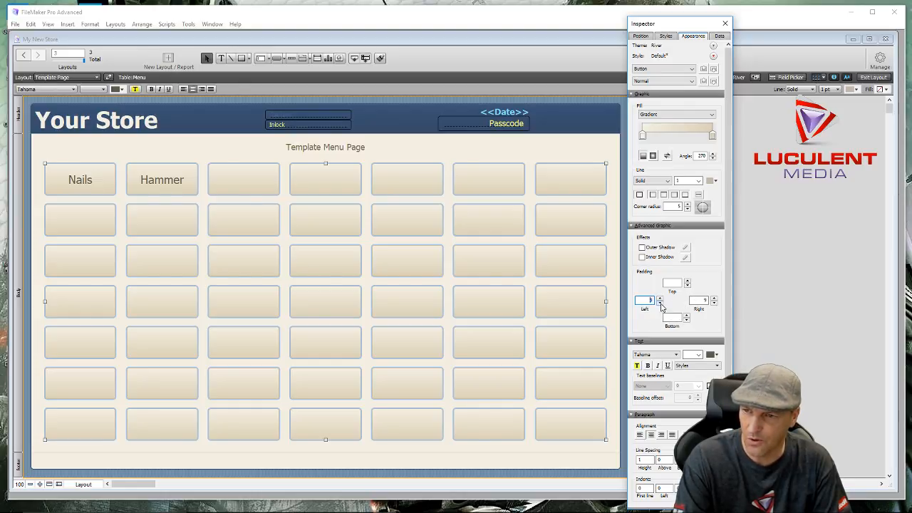
left_click(660, 304)
left_click(661, 303)
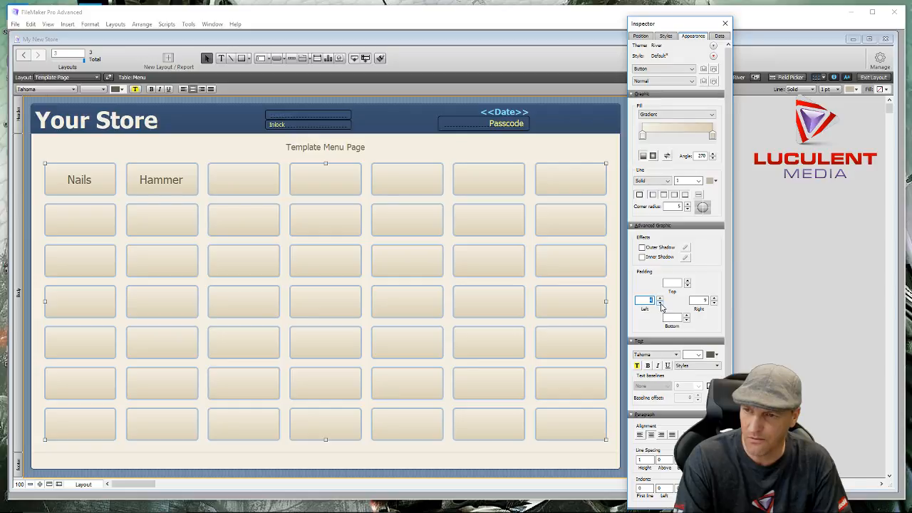
left_click(661, 303)
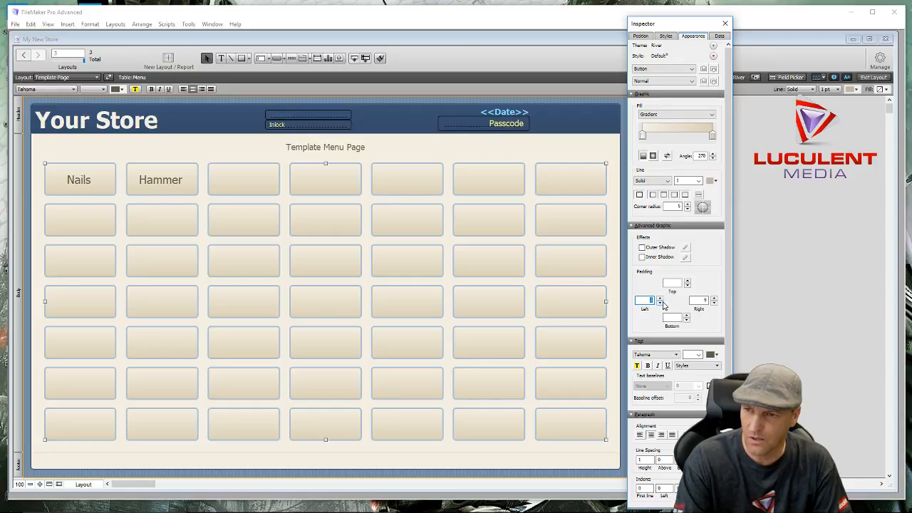
Set the right padding of all product buttons to 2 and close the Inspector
left_click(714, 304)
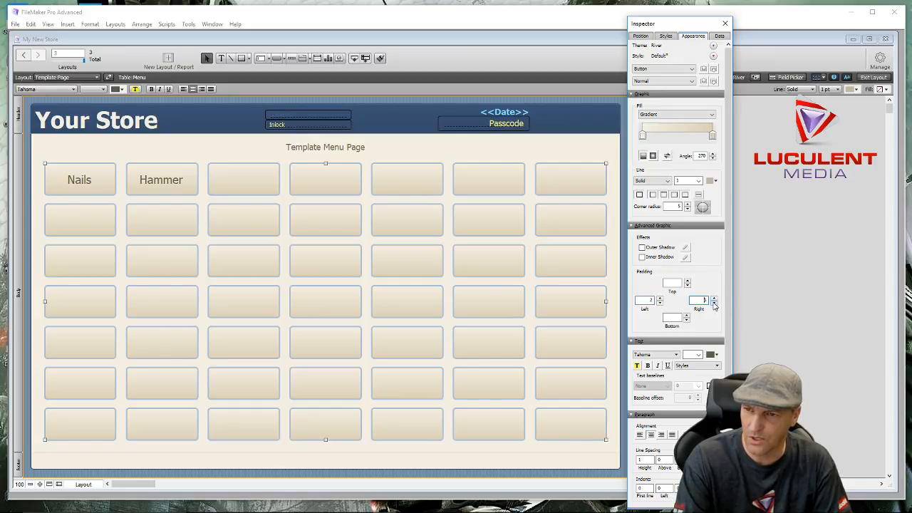
left_click(714, 303)
left_click(714, 304)
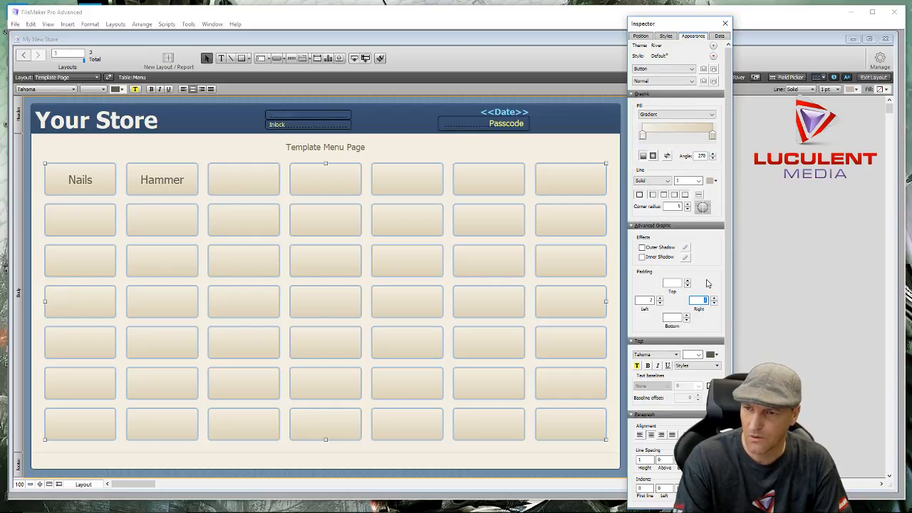
left_click(726, 26)
left_click(187, 151)
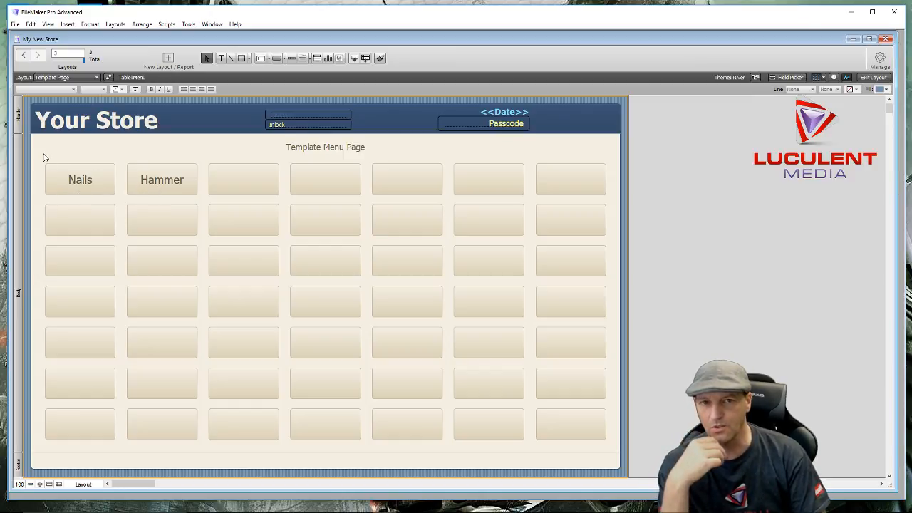
Set the text size of every button in the grid to 24 pt
left_click_drag(40, 163, 574, 443)
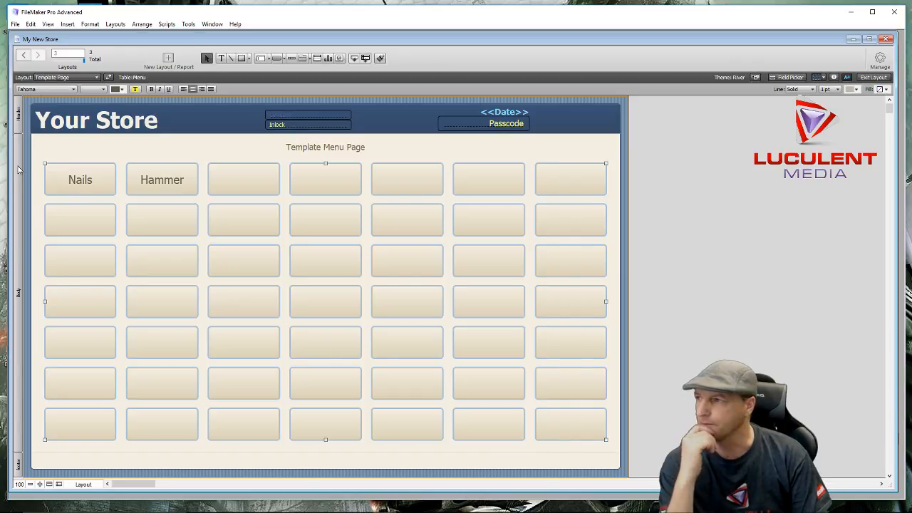
left_click(104, 89)
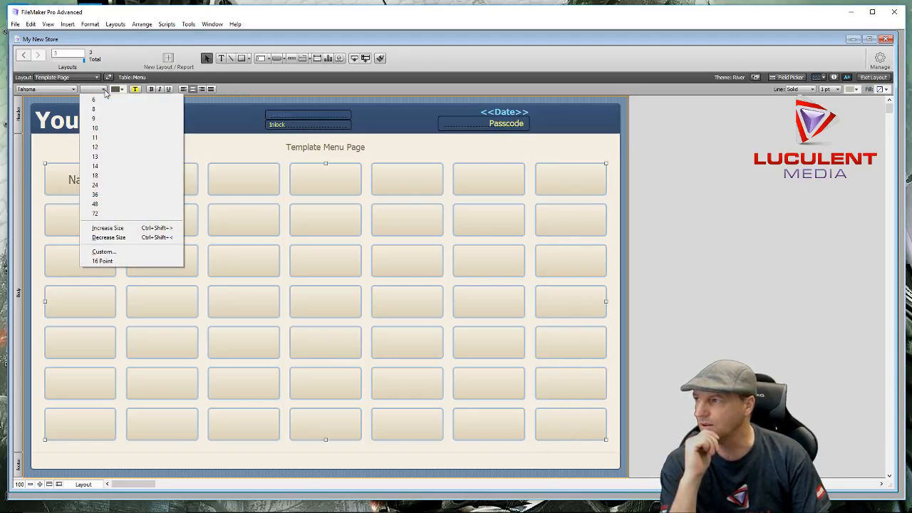
left_click(105, 185)
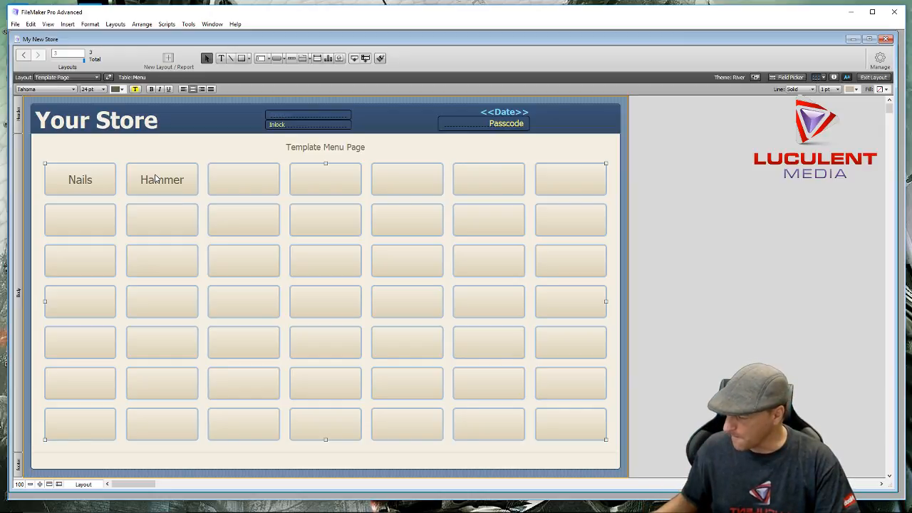
left_click(96, 158)
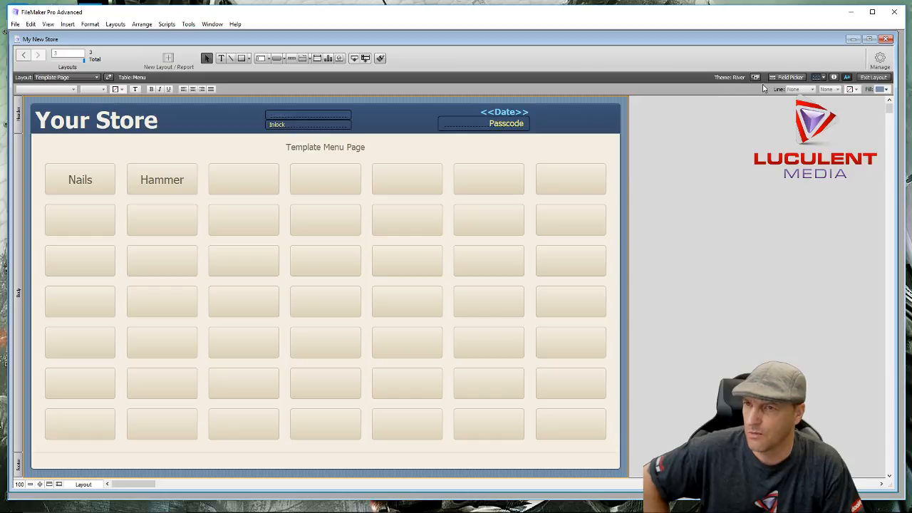
Place the Securitybox field from the Menu table below the first column of the button grid
left_click(789, 78)
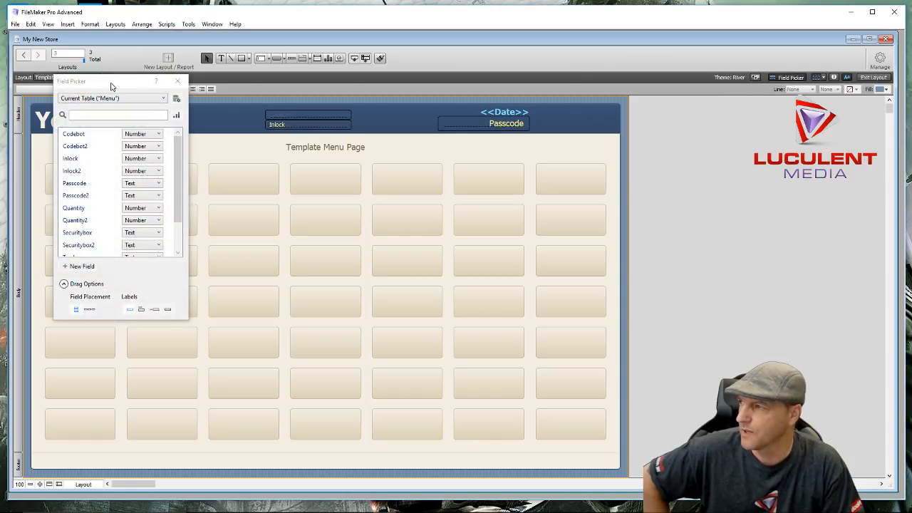
left_click_drag(110, 86, 604, 30)
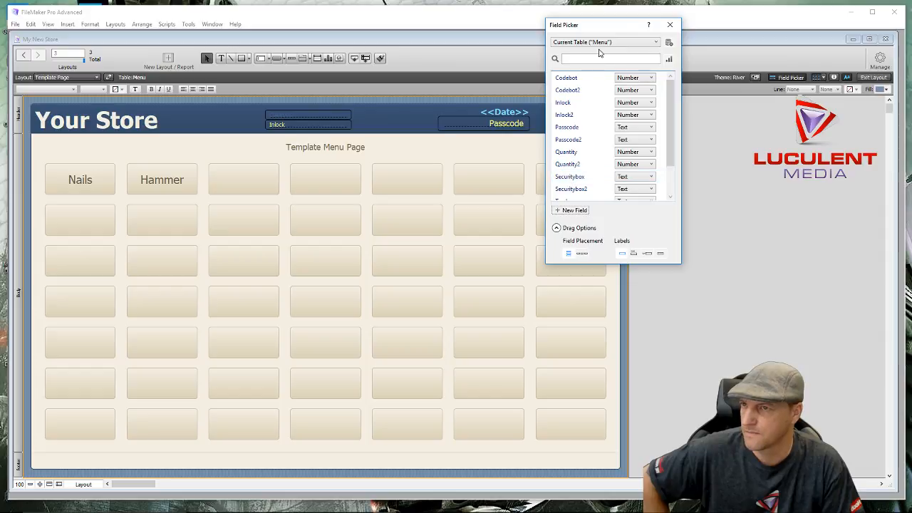
left_click_drag(622, 28, 704, 15)
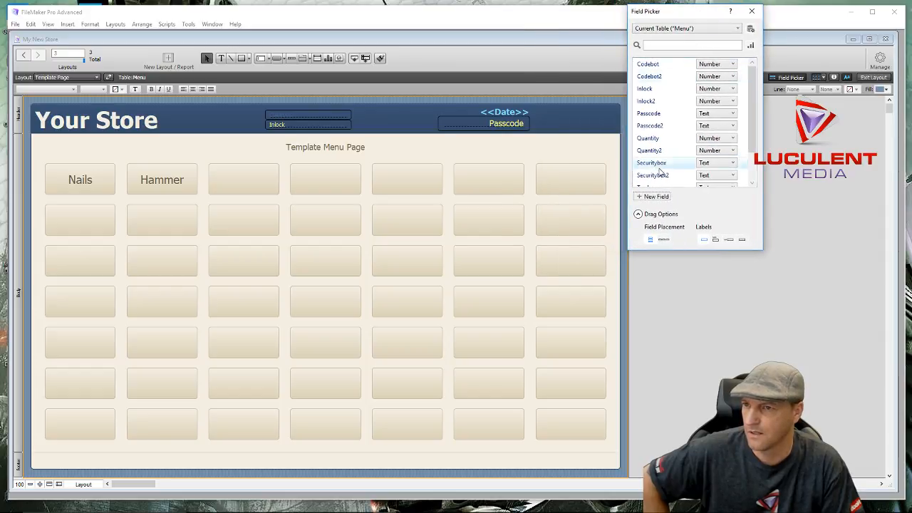
left_click_drag(656, 165, 47, 462)
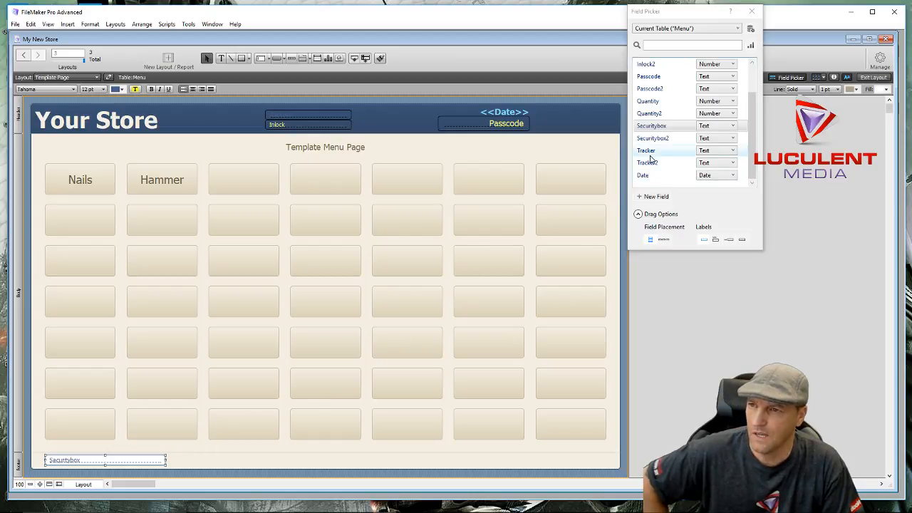
Place the Tracker field beside the Securitybox field, aligned with it, and close the Field Picker
left_click_drag(646, 154, 173, 460)
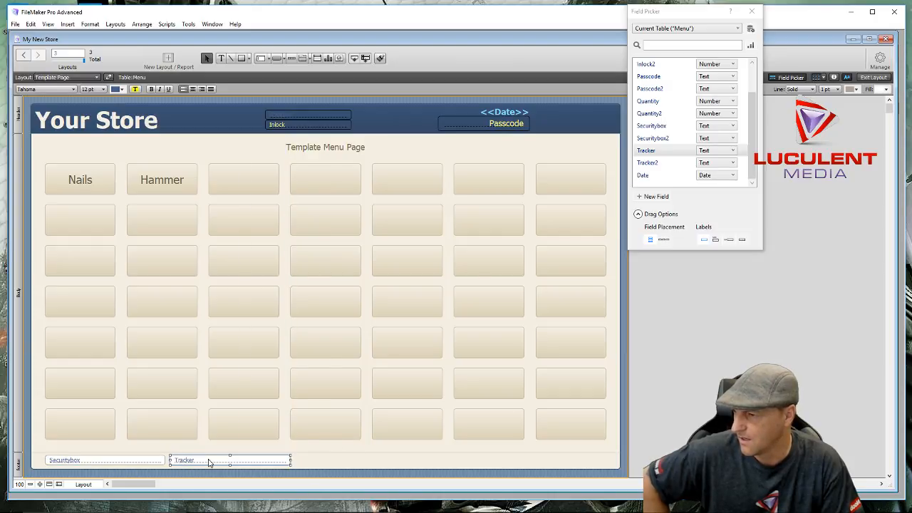
left_click_drag(230, 466, 227, 461)
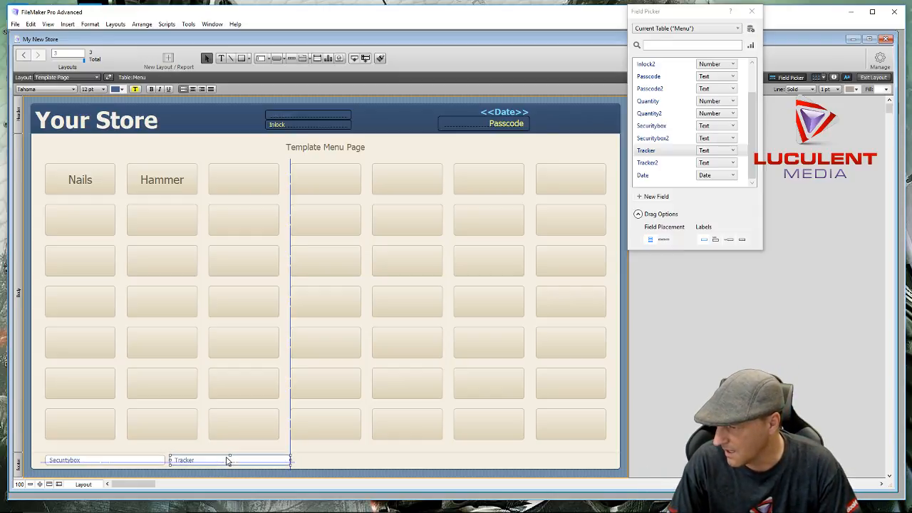
left_click(332, 461)
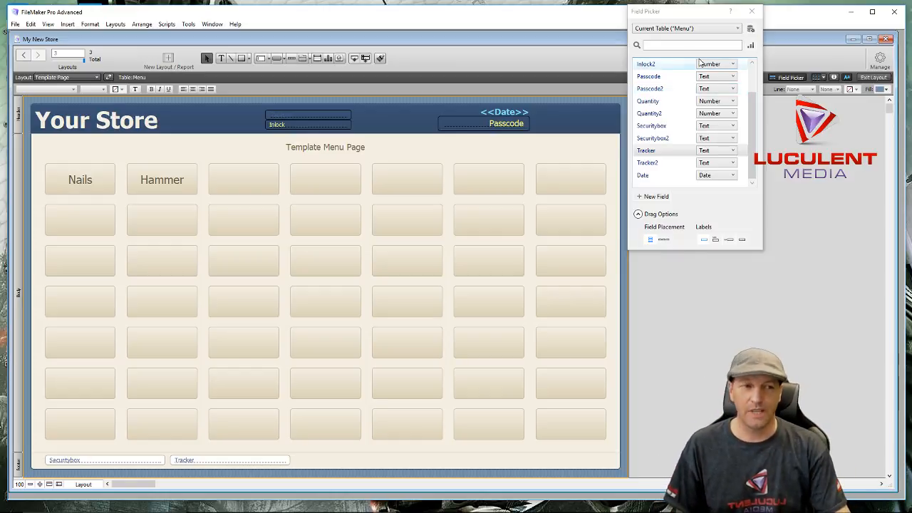
left_click(695, 13)
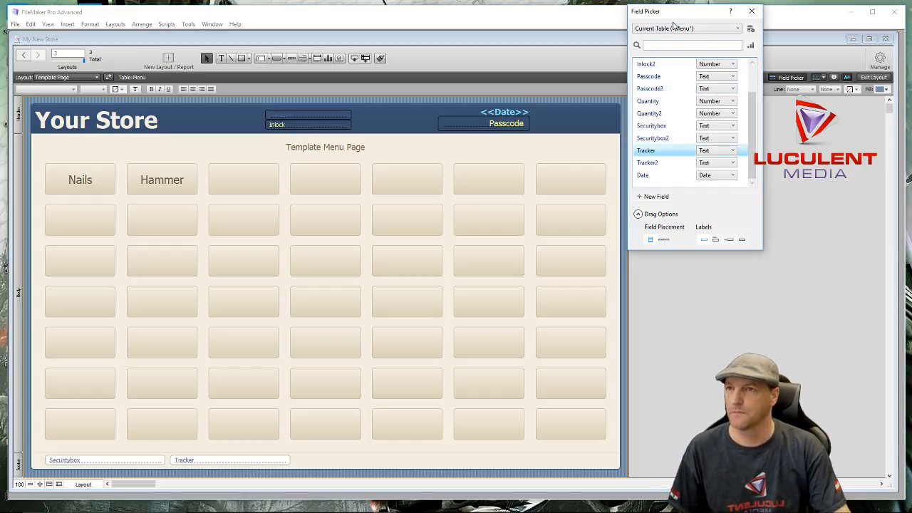
left_click(756, 10)
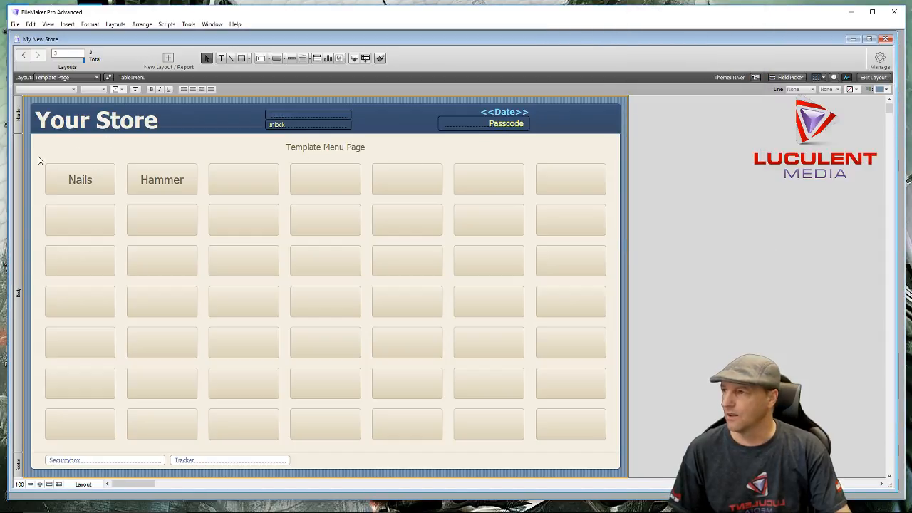
Change the end colour of the gradient fill on all product buttons to light blue
left_click_drag(37, 158, 615, 444)
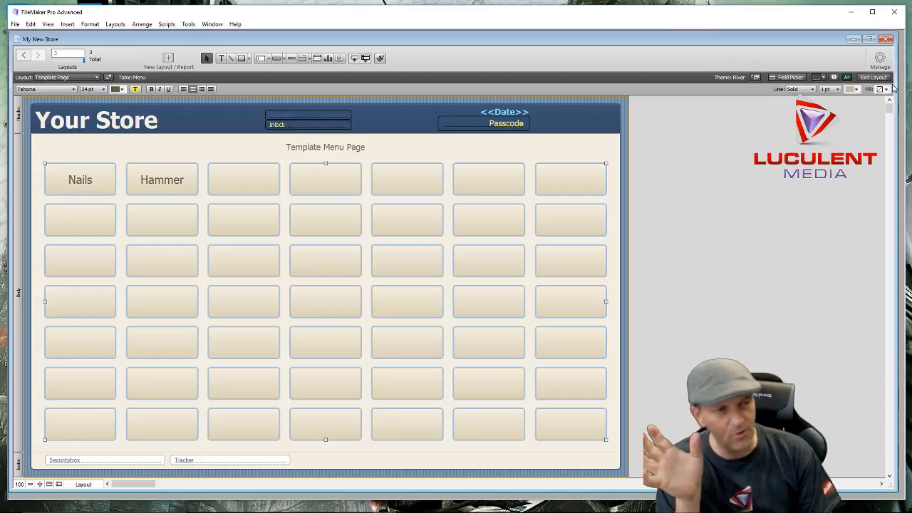
left_click(834, 78)
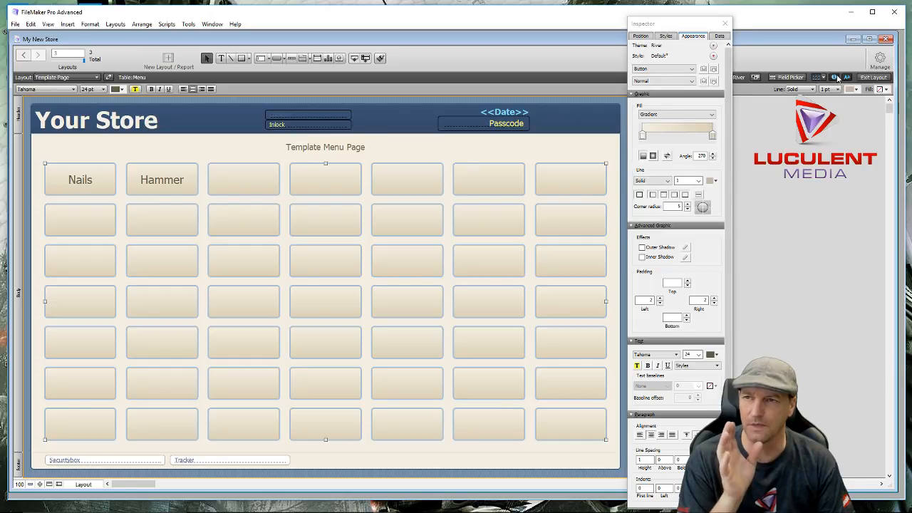
left_click(713, 137)
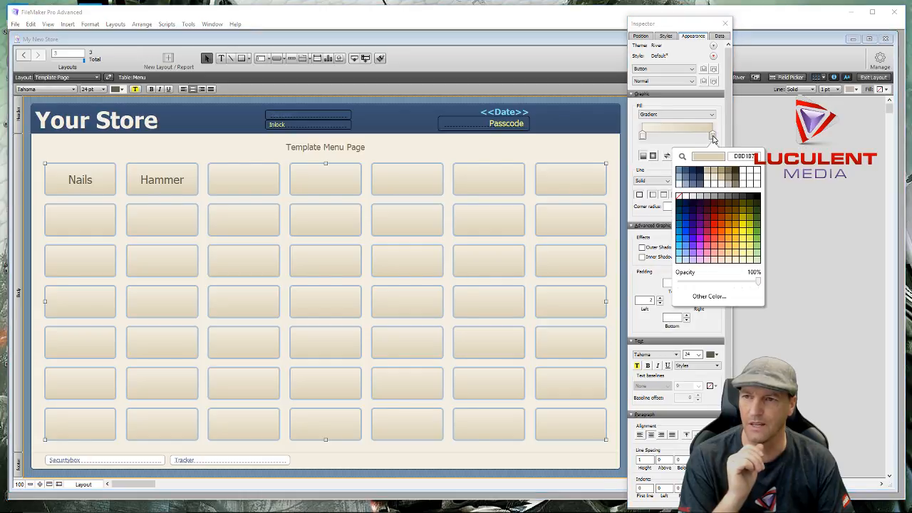
left_click(682, 255)
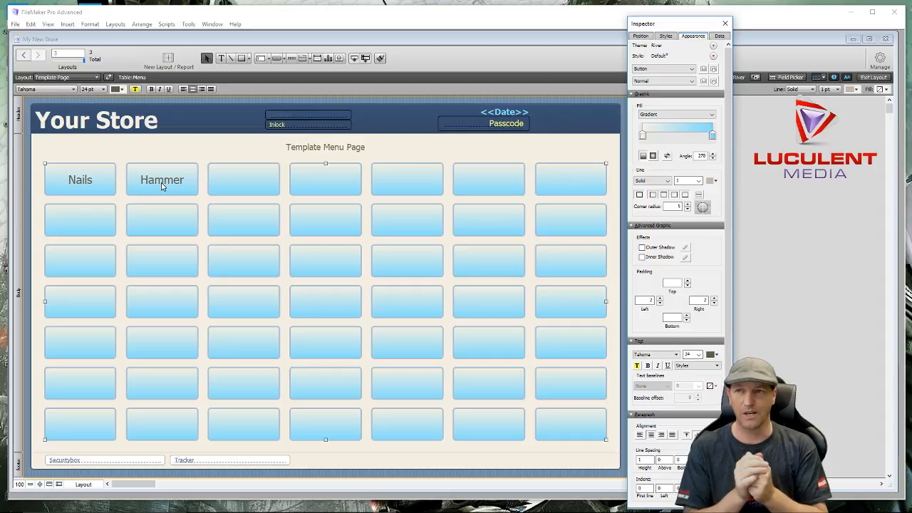
Fill all product buttons with the blue water-like picture from the Pictures folder and display it at Original Size
left_click(712, 116)
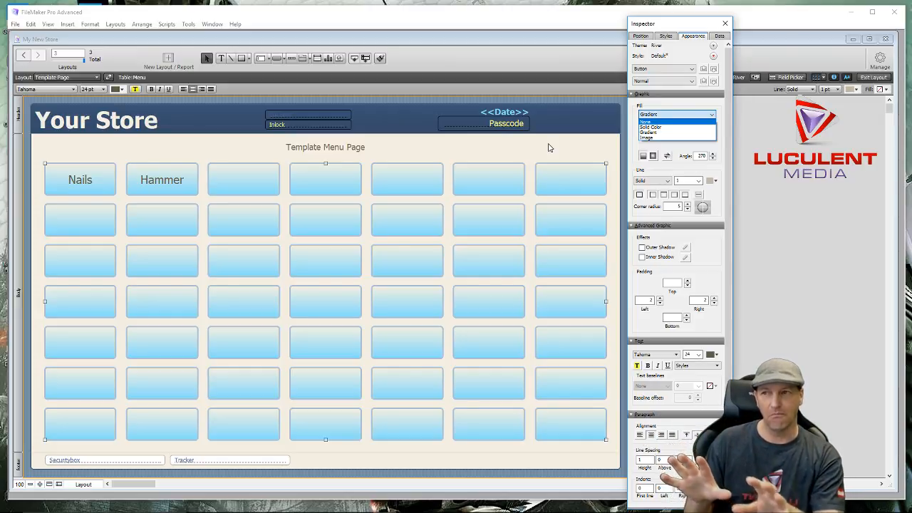
left_click(656, 138)
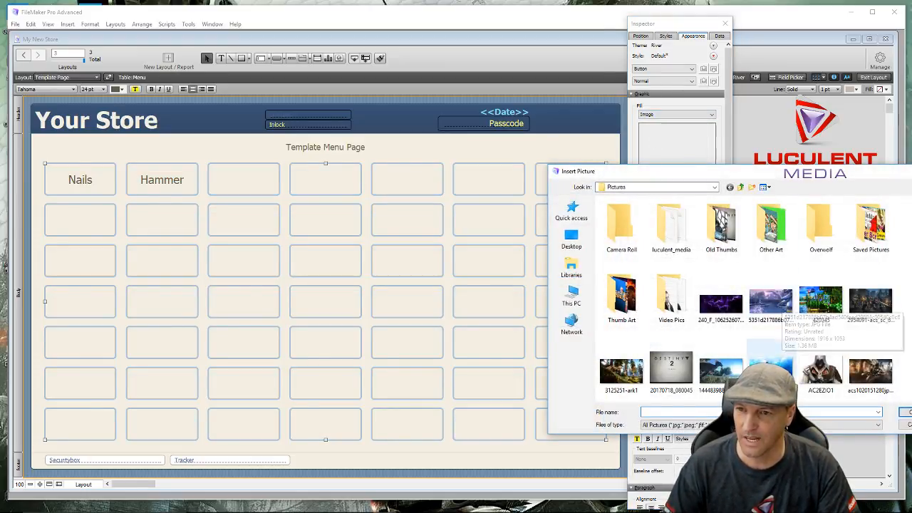
left_click(771, 367)
left_click(906, 412)
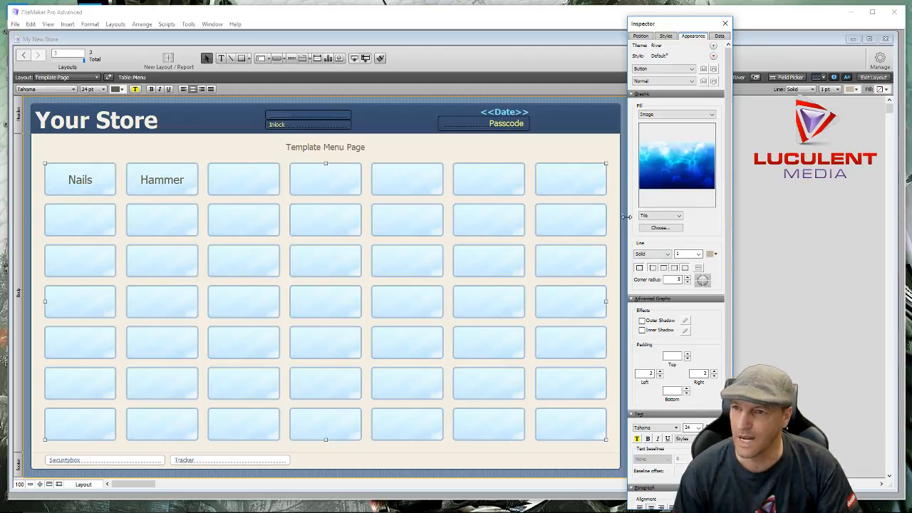
left_click(679, 218)
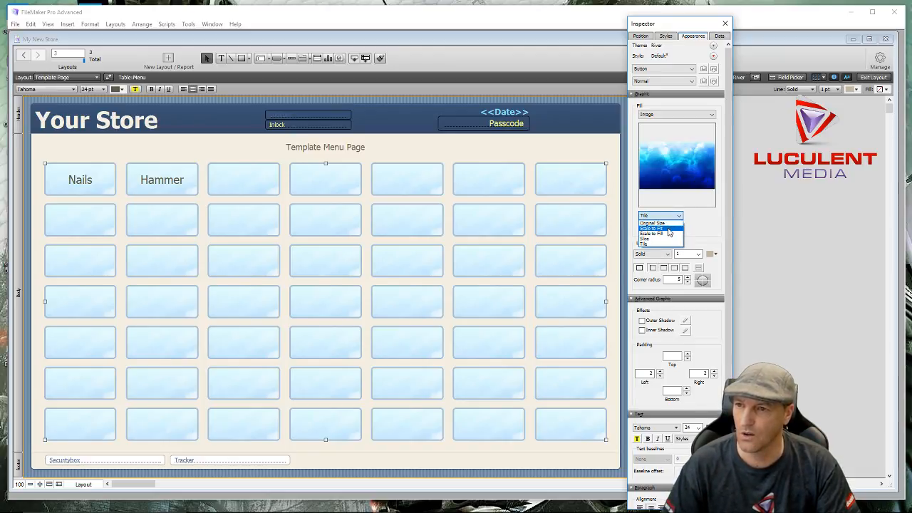
left_click(670, 223)
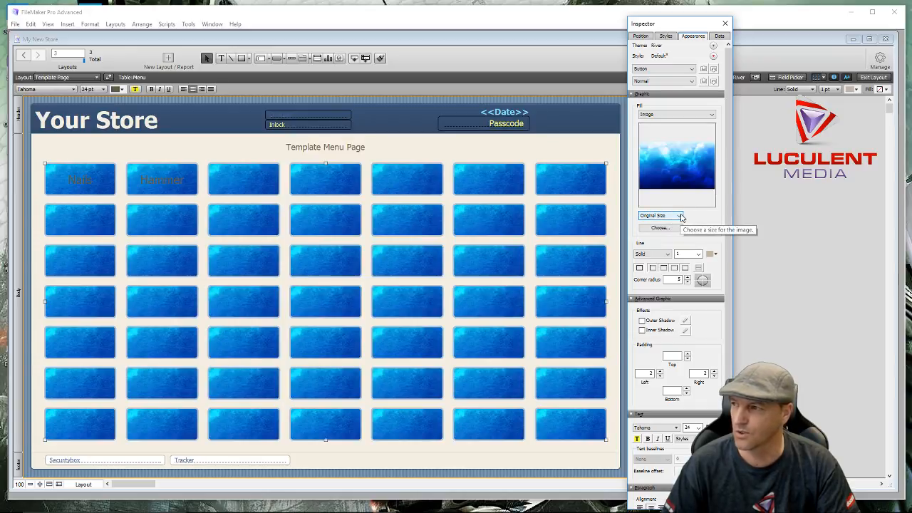
Try the Scale to Fill, Slice and Tile display options for the picture fill on all product buttons
left_click(680, 217)
left_click(670, 235)
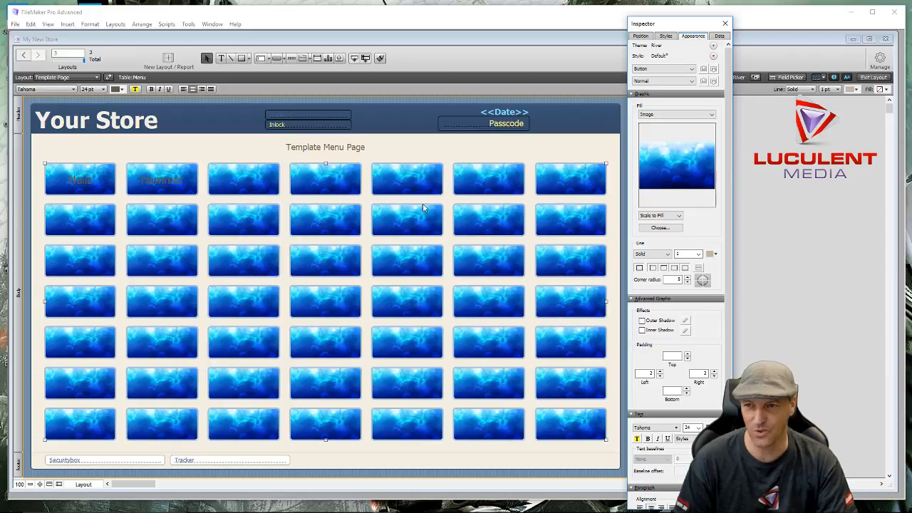
left_click(680, 217)
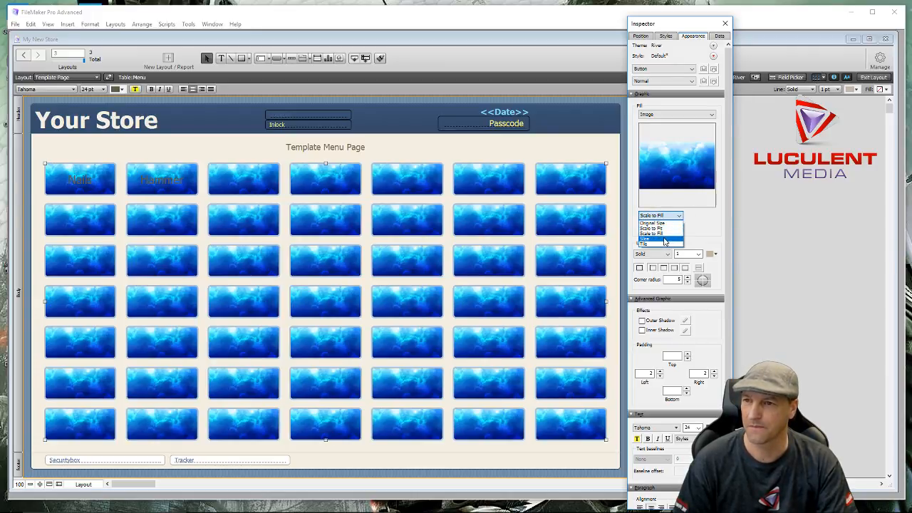
left_click(665, 242)
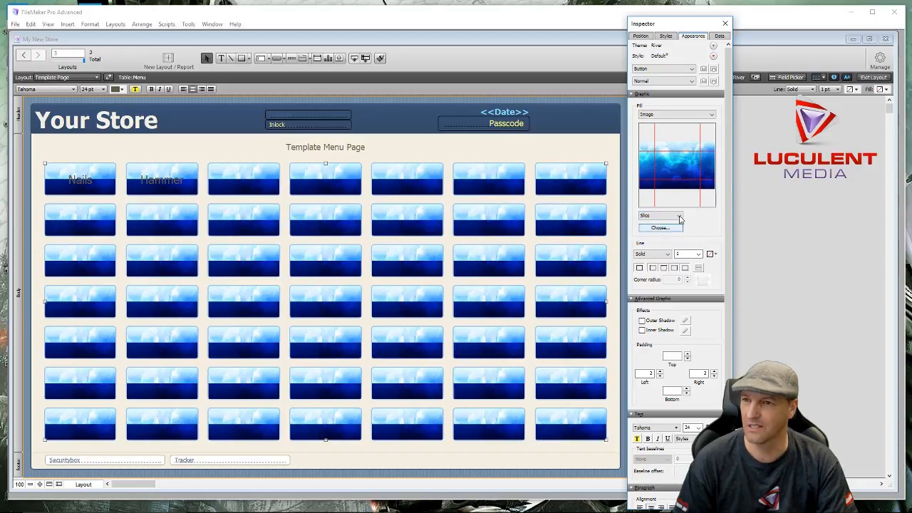
left_click(681, 217)
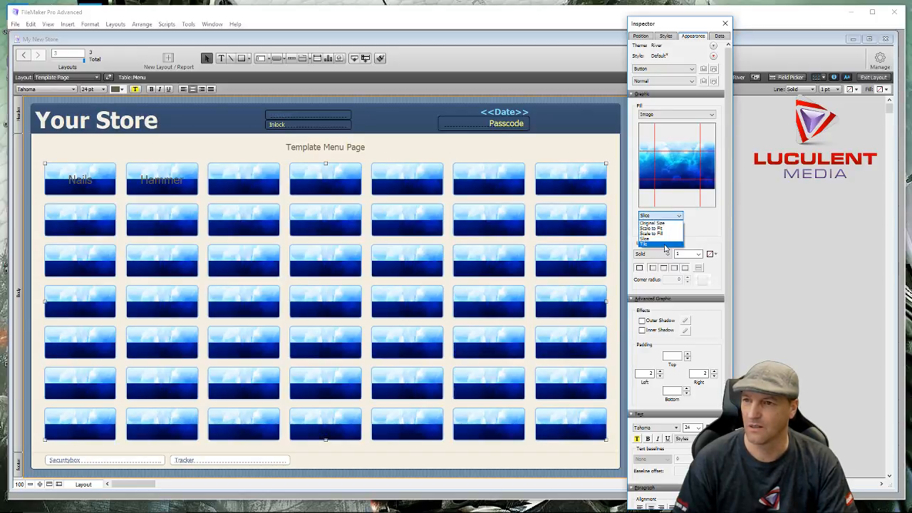
left_click(664, 248)
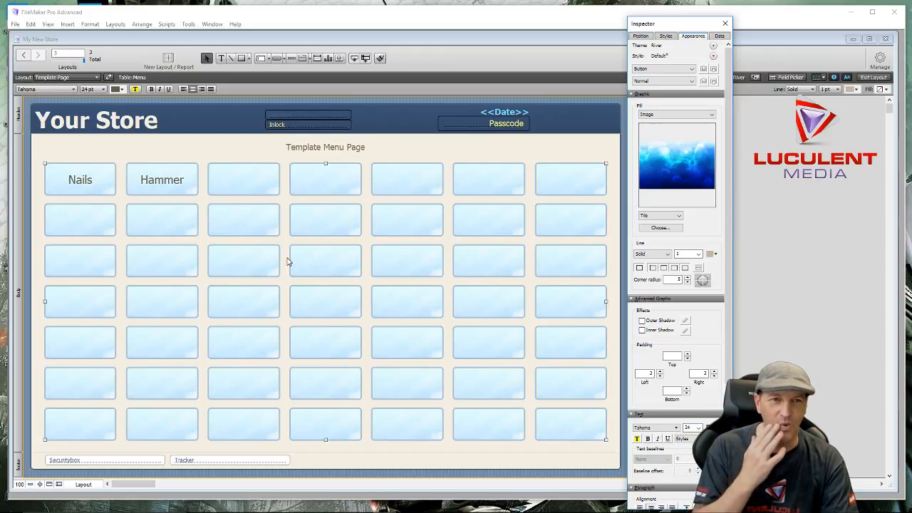
Switch the fill of all product buttons to a gradient and try bright yellow and pale yellow as its end colour
left_click(714, 118)
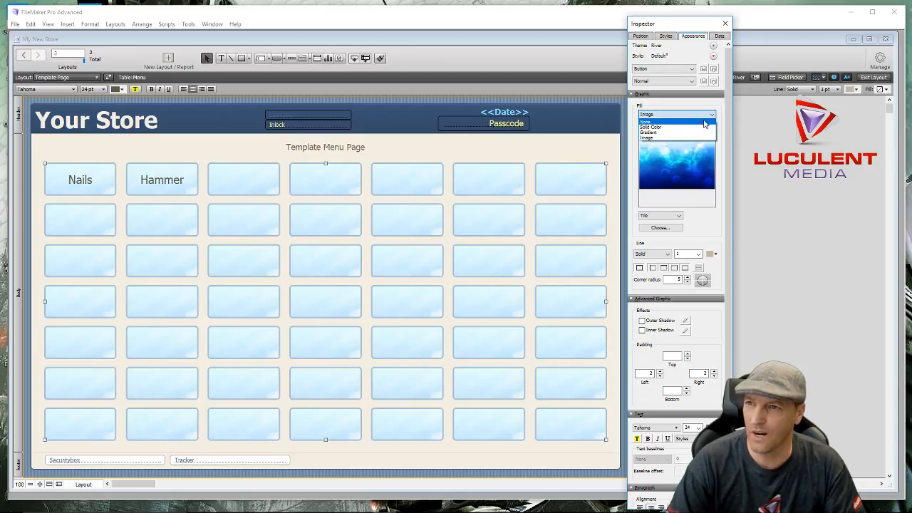
left_click(677, 133)
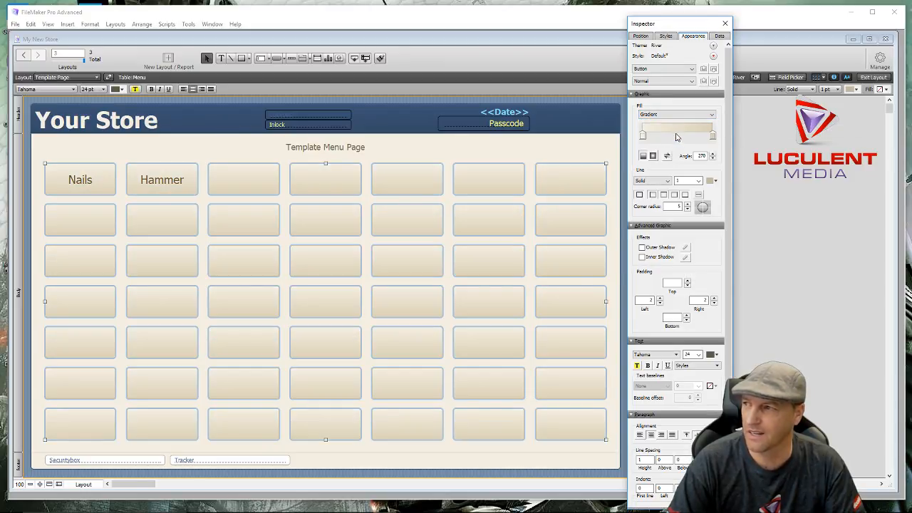
left_click(714, 137)
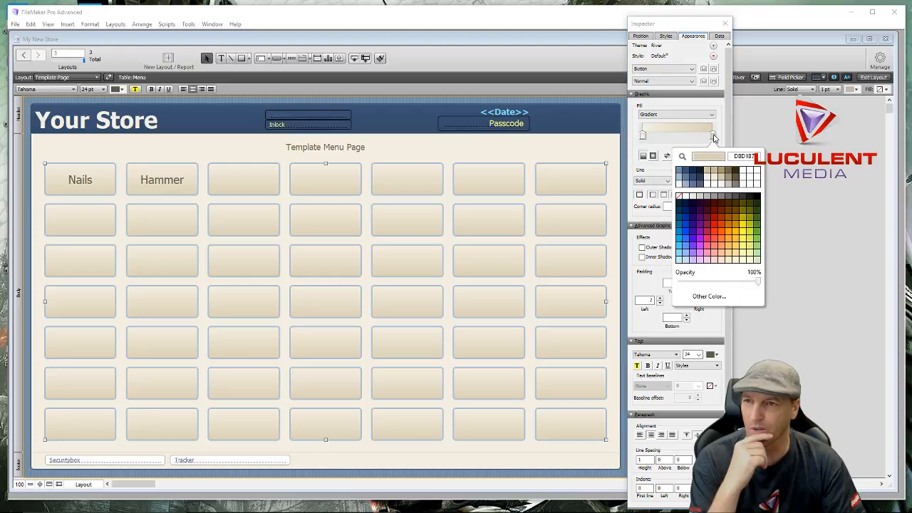
left_click(744, 227)
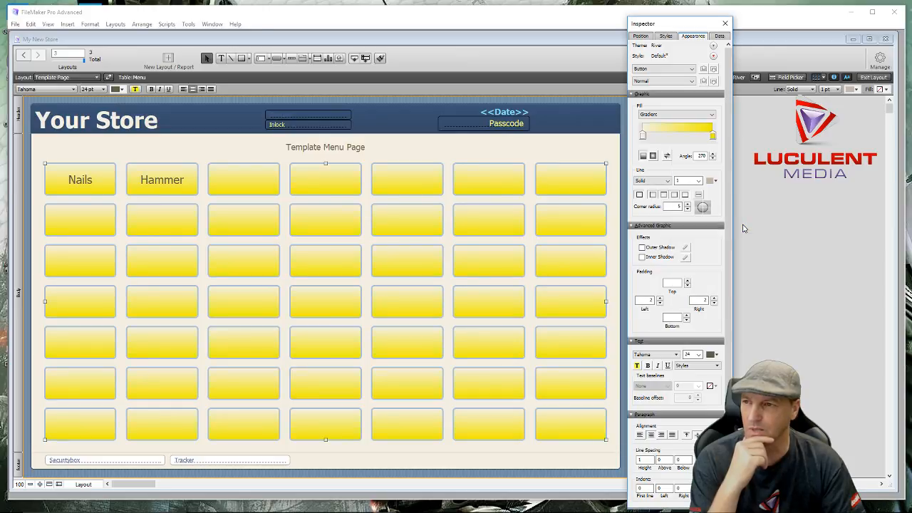
left_click(713, 136)
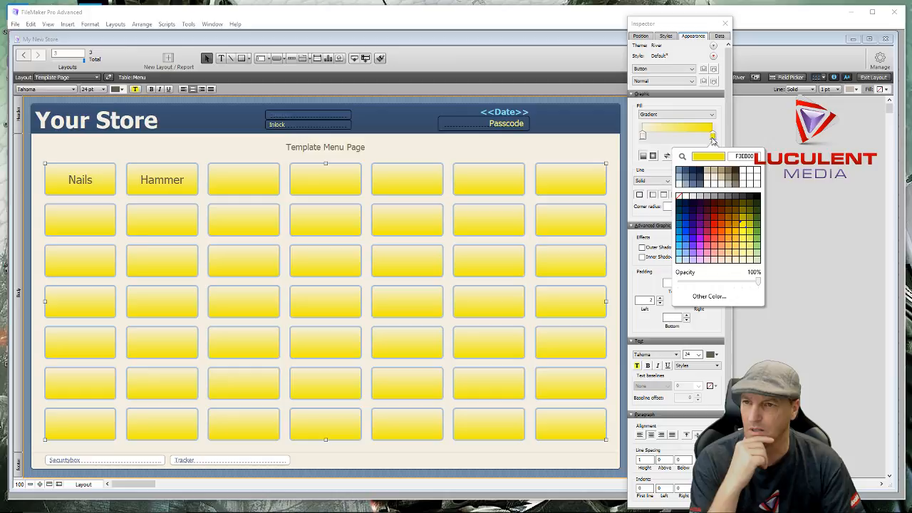
left_click(742, 257)
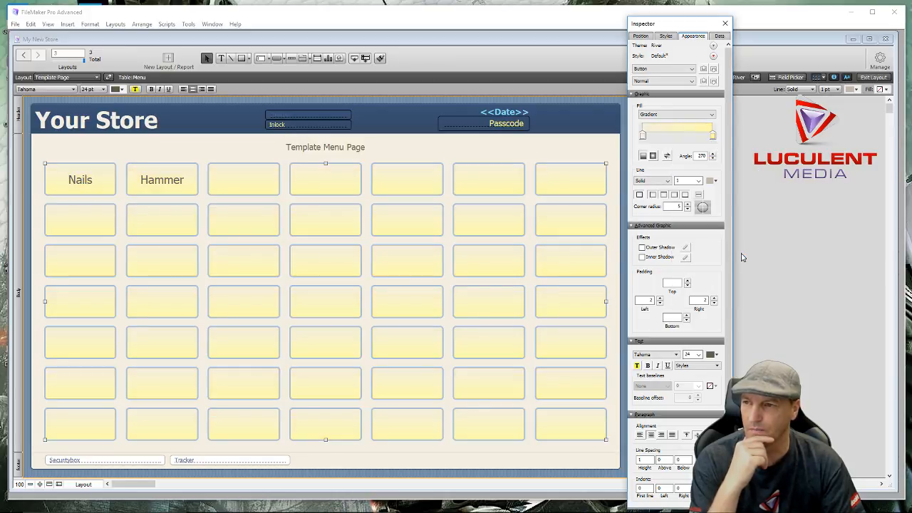
Try light orange and light blue as the end colour of the product buttons' gradient
left_click(712, 136)
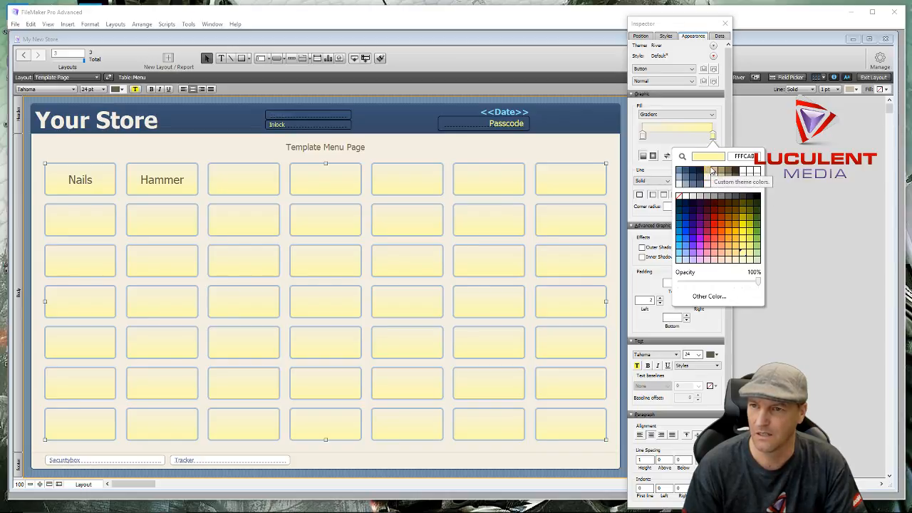
left_click(730, 258)
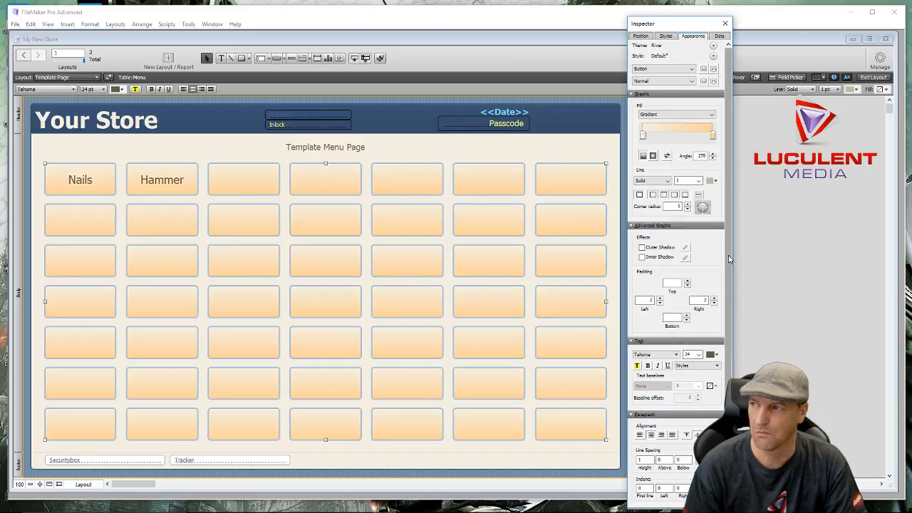
left_click(713, 135)
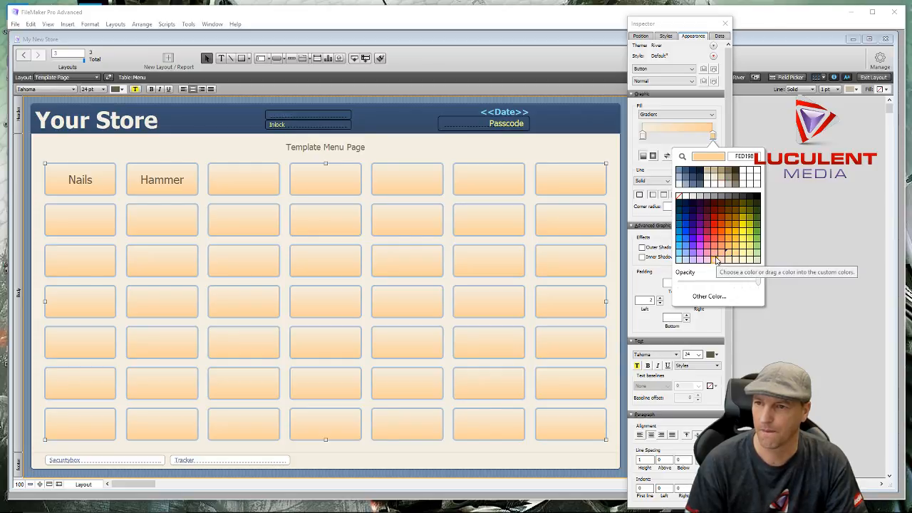
left_click(680, 258)
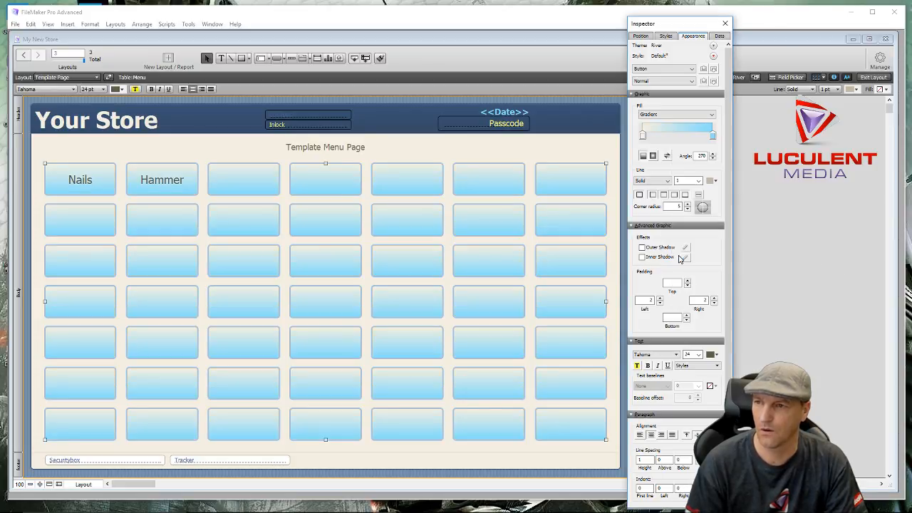
left_click(713, 140)
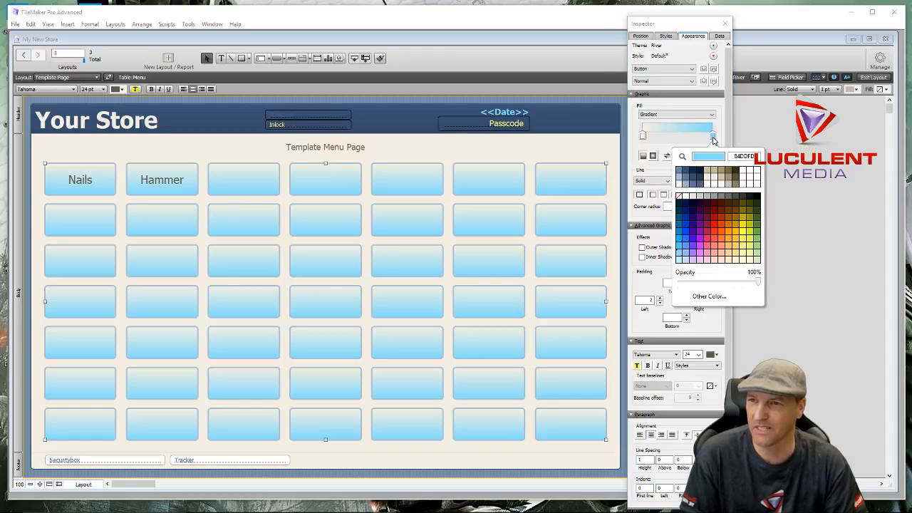
Restore the default beige gradient on all product buttons by changing the fill to Solid Color and back to Gradient
left_click(684, 114)
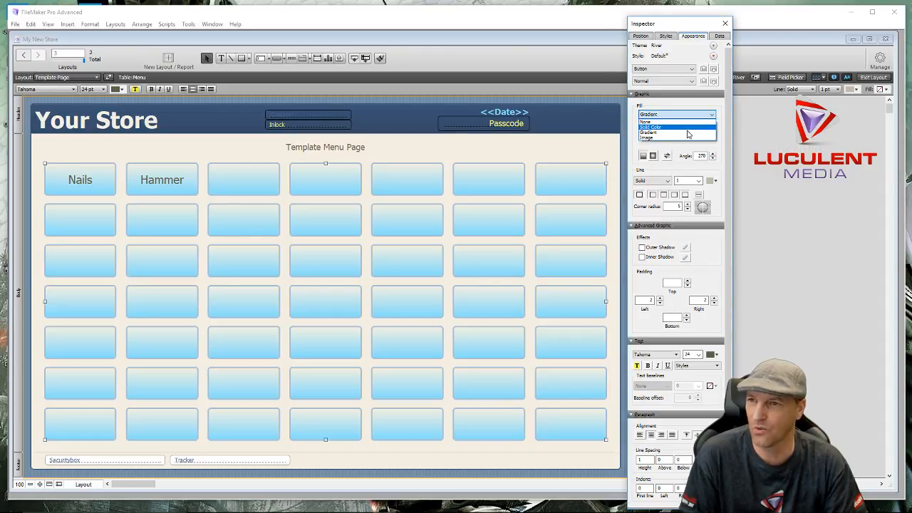
left_click(688, 126)
left_click(713, 116)
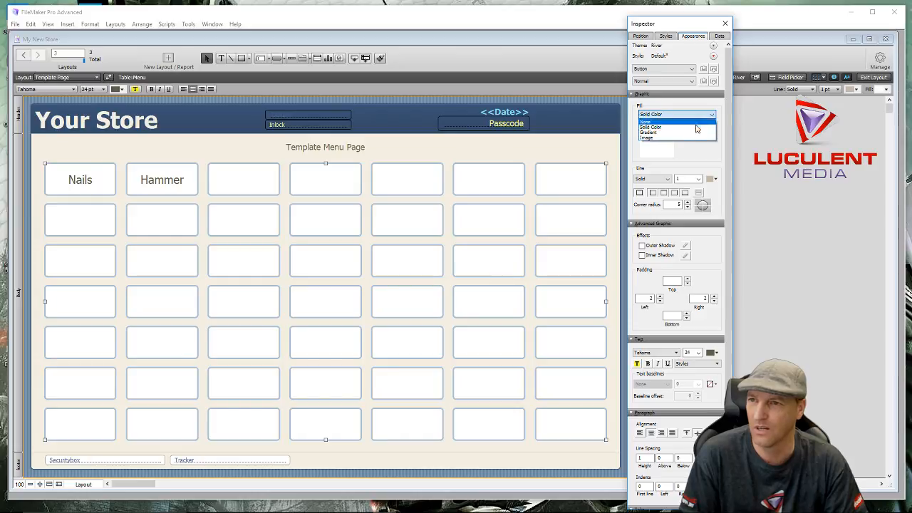
left_click(693, 134)
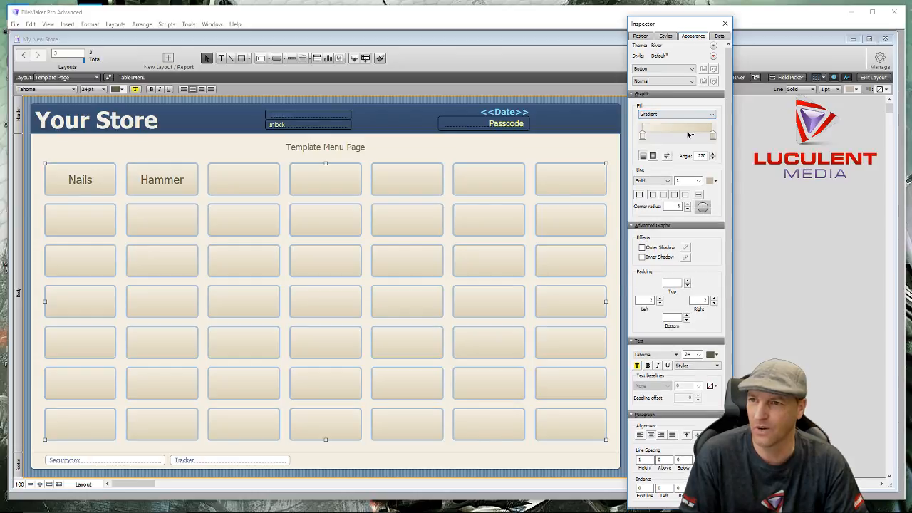
Set the line colour of all product buttons to the dark brown theme colour 5E543D and deselect them
left_click(717, 181)
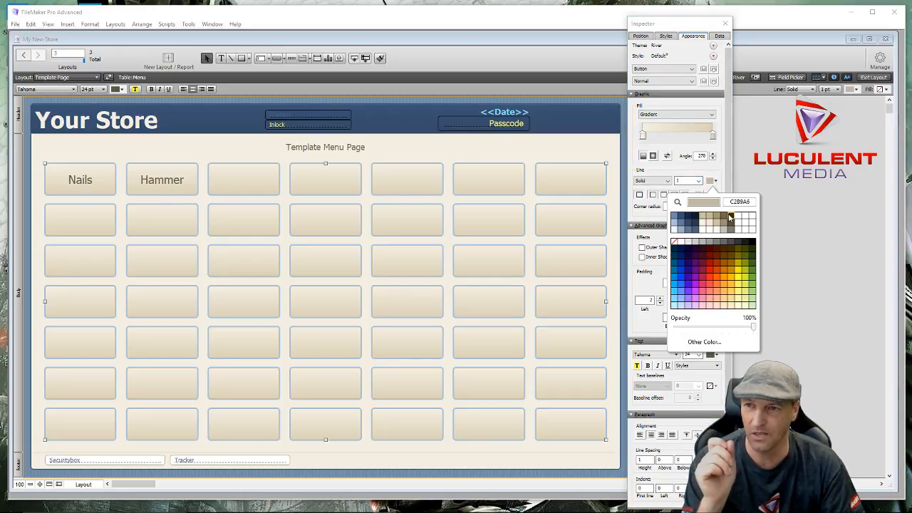
left_click(732, 227)
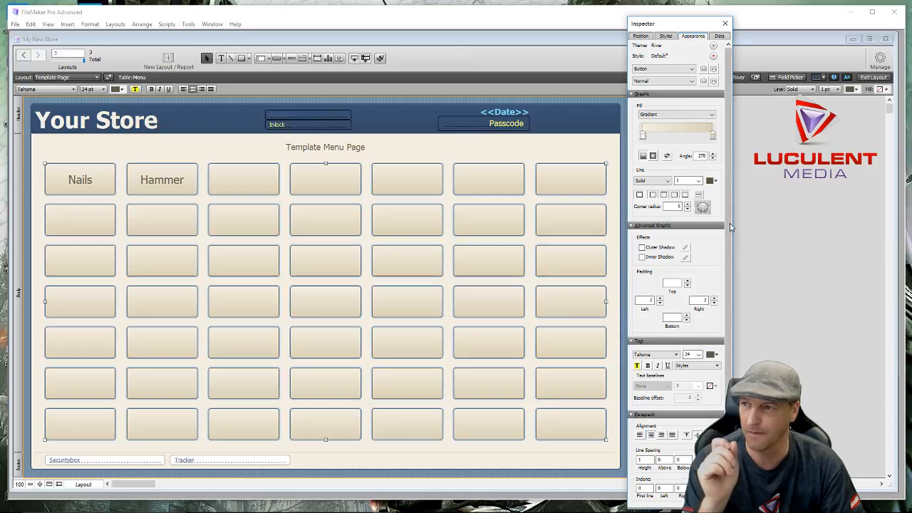
left_click(477, 152)
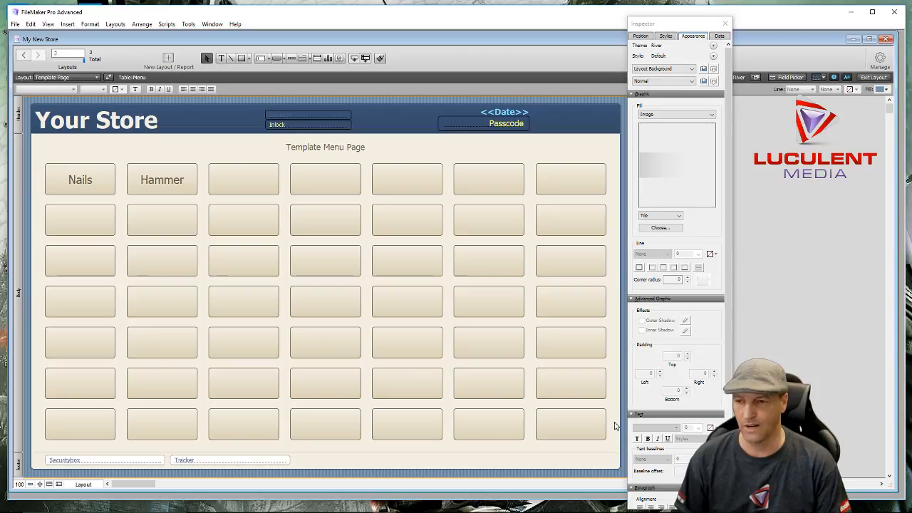
Fill the last five buttons of the grid's bottom row with a solid dark blue theme colour
left_click_drag(615, 425, 221, 432)
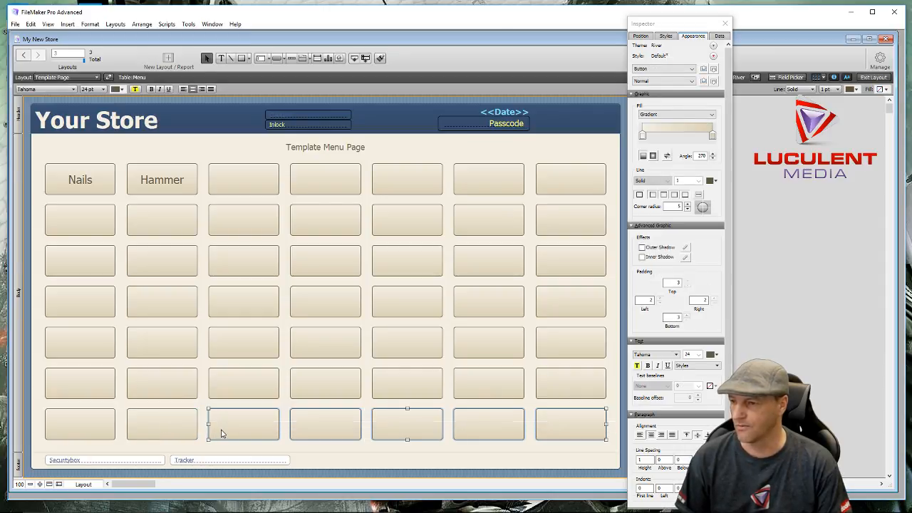
left_click(714, 116)
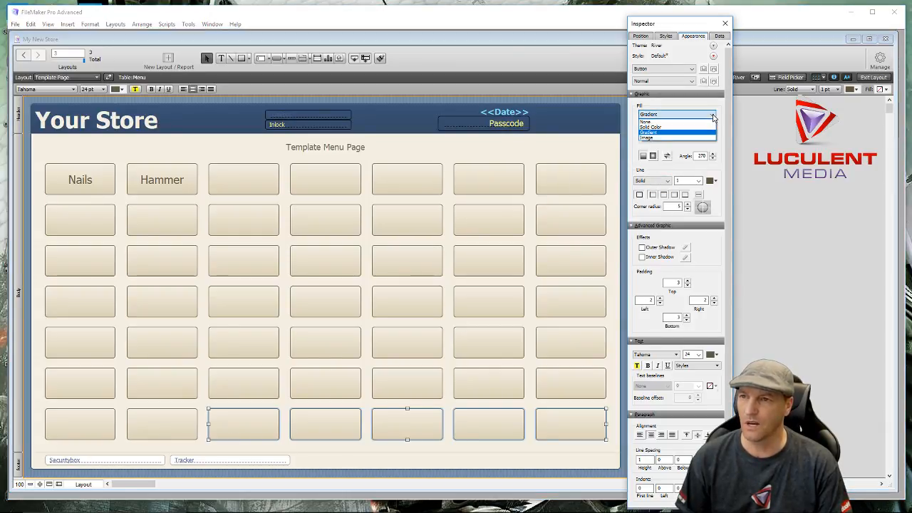
left_click(675, 129)
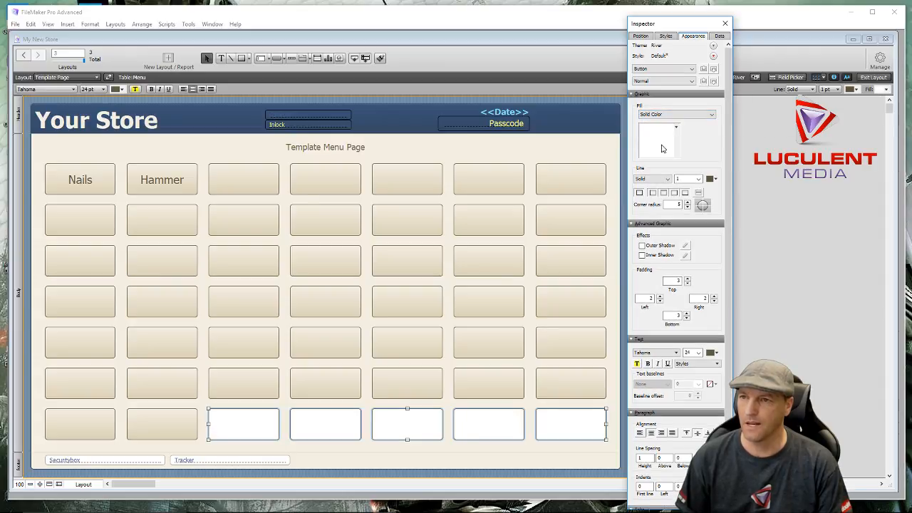
left_click(656, 147)
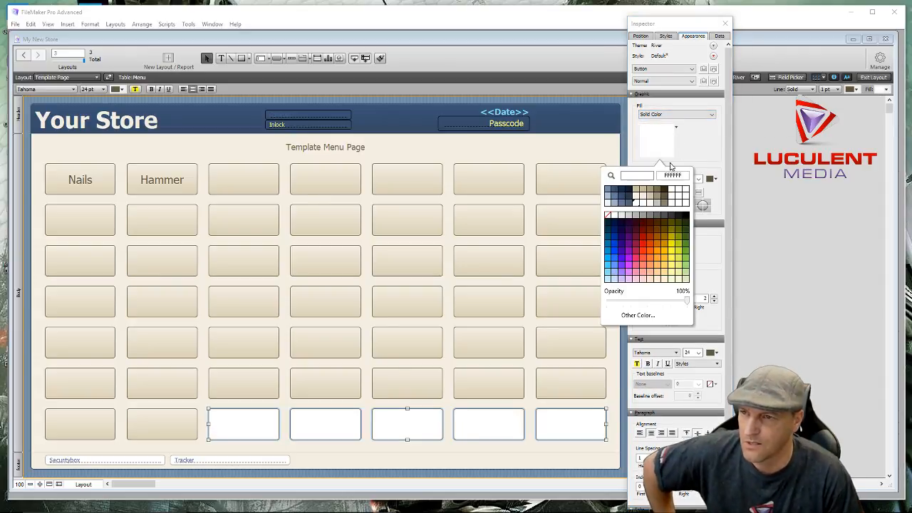
left_click(622, 197)
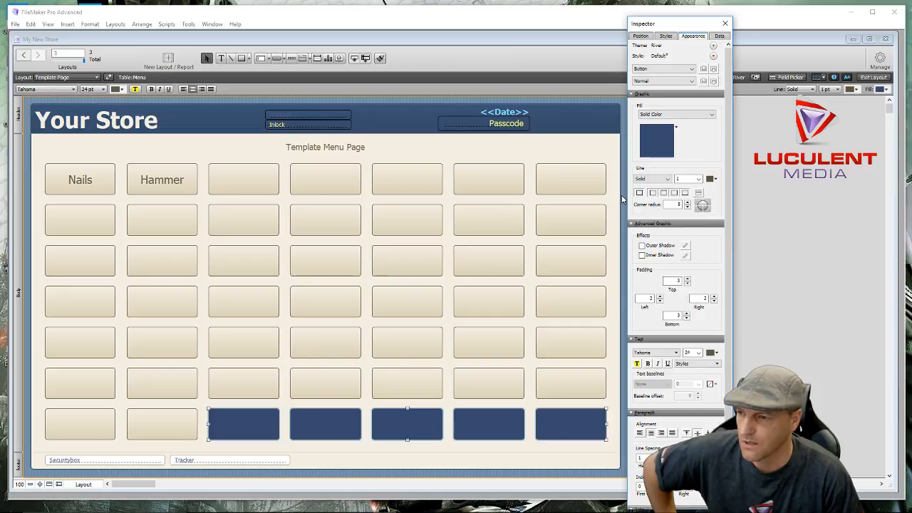
Set the line colour of the five dark blue buttons to light blue and deselect them
left_click(712, 179)
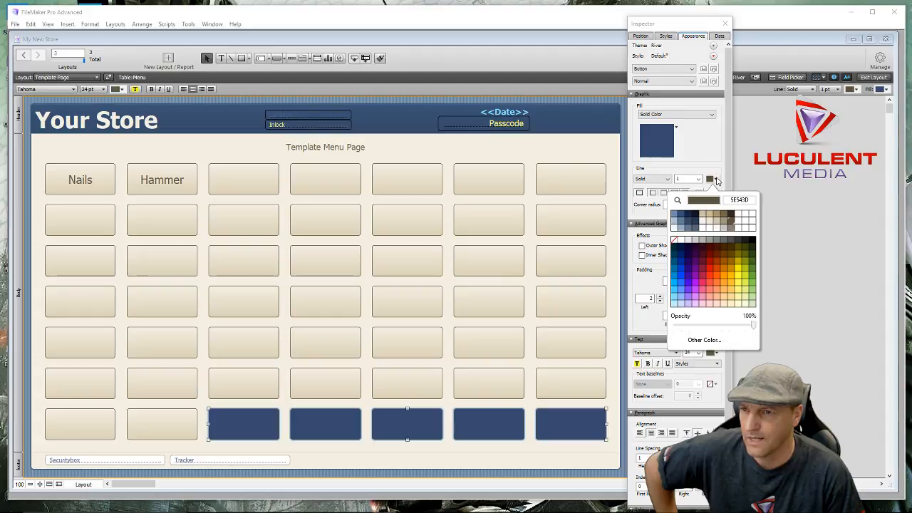
left_click(675, 295)
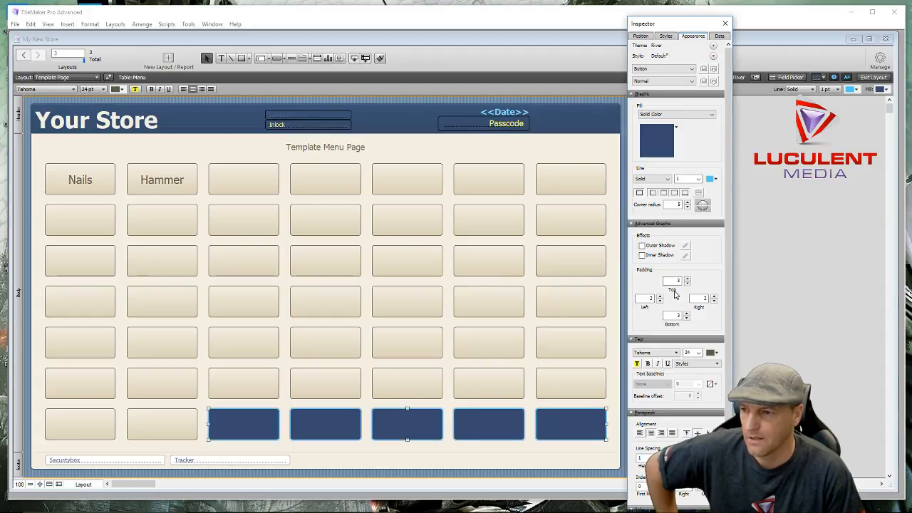
left_click(598, 157)
left_click(597, 157)
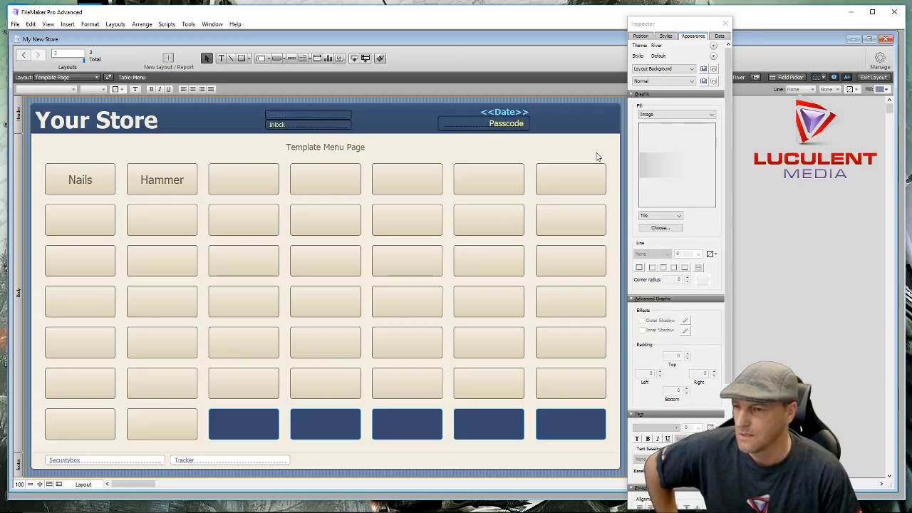
Label the last three dark blue buttons, from right to left, Invoice, Menu and Directory
double_click(579, 431)
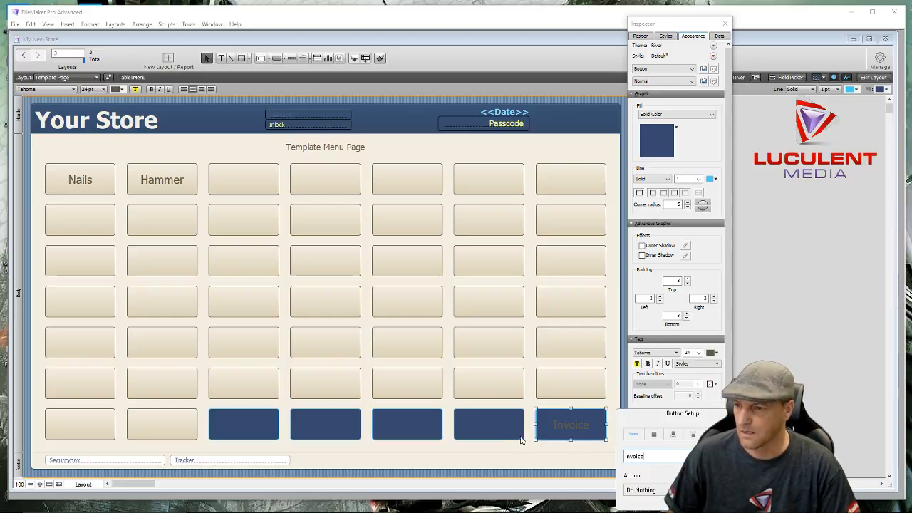
double_click(486, 427)
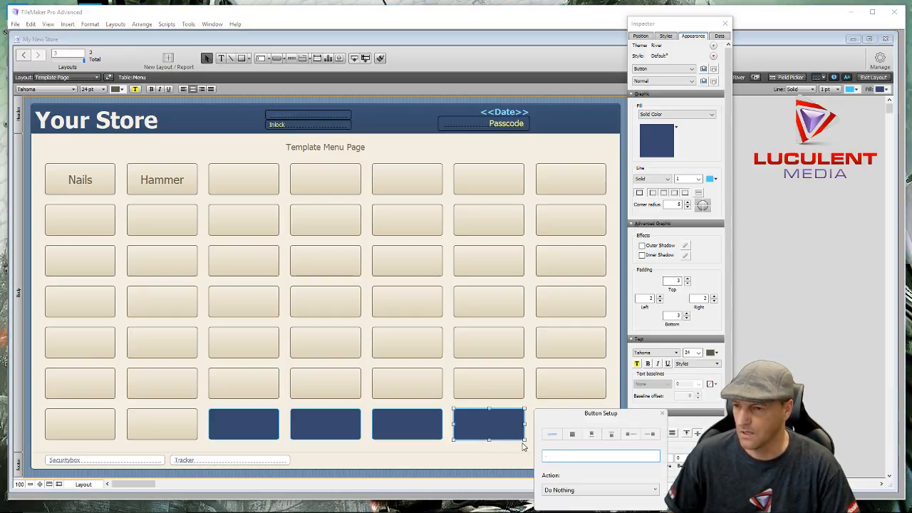
left_click(560, 454)
type("Menu")
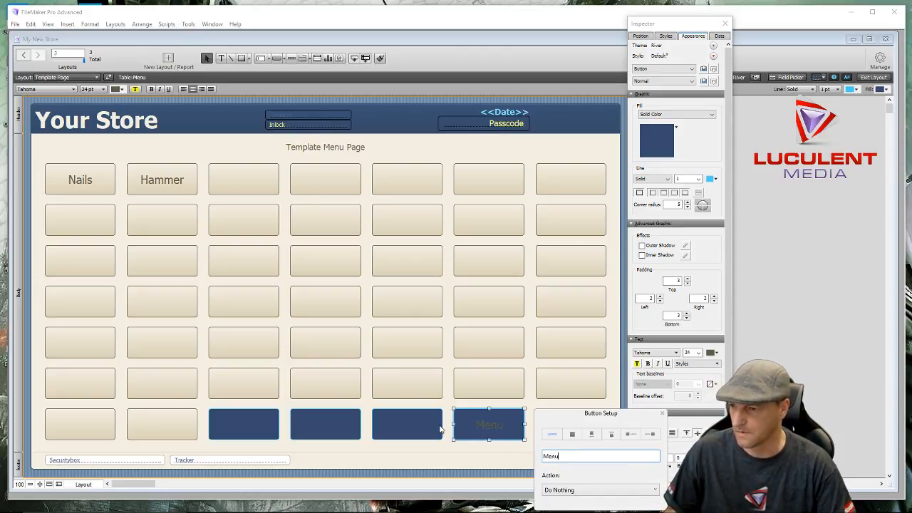
left_click(403, 425)
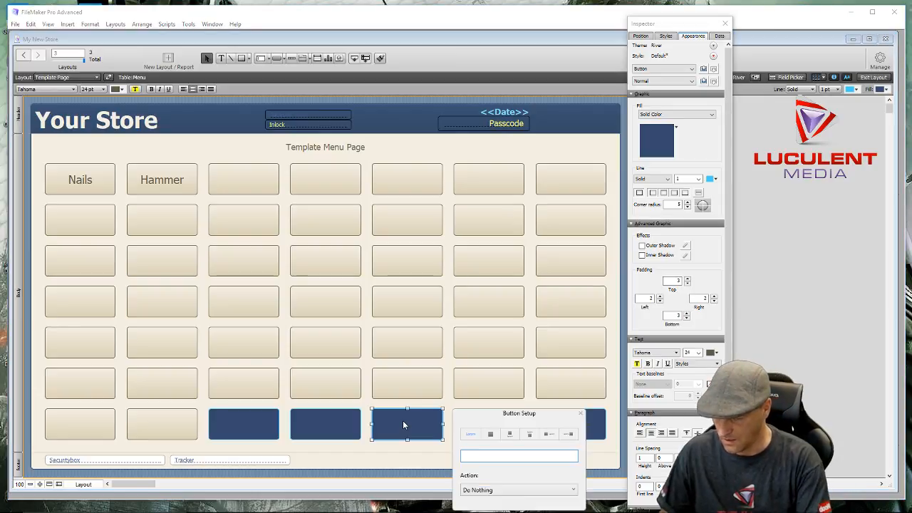
type("Directory")
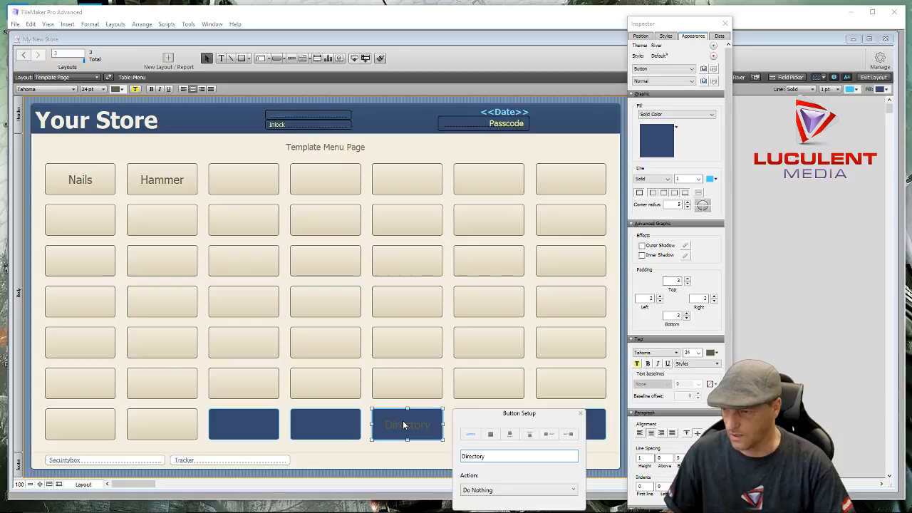
Label the dark blue button just before Directory in the bottom row Exit
left_click(319, 426)
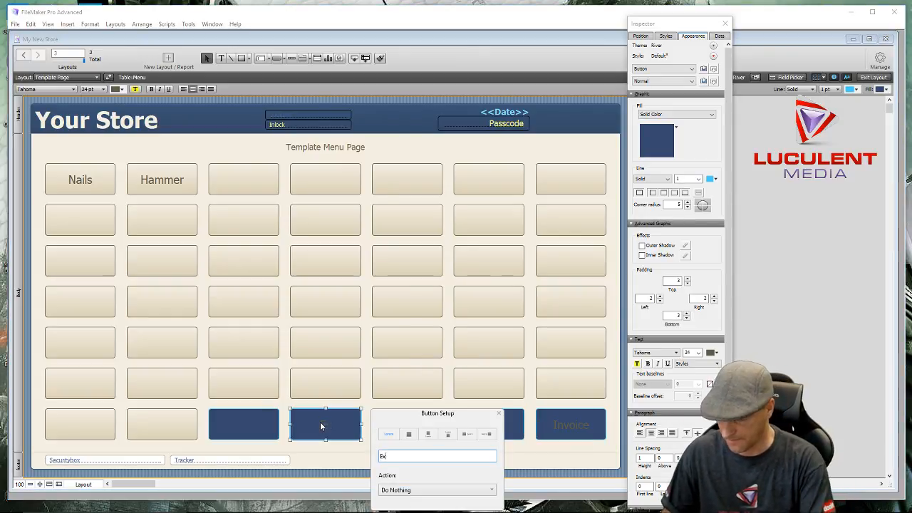
left_click(246, 424)
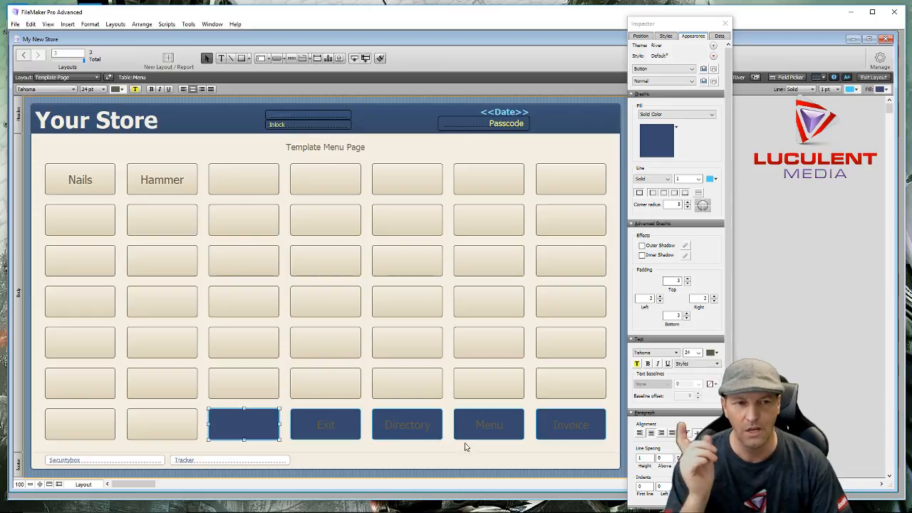
scroll(616, 427, "down", 2)
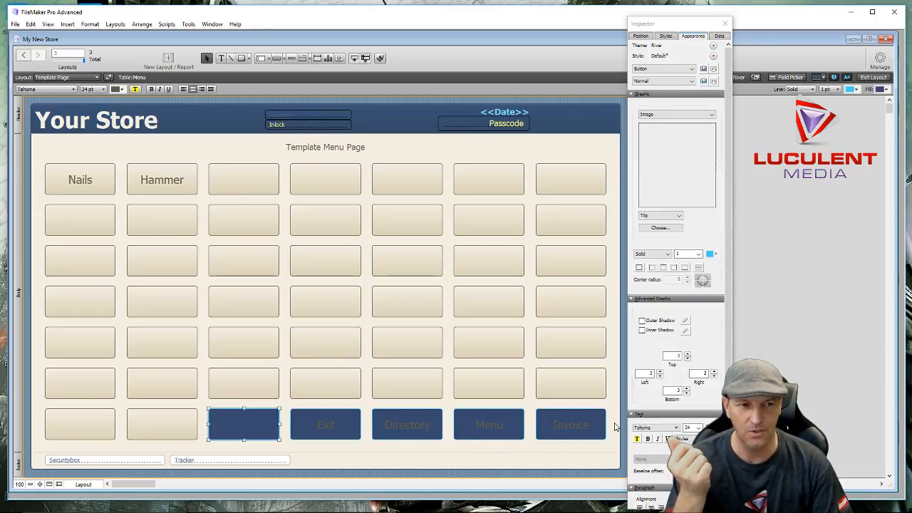
Set the label text of all five dark blue buttons to white and bold
left_click_drag(615, 426, 238, 427)
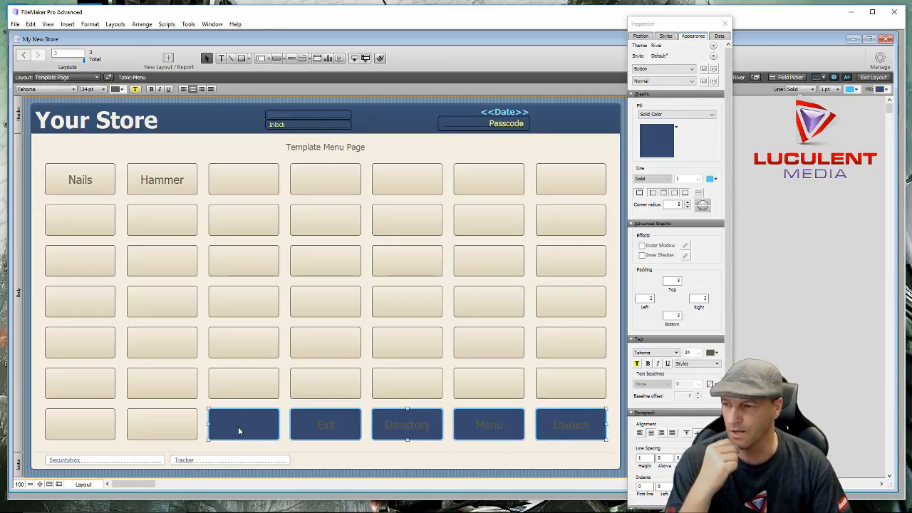
left_click(121, 90)
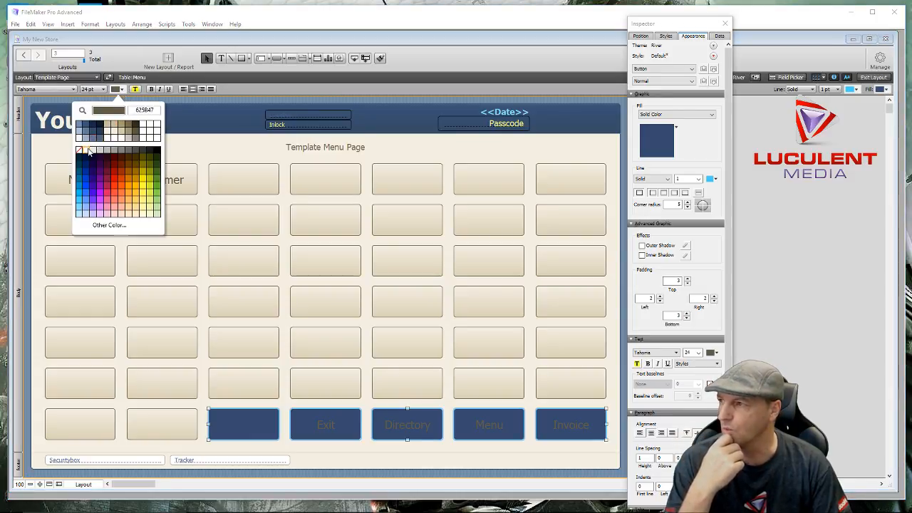
left_click(89, 151)
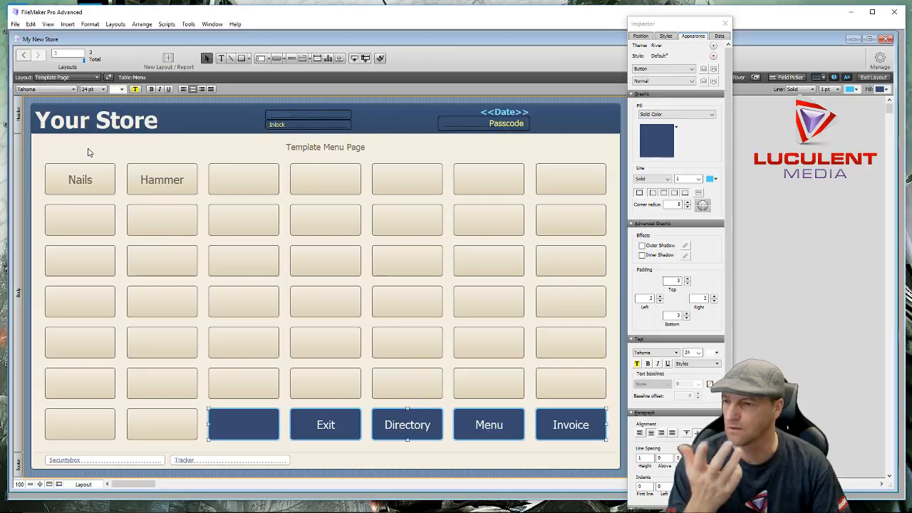
left_click(150, 89)
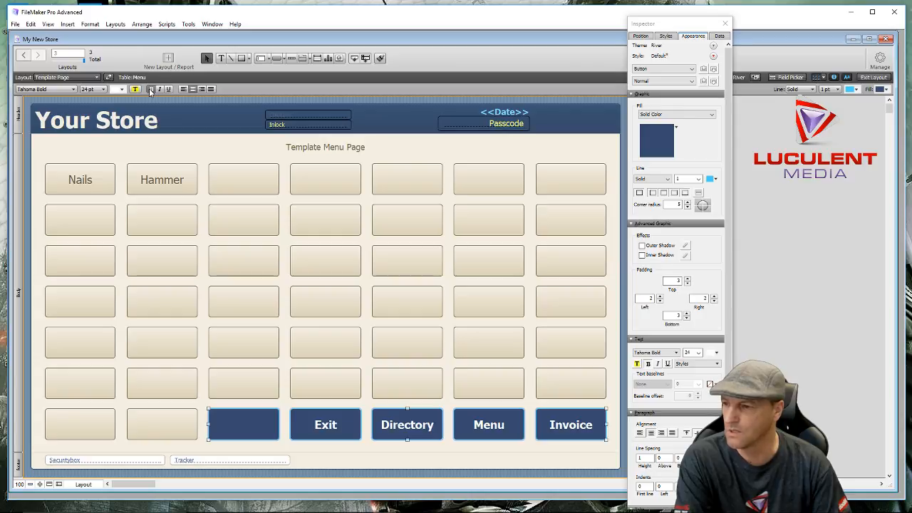
Try the Bodoni Bd BT and Constantia fonts on the labels of the five dark blue buttons
left_click(73, 91)
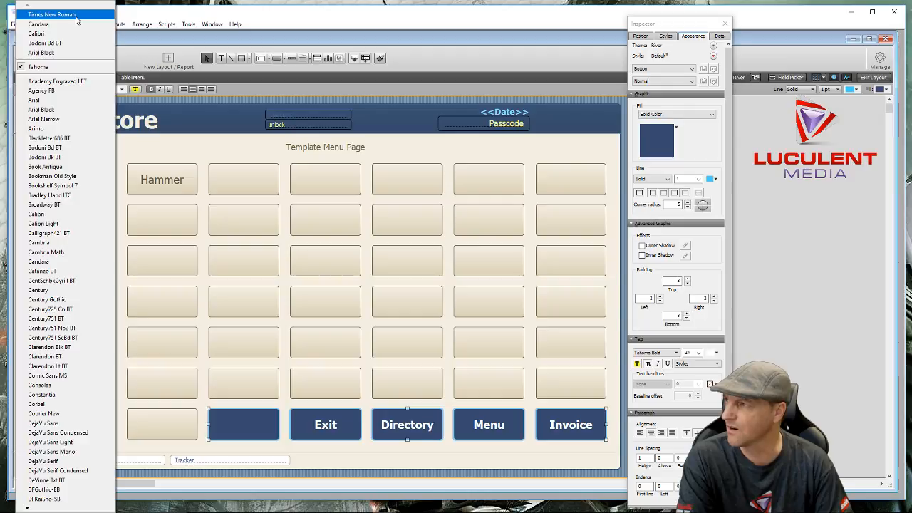
left_click(72, 44)
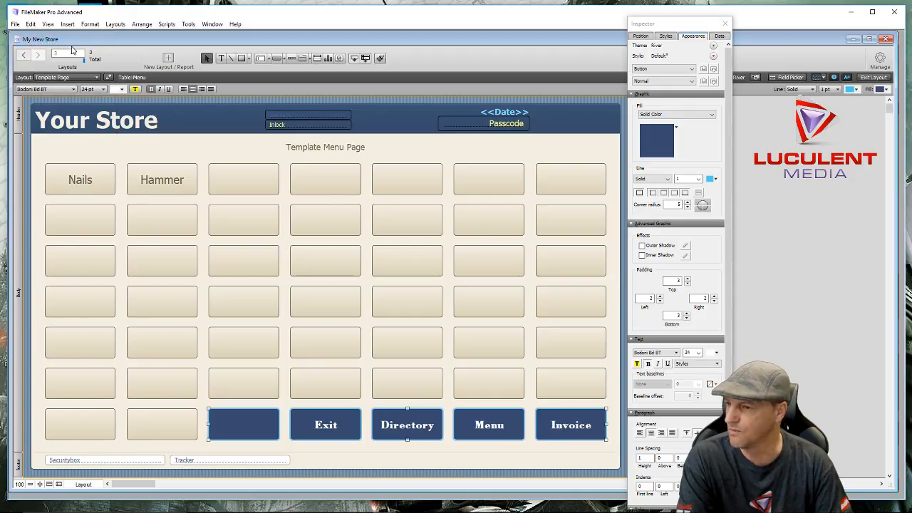
left_click(71, 89)
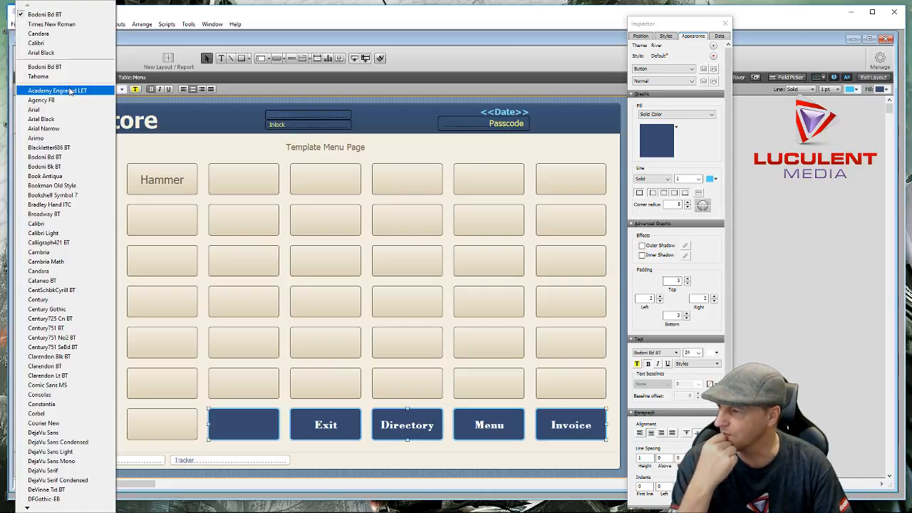
left_click(63, 411)
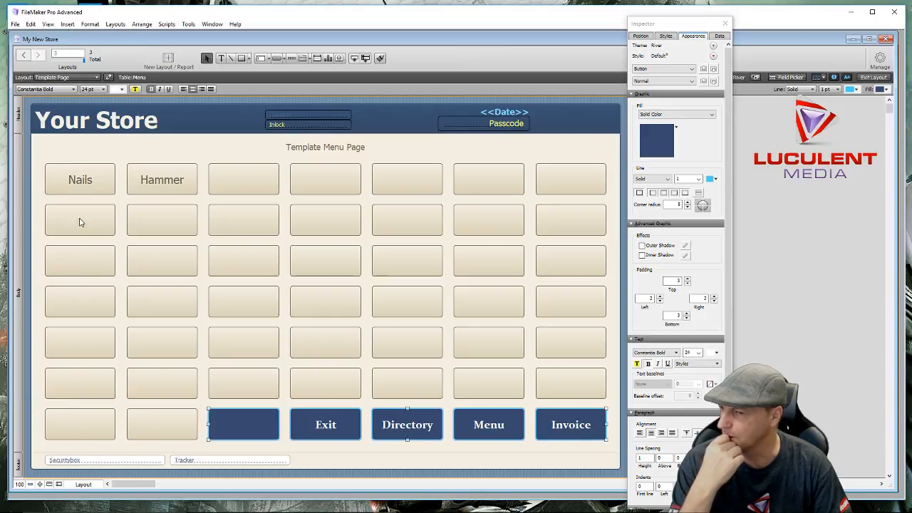
Set the label font of the five dark blue buttons to Times New Roman
left_click(72, 91)
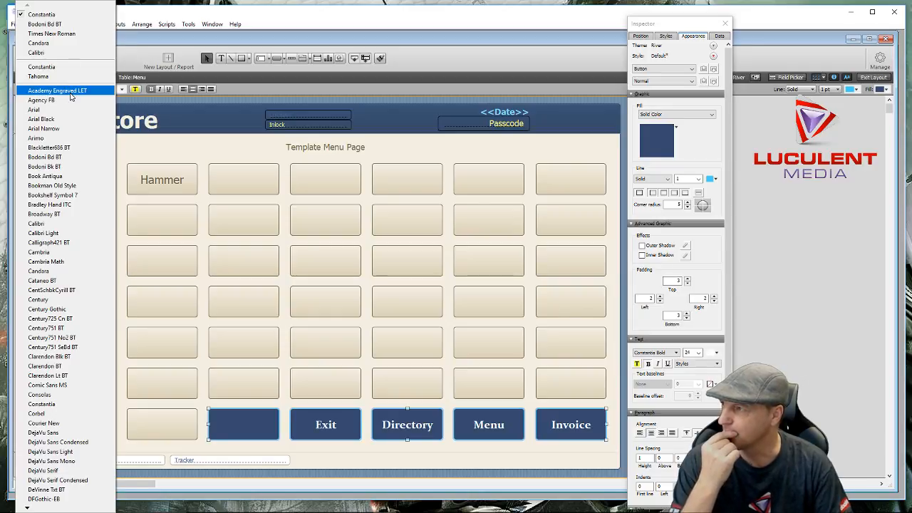
left_click(69, 35)
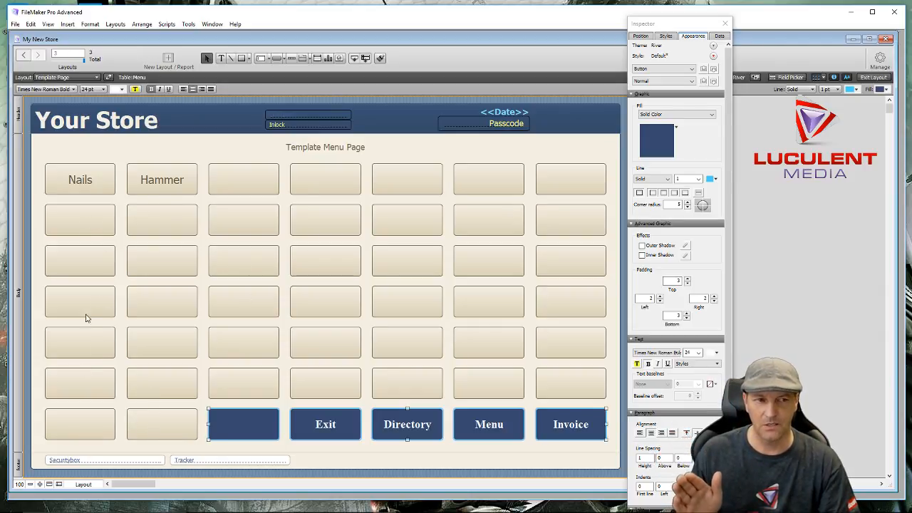
Clear the Nails and Hammer labels from the first two product buttons and deselect them
double_click(88, 183)
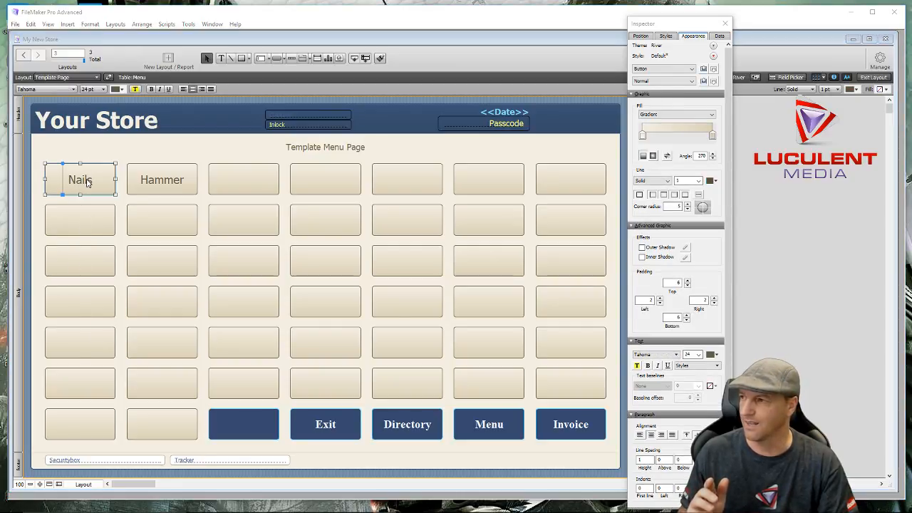
double_click(171, 209)
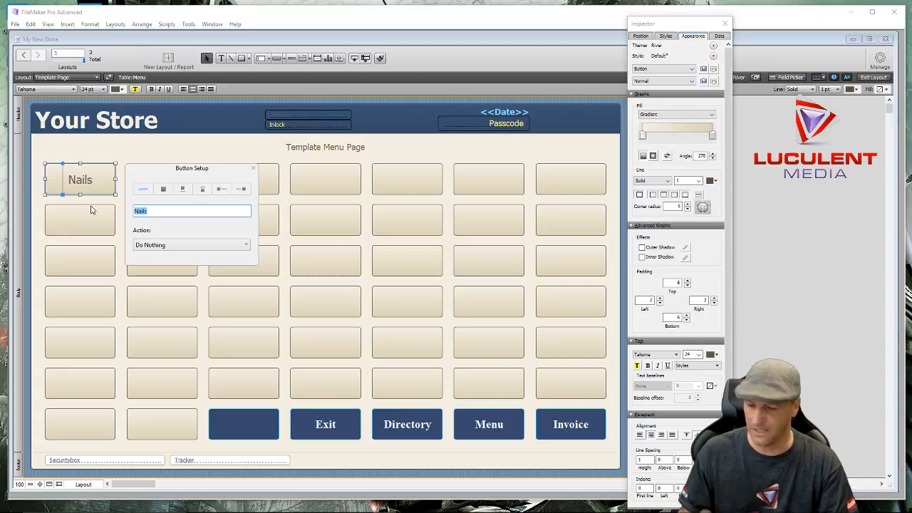
key("BackSpace")
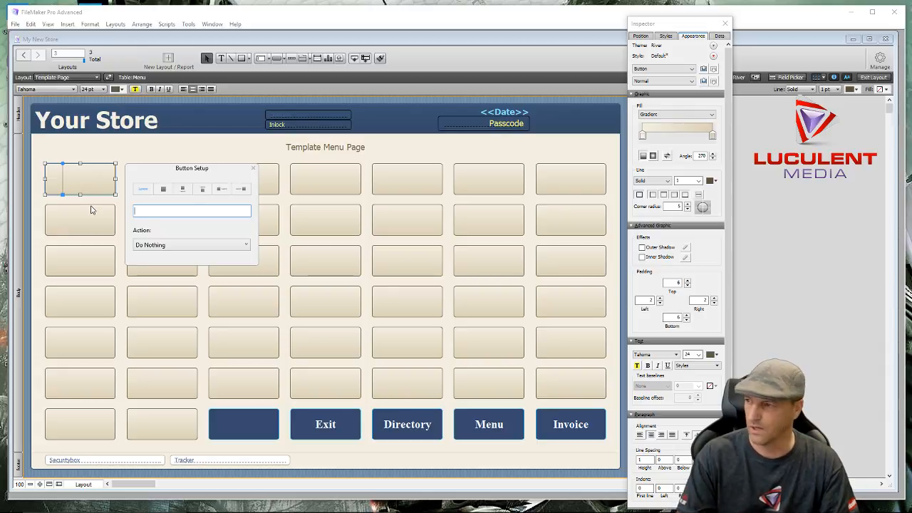
left_click(252, 173)
left_click(191, 183)
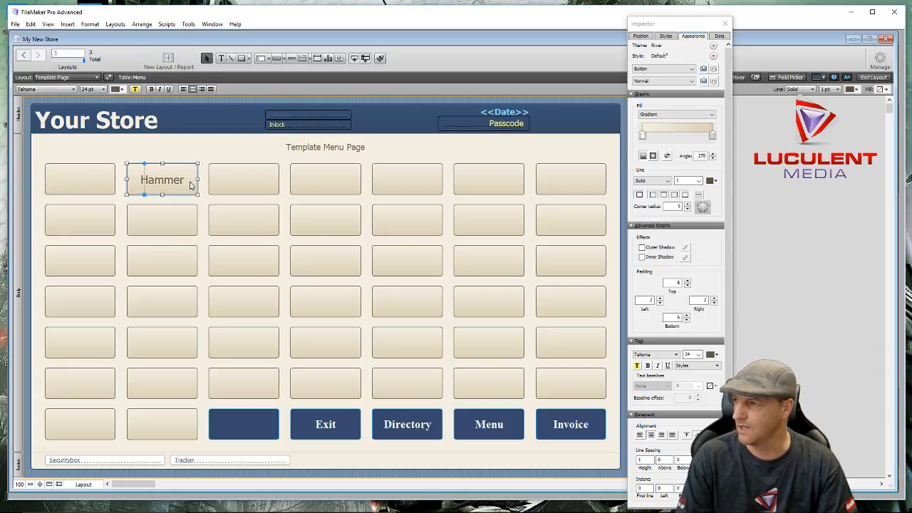
double_click(185, 184)
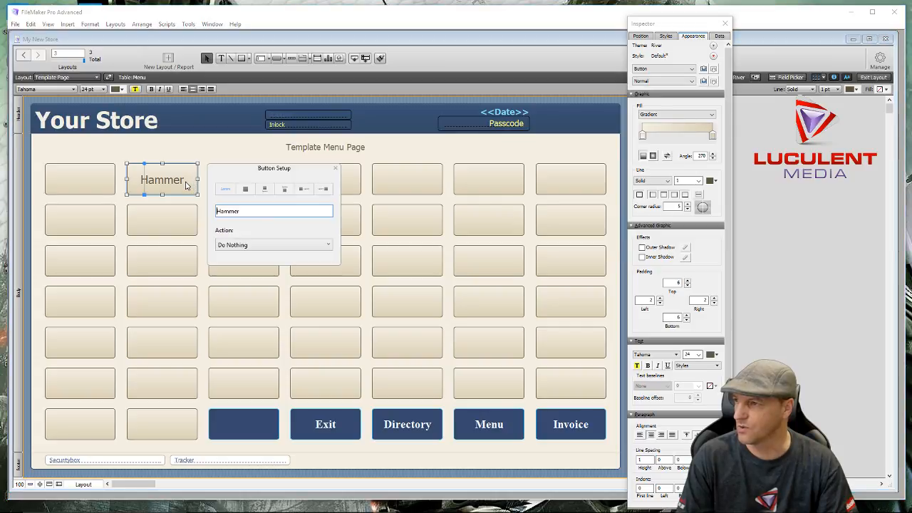
left_click_drag(243, 212, 207, 212)
key("BackSpace")
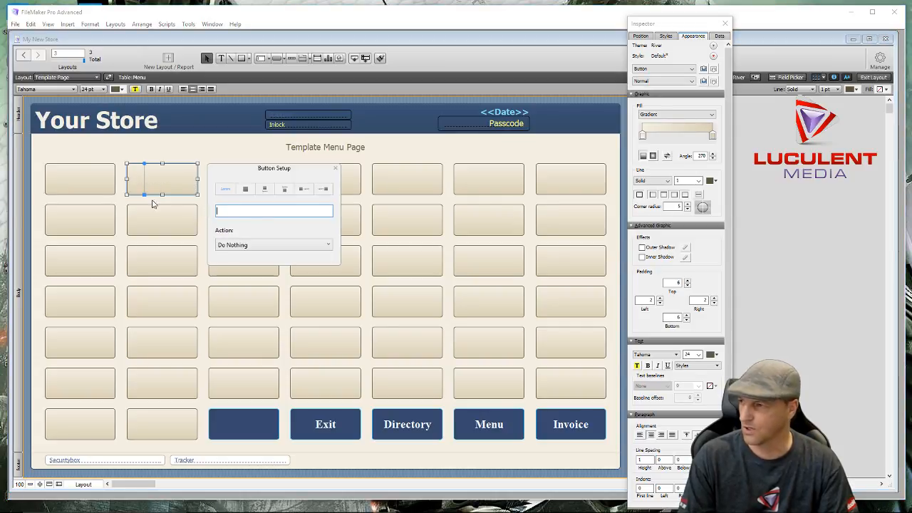
left_click(78, 152)
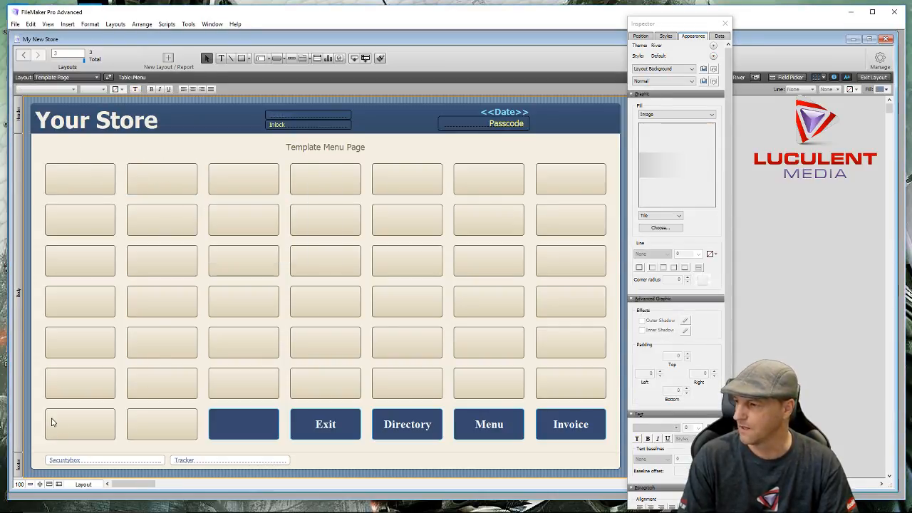
Delete the two beige buttons in the bottom row and stretch the five dark blue buttons across the grid's full width
left_click_drag(40, 413, 195, 443)
key("BackSpace")
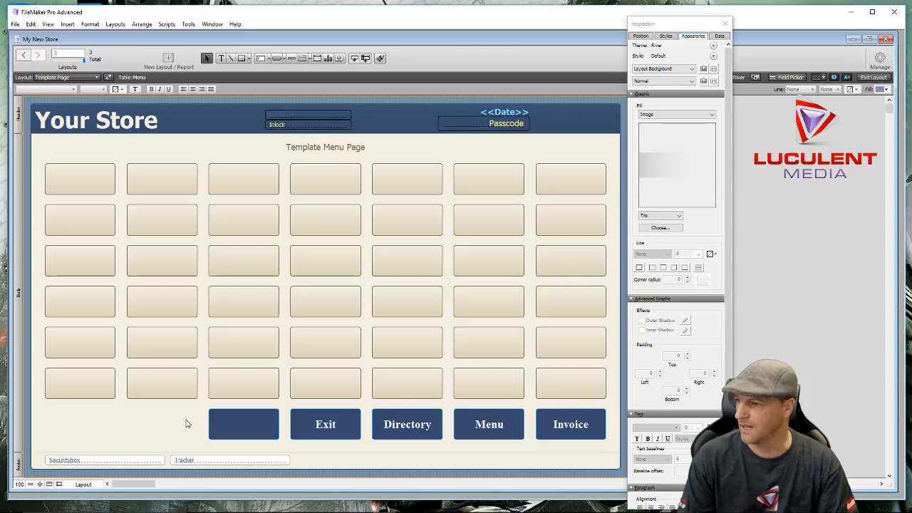
left_click_drag(186, 422, 606, 440)
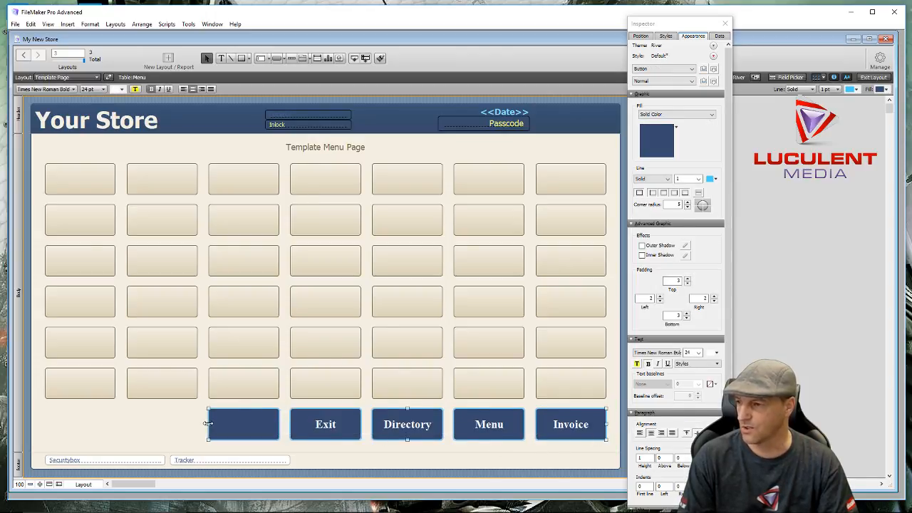
left_click_drag(206, 425, 46, 422)
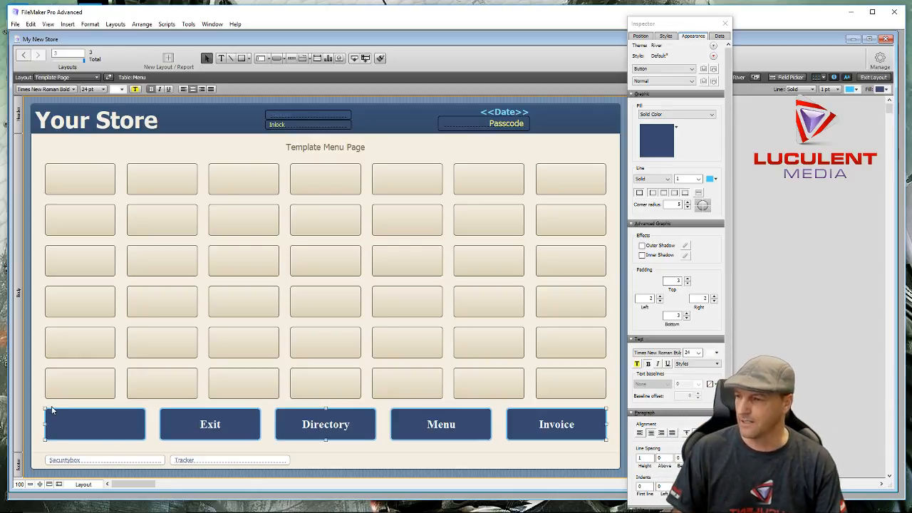
left_click(208, 147)
left_click(107, 425)
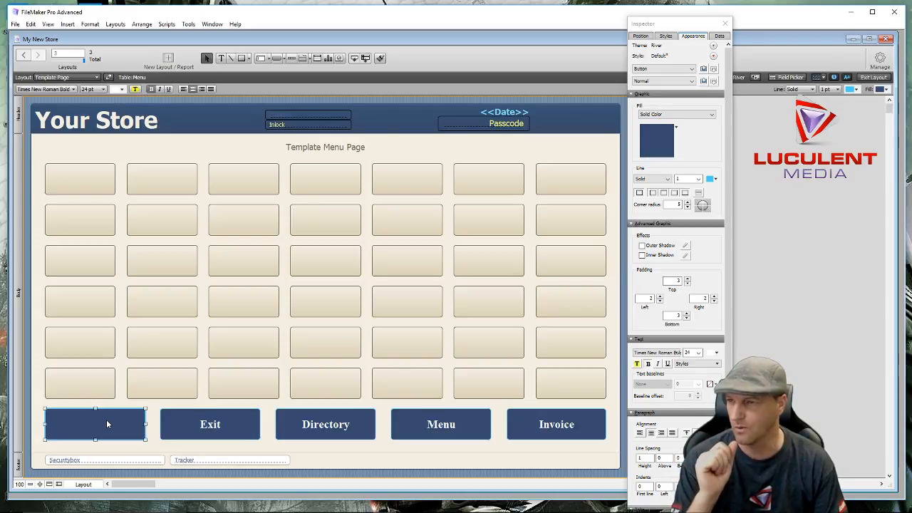
left_click(576, 156)
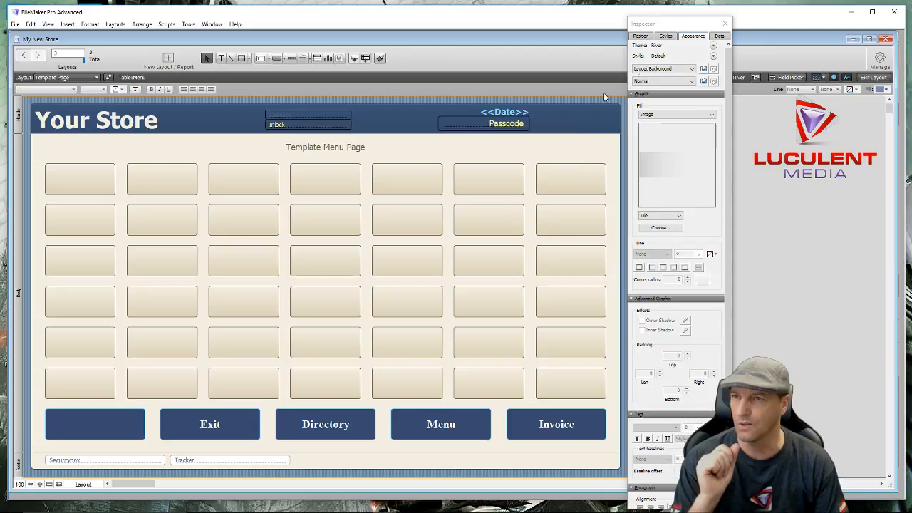
Close the Inspector and place the Quantity field from the Menu table on the unlabelled dark blue button
left_click(726, 25)
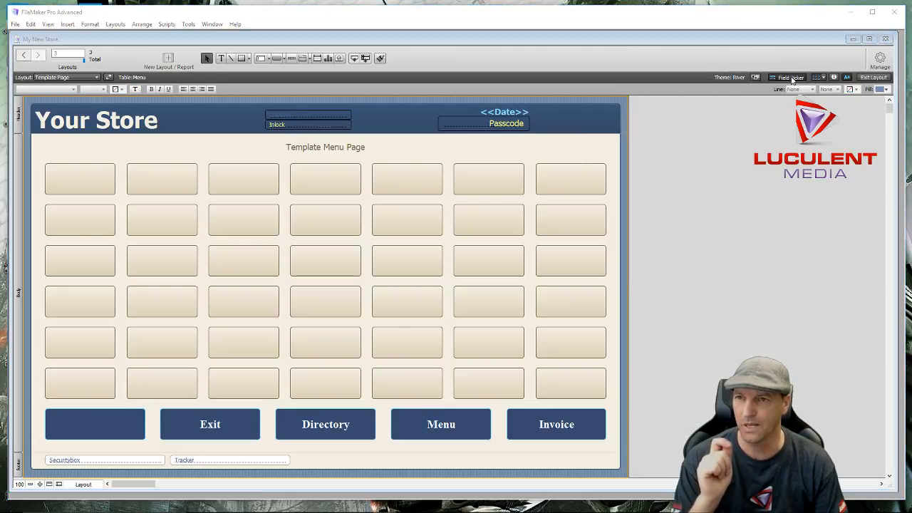
left_click(792, 78)
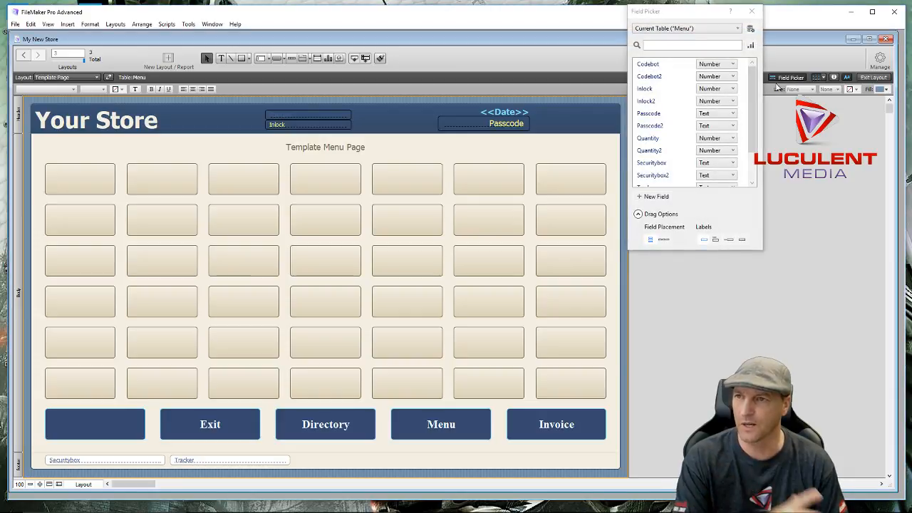
scroll(674, 114, "down", 2)
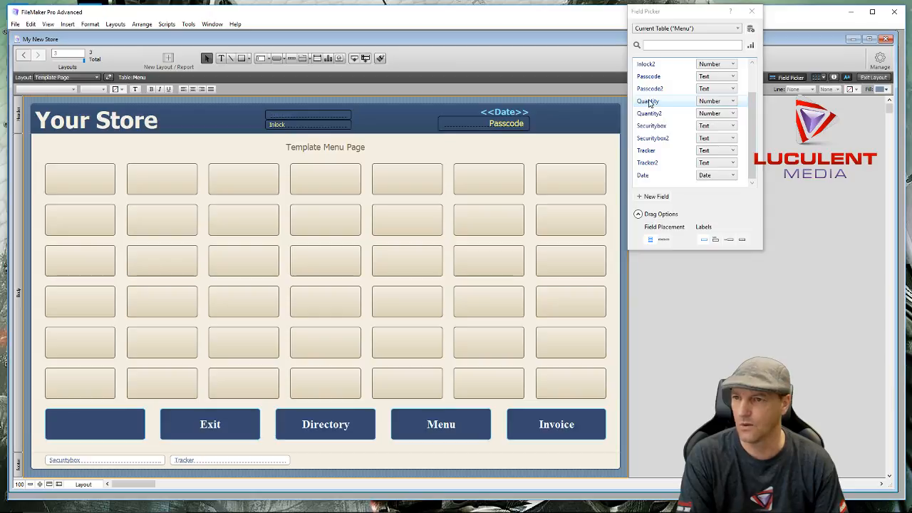
left_click_drag(649, 103, 46, 426)
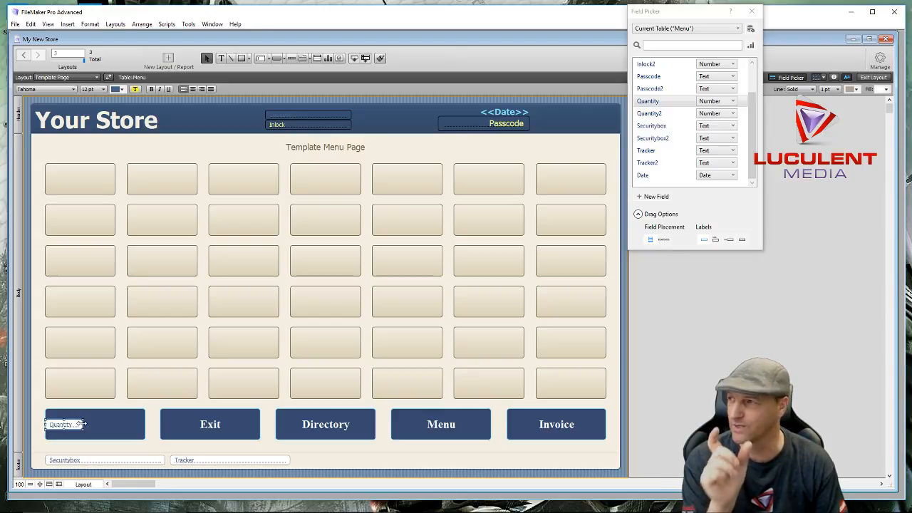
Set the Quantity field's text to 36 pt and resize the field to cover the unlabelled dark blue button, then close the Field Picker
left_click(105, 92)
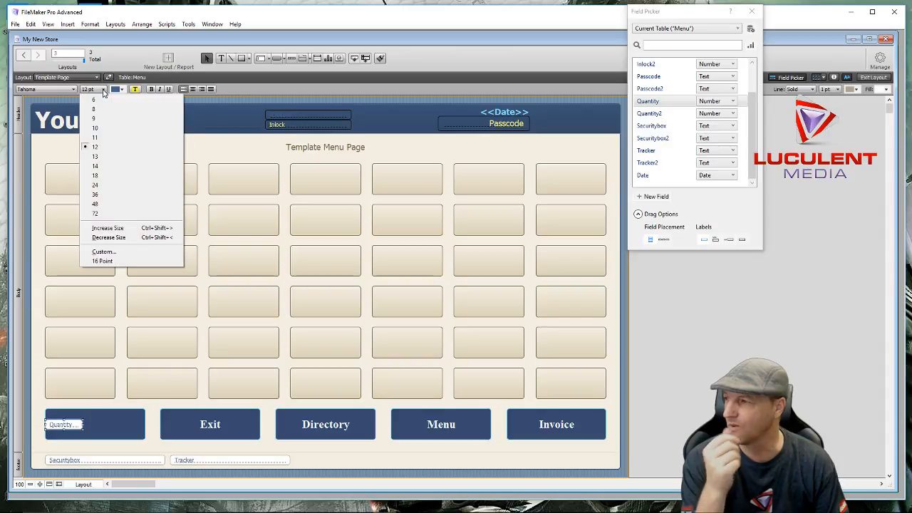
left_click(104, 194)
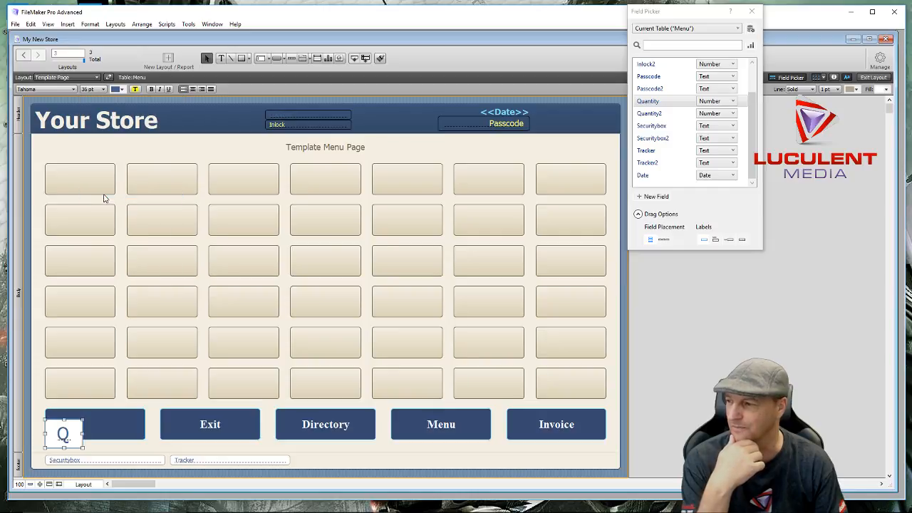
left_click_drag(84, 434, 145, 424)
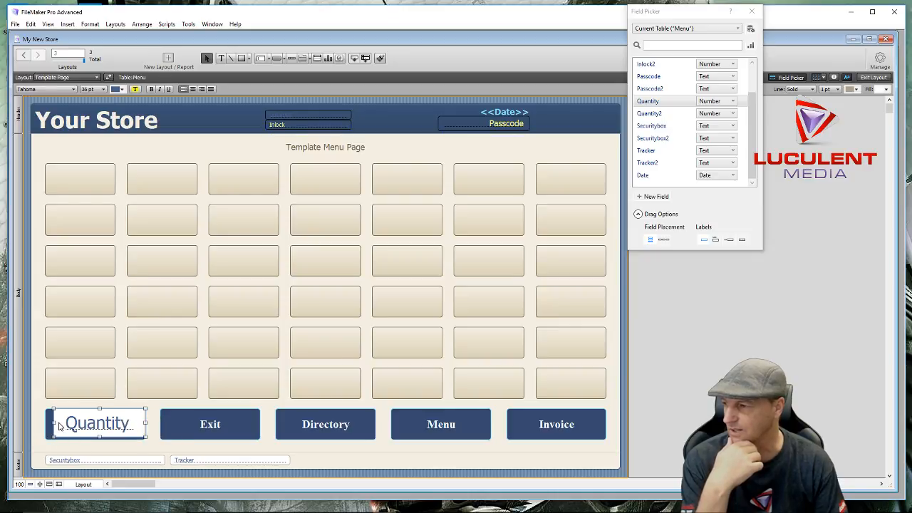
left_click_drag(55, 423, 45, 423)
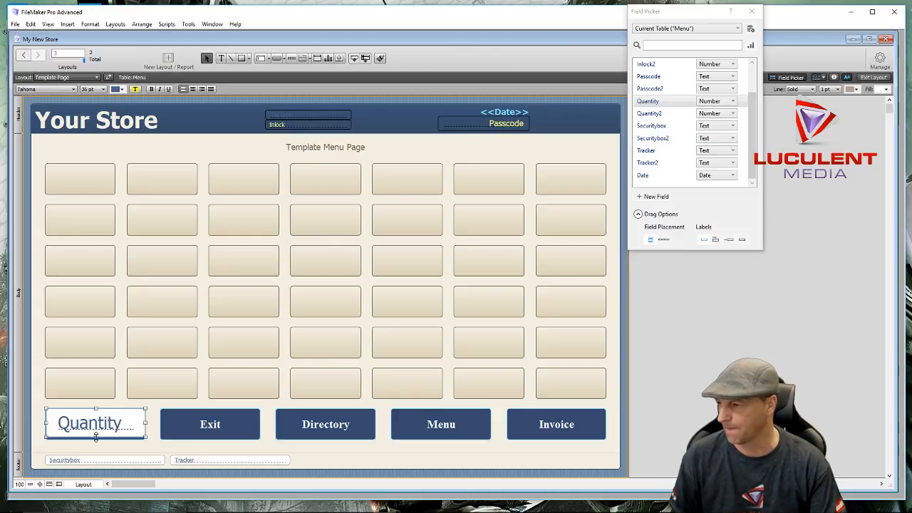
left_click_drag(96, 439, 96, 441)
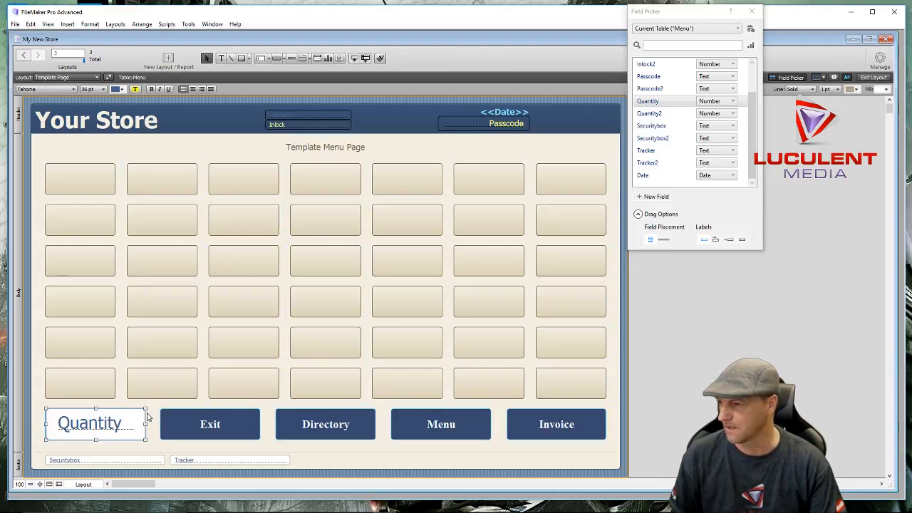
left_click(751, 12)
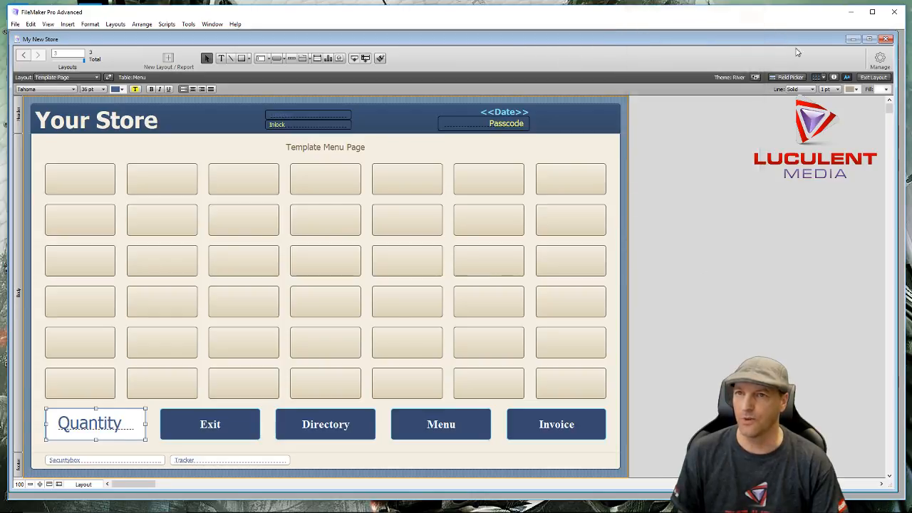
Set the Quantity field's fill to None and centre its text horizontally
left_click(835, 78)
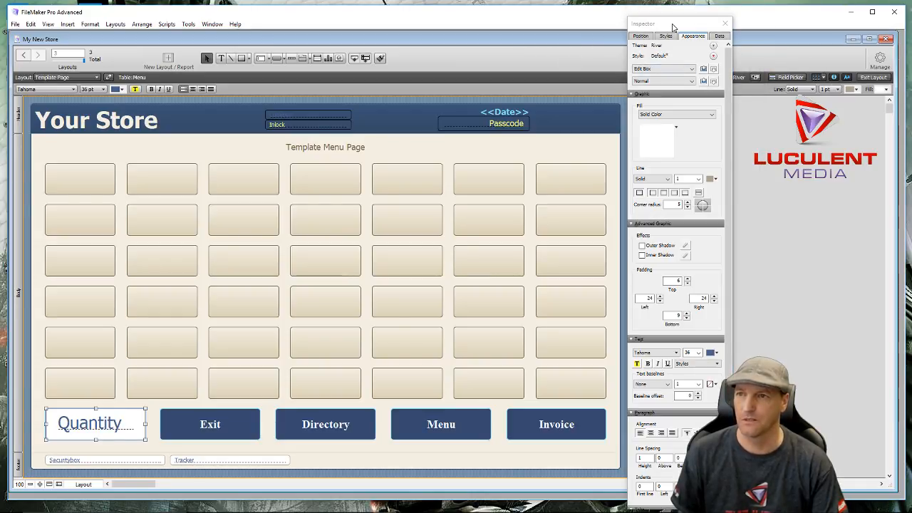
left_click_drag(674, 28, 353, 13)
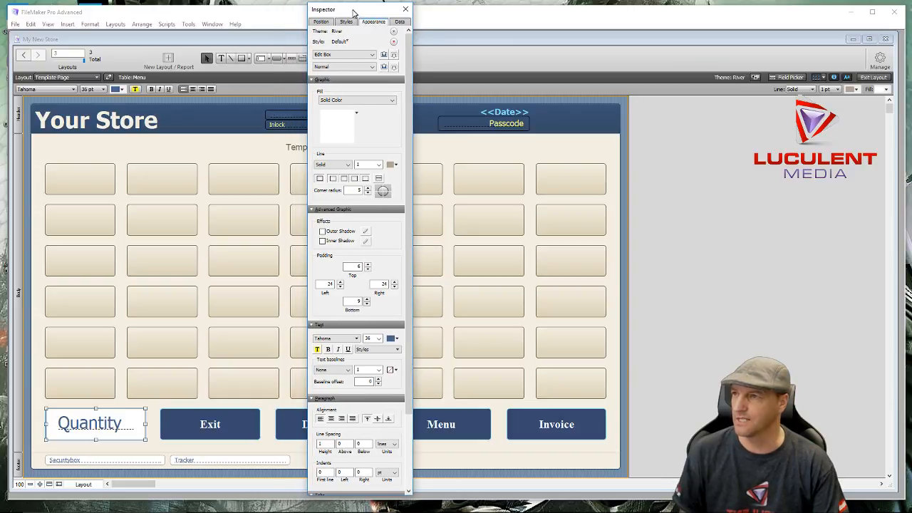
left_click(365, 99)
left_click(353, 109)
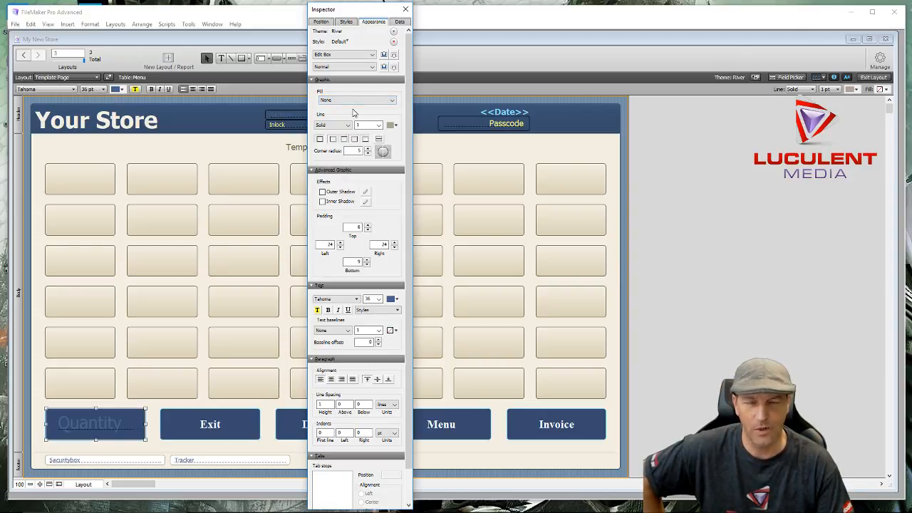
left_click(192, 88)
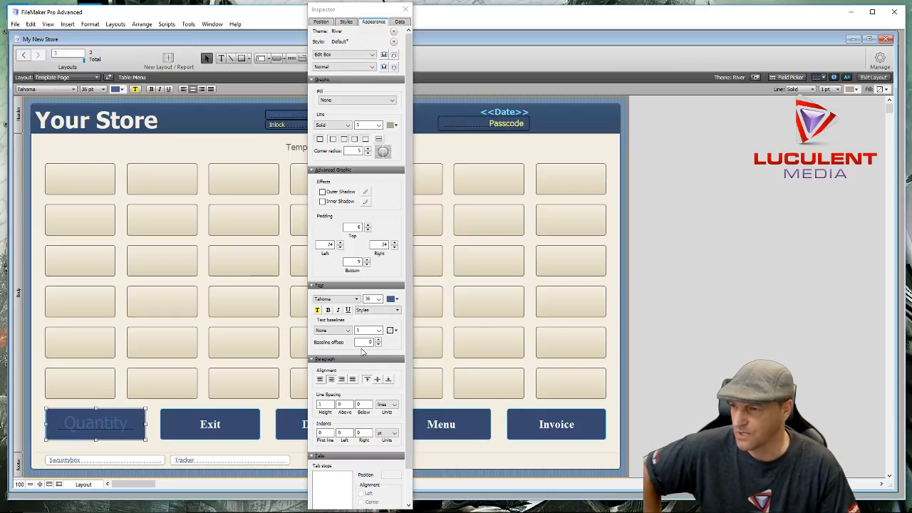
Change the Quantity field's text colour to white
left_click(398, 304)
left_click(398, 304)
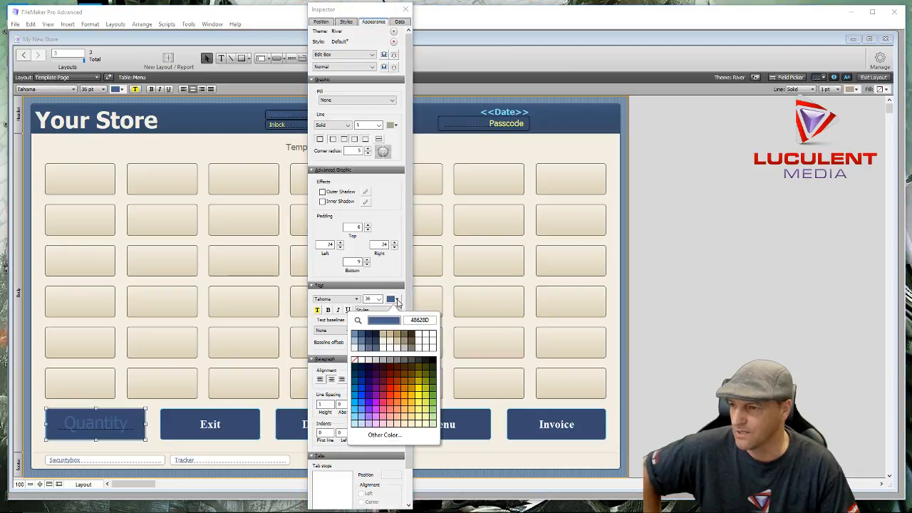
left_click(363, 361)
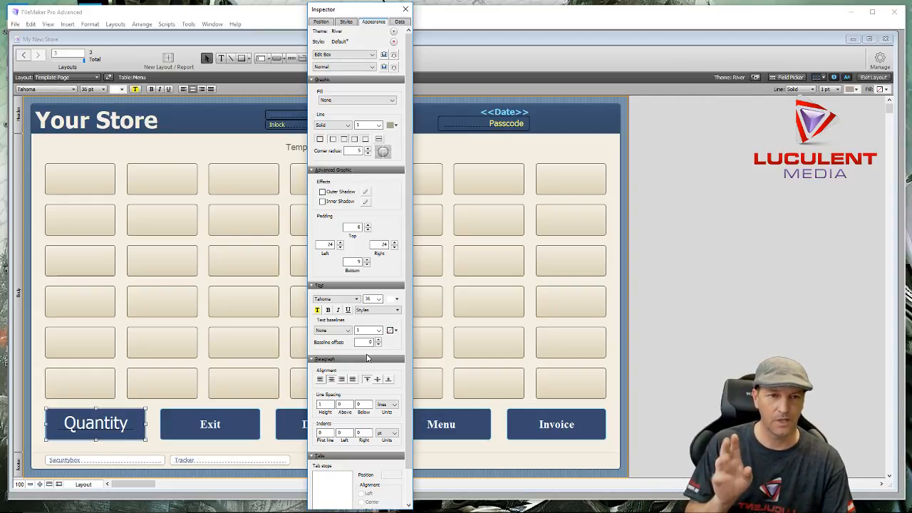
Set the Quantity field's placeholder text for when it is empty to "Quantity"
left_click(320, 22)
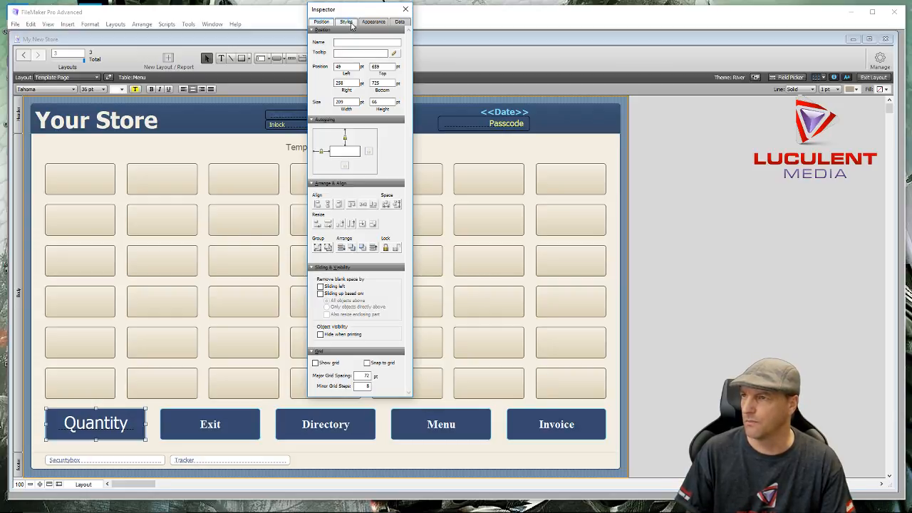
left_click(346, 22)
left_click(401, 22)
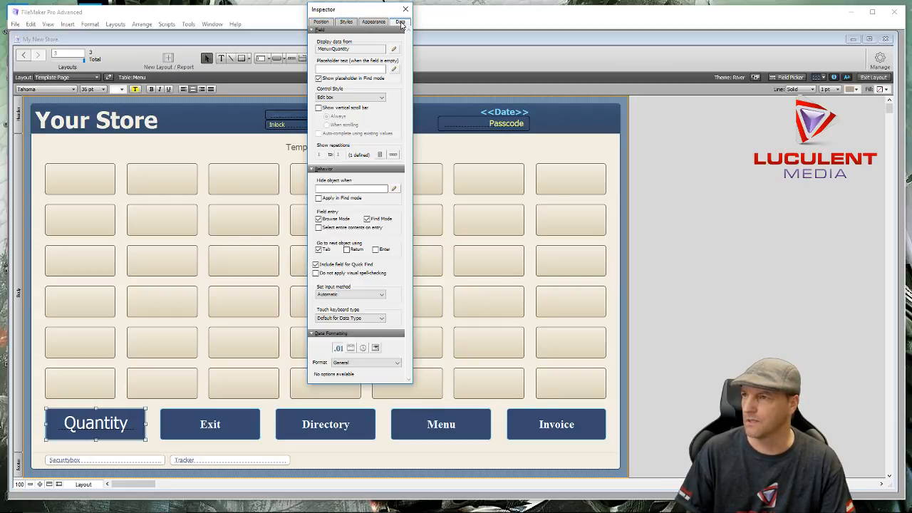
left_click(331, 68)
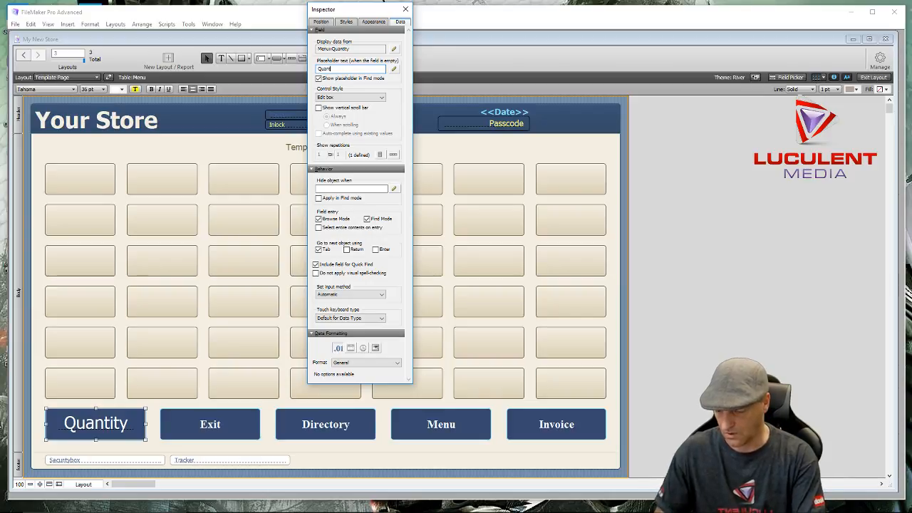
type("ity")
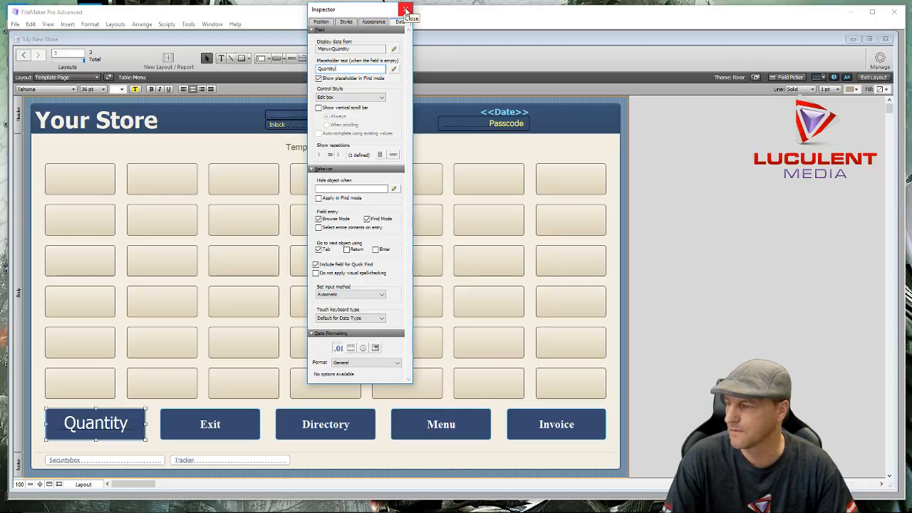
Set the Quantity field's border line style to None
left_click(371, 22)
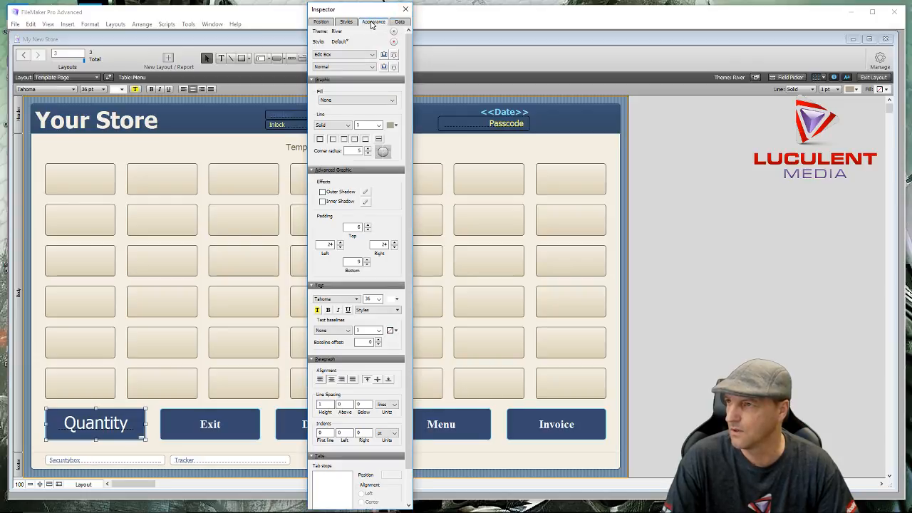
left_click(391, 126)
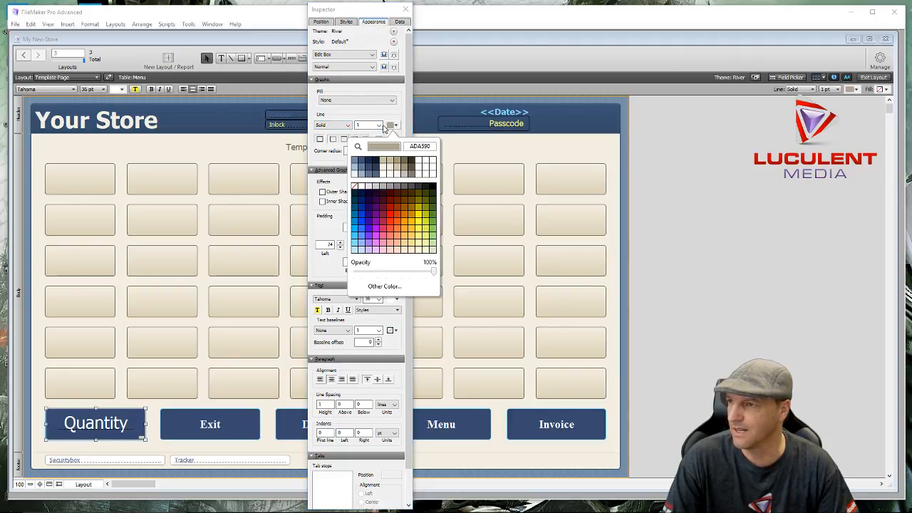
left_click(348, 126)
left_click(325, 133)
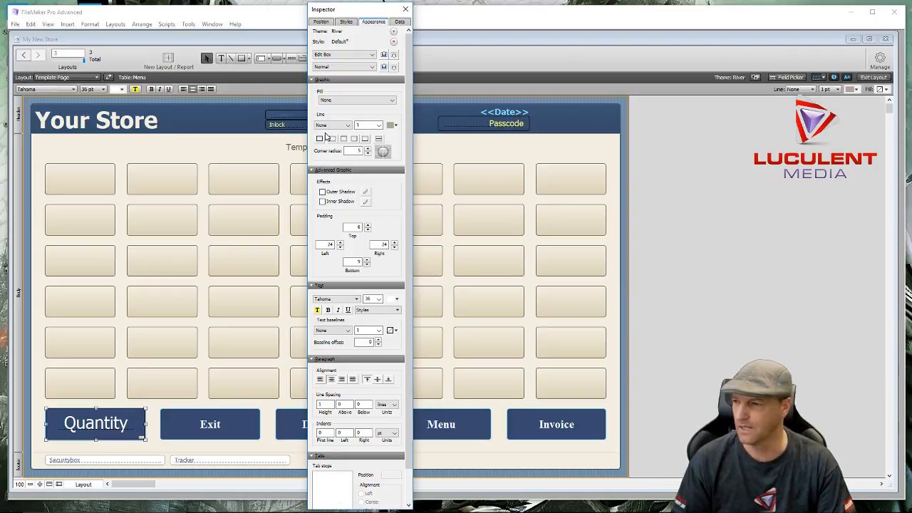
Set the Quantity field's left and right padding to 2 and close the Inspector
double_click(327, 245)
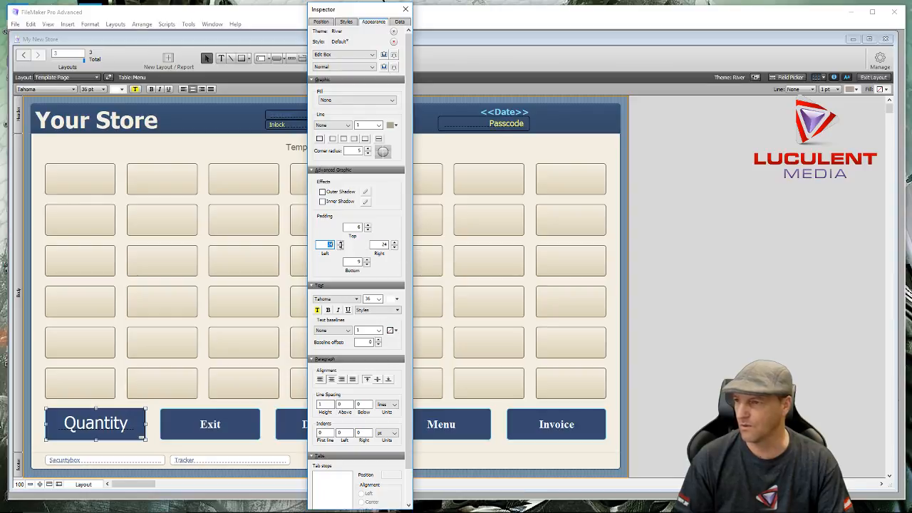
key("Right")
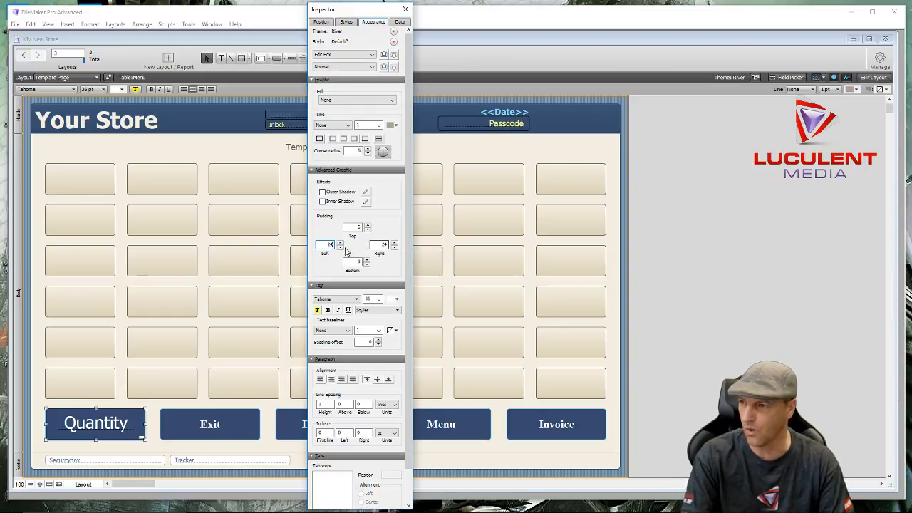
left_click(340, 248)
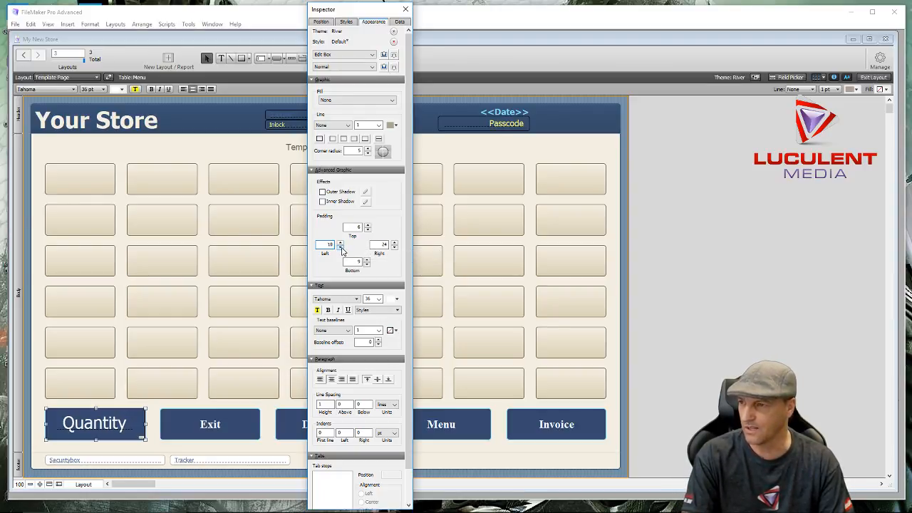
left_click(340, 248)
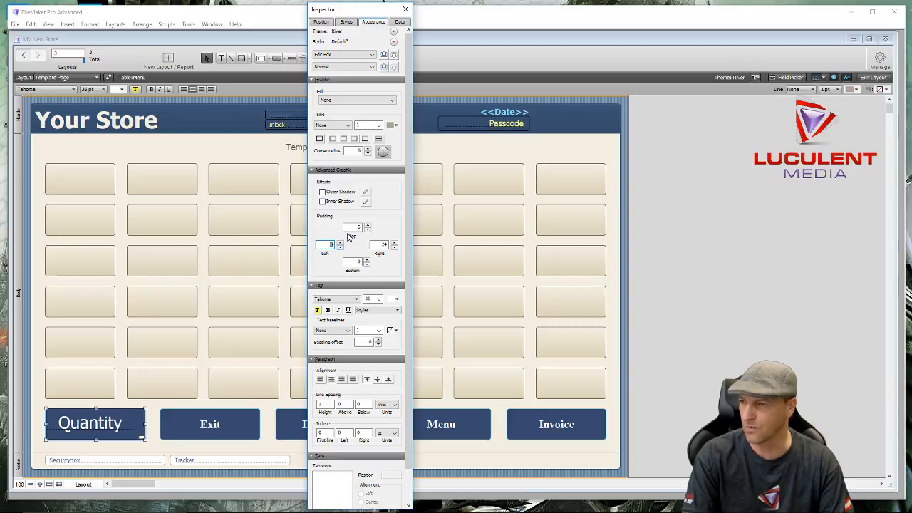
left_click(341, 246)
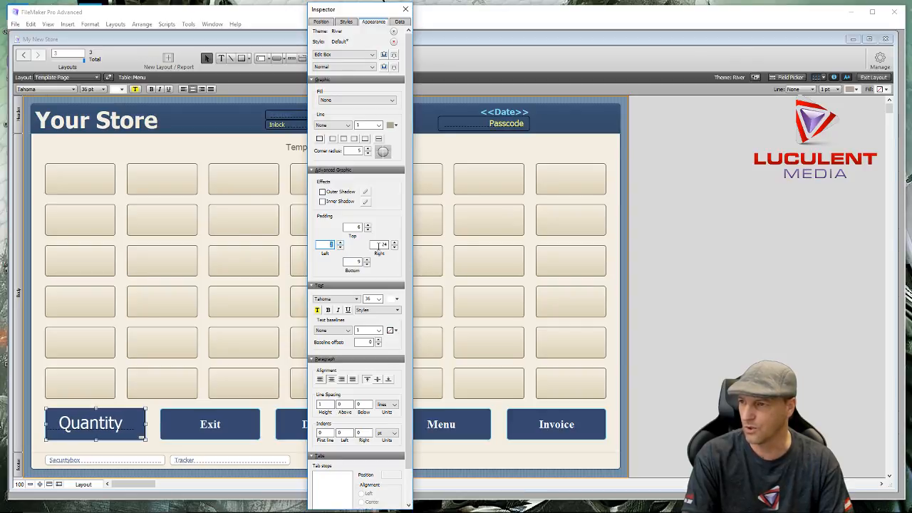
double_click(388, 246)
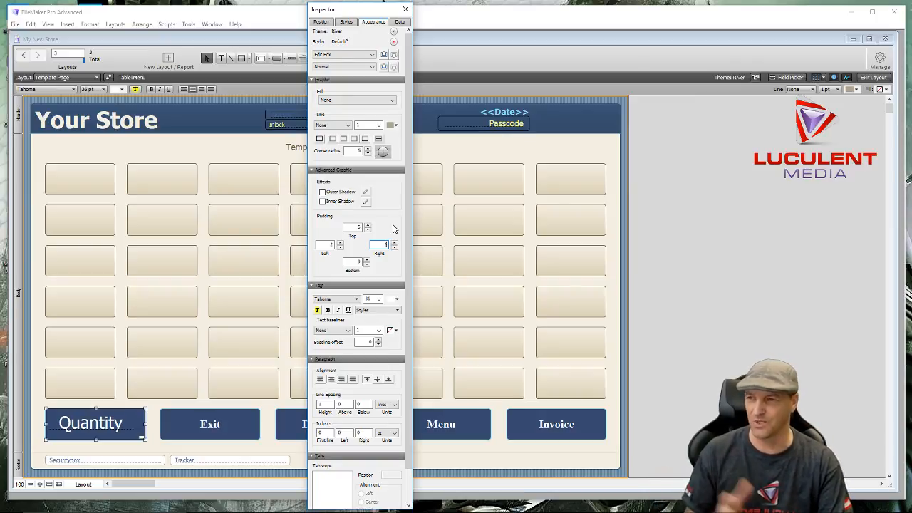
left_click(406, 10)
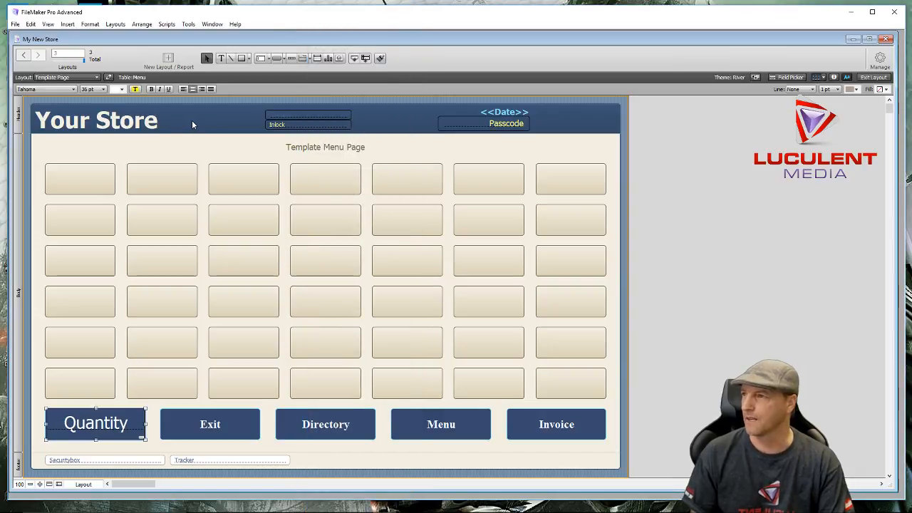
Test the Quantity field in Browse mode by entering 10 and clearing it, then return to Layout mode
left_click(867, 77)
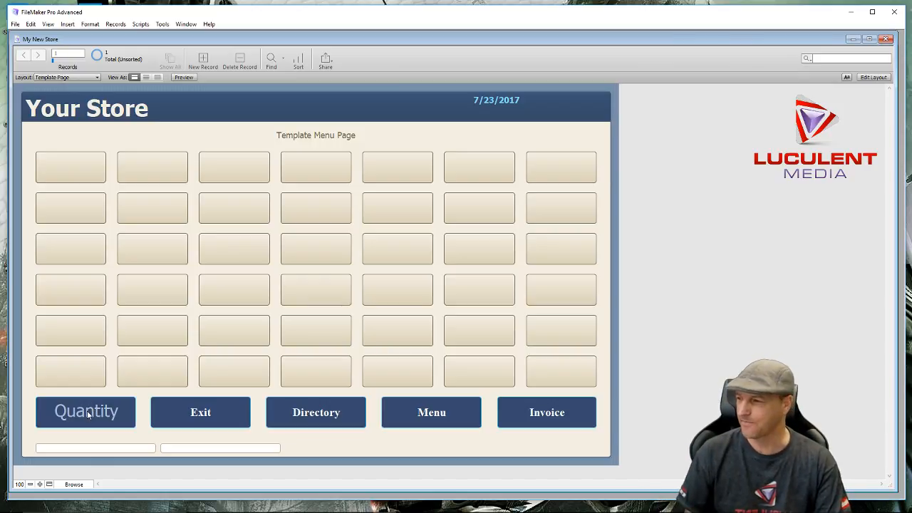
left_click(88, 415)
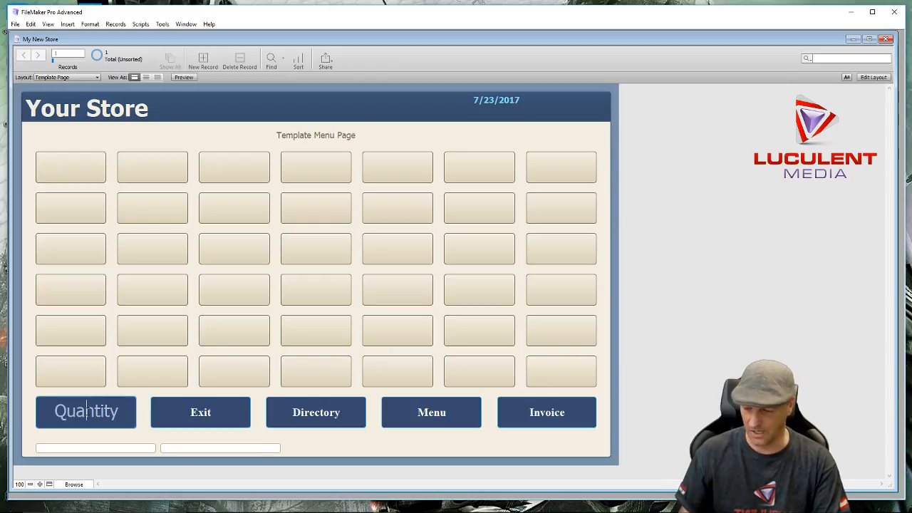
type("10")
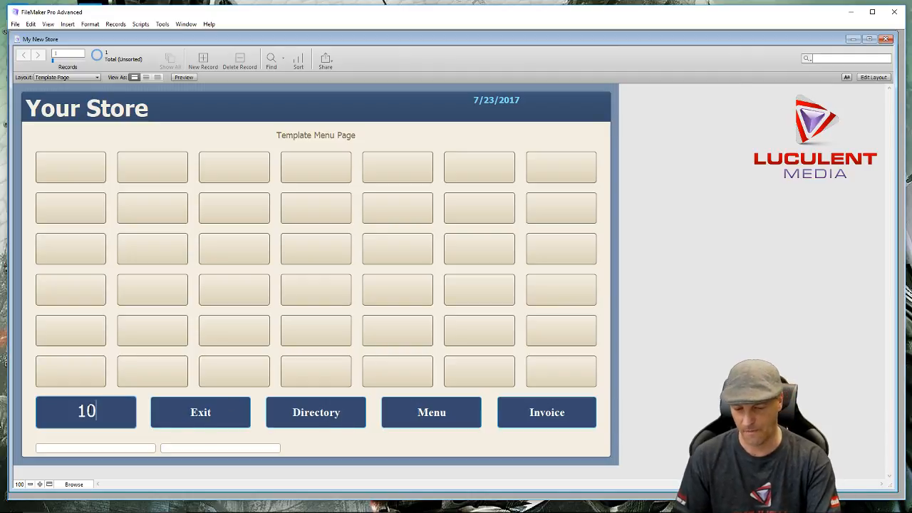
key("BackSpace")
key("BackSpace")
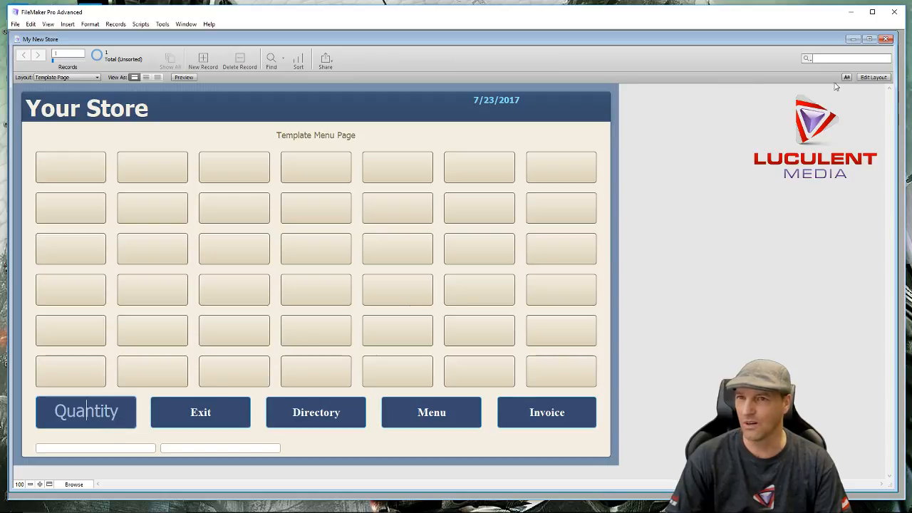
key("ctrl+l")
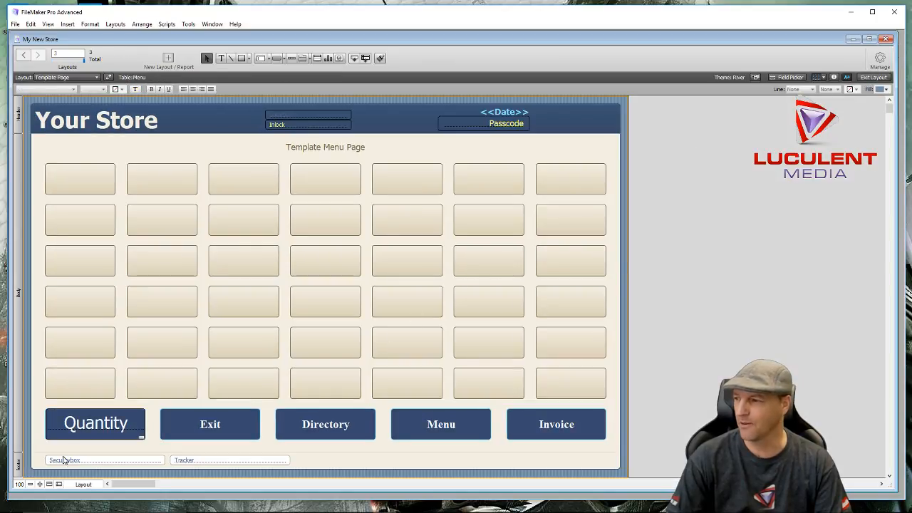
Clear the Quantity field's placeholder text, then close the Inspector and deselect the field
left_click(96, 425)
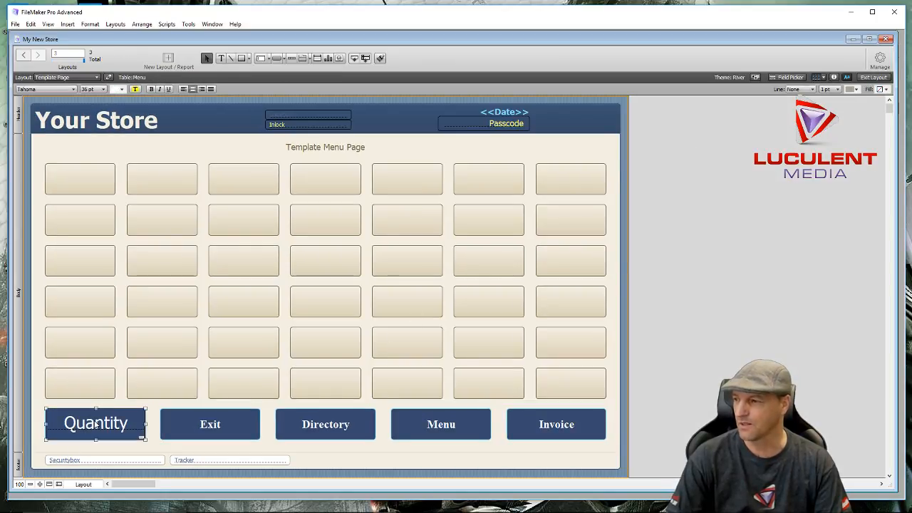
left_click(835, 78)
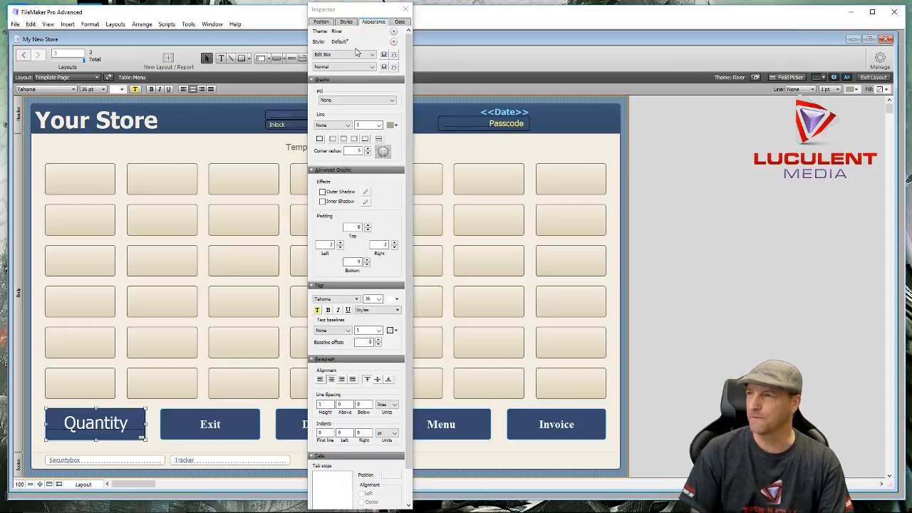
left_click(397, 22)
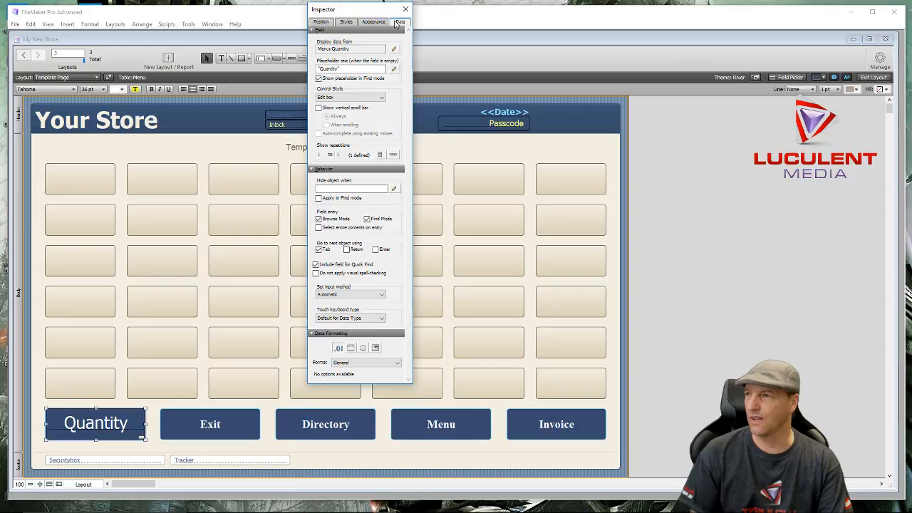
left_click(345, 69)
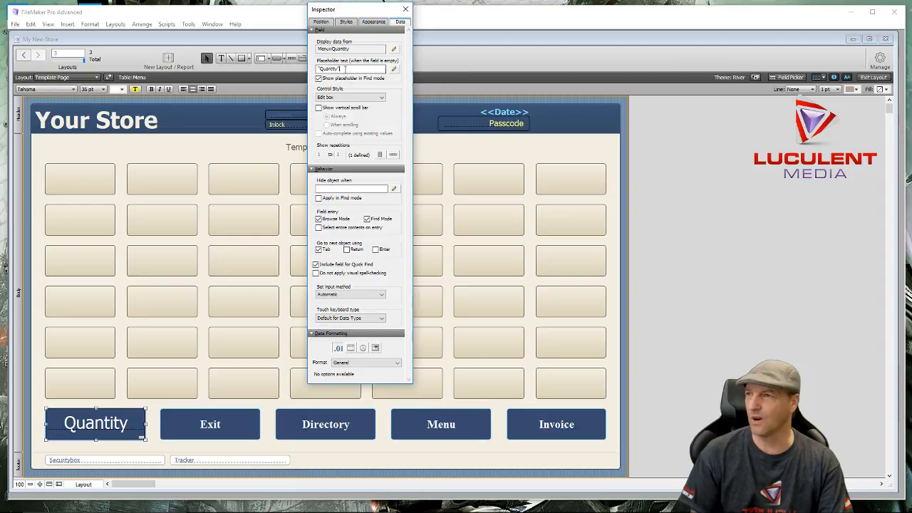
left_click_drag(335, 69, 308, 68)
key("BackSpace")
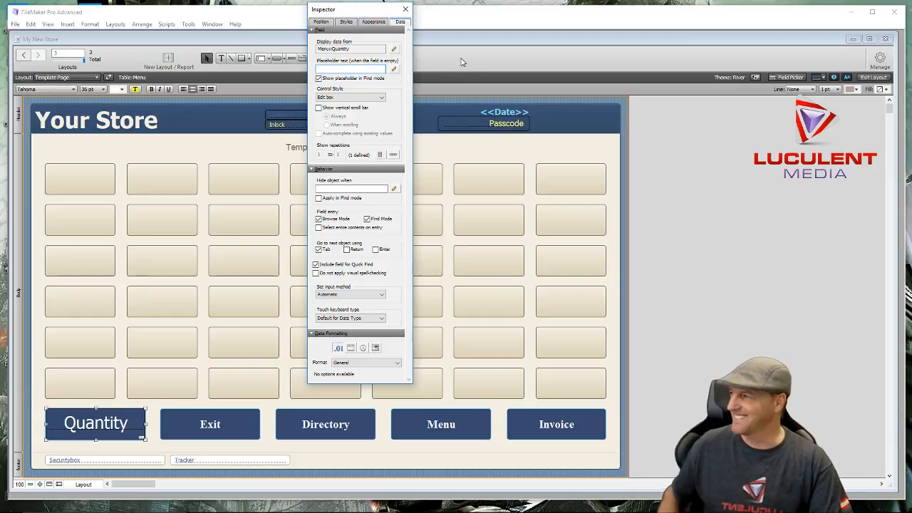
left_click(503, 59)
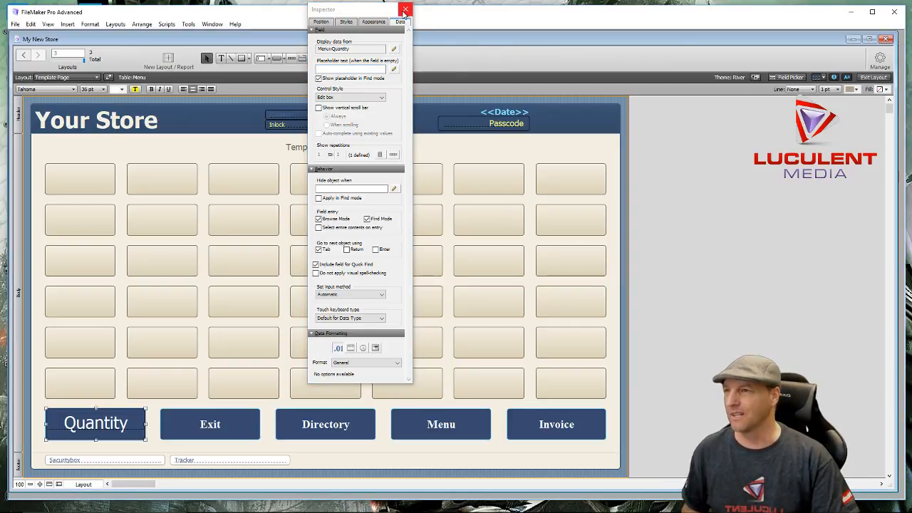
left_click(405, 10)
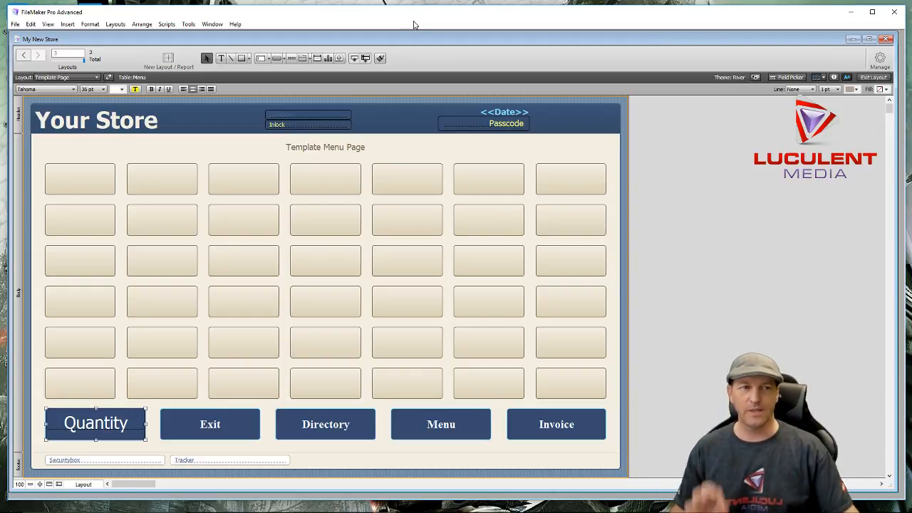
left_click(671, 242)
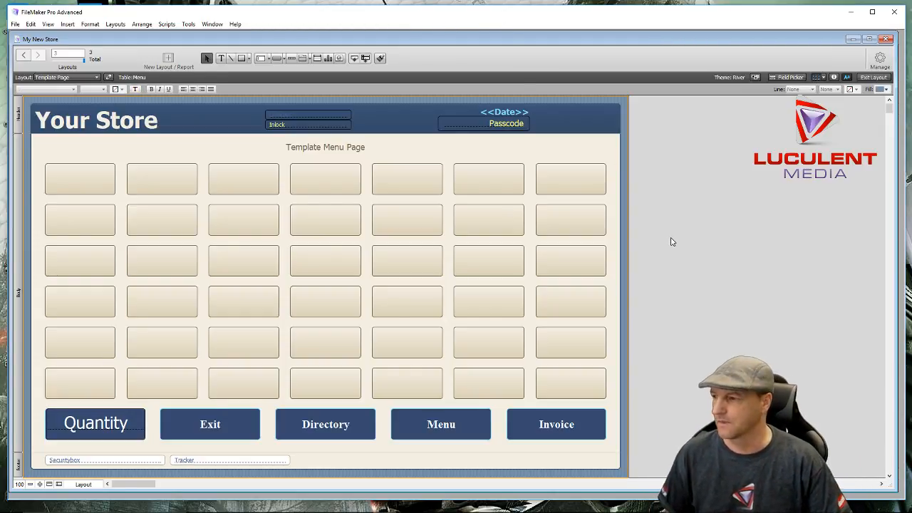
Add a text label reading "Quantity" in the blank area between the store title and the product buttons
left_click(221, 58)
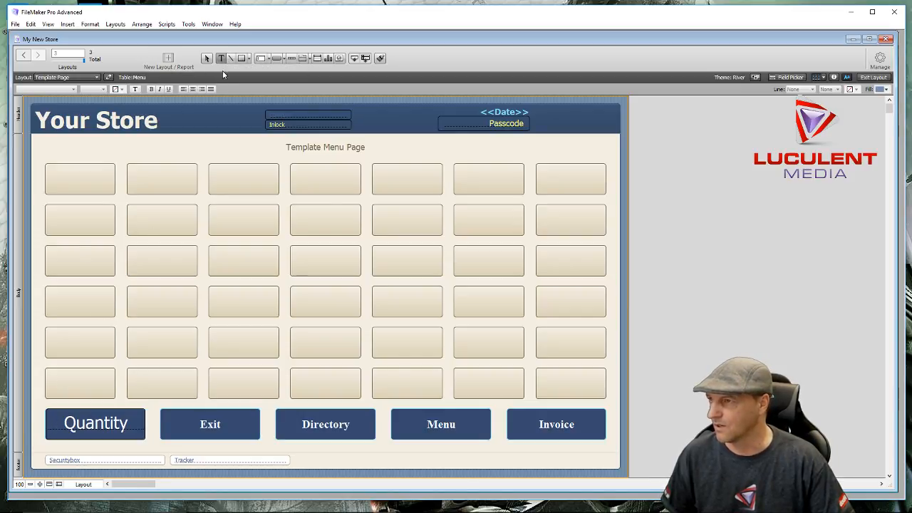
left_click(164, 148)
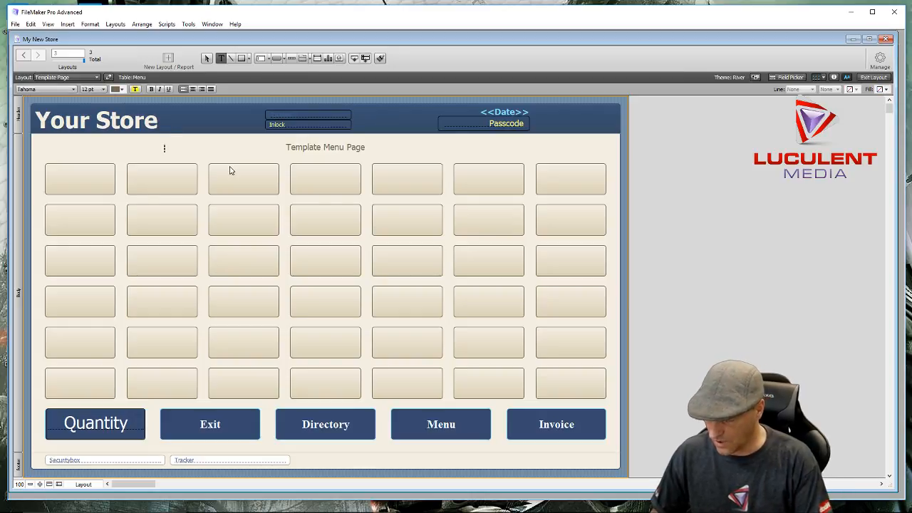
type("a")
type("u")
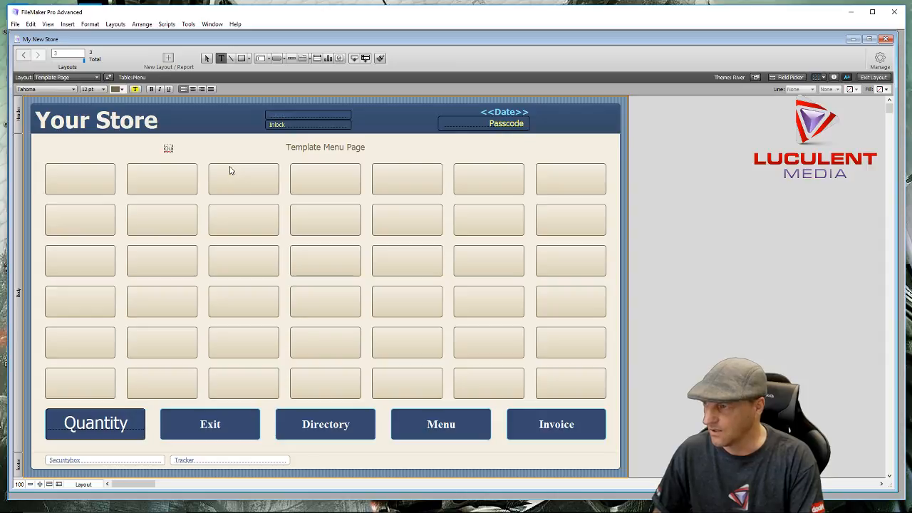
type("ant")
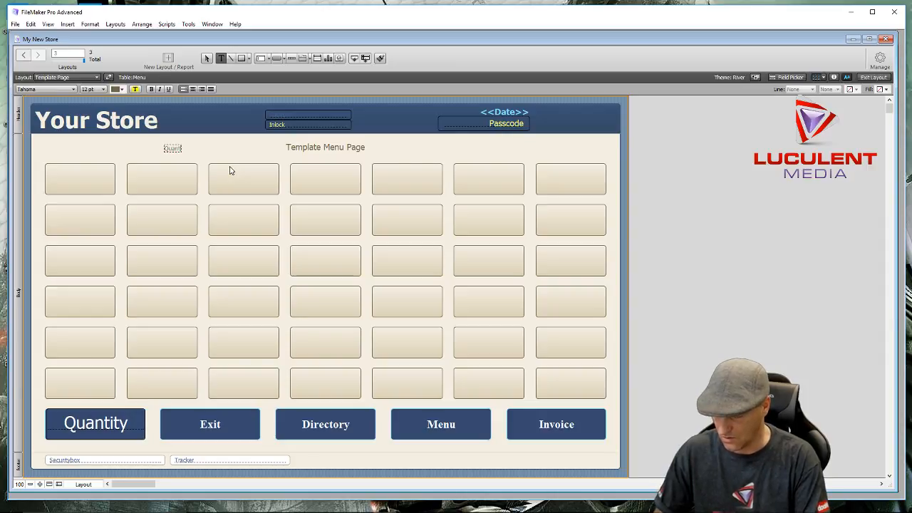
type("ity")
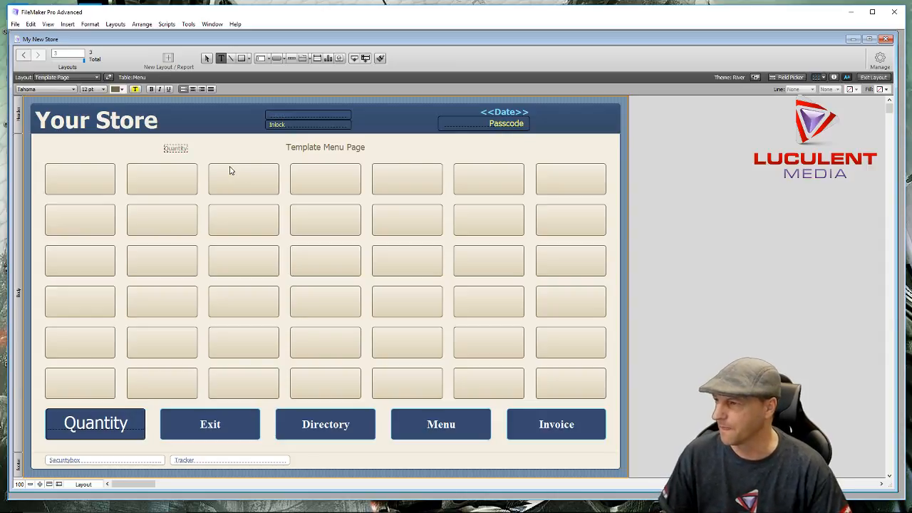
left_click(121, 148)
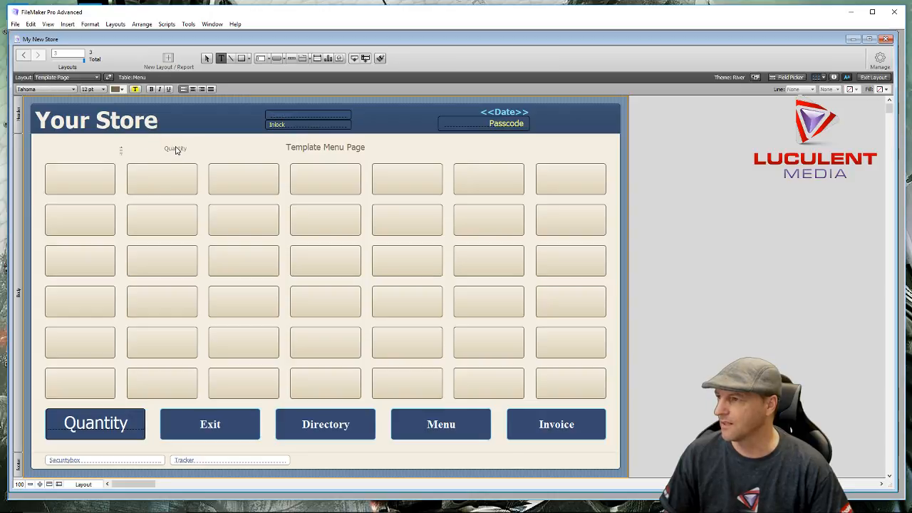
left_click(206, 59)
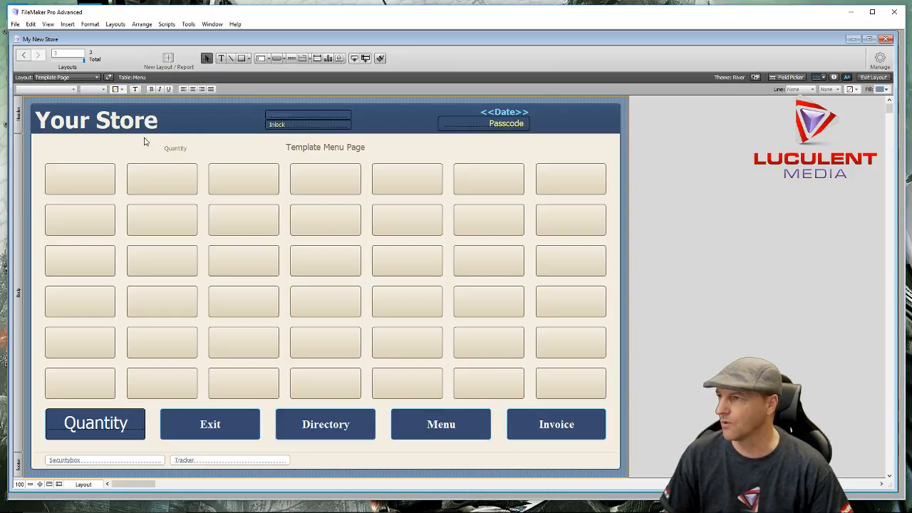
Format the new Quantity label as 24 pt bold Times New Roman in white
left_click(172, 150)
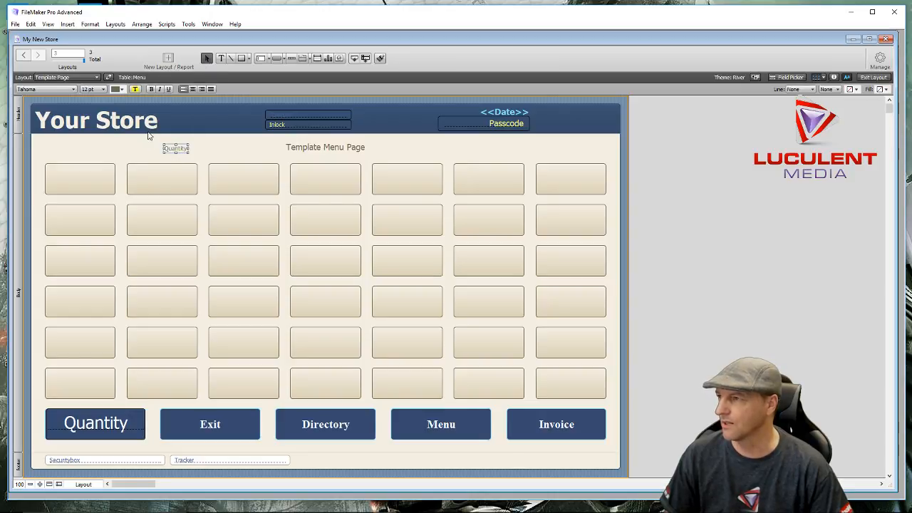
left_click(105, 90)
left_click(97, 185)
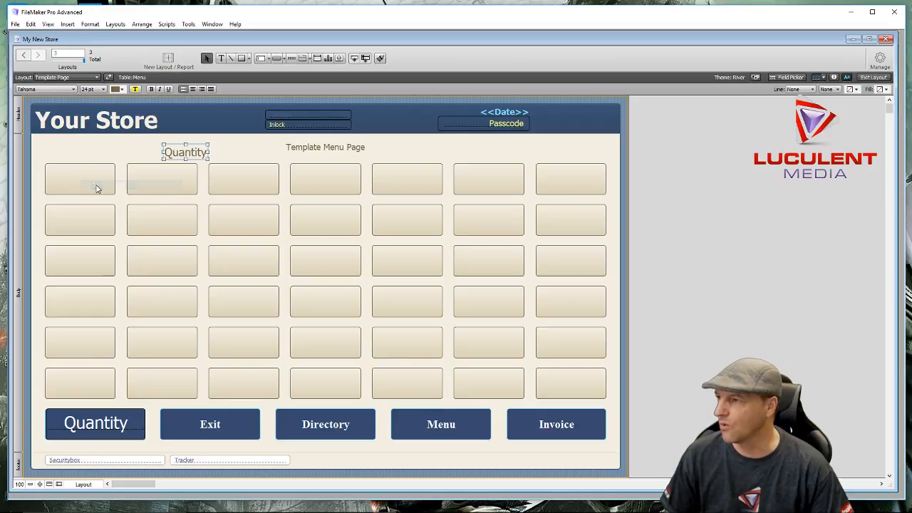
left_click(71, 90)
left_click(72, 76)
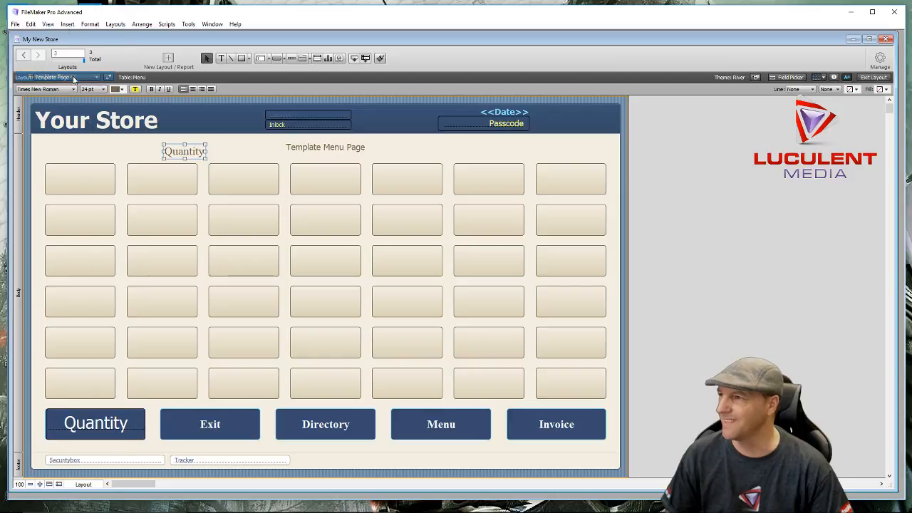
left_click(151, 89)
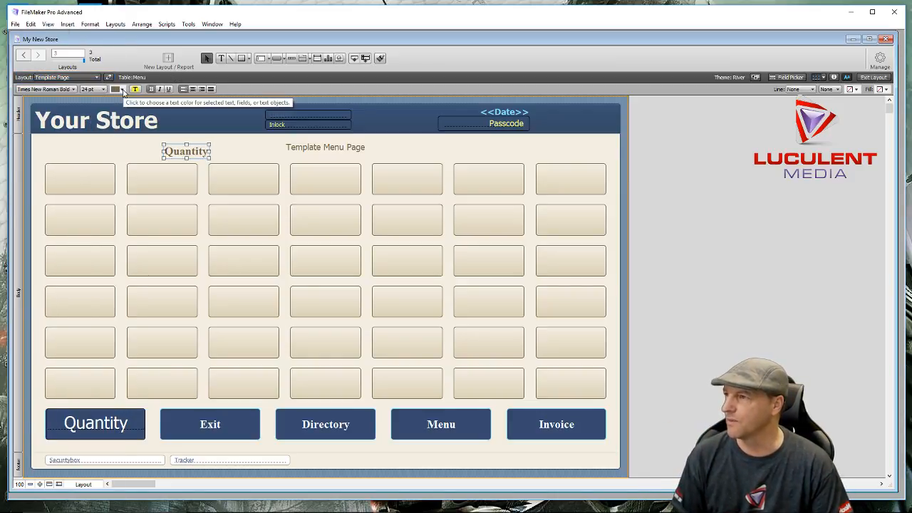
left_click(123, 90)
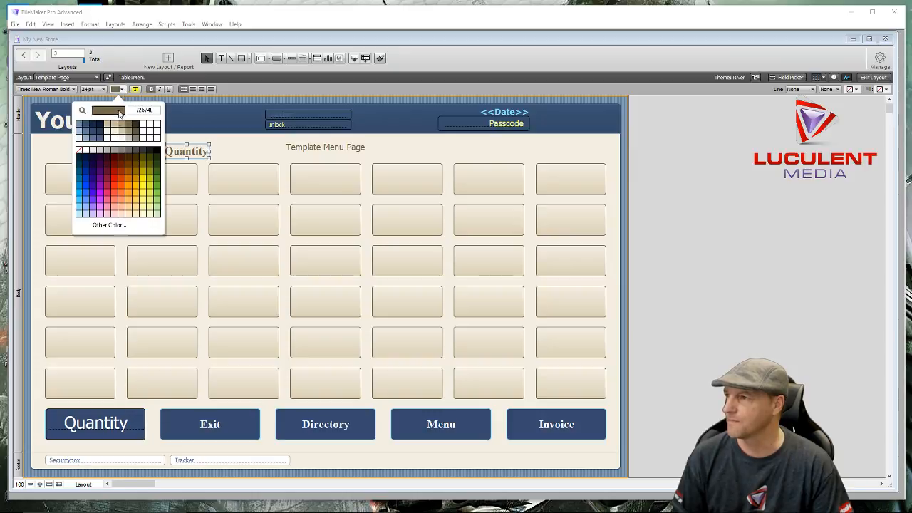
left_click(87, 150)
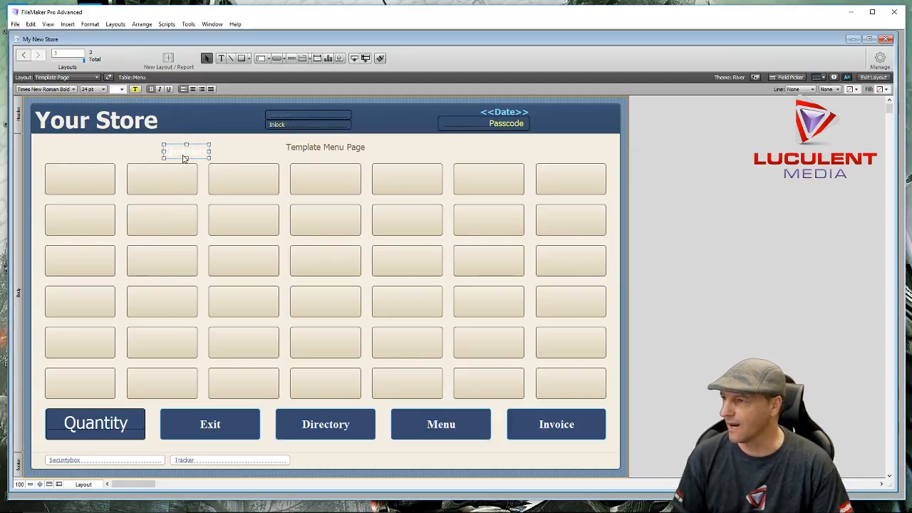
Move the white Quantity label onto the Quantity field, centre it there with fine vertical adjustments, and deselect it
left_click_drag(187, 154, 96, 426)
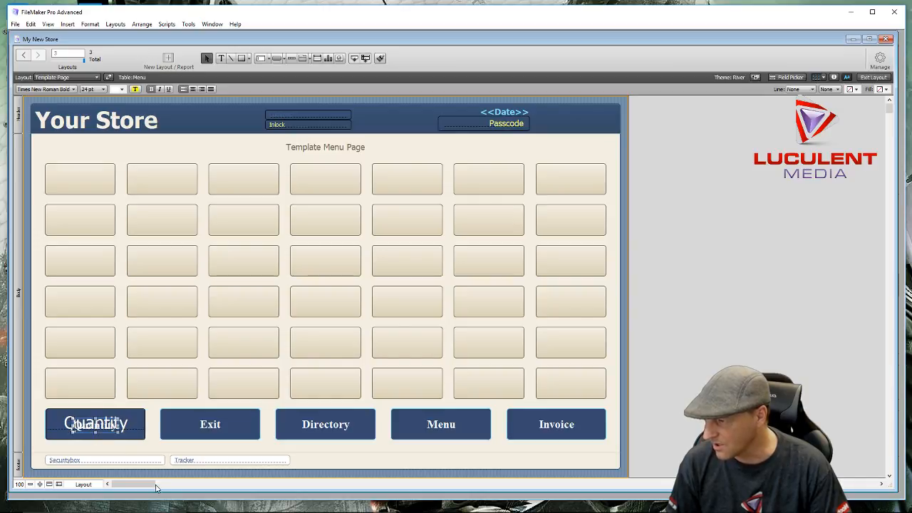
mouse_move(245, 504)
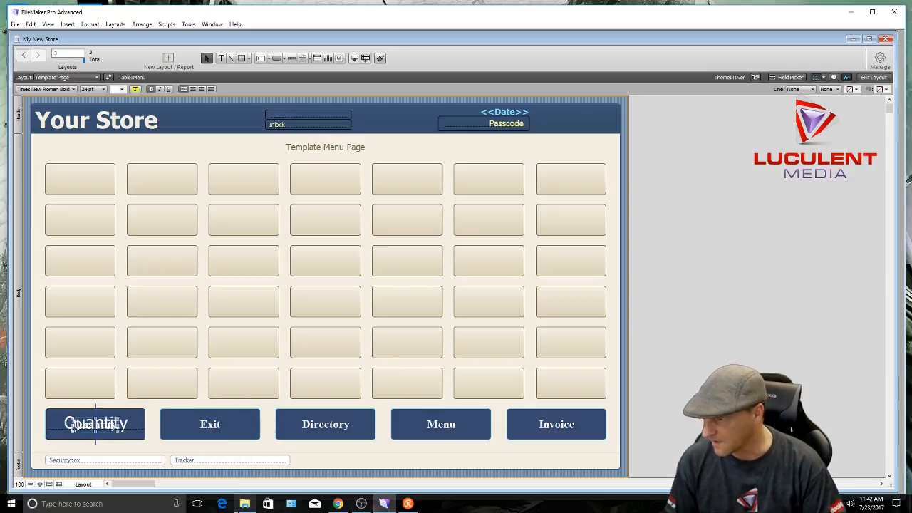
key("Up")
key("Up")
key("Up")
key("Up")
key("Up")
key("Up")
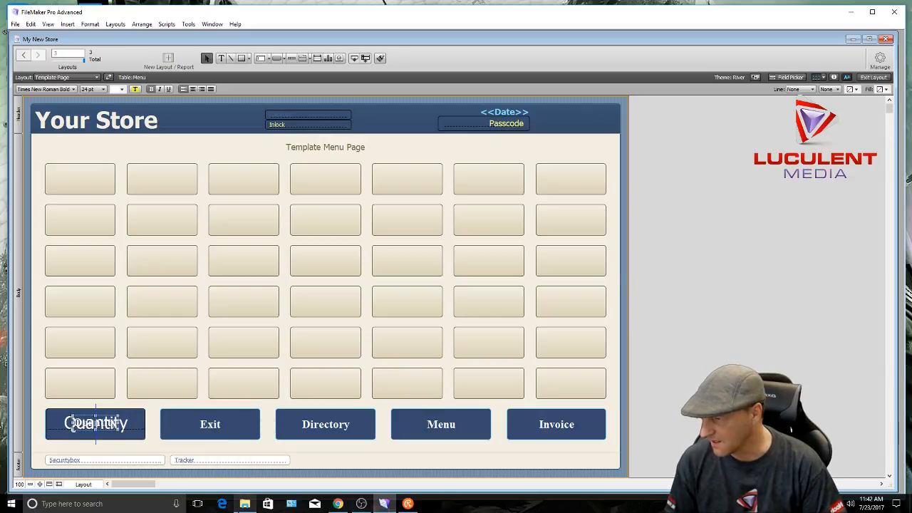
key("Down")
key("Down")
key("Down")
key("Down")
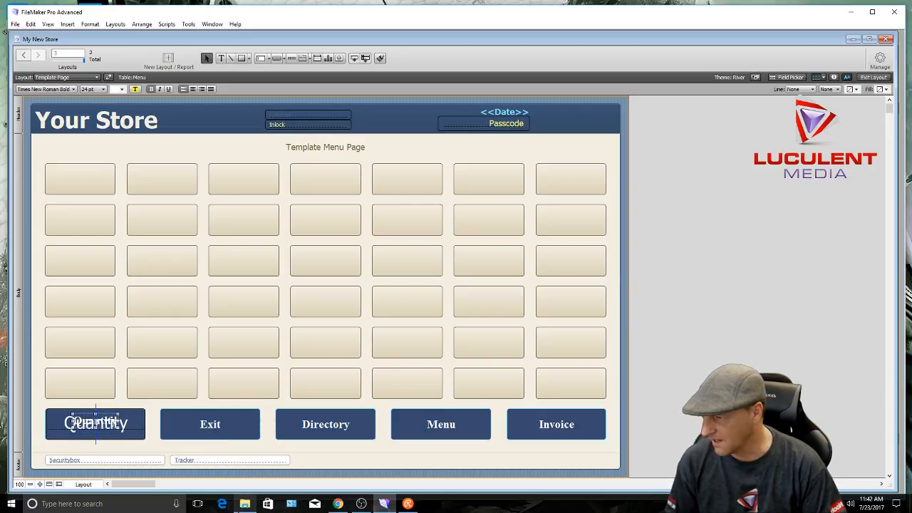
key("Down")
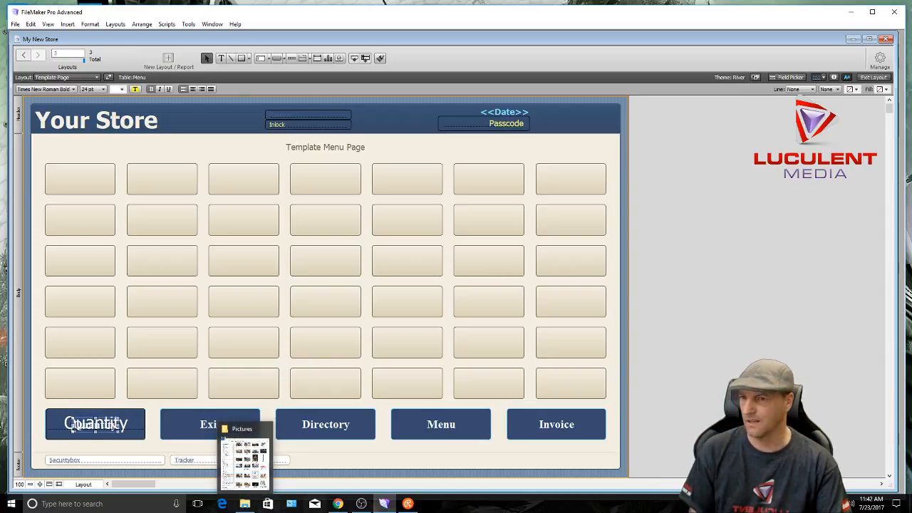
left_click(776, 355)
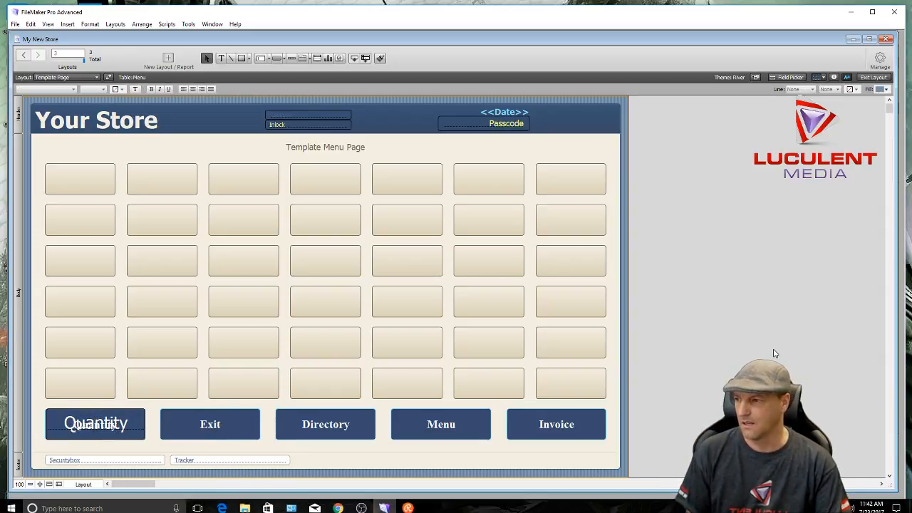
Check the Quantity label in Browse mode by entering the Quantity field, then return to Layout mode
left_click(868, 78)
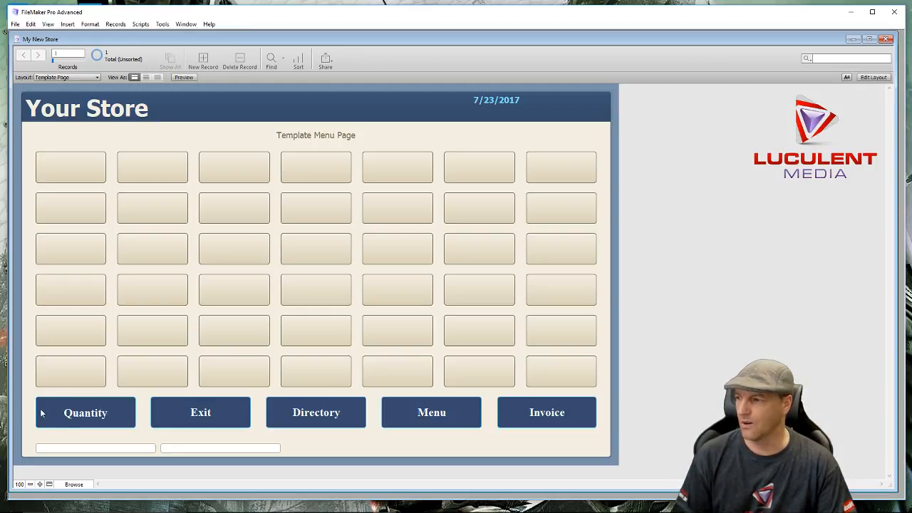
left_click(85, 417)
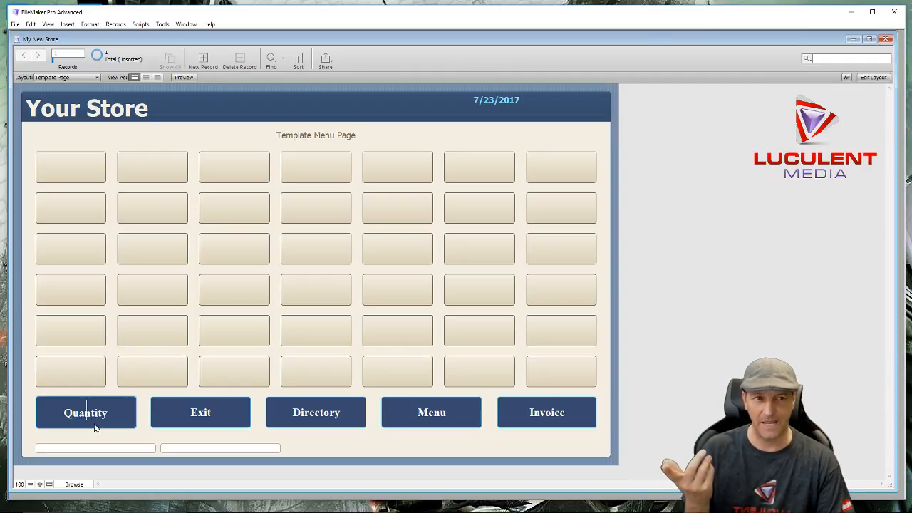
left_click(878, 78)
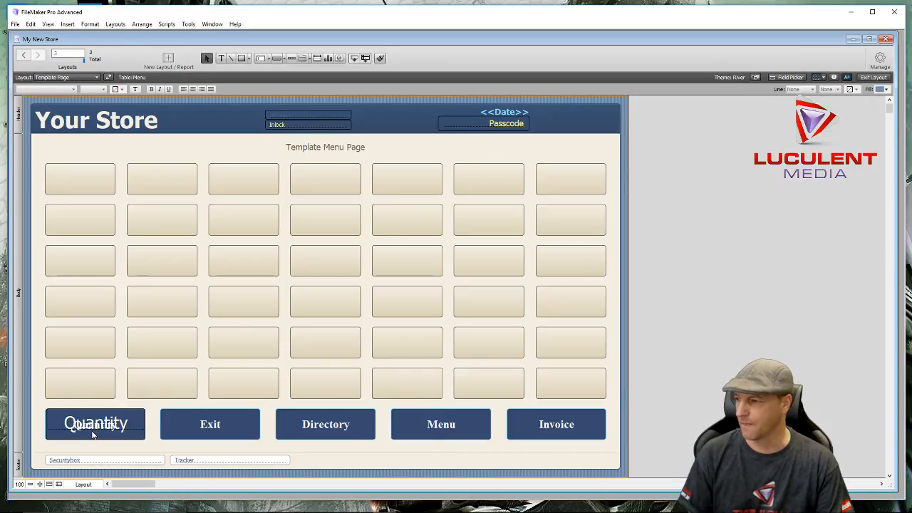
Set the Quantity label's hide condition to not IsEmpty ( Menu::Quantity ) and close the Inspector
left_click(93, 429)
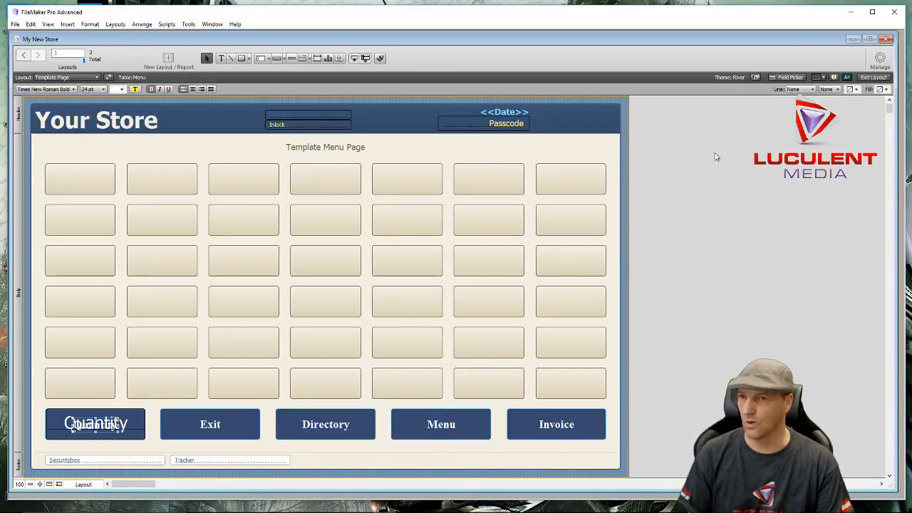
left_click(834, 77)
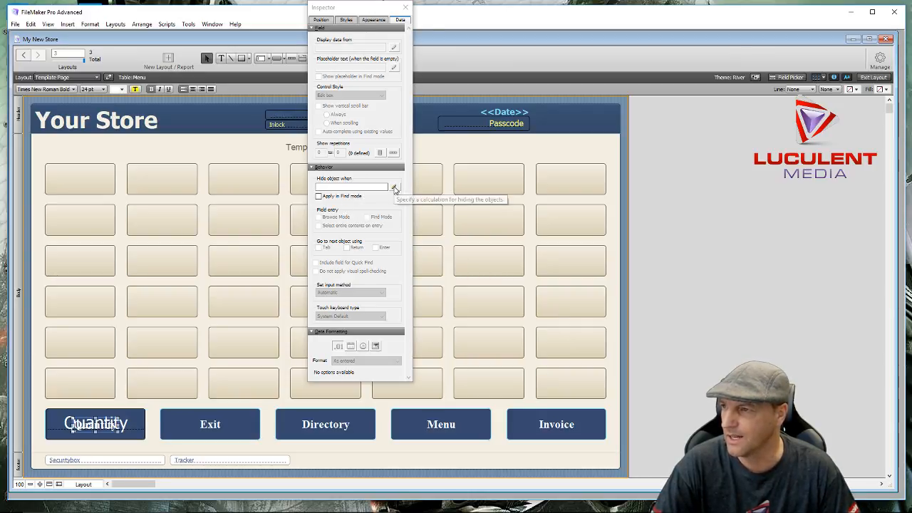
left_click(395, 188)
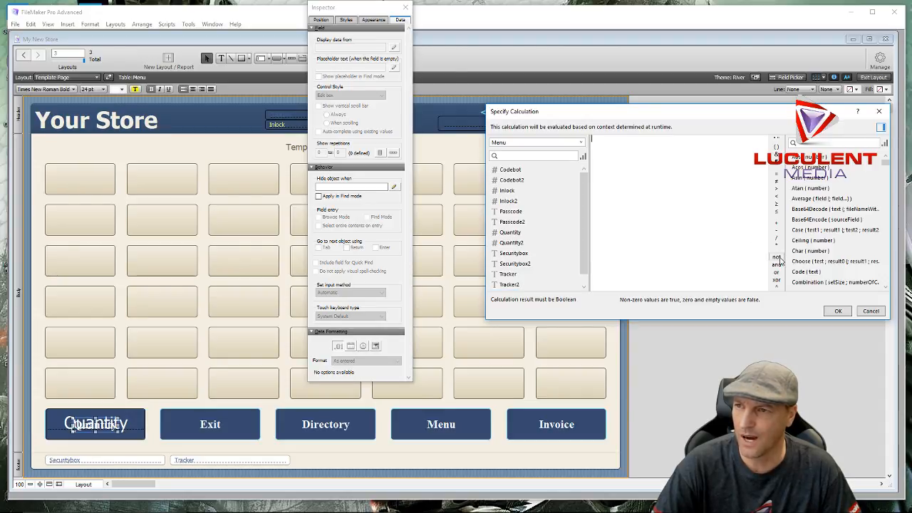
left_click(777, 257)
left_click(777, 257)
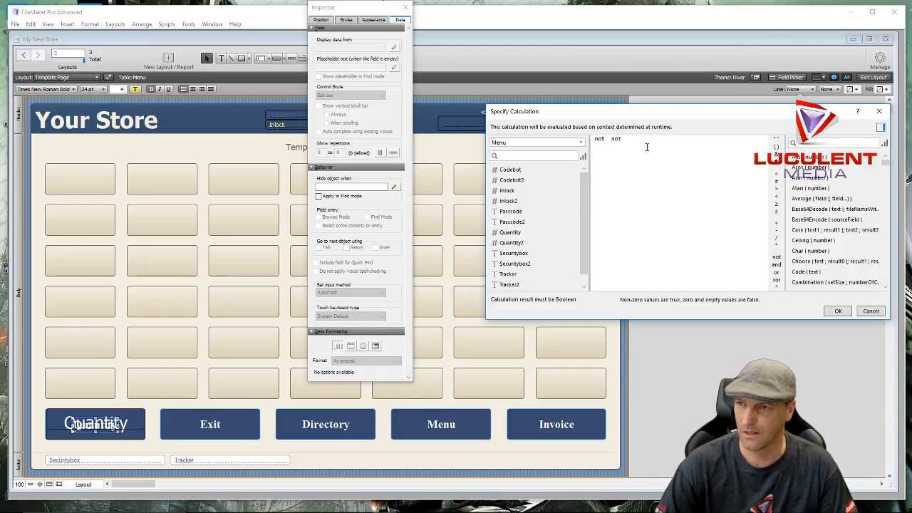
left_click_drag(647, 146, 579, 151)
key("BackSpace")
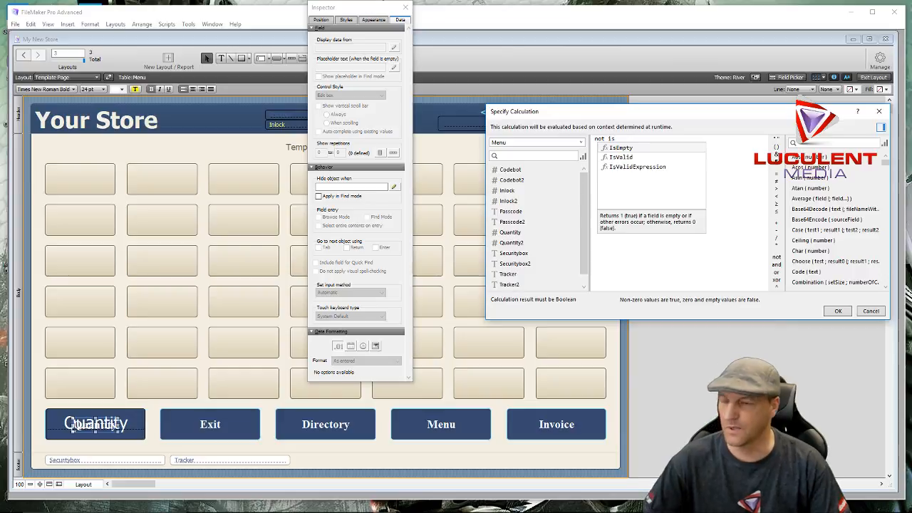
left_click(621, 148)
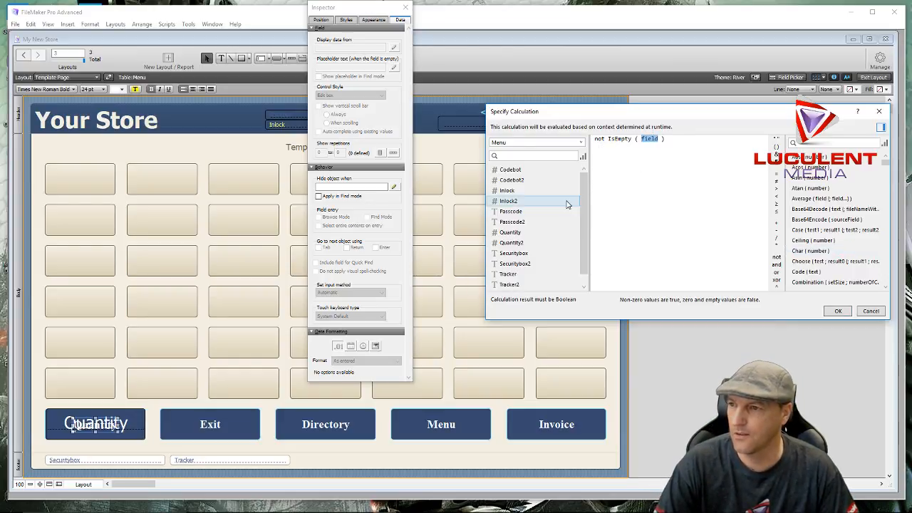
double_click(509, 232)
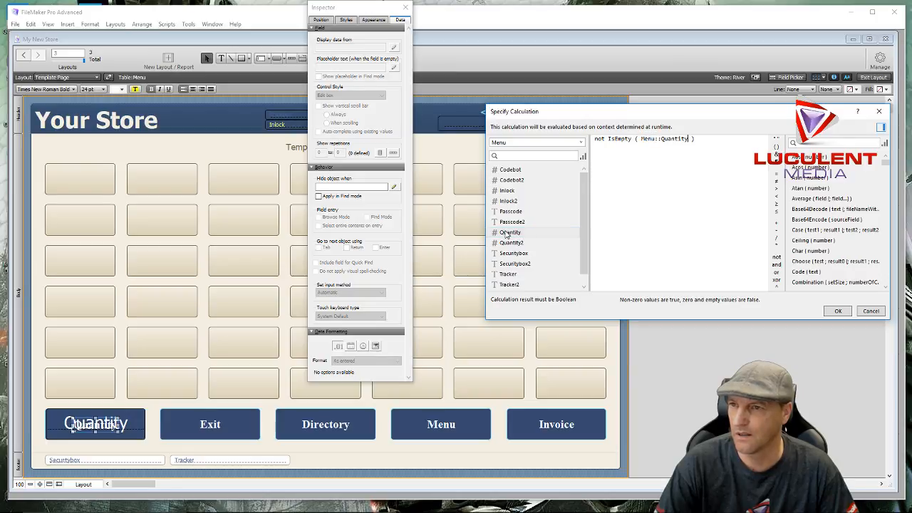
left_click(836, 312)
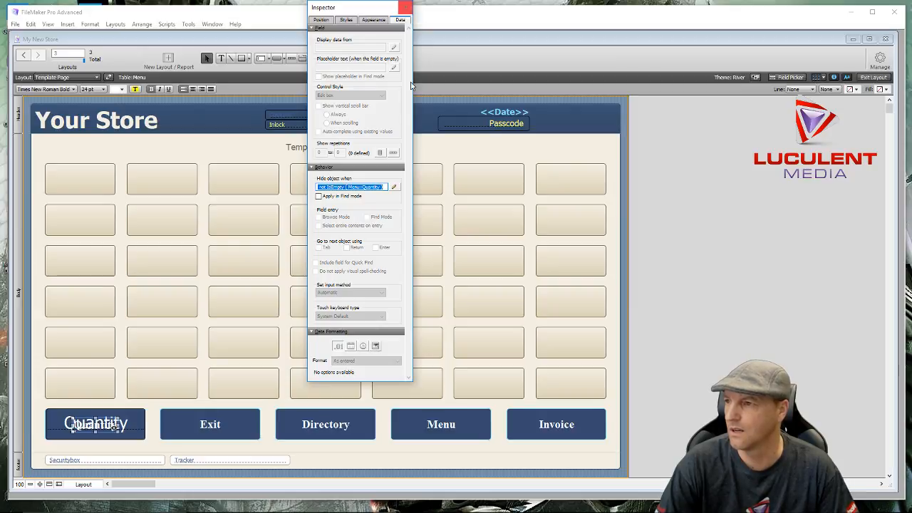
left_click(406, 8)
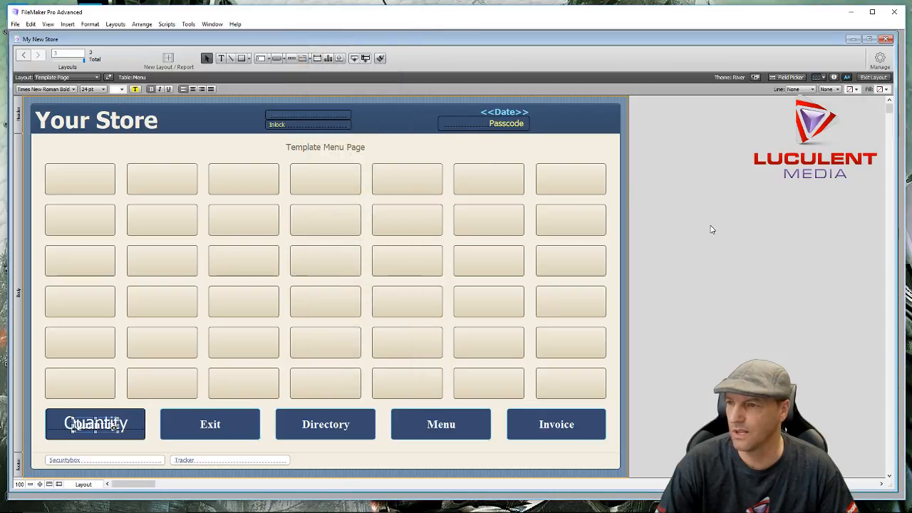
Test the Quantity label's hiding in Browse mode by entering 10 in the Quantity field, clear the entry, and return to Layout mode
left_click(867, 79)
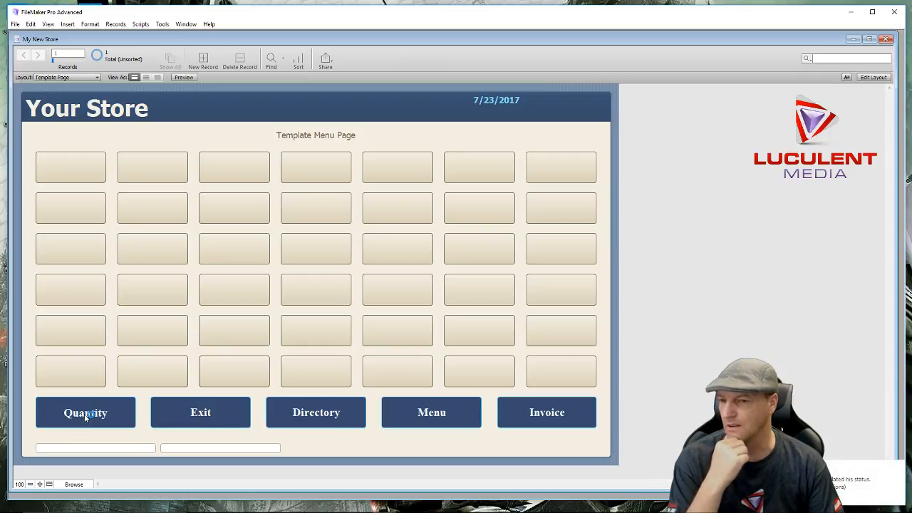
left_click(899, 467)
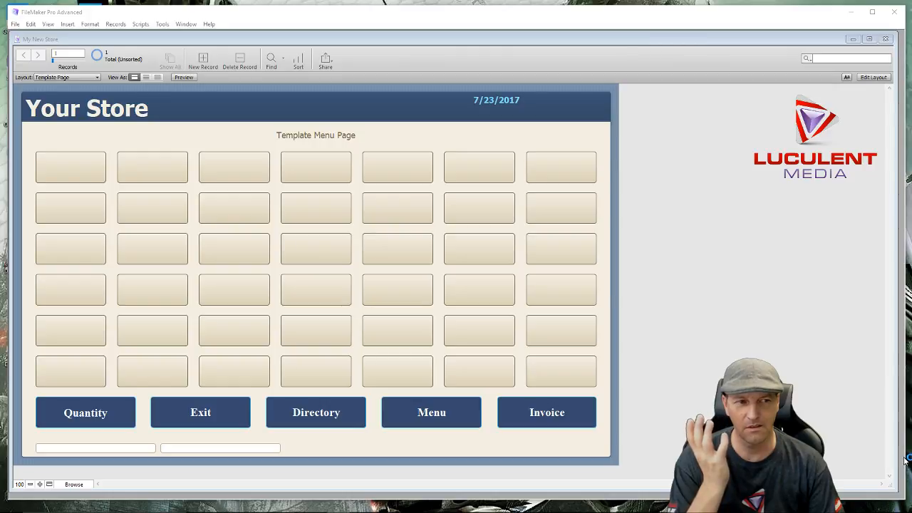
left_click(85, 417)
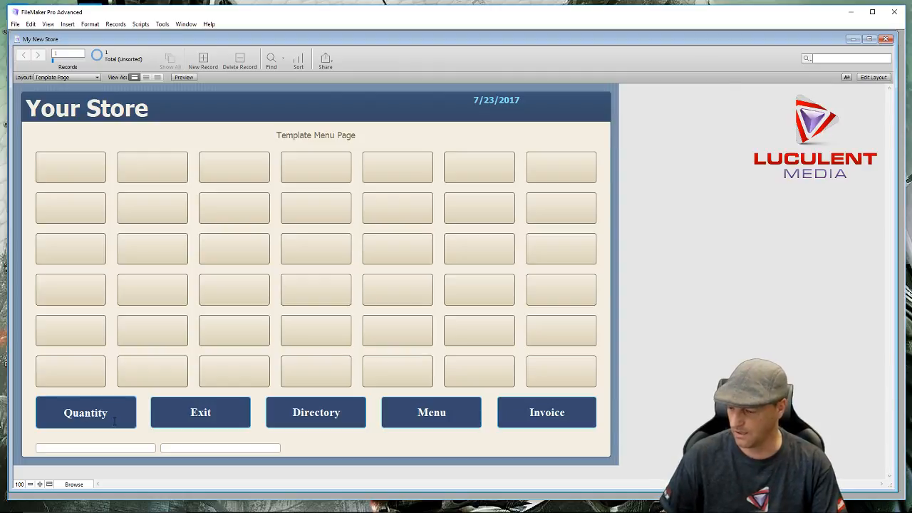
type("10")
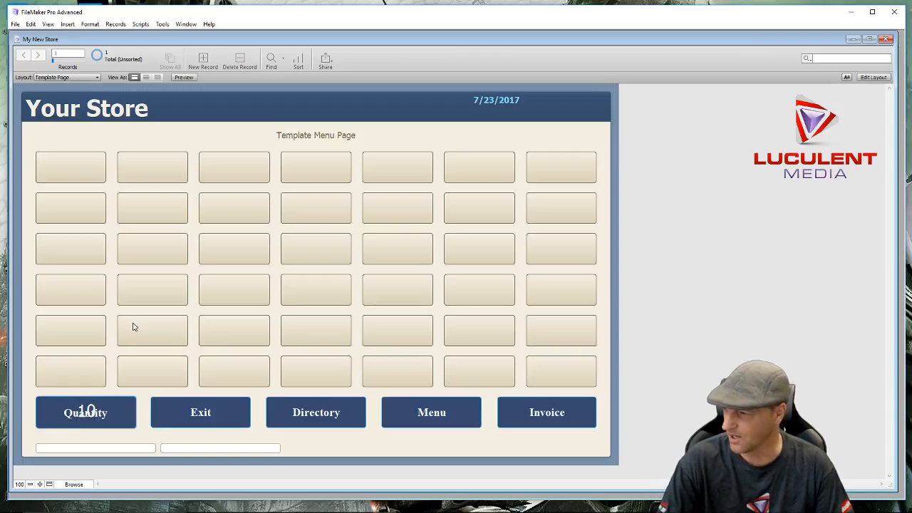
key("Delete")
key("Delete")
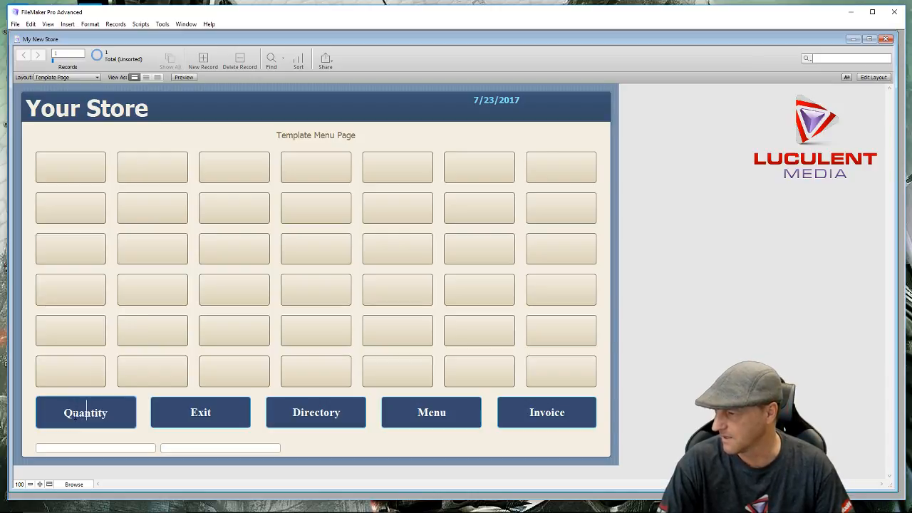
key("ctrl+l")
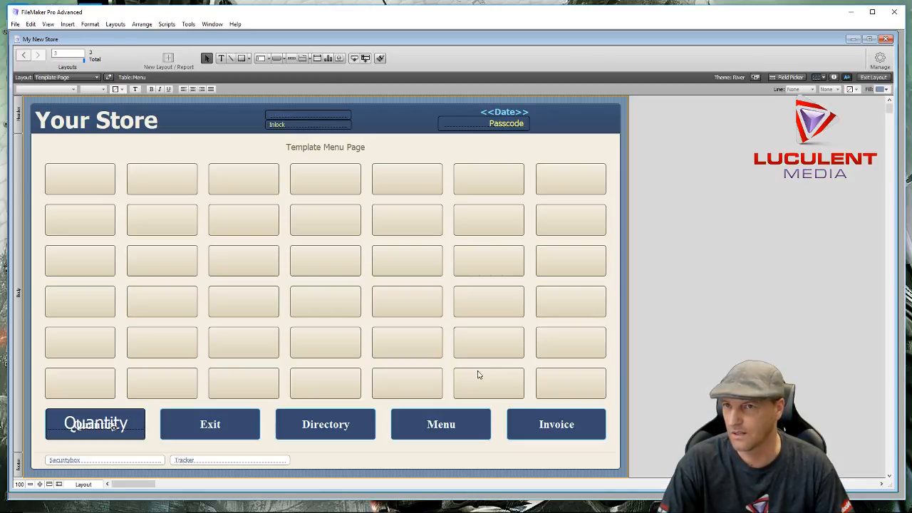
left_click(81, 425)
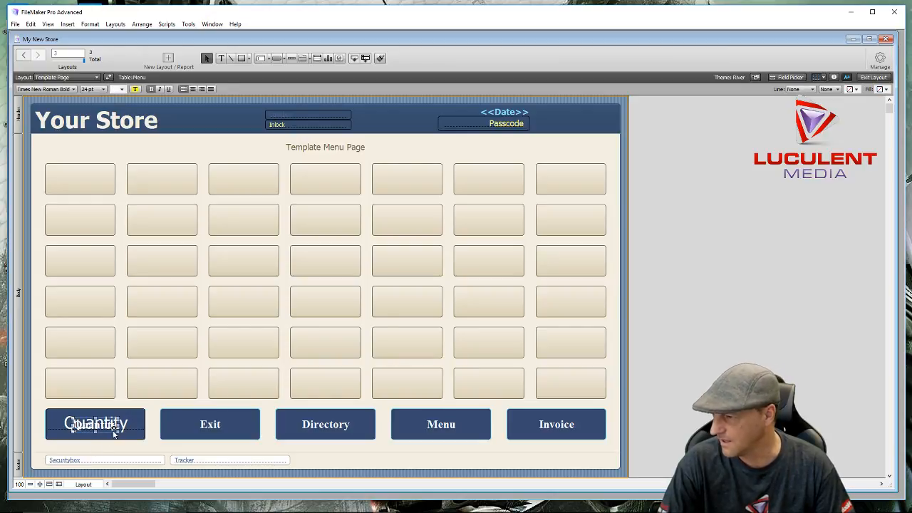
mouse_move(114, 430)
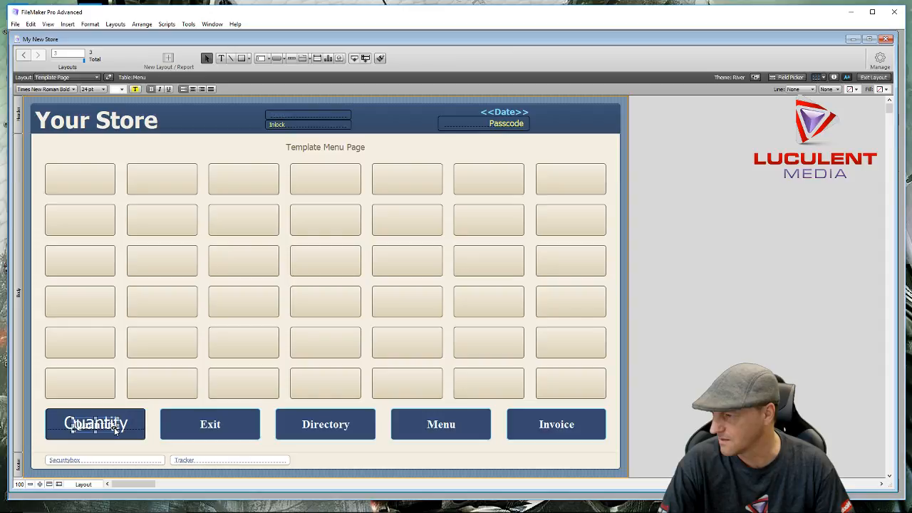
double_click(114, 428)
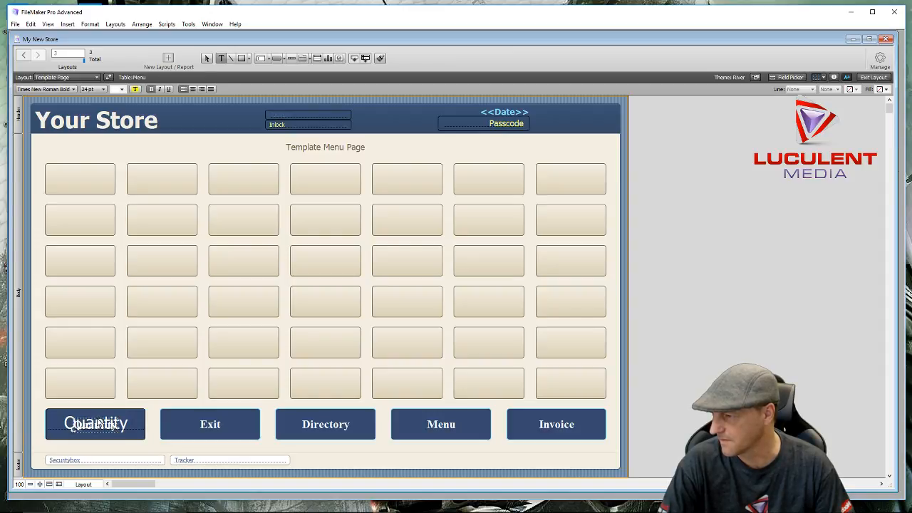
left_click(45, 406)
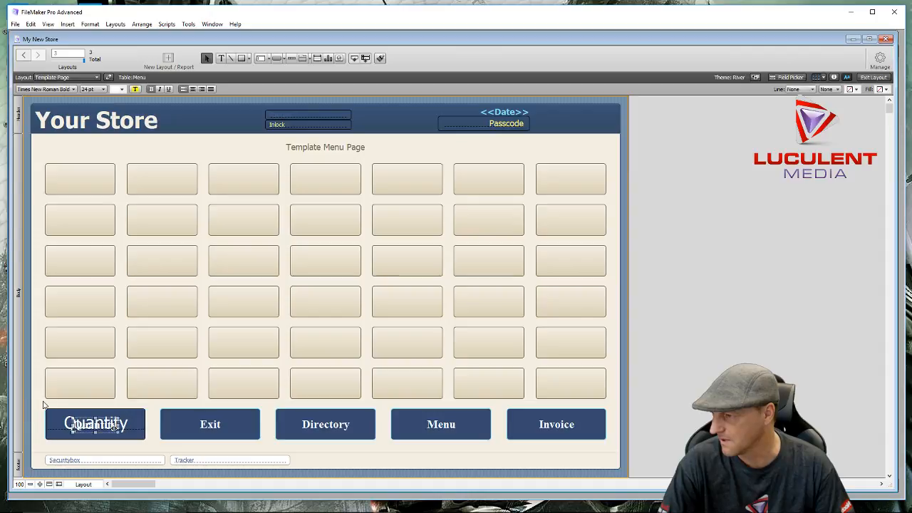
right_click(108, 422)
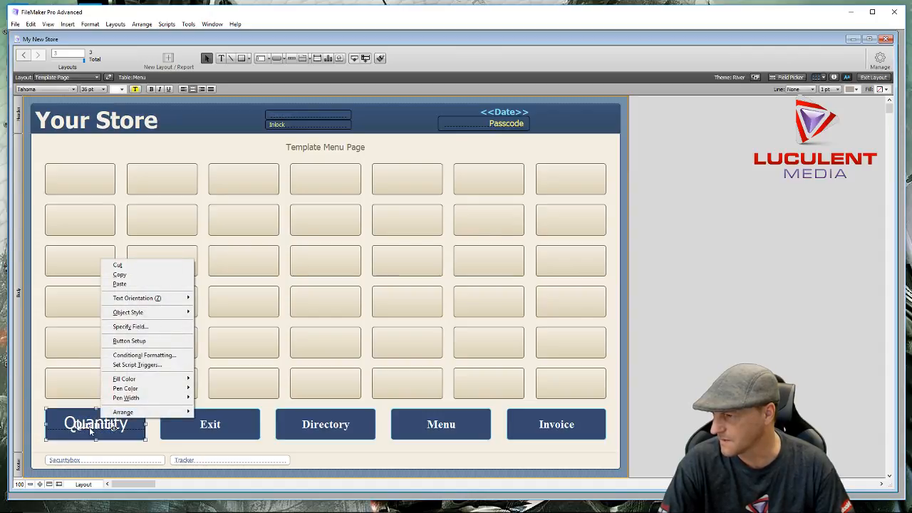
left_click(90, 427)
right_click(89, 427)
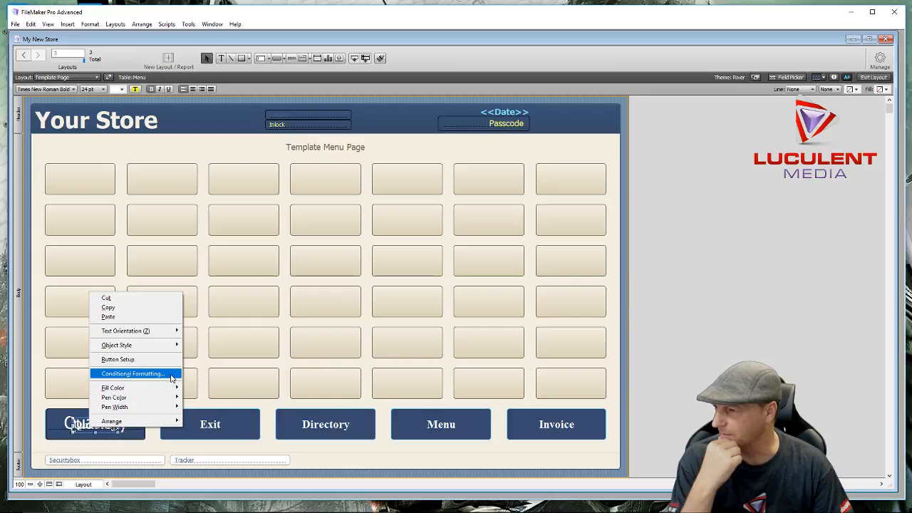
left_click(170, 375)
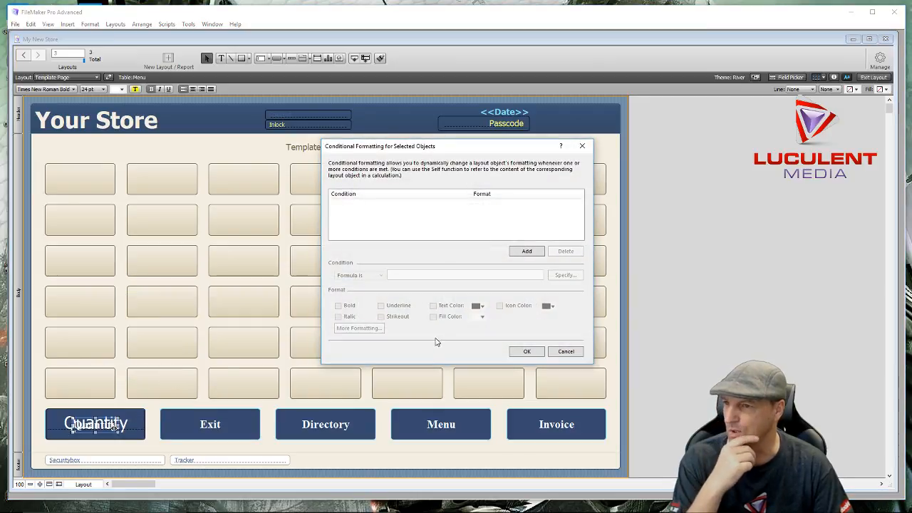
left_click(526, 252)
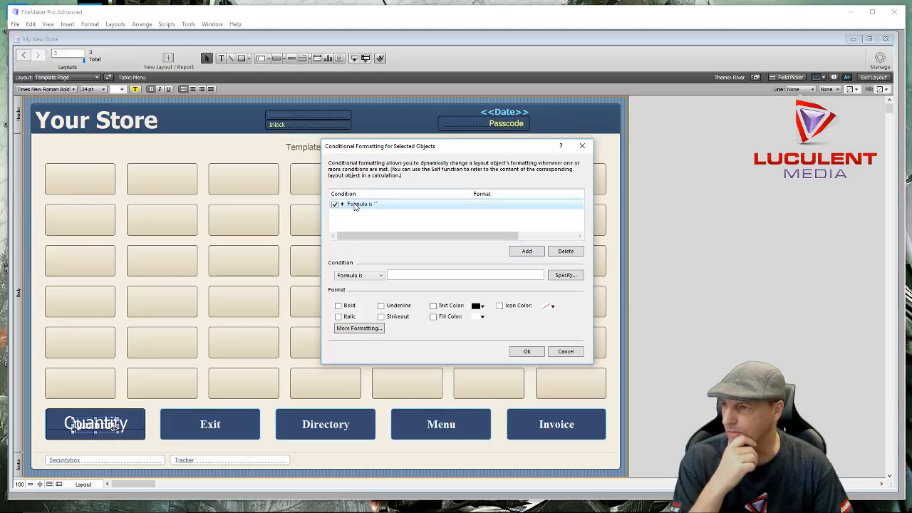
left_click(379, 277)
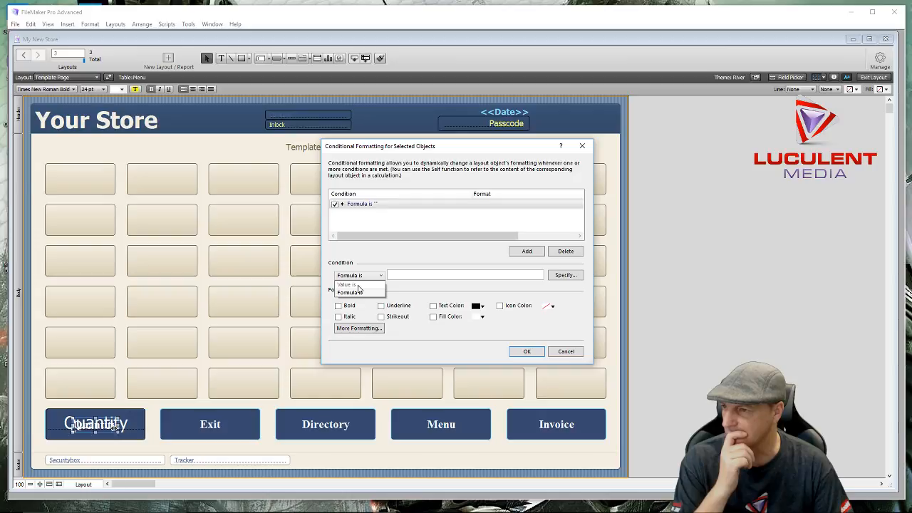
left_click(383, 225)
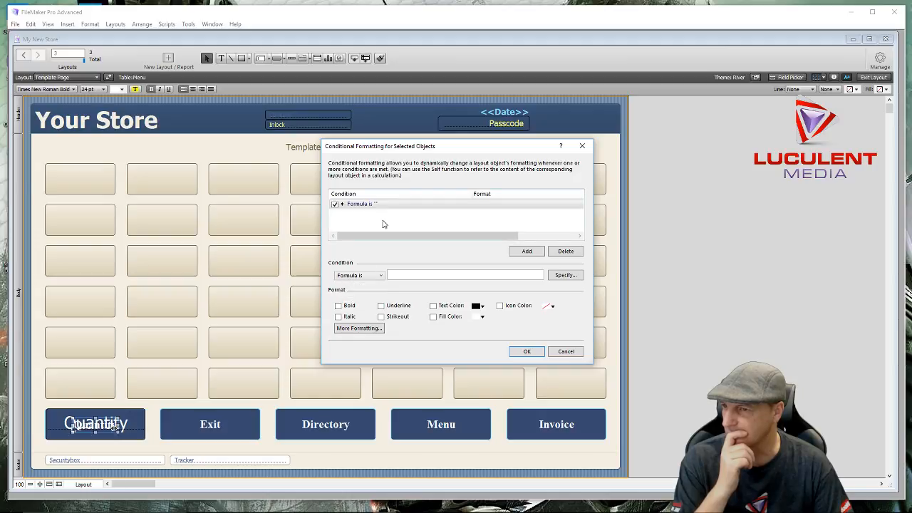
left_click(566, 250)
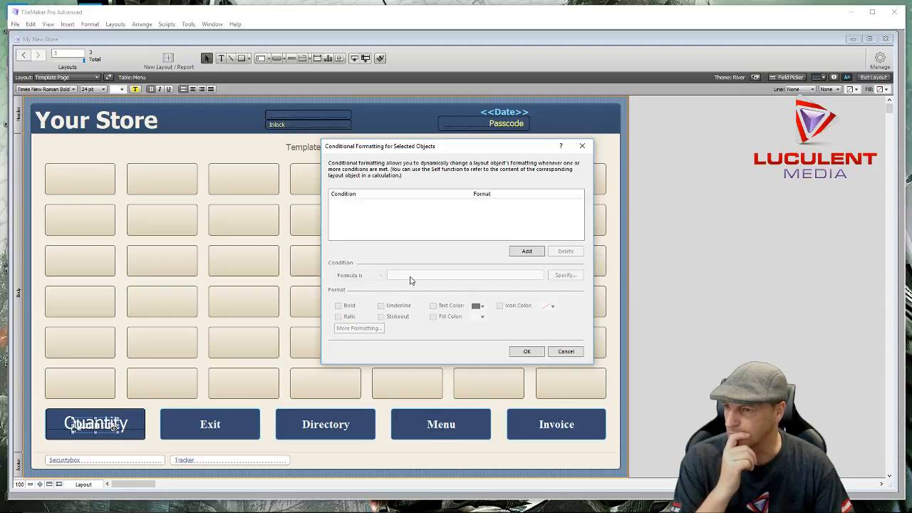
left_click(556, 354)
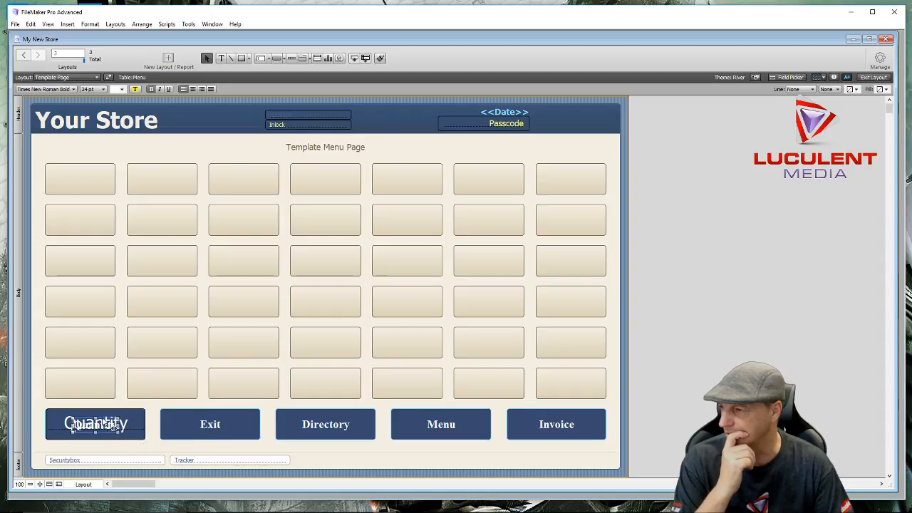
Examine the action options in the Quantity label's button setup, then close it and deselect the label
right_click(105, 423)
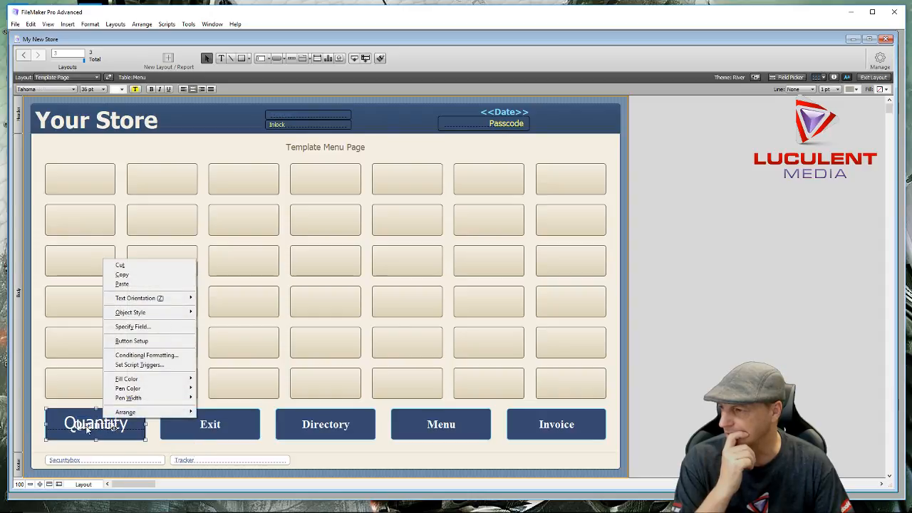
right_click(87, 426)
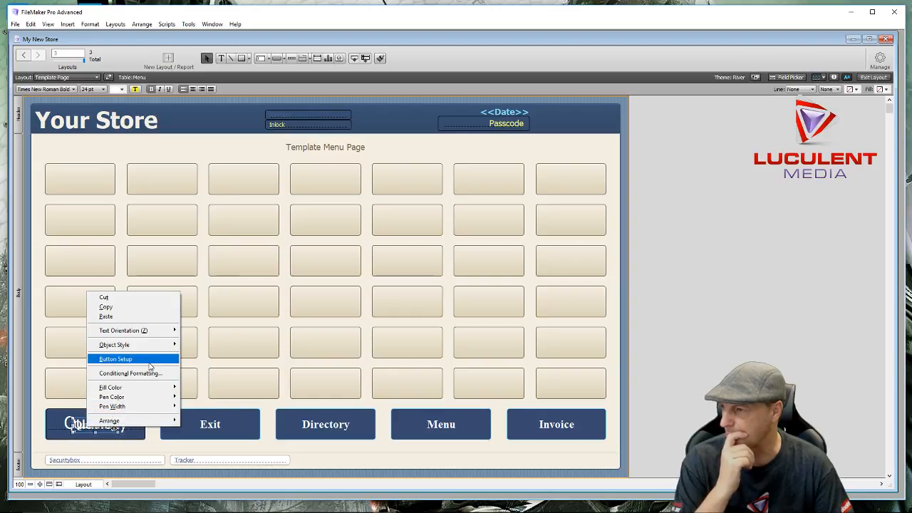
left_click(149, 363)
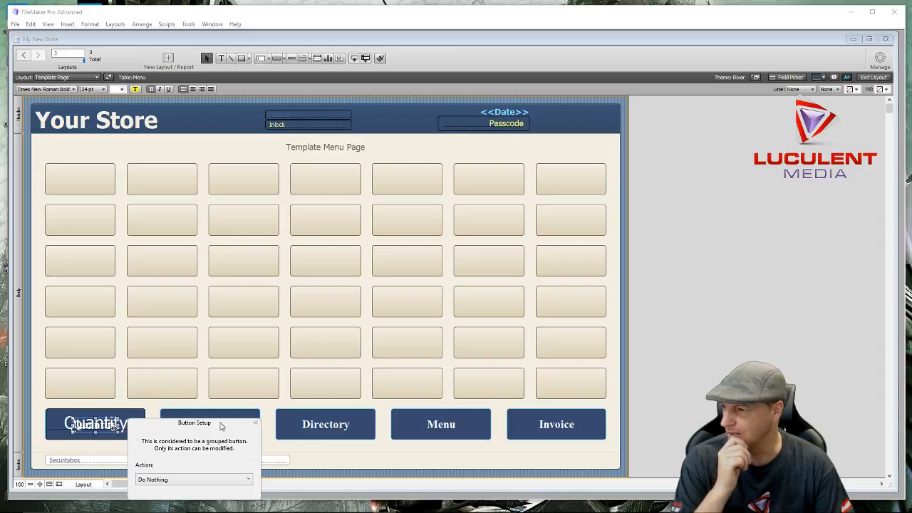
left_click_drag(221, 425, 299, 294)
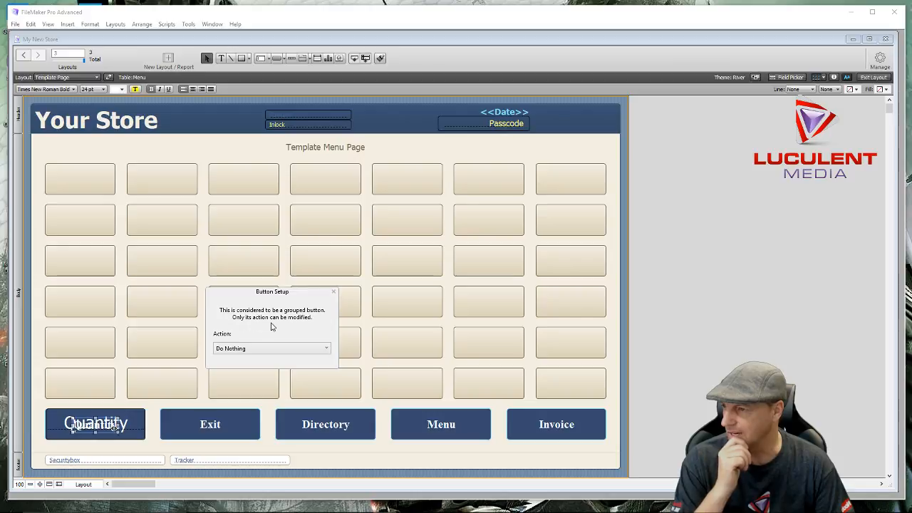
left_click(328, 348)
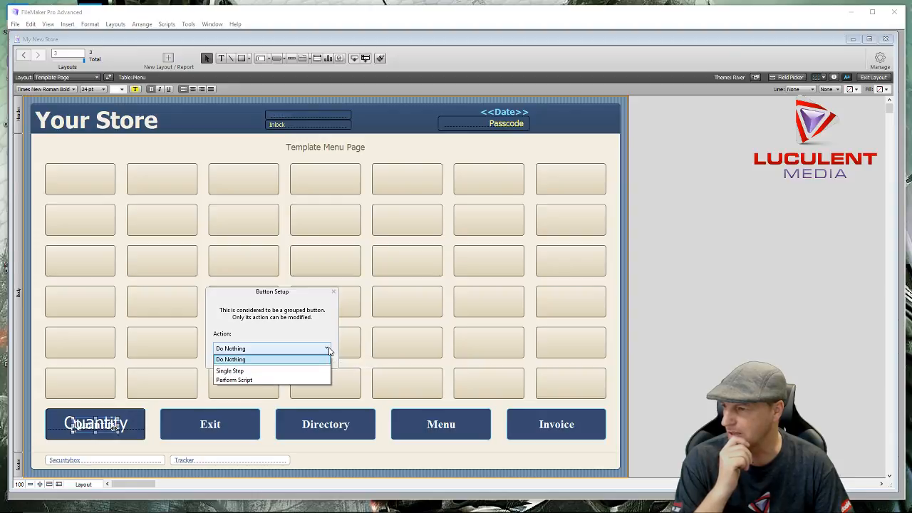
left_click(329, 349)
left_click(334, 291)
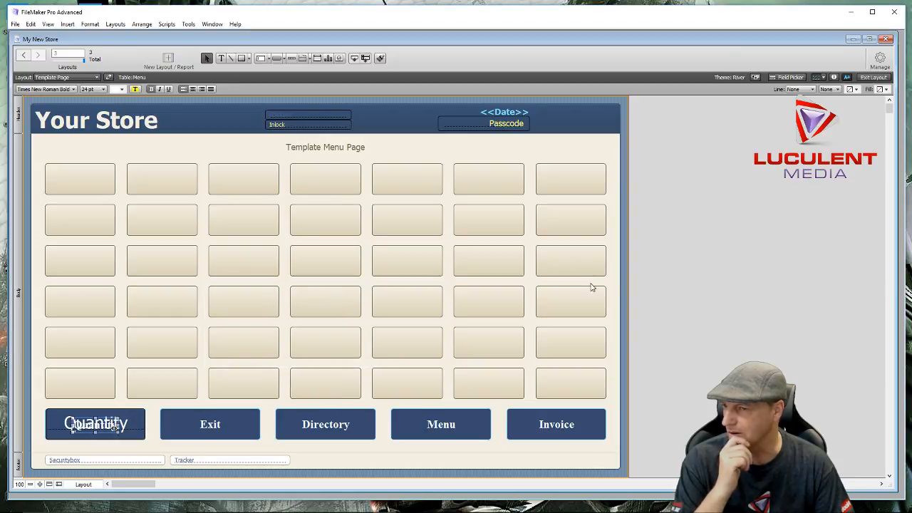
left_click(644, 285)
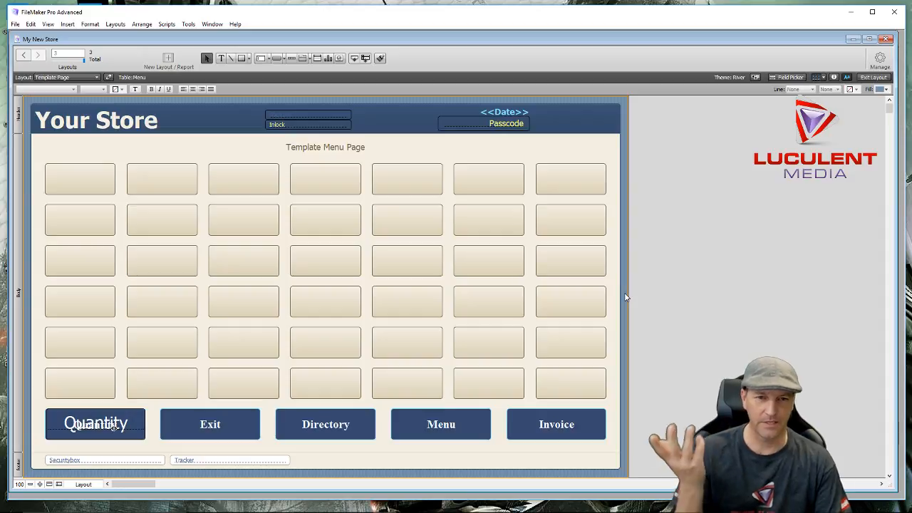
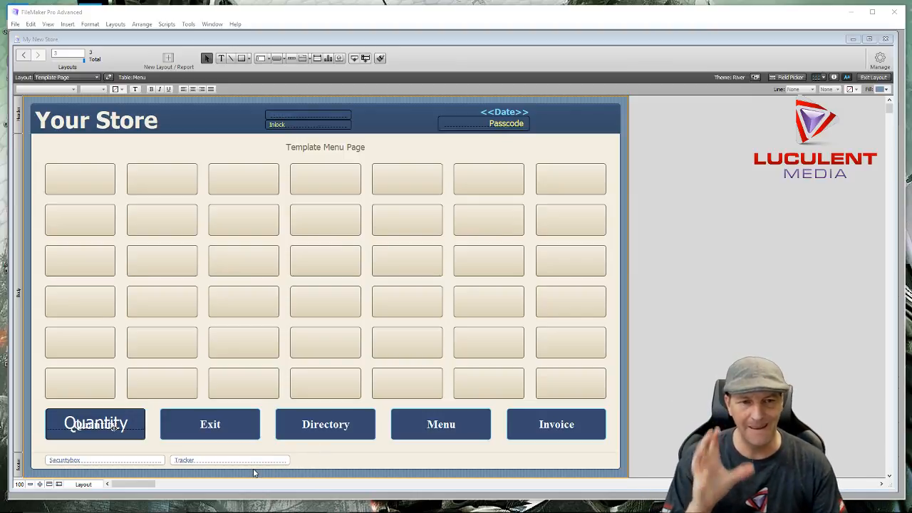
Format the Quantity field's text as 24 pt in white, and leave the field selected
left_click(128, 426)
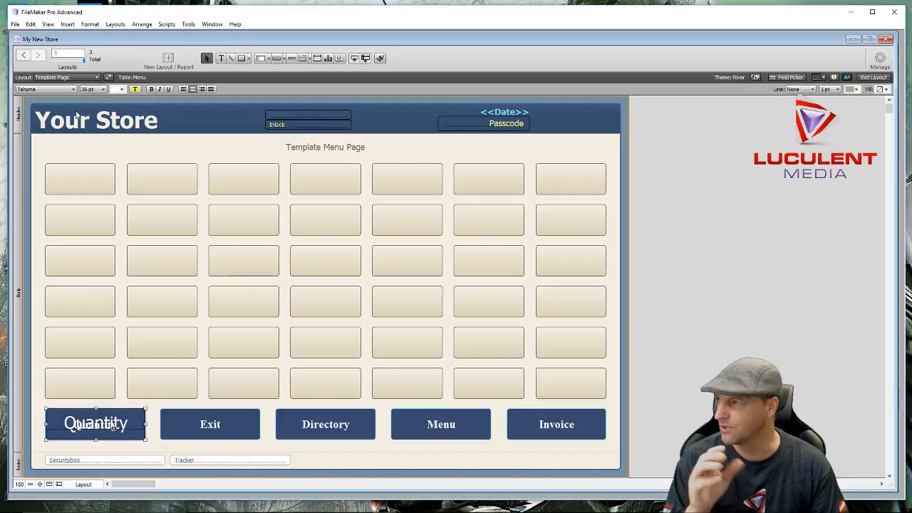
left_click(103, 89)
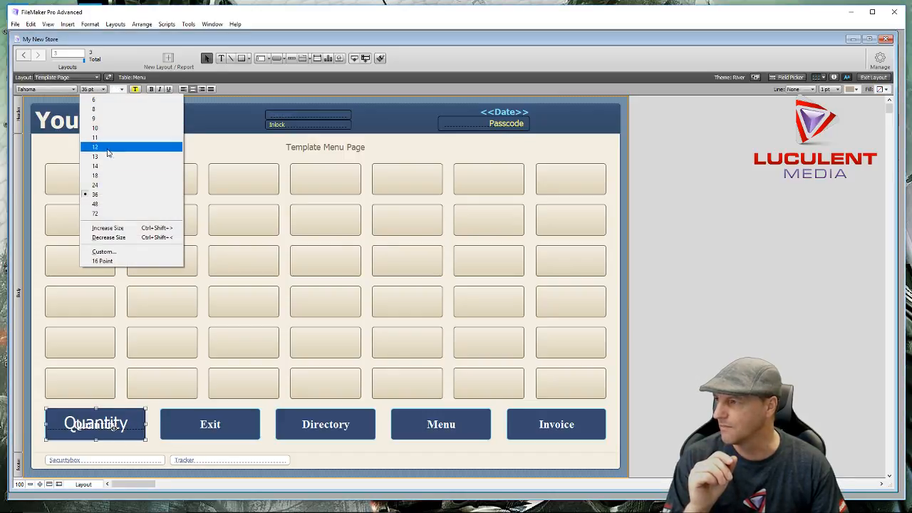
left_click(104, 186)
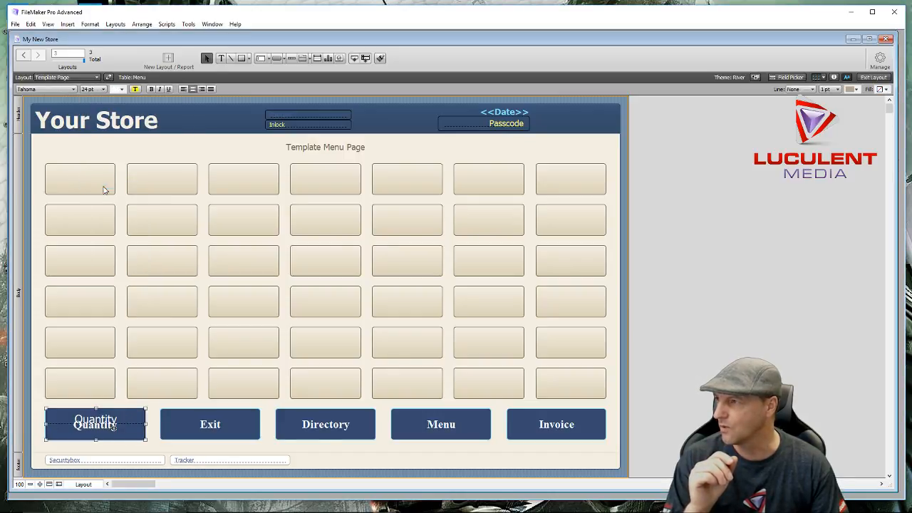
left_click(122, 89)
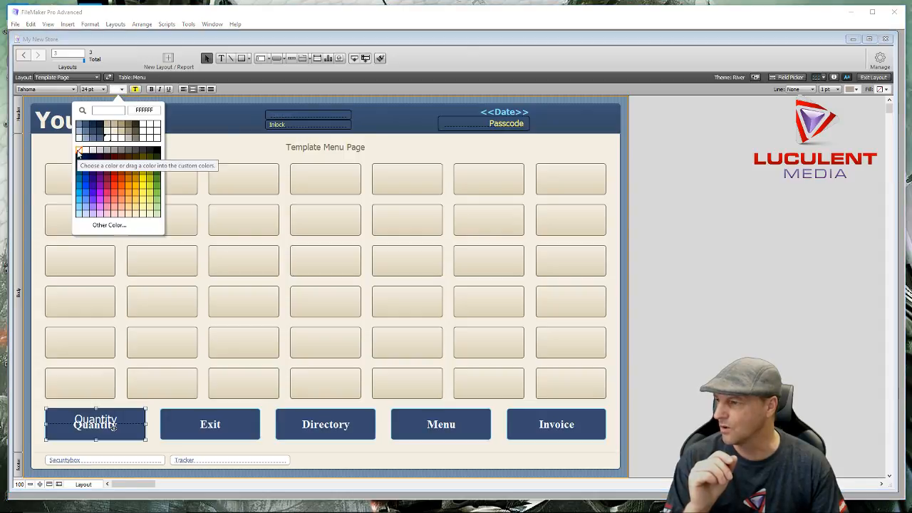
left_click(79, 152)
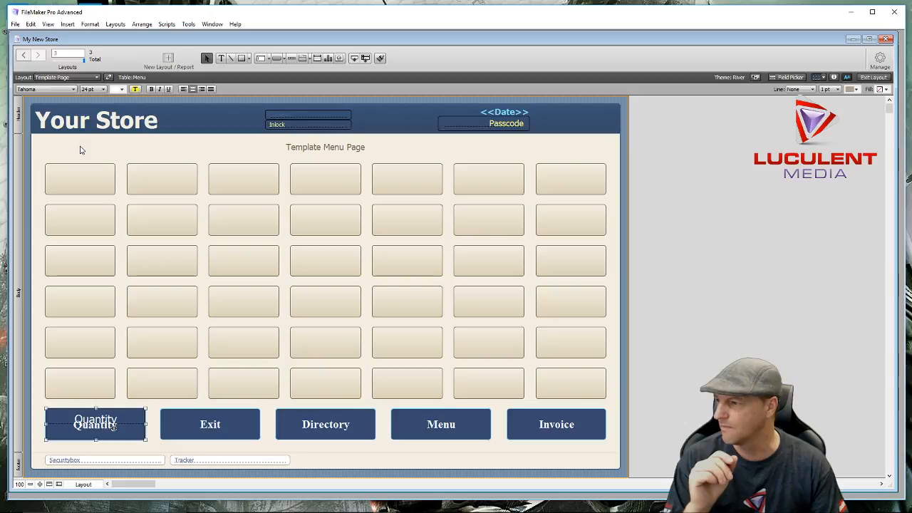
left_click(122, 90)
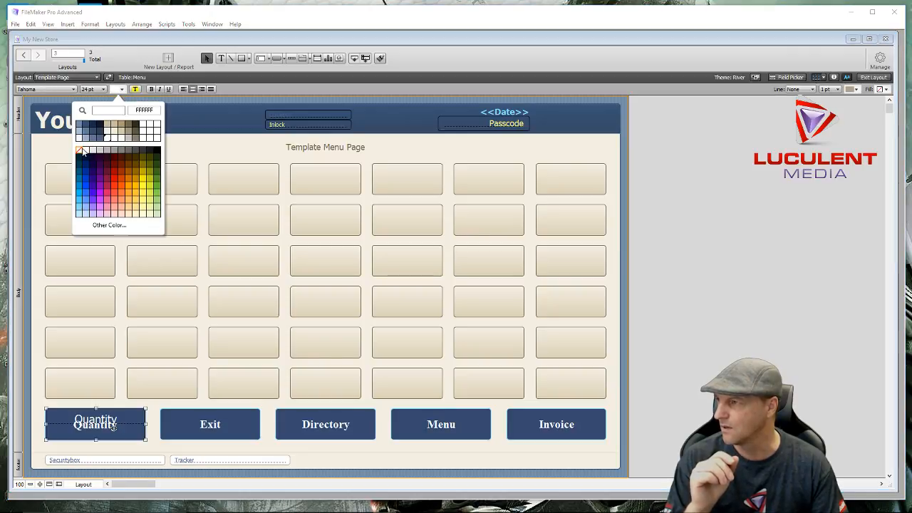
left_click(82, 151)
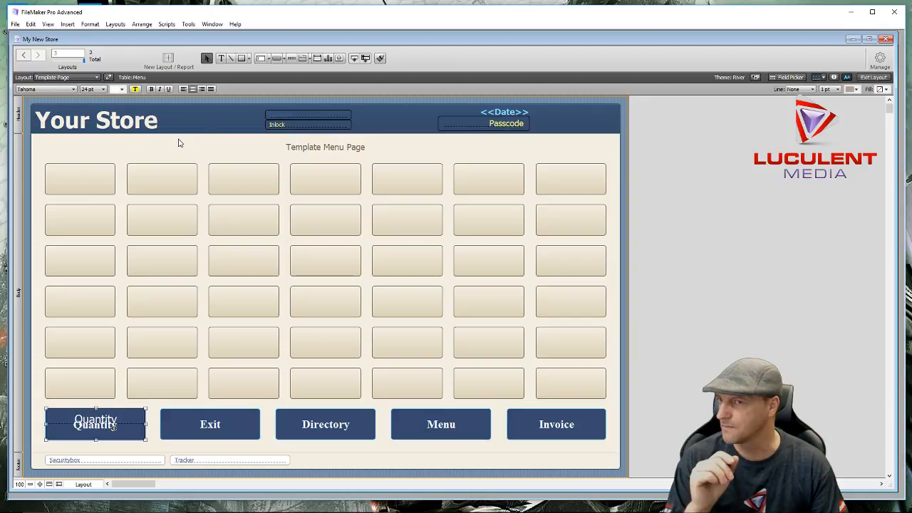
left_click(736, 151)
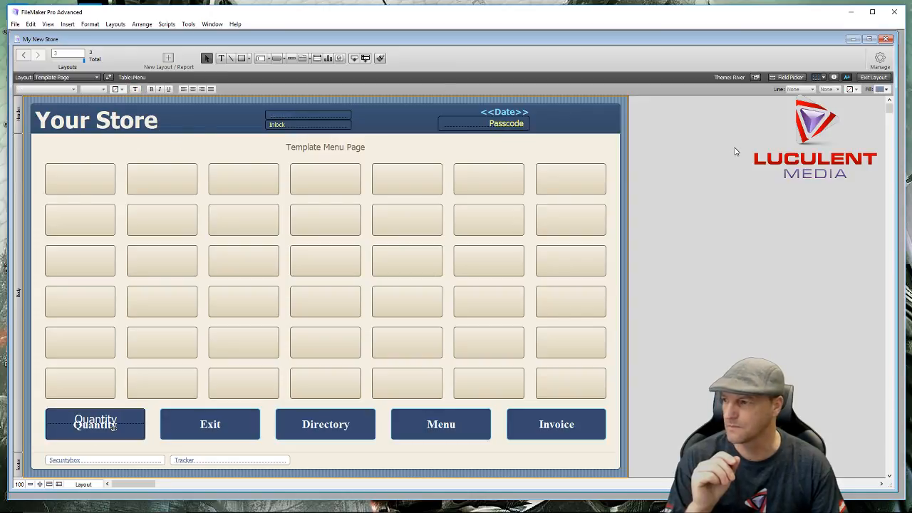
left_click(137, 430)
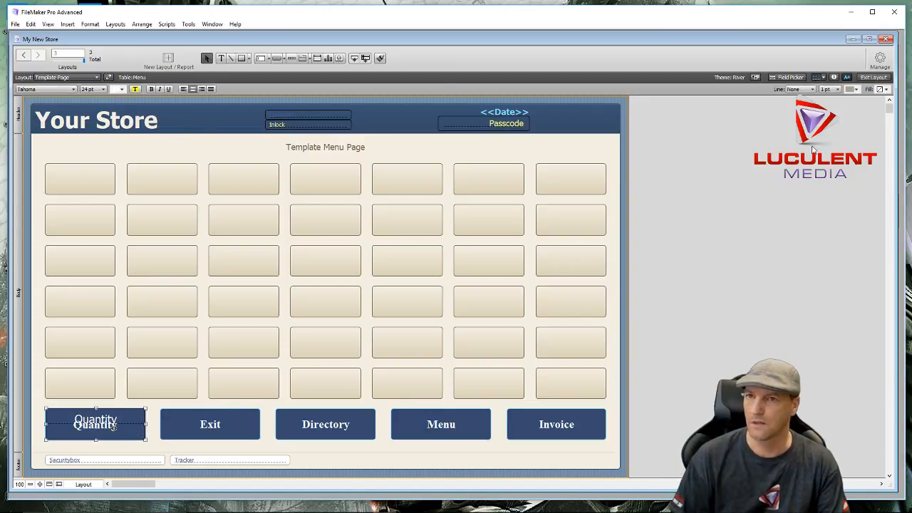
Check the Quantity field's text color in its appearance settings, then deselect the field and close the Inspector
left_click(833, 77)
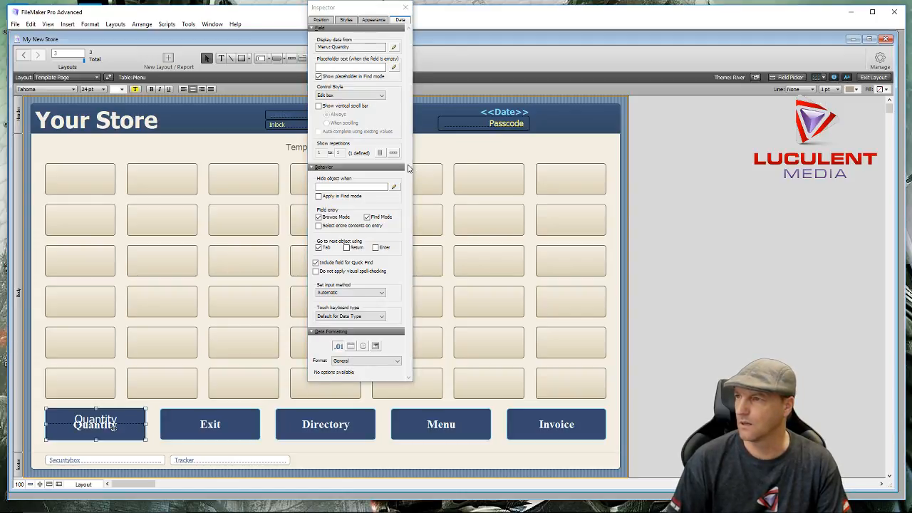
left_click(374, 20)
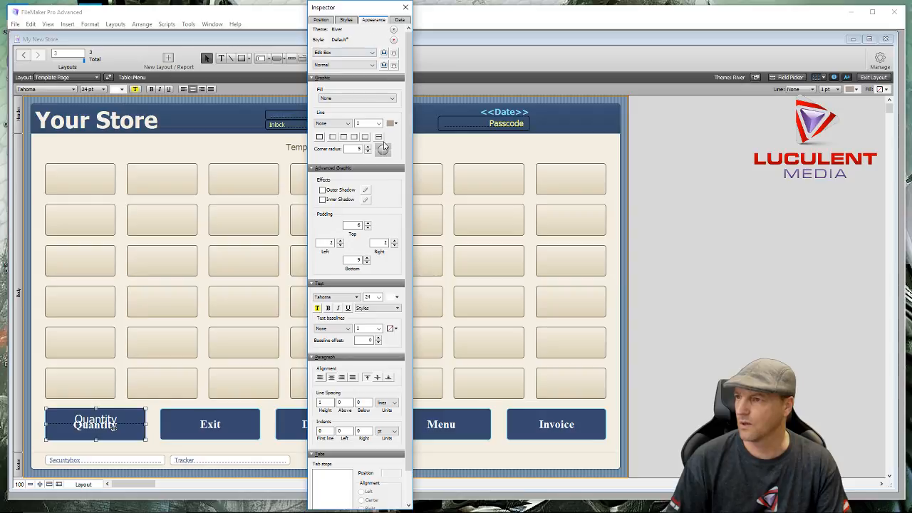
left_click(398, 297)
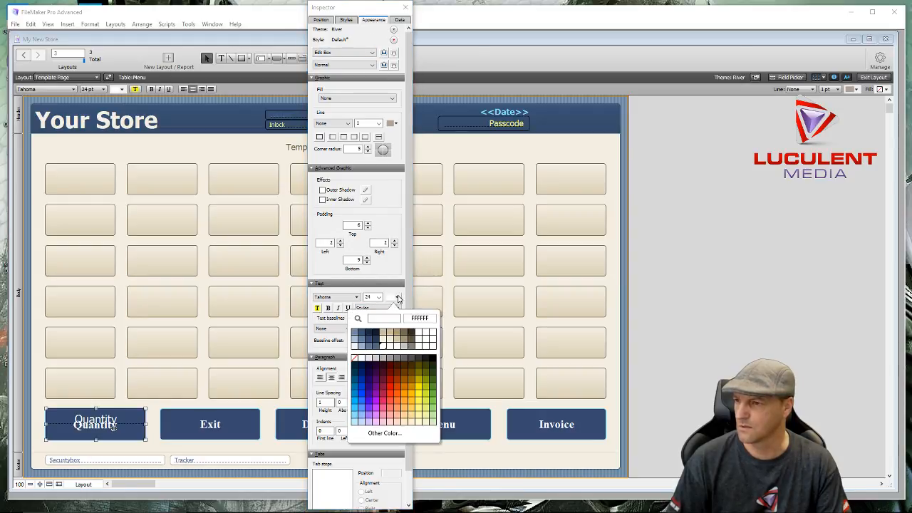
left_click(356, 360)
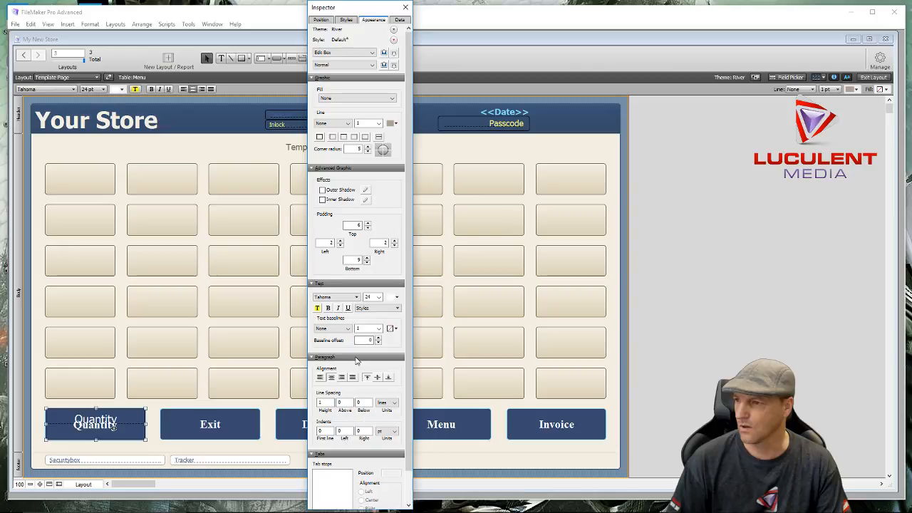
left_click(397, 300)
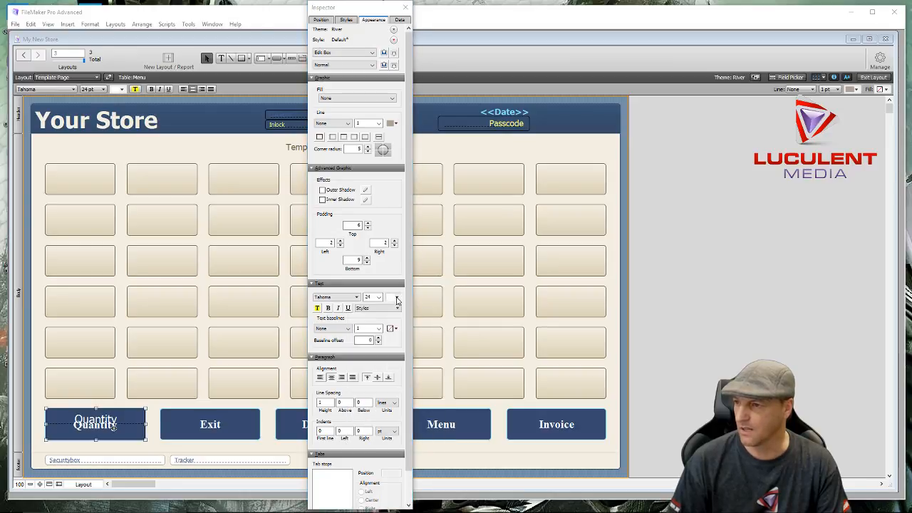
left_click(741, 274)
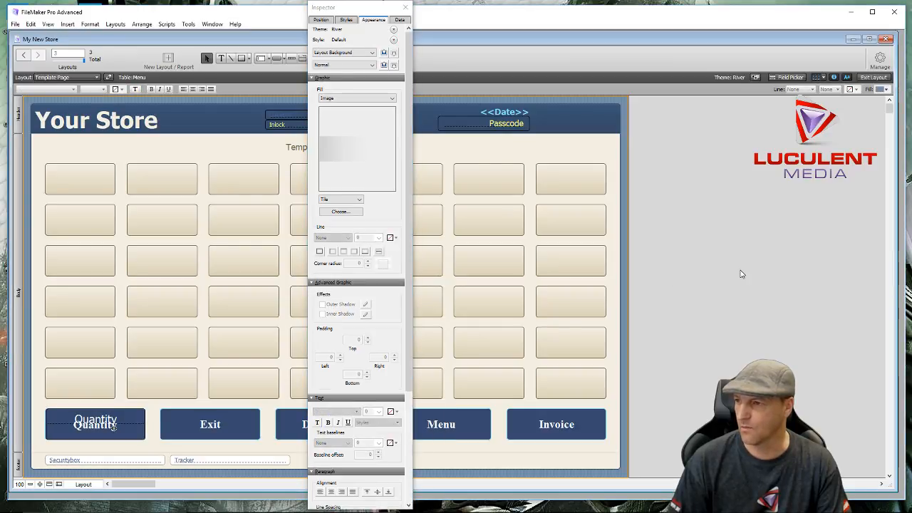
left_click(405, 8)
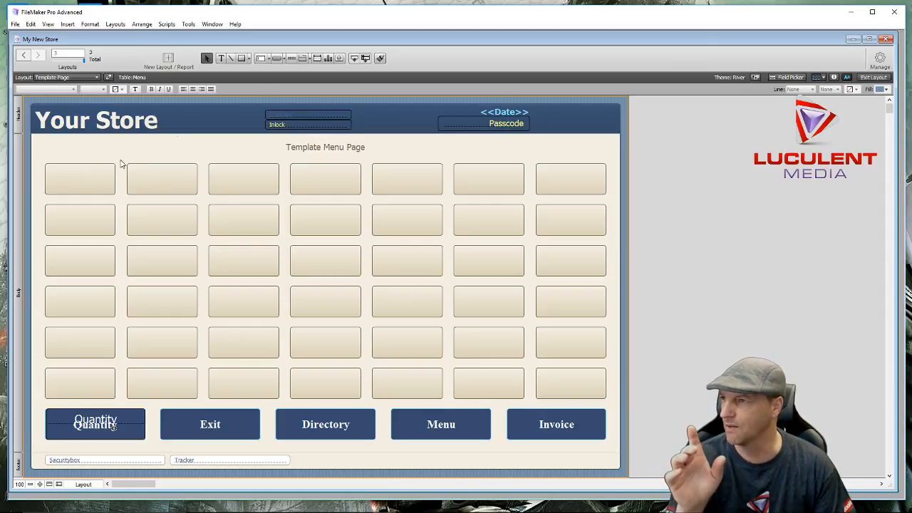
Draw a popover button about 147 by 66 pt over the first product button in the top row, and close its setup
left_click(284, 59)
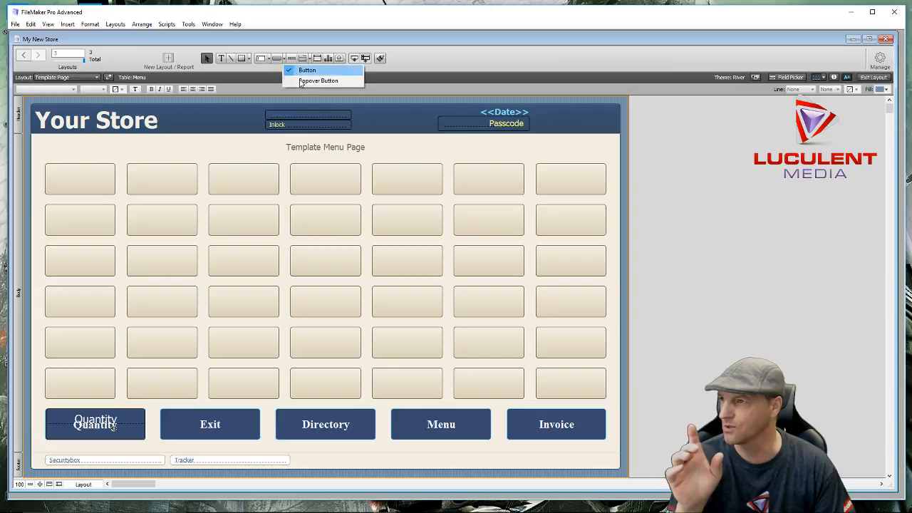
left_click(305, 81)
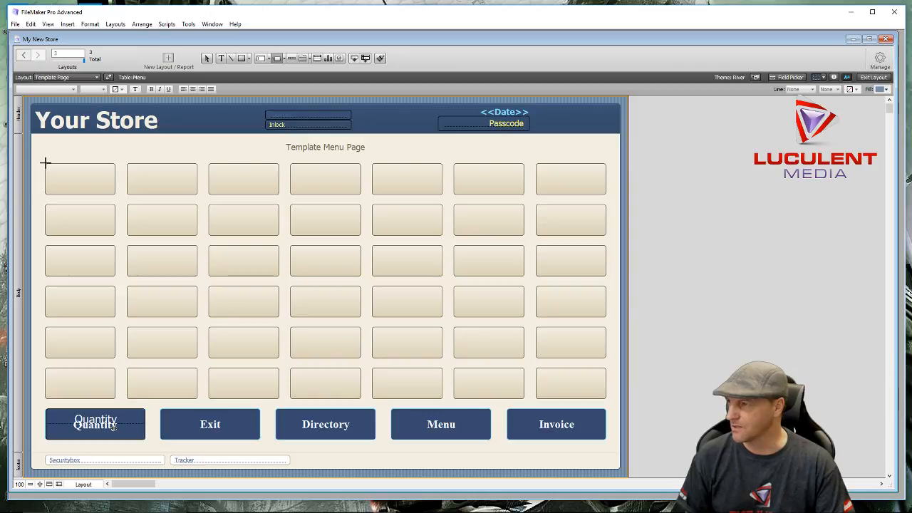
left_click_drag(46, 164, 112, 191)
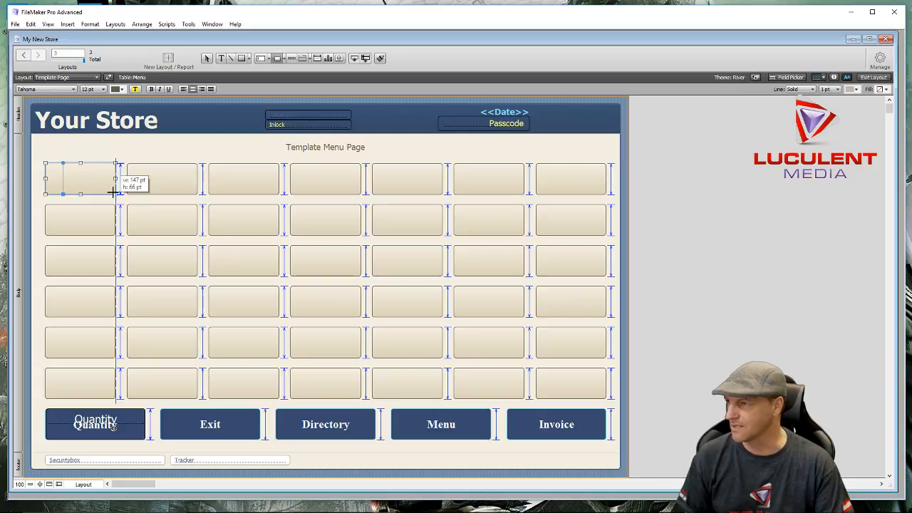
left_click_drag(114, 193, 114, 193)
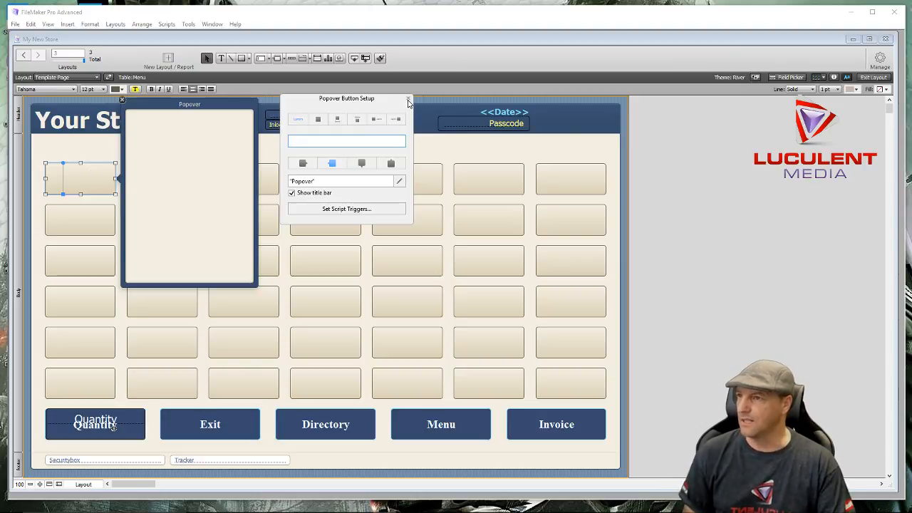
left_click(407, 99)
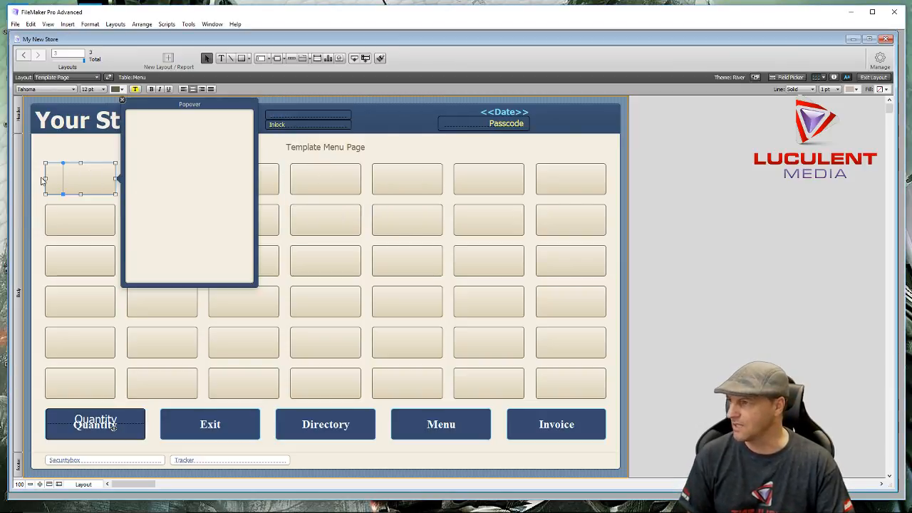
Close the popover preview and move the new popover button up and off the product button beneath it
left_click_drag(47, 178, 47, 178)
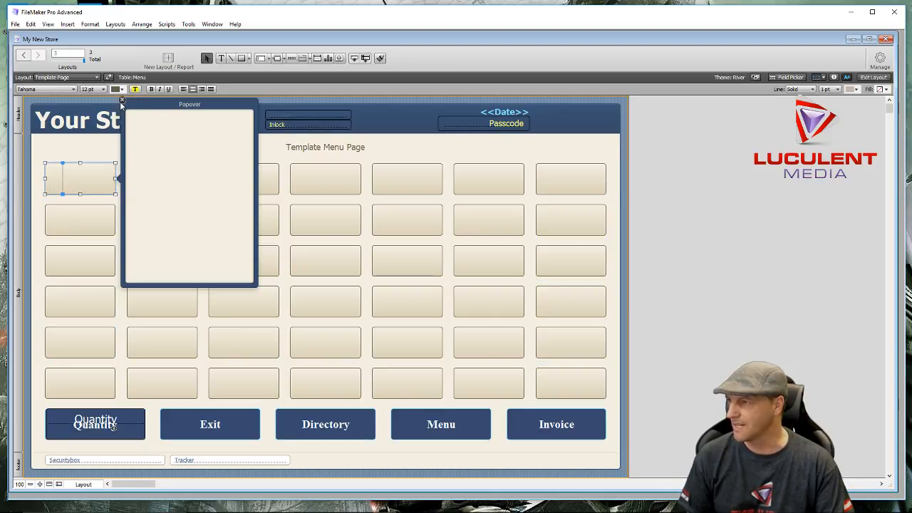
left_click(121, 99)
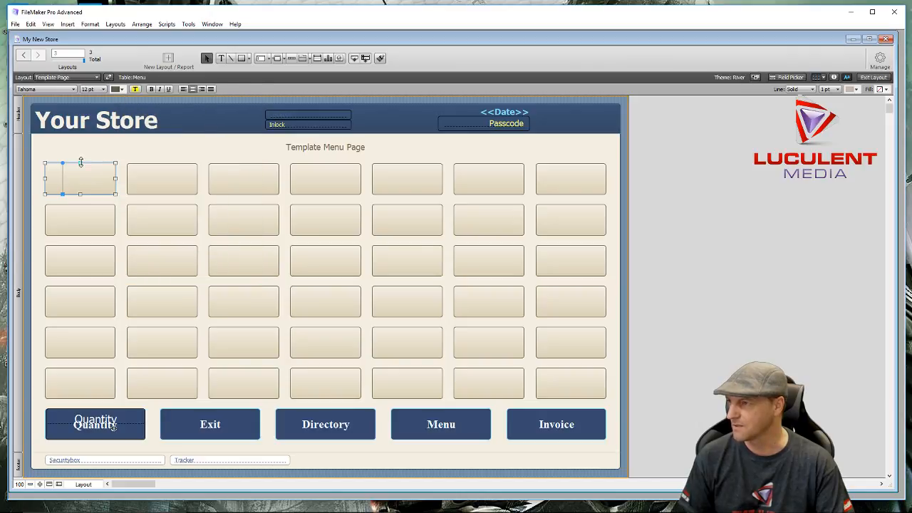
left_click_drag(81, 162, 122, 156)
left_click(107, 150)
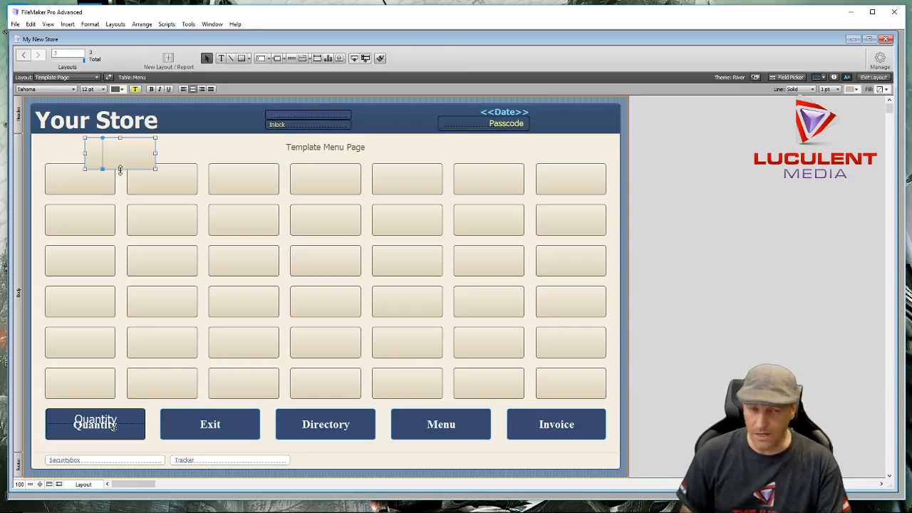
Delete all six product buttons in the first column of the grid
left_click(80, 189)
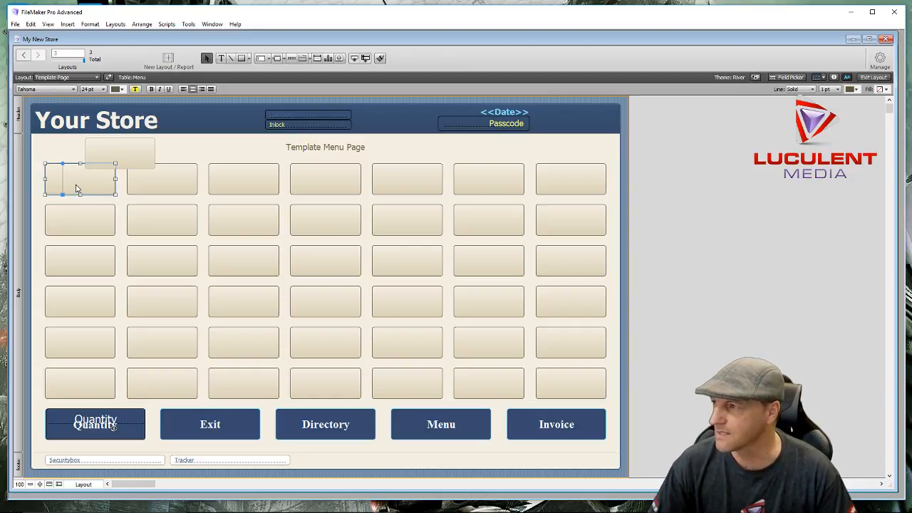
left_click_drag(77, 189, 83, 187)
key("Delete")
left_click(84, 218)
key("Delete")
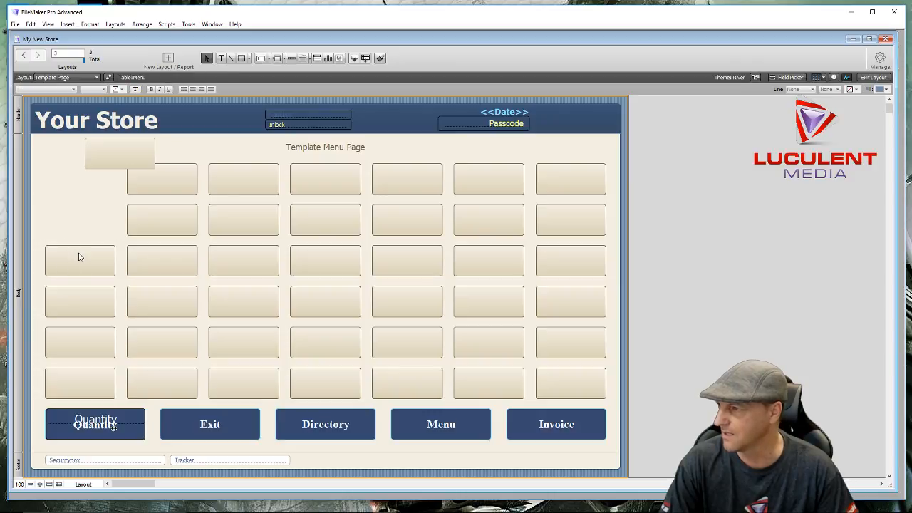
left_click(80, 258)
key("Delete")
left_click(84, 296)
key("Delete")
left_click(90, 345)
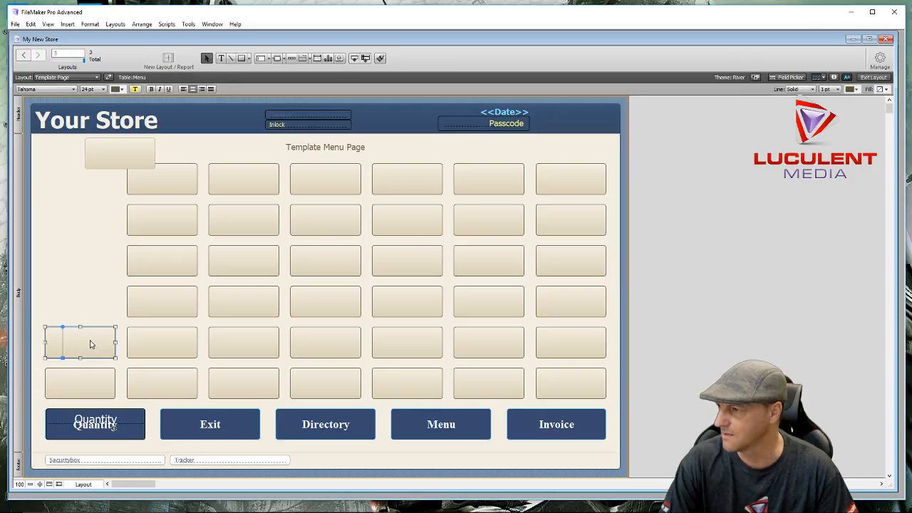
key("Delete")
left_click(89, 386)
key("Delete")
Move the popover button into the empty first slot of the top row, then deselect it
left_click(126, 158)
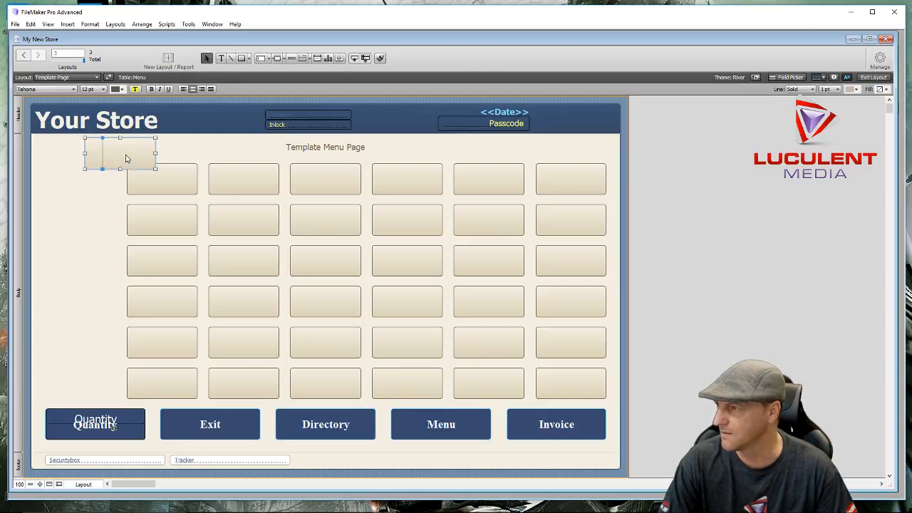
left_click_drag(121, 158, 112, 192)
left_click(72, 234)
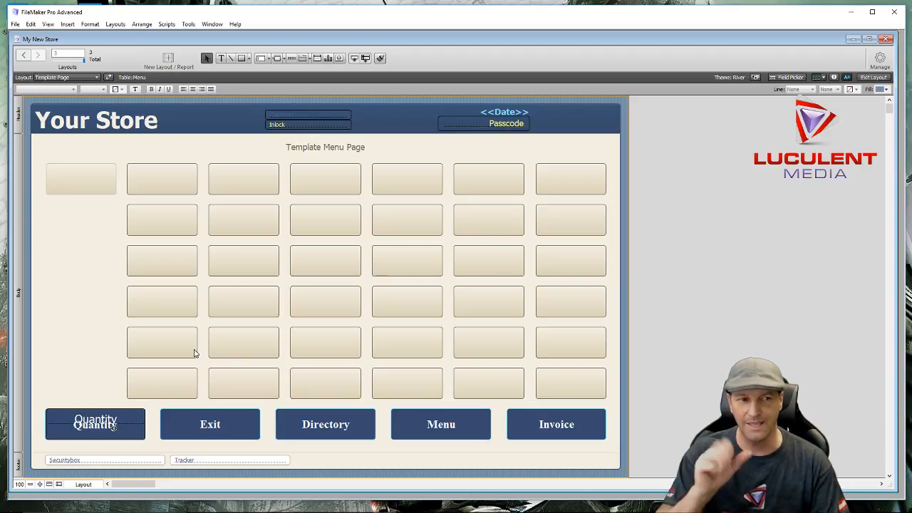
Clear the title "Popover" in the popover button's setup and close the setup, keeping the Inspector open beside the popover
double_click(89, 184)
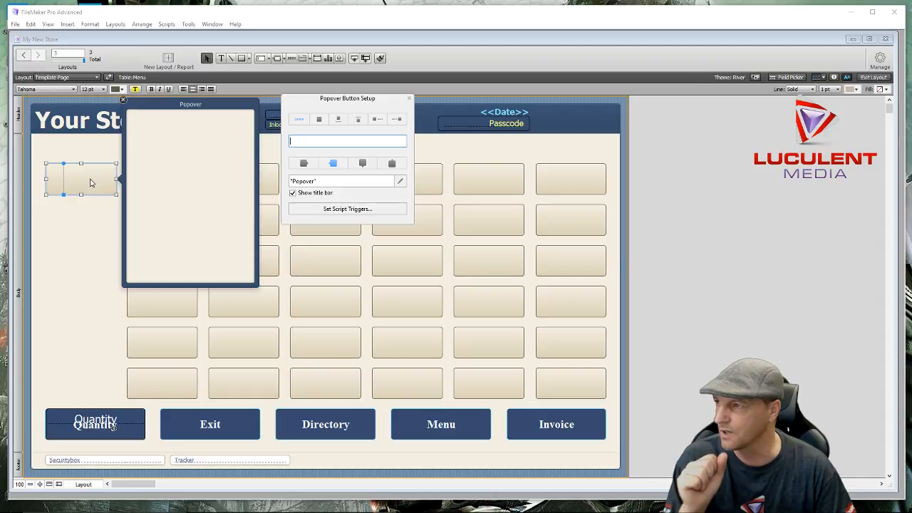
left_click(834, 78)
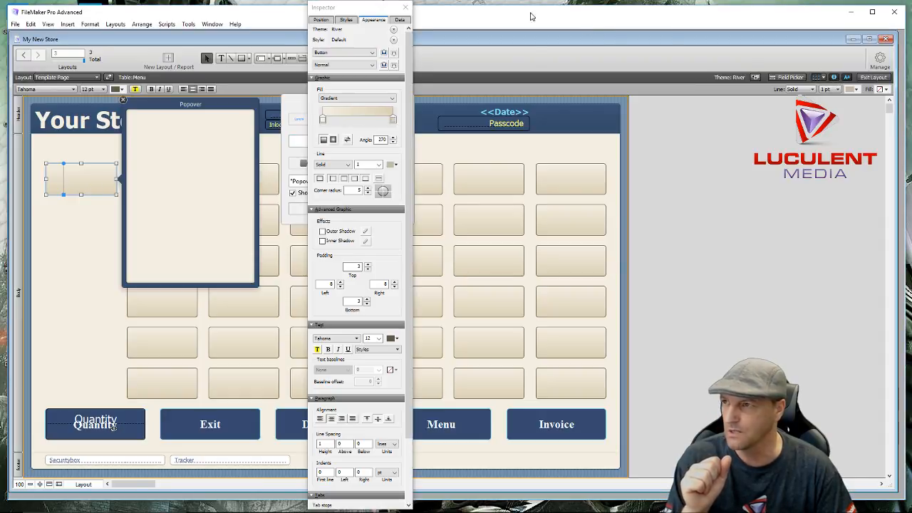
left_click_drag(380, 9, 552, 13)
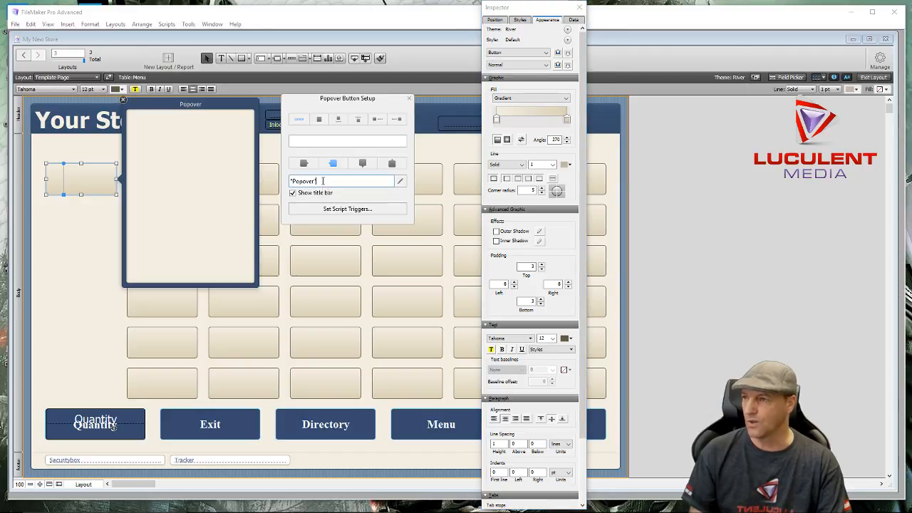
left_click_drag(323, 181, 269, 181)
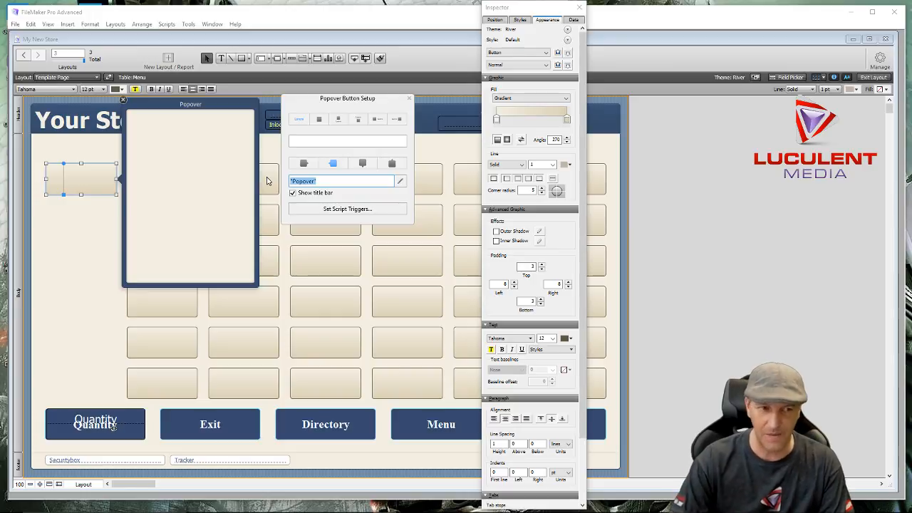
key("BackSpace")
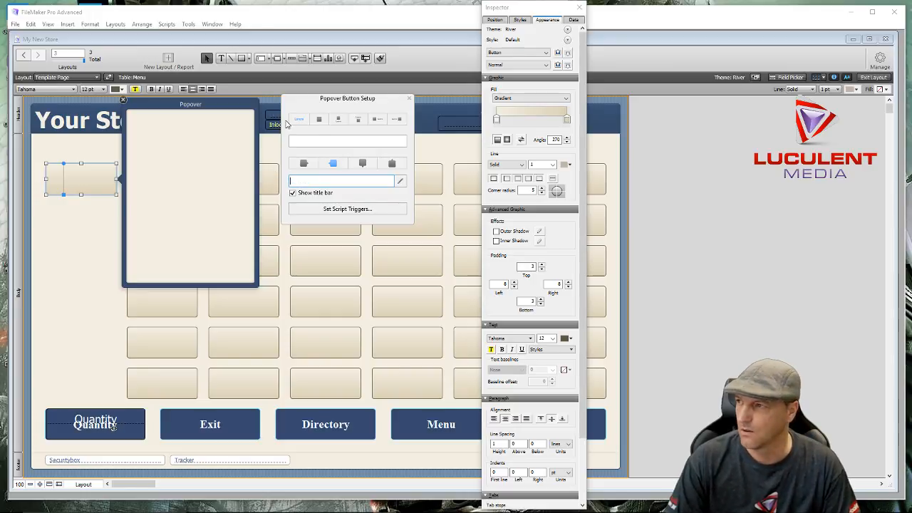
left_click(409, 99)
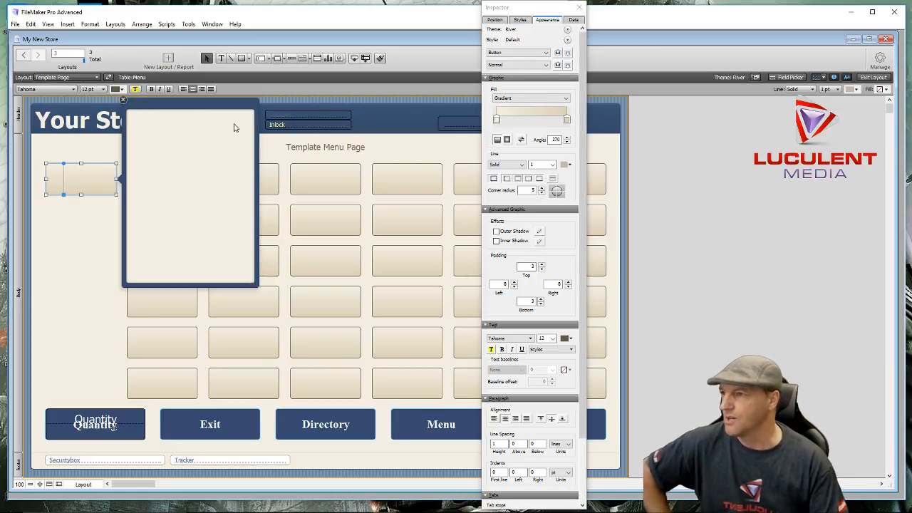
Widen the popover to the outer edge of the fourth button column and extend its lower edge slightly
left_click(258, 180)
left_click_drag(258, 192, 353, 200)
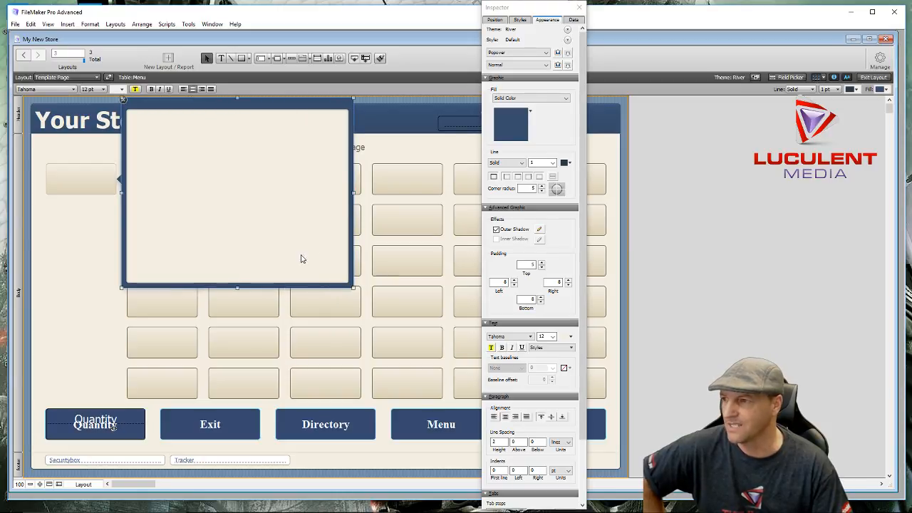
left_click_drag(237, 288, 240, 303)
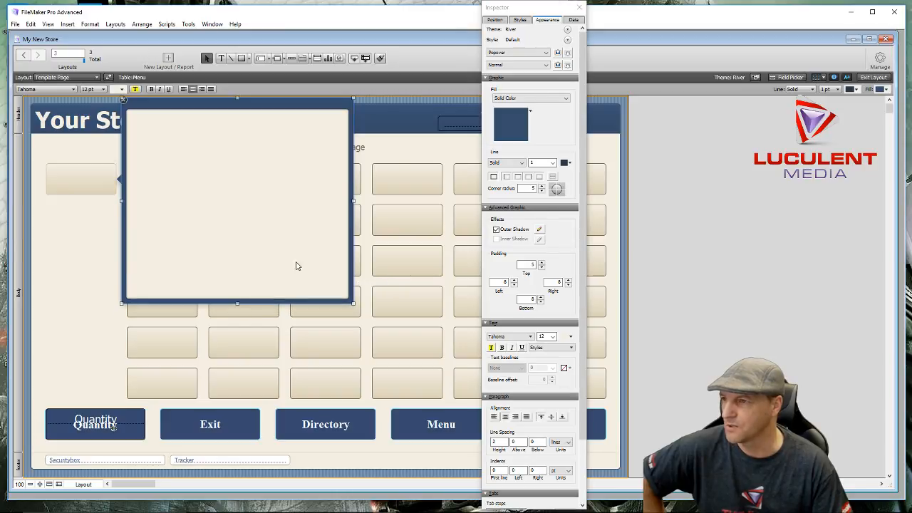
left_click_drag(354, 200, 361, 202)
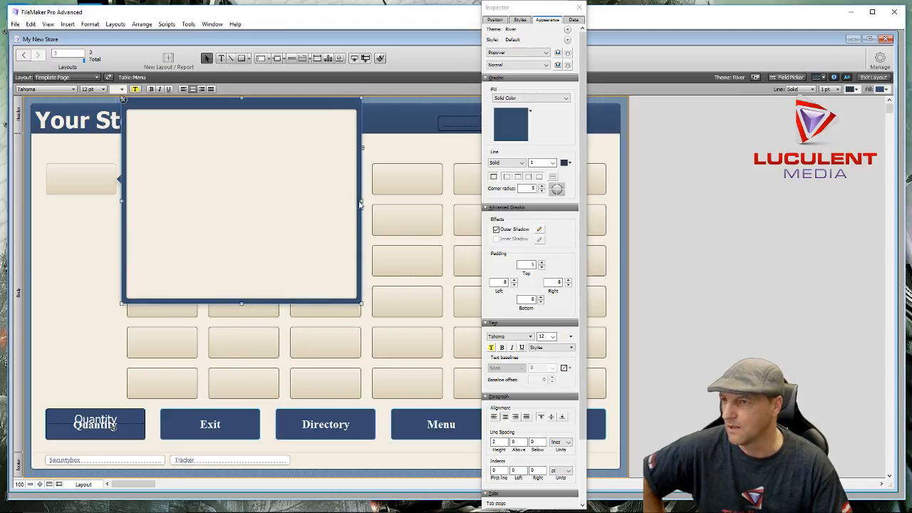
Try a solid light blue fill and a solid purple fill on the popover
left_click(507, 124)
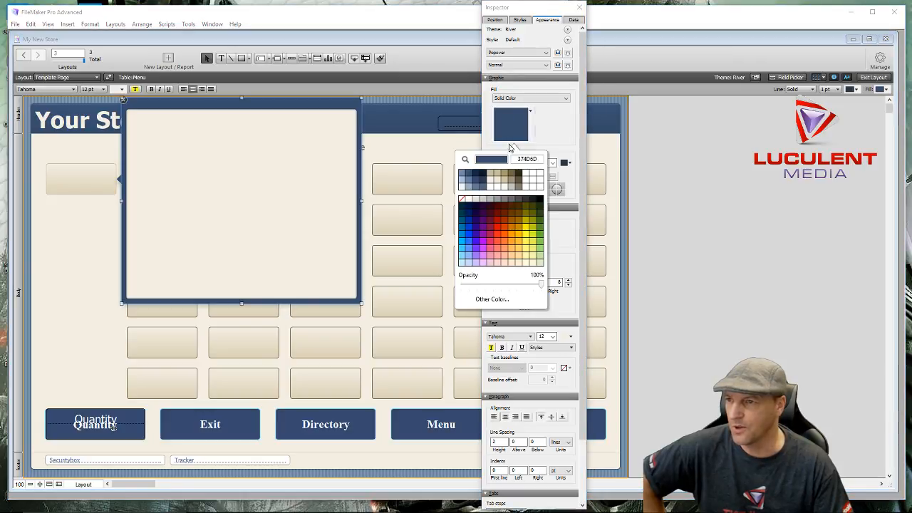
left_click(462, 251)
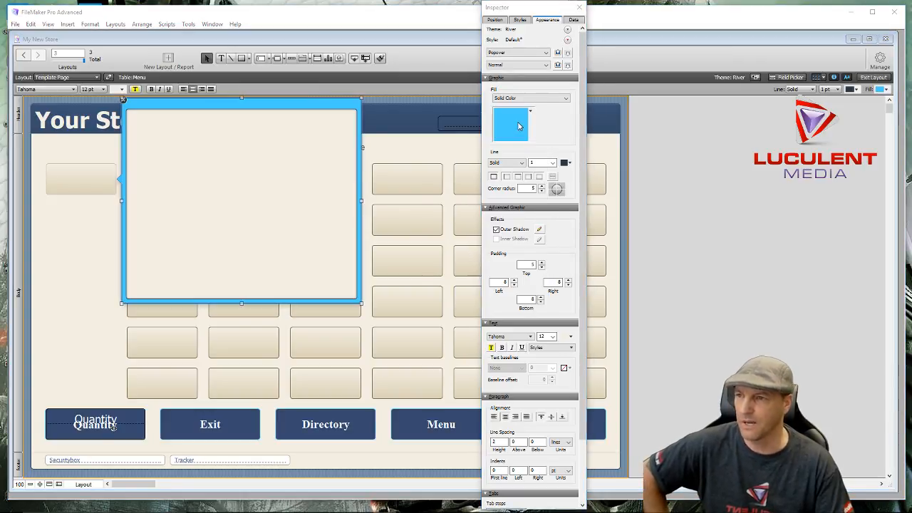
left_click(519, 126)
left_click(476, 249)
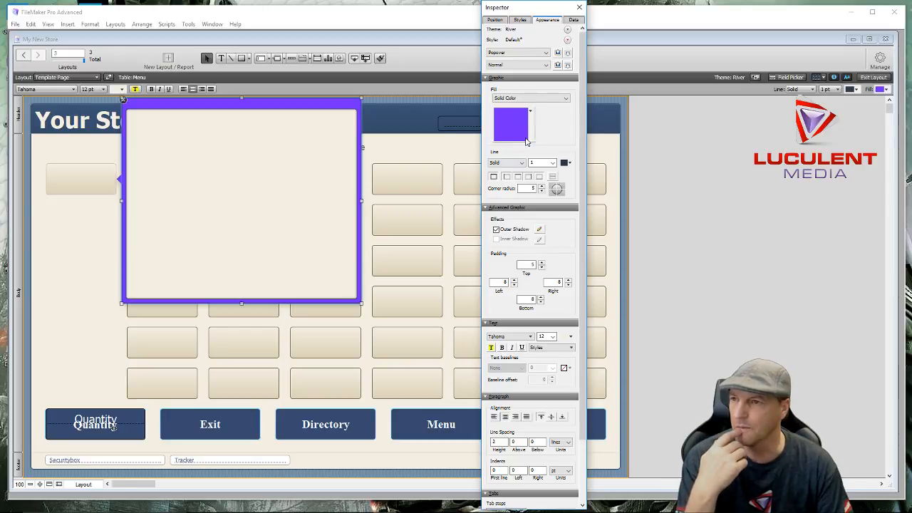
Switch the popover's fill type to Gradient, then open the fill type choices again
left_click(548, 99)
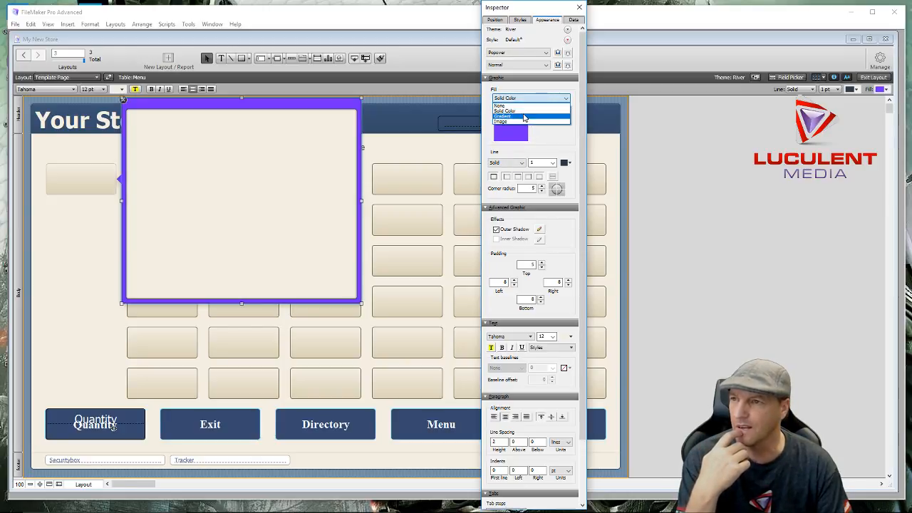
left_click(525, 117)
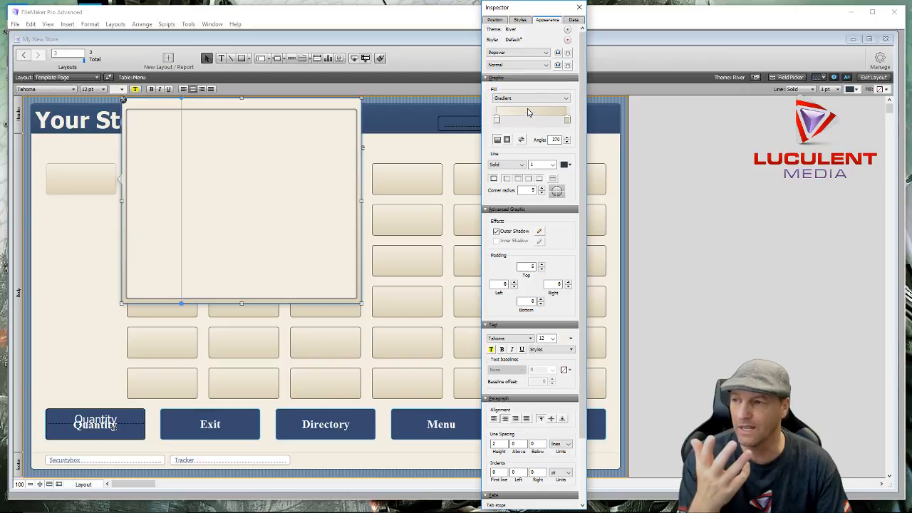
left_click(539, 100)
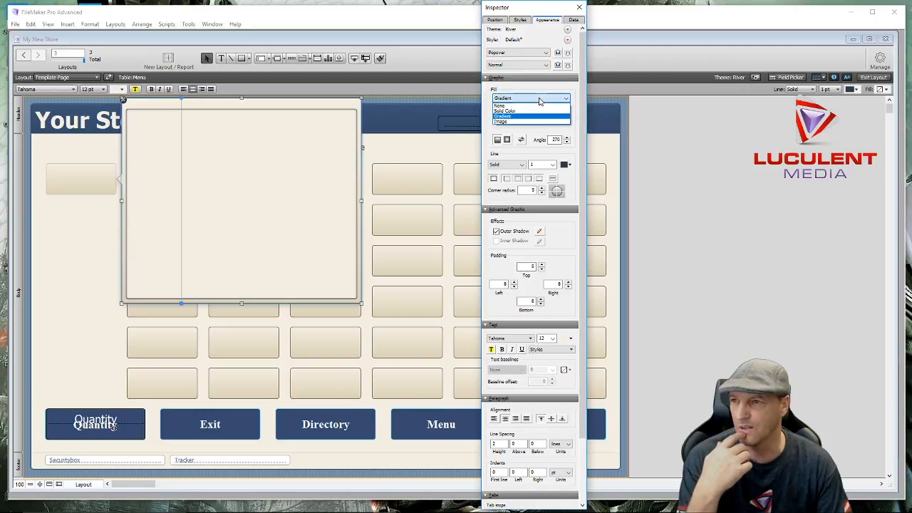
Set the popover's fill to None and try it without the outer shadow before restoring that shadow
left_click(532, 107)
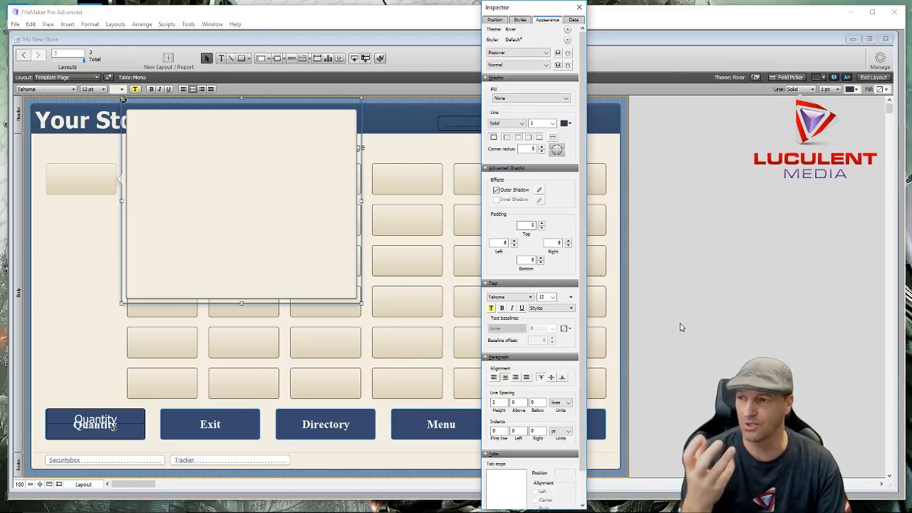
left_click(497, 191)
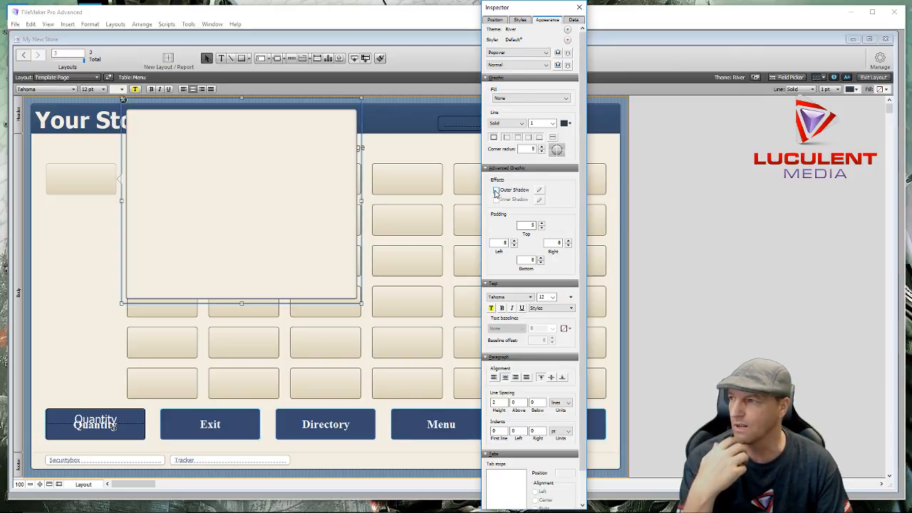
left_click(497, 191)
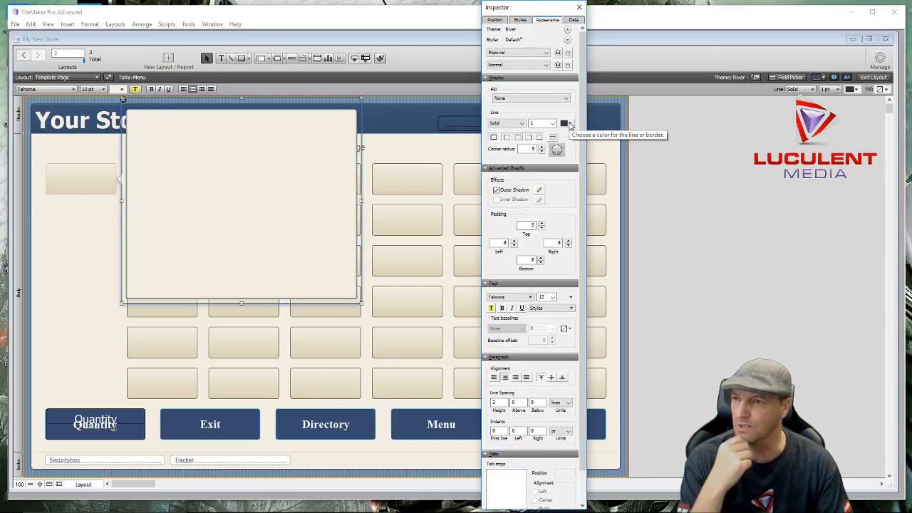
Give the popover a red border line 3 pt wide and close the Inspector
left_click(569, 124)
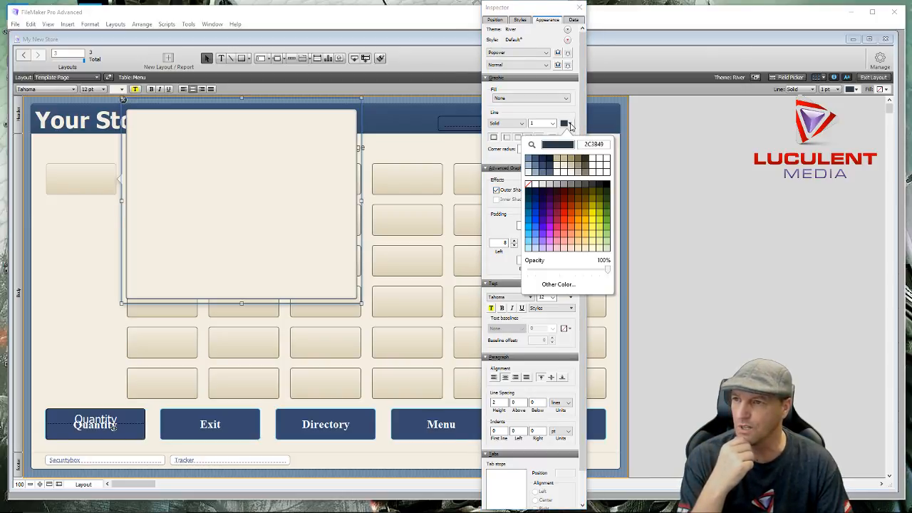
left_click(564, 227)
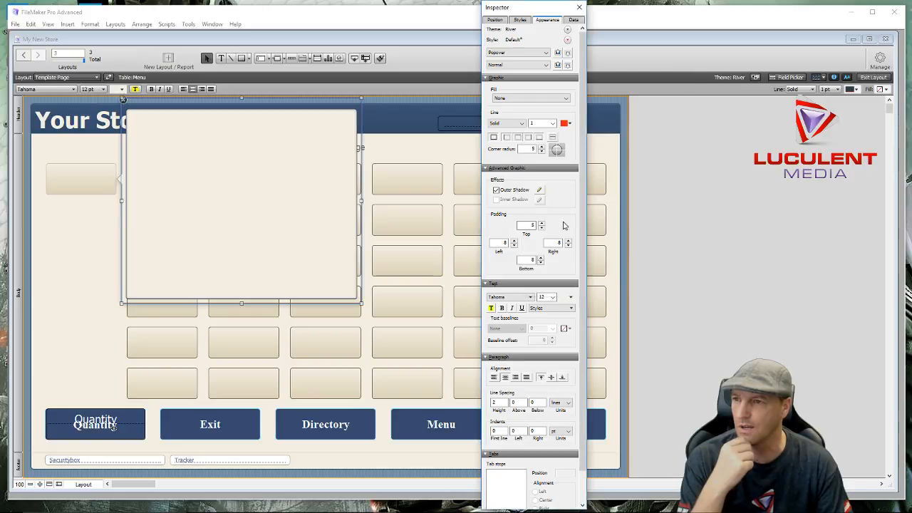
left_click(554, 124)
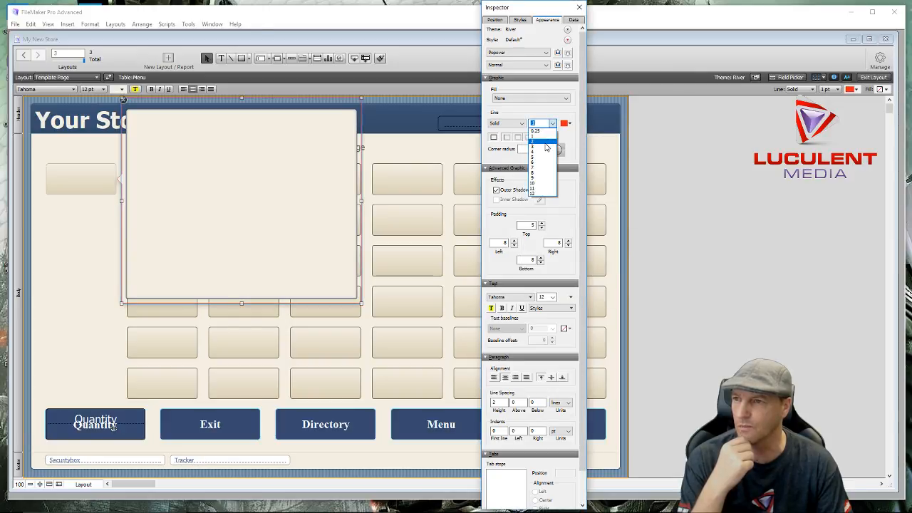
left_click(541, 149)
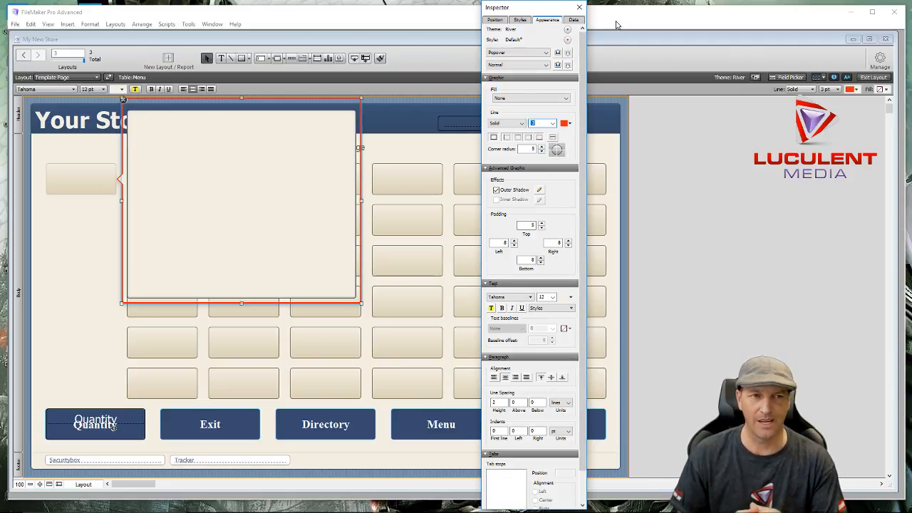
left_click(579, 7)
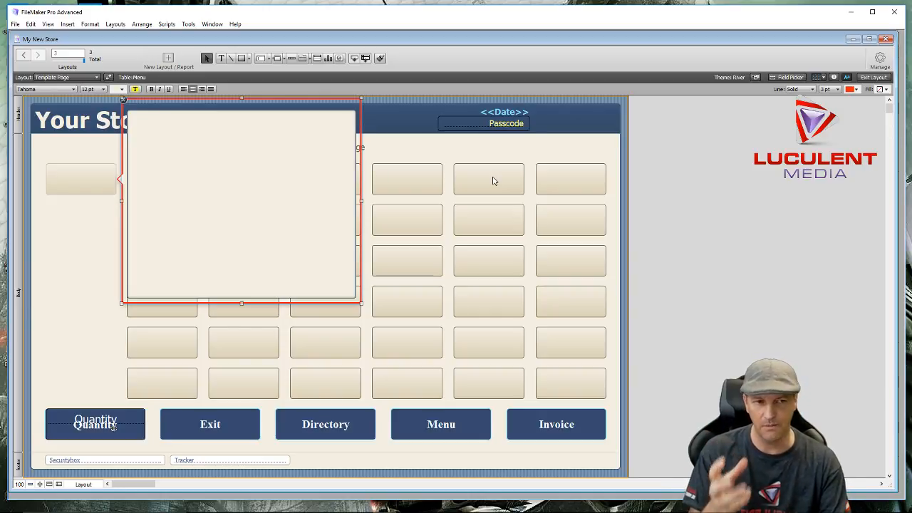
left_click(384, 156)
left_click_drag(384, 156, 590, 318)
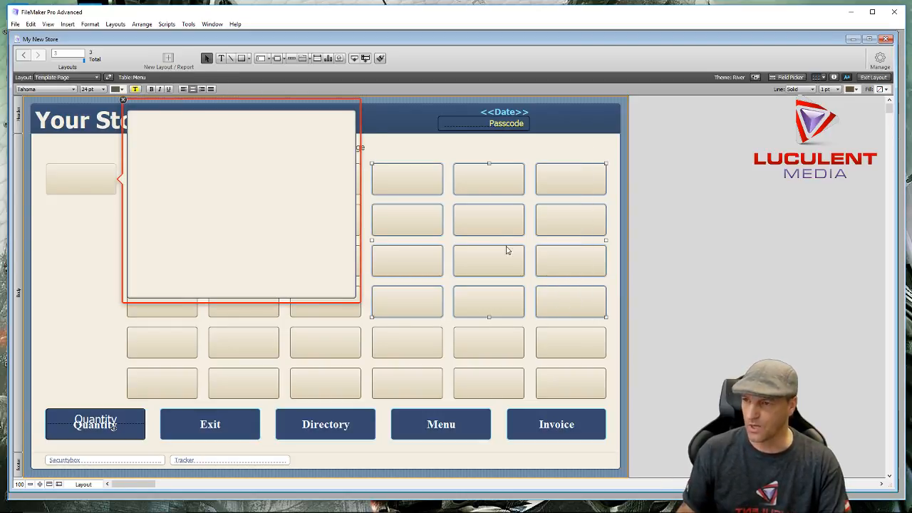
left_click_drag(500, 221, 261, 175)
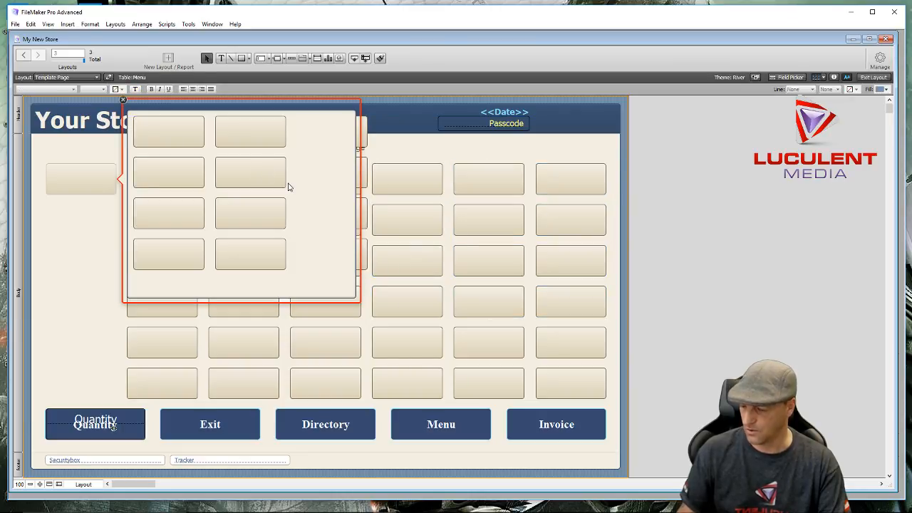
key("ctrl+z")
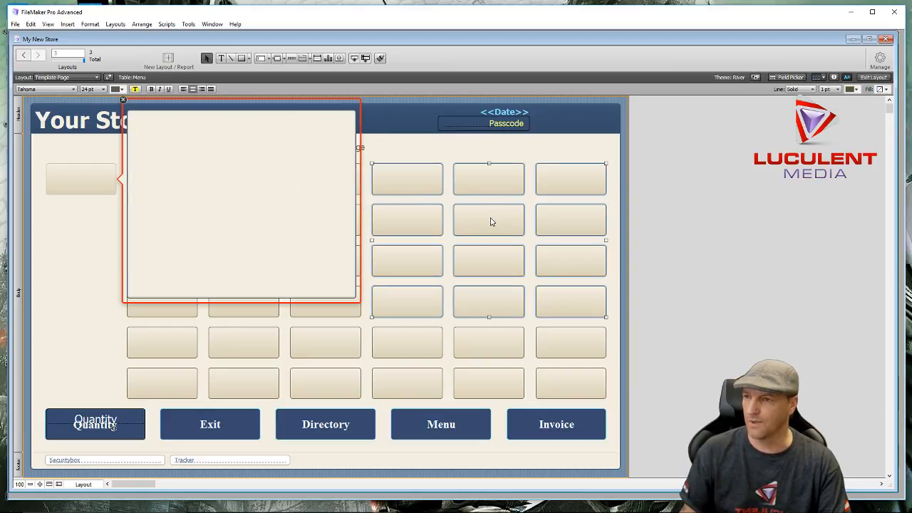
left_click_drag(491, 221, 521, 205)
key("ctrl+z")
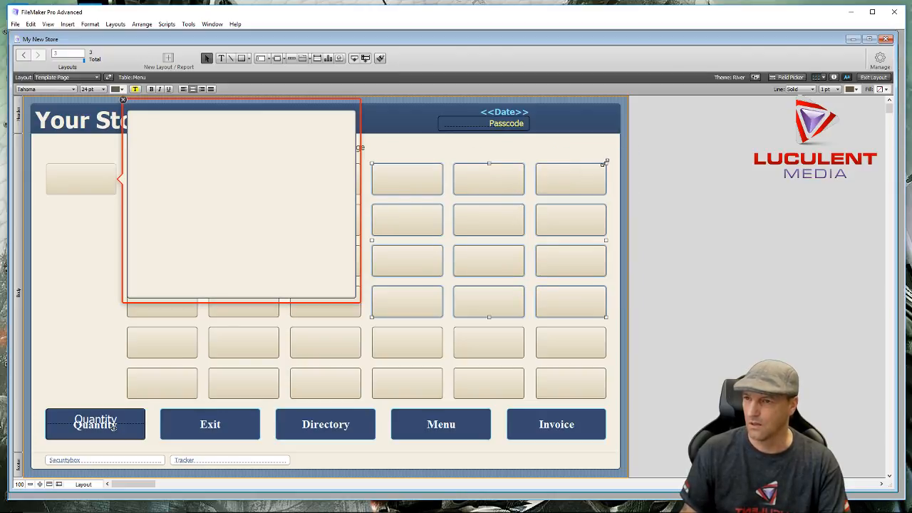
left_click_drag(606, 162, 607, 194)
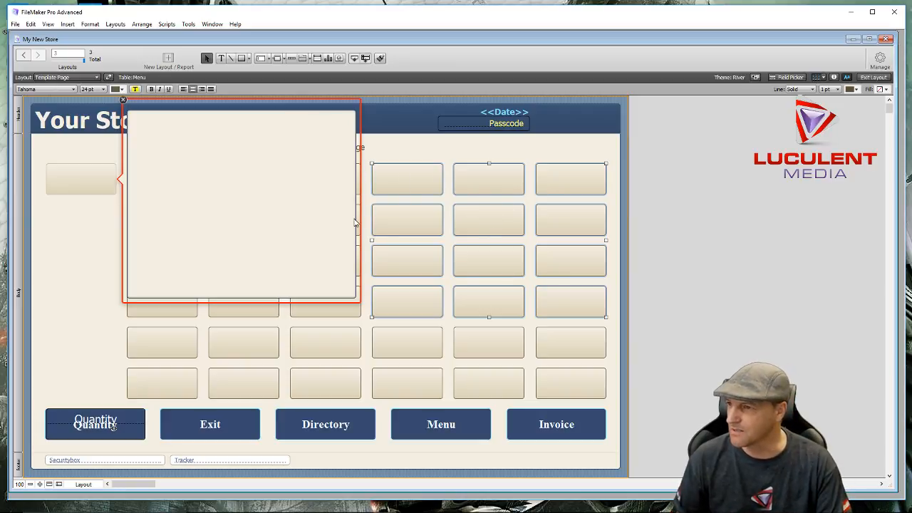
Enlarge the popover by extending its right edge and its bottom edge outward
left_click(324, 215)
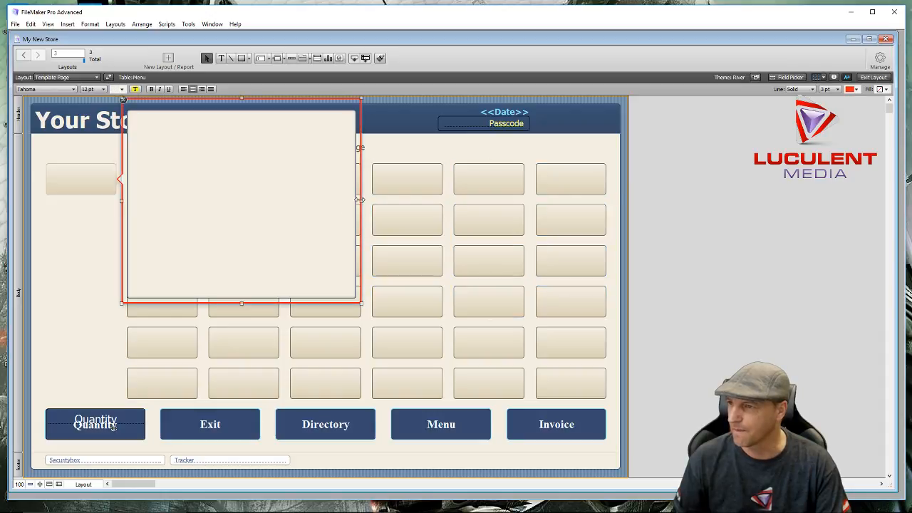
left_click_drag(362, 199, 398, 200)
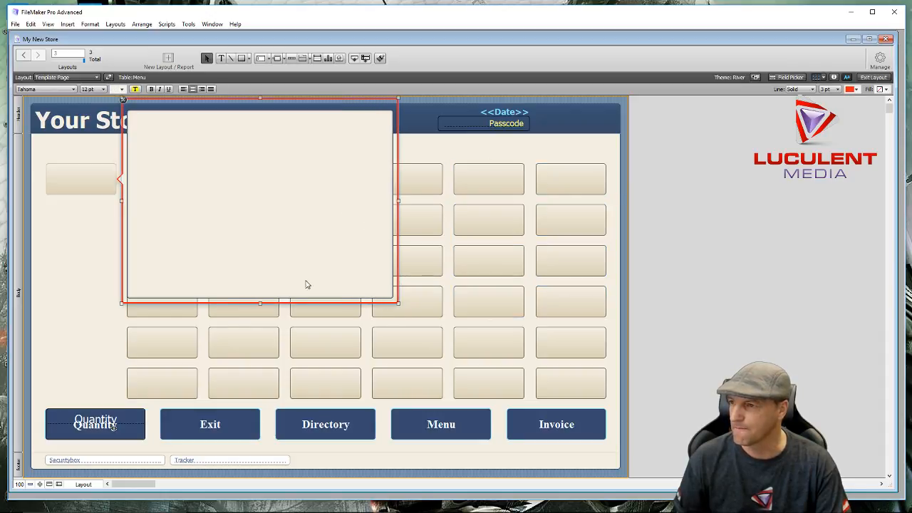
left_click_drag(260, 303, 261, 325)
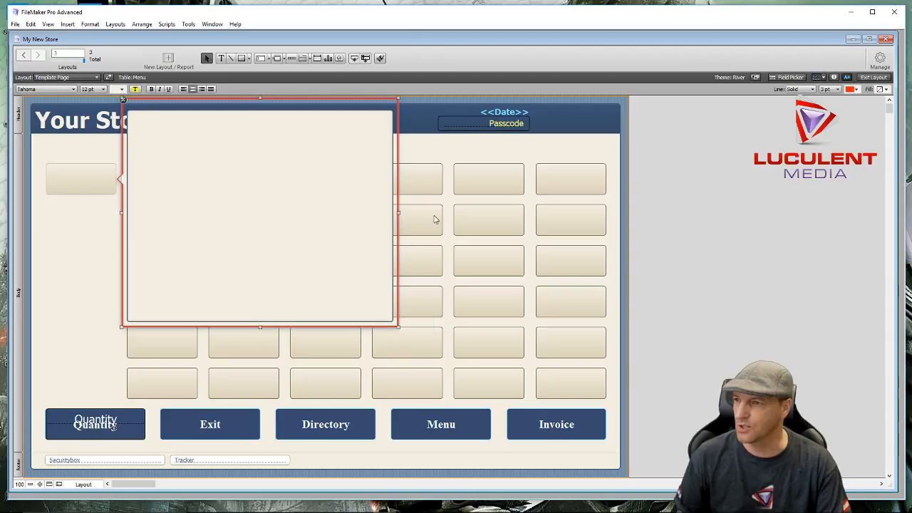
Copy the block of twelve buttons beside the popover into its upper-left area, at about x 233 pt, y 46 pt
left_click_drag(417, 147, 572, 318)
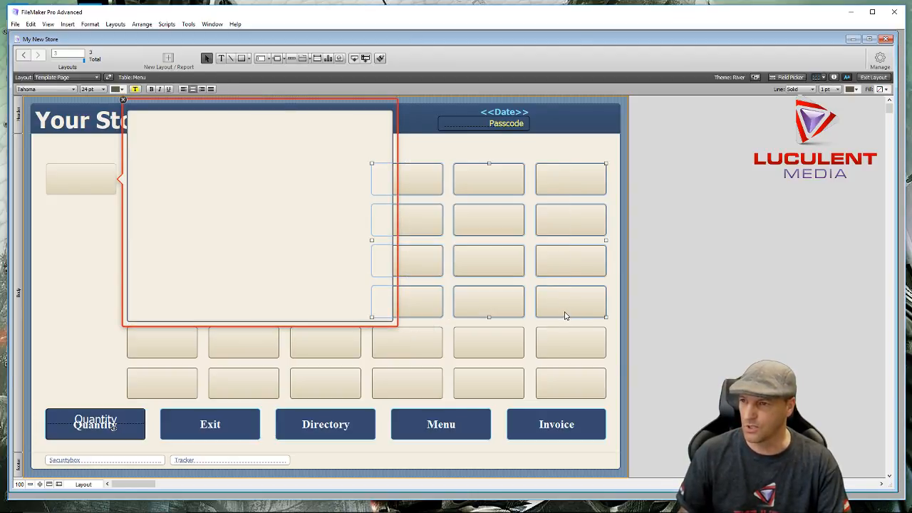
left_click_drag(494, 224, 266, 178)
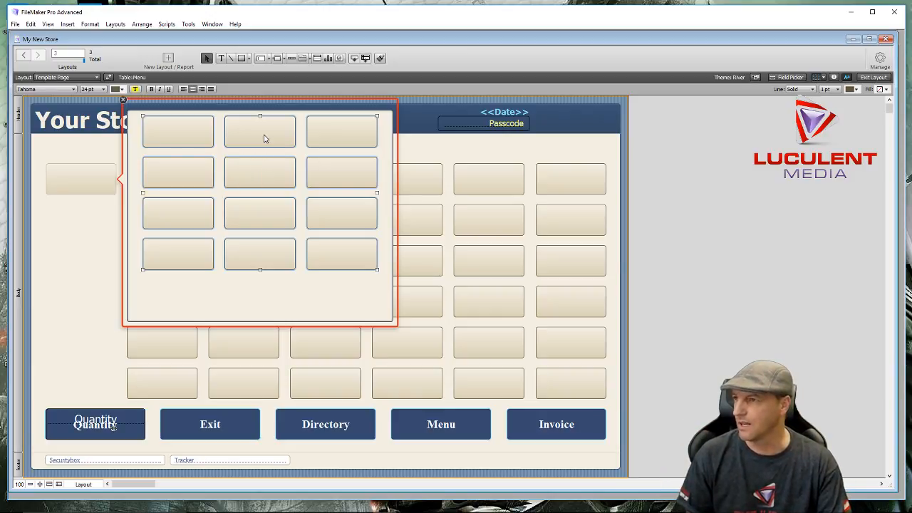
left_click_drag(264, 137, 255, 139)
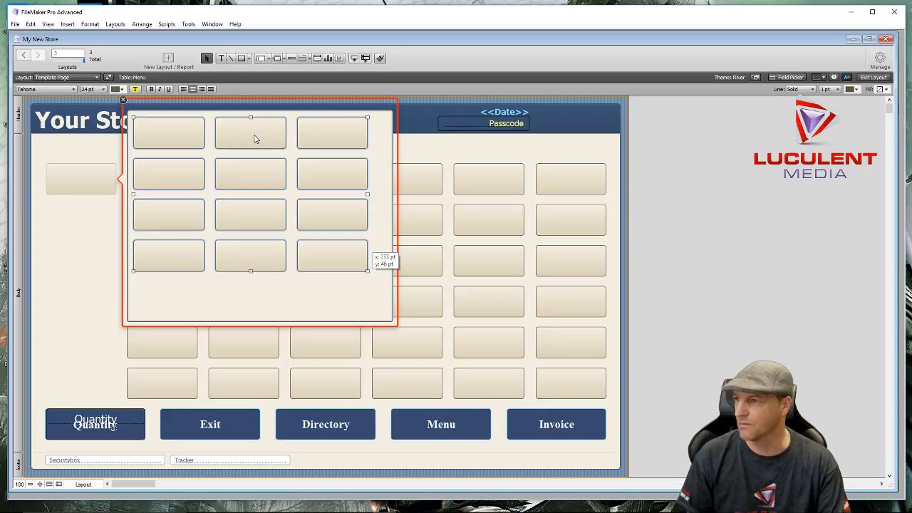
left_click_drag(255, 139, 255, 139)
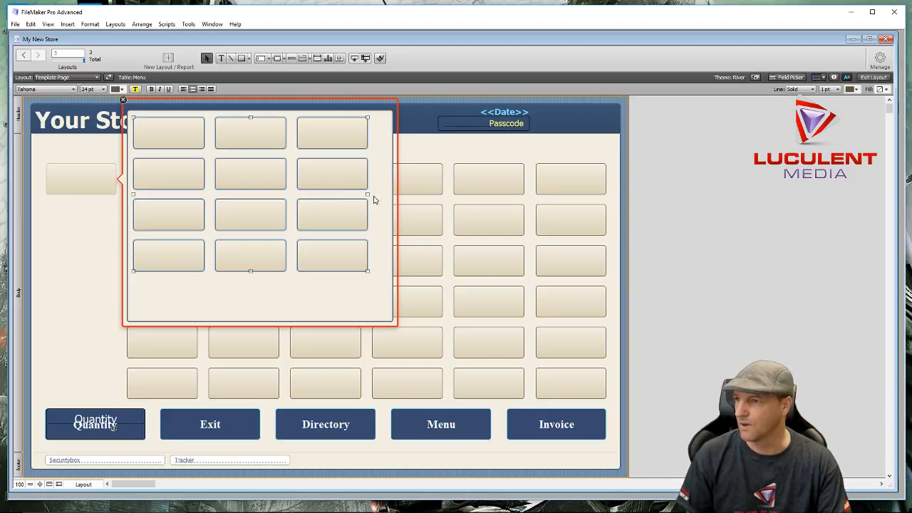
Scale the twelve copied buttons down slightly in width and height as one group
mouse_move(369, 194)
left_mouse_down()
mouse_move(342, 194)
mouse_move(361, 193)
left_mouse_up()
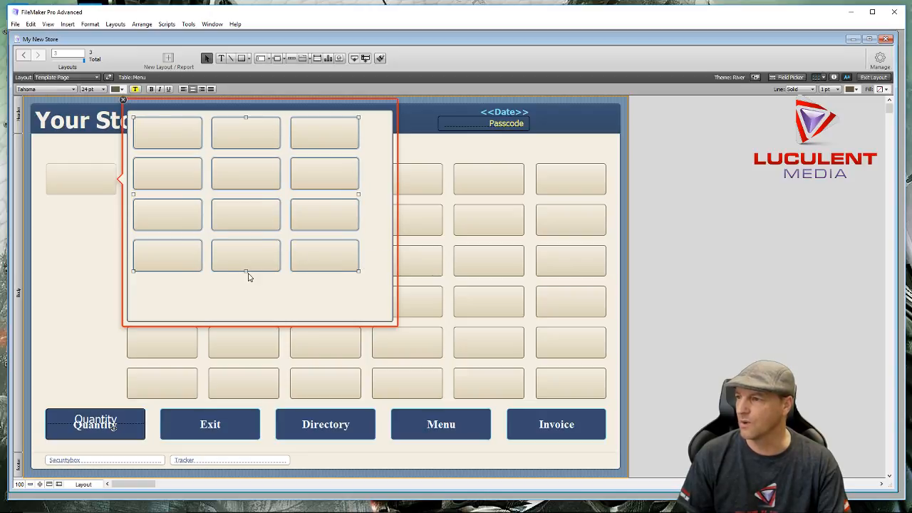
left_click_drag(245, 270, 247, 263)
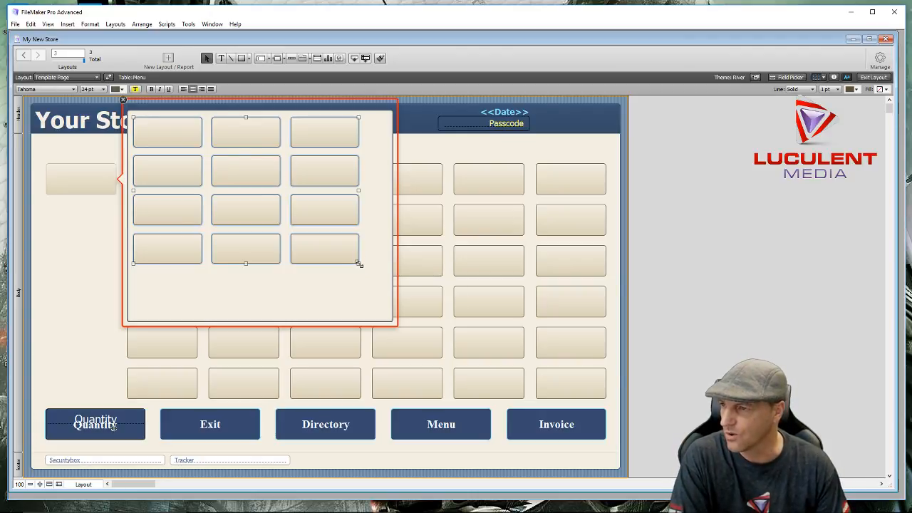
left_click_drag(359, 264, 362, 265)
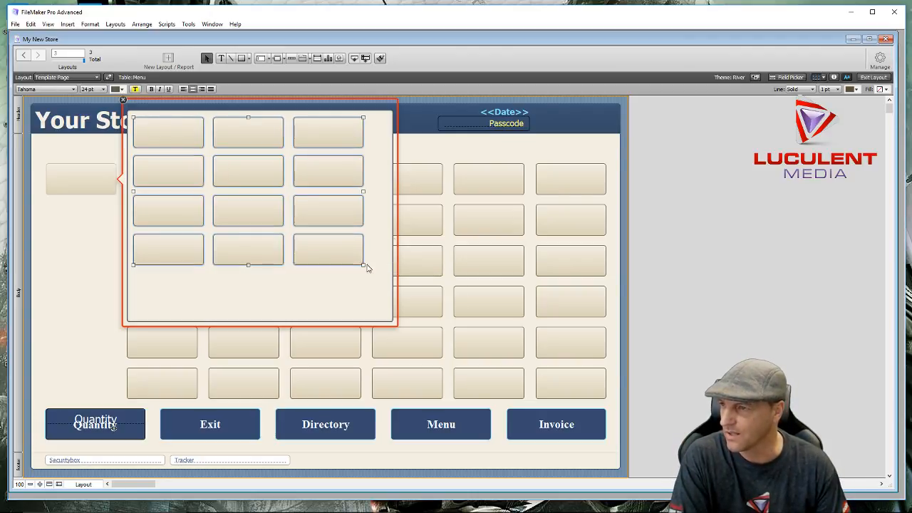
Narrow the popover from its right edge to fit closely around the three button columns
left_click(399, 229)
left_click(392, 169)
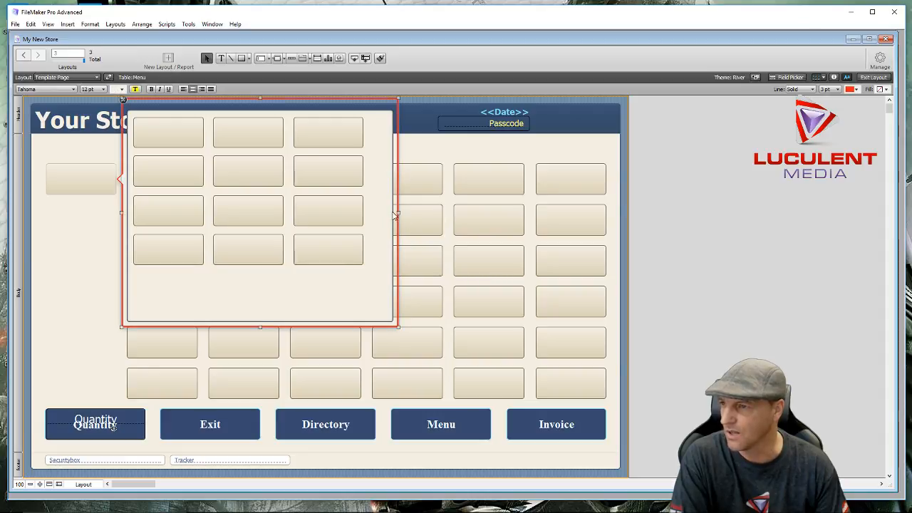
left_click_drag(398, 213, 374, 215)
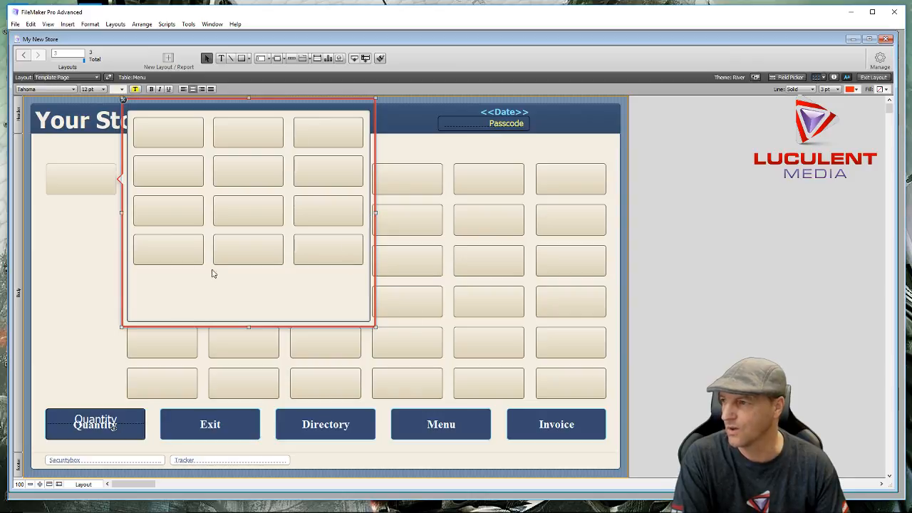
Change the gradient end colour of all twelve popover buttons to light orange
left_click_drag(147, 295, 323, 136)
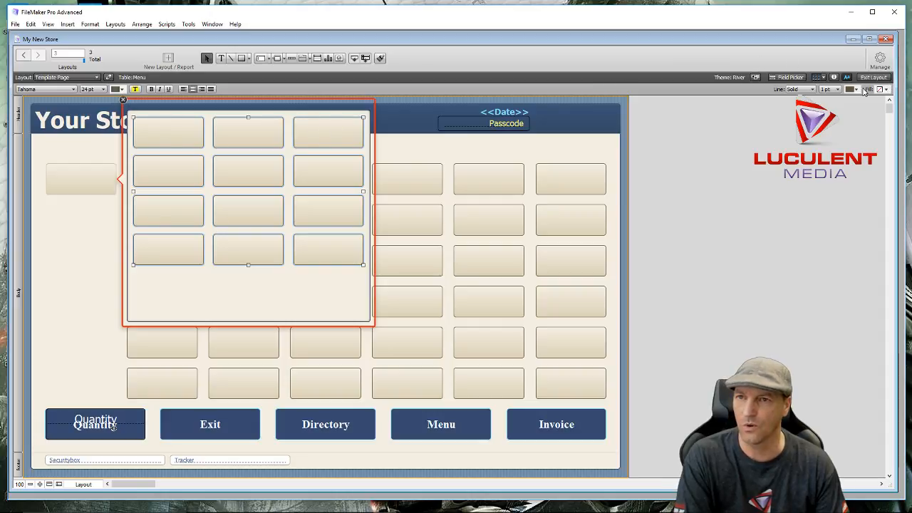
left_click(835, 78)
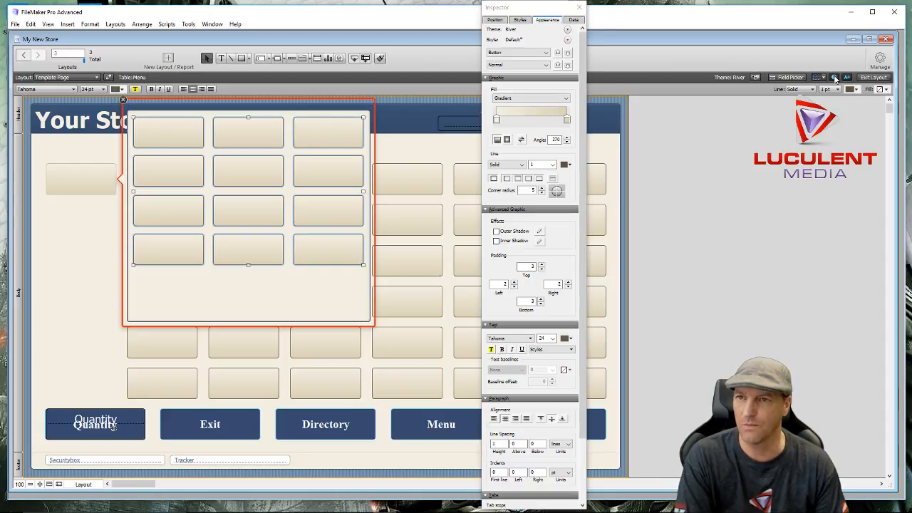
left_click(568, 120)
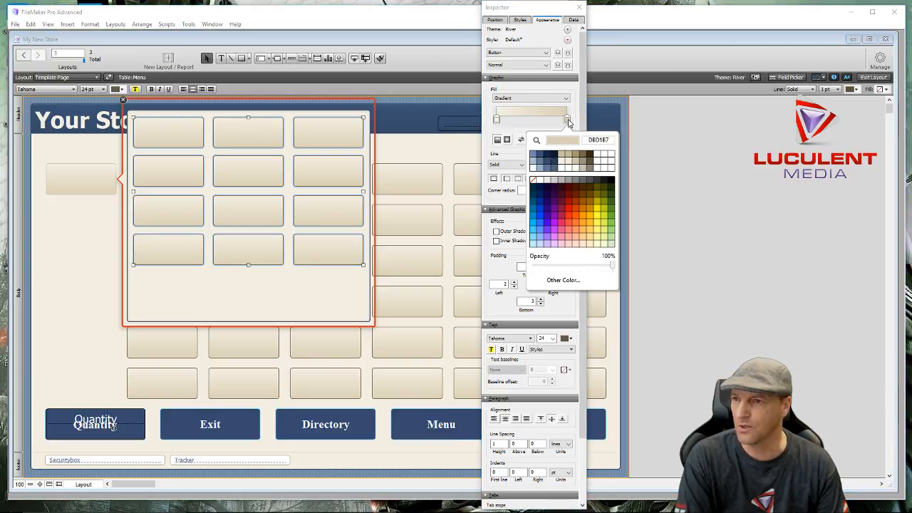
left_click(592, 241)
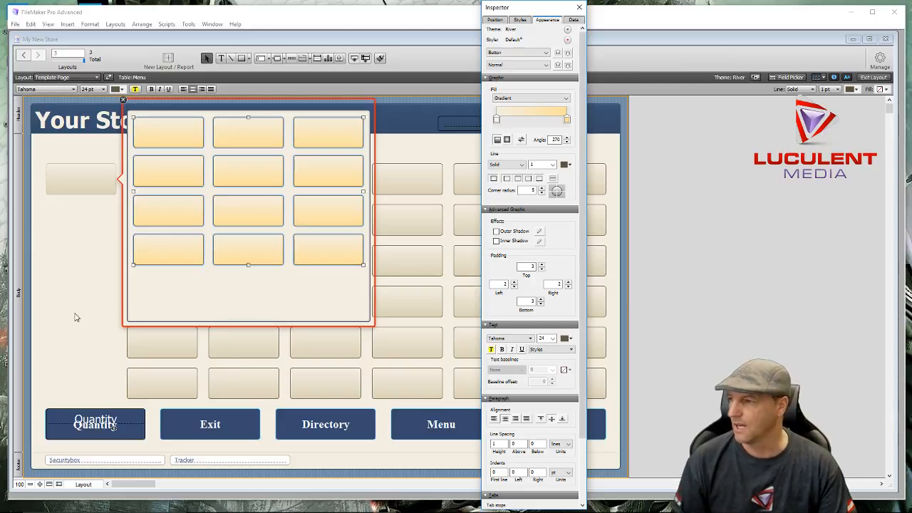
Shorten the popover from its bottom edge to about 409 pt high, leaving a narrow strip below the buttons
left_click(124, 311)
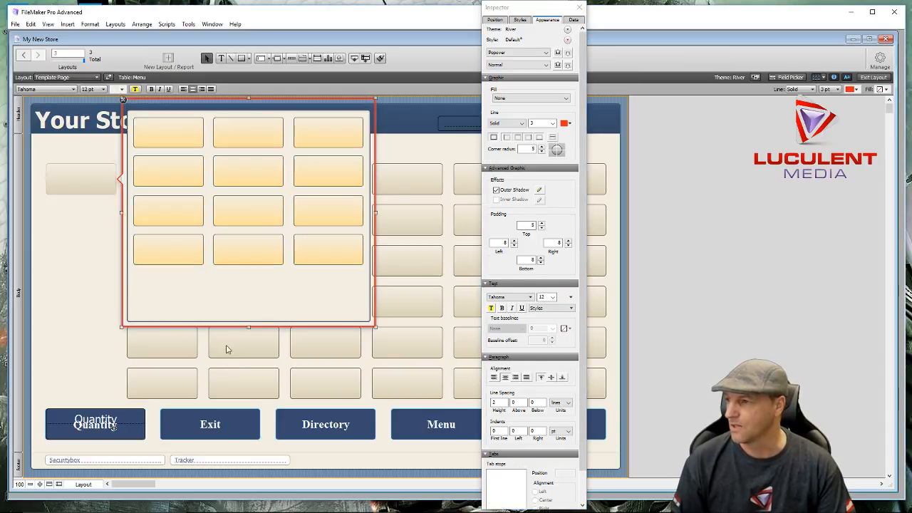
left_click_drag(251, 325, 253, 295)
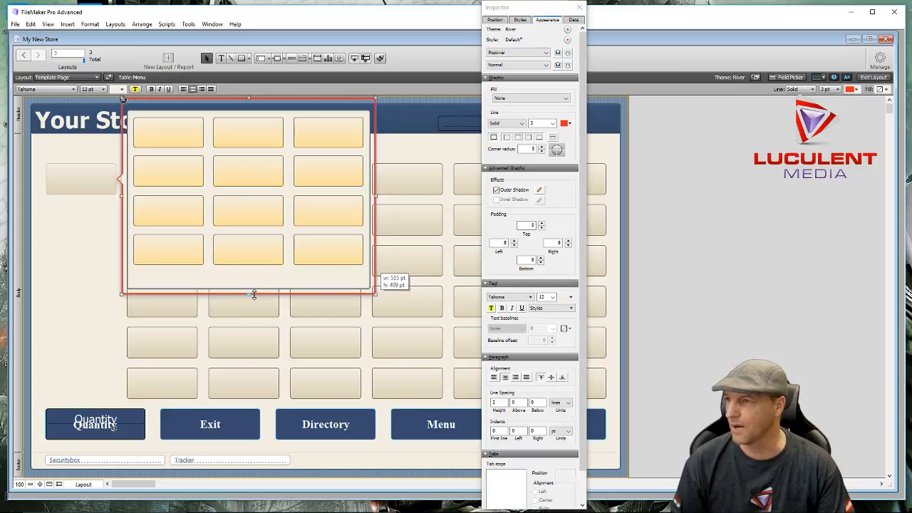
left_click(102, 247)
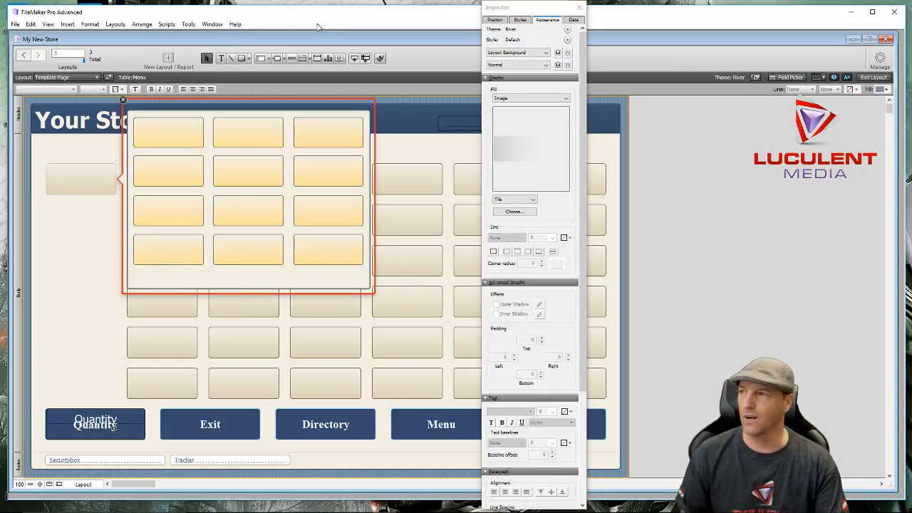
Add a text label reading "Common Items Sold" in the strip below the popover's buttons
left_click(221, 58)
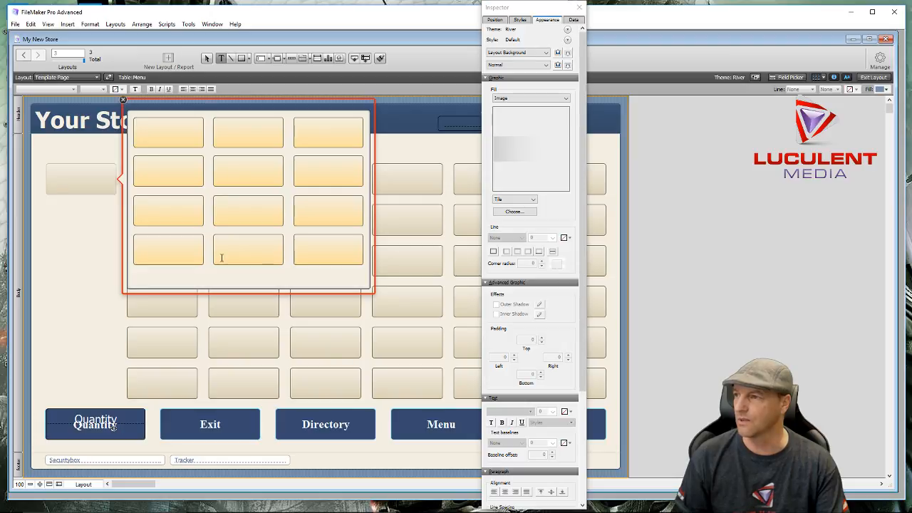
left_click(211, 280)
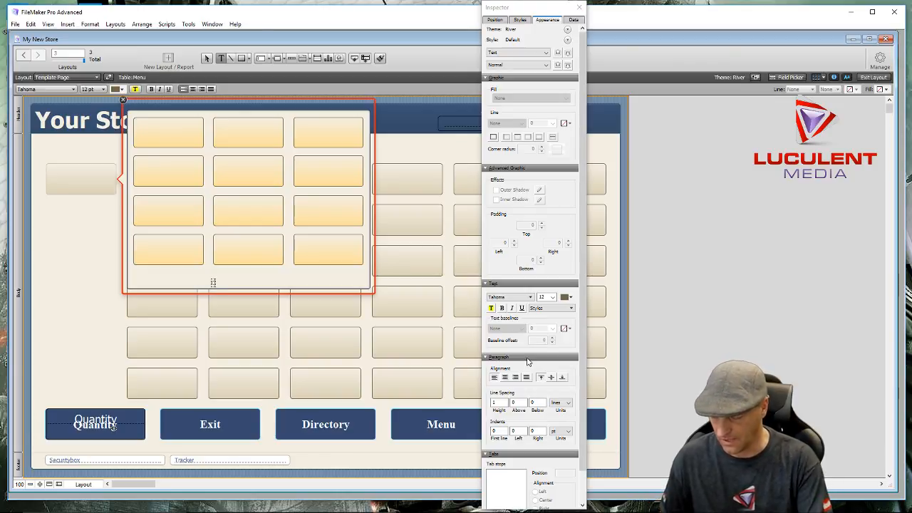
type("Count")
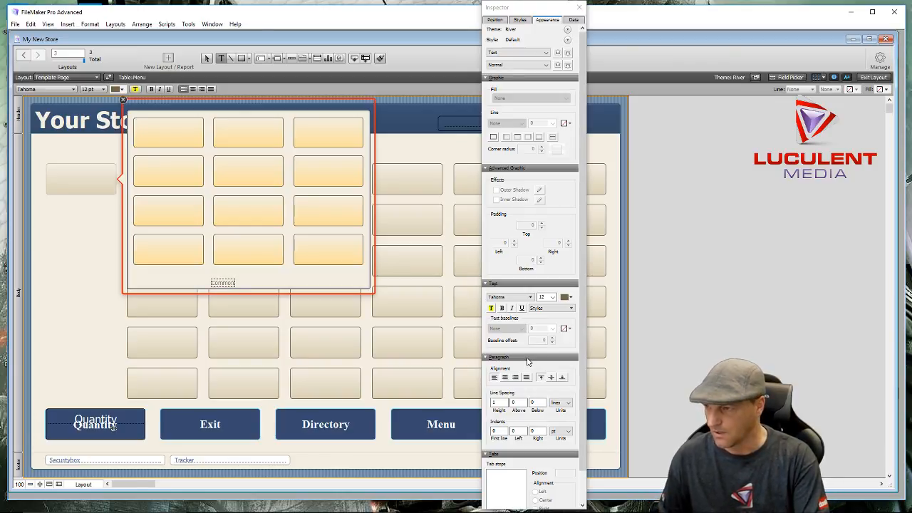
type("tems")
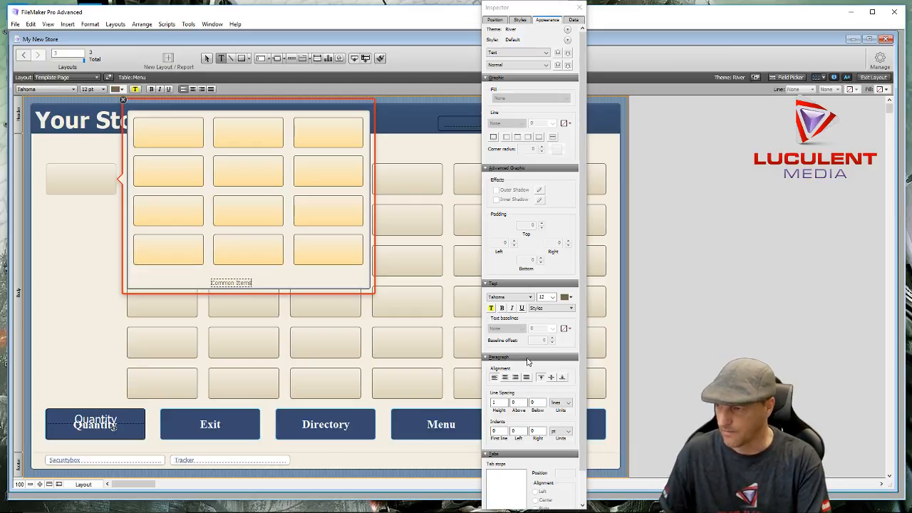
type(" Sc")
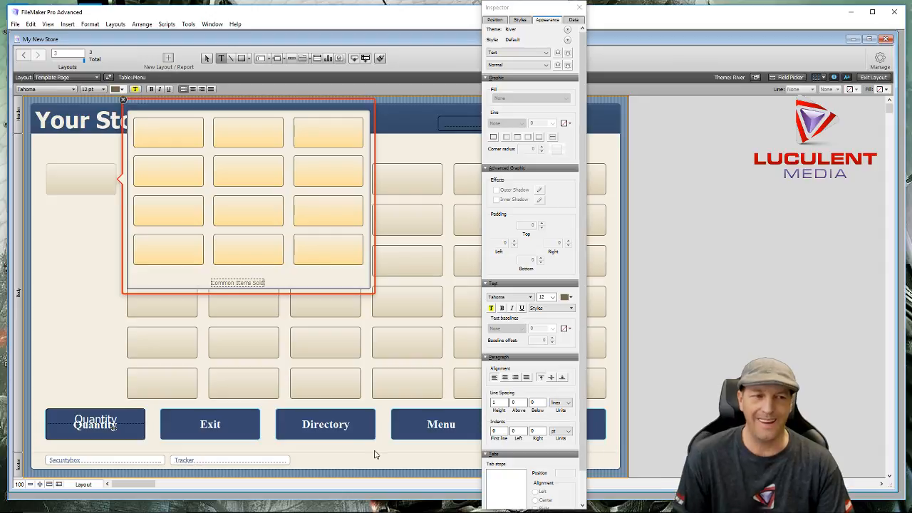
left_click(200, 270)
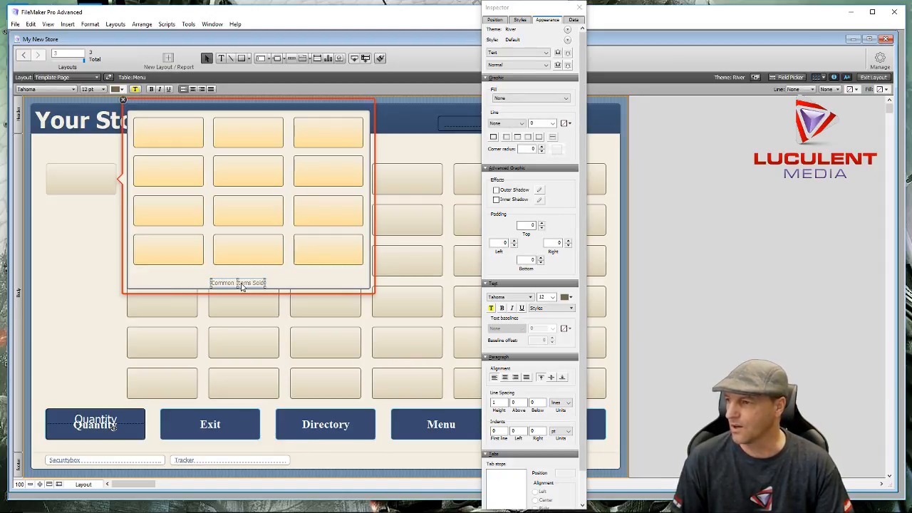
Enlarge the Common Items Sold label to 24 pt and centre it beneath the button grid
left_click(104, 90)
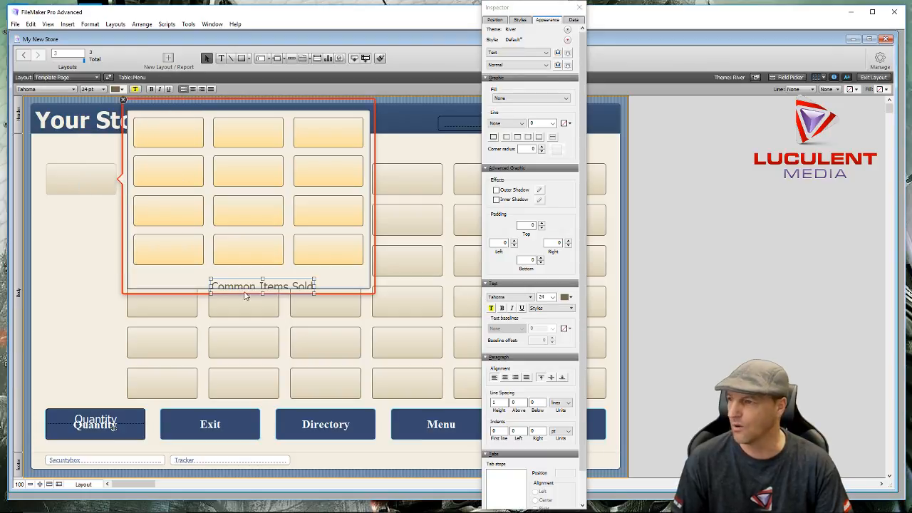
left_click_drag(267, 288, 253, 280)
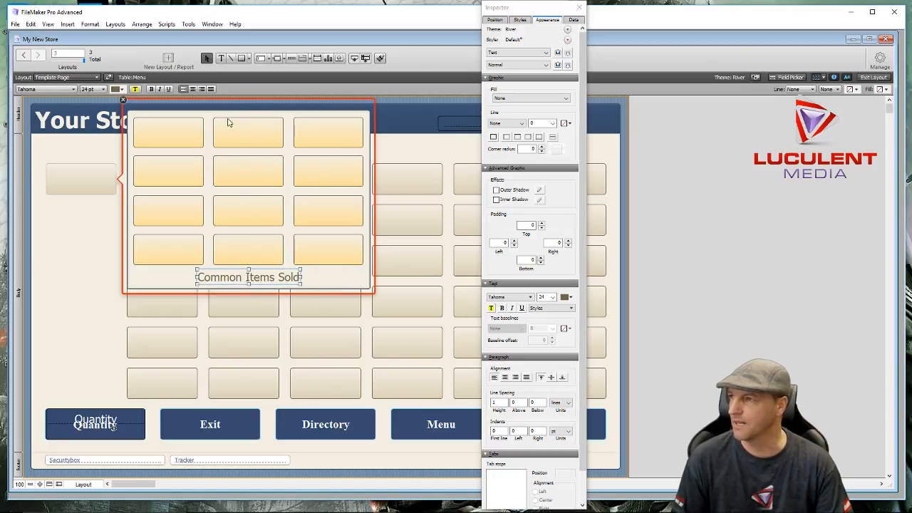
left_click(192, 91)
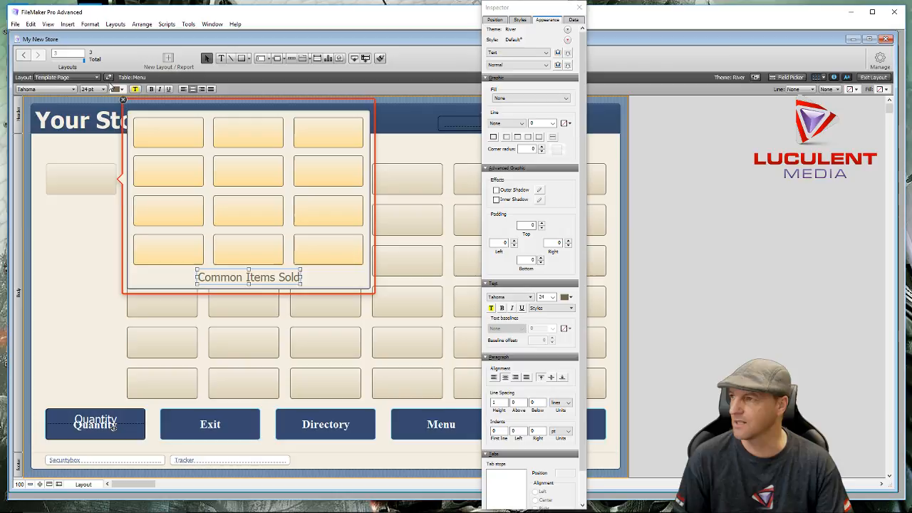
Change the Common Items Sold label's text colour to dark red and close the popover
left_click(123, 91)
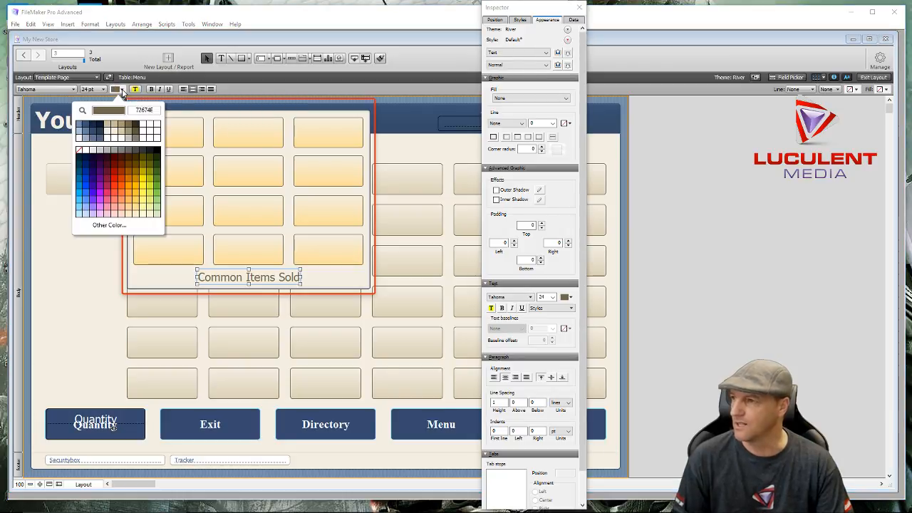
left_click(114, 179)
left_click(78, 261)
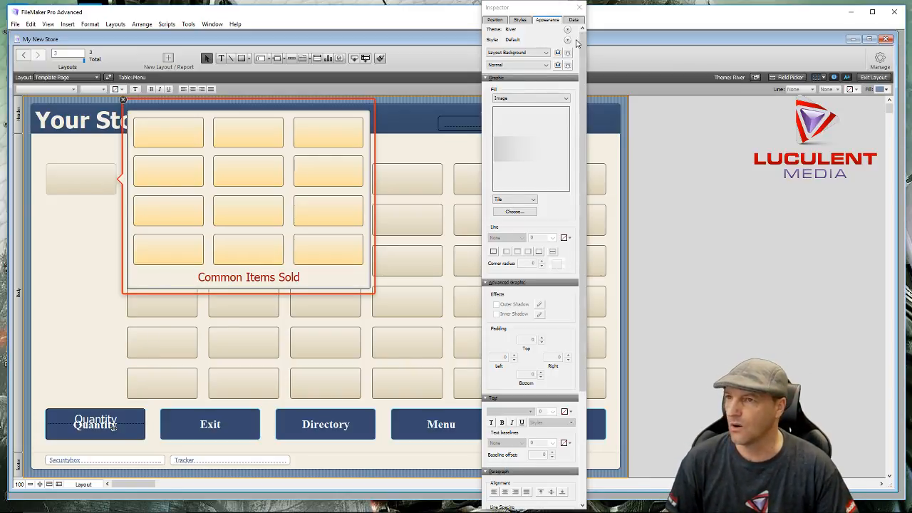
left_click(580, 7)
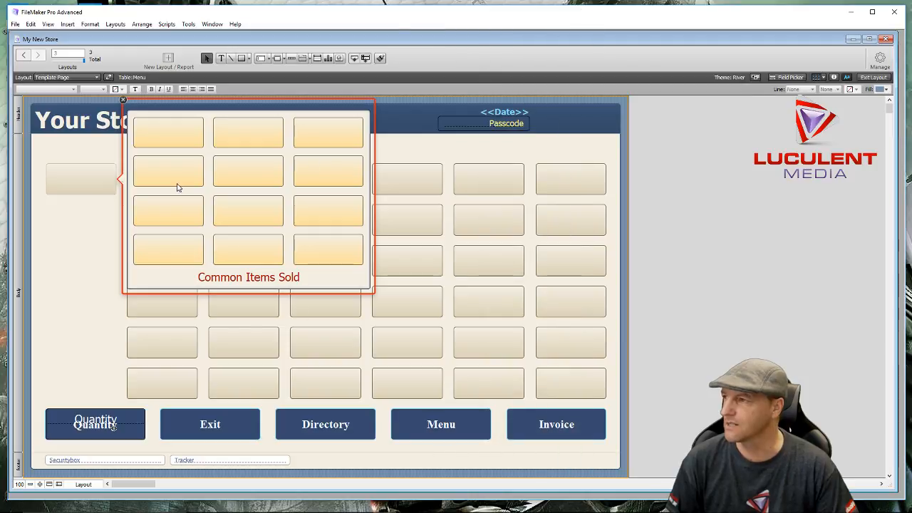
left_click(124, 101)
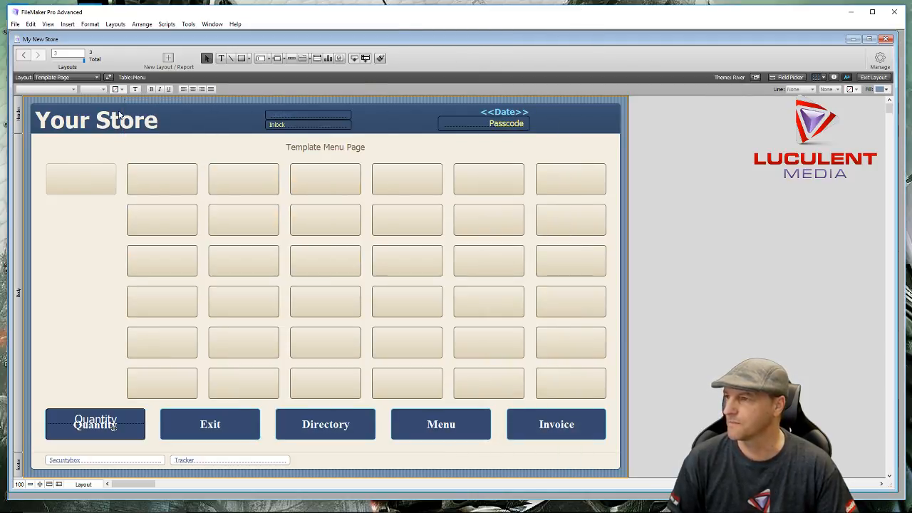
Give the popover button in the first column a solid fill in the dark theme blue 355273
left_click(77, 180)
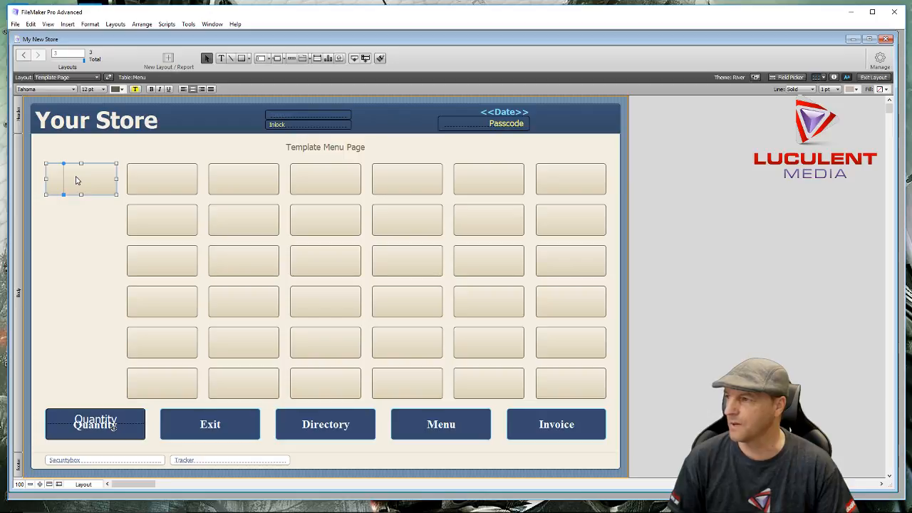
left_click(835, 77)
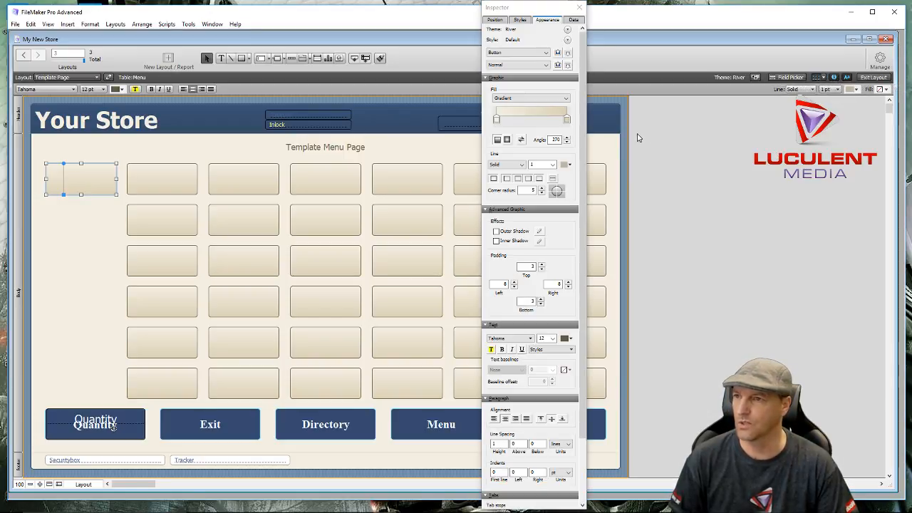
left_click(531, 97)
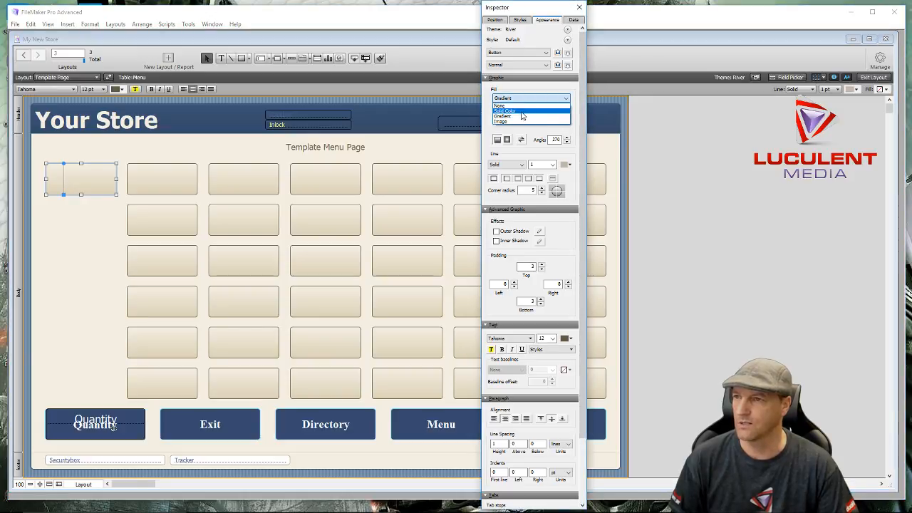
left_click(522, 113)
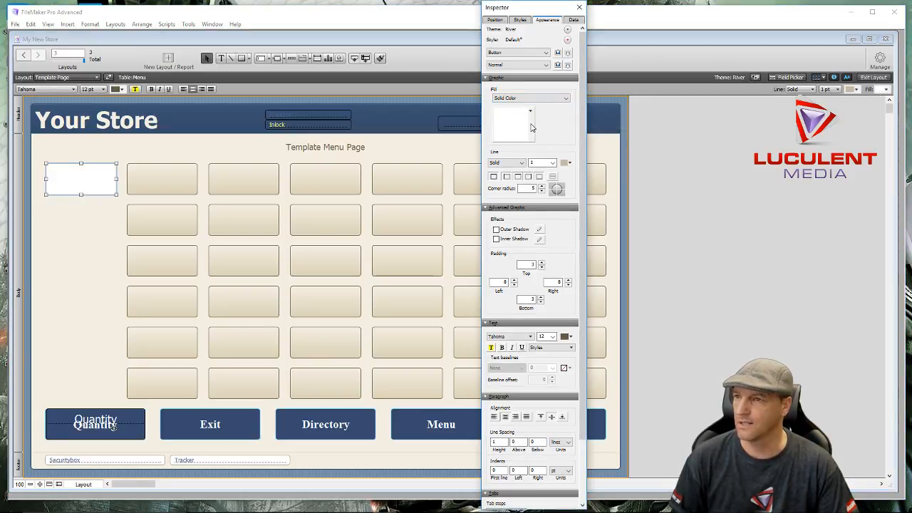
left_click(532, 126)
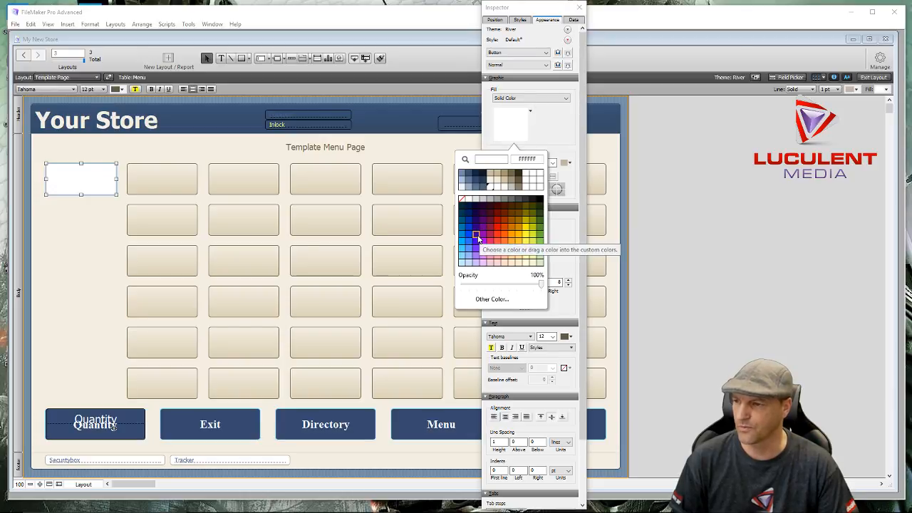
left_click(468, 177)
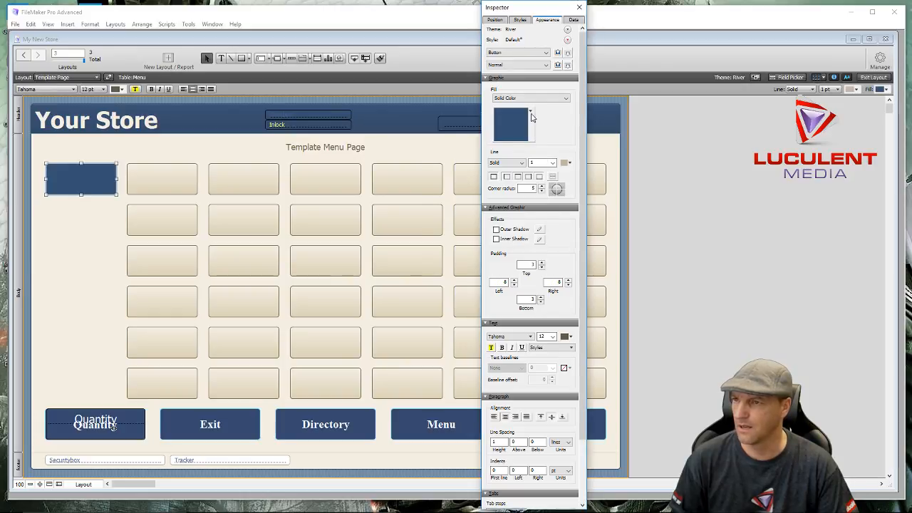
Try the lighter blue 627D9C and the navy 364A6F as the popover button's fill
left_click(504, 139)
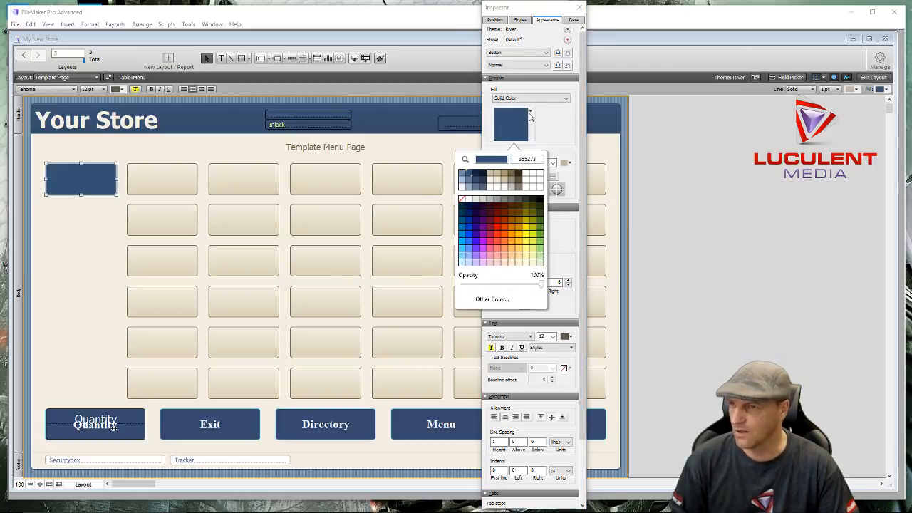
left_click(471, 183)
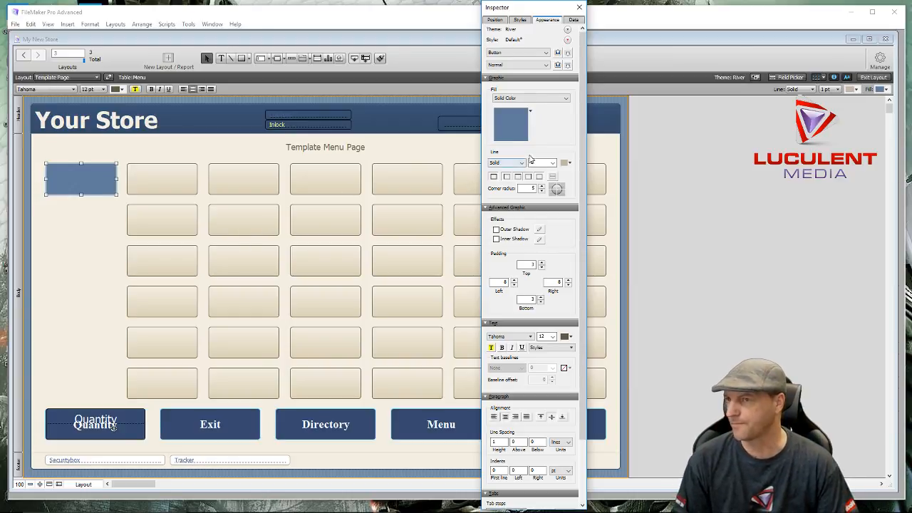
left_click(531, 129)
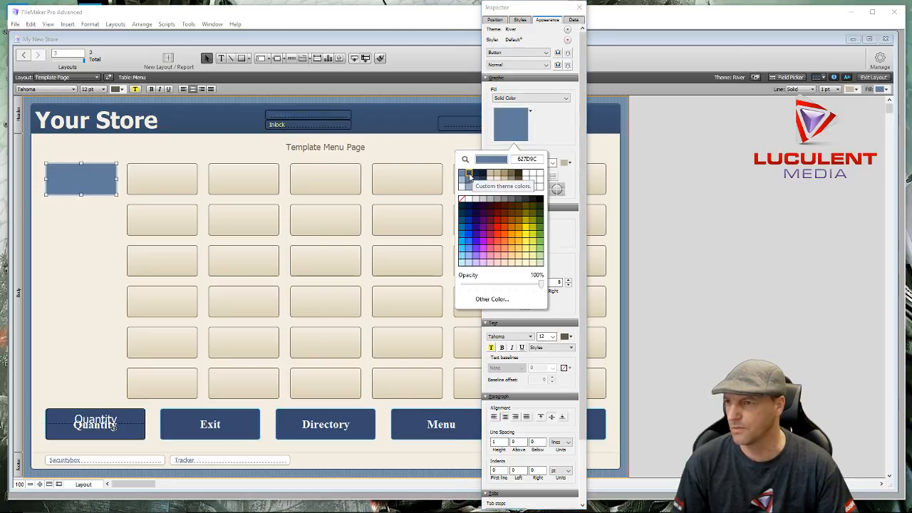
left_click(476, 181)
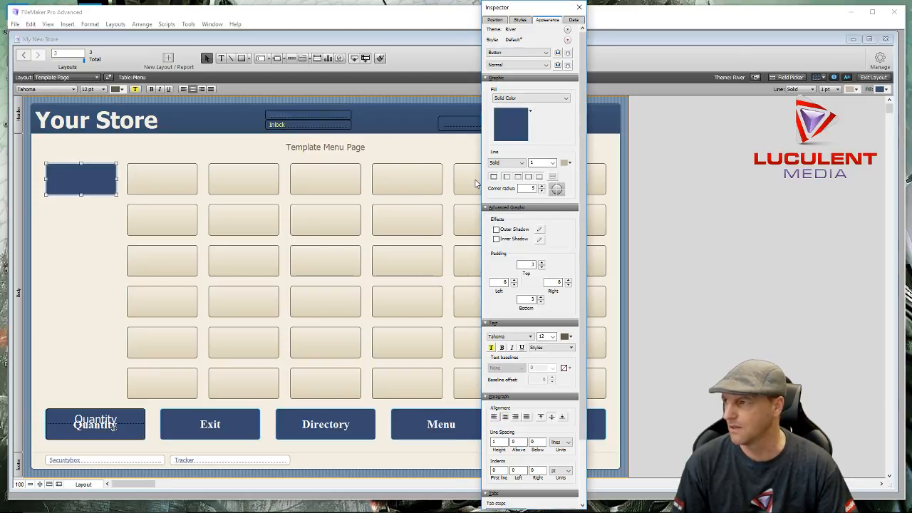
Set the popover button's solid fill back to the dark theme blue
left_click(518, 126)
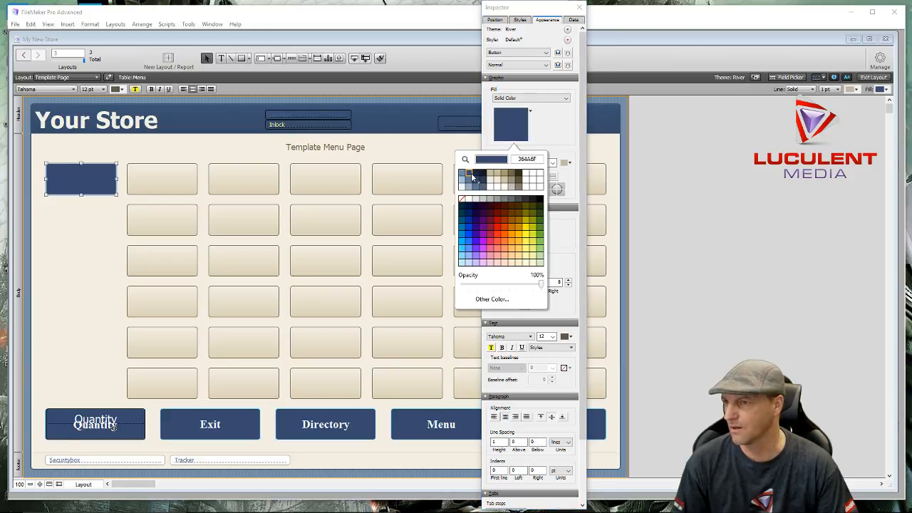
left_click(474, 177)
left_click(89, 265)
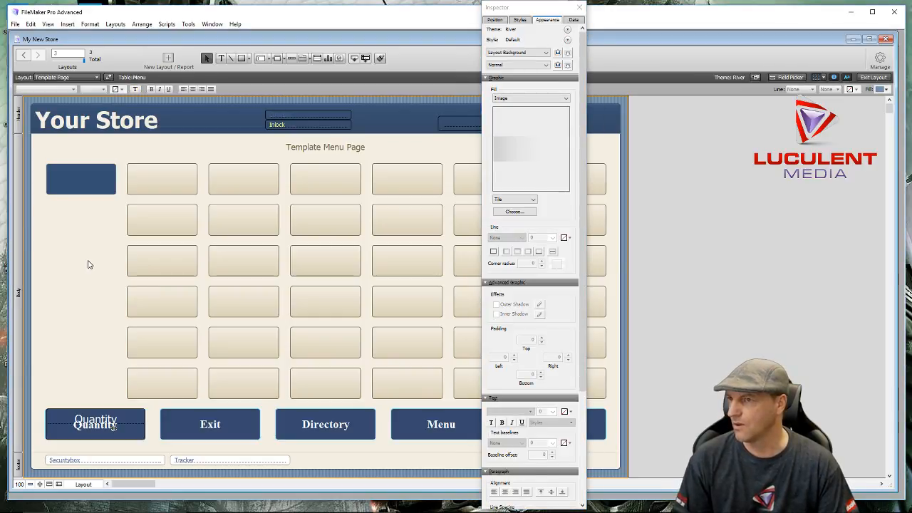
Set the popover button's border line to bright light blue and close the Inspector
left_click(68, 179)
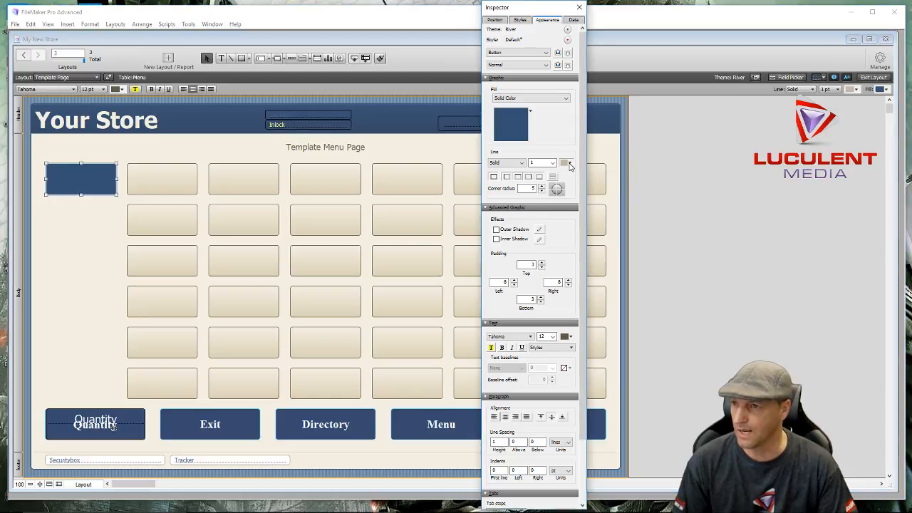
left_click(563, 163)
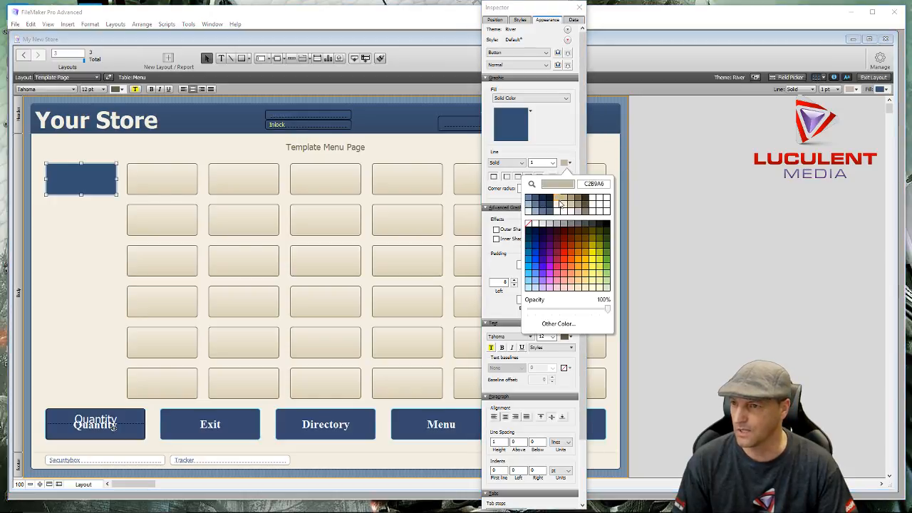
left_click(529, 278)
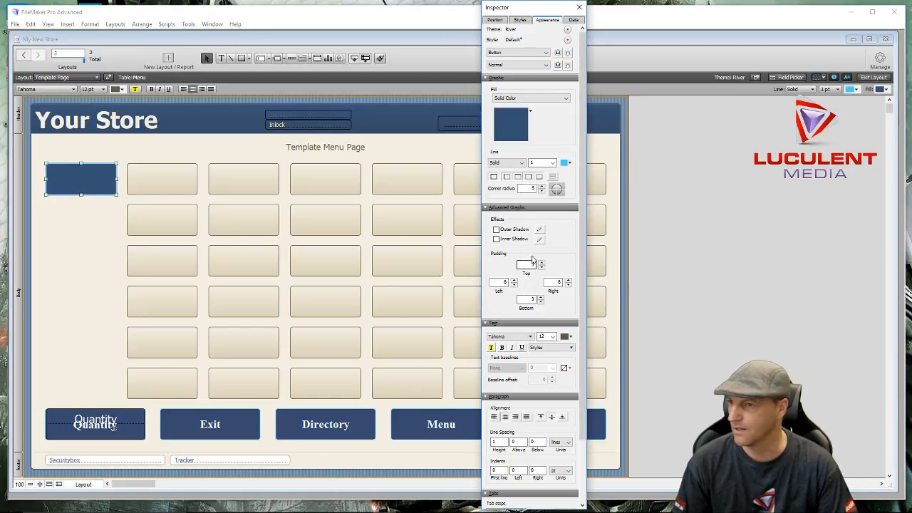
left_click(571, 164)
left_click(94, 270)
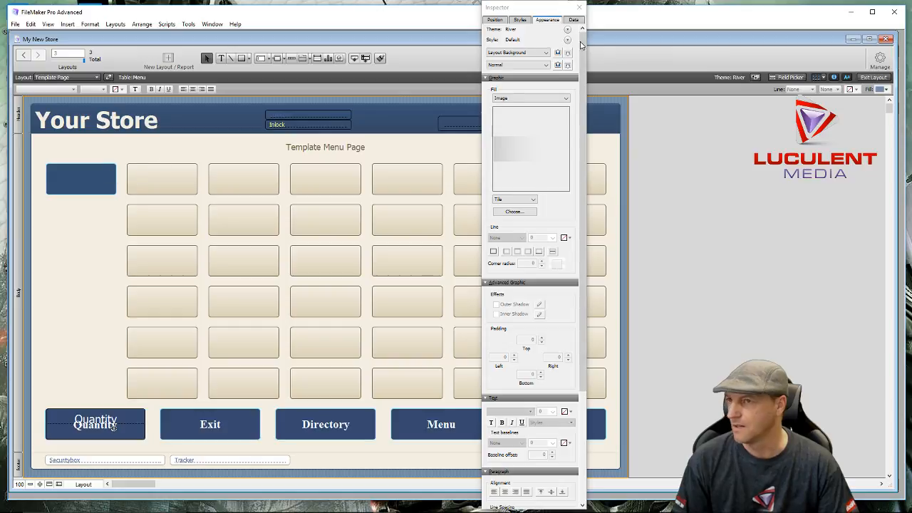
left_click(581, 7)
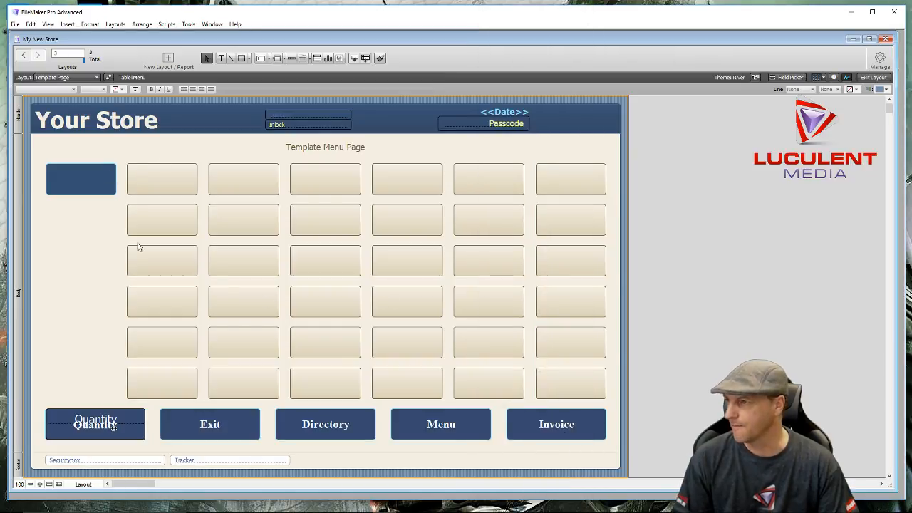
Nudge the blue popover button up and down to line it up with the first row of buttons
left_click(82, 180)
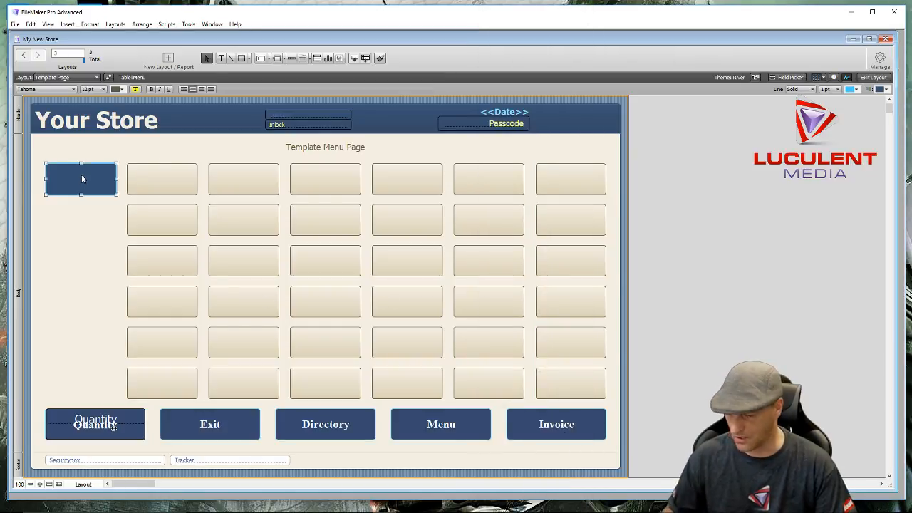
key("Up")
key("Up")
key("Up")
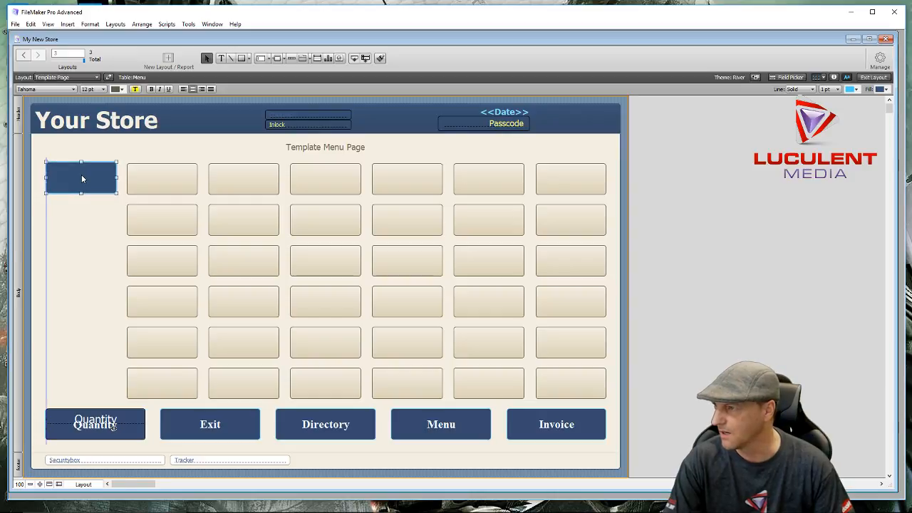
key("Up")
key("Down")
key("Down")
key("Down")
key("Up")
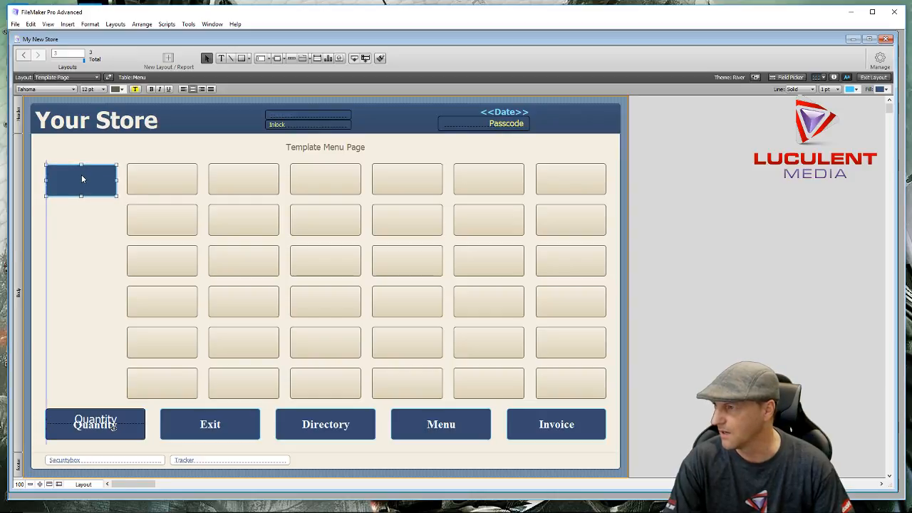
key("Up")
key("Up")
key("Up")
key("Down")
key("Down")
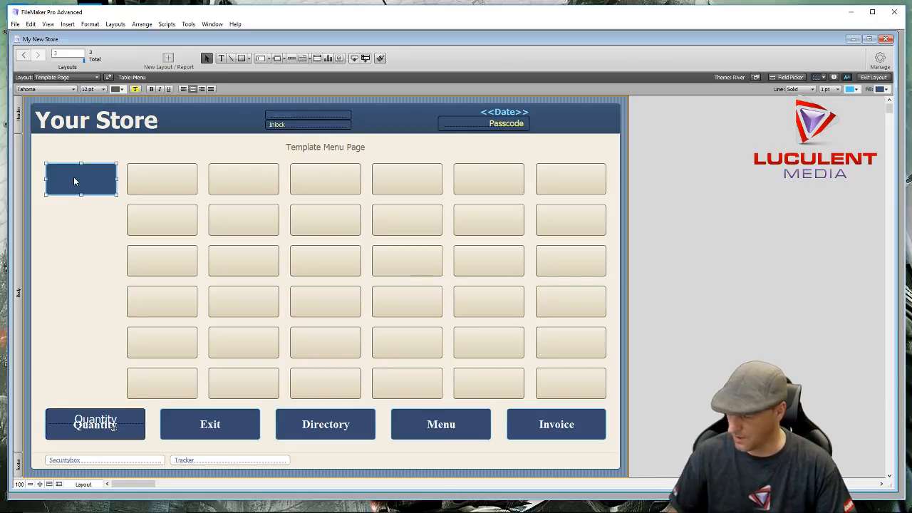
Copy the blue popover button down to the second and third rows and align the third-row copy with the column
left_click_drag(74, 177, 79, 262)
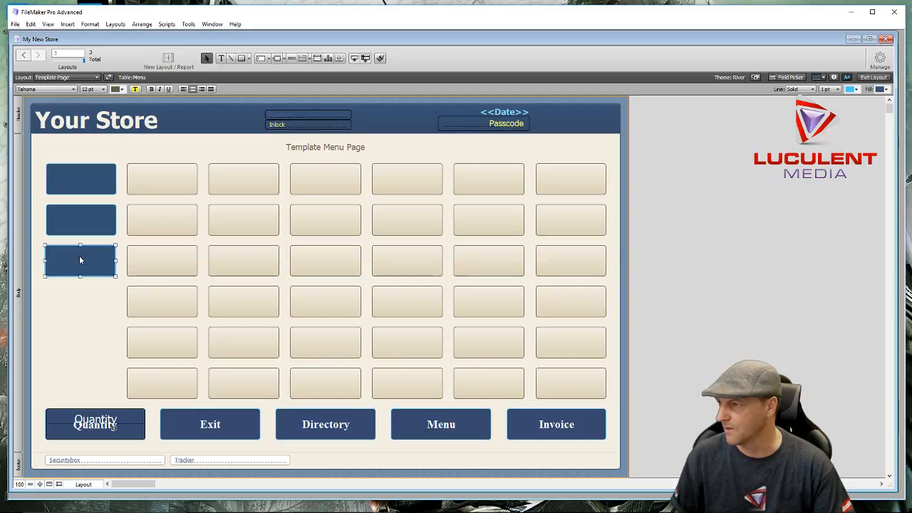
key("Right")
key("Right")
key("Right")
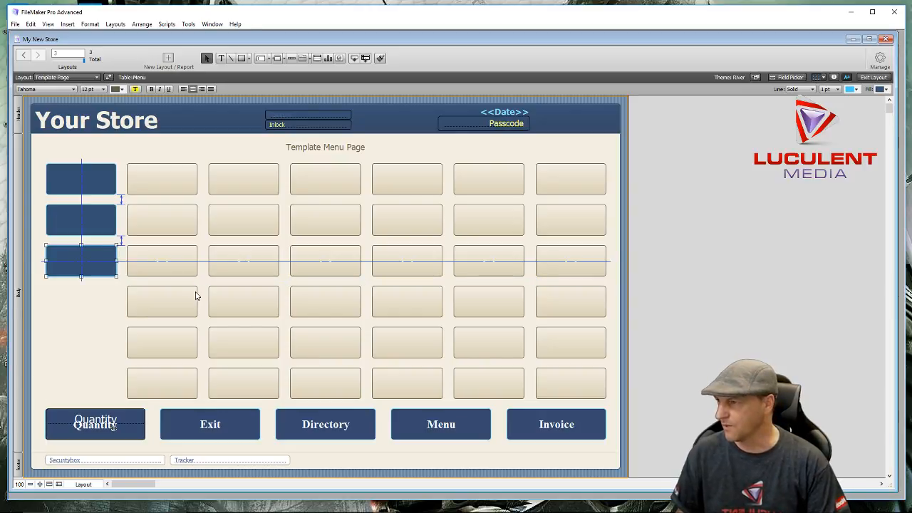
key("Left")
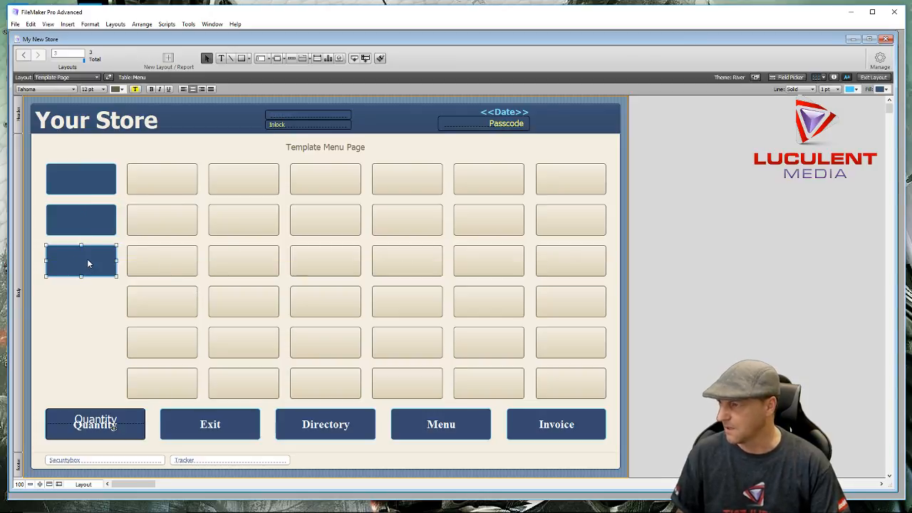
Copy the third blue button into the fourth row and align the copy with the column and the row's light buttons
left_click_drag(88, 264, 87, 304)
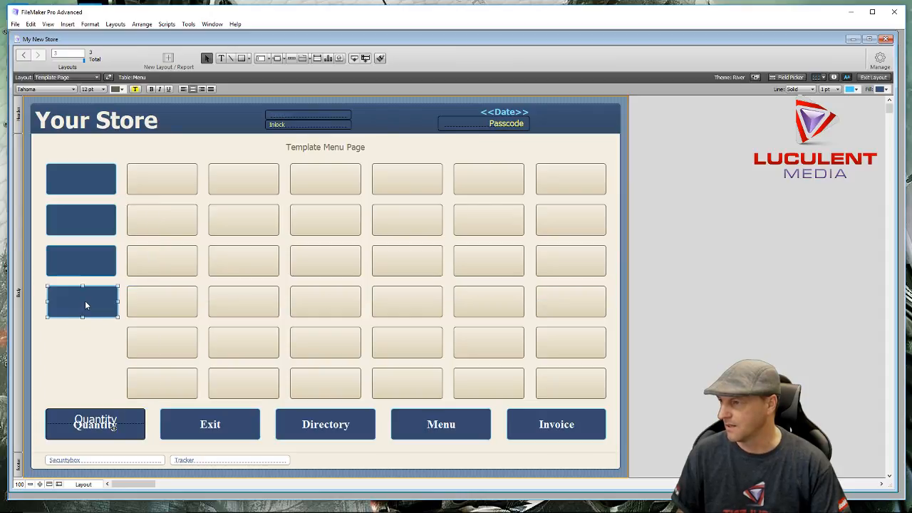
key("Left")
key("Left")
key("Left")
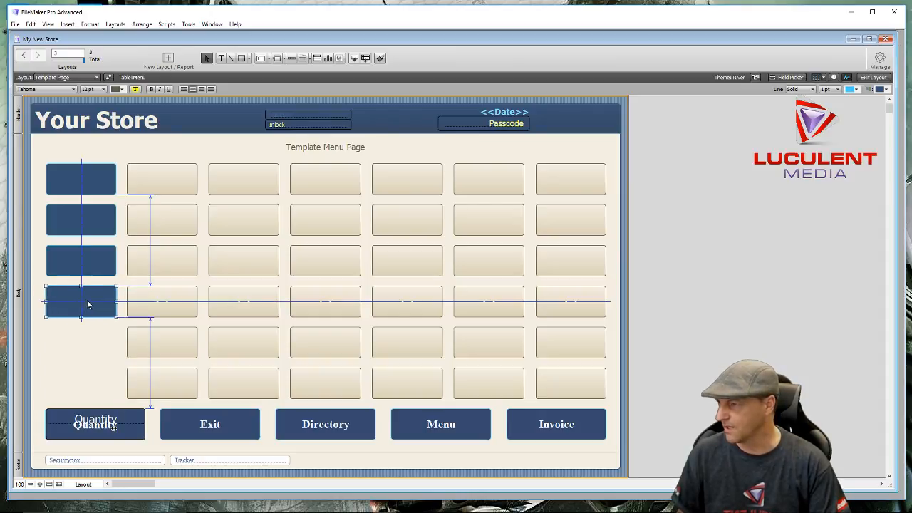
key("Right")
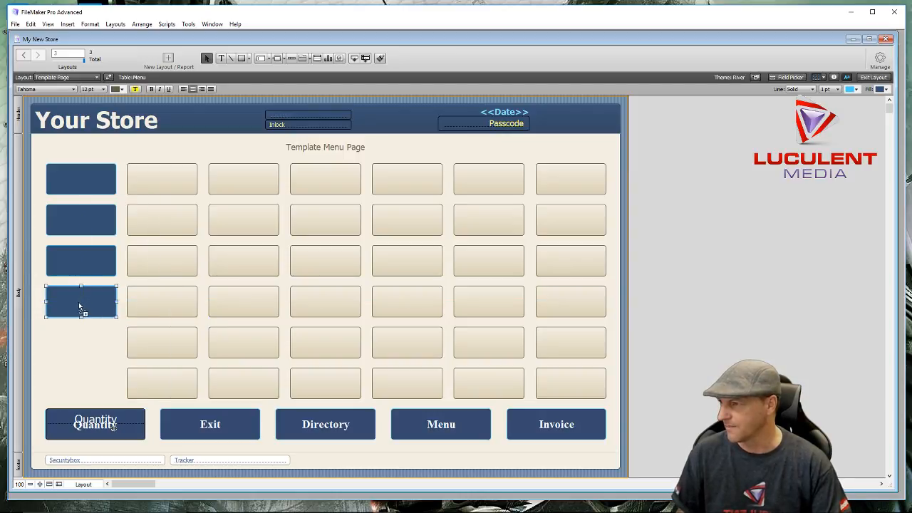
Copy the fourth blue button into the fifth row, align it with the column above and deselect it
left_click_drag(79, 304, 82, 346)
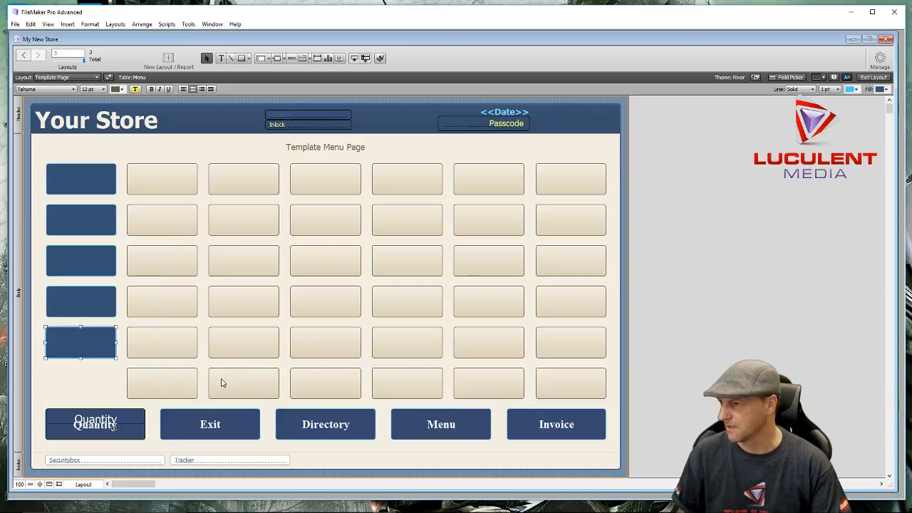
key("Left")
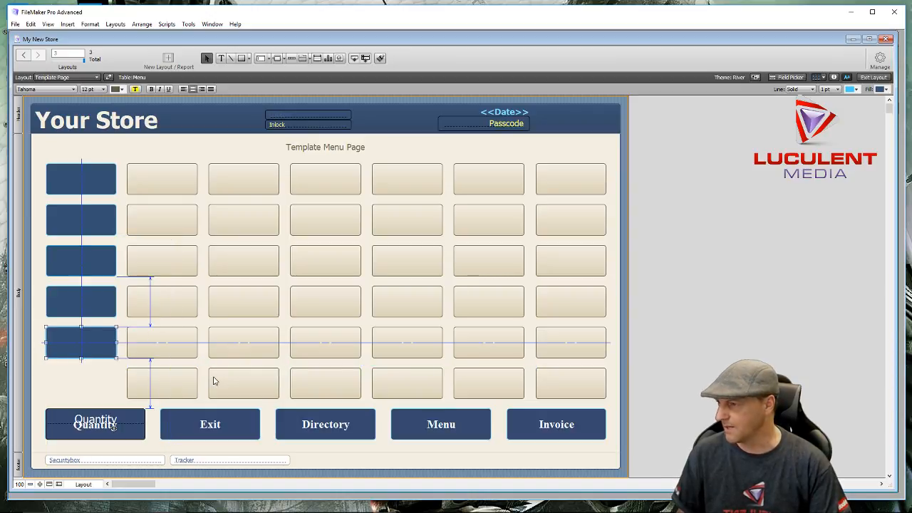
left_click(73, 389)
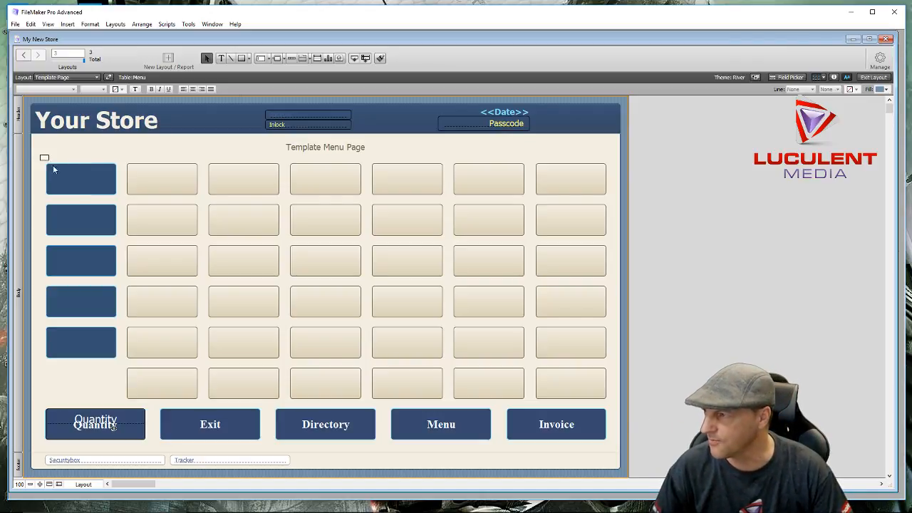
Stretch the five blue buttons together so the column ends level with the bottom edge of the grid's sixth row
left_click_drag(52, 169, 122, 378)
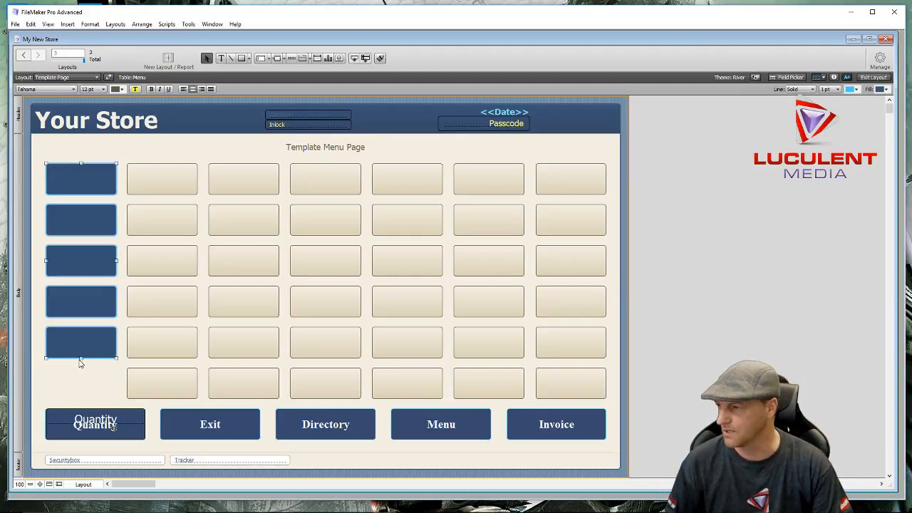
left_click_drag(81, 359, 80, 398)
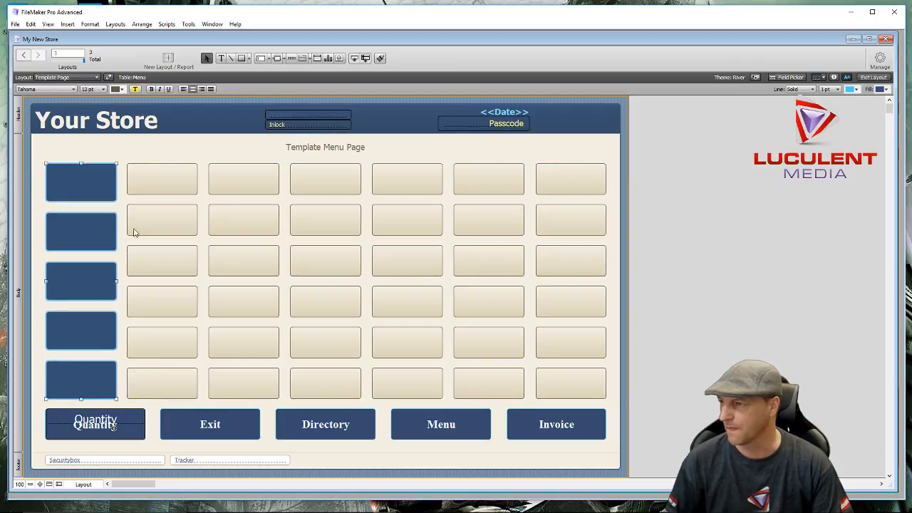
left_click(164, 146)
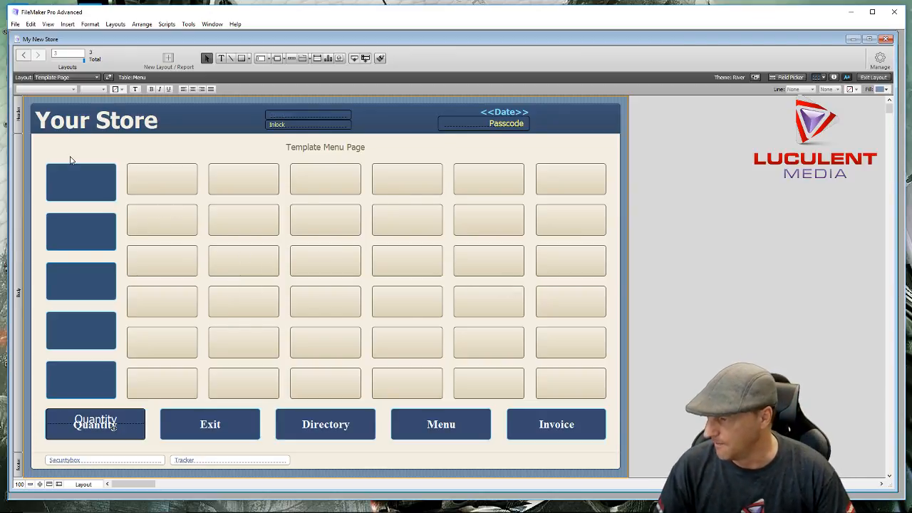
Add an outer shadow in light grey to all five blue buttons in the first column
left_click_drag(69, 157, 58, 401)
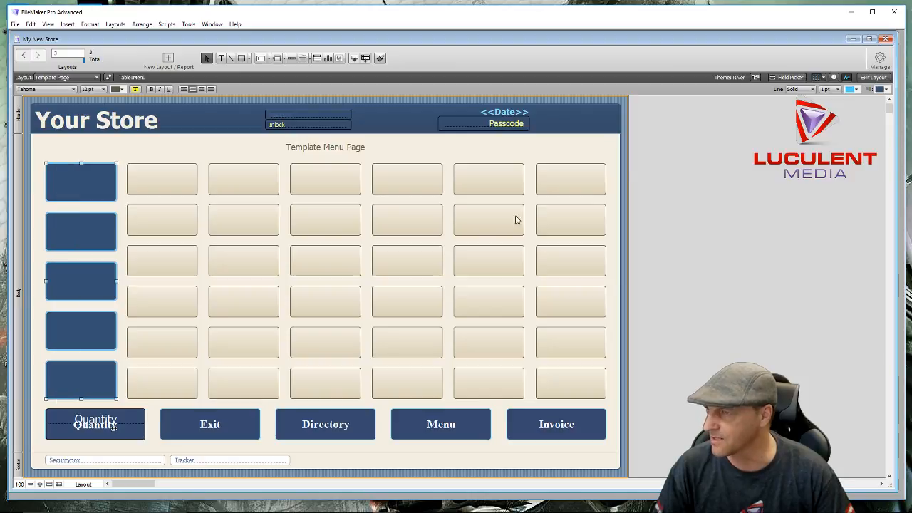
left_click(833, 78)
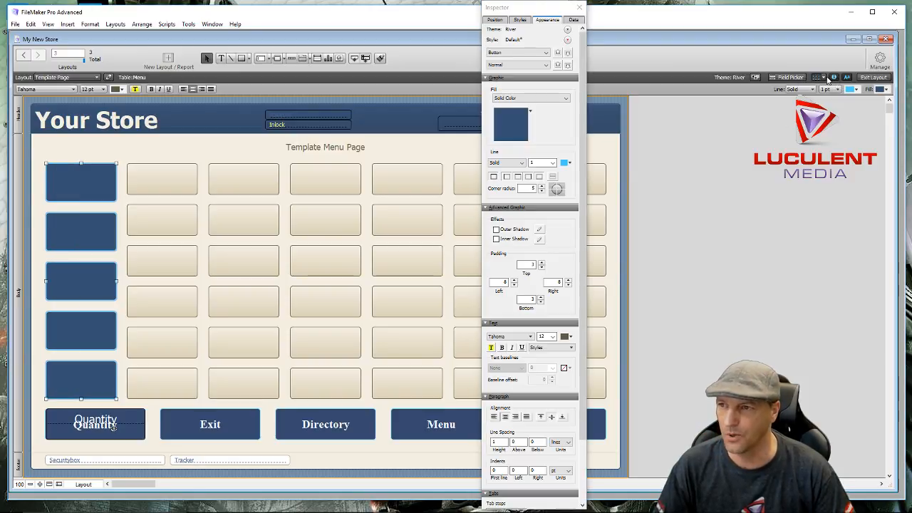
left_click(496, 229)
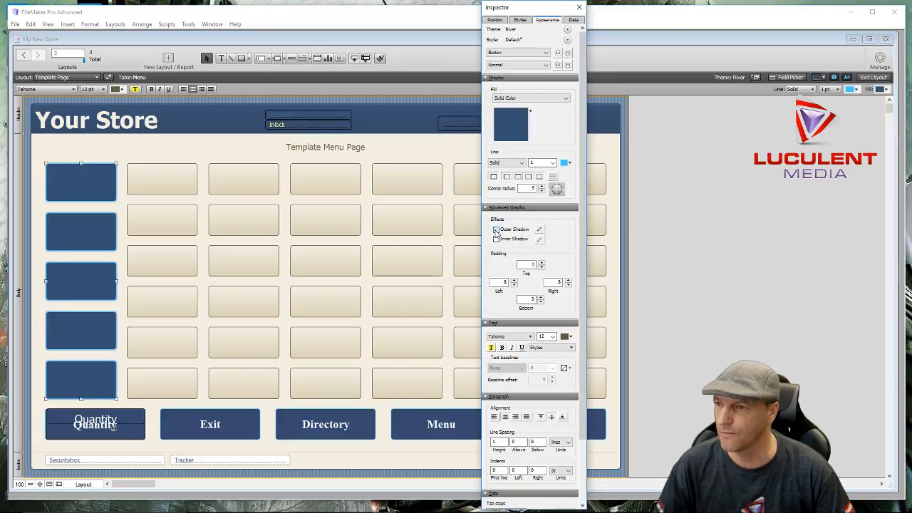
left_click(540, 230)
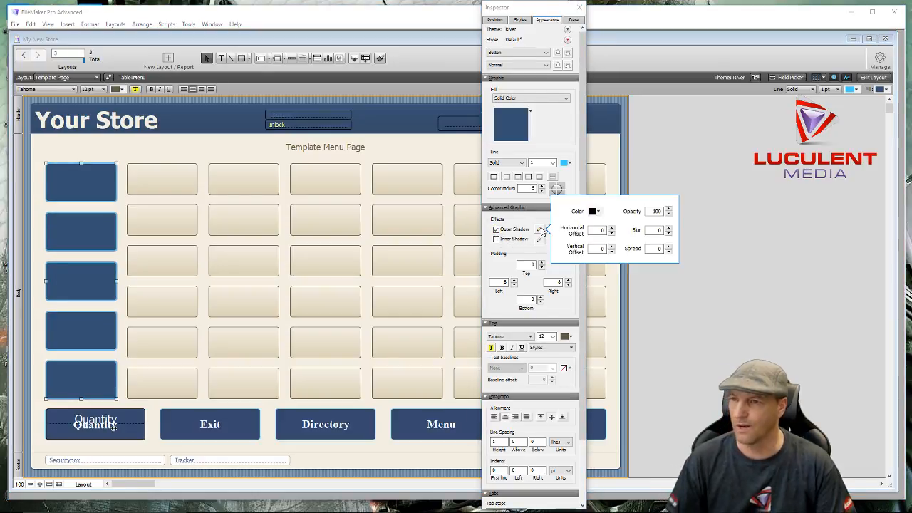
left_click(601, 213)
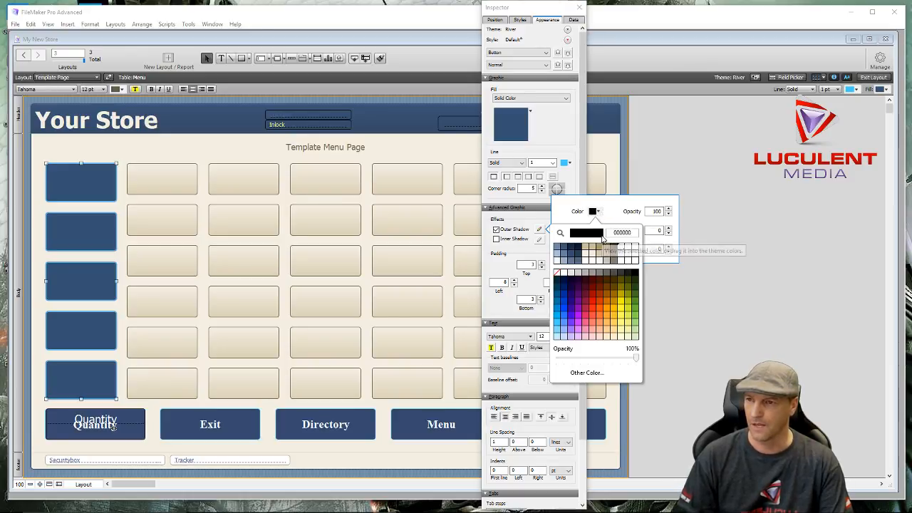
left_click(608, 262)
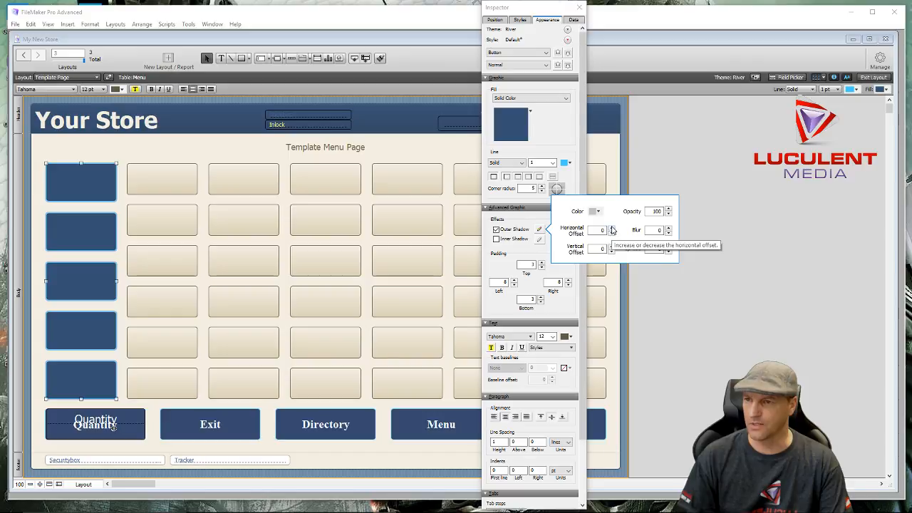
Set the outer shadow's horizontal offset to -9 for the five blue buttons
left_click(612, 230)
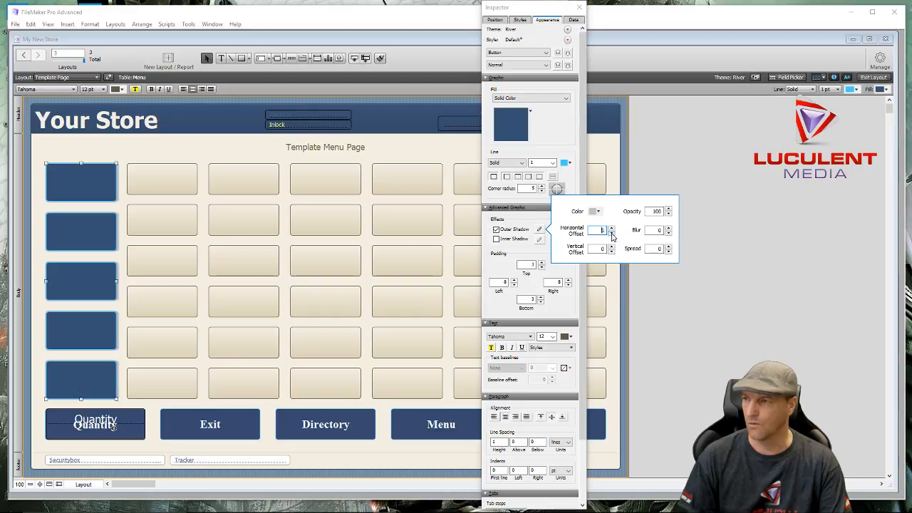
left_click(611, 234)
left_click(611, 235)
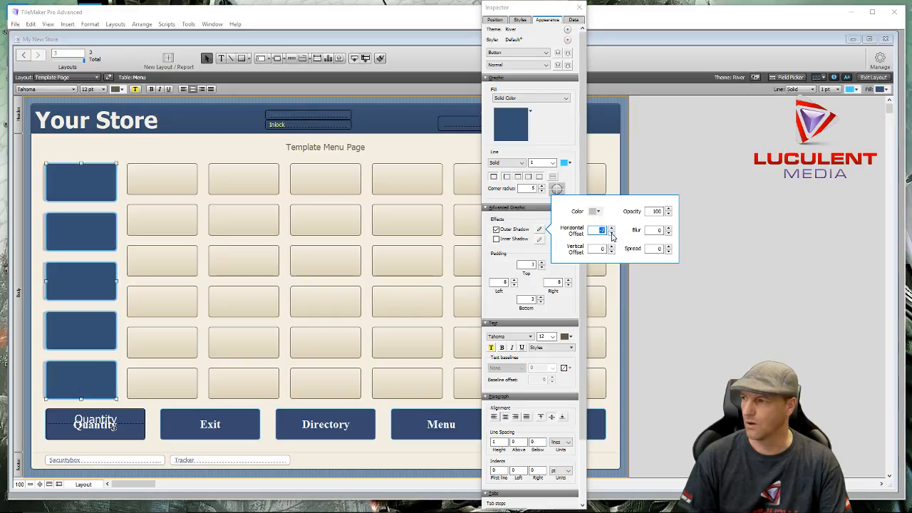
left_click(612, 234)
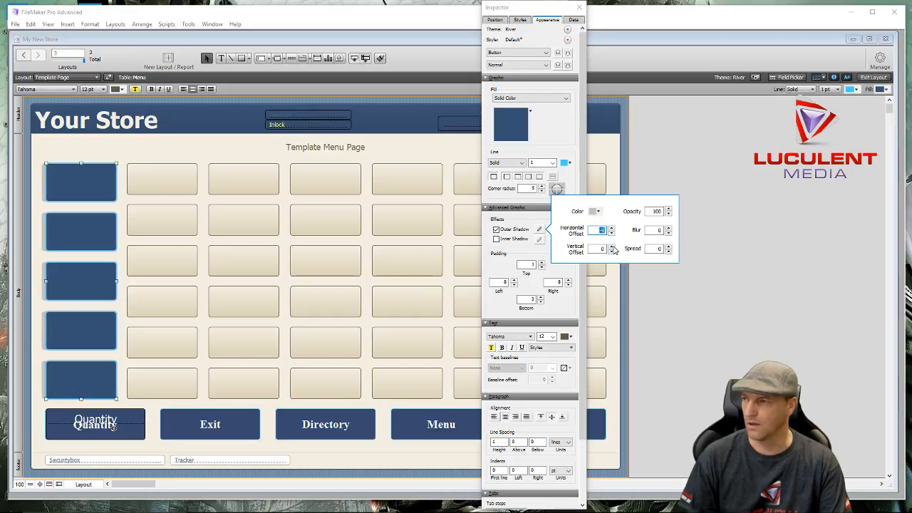
Set the outer shadow's vertical offset to 12 for the five blue buttons
left_click(611, 248)
left_click(612, 247)
left_click(612, 247)
left_click(612, 247)
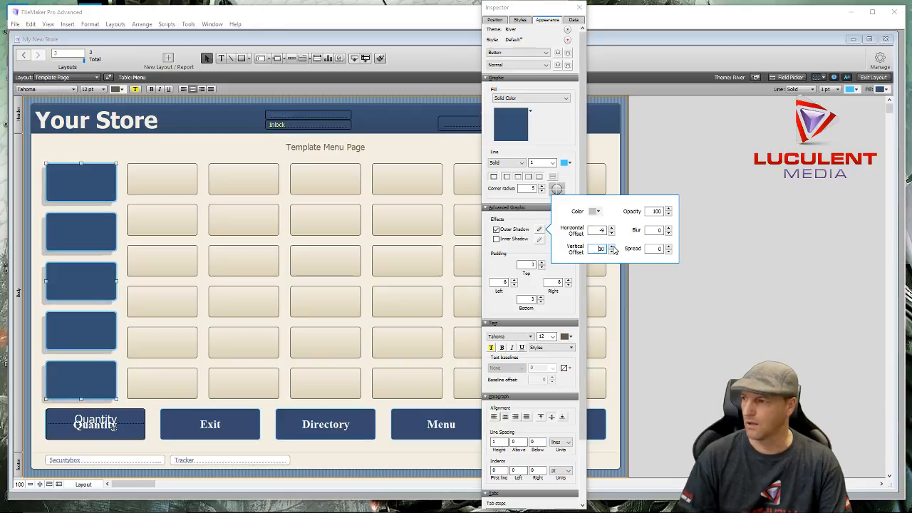
left_click(611, 248)
left_click(611, 247)
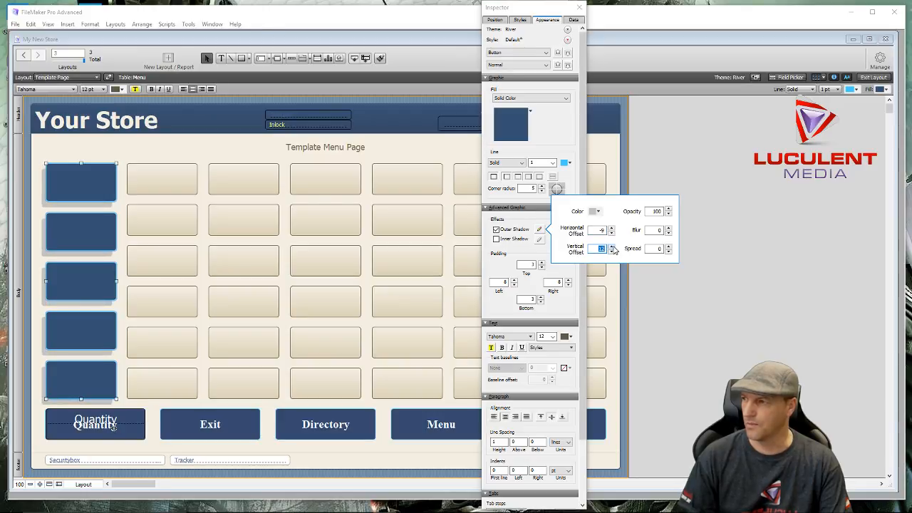
Set the shadow's blur to 8 and its spread to 2, then deselect the blue buttons
left_click(669, 228)
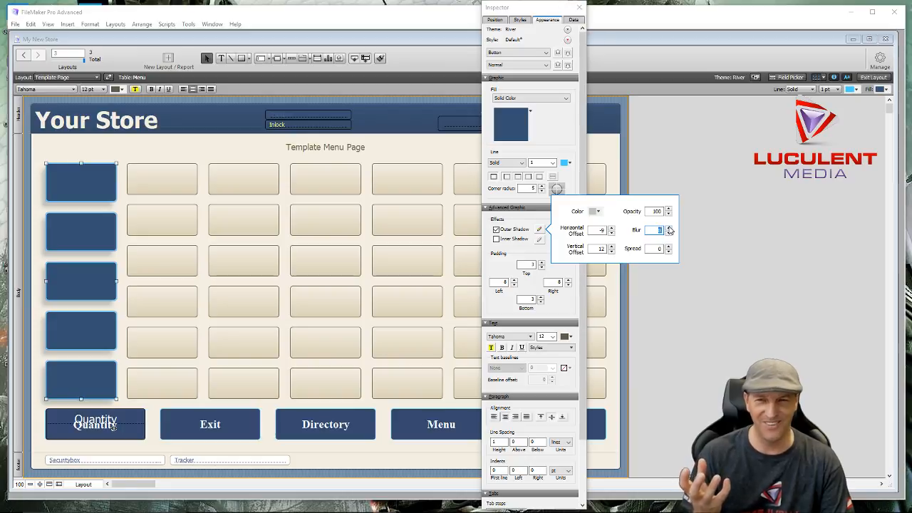
left_click(668, 251)
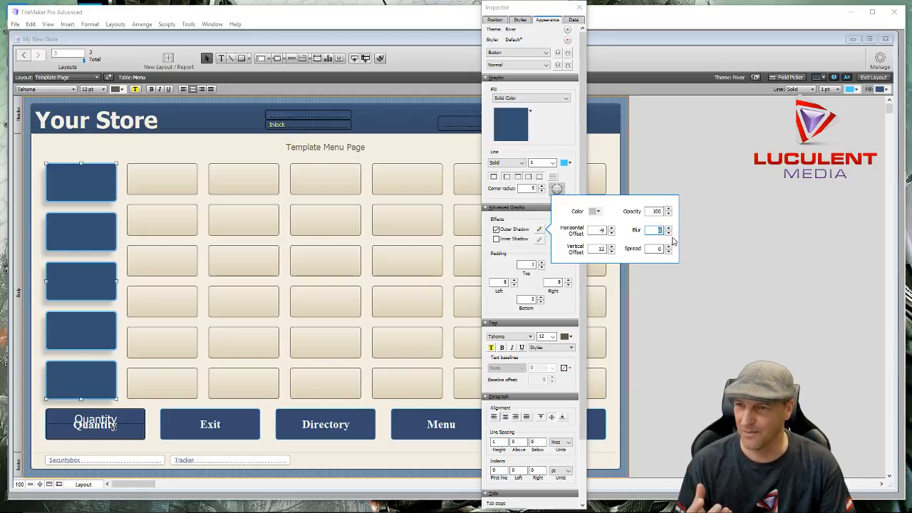
left_click(669, 247)
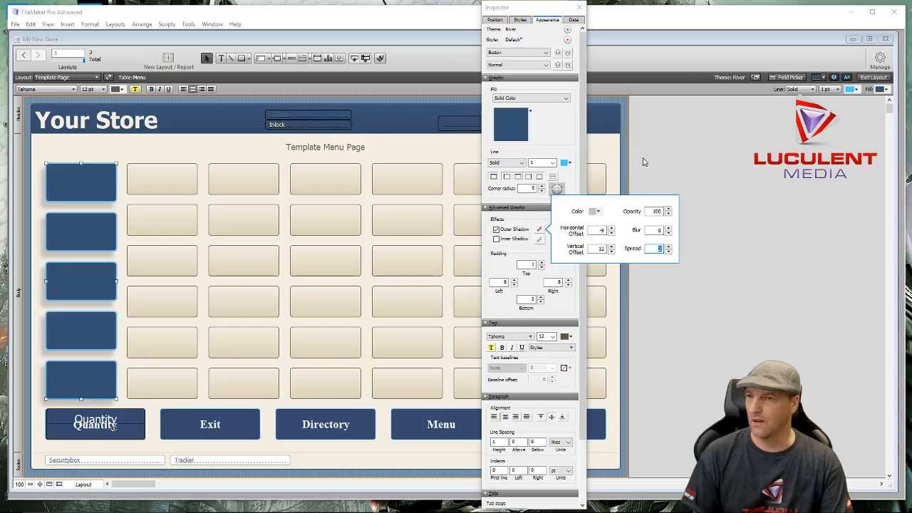
left_click(661, 161)
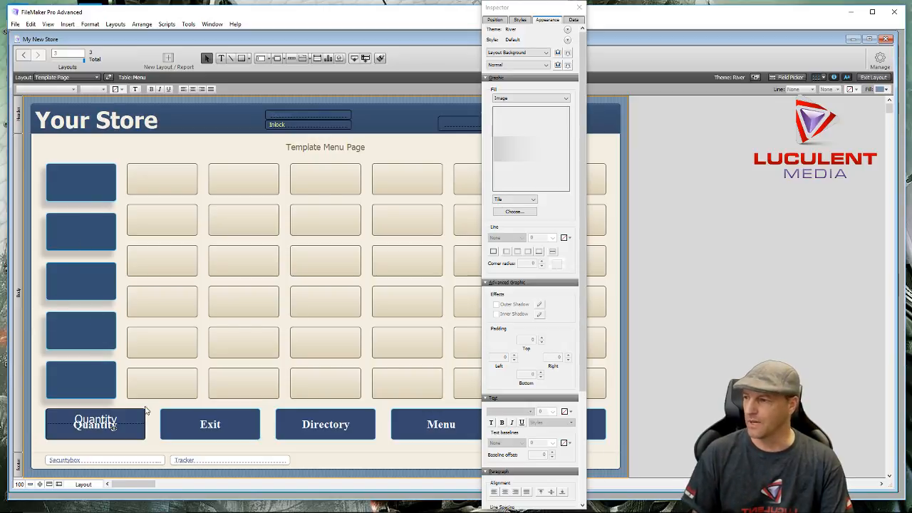
Move the Quantity field and its text label off the blue footer button to the space above the grid's second column
left_click_drag(536, 10, 704, 9)
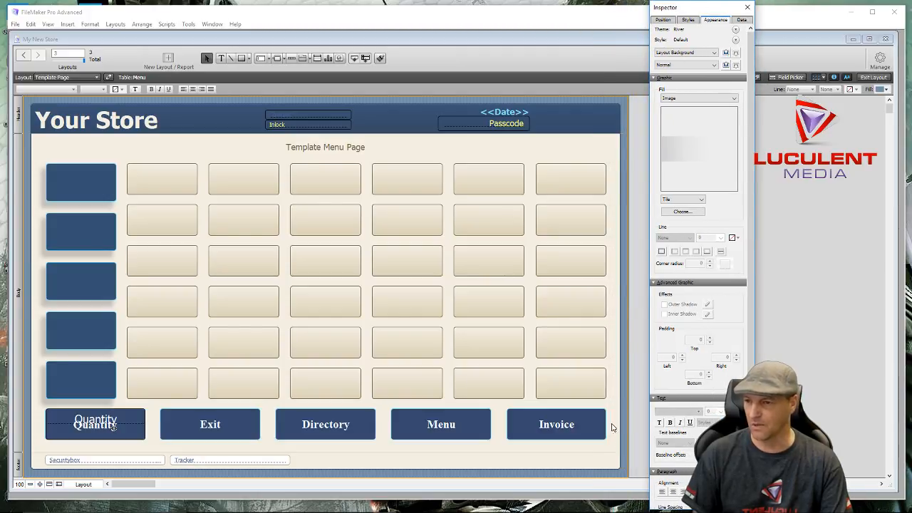
left_click(122, 424)
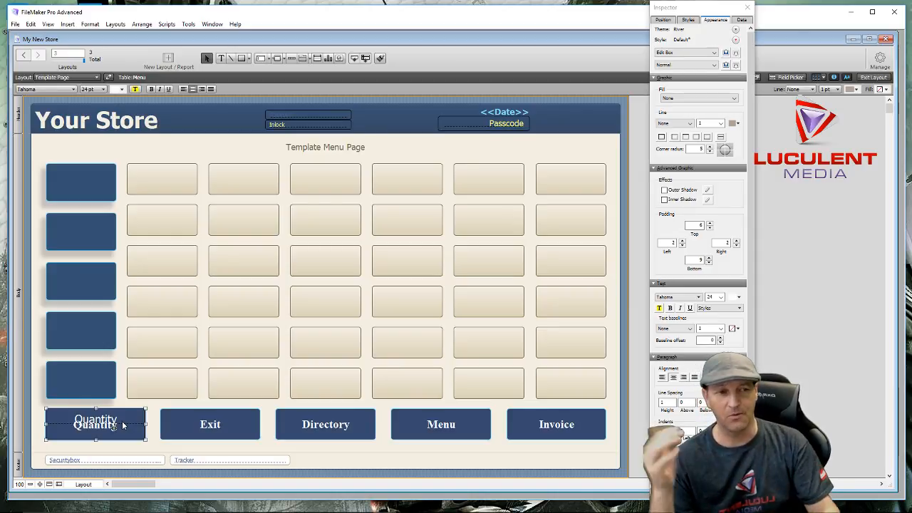
left_click(95, 424)
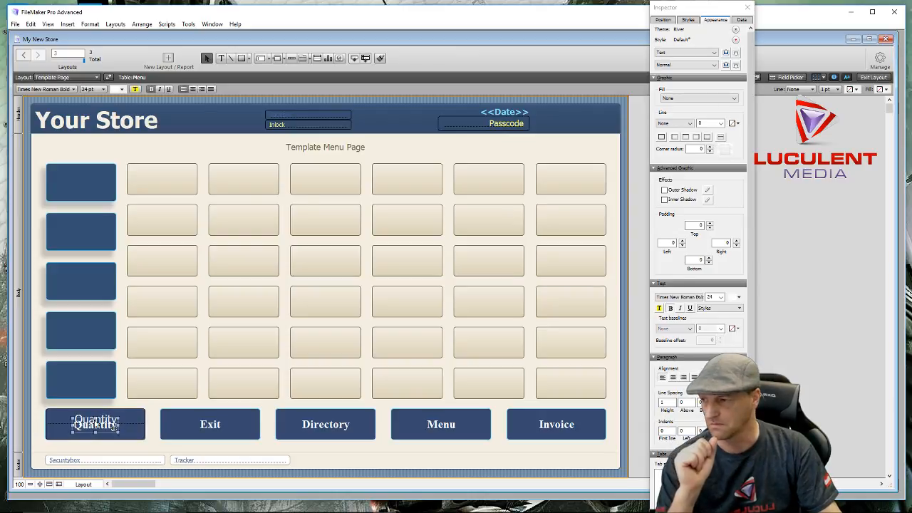
left_click(53, 420)
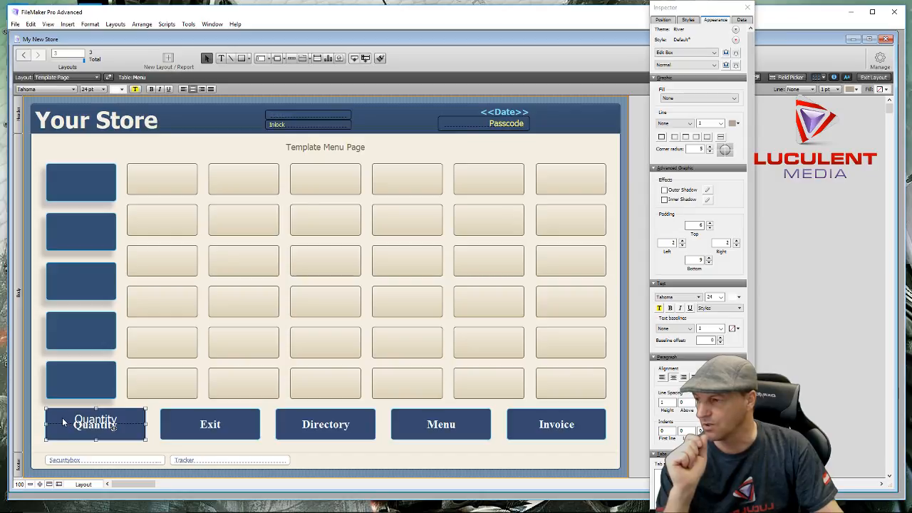
left_click_drag(62, 422, 130, 149)
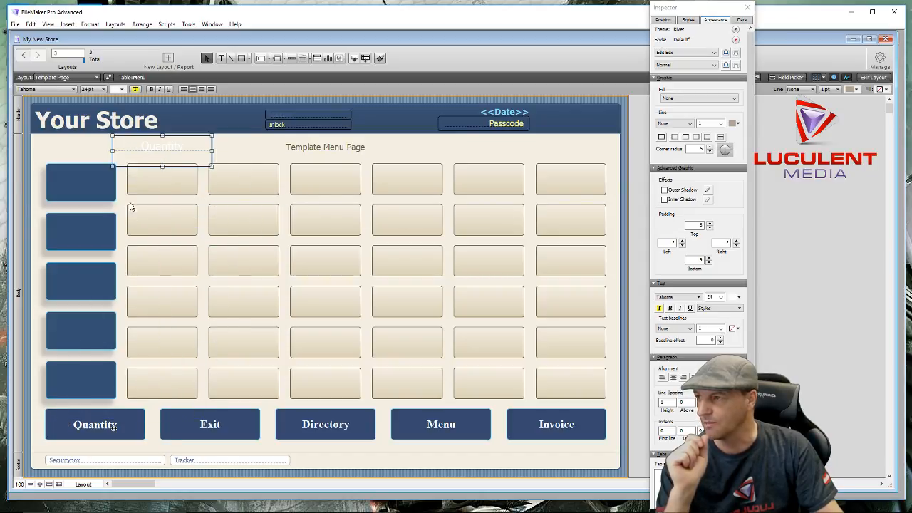
left_click_drag(95, 425, 163, 148)
left_click(247, 154)
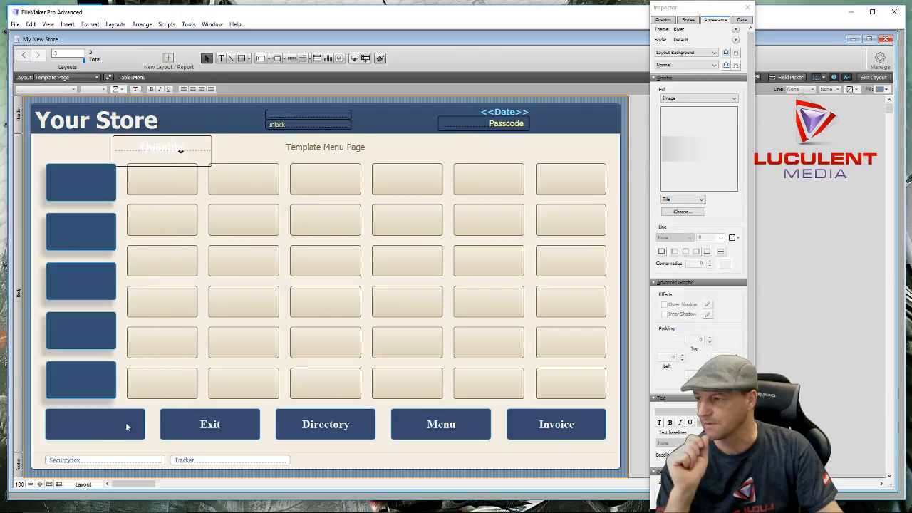
Add an outer shadow in a dark greyish-brown colour to all five blue footer buttons
left_click(91, 430)
left_click(90, 431)
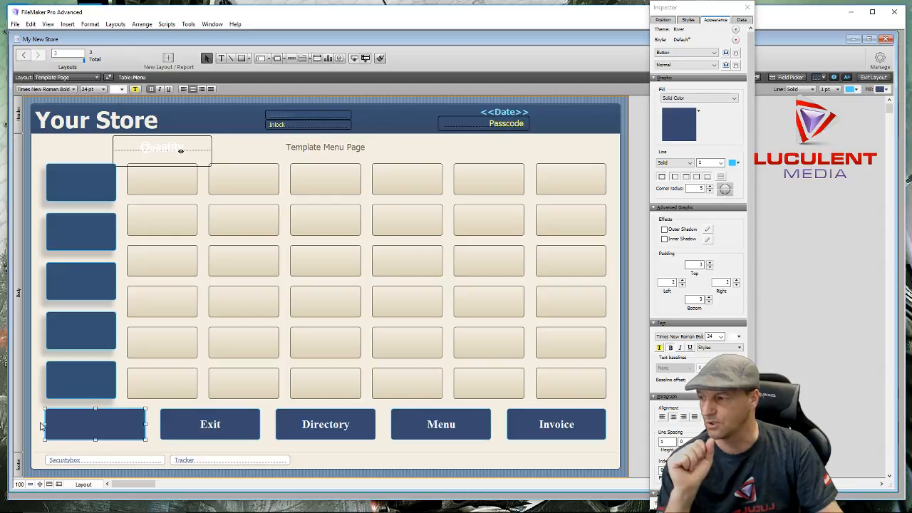
left_click_drag(36, 429, 613, 439)
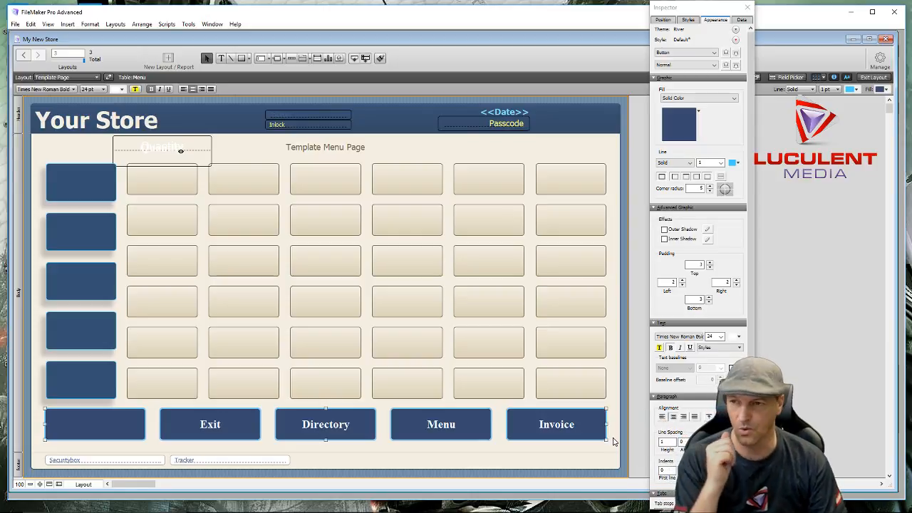
left_click(664, 230)
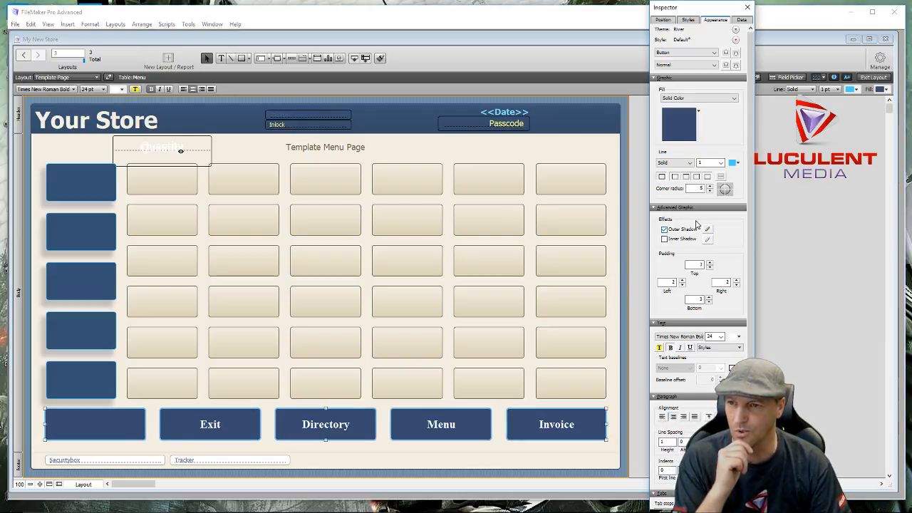
left_click(708, 229)
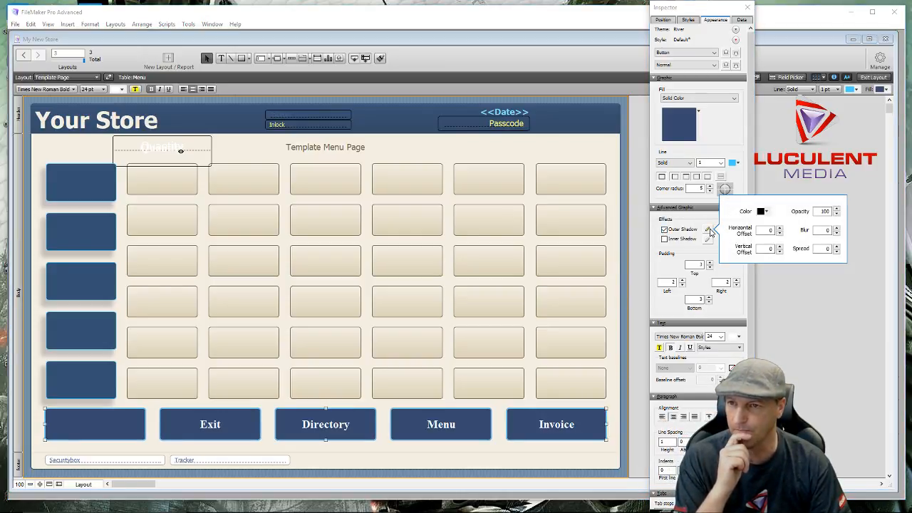
left_click(766, 212)
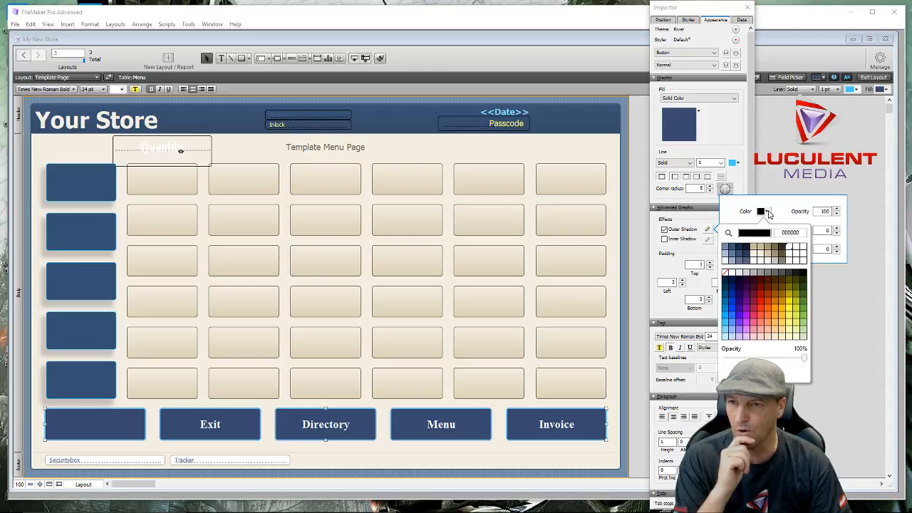
left_click(780, 263)
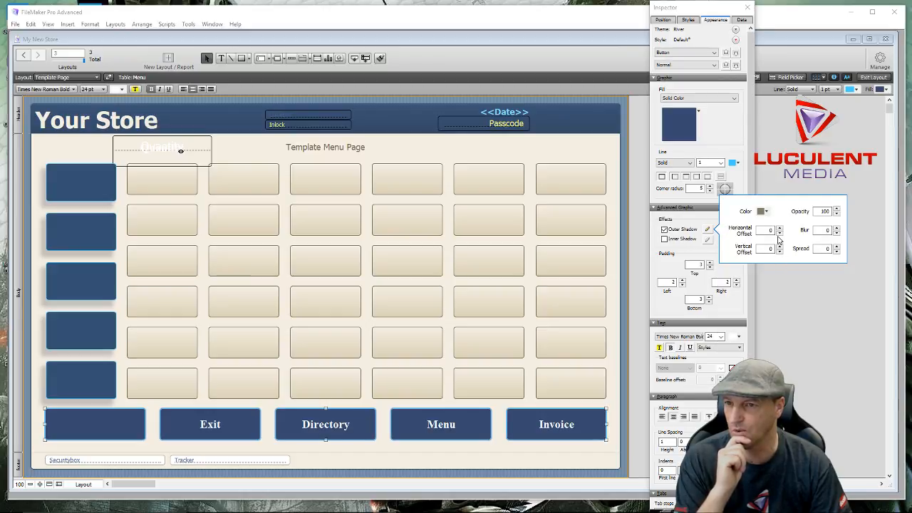
Set the outer shadow's horizontal offset to -11 for the five footer buttons
left_click(779, 233)
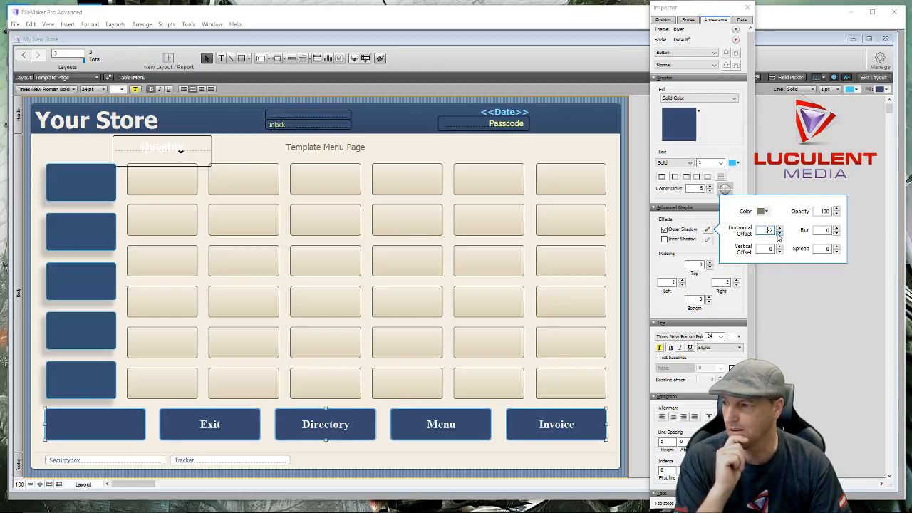
left_click(779, 234)
left_click(779, 234)
left_click(779, 234)
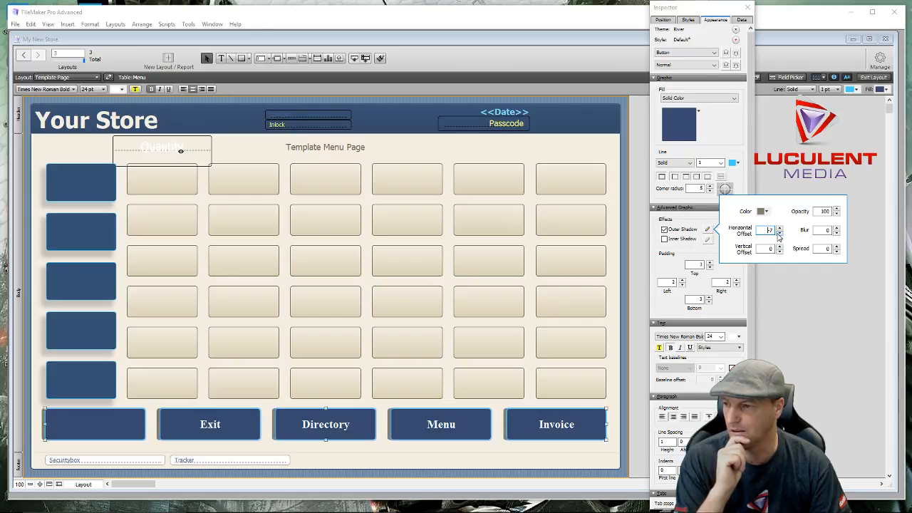
left_click(779, 233)
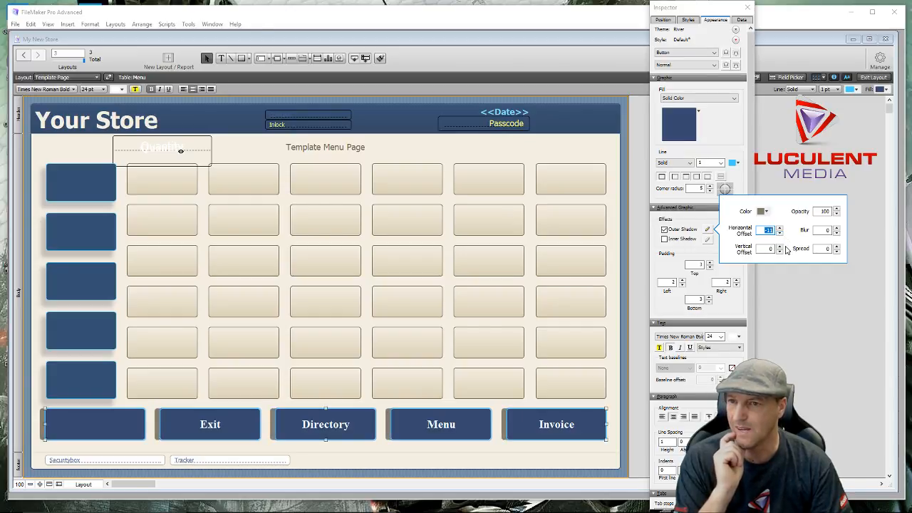
Set the footer buttons' shadow vertical offset to 12, keeping the horizontal offset at -11
left_click(781, 246)
left_click(780, 248)
left_click(780, 247)
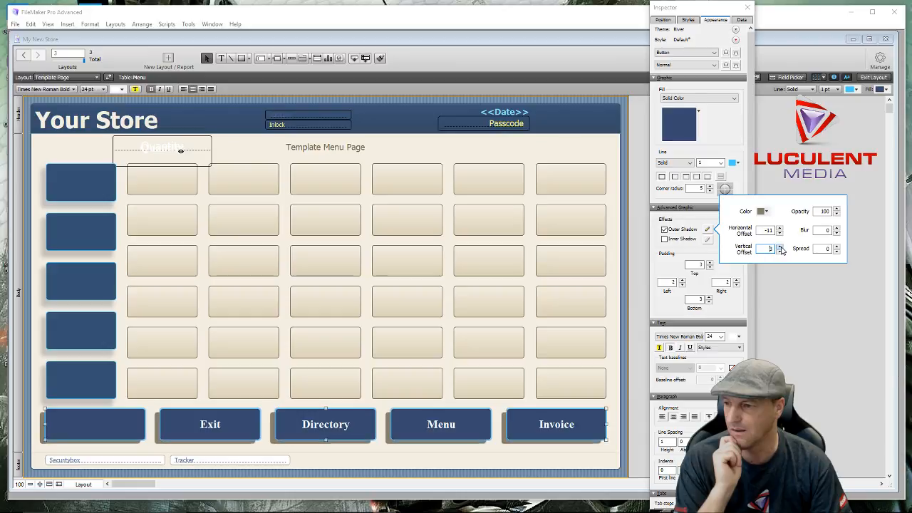
left_click(781, 248)
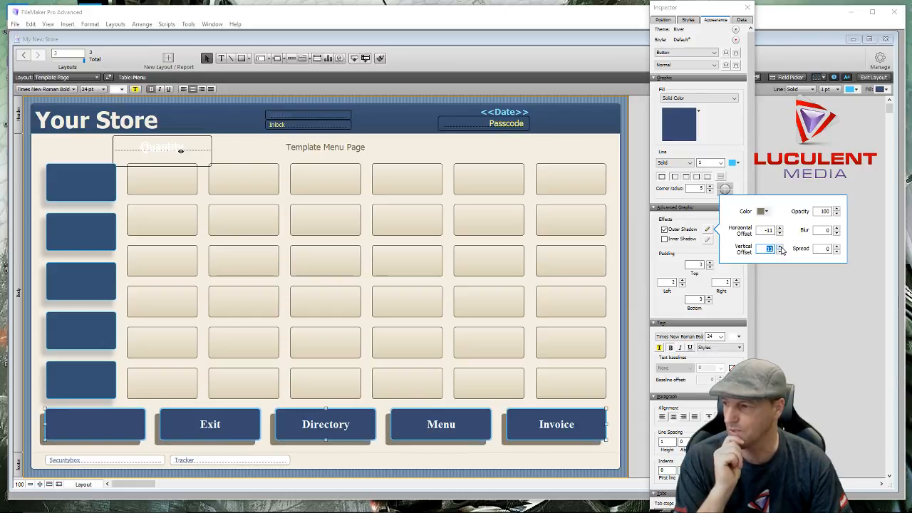
left_click(780, 246)
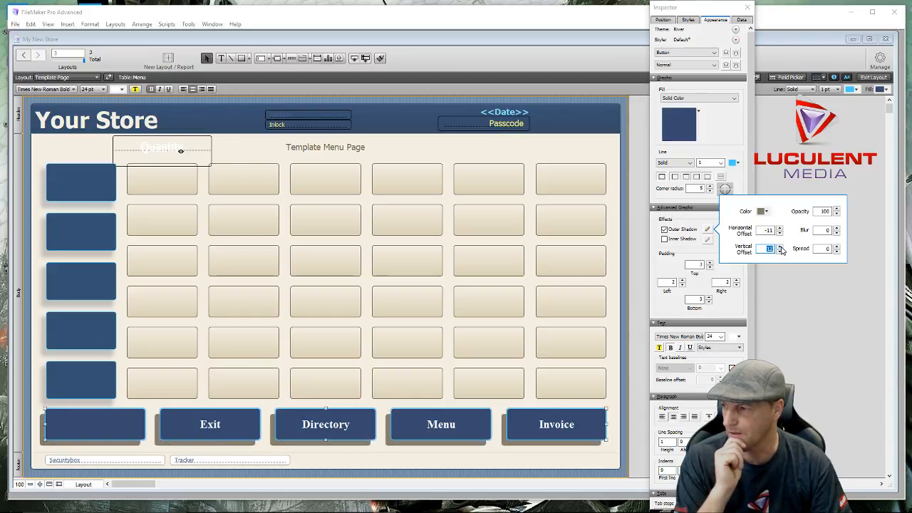
left_click(781, 233)
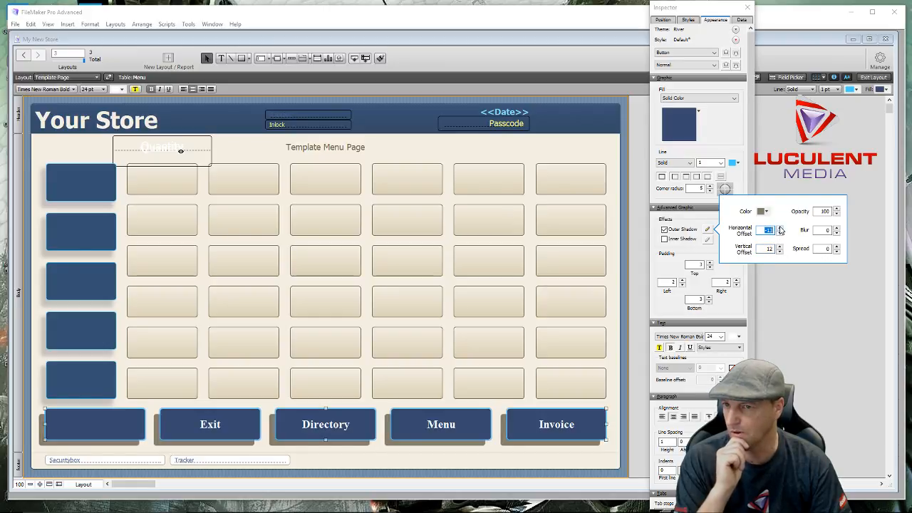
left_click(780, 229)
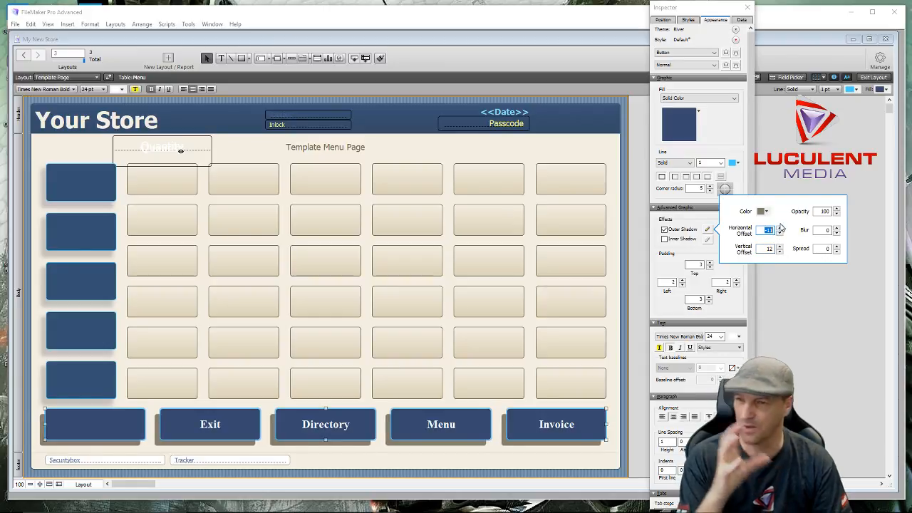
Set the footer buttons' shadow blur to 10 and increase its spread, then deselect them and close the Inspector
left_click(838, 229)
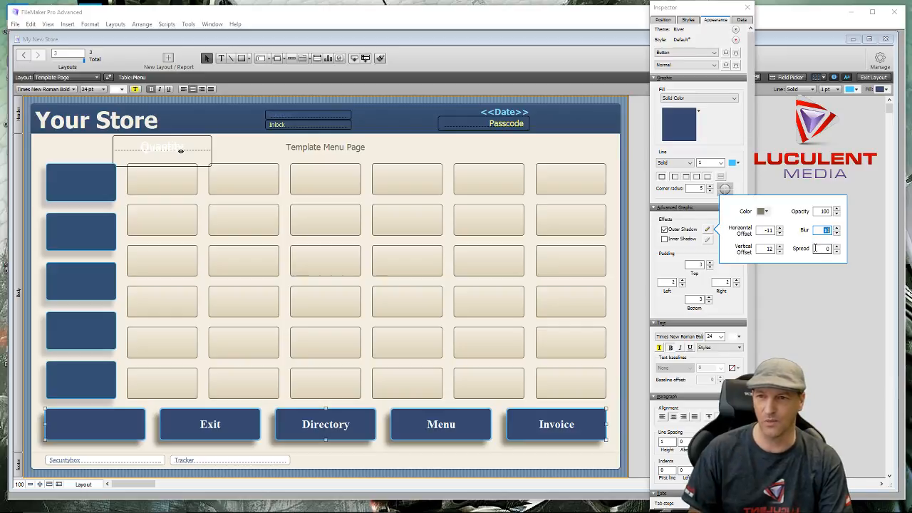
left_click(838, 249)
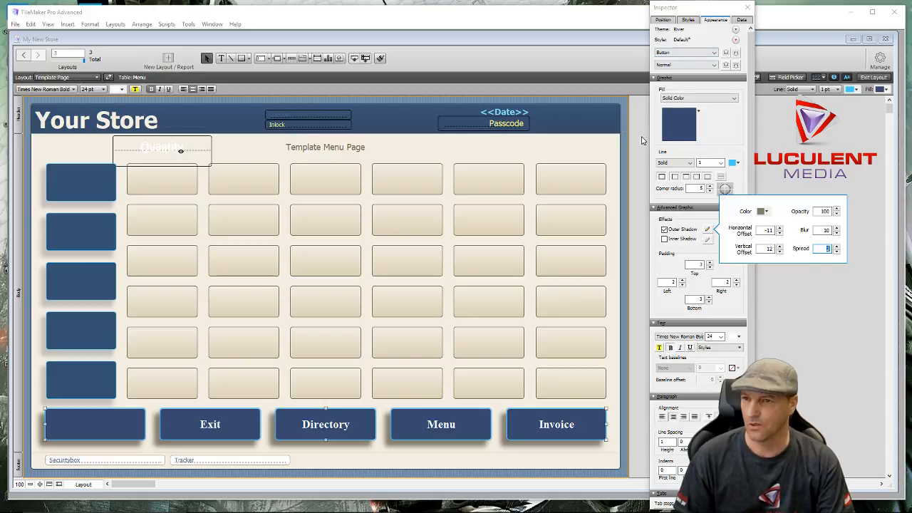
left_click(779, 146)
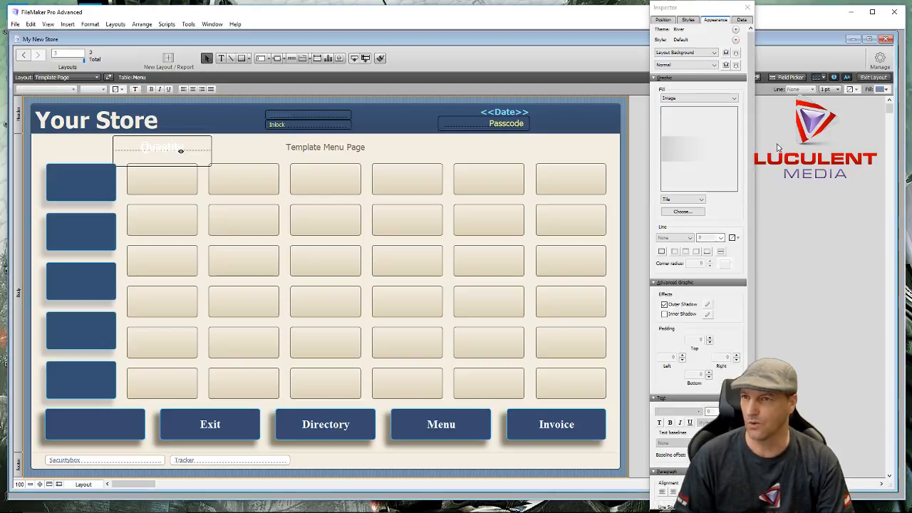
left_click(747, 7)
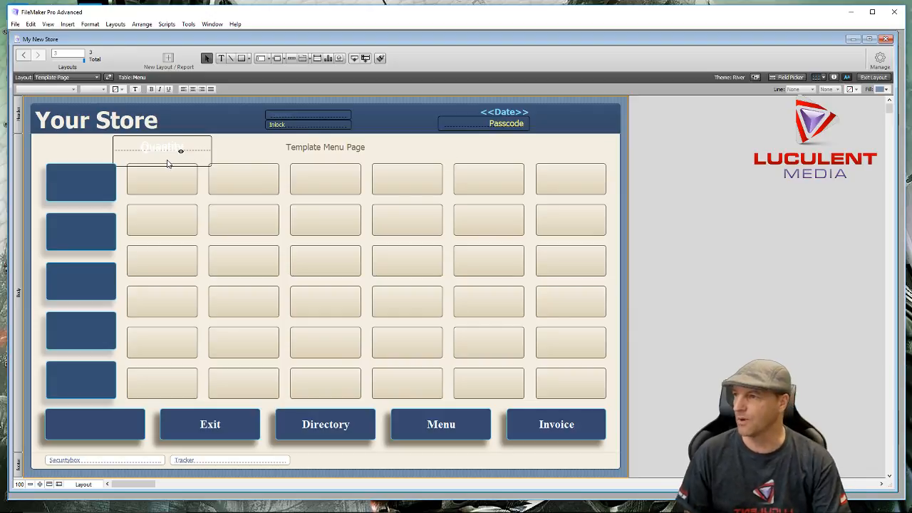
Move the Quantity field onto the blank blue footer button and delete the white text label left above the grid
left_click(198, 150)
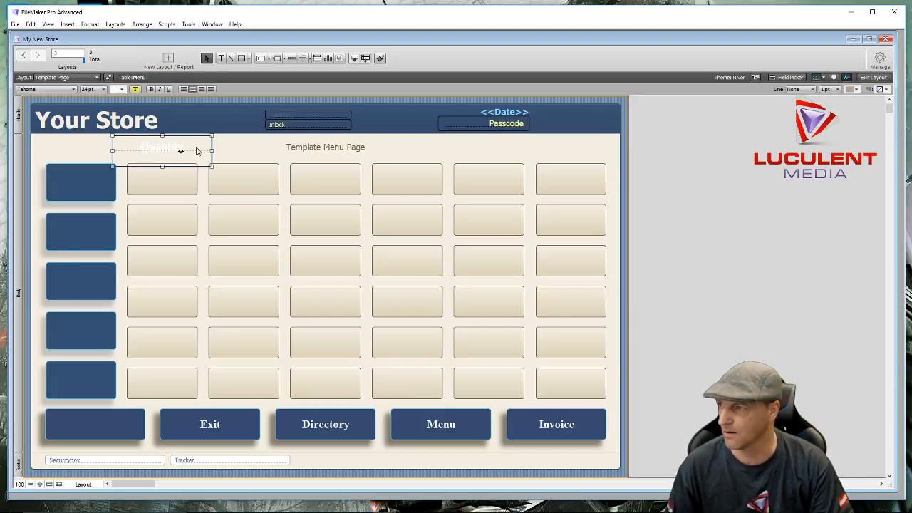
left_click_drag(197, 150, 131, 424)
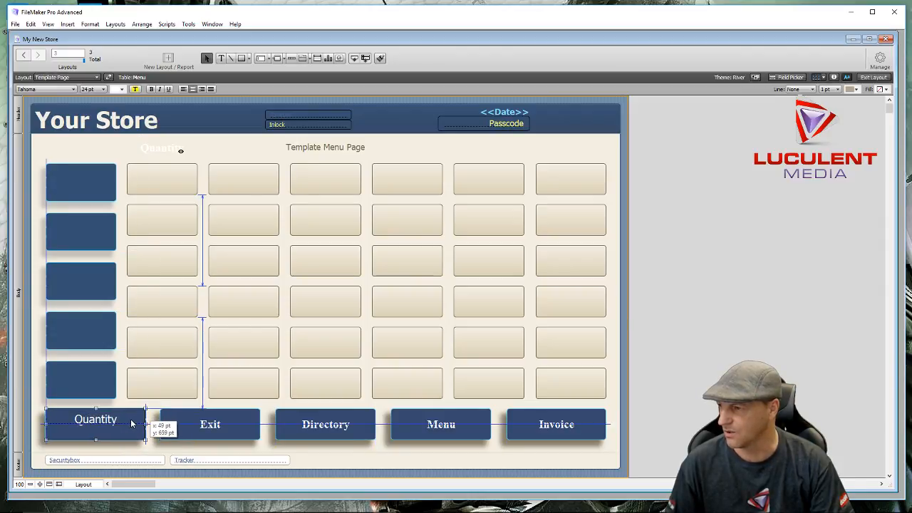
left_click_drag(131, 424, 132, 423)
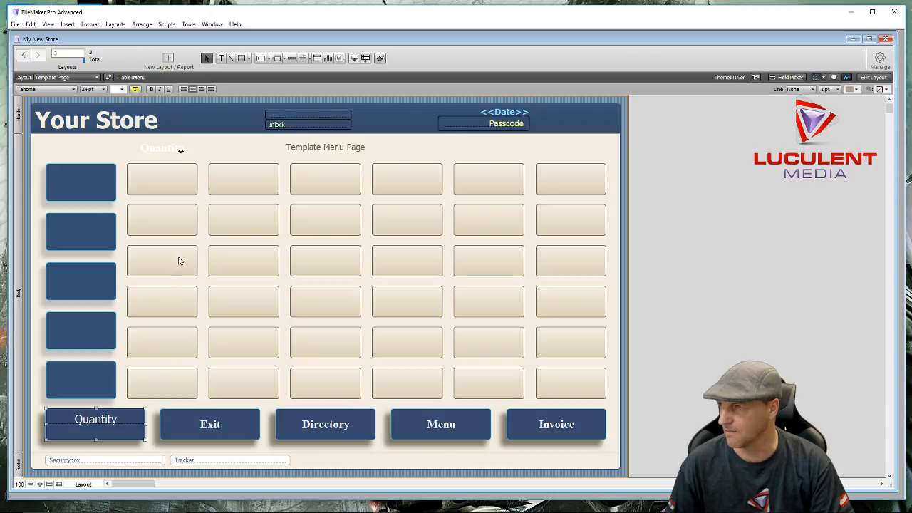
left_click_drag(168, 152, 189, 152)
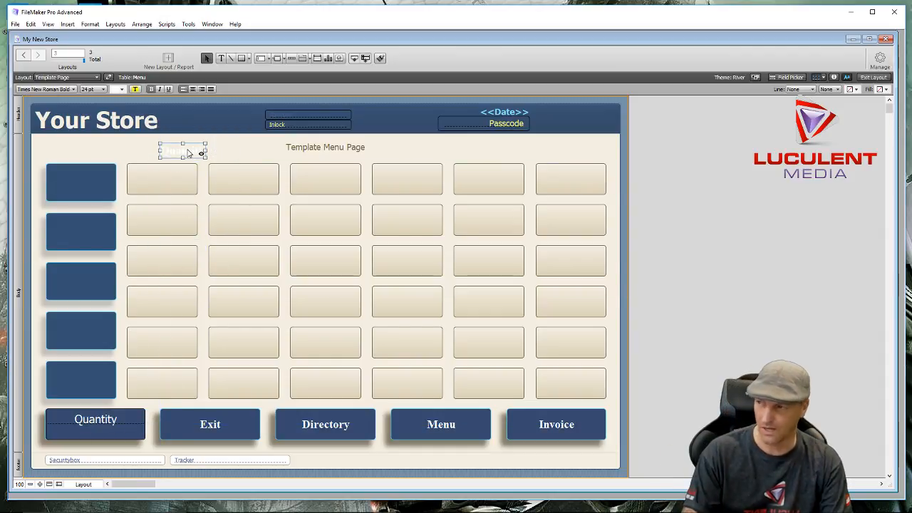
key("Delete")
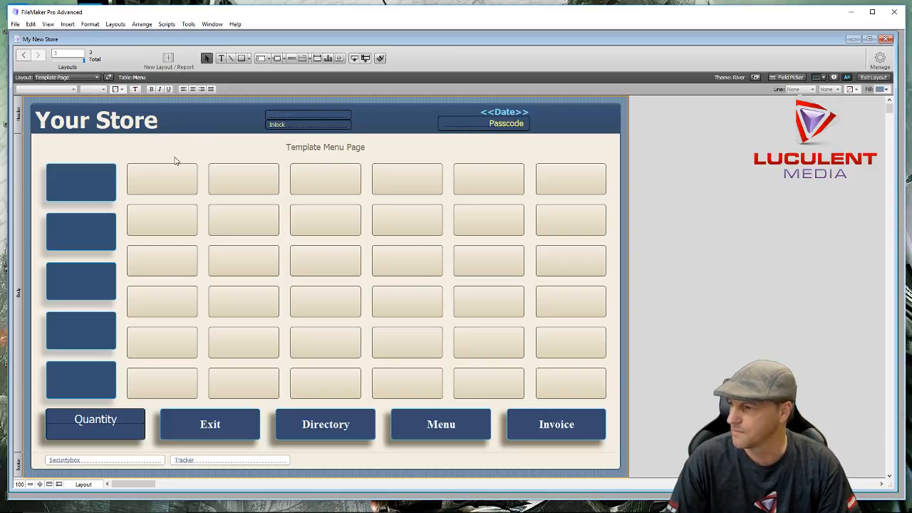
Check the page in Browse mode by trying the blank footer button, then return to Layout mode
left_click(873, 77)
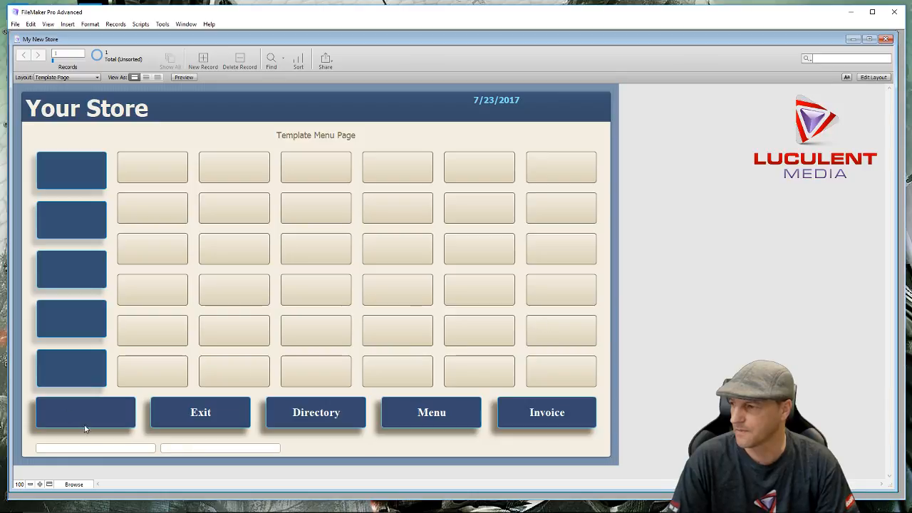
left_click(81, 411)
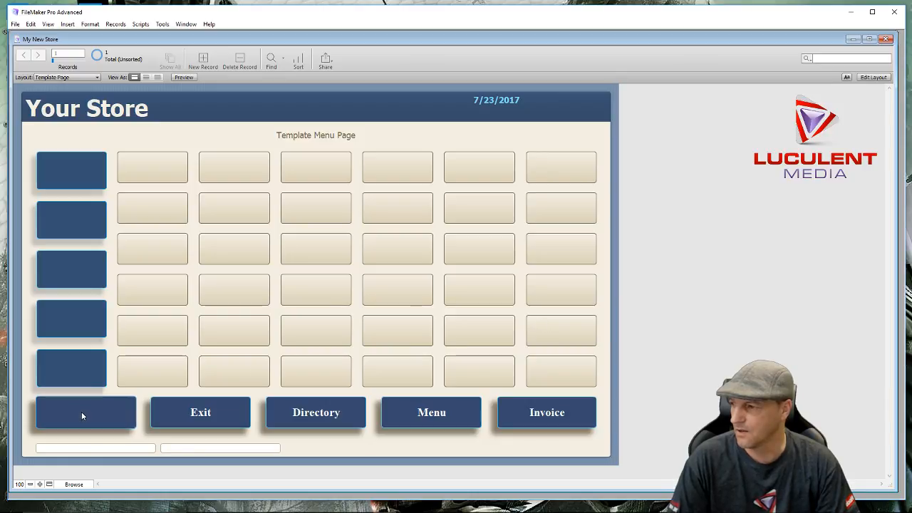
left_click(875, 77)
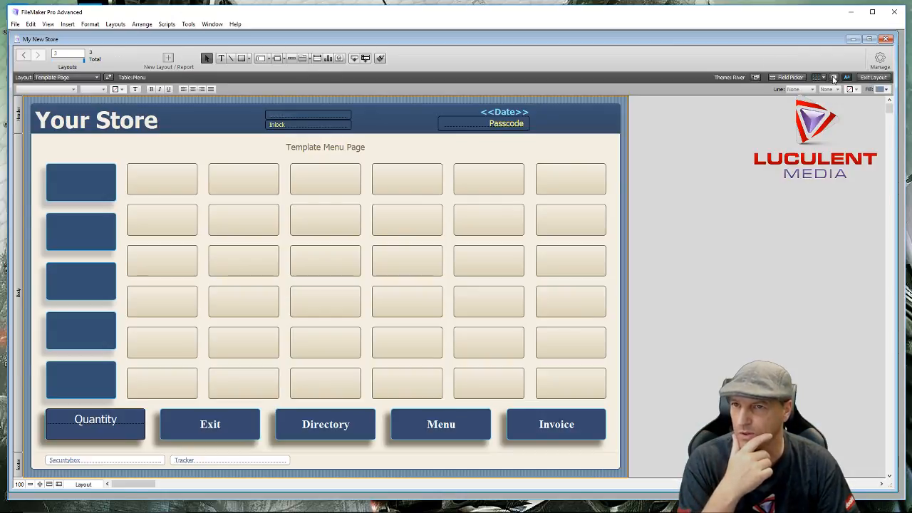
Reopen the Inspector and set the Quantity field's bottom padding to 3
left_click(834, 77)
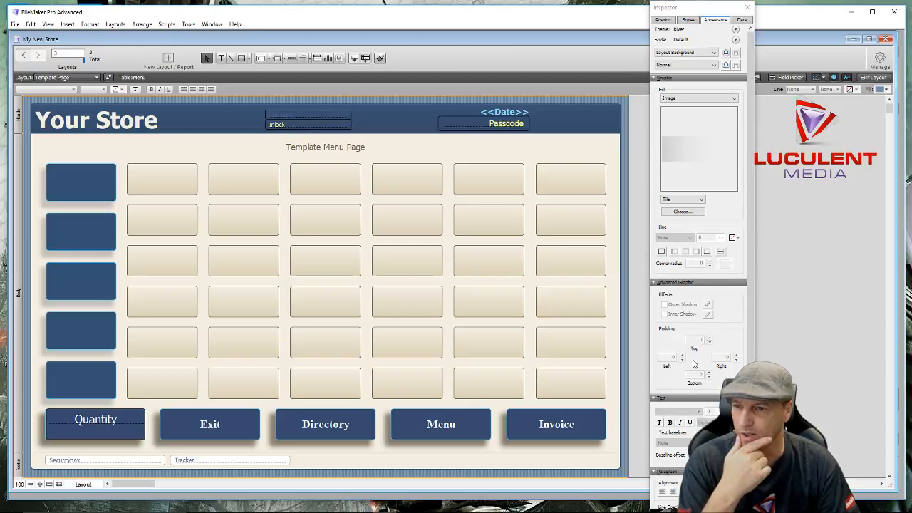
left_click(104, 428)
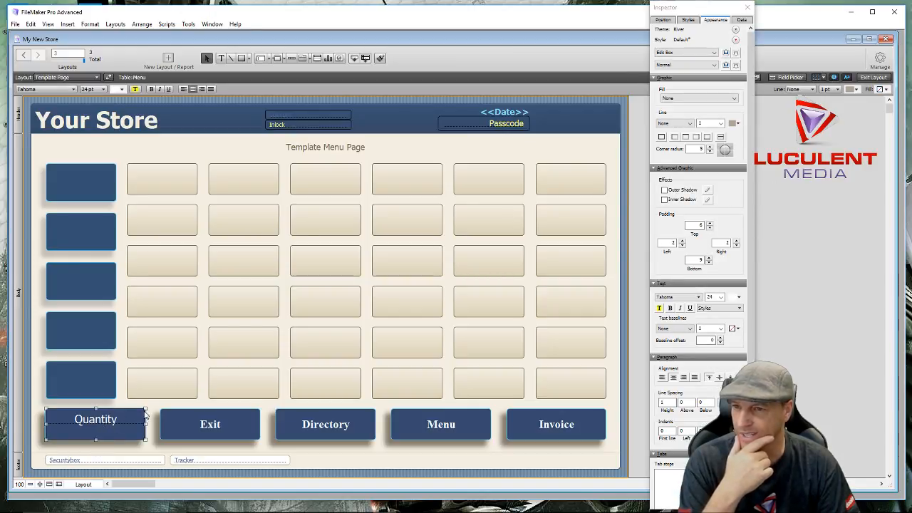
left_click(710, 264)
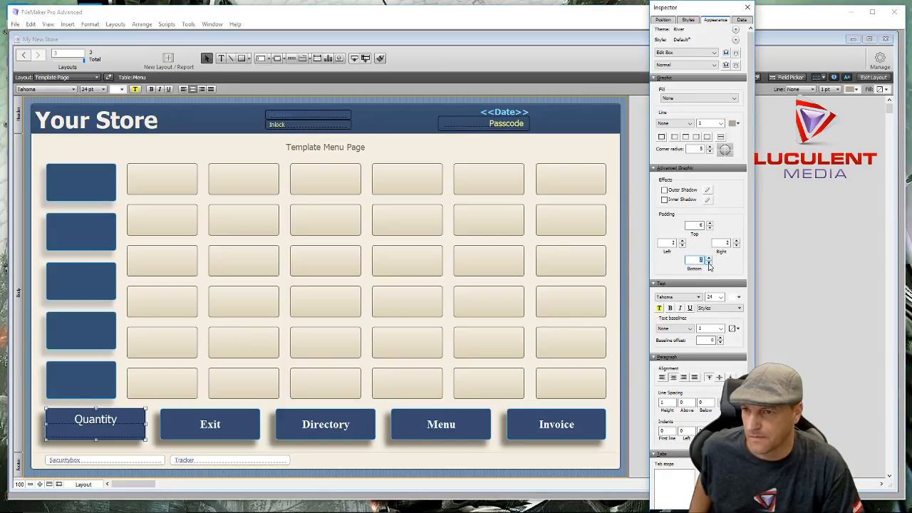
Set the Quantity field's top padding to 17 so its text lines up with the other footer buttons
left_click(711, 225)
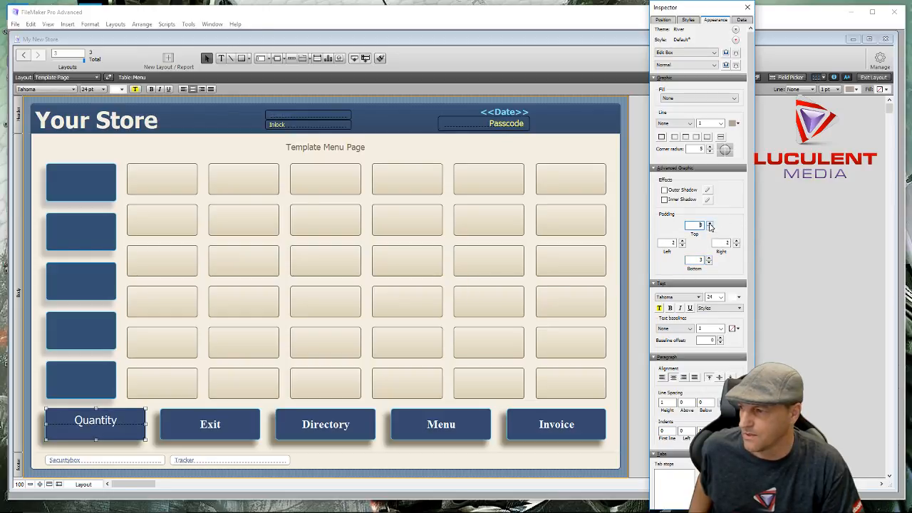
left_click(711, 225)
left_click(710, 224)
left_click(710, 224)
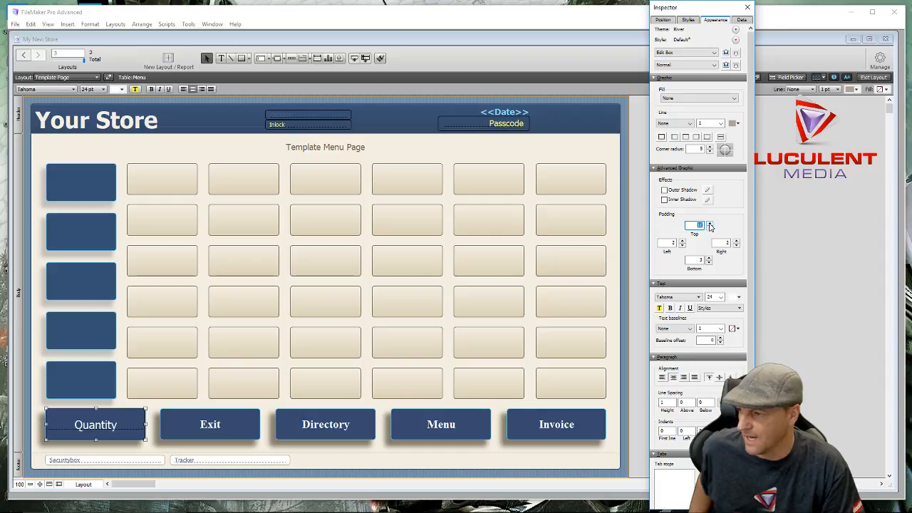
left_click(710, 225)
left_click(710, 224)
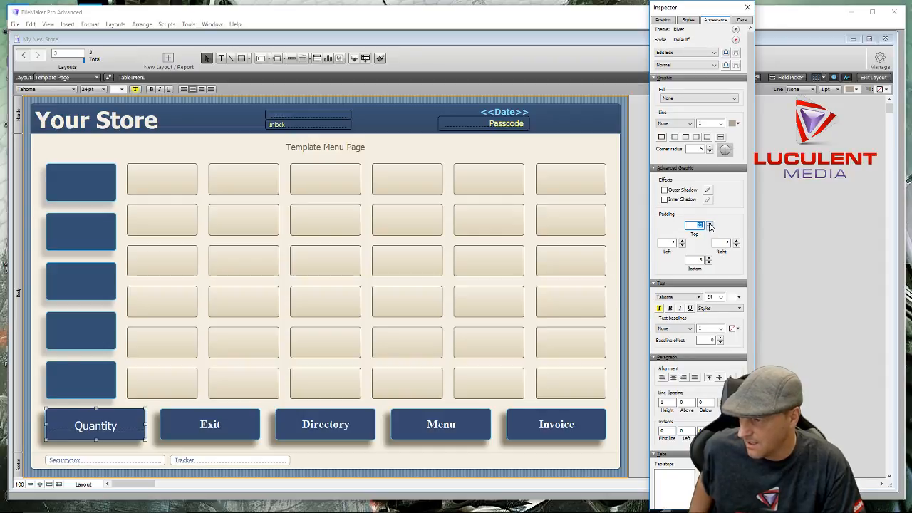
left_click(710, 229)
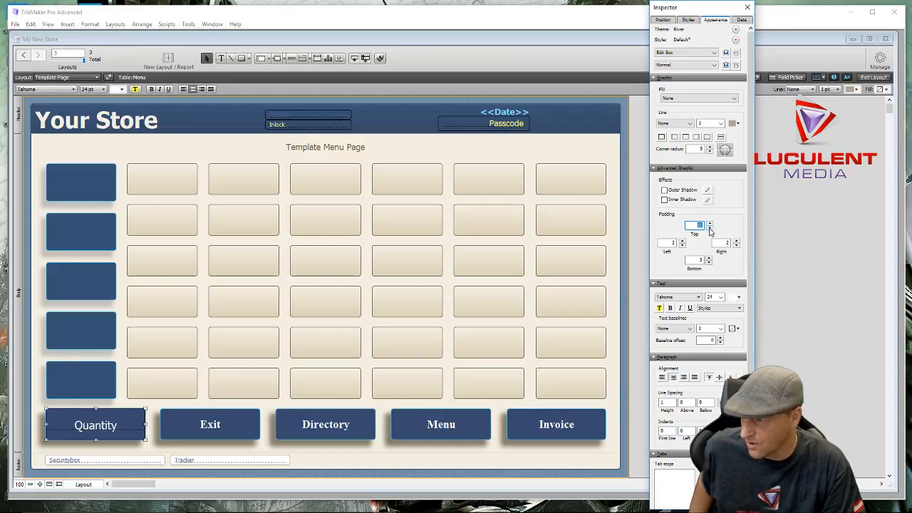
left_click(710, 229)
left_click(710, 229)
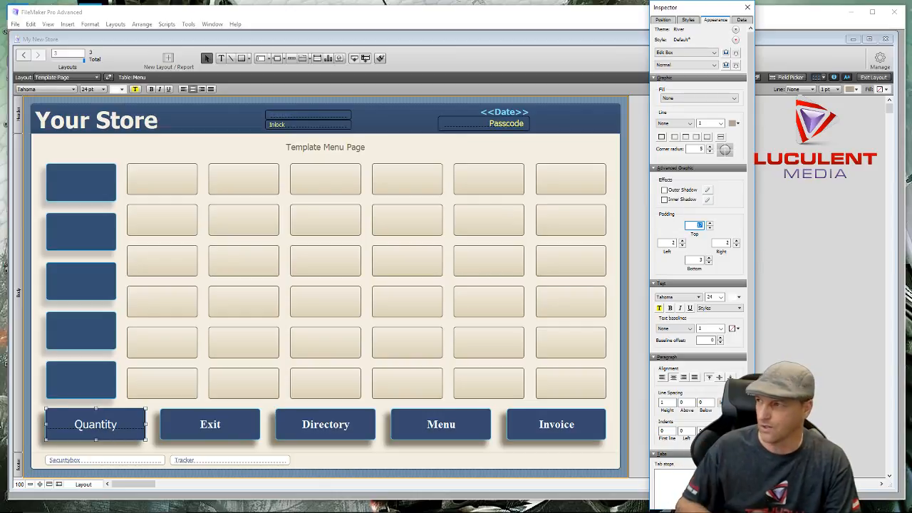
Change the Quantity field's font to bold Times New Roman and close the Inspector
left_click(76, 89)
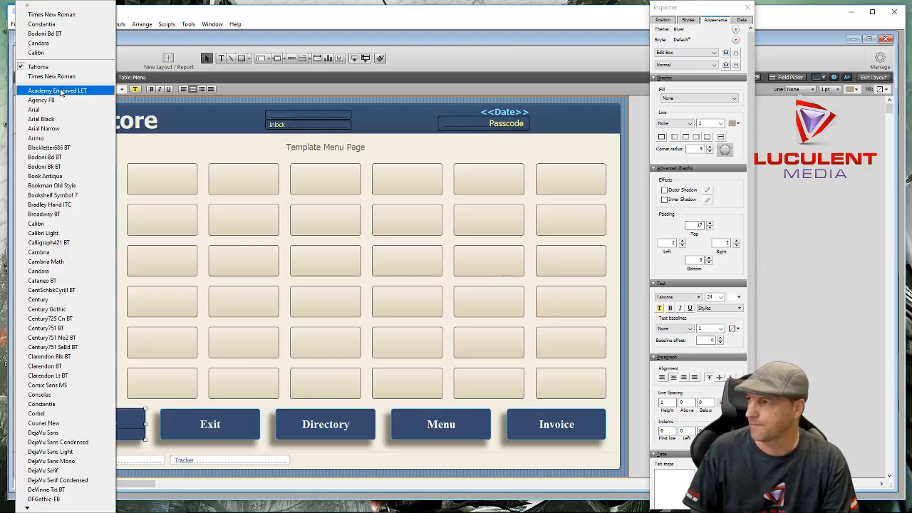
left_click(54, 78)
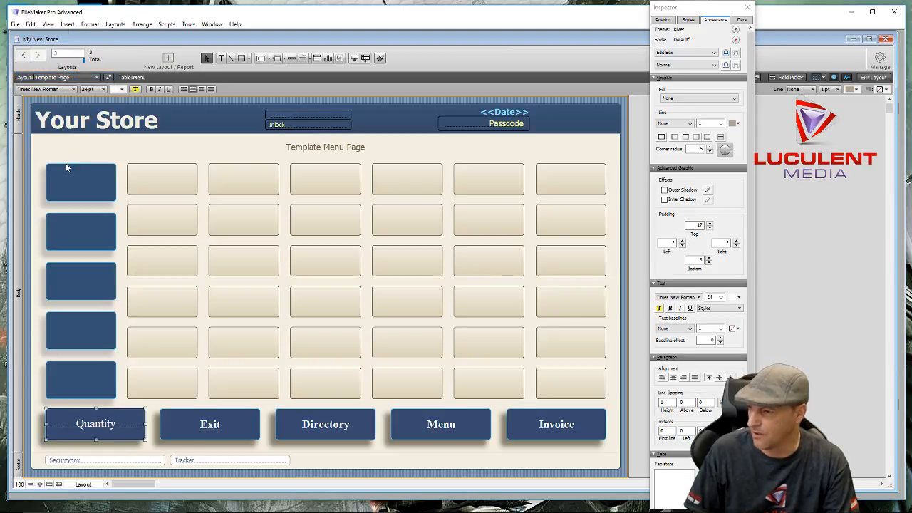
left_click(151, 90)
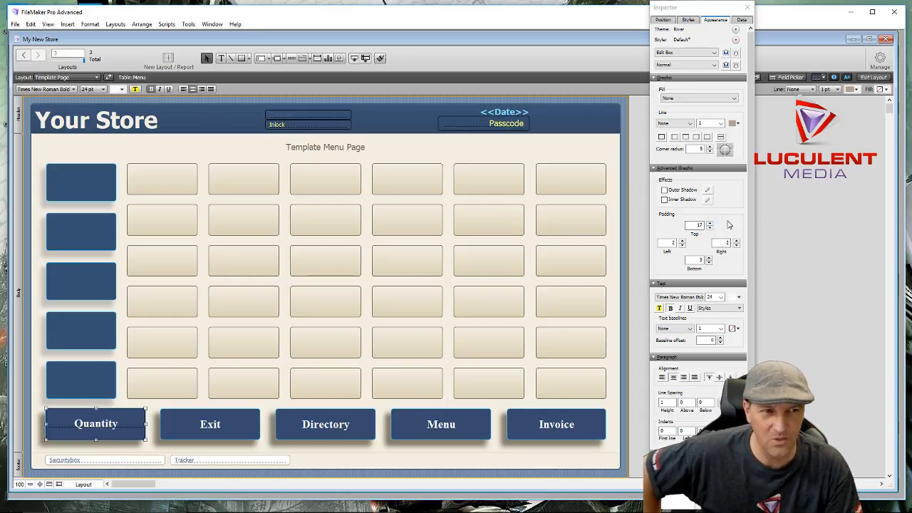
left_click(749, 7)
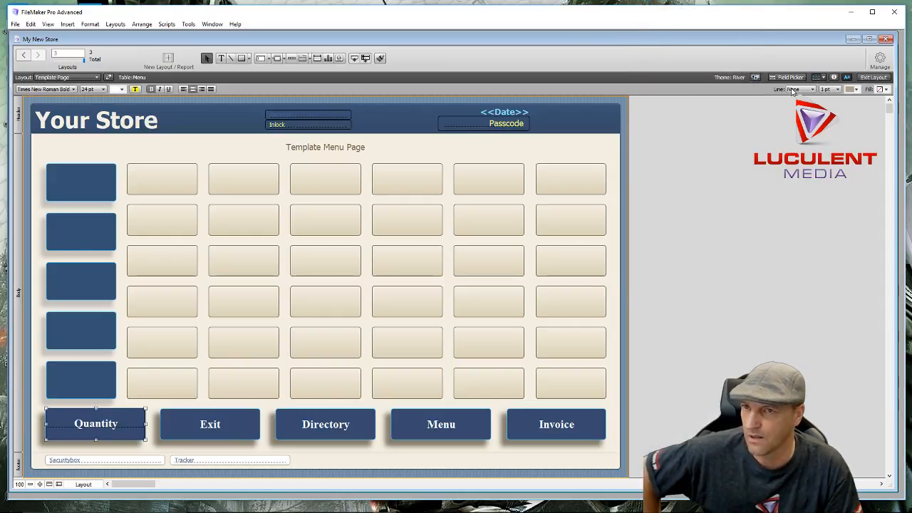
Test the blue popover buttons beside the grid in Browse mode, and return to Layout mode
left_click(873, 77)
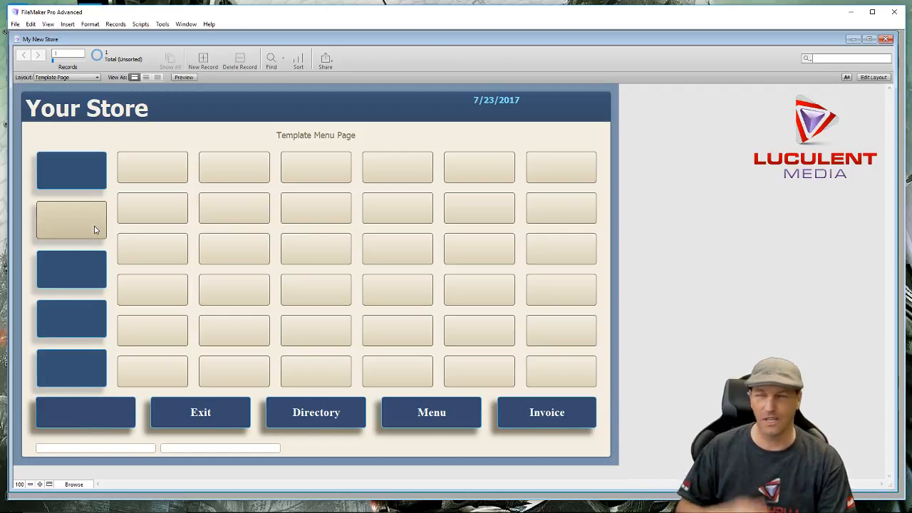
left_click(81, 172)
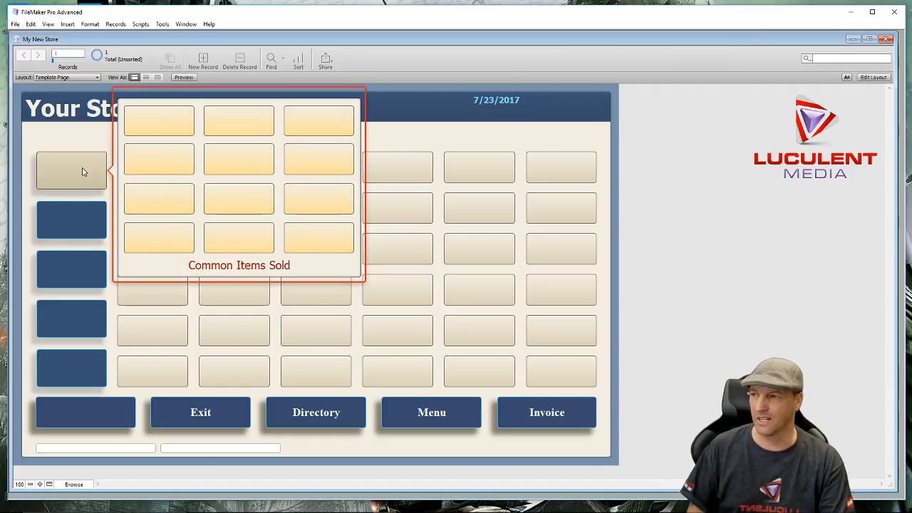
left_click(88, 232)
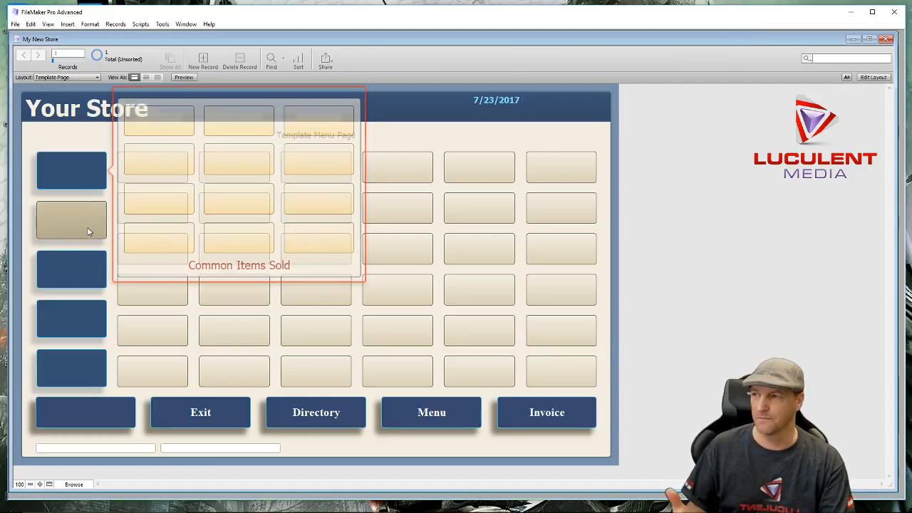
left_click(76, 271)
left_click(72, 323)
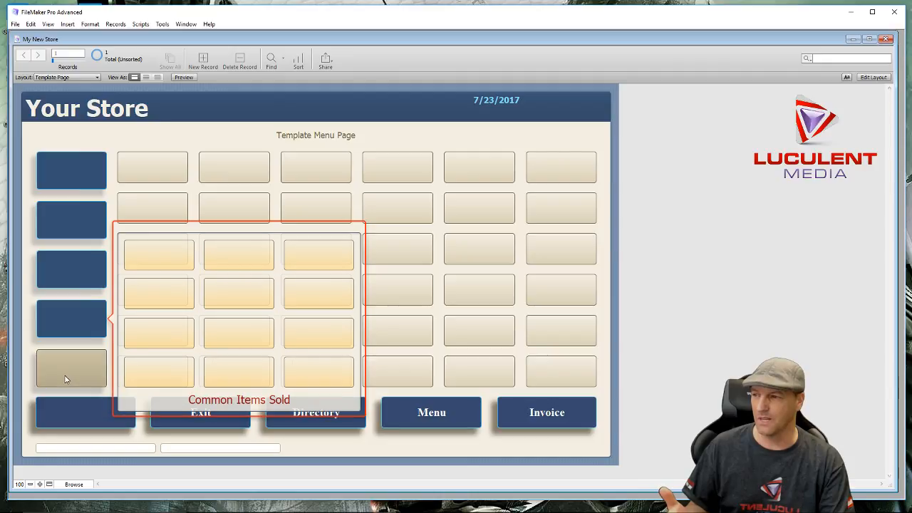
left_click(67, 367)
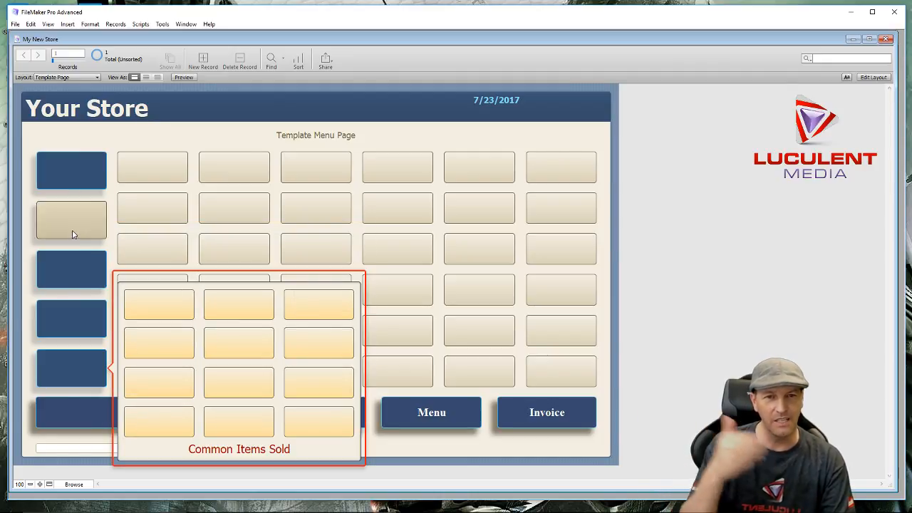
left_click(63, 138)
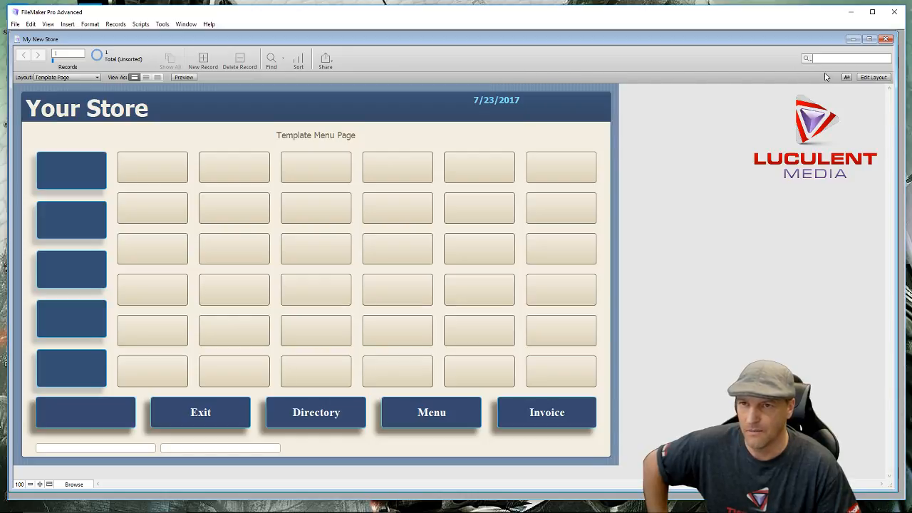
left_click(873, 79)
Review the file's layouts in Manage Layouts, close it, and check the page once more in Browse mode
left_click(880, 59)
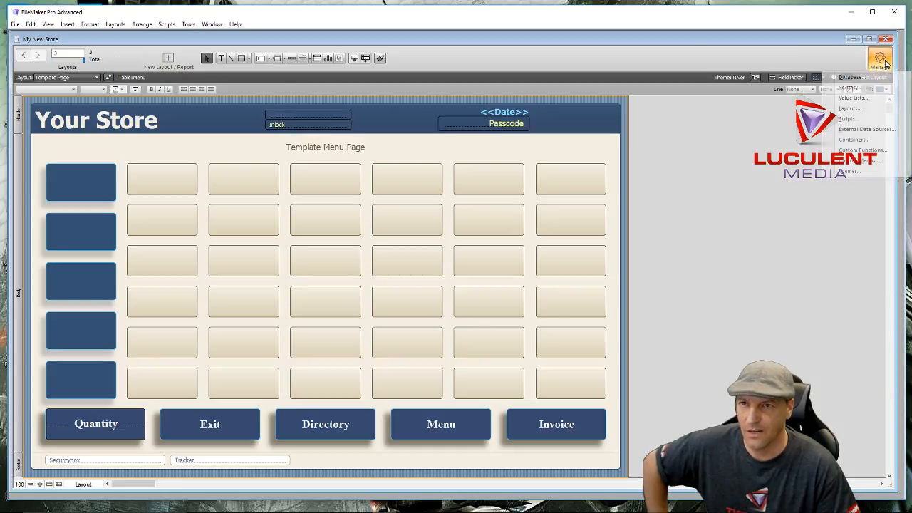
left_click(859, 108)
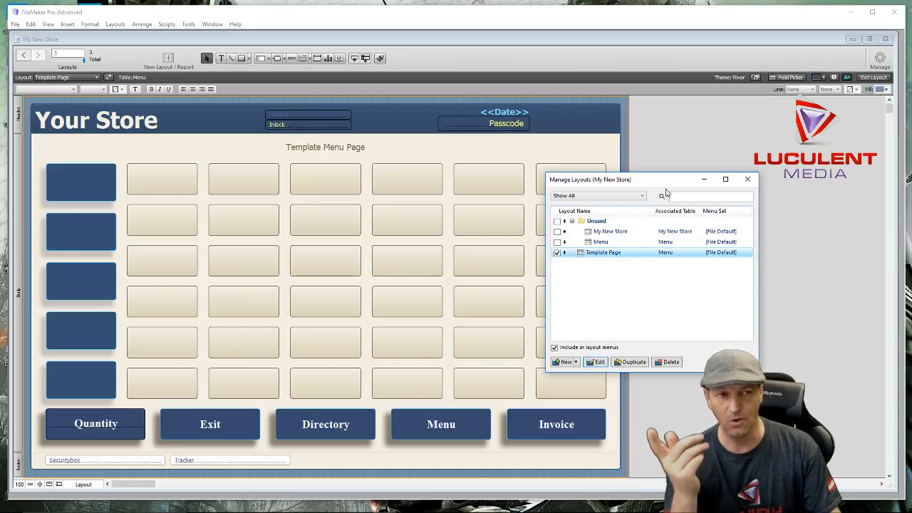
left_click(748, 180)
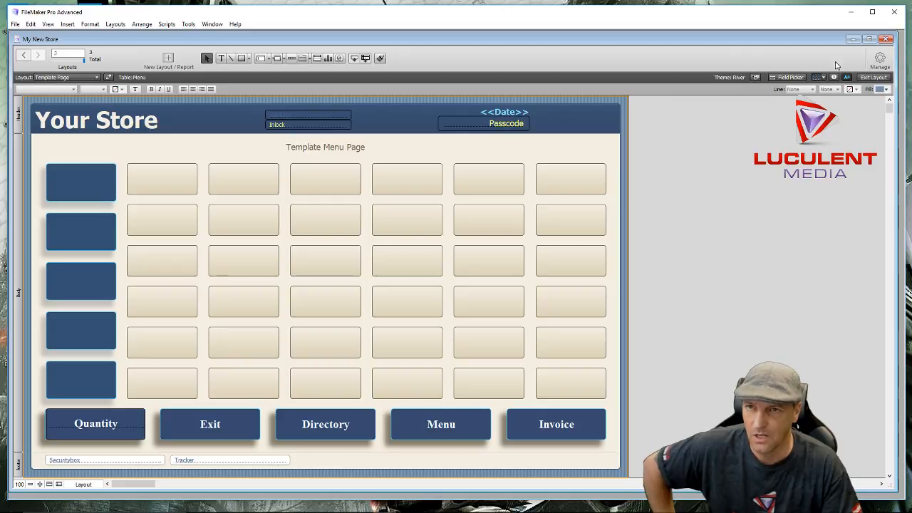
left_click(875, 77)
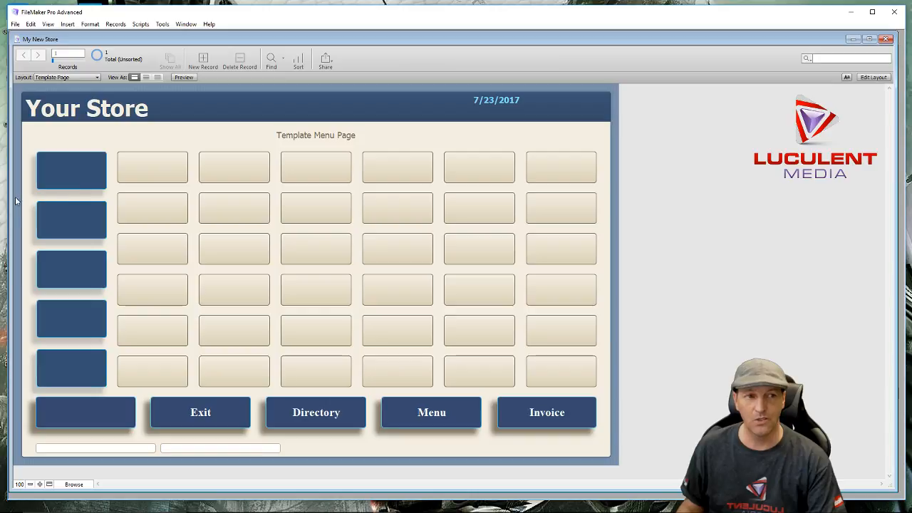
left_click(873, 78)
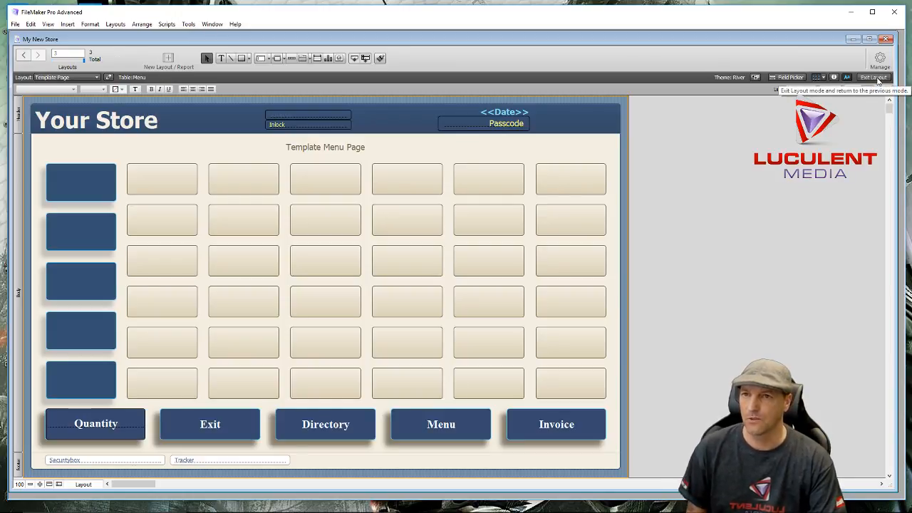
Duplicate the Template Page layout in Manage Layouts and rename the copy Launch Page
left_click(880, 59)
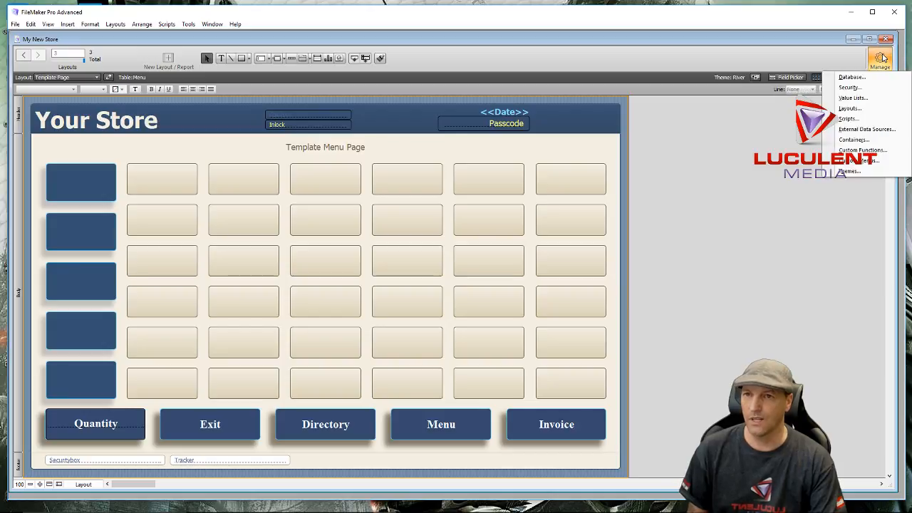
left_click(850, 108)
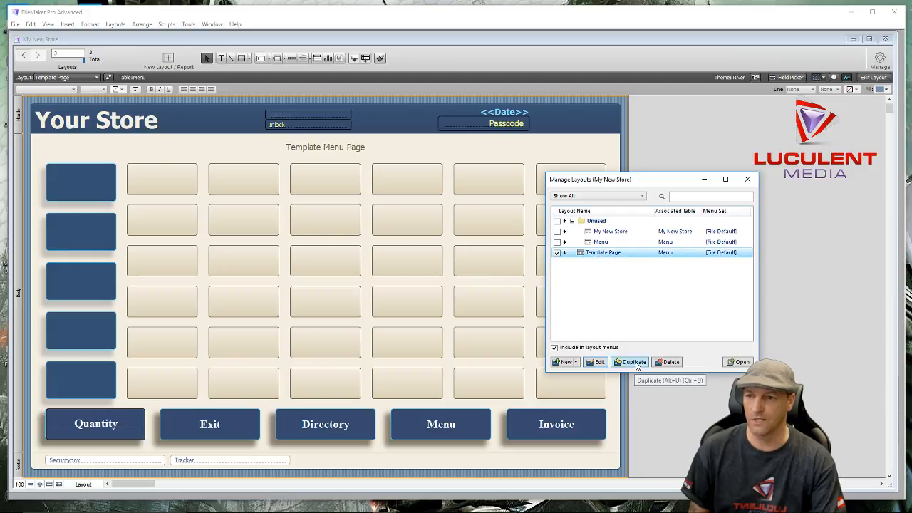
left_click(637, 363)
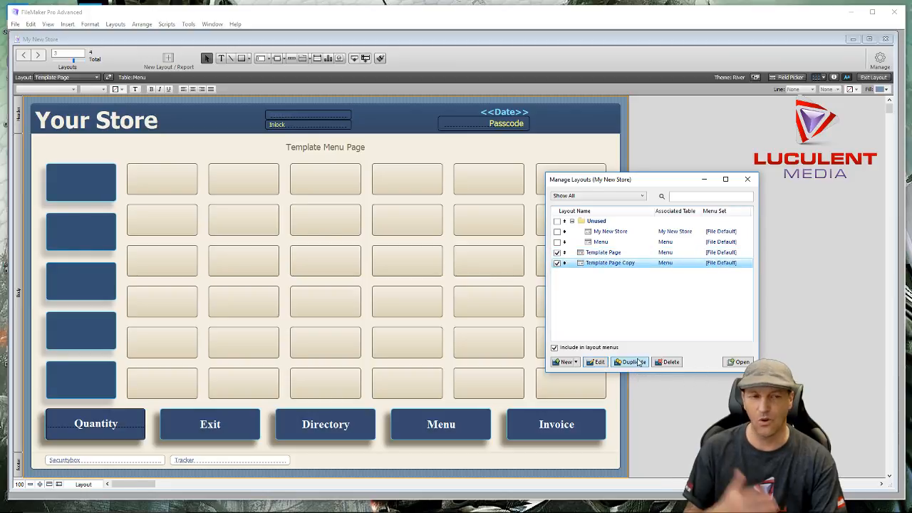
left_click(598, 362)
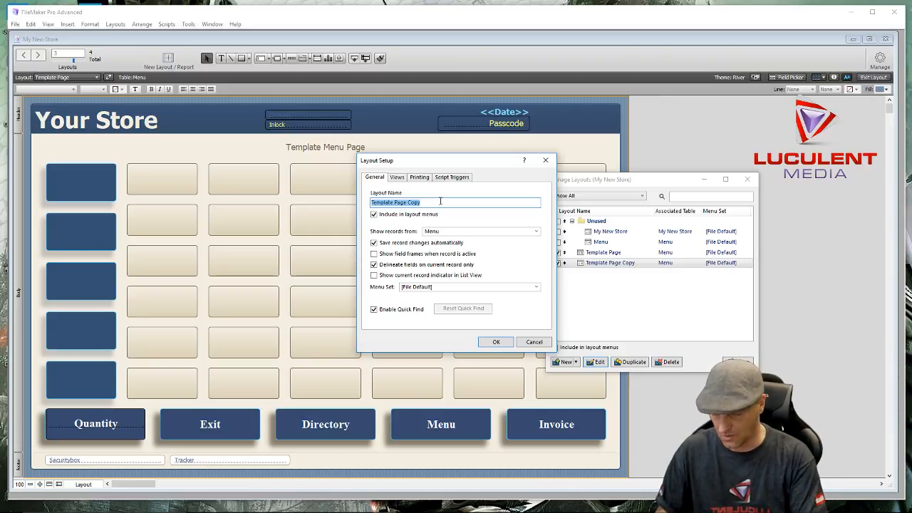
type("Launch Page")
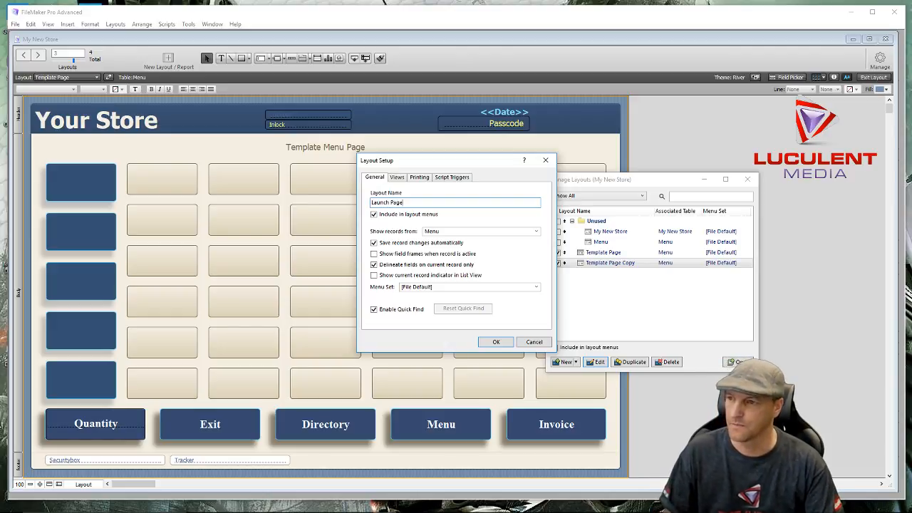
left_click(495, 342)
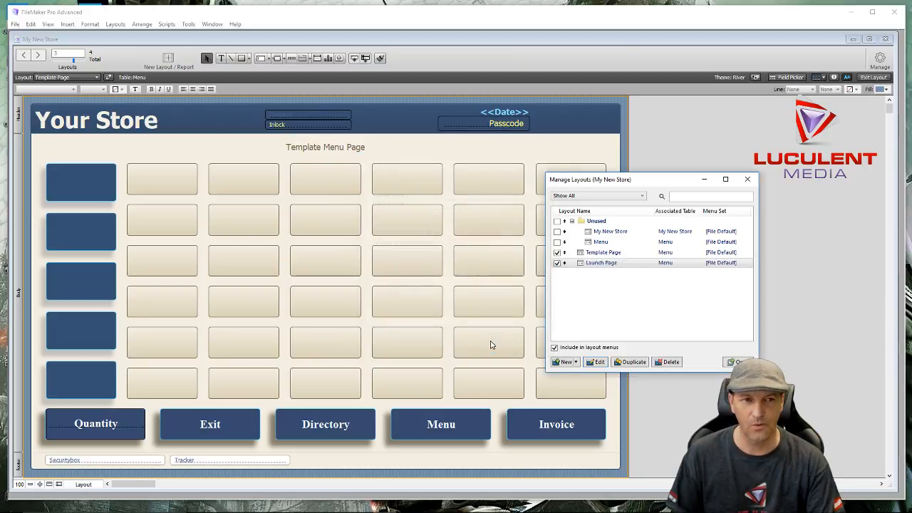
Make another duplicate of the Template Page layout and rename it Category Page 1
left_click(601, 254)
left_click(601, 254)
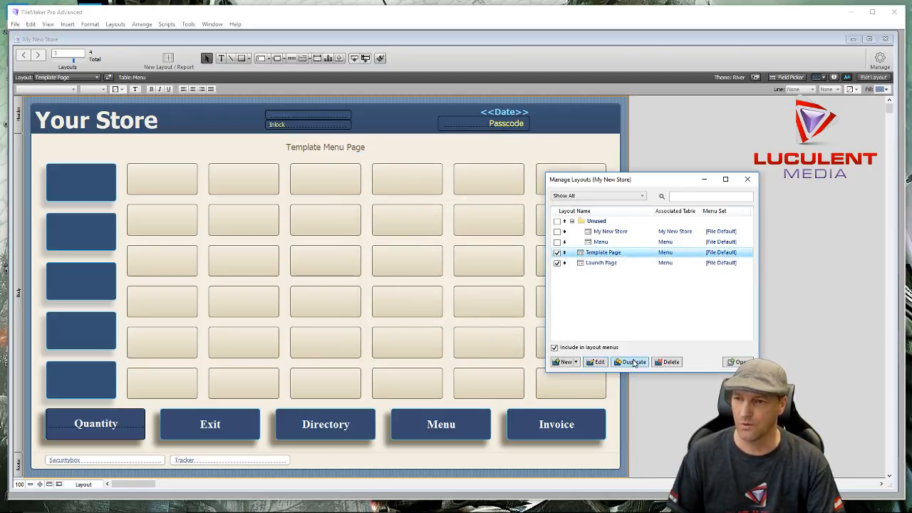
left_click(632, 365)
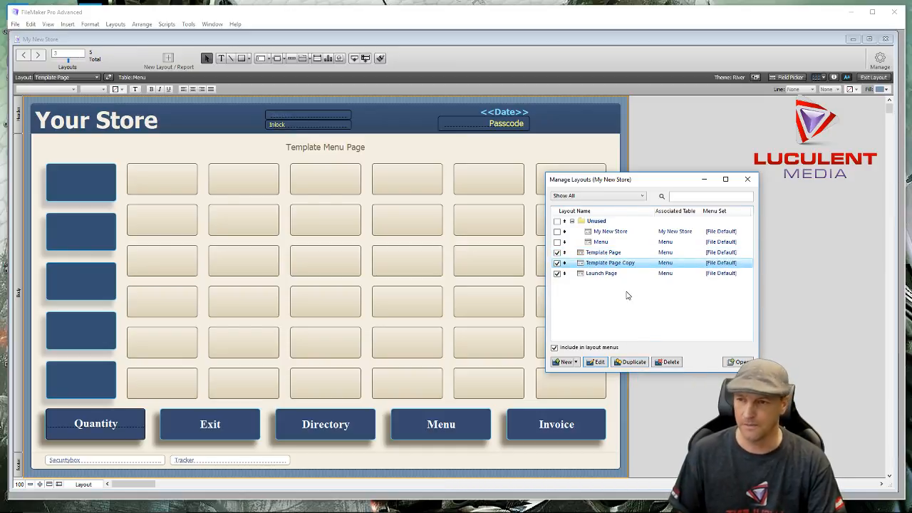
left_click(598, 362)
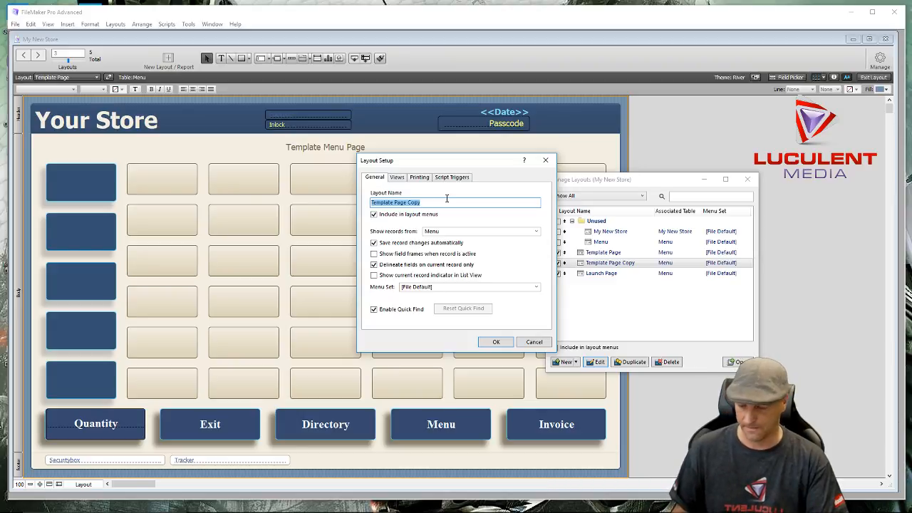
type("CA")
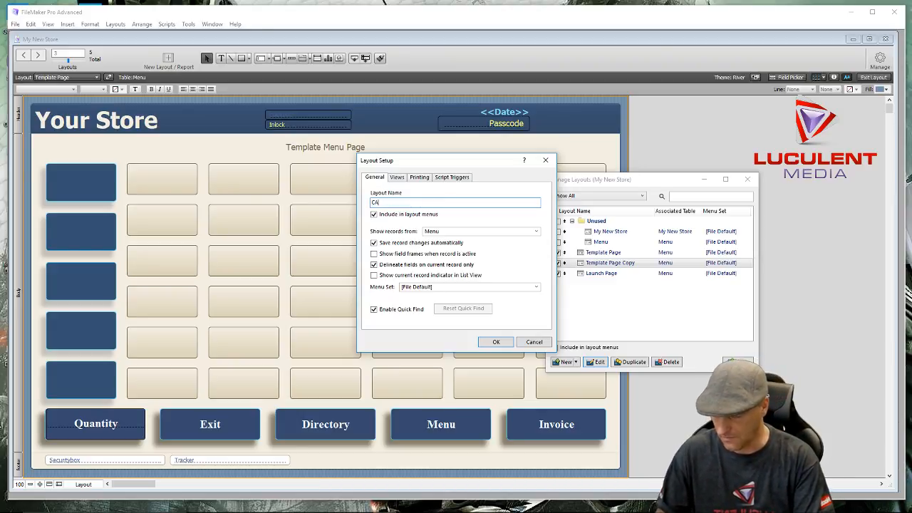
type("tegor")
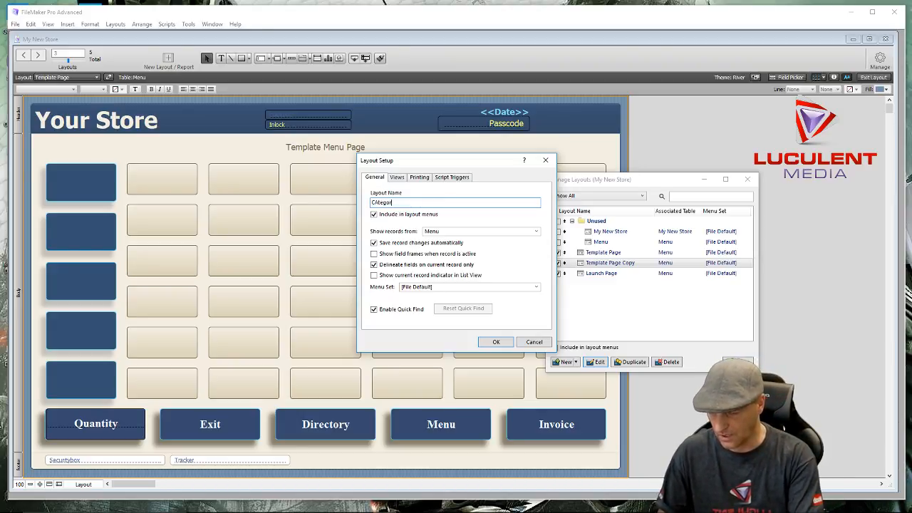
type("y")
key("BackSpace")
key("BackSpace")
key("BackSpace")
key("BackSpace")
key("BackSpace")
key("BackSpace")
key("BackSpace")
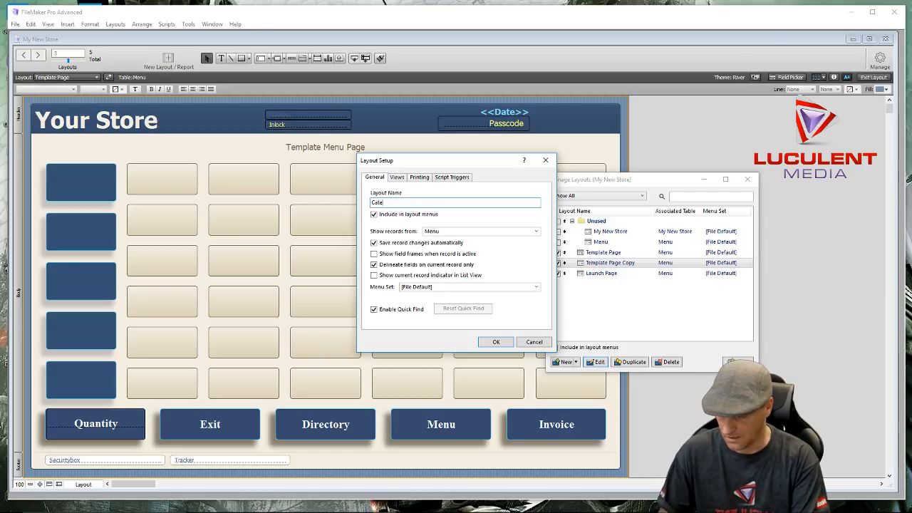
type("ategory Page 1")
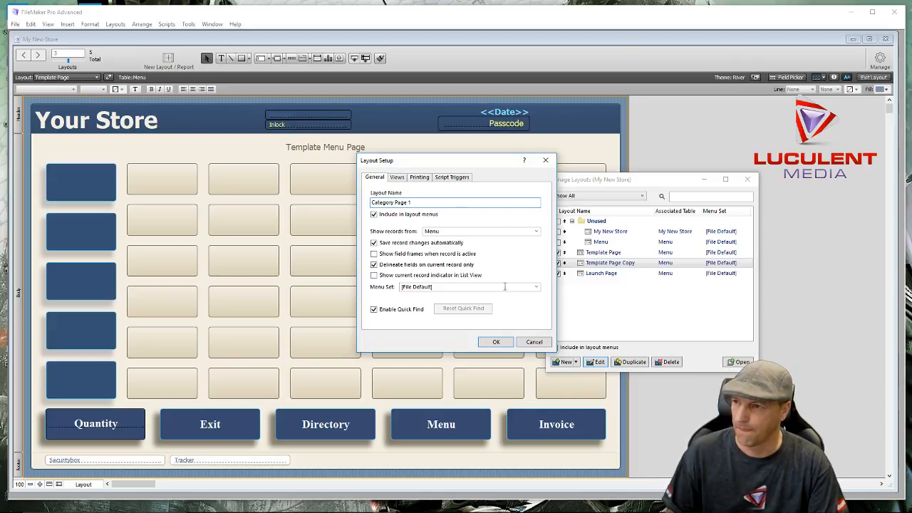
left_click(496, 342)
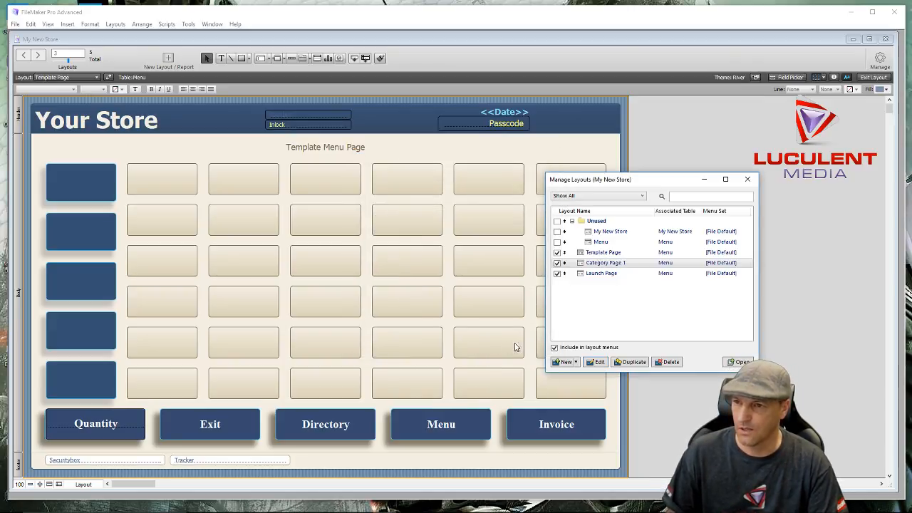
Duplicate the Template Page layout once more and rename the copy Category Page 2
left_click(601, 253)
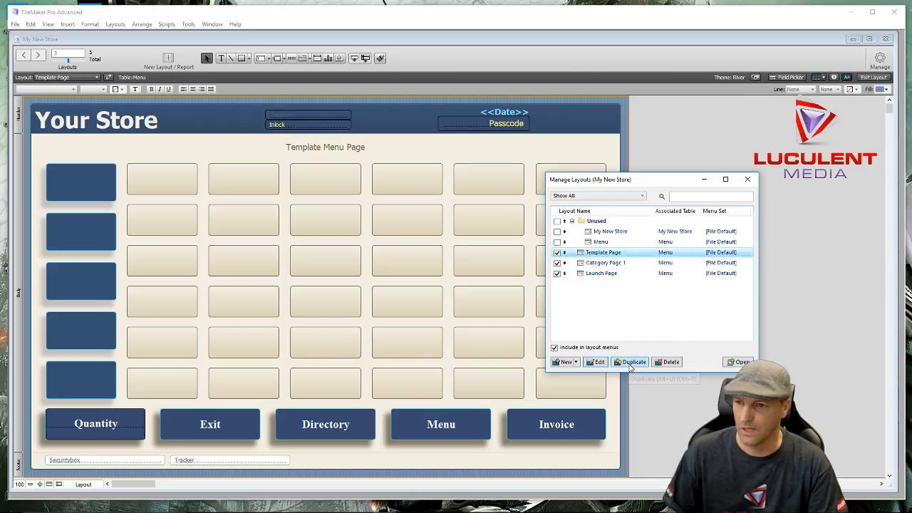
left_click(635, 362)
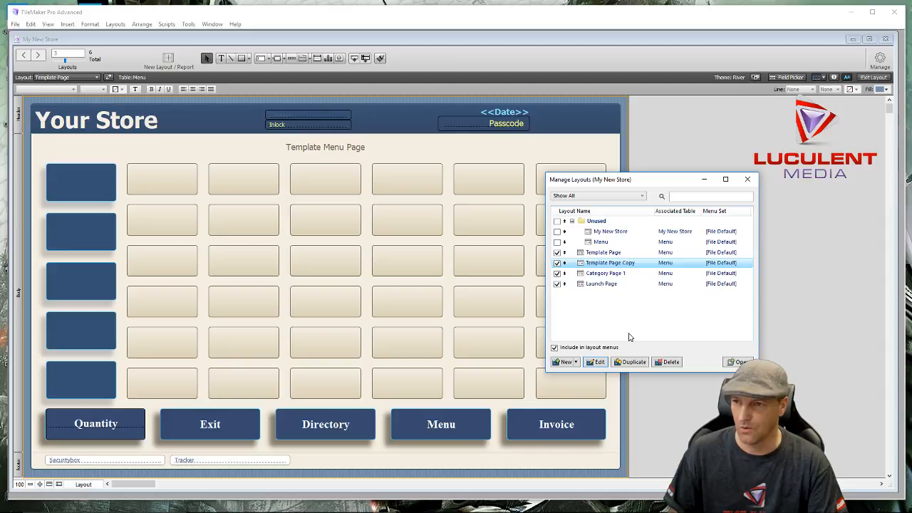
left_click(597, 363)
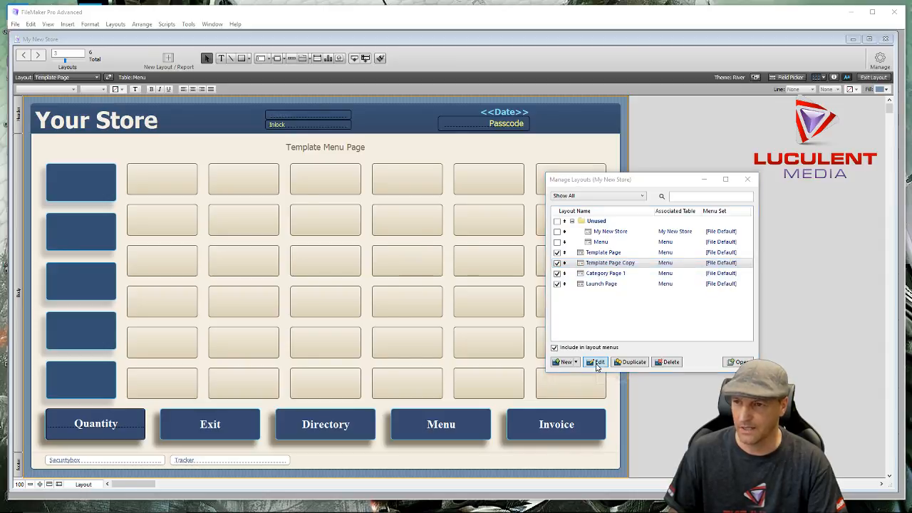
type("Ca")
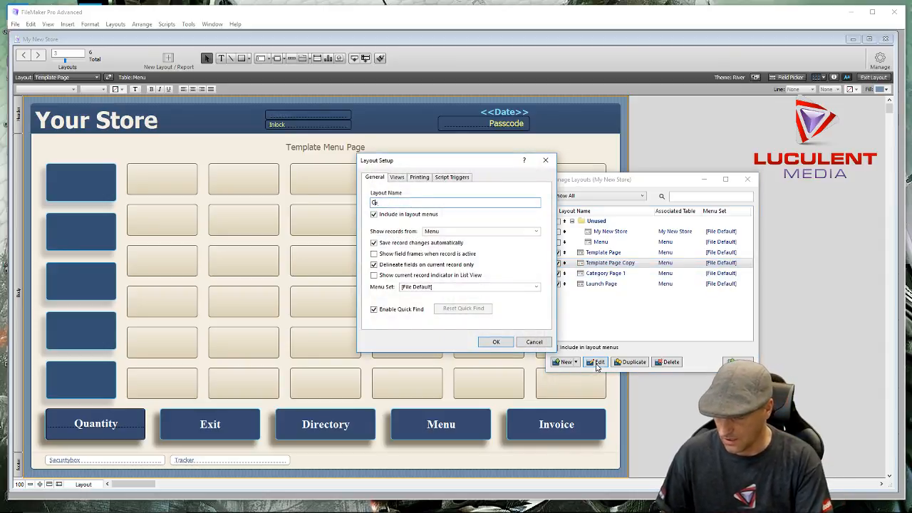
type("tego")
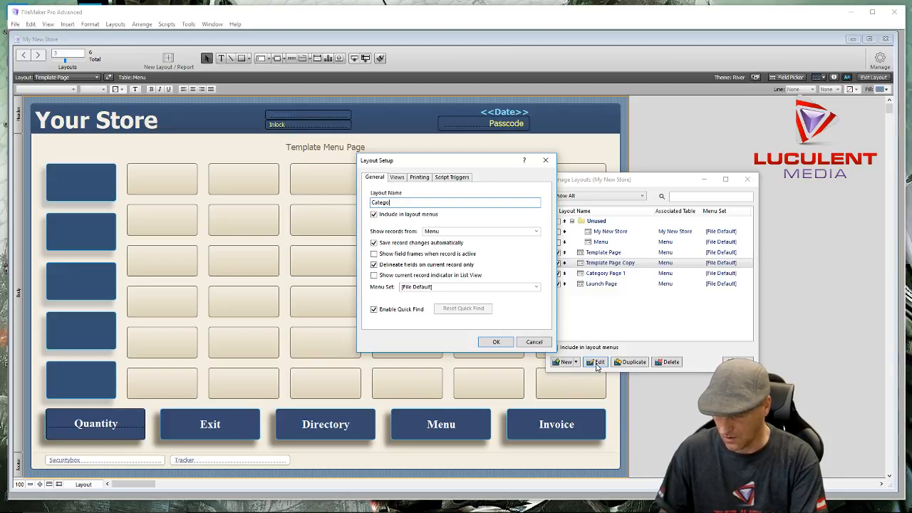
type("ry Page 2")
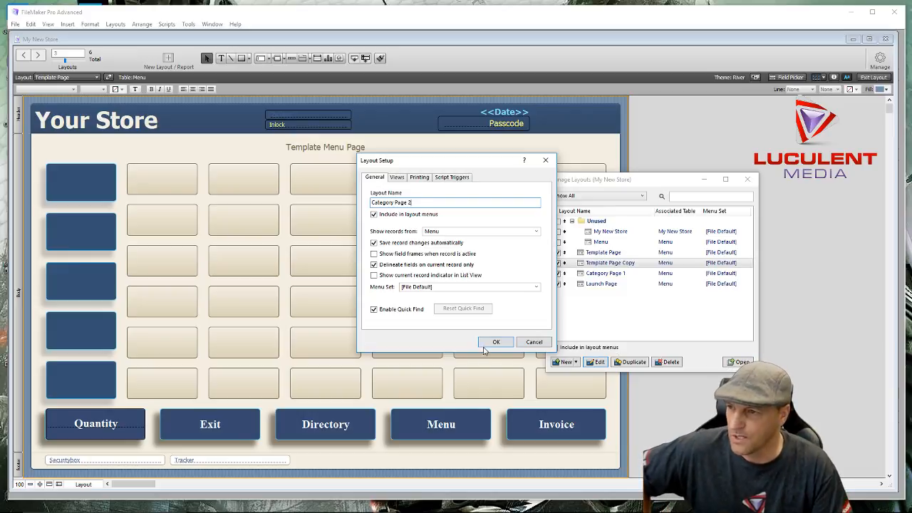
left_click(508, 344)
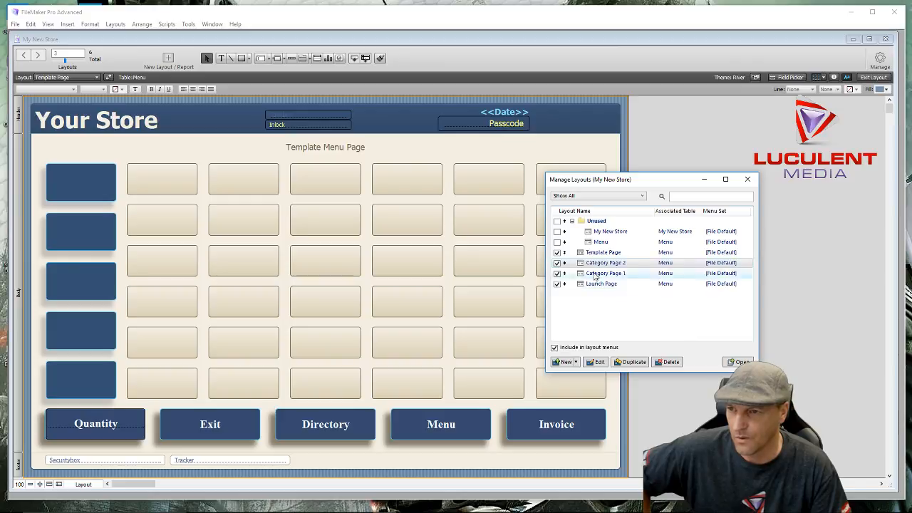
Exclude the Template Page from the layout menus, close Manage Layouts and return to Browse mode
left_click(558, 253)
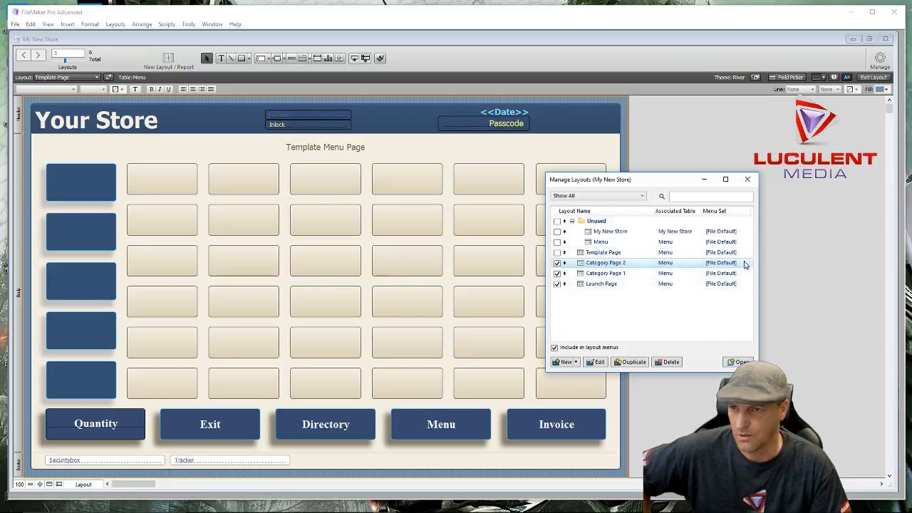
left_click(747, 181)
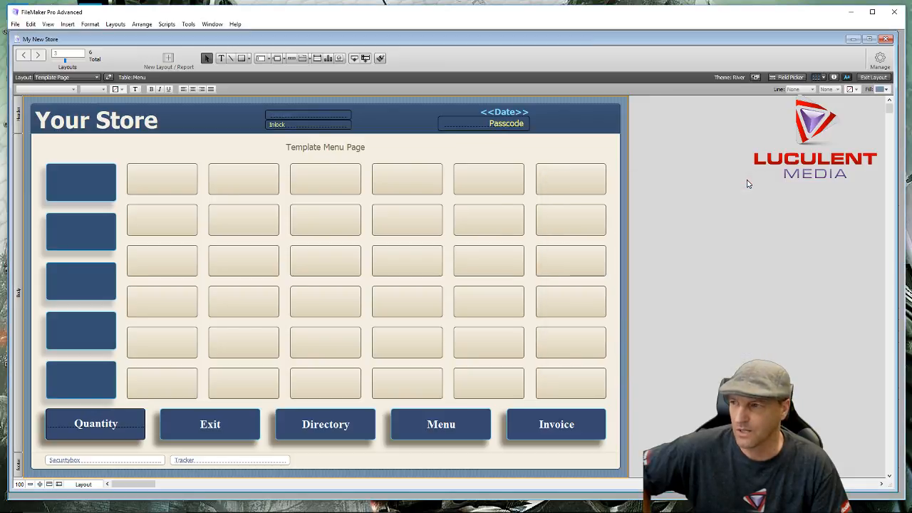
left_click(874, 77)
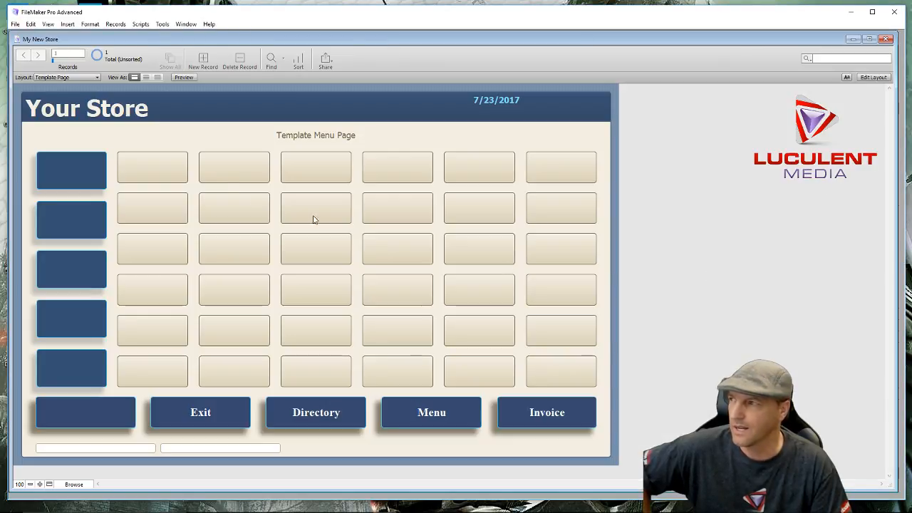
Switch to the Launch Page layout and open it for editing in Layout mode
left_click(98, 77)
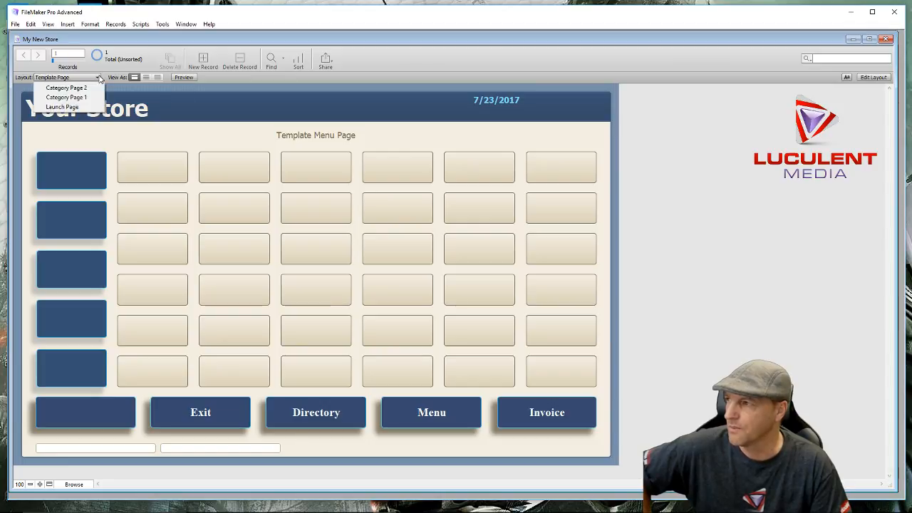
left_click(93, 107)
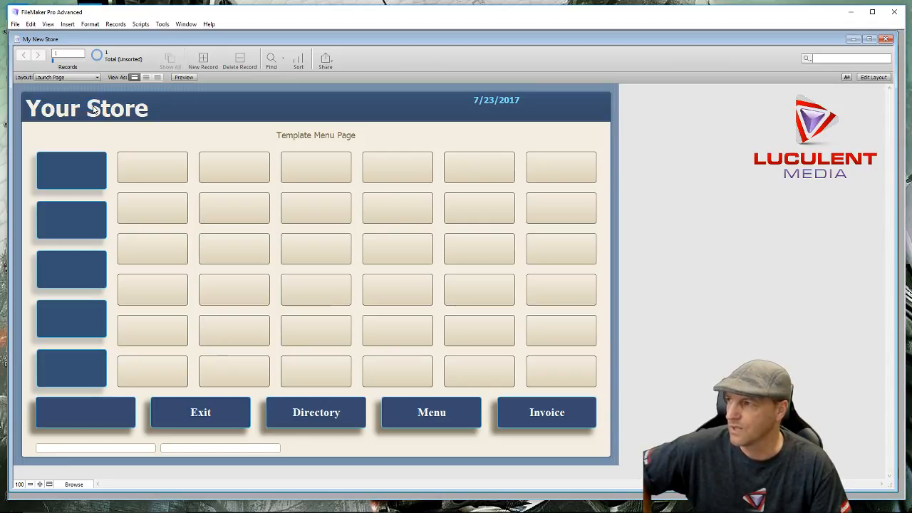
left_click(873, 77)
Centre-align the text of the Template Menu Page heading on the Launch Page layout
left_click(329, 150)
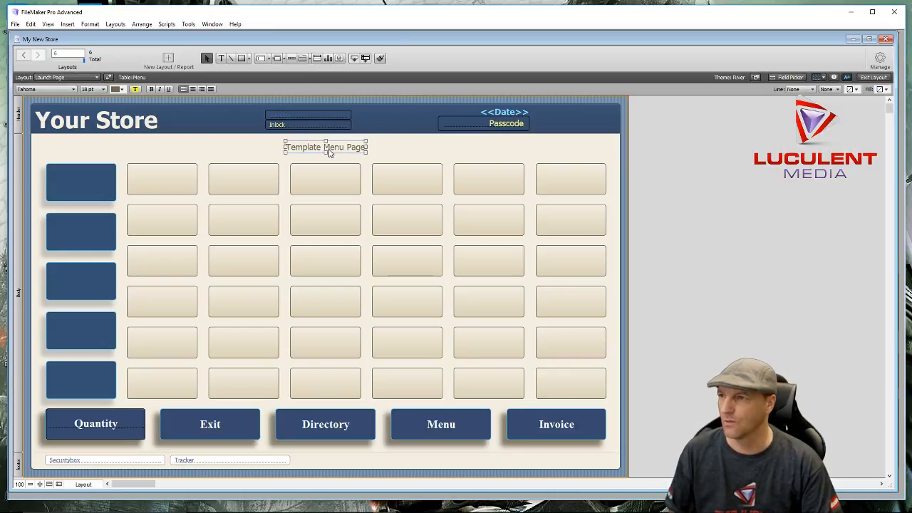
left_click(329, 150)
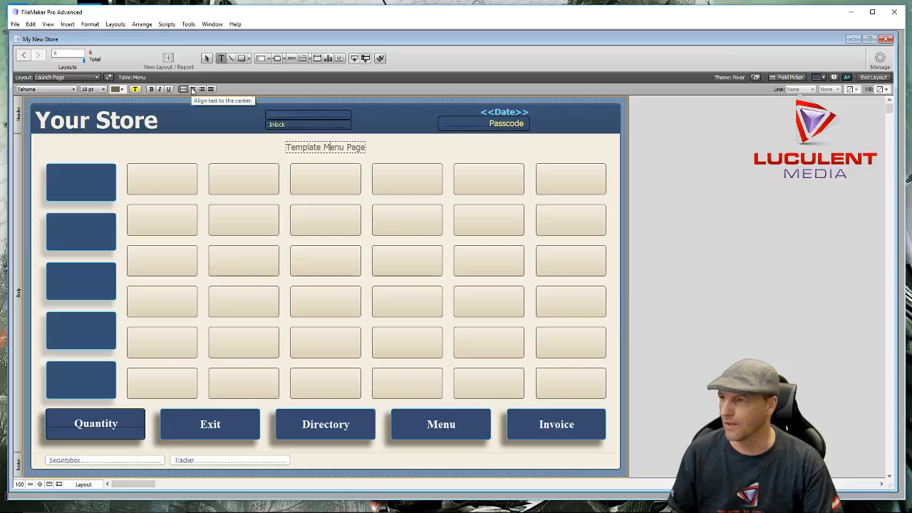
left_click(192, 89)
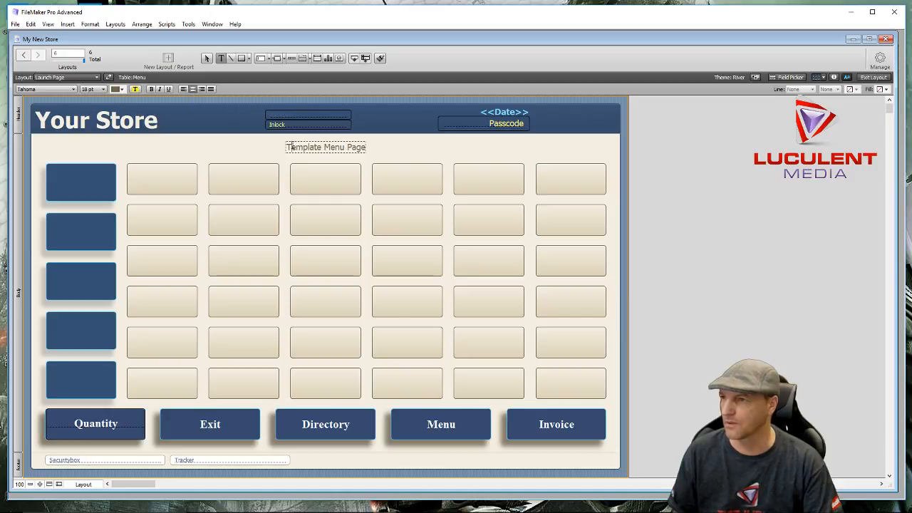
key("Escape")
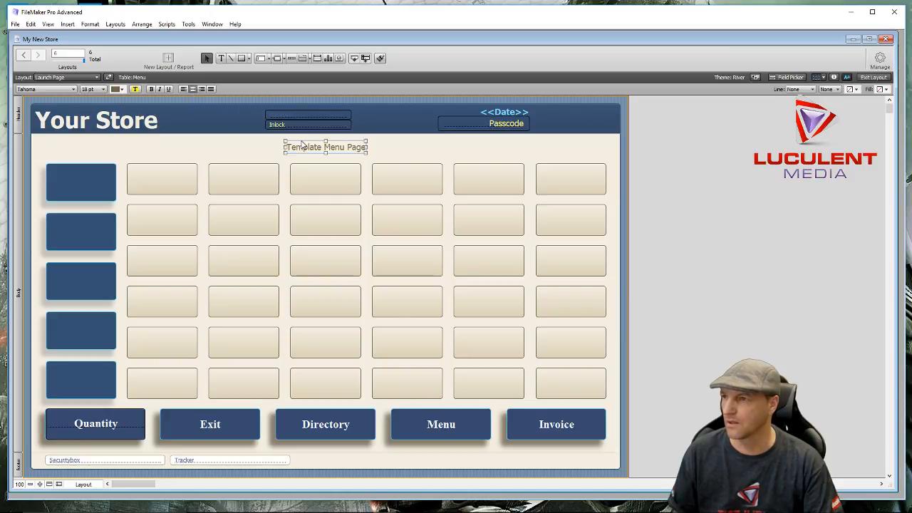
Replace the Template Menu Page heading text with "Launch Page"
double_click(352, 147)
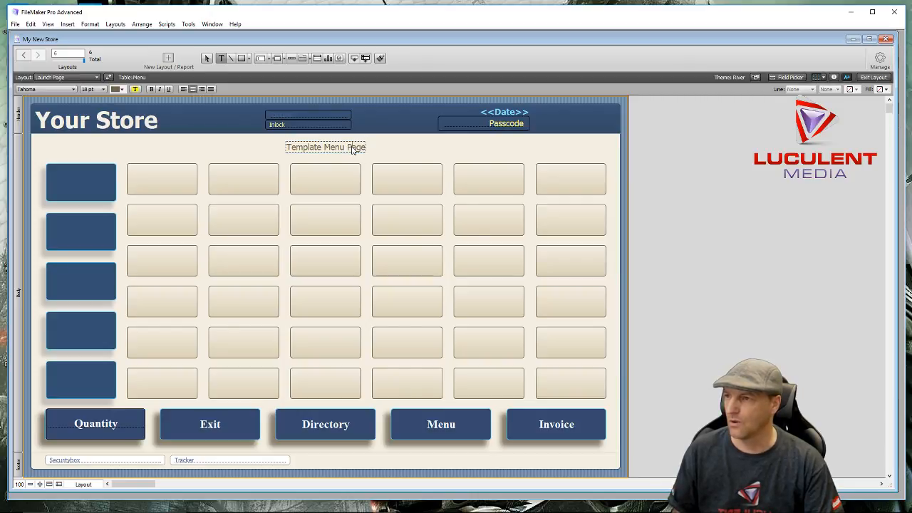
left_click_drag(367, 148, 285, 148)
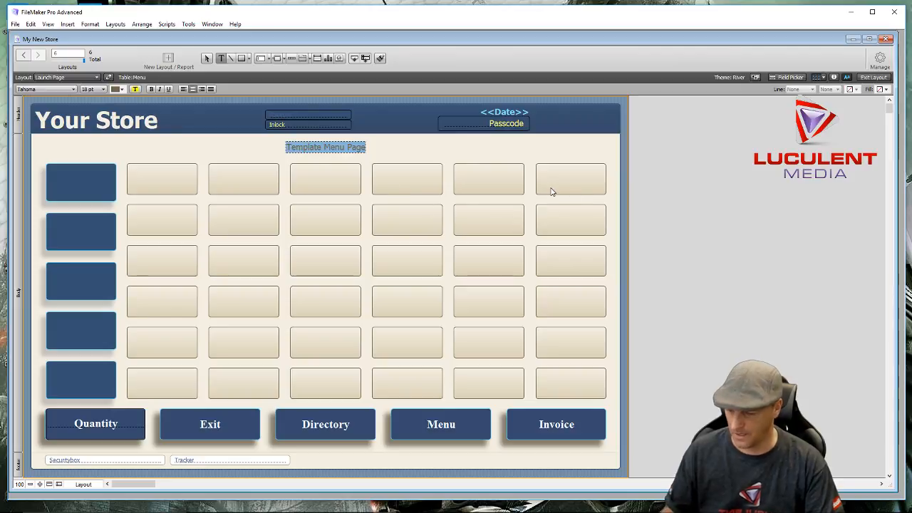
type("Laun")
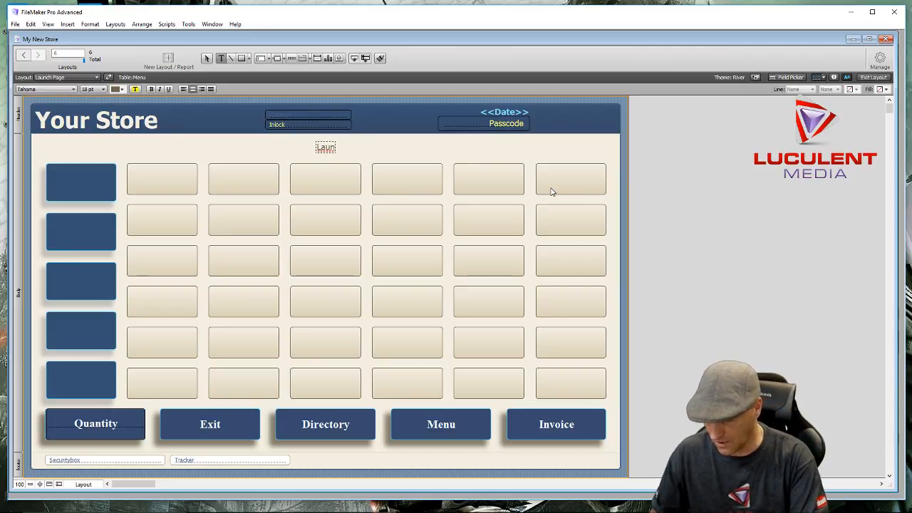
type("ch Page")
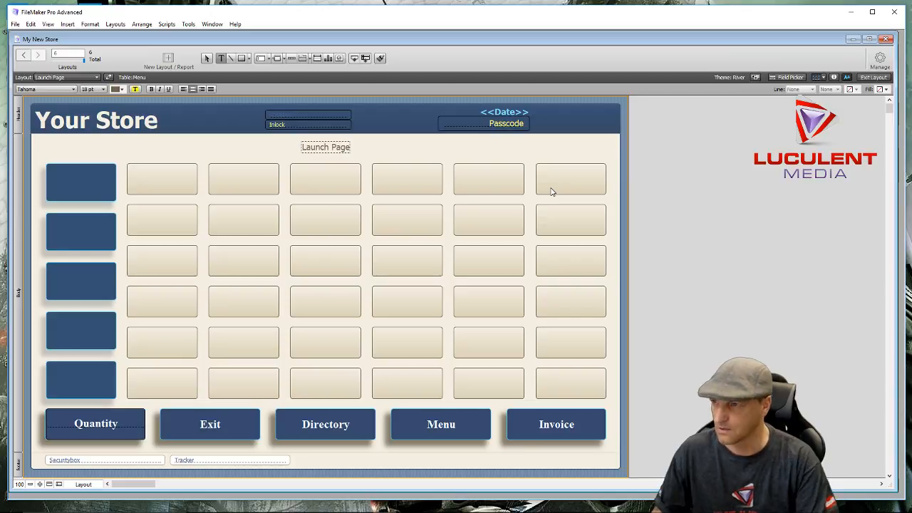
key("Escape")
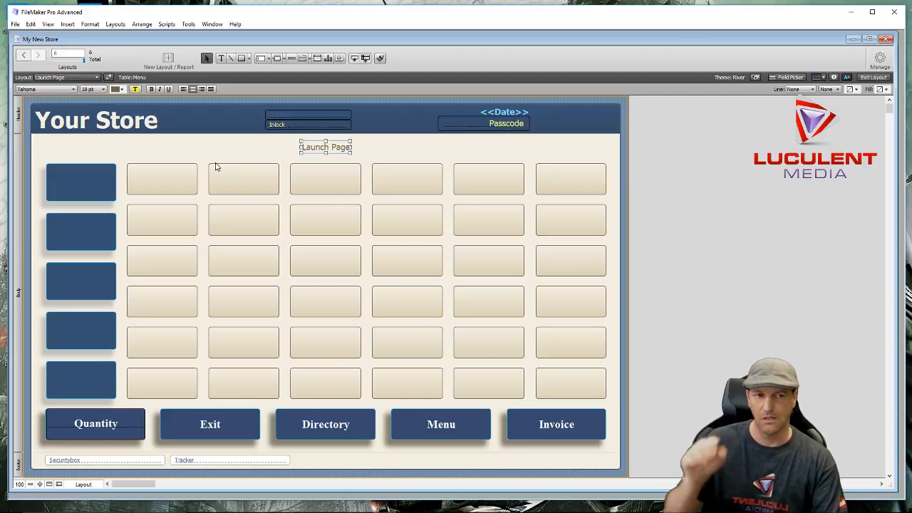
Nudge the Launch Page heading sideways in both directions and bring it back to its centred position
key("Right")
key("Right")
key("Right")
key("Right")
key("Right")
key("Right")
key("Right")
key("Right")
key("Right")
key("Right")
key("Right")
key("Right")
key("Right")
key("Right")
key("Right")
key("Right")
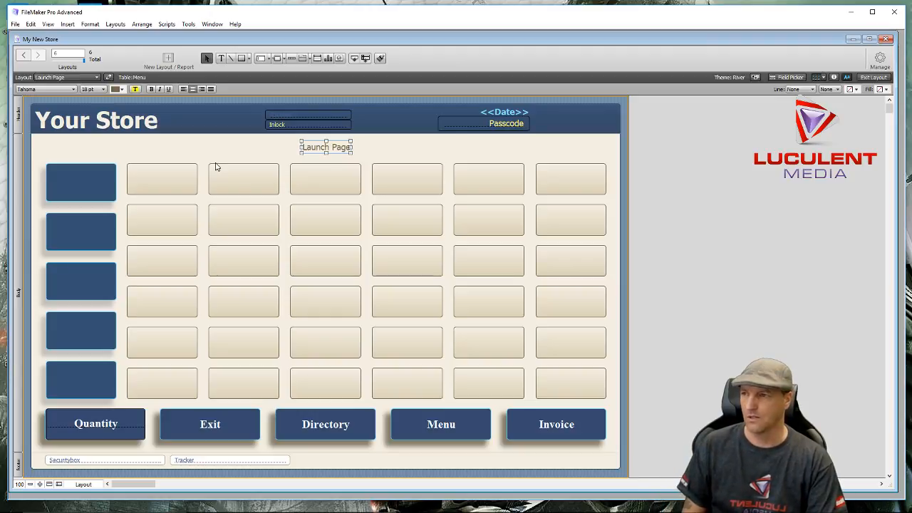
key("Left")
key("Left")
key("Left")
key("Left")
key("Left")
key("Left")
key("Left")
key("Left")
key("Left")
key("Left")
key("Left")
key("Left")
key("Left")
key("Left")
key("Left")
key("Left")
key("Left")
key("Left")
key("Left")
key("Left")
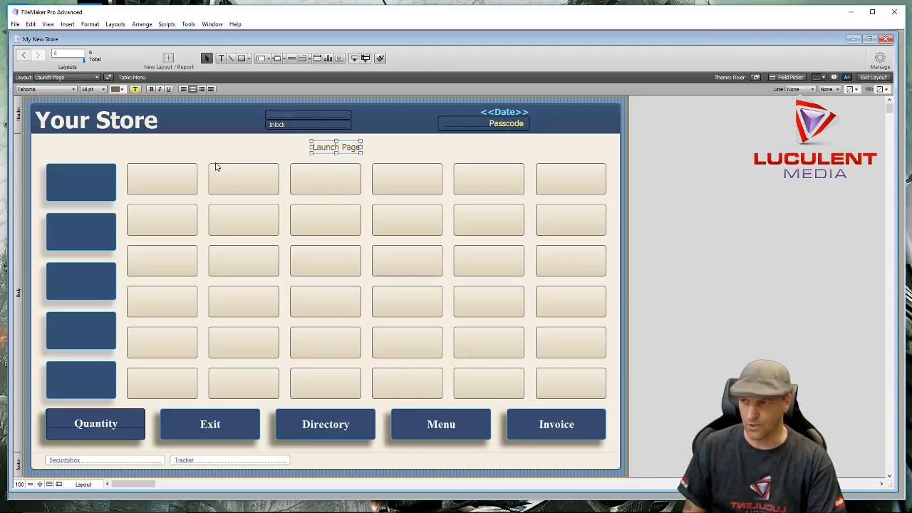
key("Right")
key("Right")
key("Right")
key("Right")
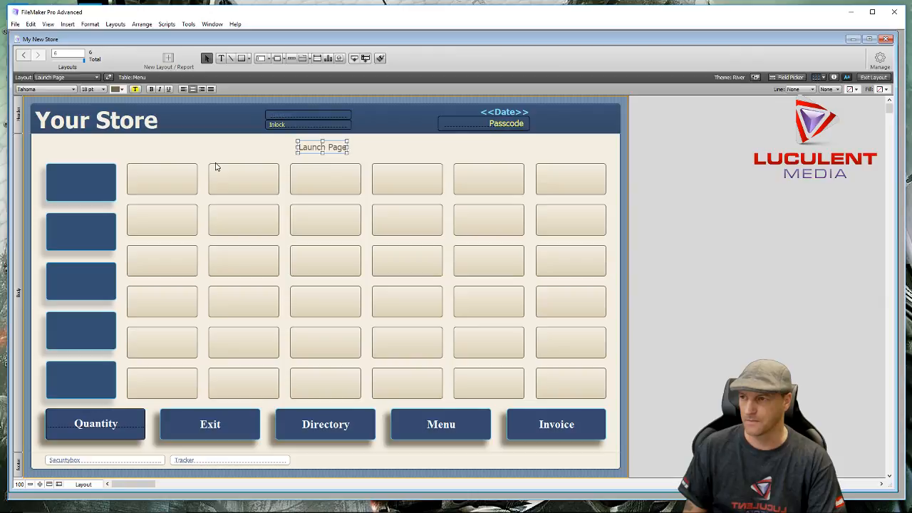
key("Right")
key("Right")
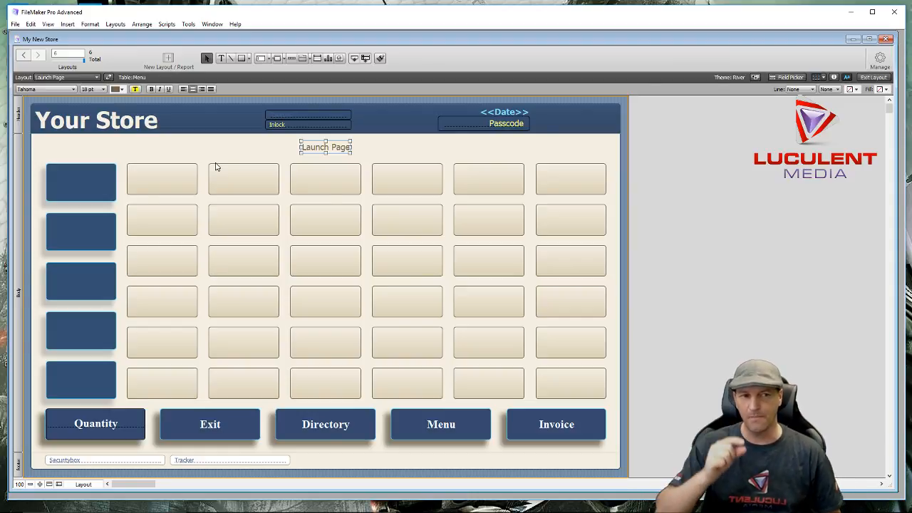
Select the column of five blue buttons beside the grid and delete them from the Launch Page
left_click(176, 150)
left_click(177, 150)
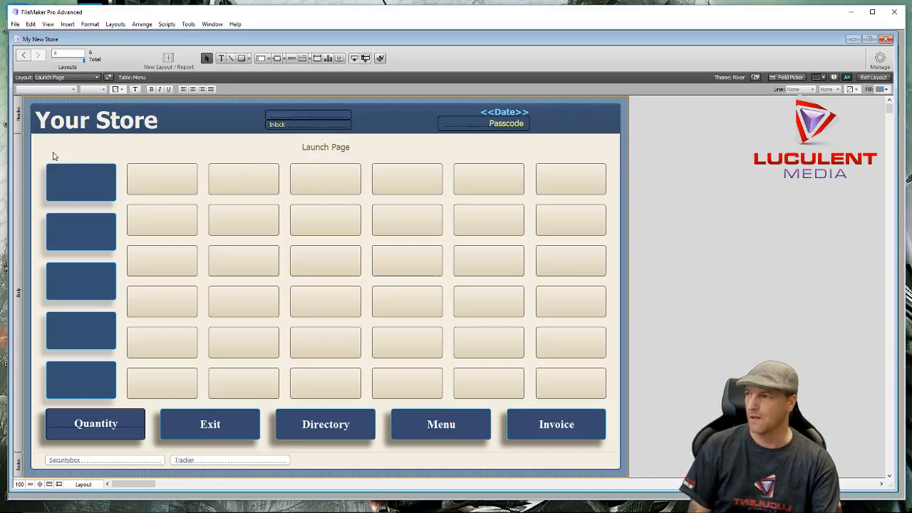
left_click_drag(41, 144, 121, 405)
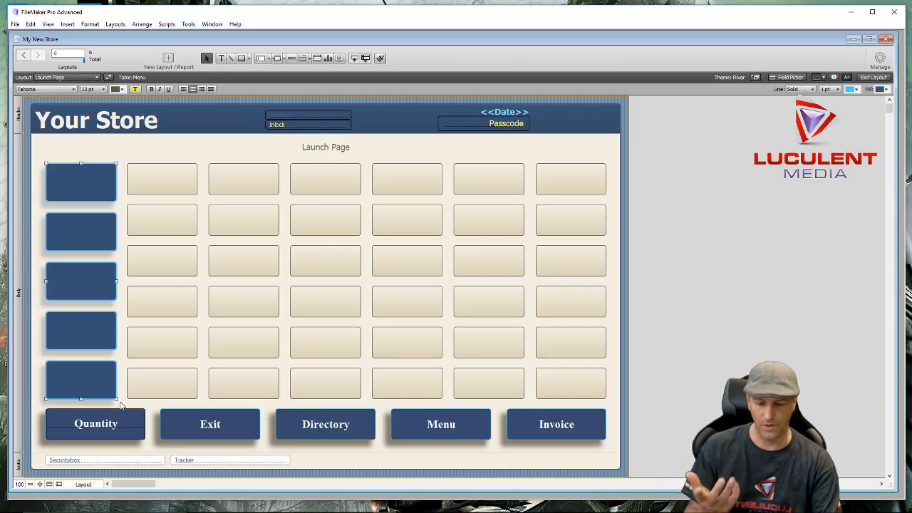
key("Delete")
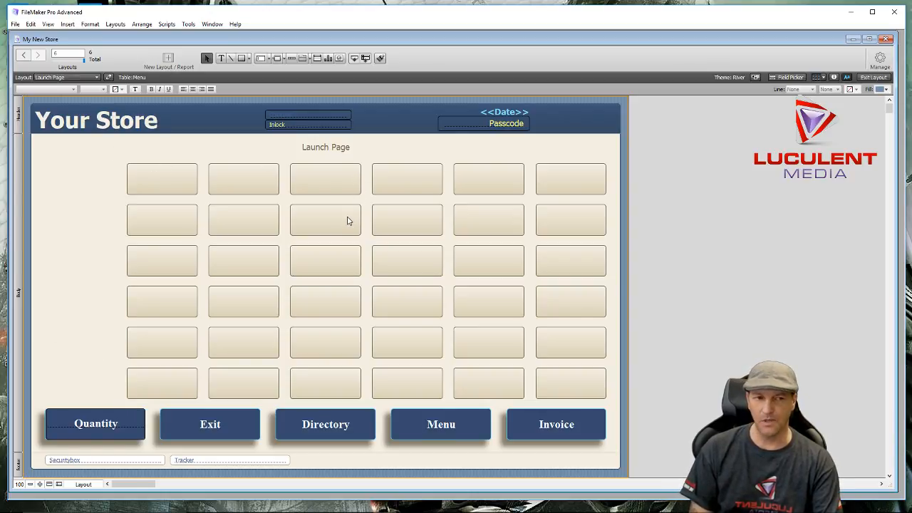
left_click_drag(42, 394, 156, 453)
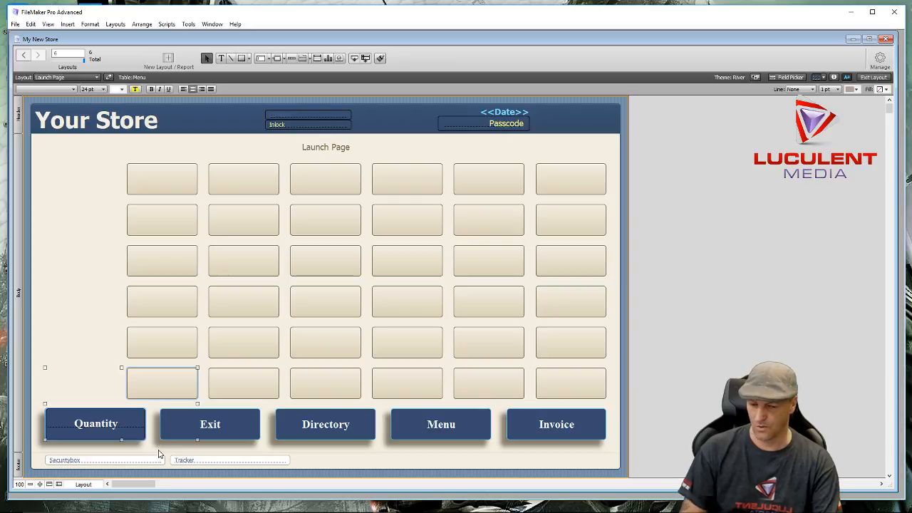
key("Delete")
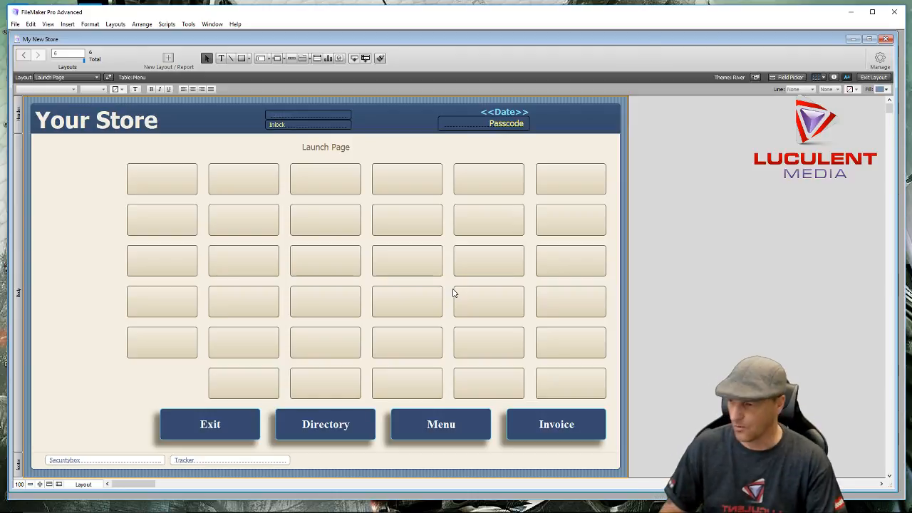
key("ctrl+z")
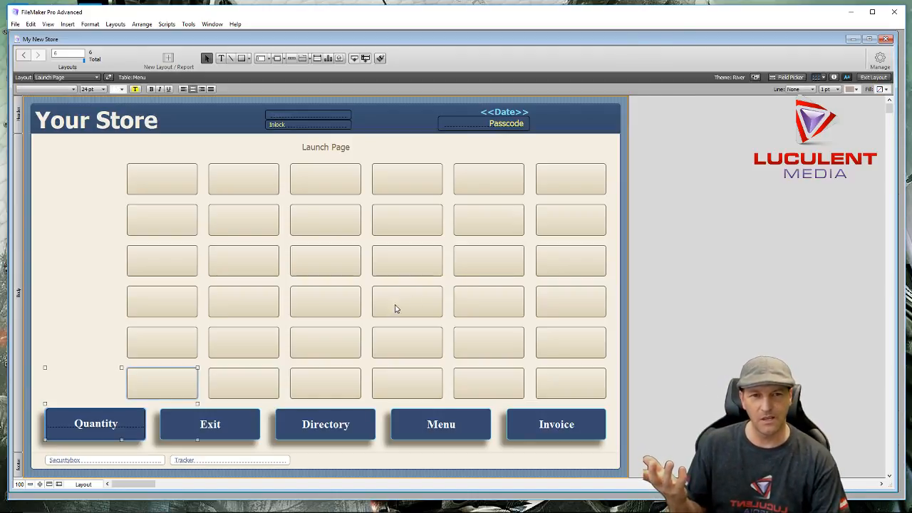
left_click(80, 334)
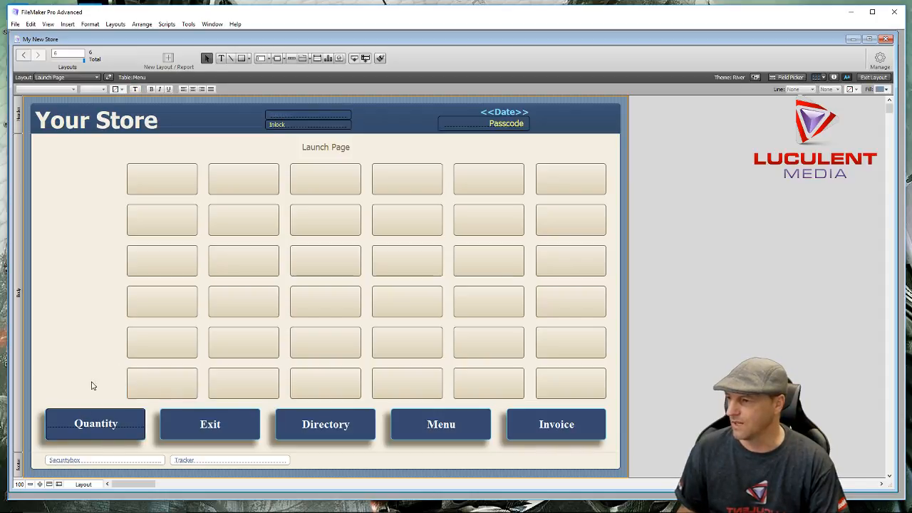
Move the Quantity field off the first footer button and delete it
left_click_drag(95, 431, 92, 278)
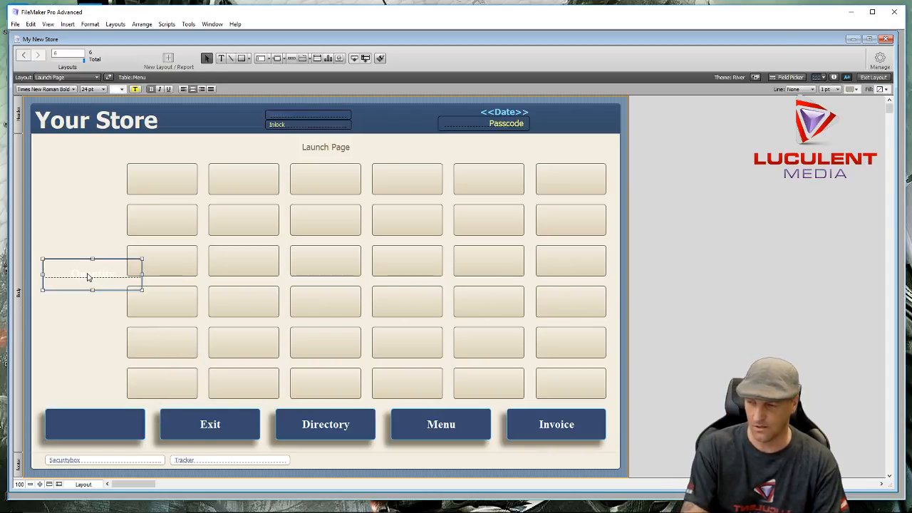
key("Delete")
Label the blank first footer button "Back Office"
left_click(89, 420)
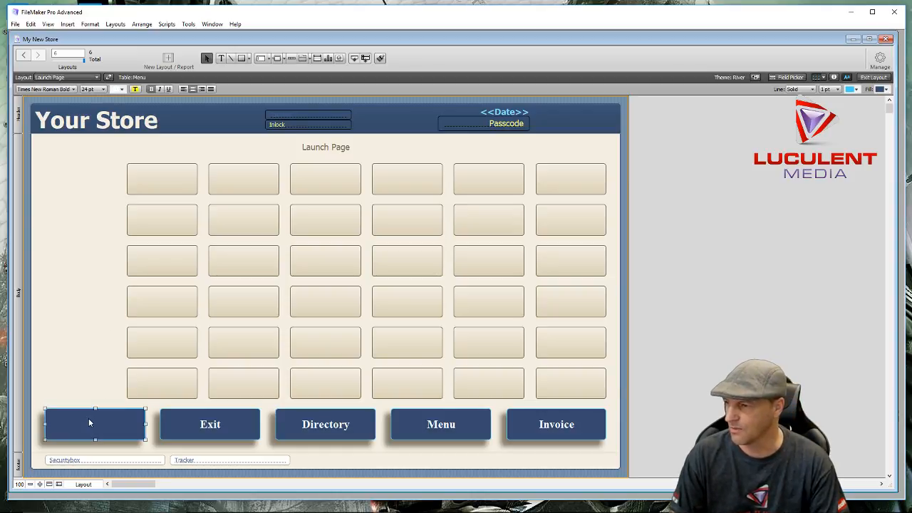
double_click(89, 422)
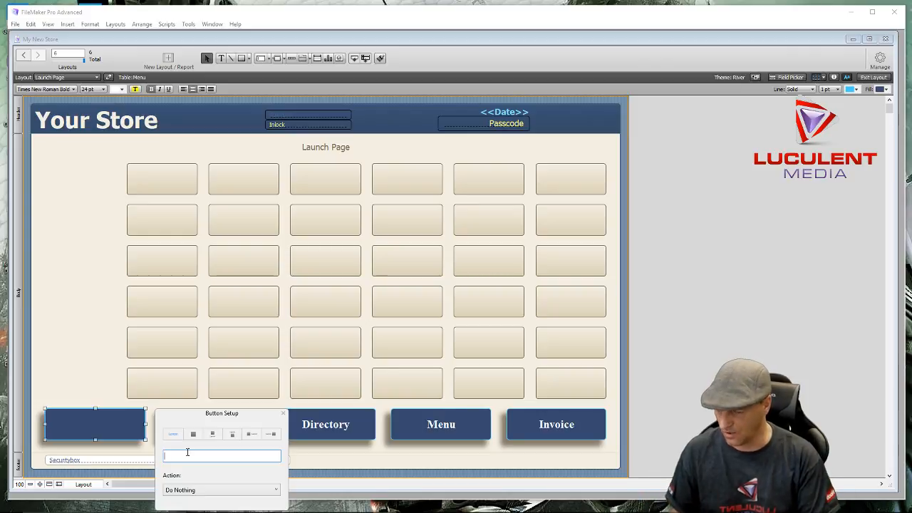
type("ack")
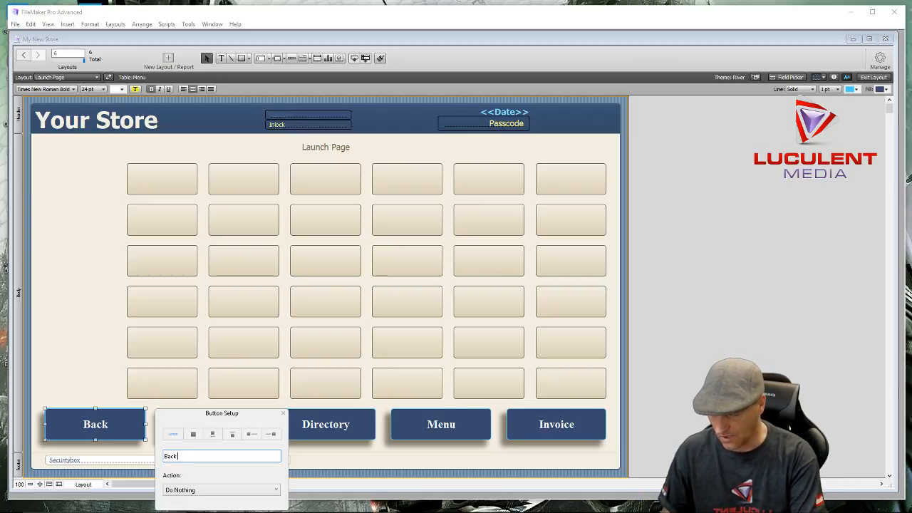
type(" Office")
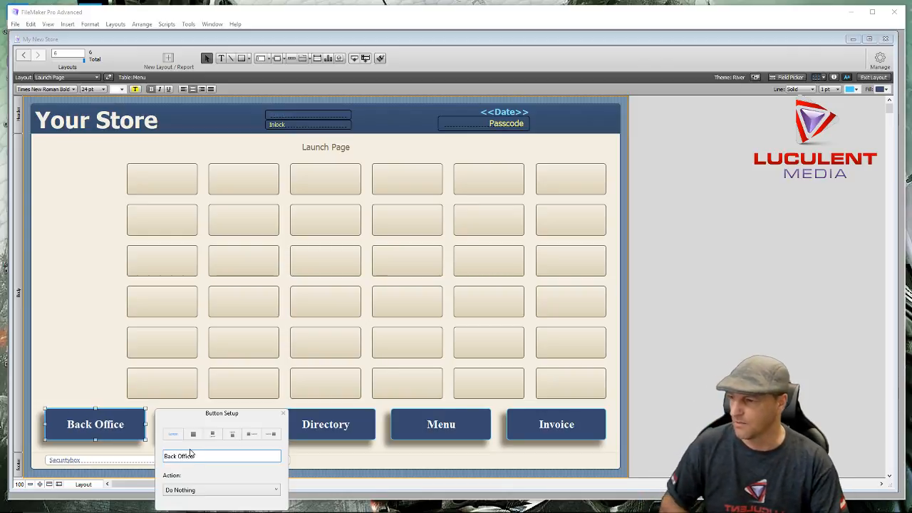
left_click(81, 356)
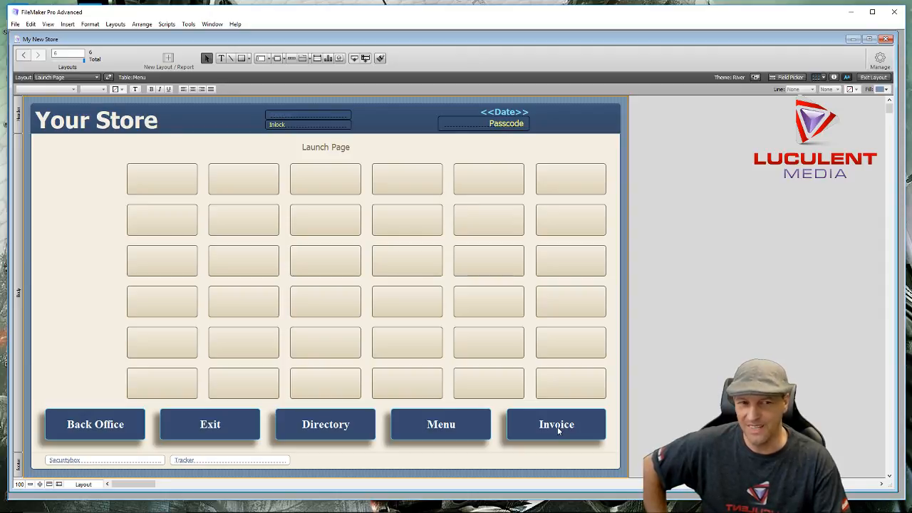
Change the label of the Exit footer button to "Administration"
left_click(212, 424)
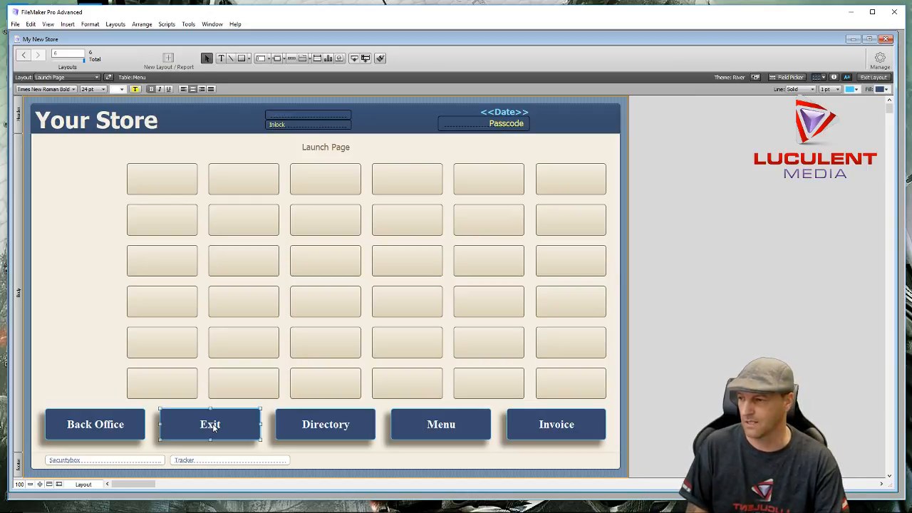
double_click(230, 426)
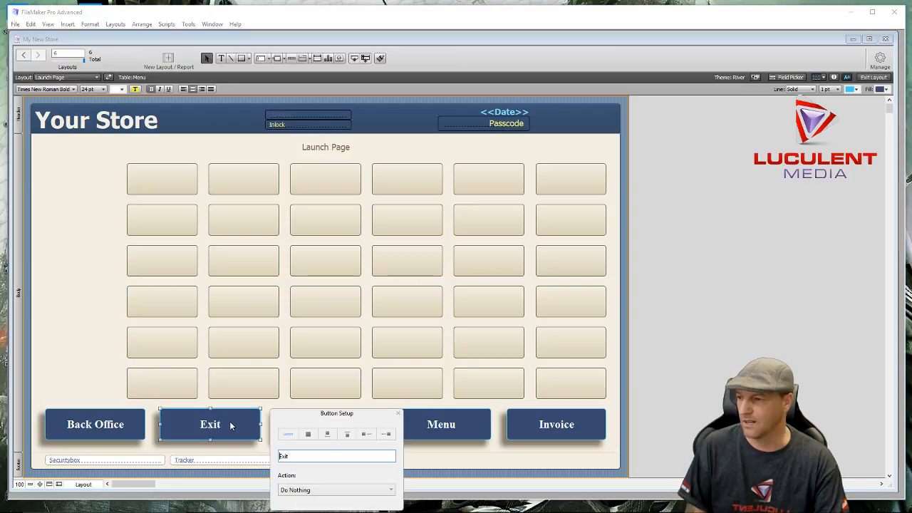
double_click(302, 454)
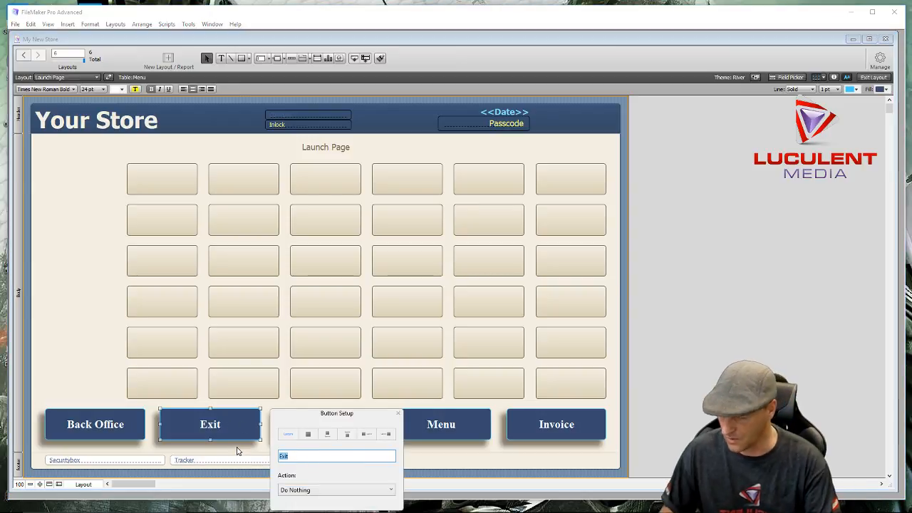
type("Adminis")
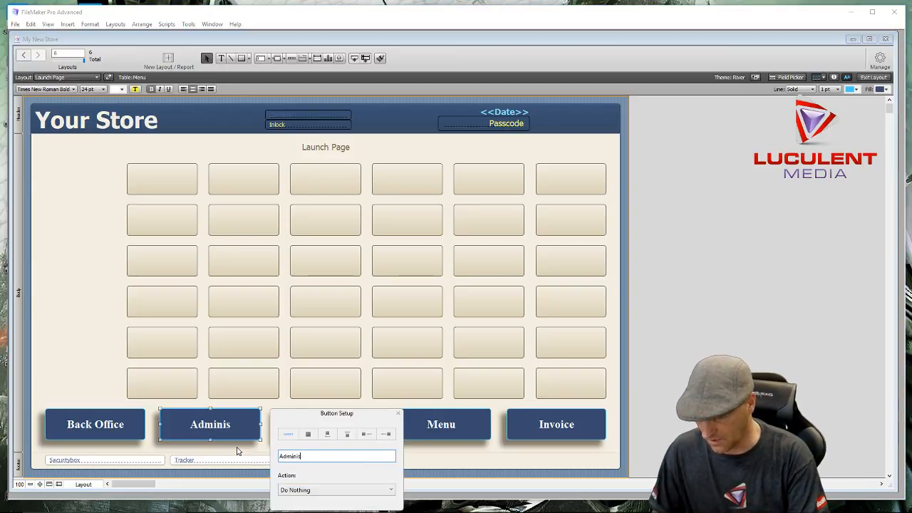
type("tration")
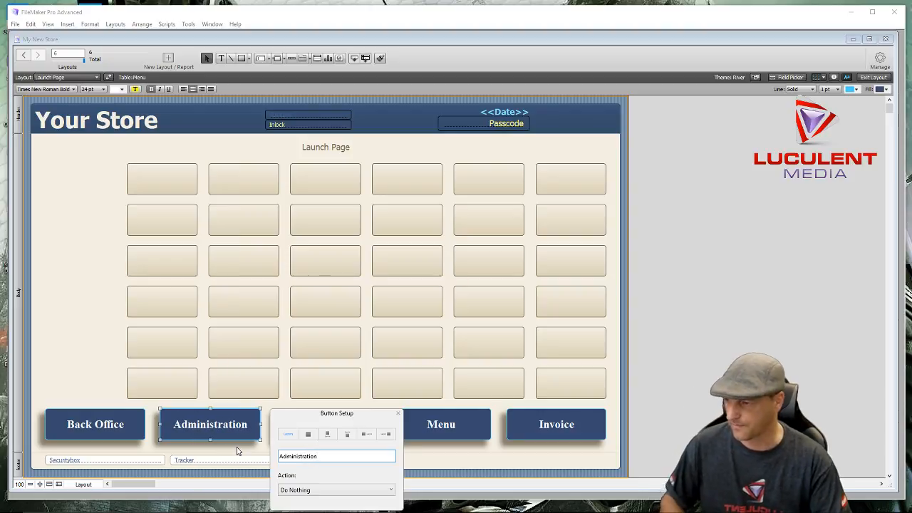
left_click(87, 330)
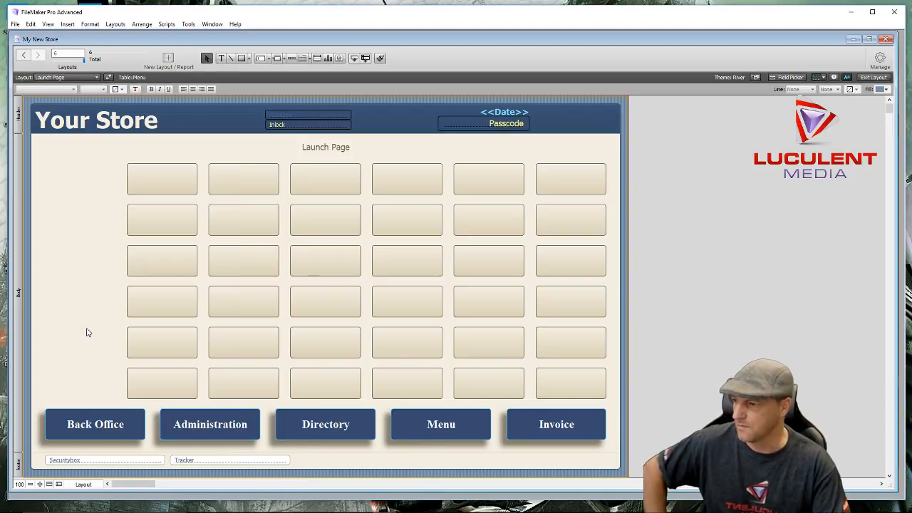
Change the label of the Directory footer button to "Time Cards"
left_click(328, 425)
double_click(328, 425)
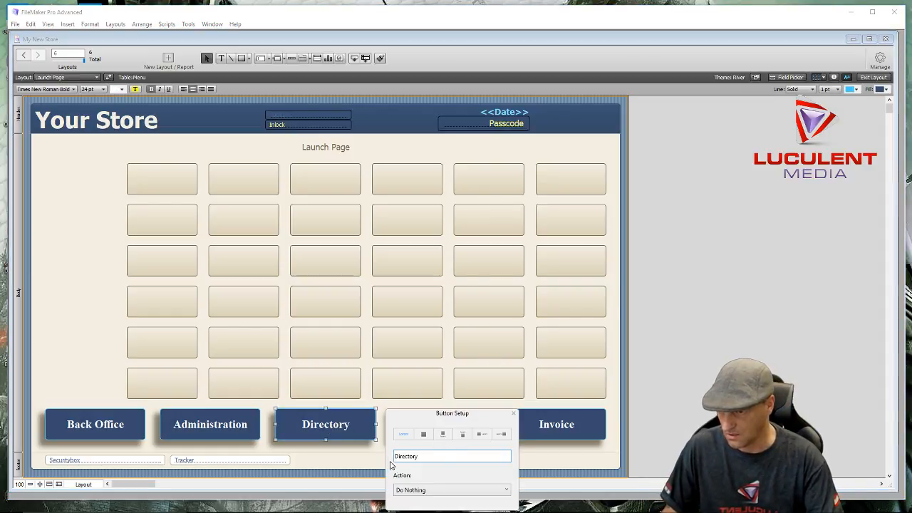
left_click_drag(413, 456, 372, 454)
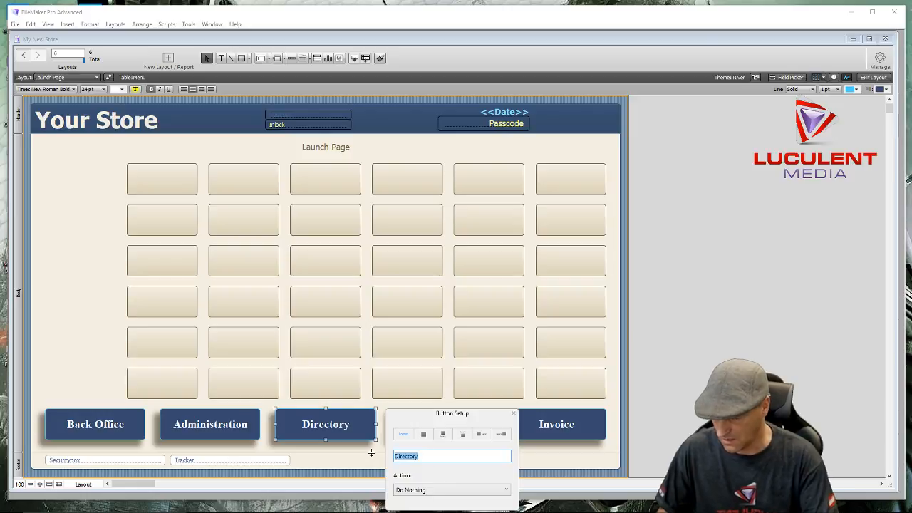
type("Time Cards")
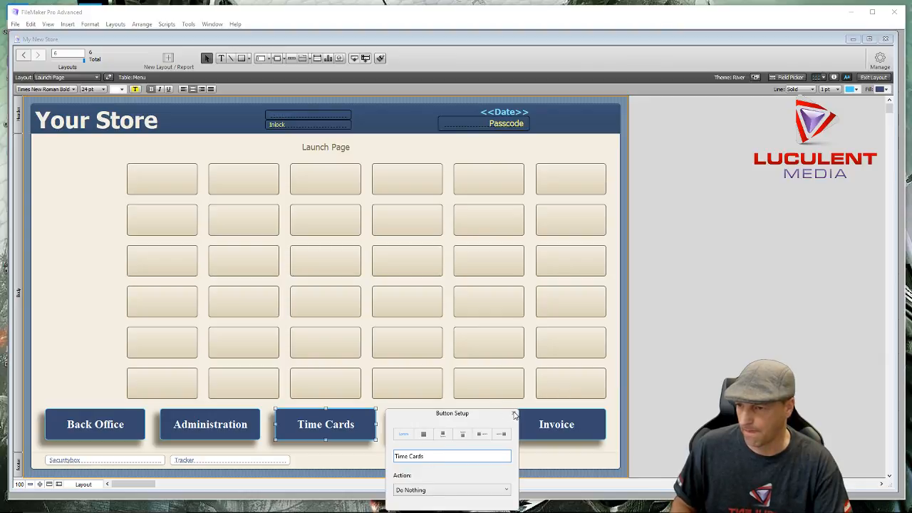
left_click(514, 414)
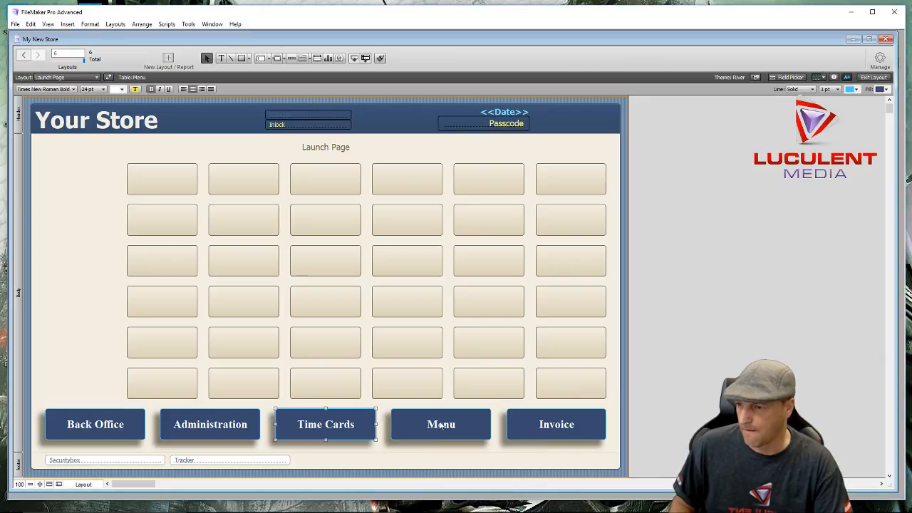
Change the label of the Menu footer button to "Not Used"
left_click(468, 427)
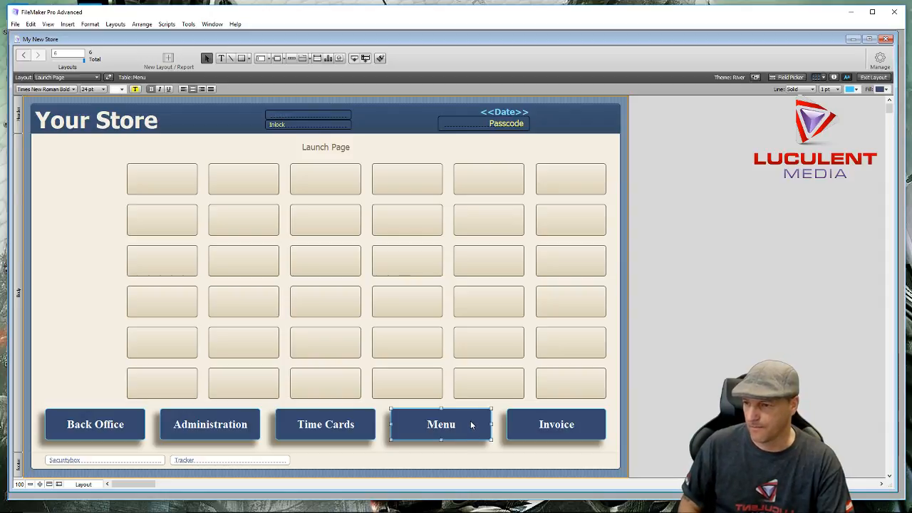
double_click(470, 425)
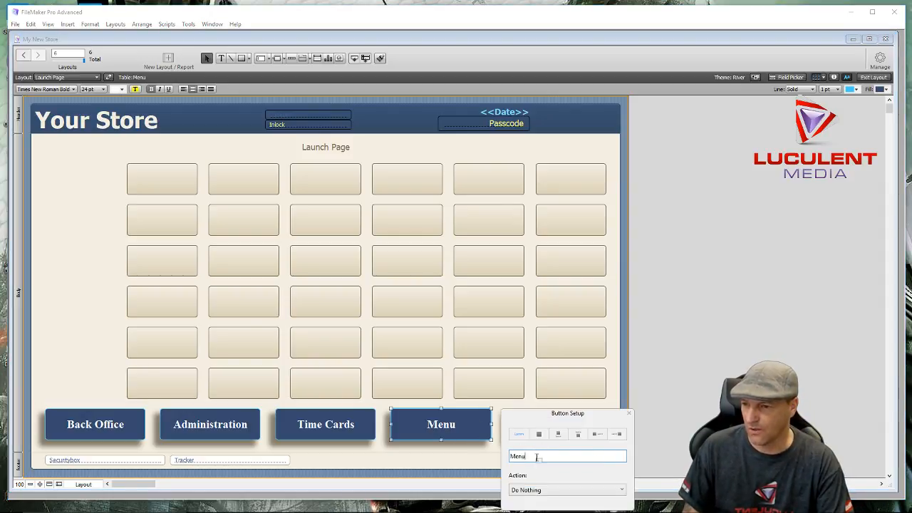
double_click(536, 458)
type("NM")
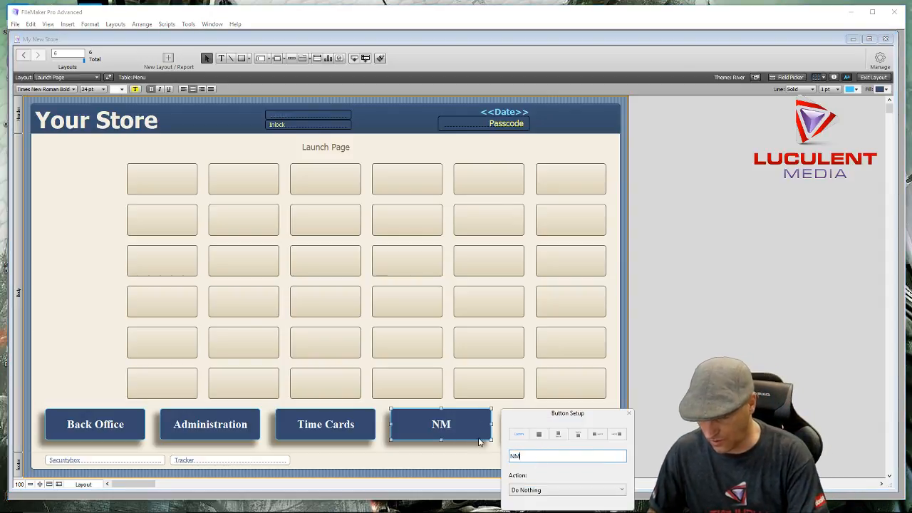
type("o")
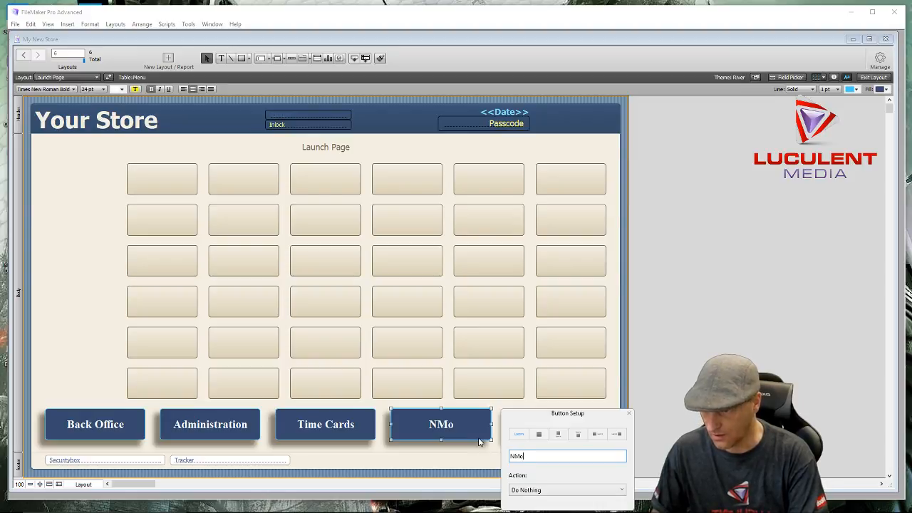
key("BackSpace")
key("BackSpace")
type("o")
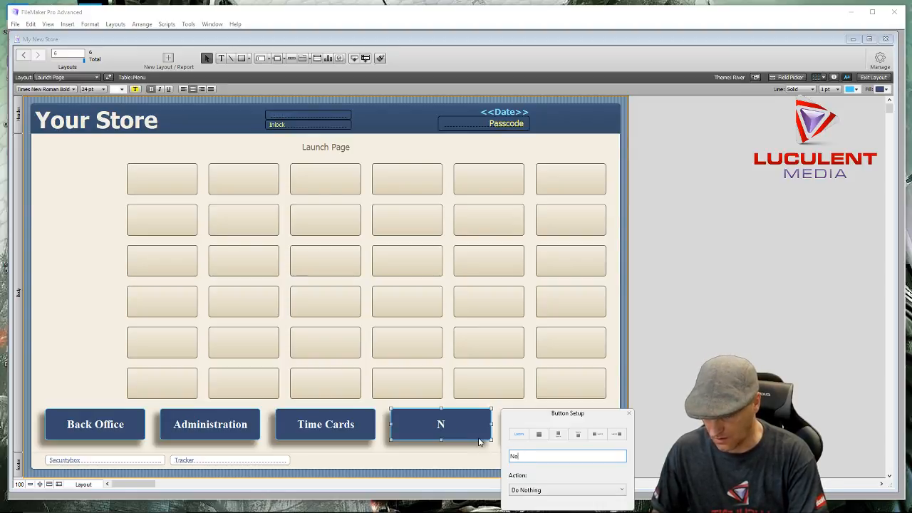
type("t Used")
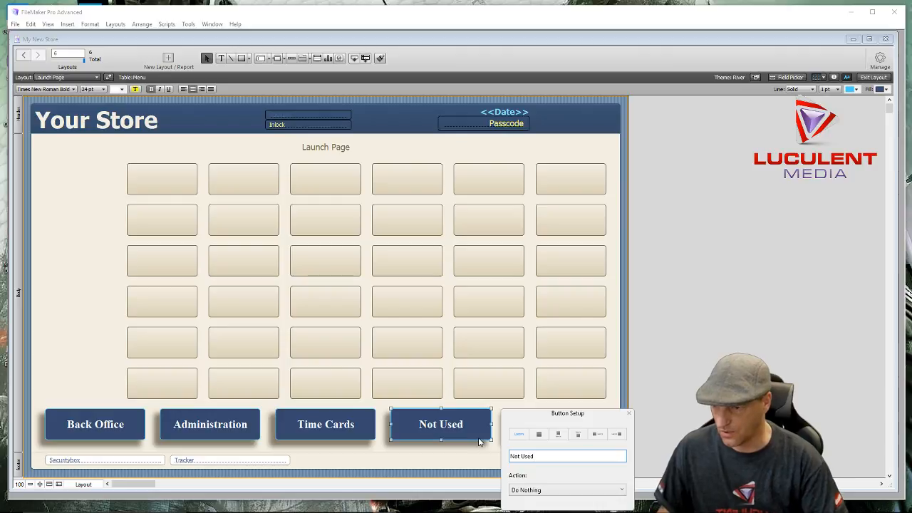
left_click(629, 413)
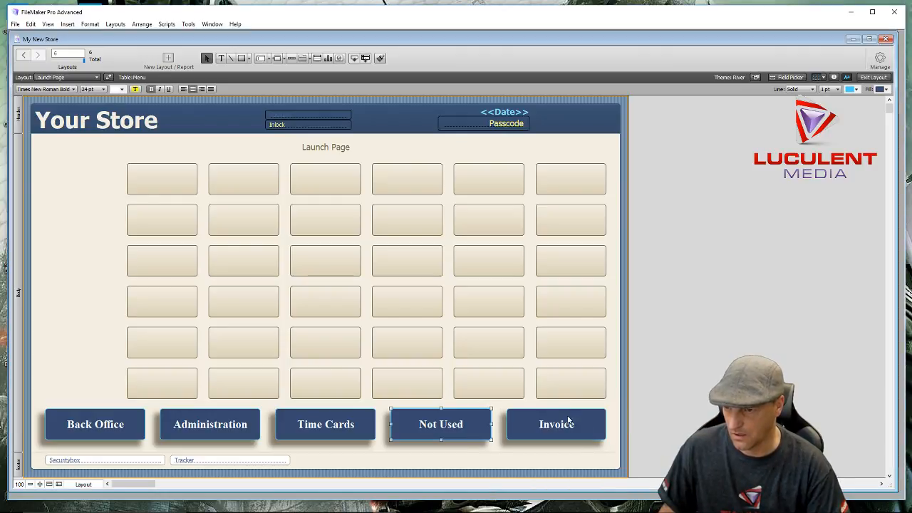
Change the label of the Invoice footer button to "Not Used"
double_click(583, 425)
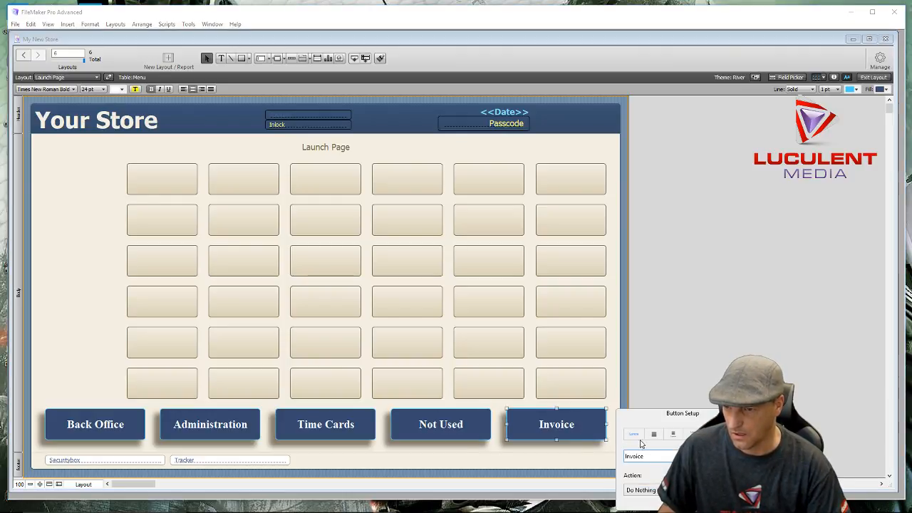
left_click_drag(655, 457, 595, 456)
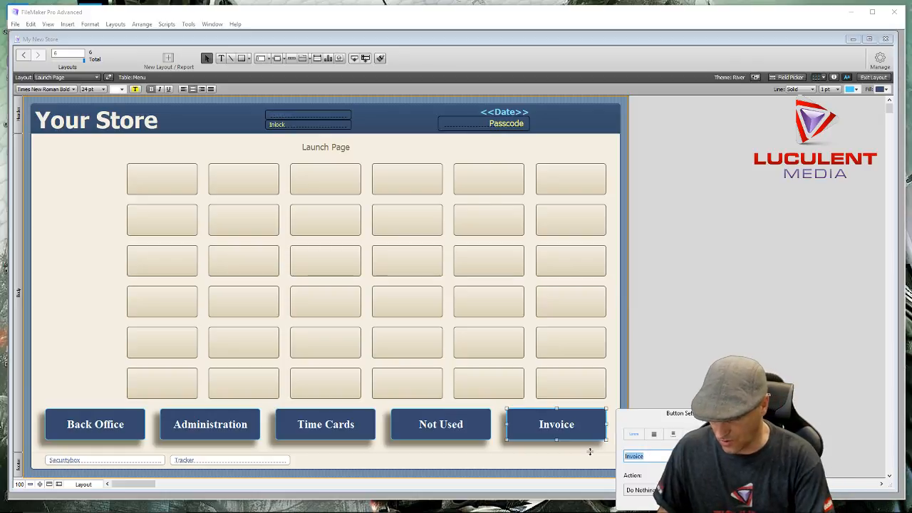
type("Not Used")
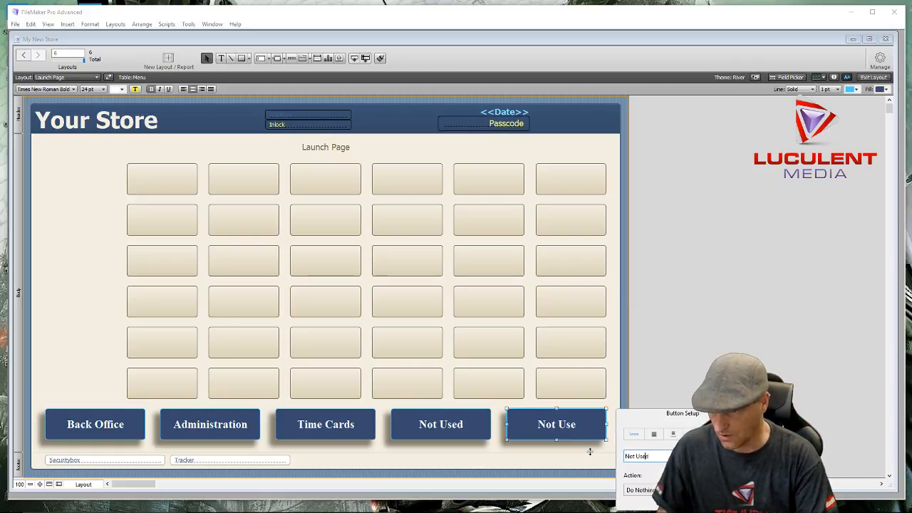
left_click(92, 318)
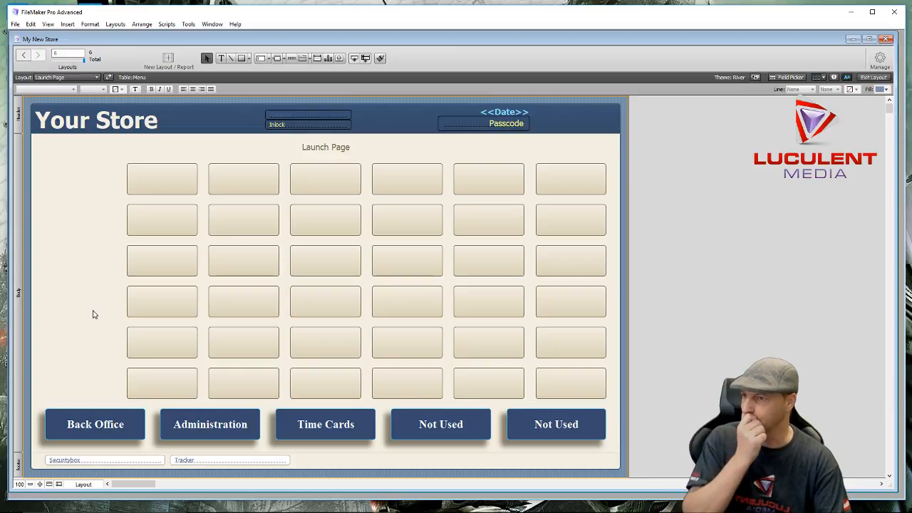
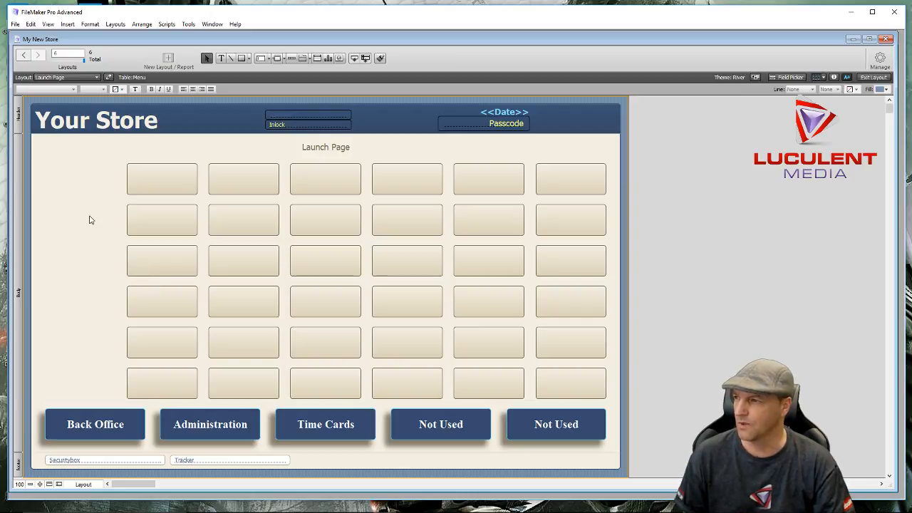
Delete the lower five rows of beige grid buttons from the Launch Page, keeping only the top row
left_click_drag(91, 210, 606, 394)
key("Delete")
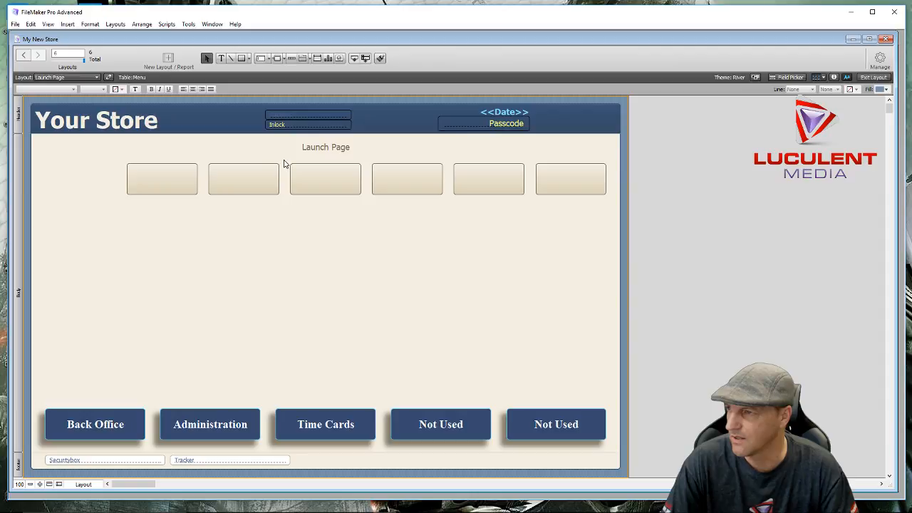
Move the four rightmost beige grid buttons straight down together to sit just above the footer buttons
left_click_drag(284, 163, 611, 221)
key("Down")
key("Down")
key("Down")
key("Down")
key("Down")
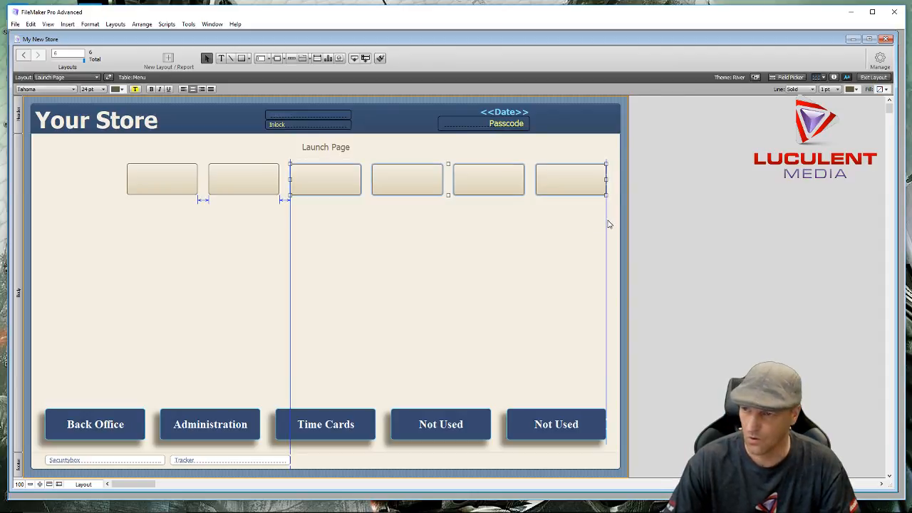
key("Down")
key("Down")
key("Down")
key("Down")
key("Down")
key("Down")
key("Down")
key("Down")
key("Down")
key("Down")
key("Down")
key("Down")
key("Down")
key("Down")
key("Down")
key("Down")
key("Down")
key("Down")
key("Down")
key("Down")
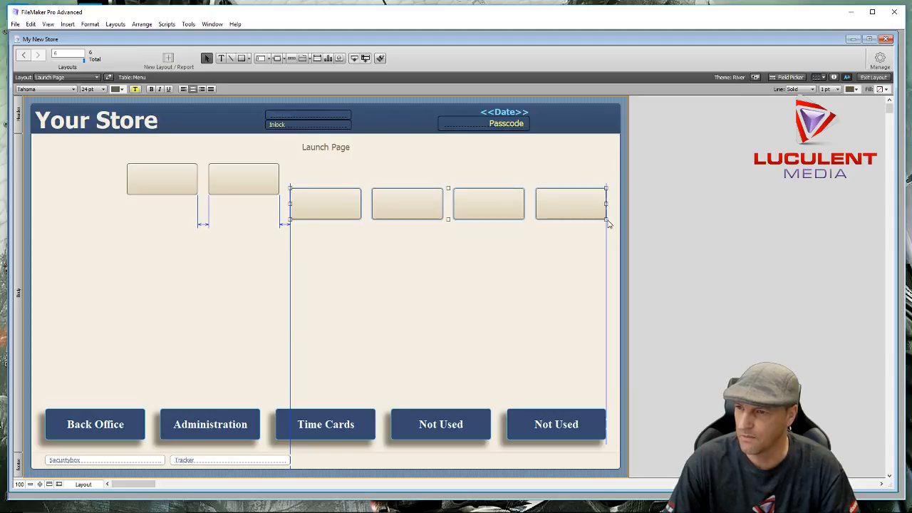
key("Down")
key("Down")
key("Down")
key("Down")
key("Down")
key("Down")
key("Down")
key("Down")
key("Down")
key("Down")
key("Down")
key("Down")
key("Down")
key("Down")
key("Down")
key("Down")
key("Down")
key("Down")
key("Down")
key("Down")
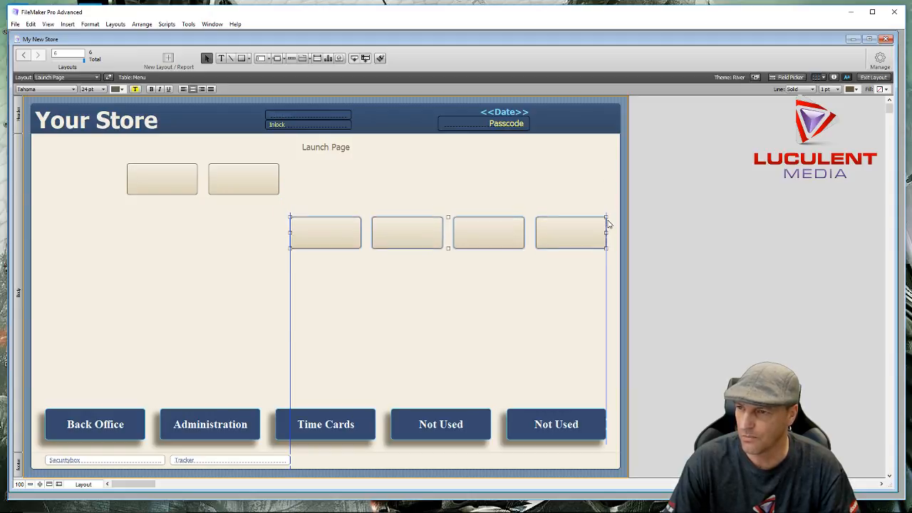
key("Down")
key("Down")
key("Down")
key("Down")
key("Down")
key("Down")
key("Down")
key("Down")
key("Down")
key("Down")
key("Down")
key("Down")
key("Down")
key("Down")
key("Down")
key("Down")
key("Down")
key("Down")
key("Down")
key("Down")
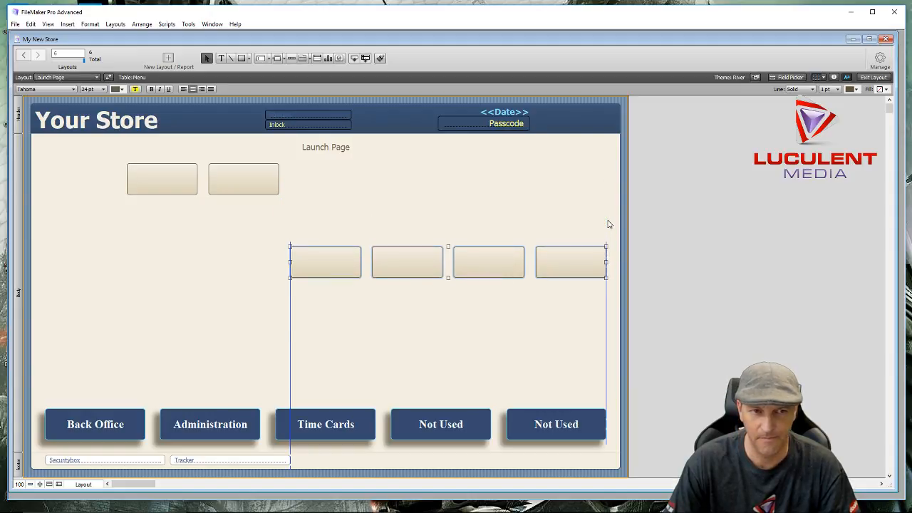
key("Down")
key("Down")
key("Down")
key("Down")
key("Down")
key("Down")
key("Down")
key("Down")
key("Down")
key("Down")
key("Down")
key("Down")
key("Down")
key("Down")
key("Down")
key("Down")
key("Down")
key("Down")
key("Down")
key("Down")
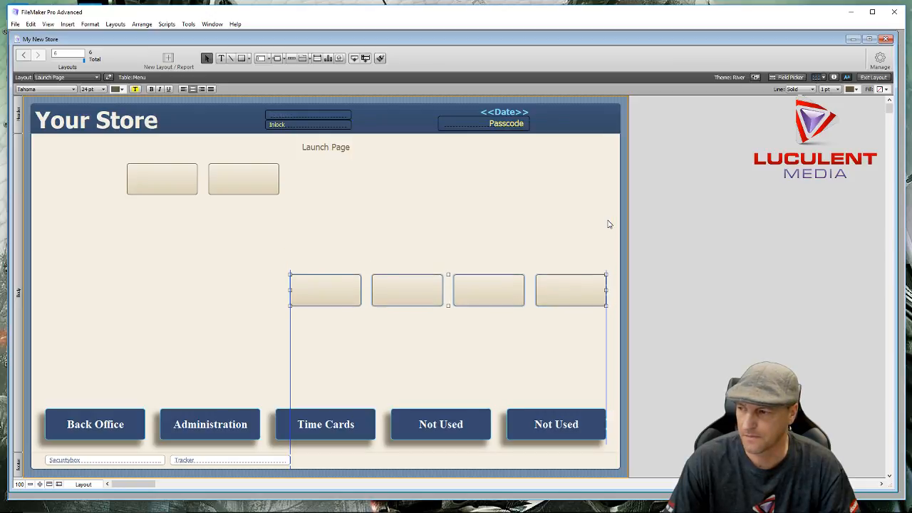
key("Down")
key("Down")
key("Down")
key("Down")
key("Down")
key("Down")
key("Down")
key("Down")
key("Down")
key("Down")
key("Down")
key("Down")
key("Down")
key("Down")
key("Down")
key("Down")
key("Down")
key("Down")
key("Down")
key("Down")
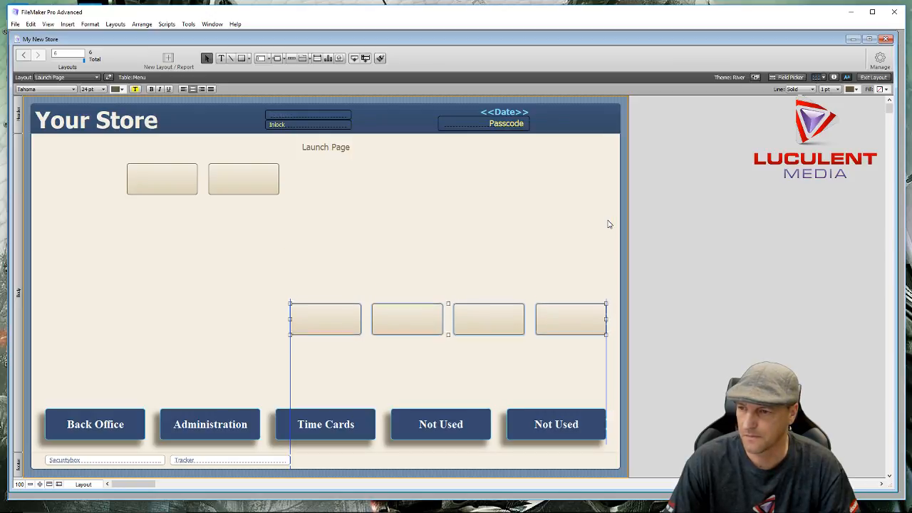
key("Down")
key("Down")
key("Down")
key("Down")
key("Down")
key("Down")
key("Down")
key("Down")
key("Down")
key("Down")
key("Down")
key("Down")
key("Down")
key("Down")
key("Down")
key("Down")
key("Down")
key("Down")
key("Down")
key("Down")
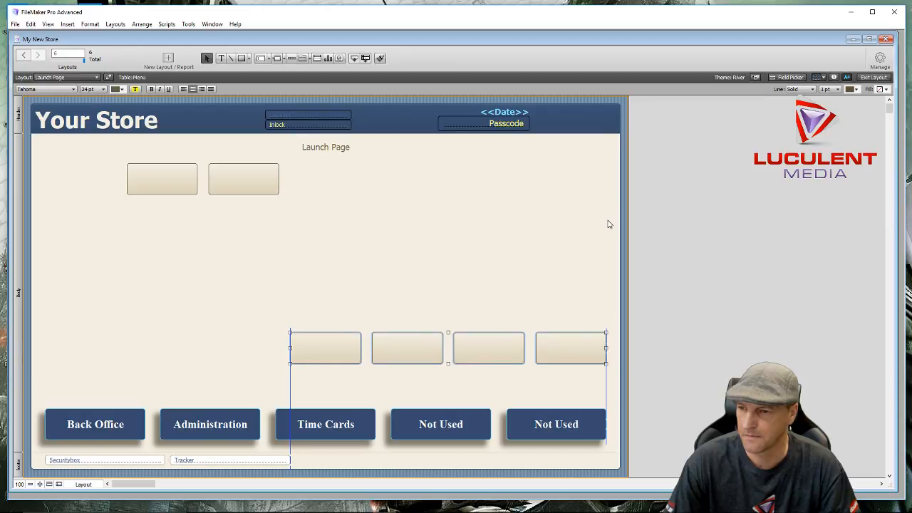
key("Down")
key("Down")
key("Down")
key("Down")
key("Down")
key("Down")
key("Down")
key("Down")
key("Down")
key("Down")
key("Down")
key("Down")
key("Down")
key("Down")
key("Down")
key("Down")
key("Down")
key("Down")
key("Down")
key("Down")
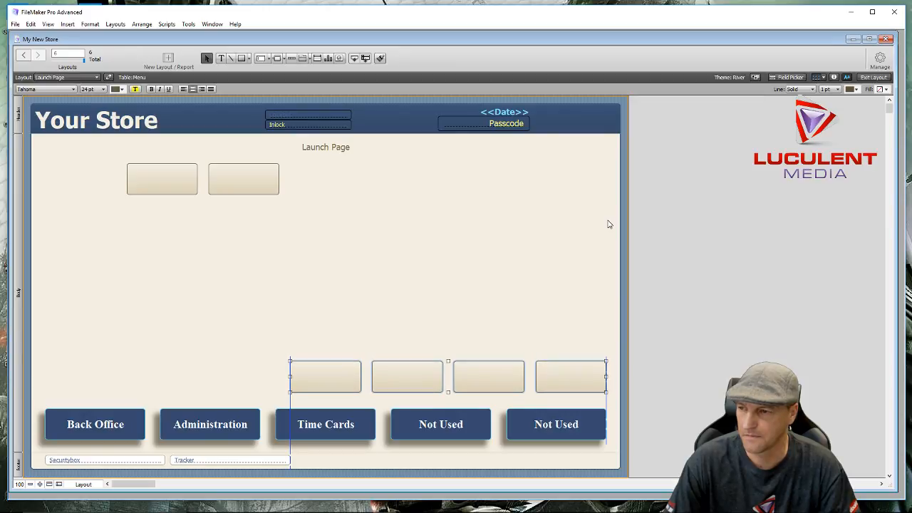
key("Down")
key("Down")
key("Down")
key("Down")
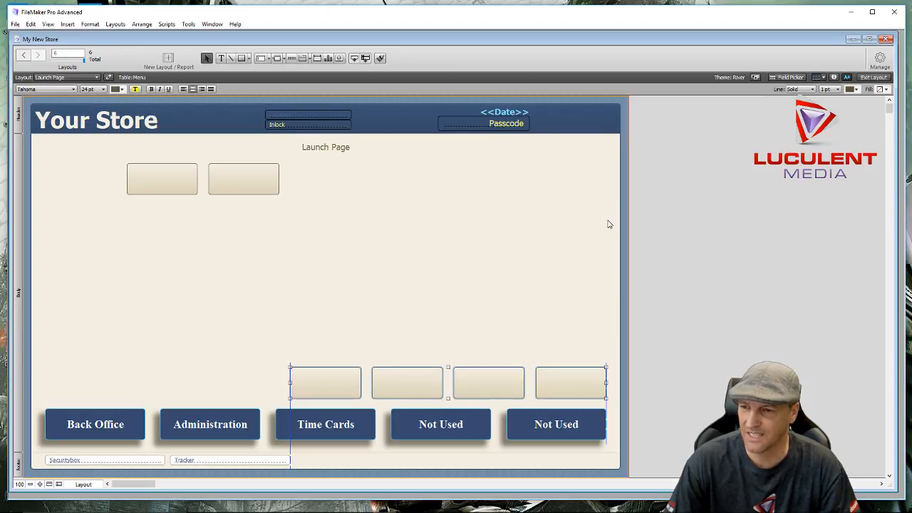
key("Down")
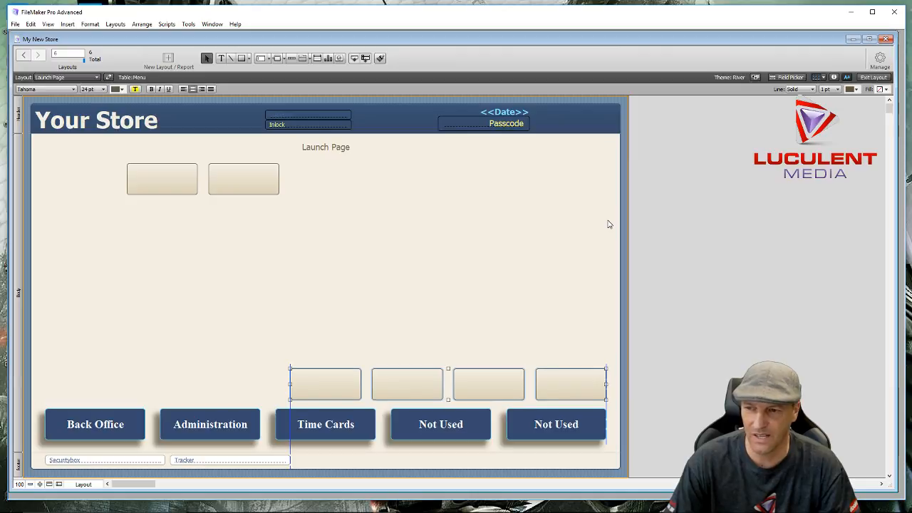
left_click(457, 261)
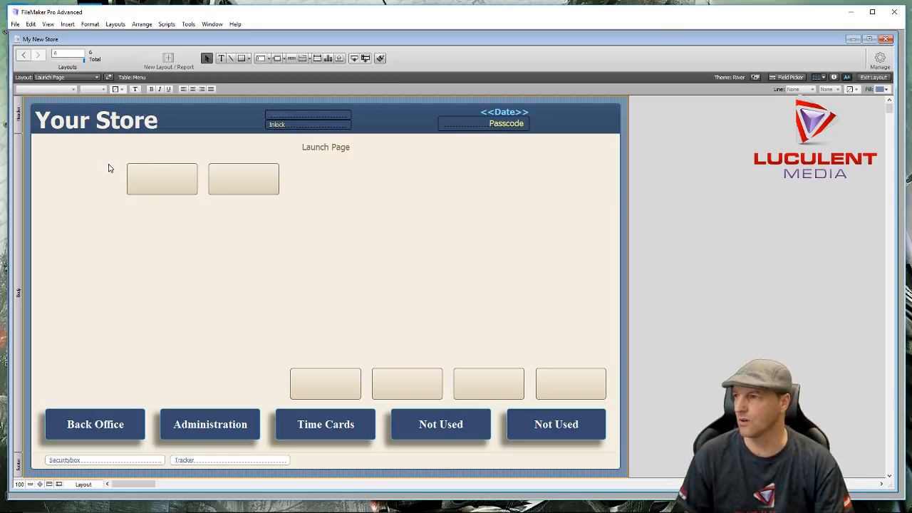
Enlarge the two remaining upper beige buttons together and centre the pair beneath the Launch Page title
left_click_drag(116, 152, 278, 211)
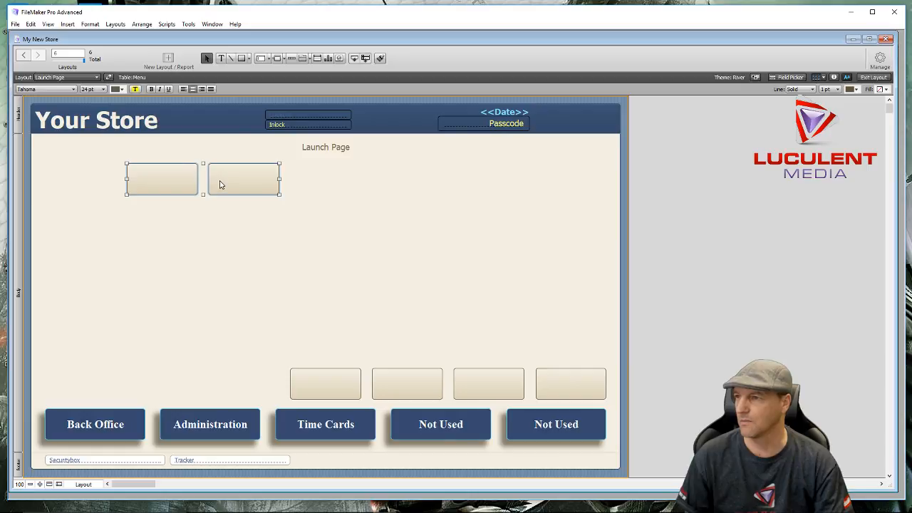
left_click_drag(220, 185, 342, 219)
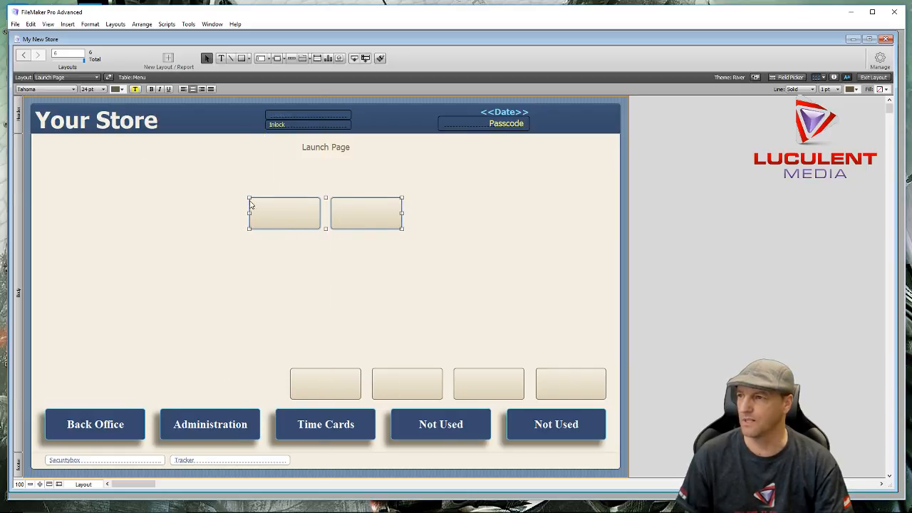
left_click(208, 225)
left_click_drag(216, 189, 422, 253)
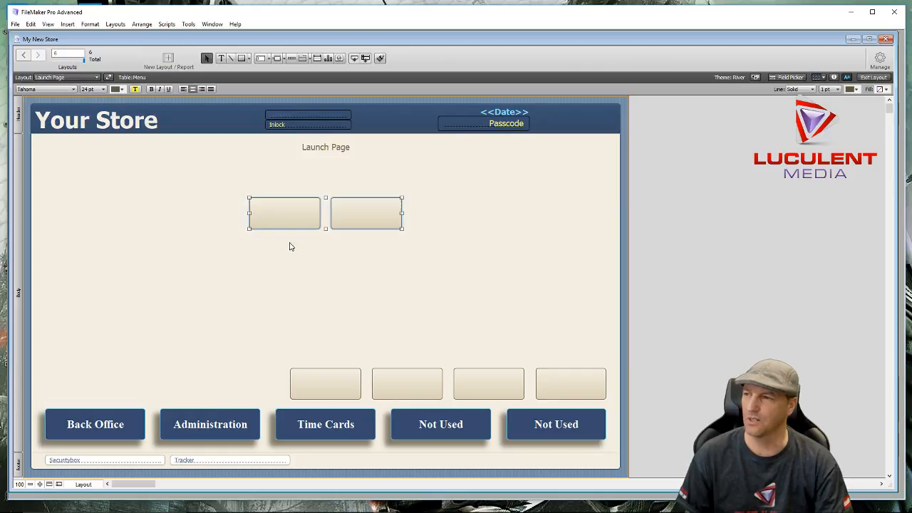
left_click_drag(250, 229, 195, 260)
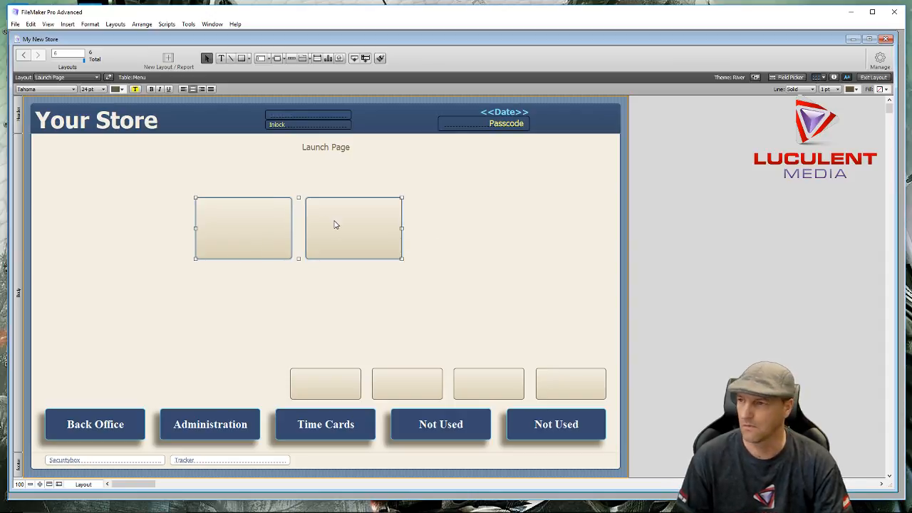
left_click_drag(336, 224, 368, 215)
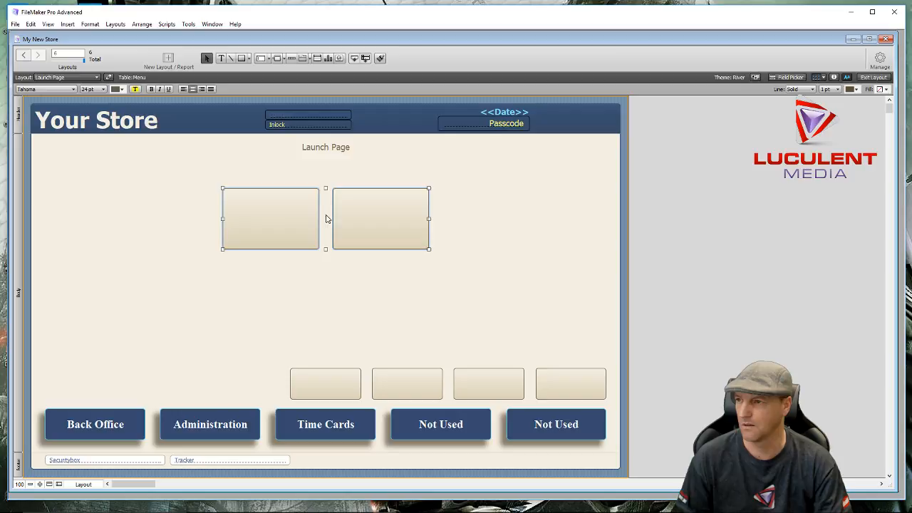
Label the first of the two large beige buttons on the Launch Page "Register One"
double_click(279, 222)
left_click(155, 240)
left_click(254, 209)
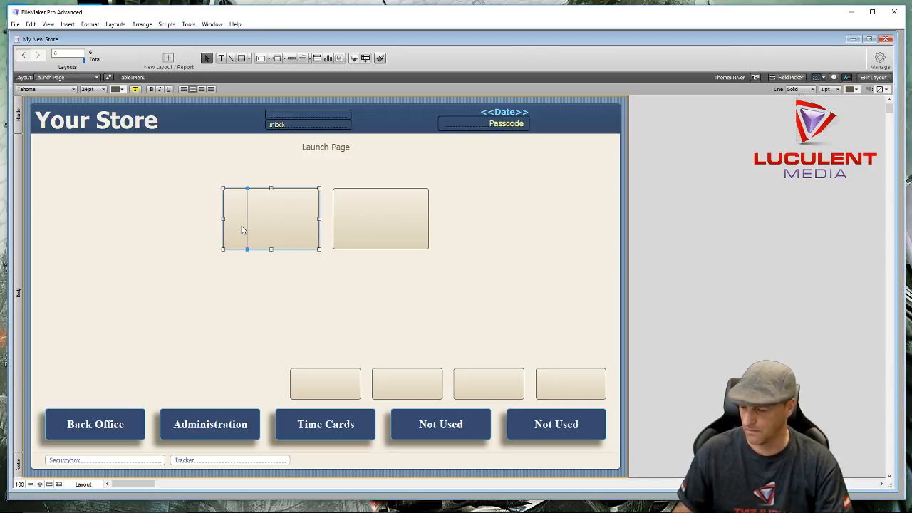
double_click(274, 227)
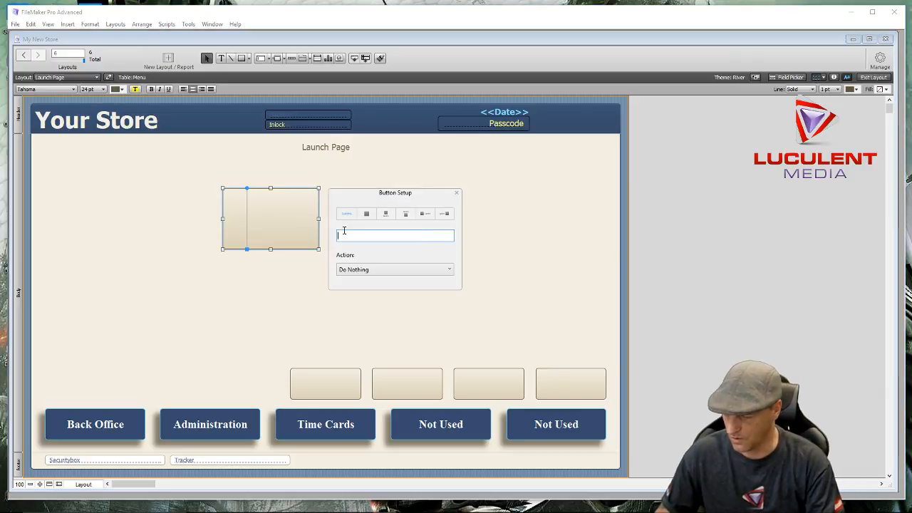
type("Register")
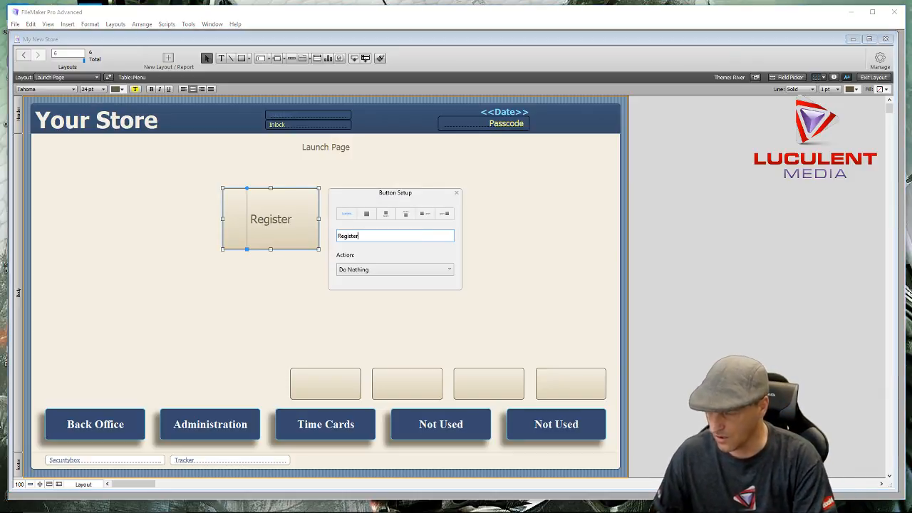
type(" One")
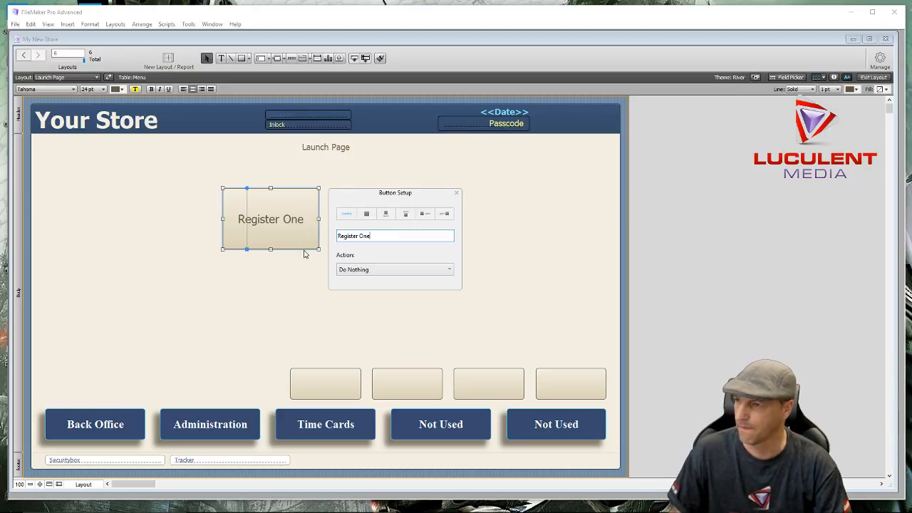
Give the Register One button a single-step action, Go to Layout, targeting "Category Page 1"
left_click(384, 271)
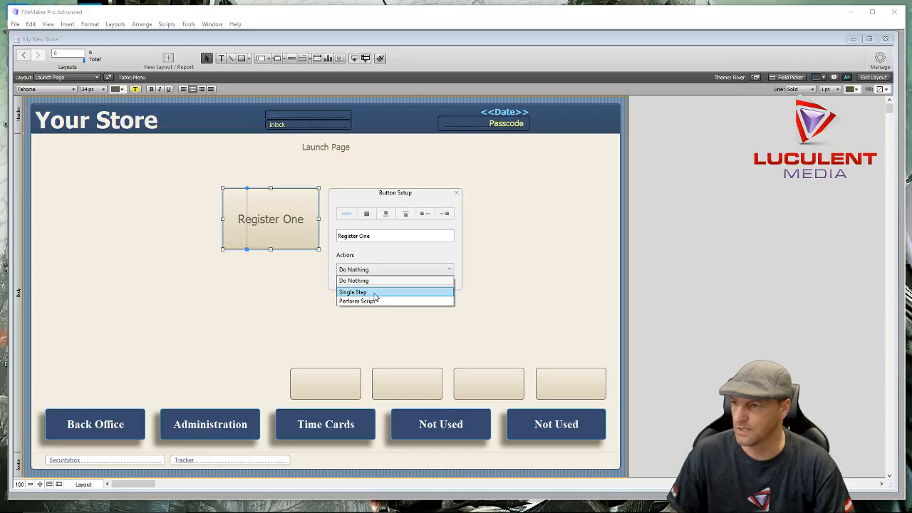
left_click(374, 292)
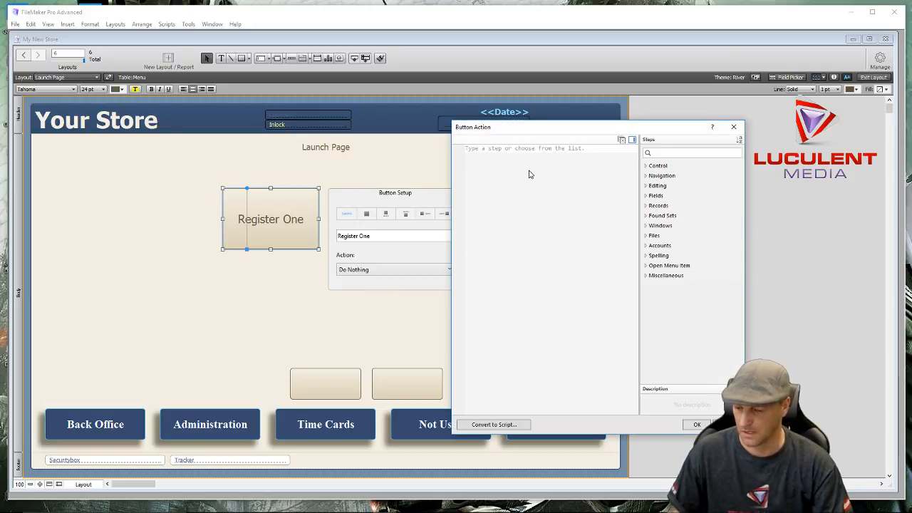
type("Go")
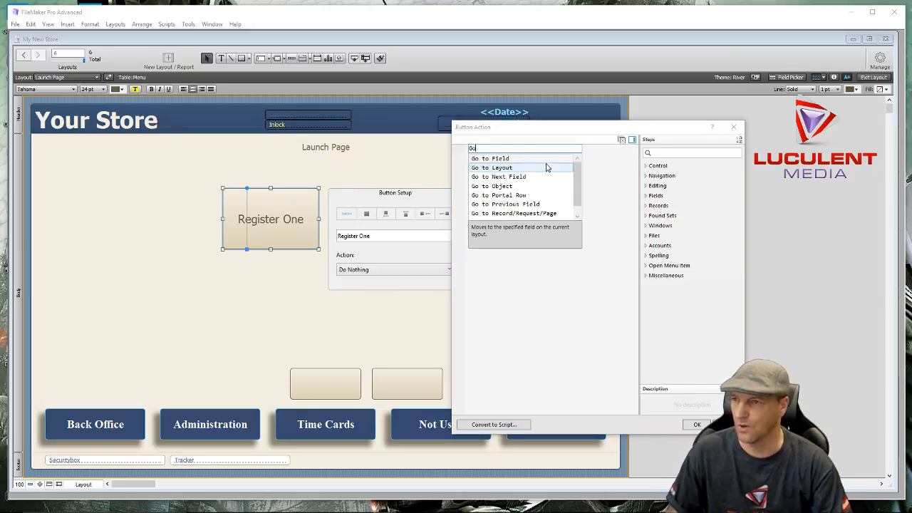
left_click(500, 171)
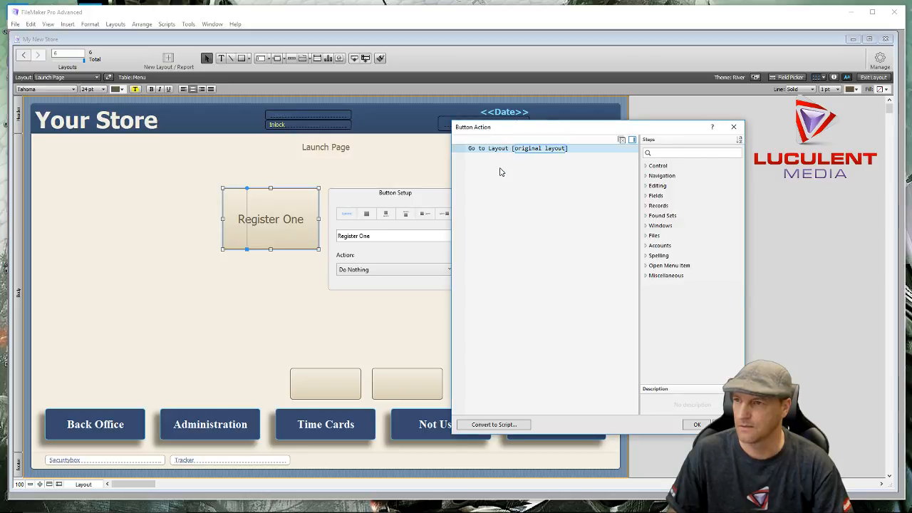
left_click(533, 150)
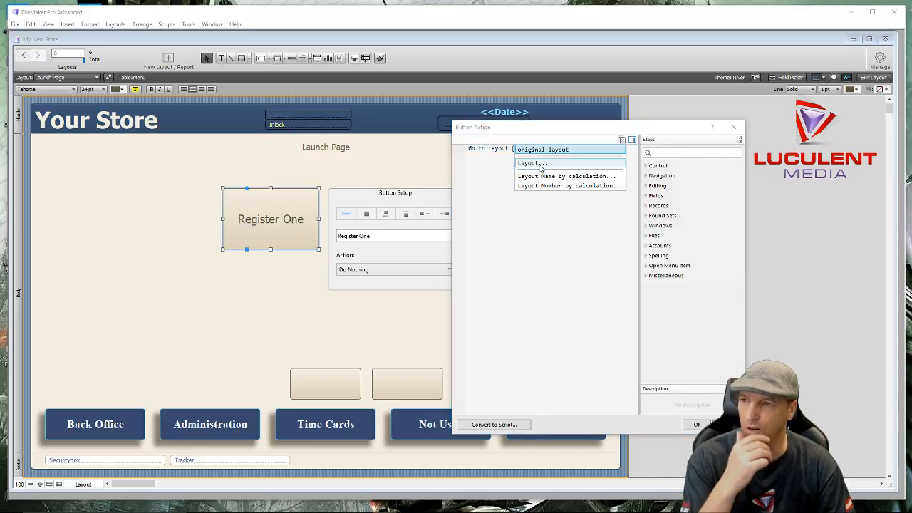
left_click(536, 163)
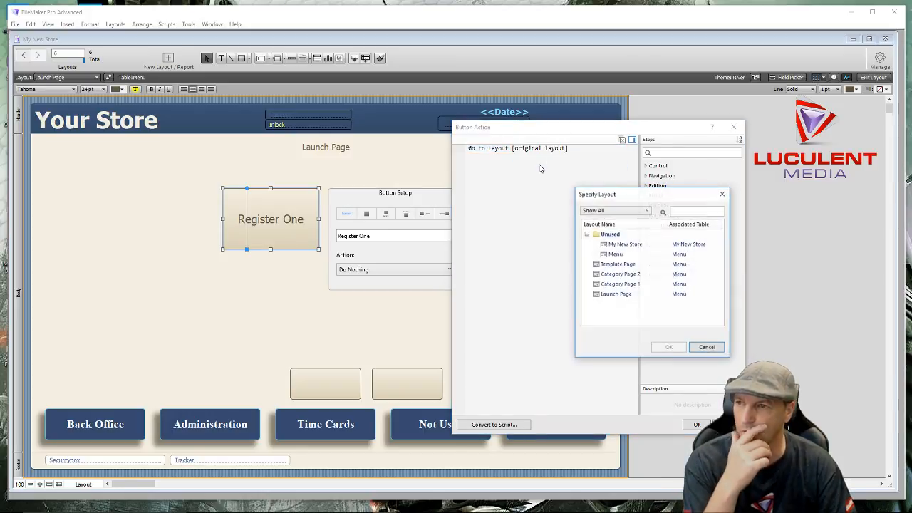
double_click(609, 285)
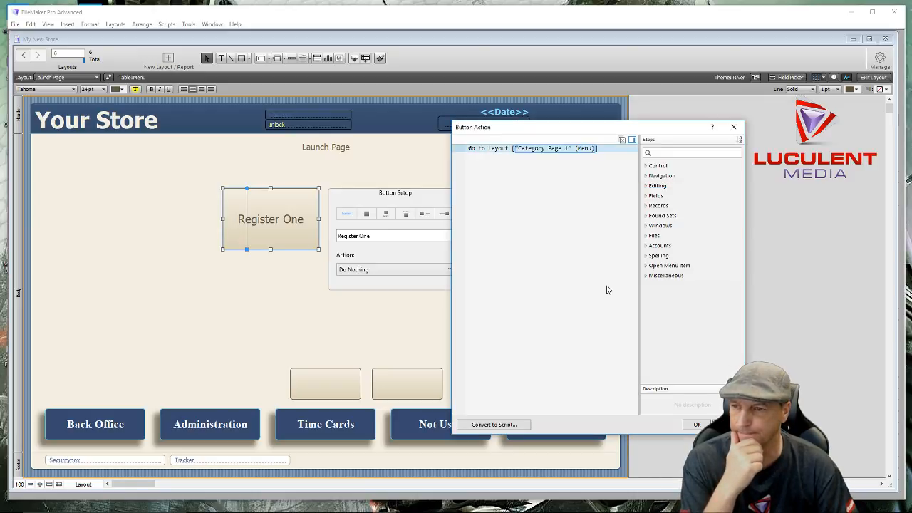
left_click(693, 426)
left_click(296, 311)
Label the second large beige button on the Launch Page "Register Two"
left_click(393, 236)
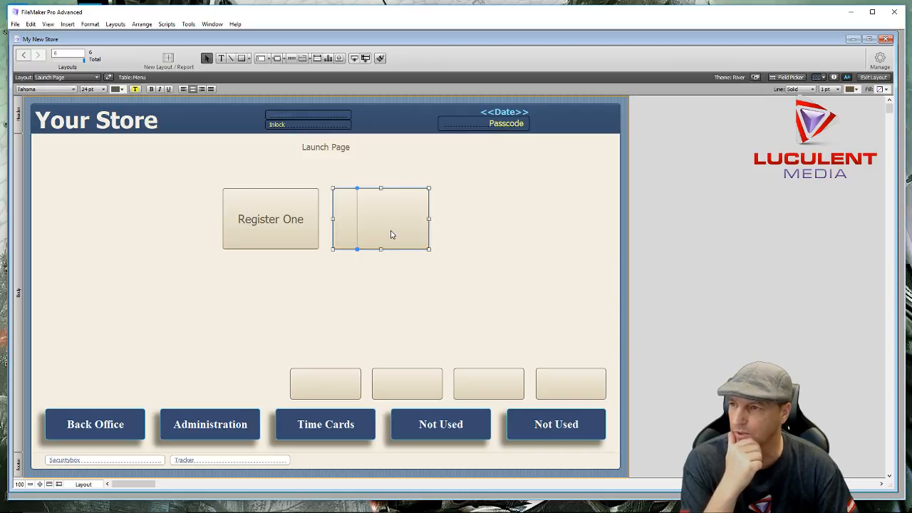
double_click(391, 234)
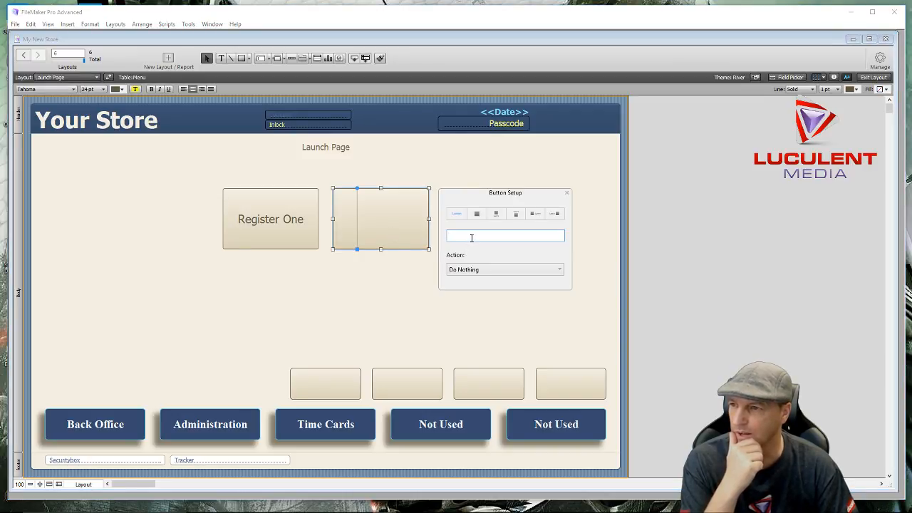
type("Re")
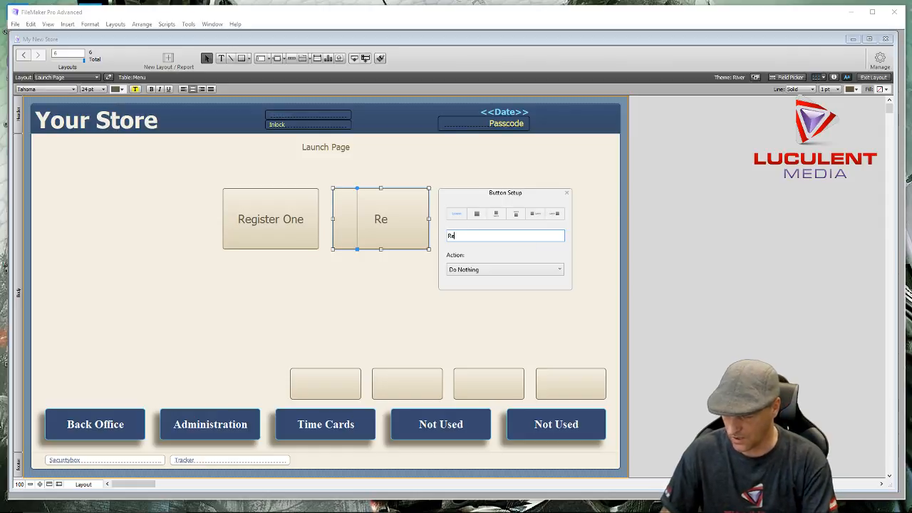
type("gister")
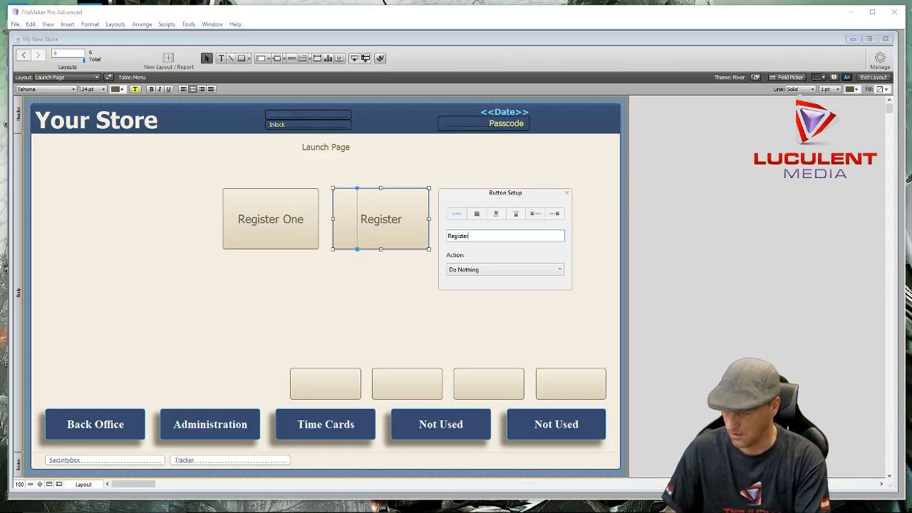
type(" Two")
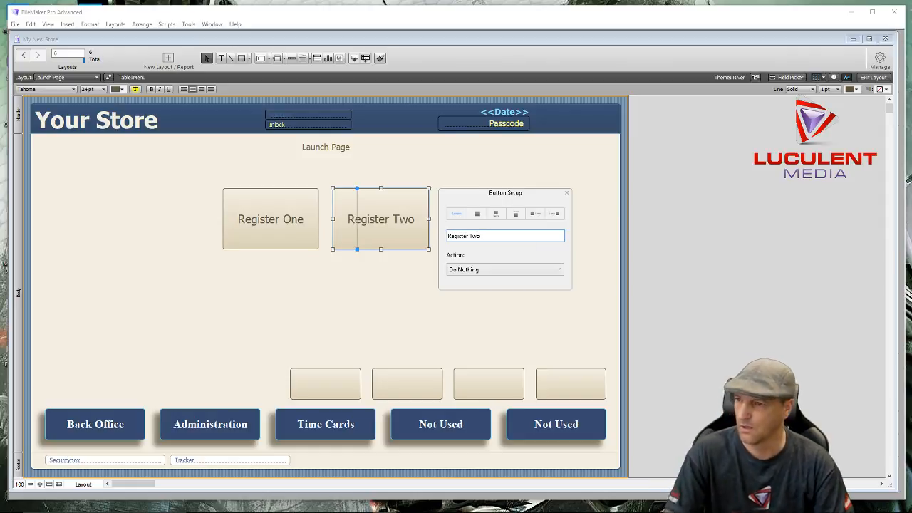
Give the Register Two button a single-step action, Go to Layout, targeting "Category Page 2"
left_click(507, 271)
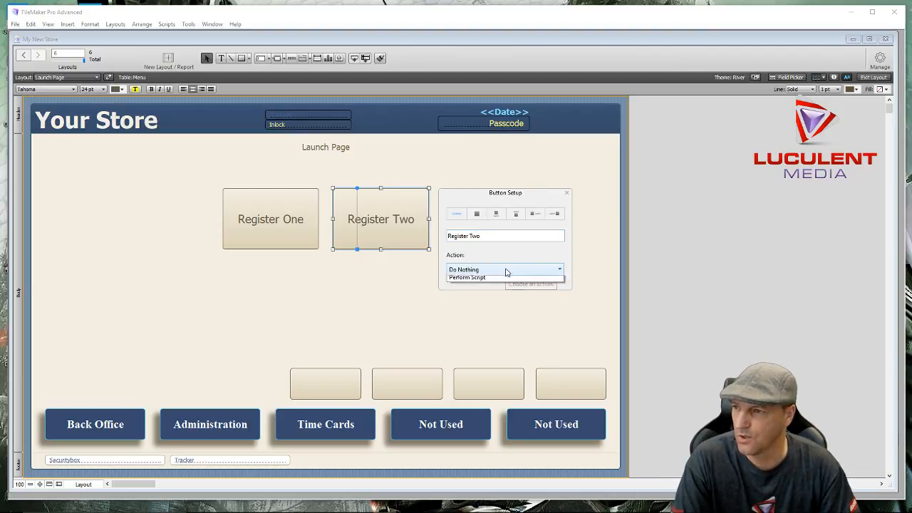
left_click(495, 292)
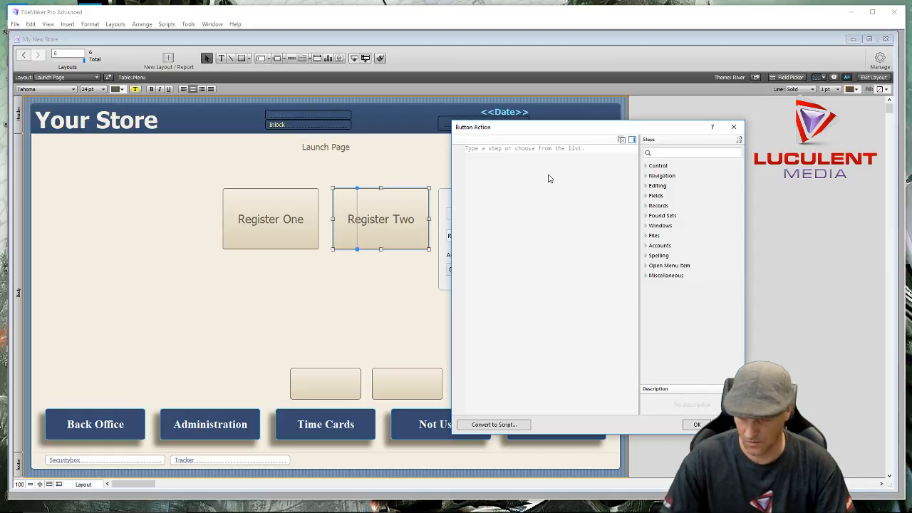
type("Go")
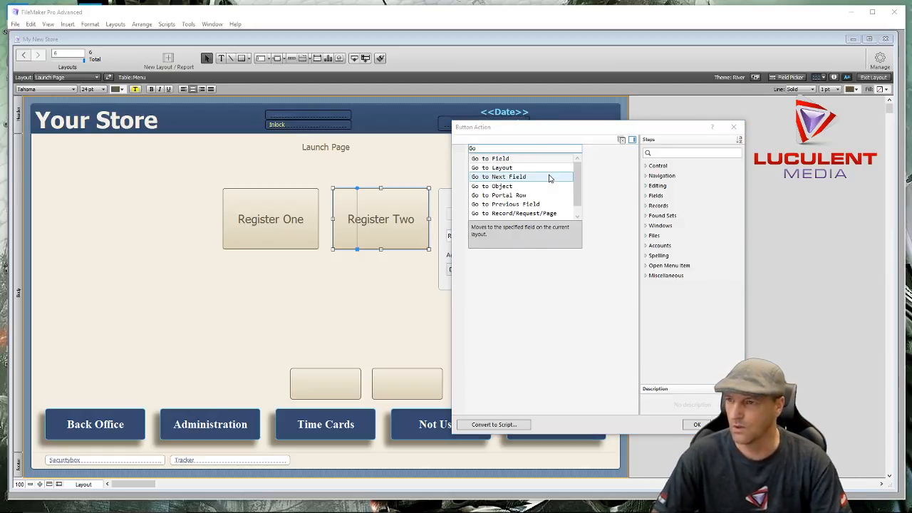
left_click(494, 169)
left_click(533, 151)
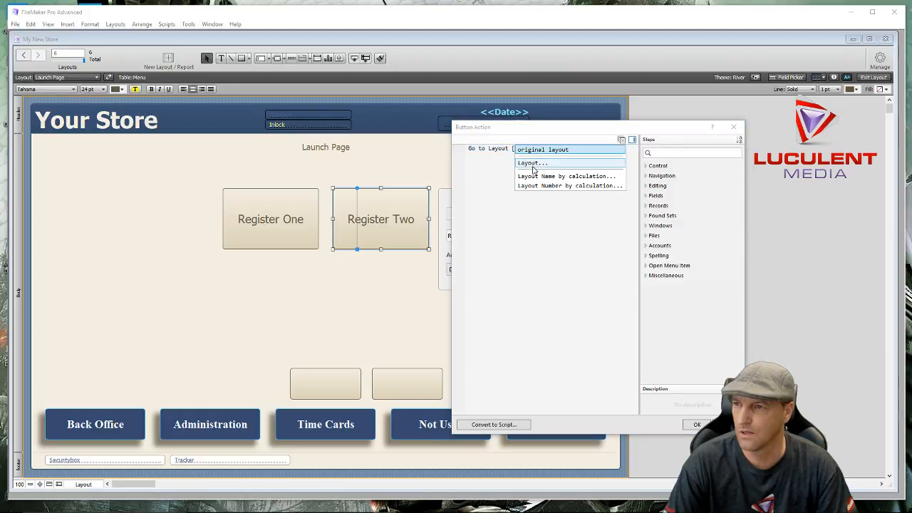
left_click(533, 165)
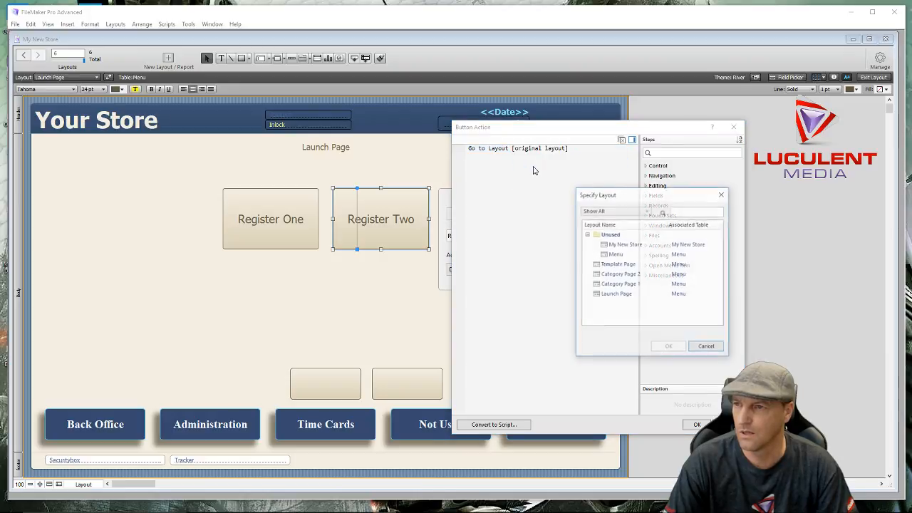
double_click(632, 276)
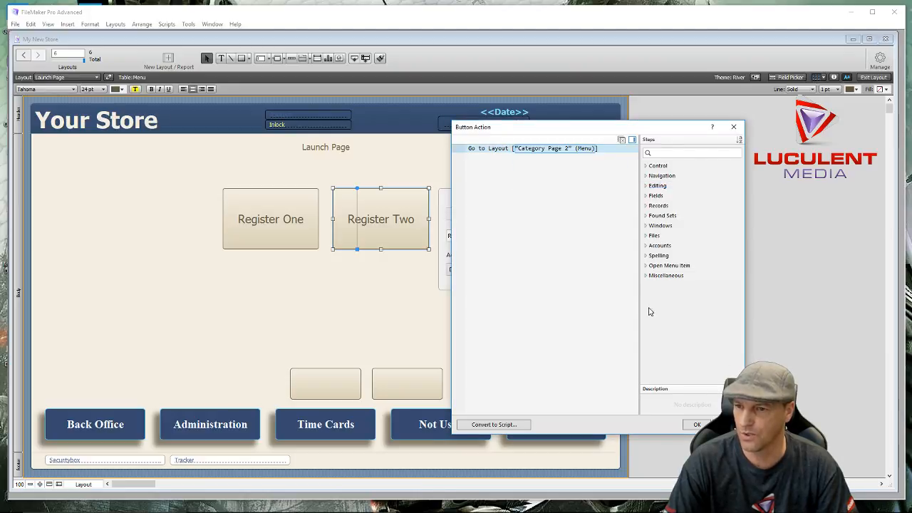
left_click(695, 425)
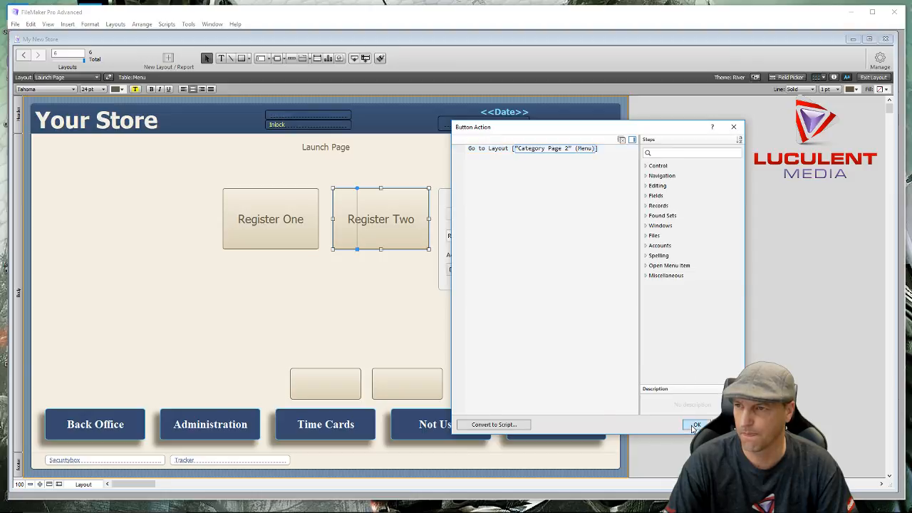
left_click(393, 337)
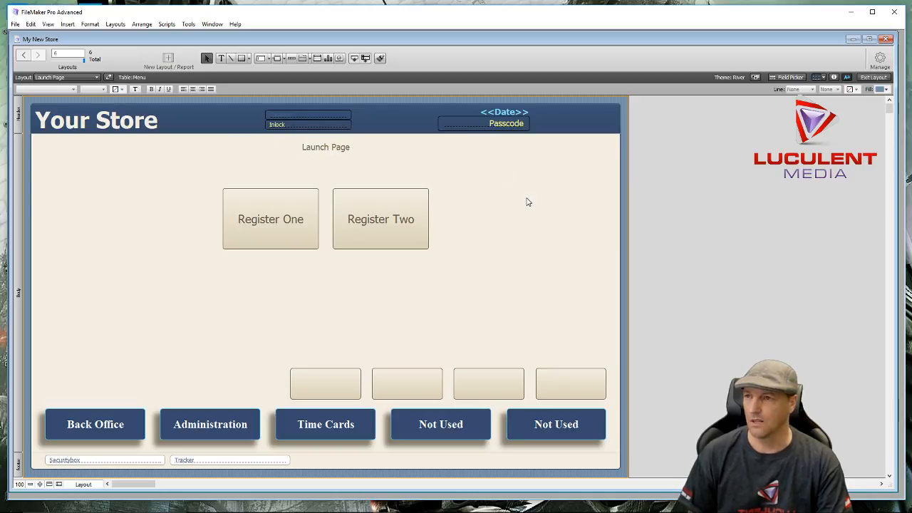
Test the Register Two button in Browse mode, and open the layout it leads to for editing
left_click(875, 77)
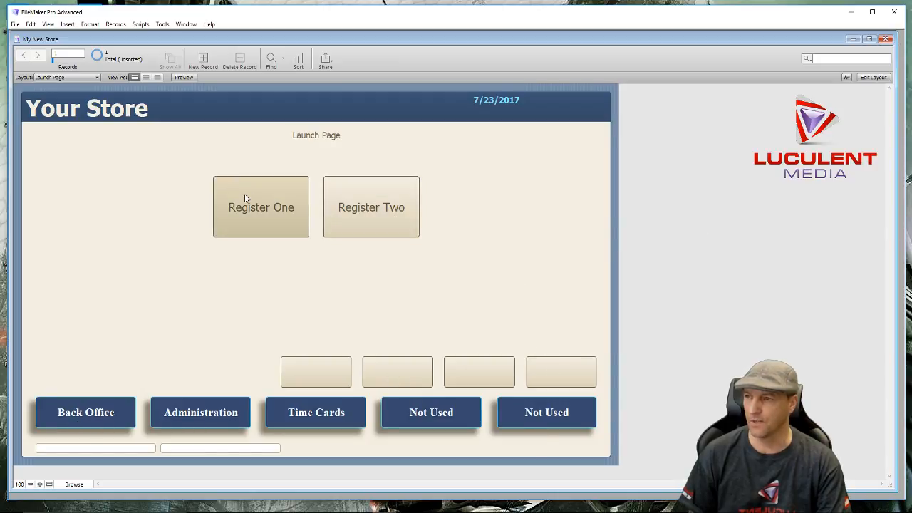
left_click(400, 208)
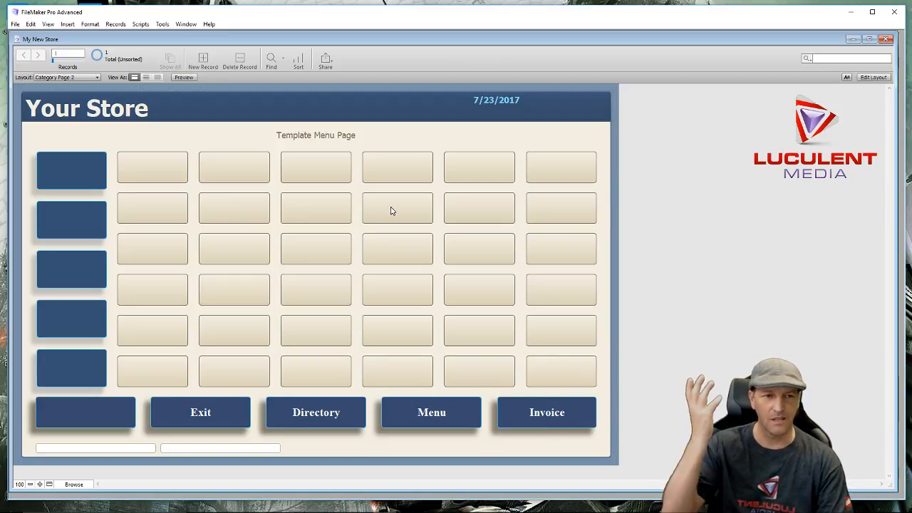
left_click(875, 78)
Replace the "Template Menu Page" title on Category Page 2 with "Register Two Category Page"
left_click(338, 148)
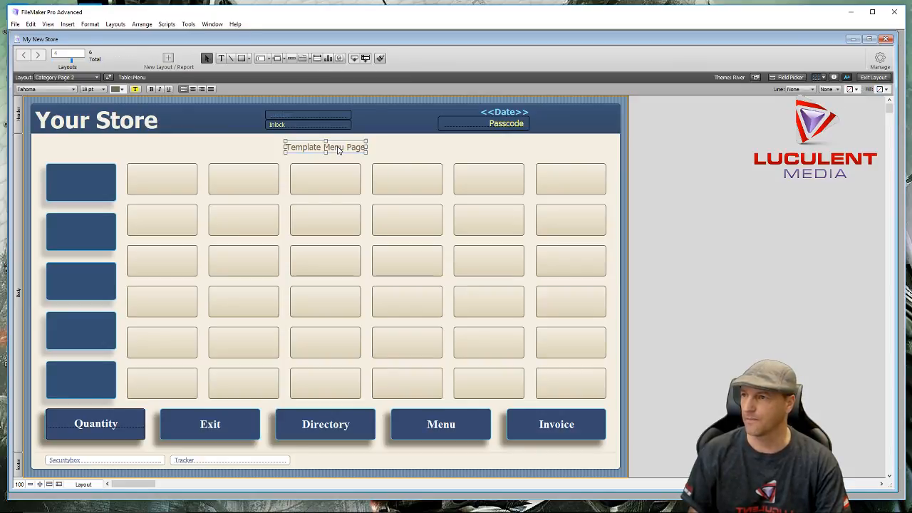
left_click(339, 148)
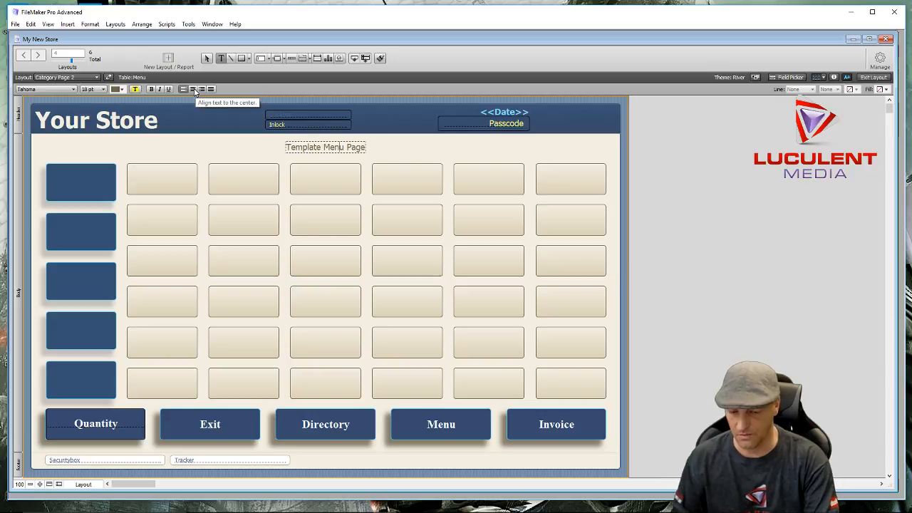
key("BackSpace")
key("BackSpace")
key("BackSpace")
key("BackSpace")
key("BackSpace")
key("BackSpace")
key("BackSpace")
key("BackSpace")
key("BackSpace")
key("BackSpace")
key("BackSpace")
key("BackSpace")
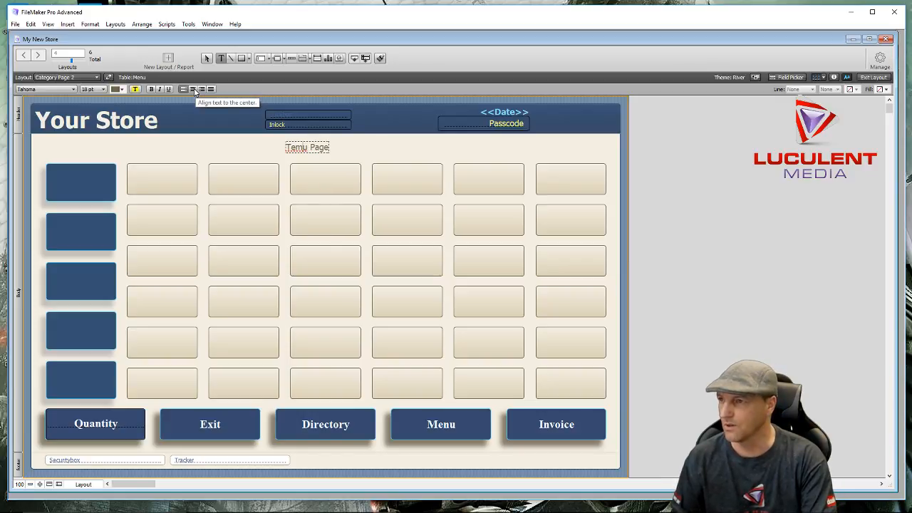
key("Delete")
key("Delete")
key("Delete")
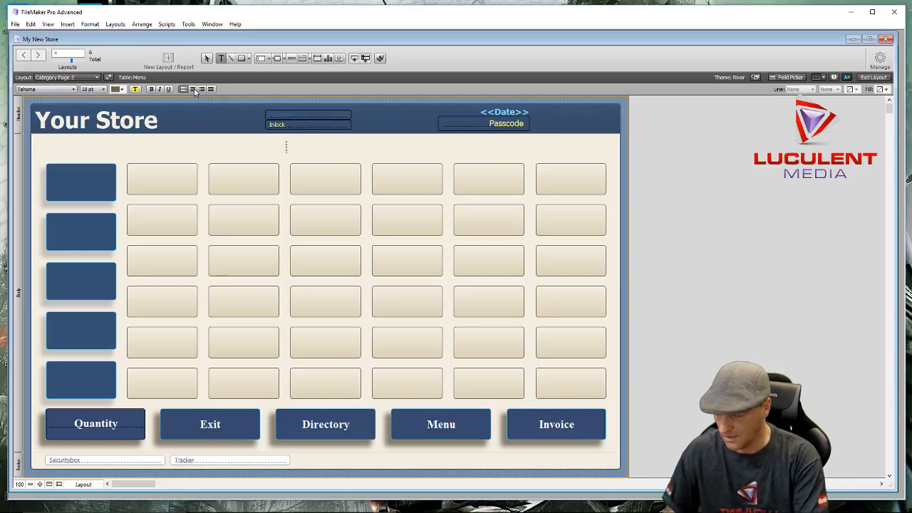
type("Red")
type("ister")
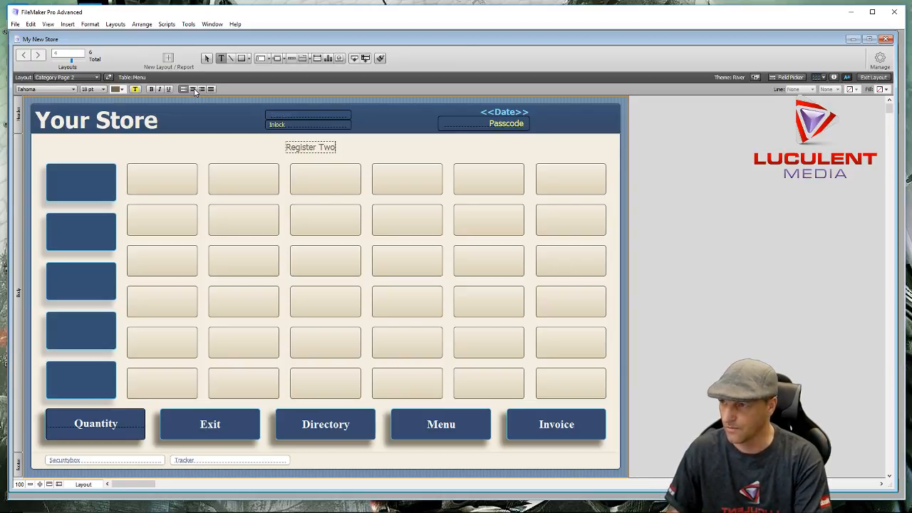
type(" Two")
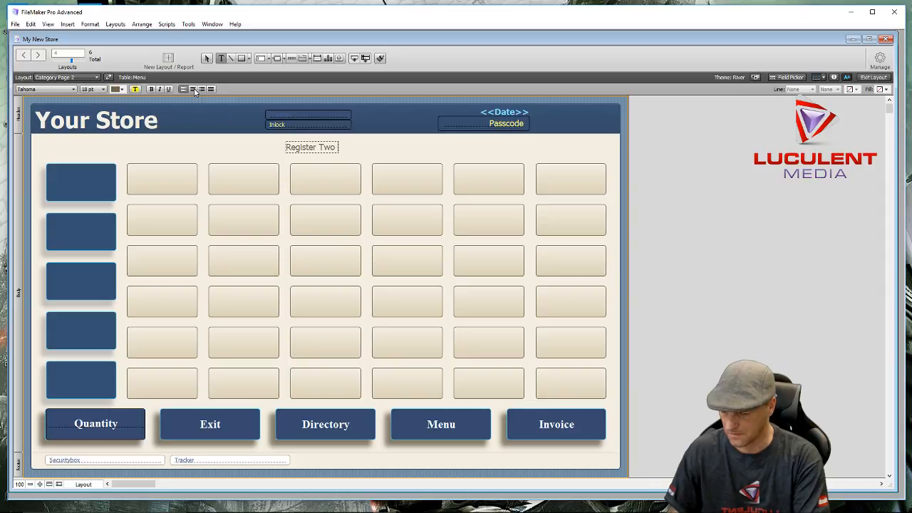
type(" Categor")
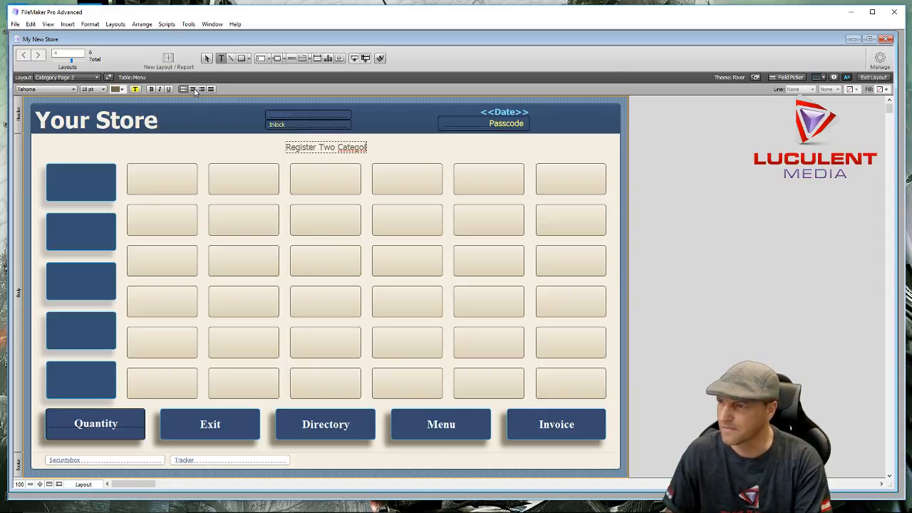
type("y P")
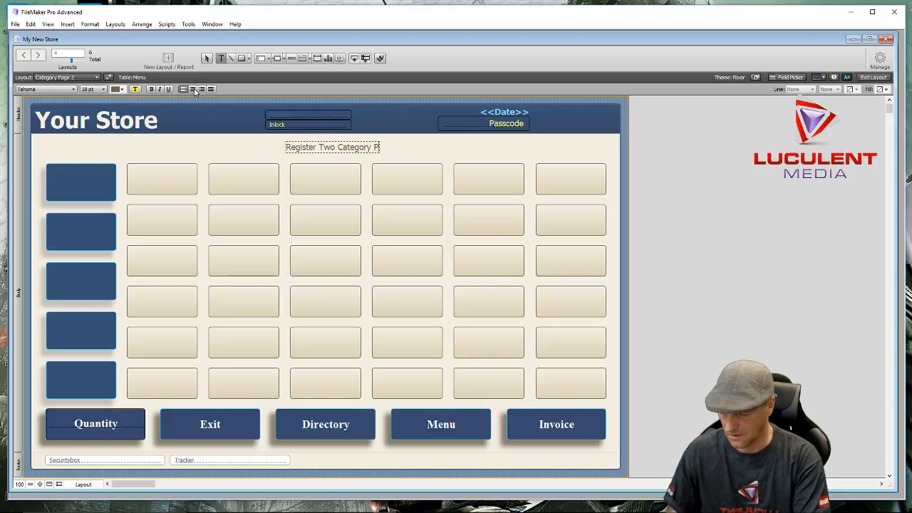
type("age")
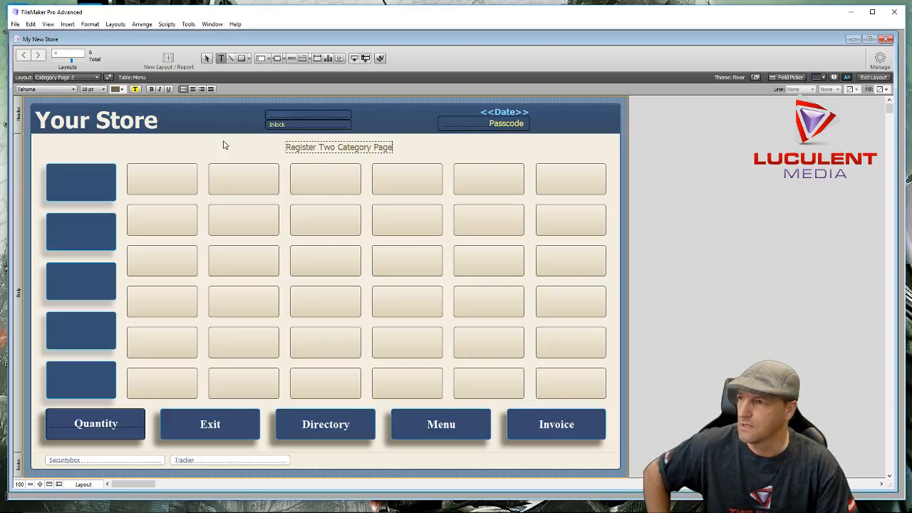
Center the "Register Two Category Page" title horizontally above the button grid, with its left edge at about 524 pt and top at about 96 pt
key("Escape")
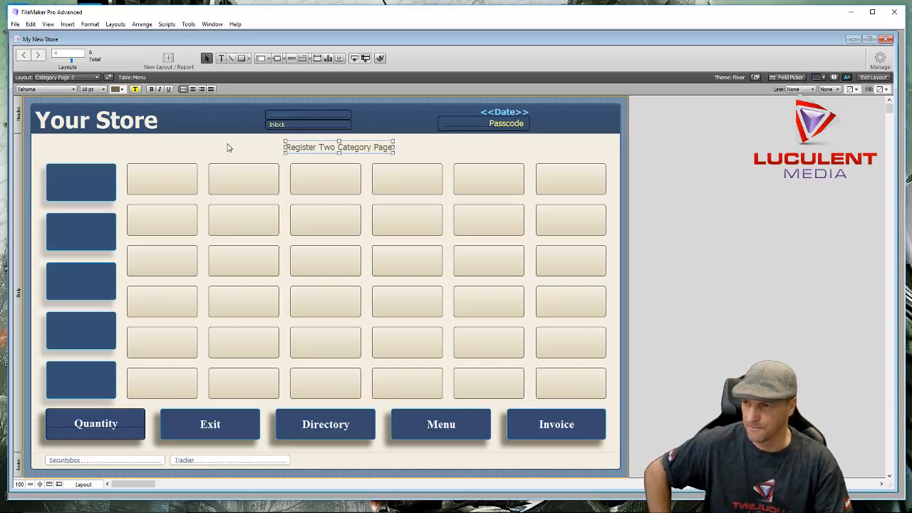
key("Right")
key("Right")
key("Right")
key("Right")
key("Right")
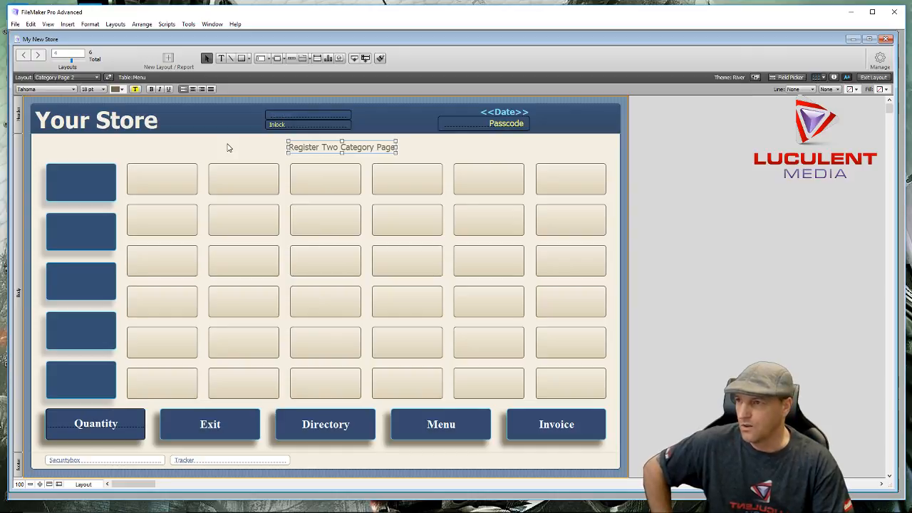
key("Right")
key("Right")
key("Right")
key("Right")
key("Right")
key("Right")
key("Right")
key("Right")
key("Right")
key("Right")
key("Right")
key("Right")
key("Right")
key("Right")
key("Right")
key("Right")
key("Right")
key("Right")
key("Right")
key("Right")
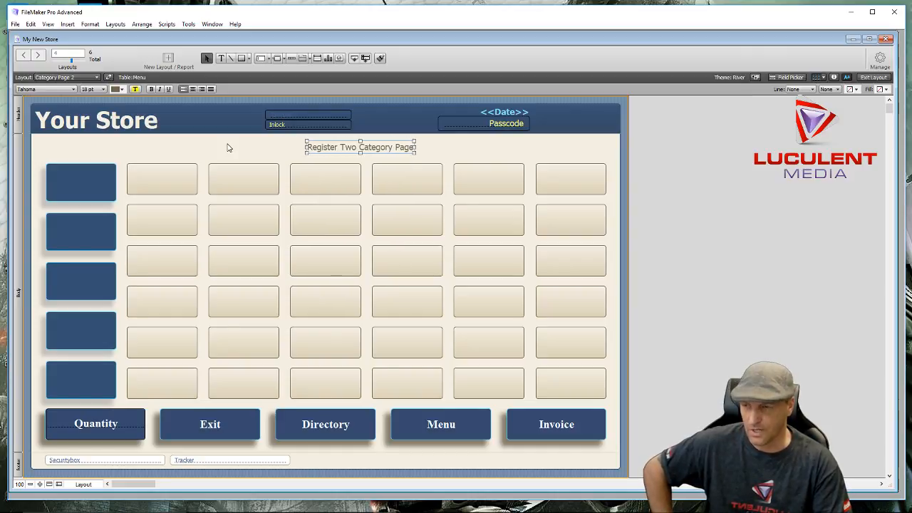
key("Left")
key("Left")
key("Left")
key("Left")
key("Left")
key("Left")
key("Left")
key("Left")
key("Left")
key("Left")
key("Left")
key("Left")
key("Left")
key("Left")
key("Left")
key("Left")
key("Left")
key("Left")
key("Left")
key("Left")
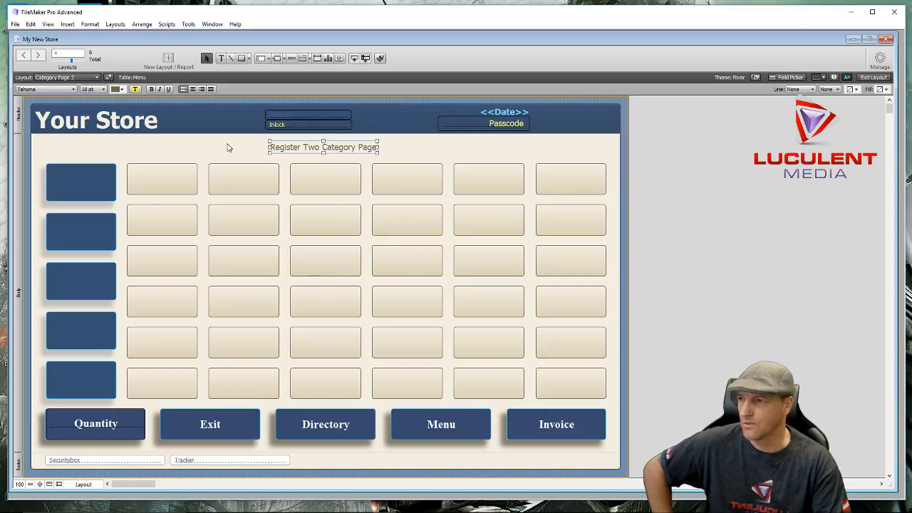
key("Left")
key("Left")
key("Left")
key("Left")
key("Left")
key("Left")
key("Left")
key("Left")
key("Left")
key("Left")
key("Left")
key("Left")
key("Left")
key("Right")
key("Right")
key("Right")
key("Right")
key("Right")
key("Right")
key("Right")
key("Right")
key("Right")
key("Right")
key("Right")
key("Right")
key("Right")
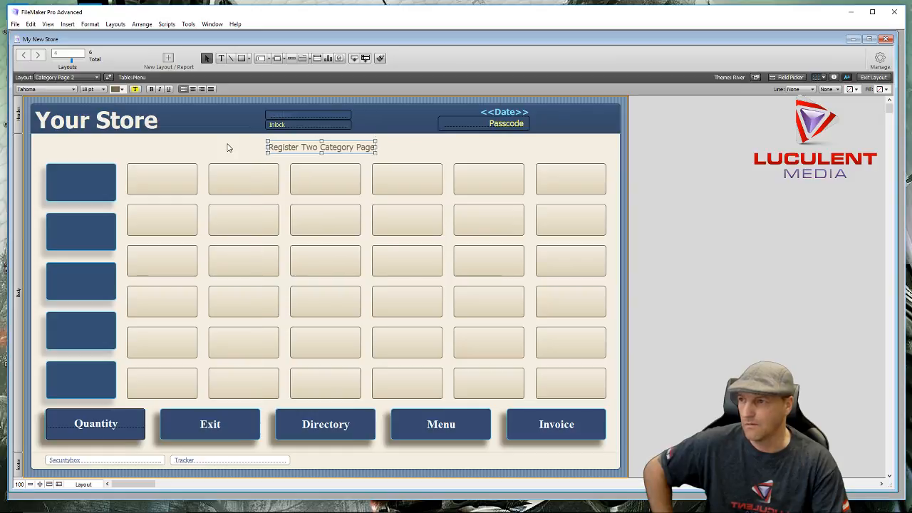
key("Right")
key("Right")
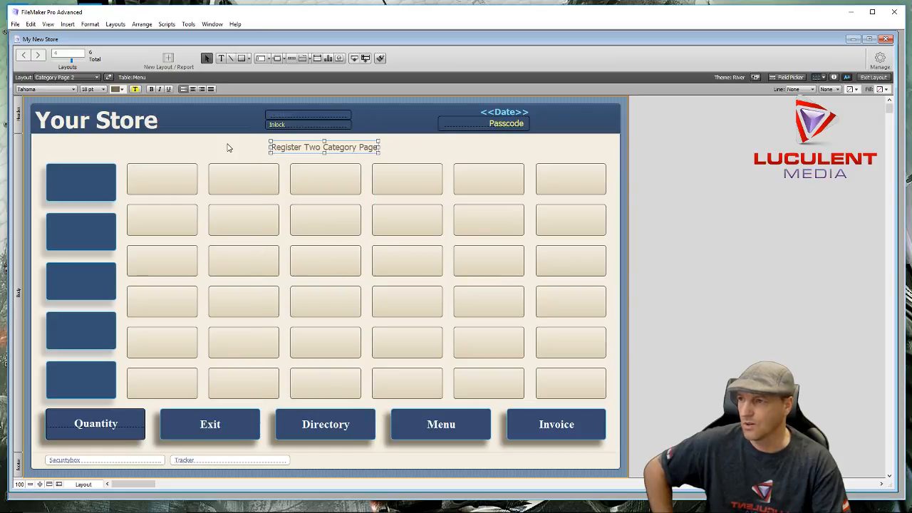
key("Left")
key("Left")
key("Left")
key("Left")
key("Left")
key("Left")
key("Left")
key("Left")
key("Left")
key("Left")
key("Left")
key("Left")
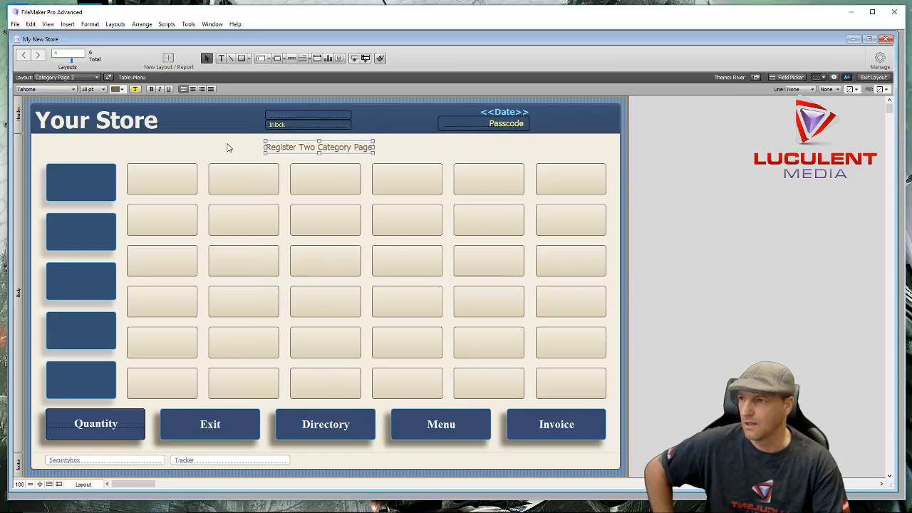
key("Right")
key("Right")
key("Right")
key("Right")
key("Right")
key("Right")
key("Right")
key("Right")
key("Right")
key("Right")
key("Right")
key("Right")
key("Right")
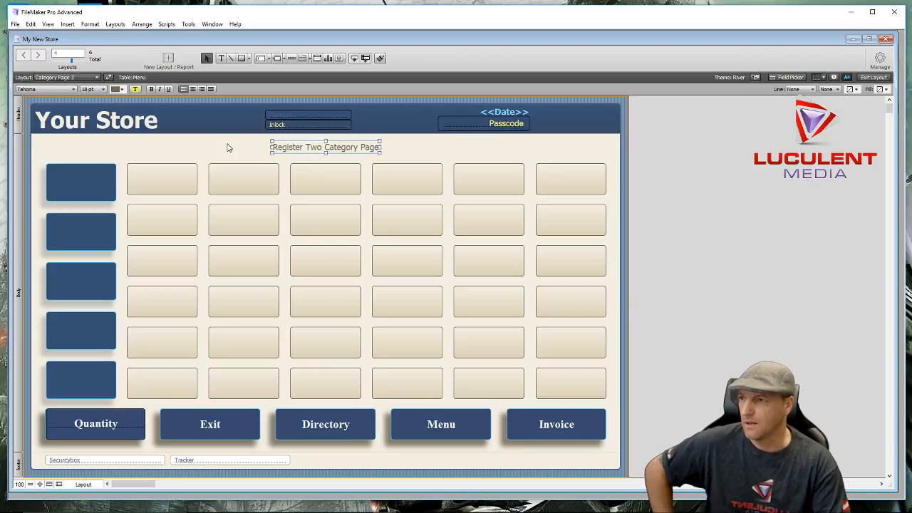
key("Left")
key("Left")
key("Left")
key("Left")
key("Left")
key("Left")
key("Left")
key("Left")
key("Left")
key("Left")
key("Left")
key("Left")
key("Left")
key("Left")
key("Left")
key("Left")
key("Left")
key("Left")
key("Left")
key("Left")
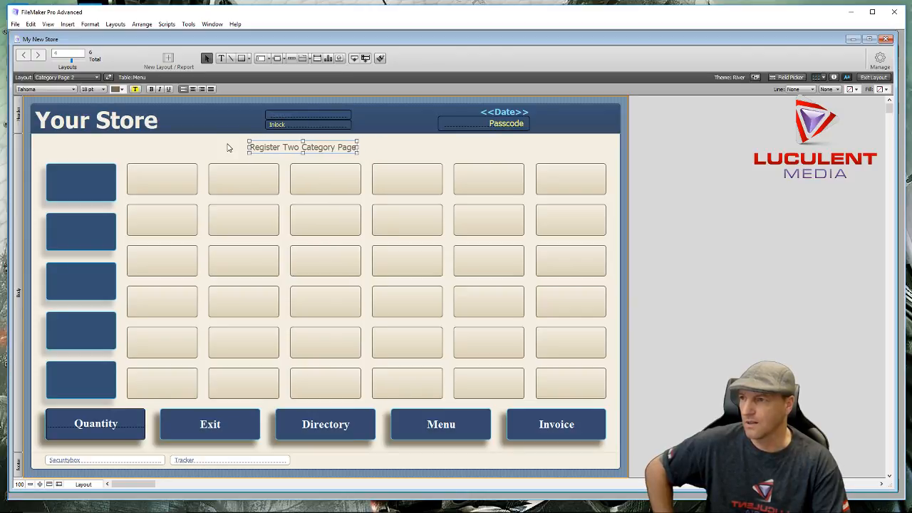
key("Right")
key("Right")
key("Right")
key("Right")
key("Right")
key("Right")
key("Right")
key("Right")
key("Right")
key("Right")
key("Right")
key("Right")
key("Right")
key("Right")
key("Right")
key("Right")
key("Right")
key("Right")
key("Right")
key("Right")
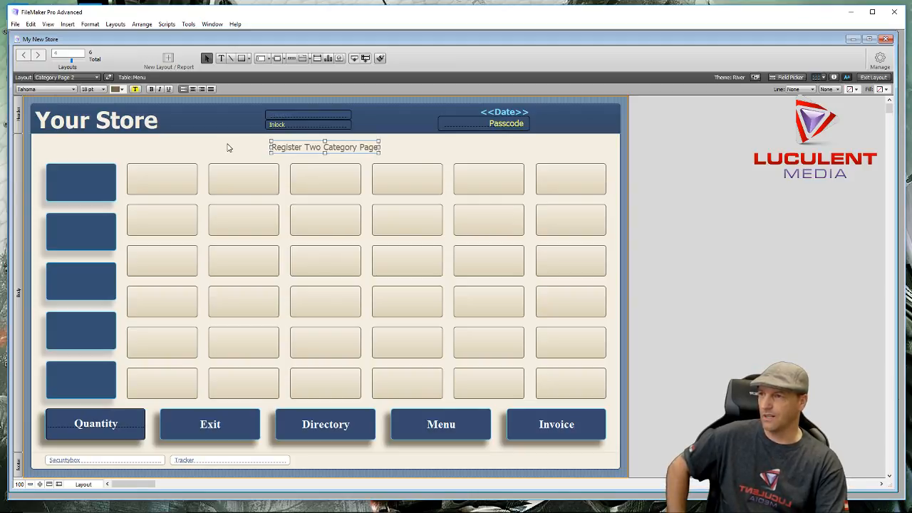
key("Left")
key("Left")
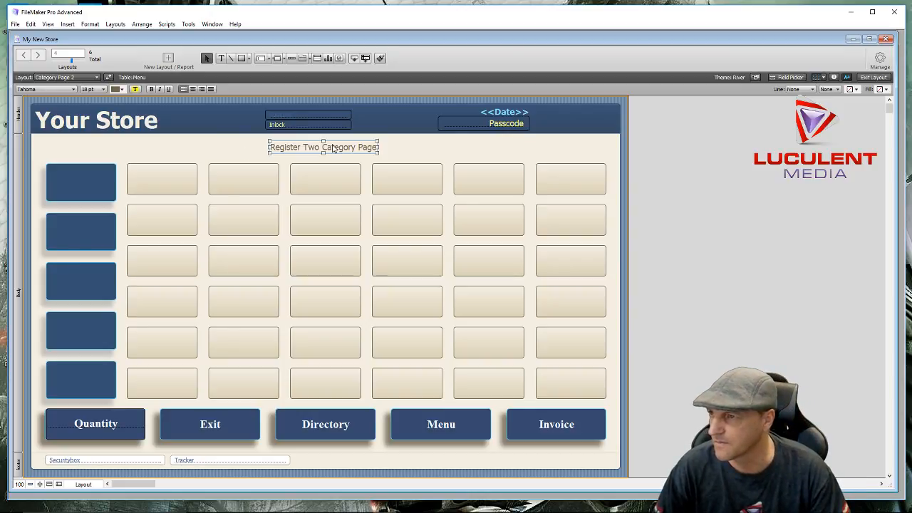
left_click_drag(333, 148, 331, 147)
left_click(417, 152)
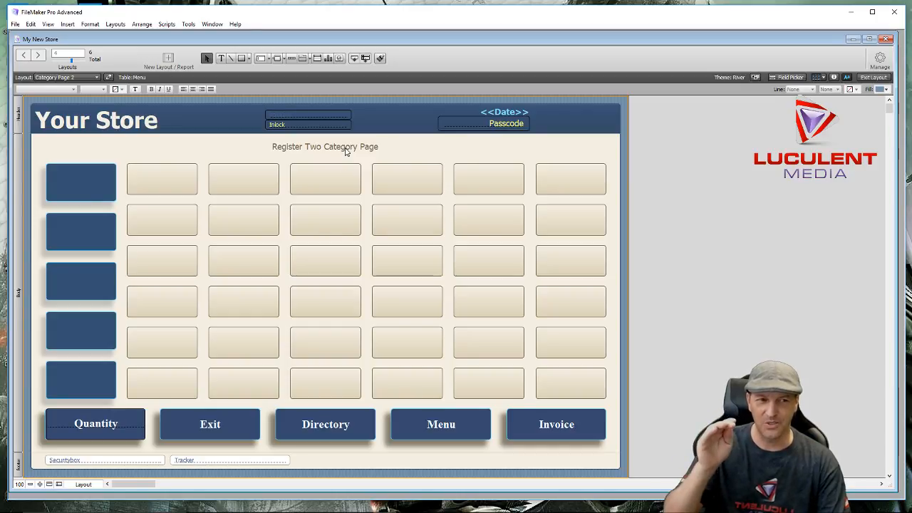
Check the page title's position and size values in the Inspector
left_click(346, 150)
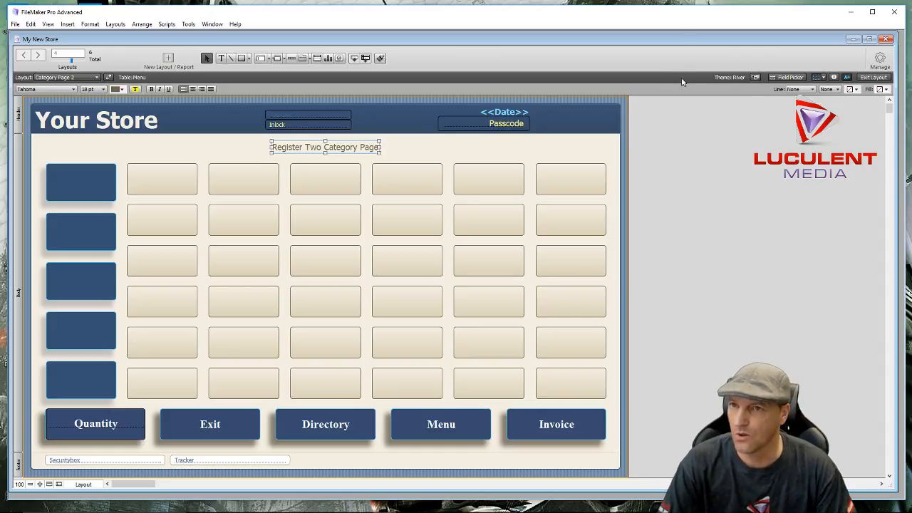
left_click(834, 78)
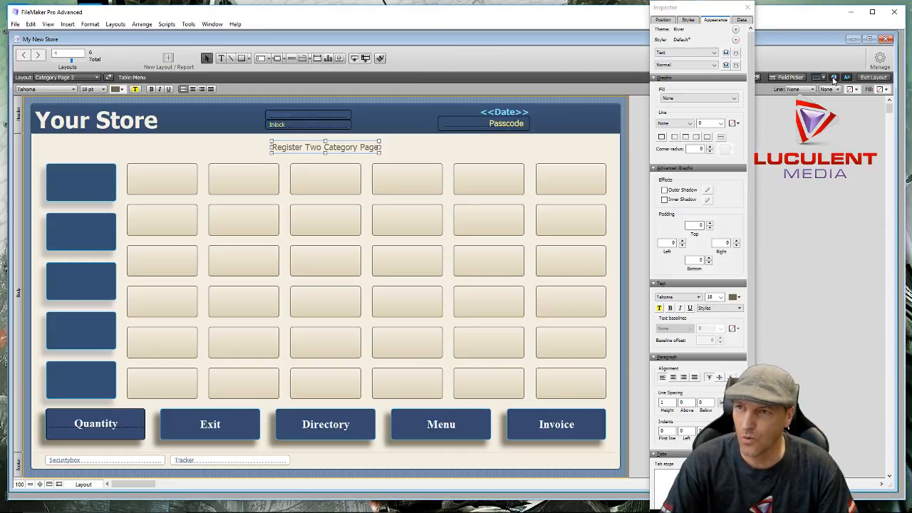
left_click(661, 20)
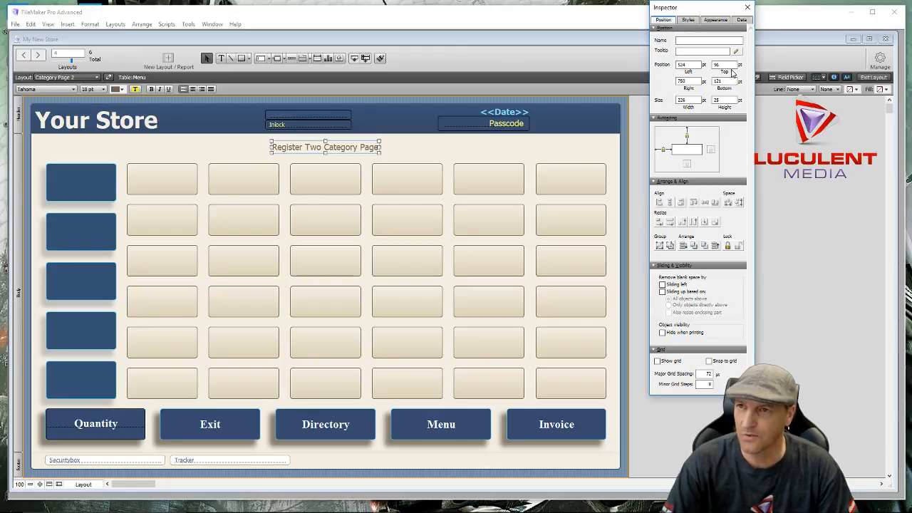
left_click(416, 147)
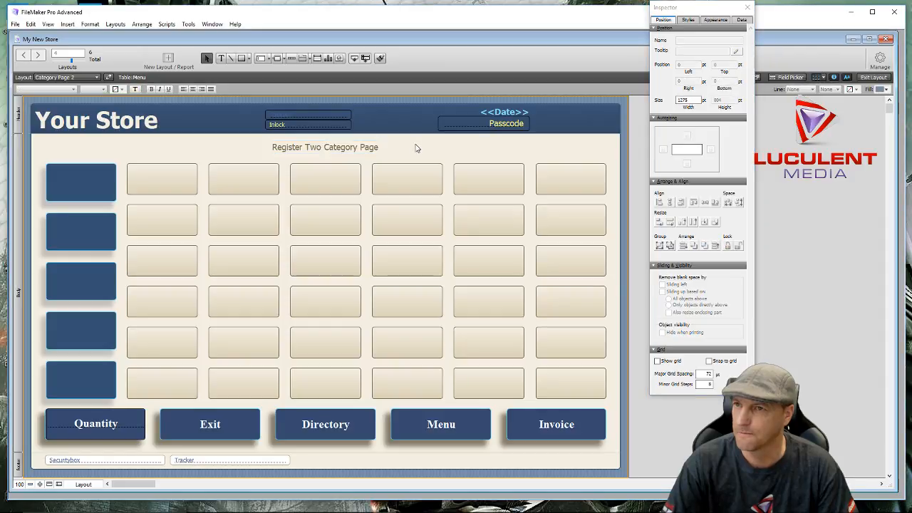
left_click(352, 148)
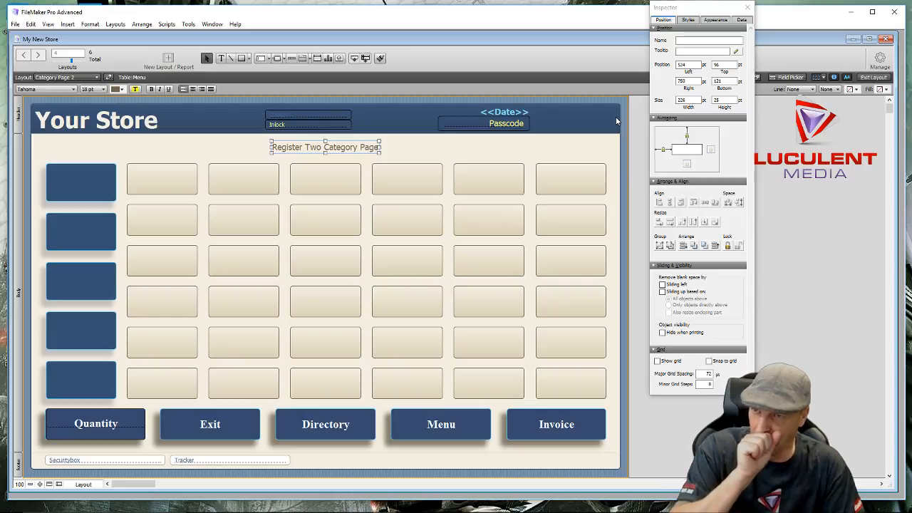
left_click(564, 111)
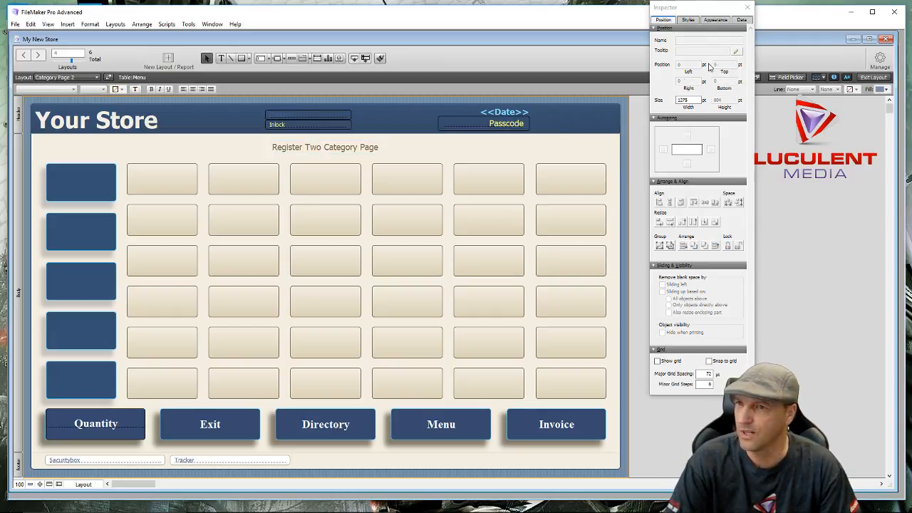
left_click(749, 8)
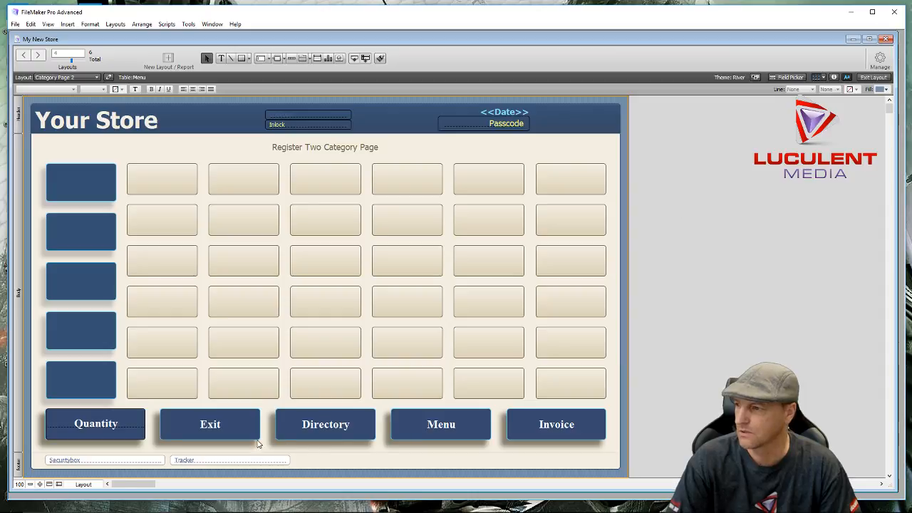
Give the Exit button on Category Page 2 a single-step action, Go to Layout, targeting "Launch Page"
double_click(243, 424)
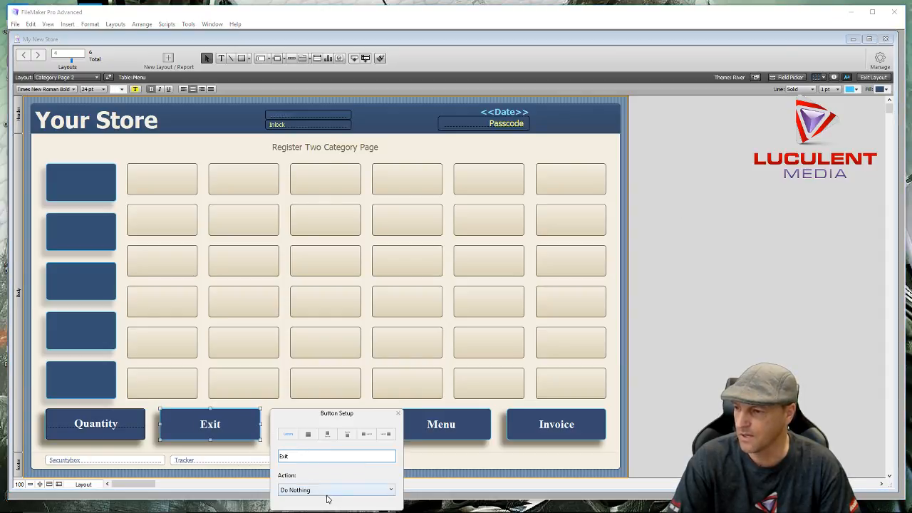
left_click(327, 490)
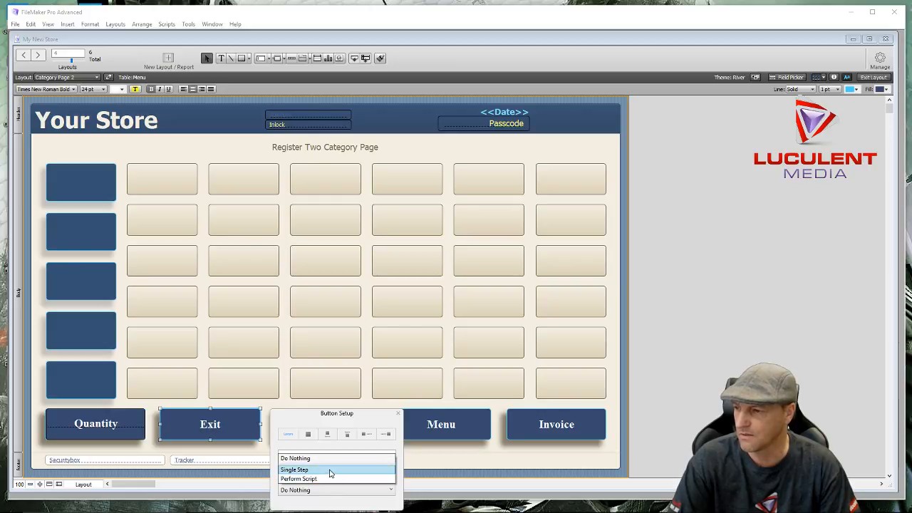
left_click(330, 470)
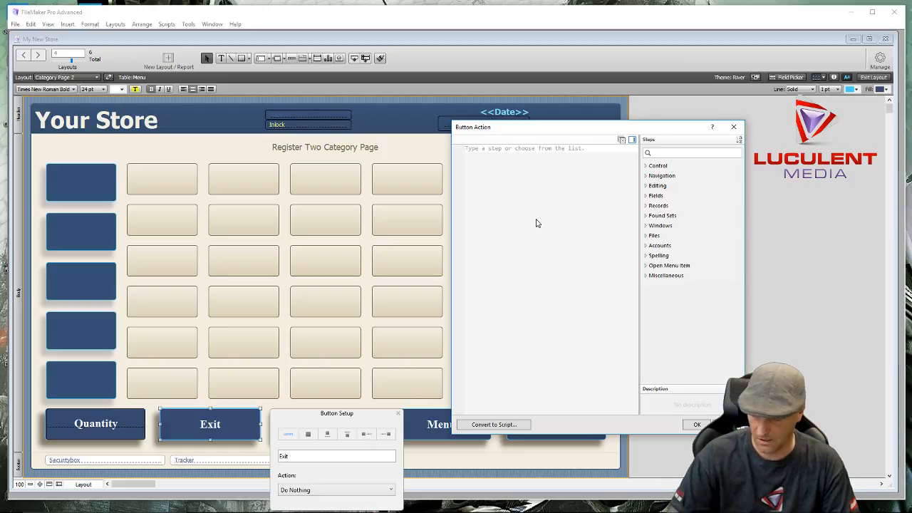
type("G")
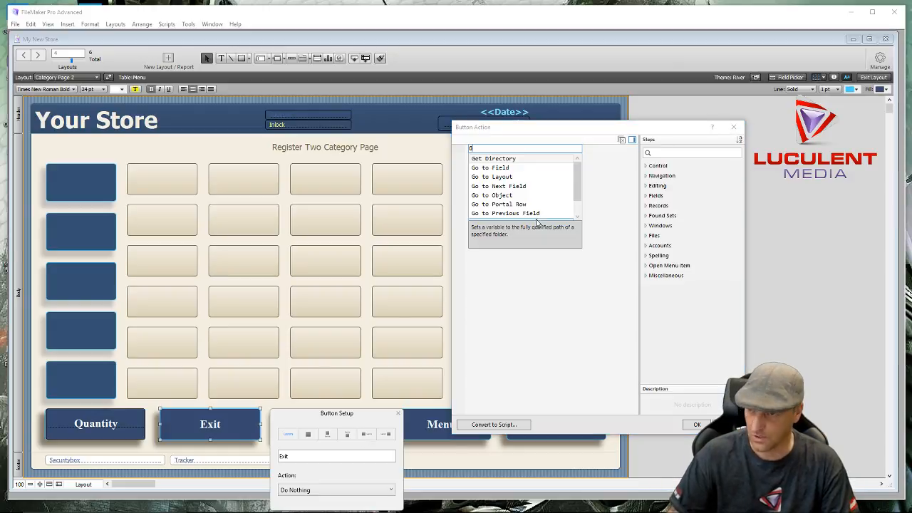
left_click(511, 177)
left_click(539, 149)
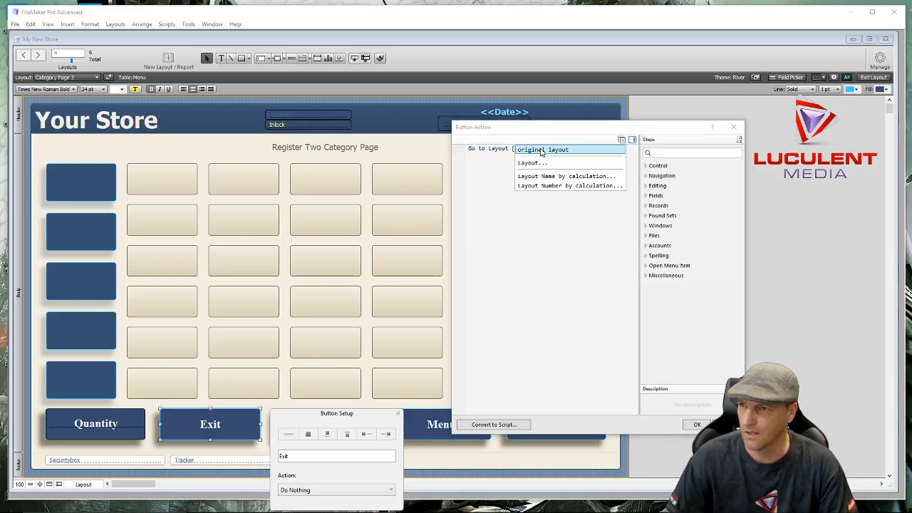
left_click(534, 167)
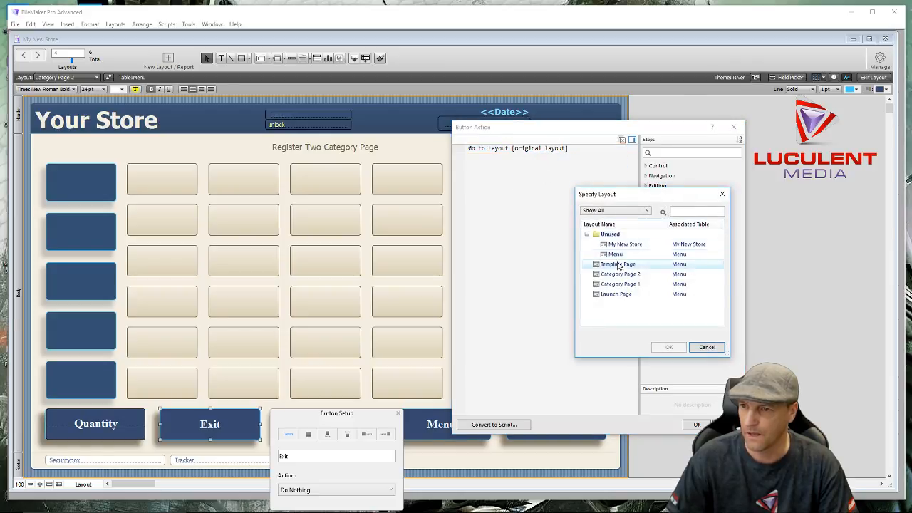
double_click(616, 295)
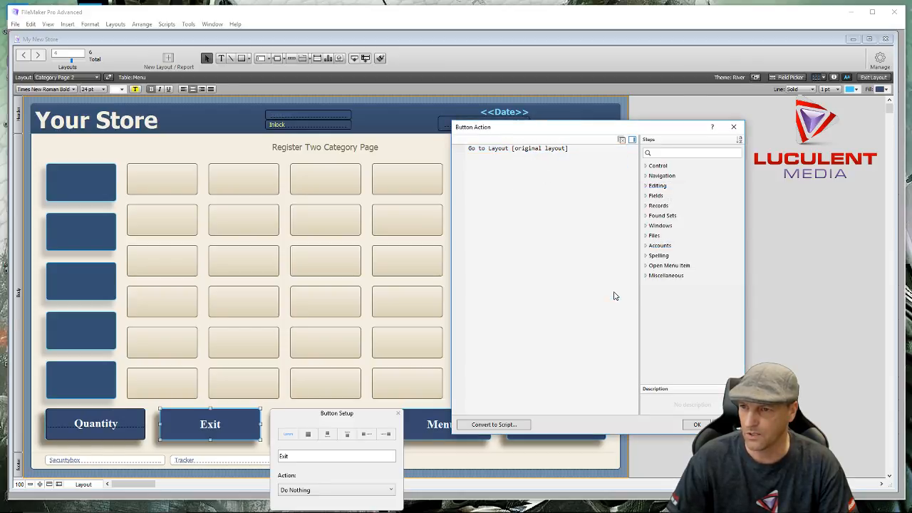
left_click(695, 426)
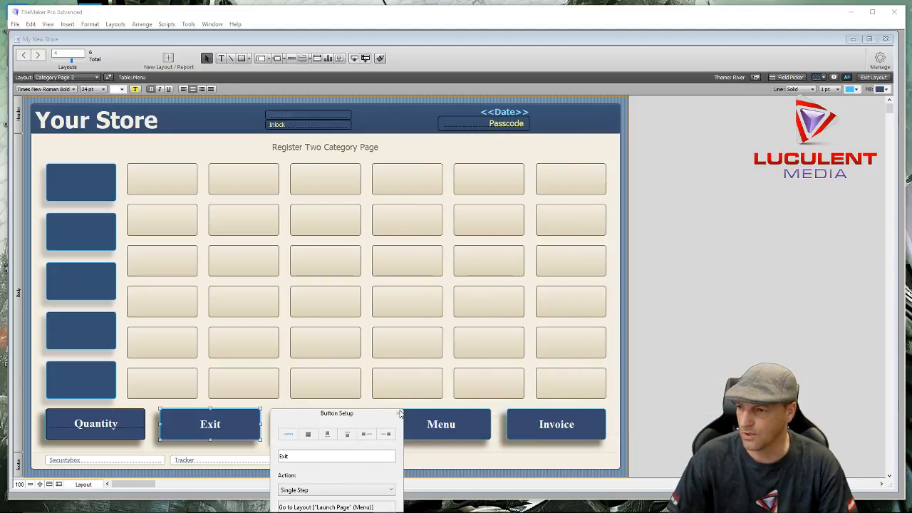
left_click(398, 415)
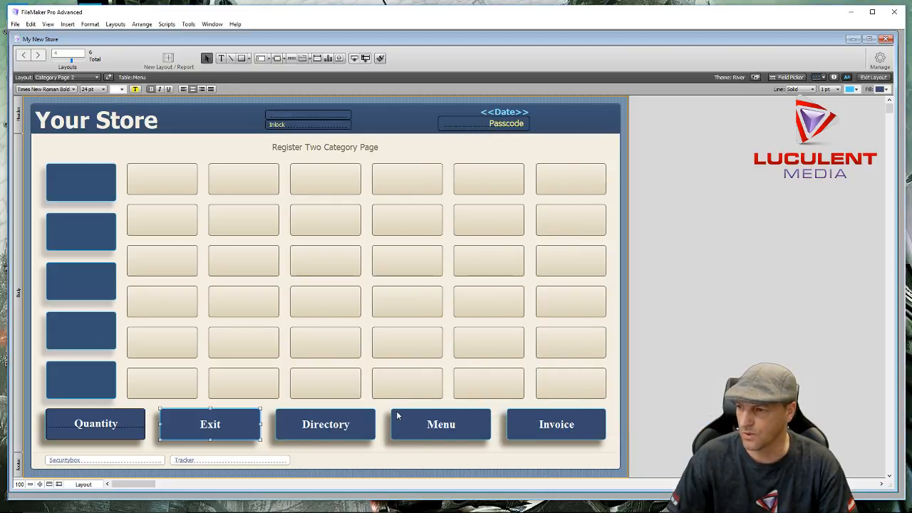
Switch to Browse mode, test the Exit button on Category Page 2, and open Category Page 1 with Register One
left_click(523, 146)
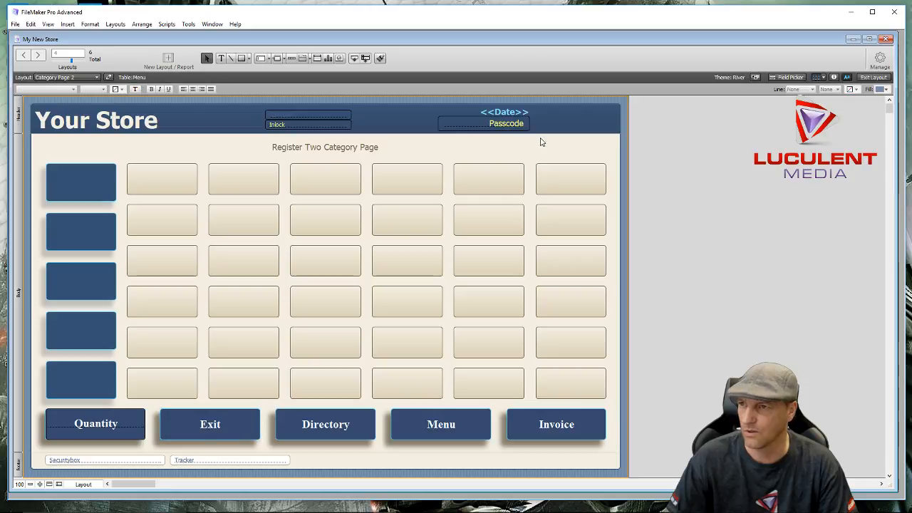
left_click(874, 77)
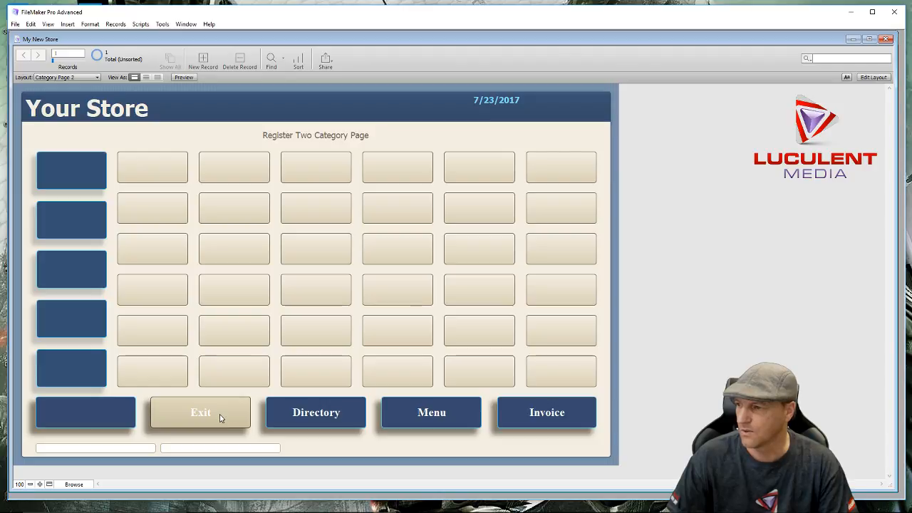
left_click(219, 414)
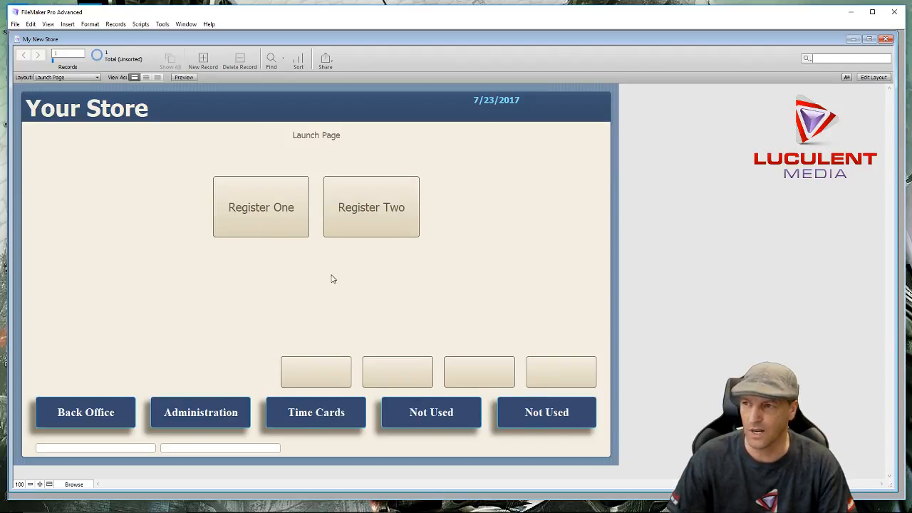
left_click(268, 218)
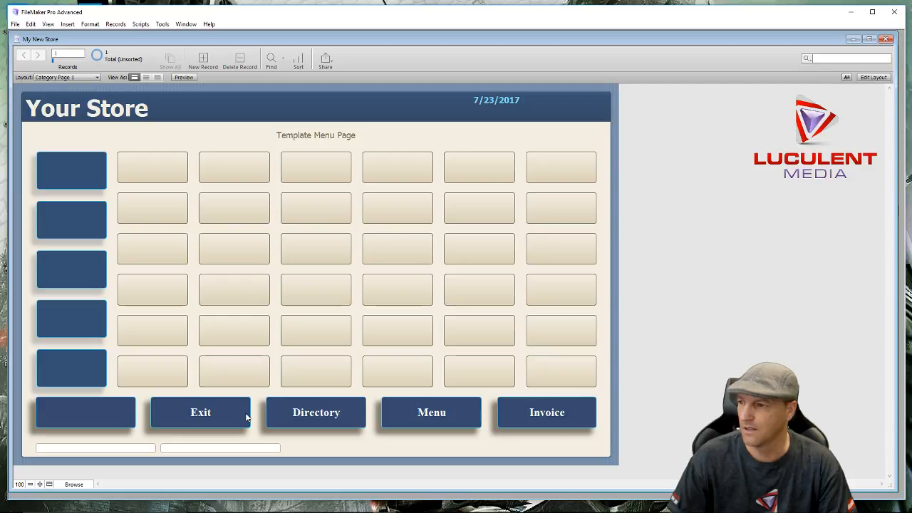
Put Category Page 1 into layout editing and check its page title's position and size values in the Inspector
left_click(873, 77)
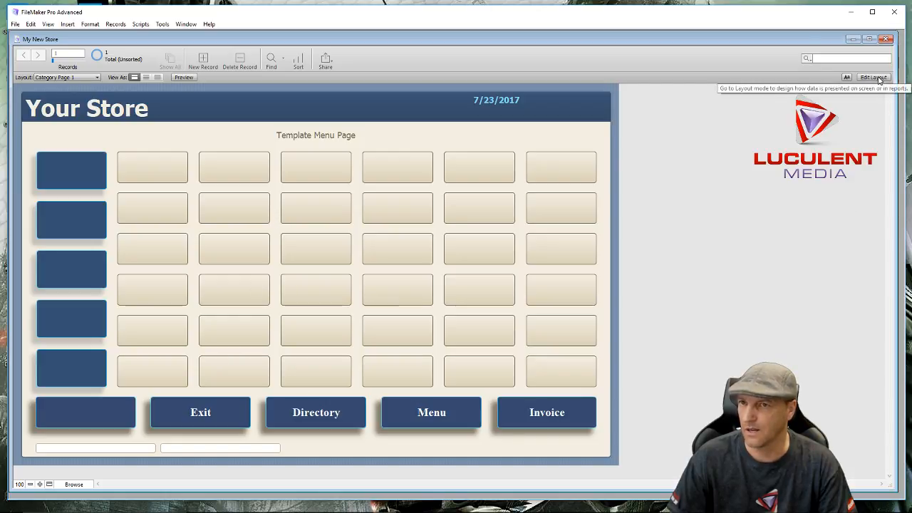
left_click(330, 147)
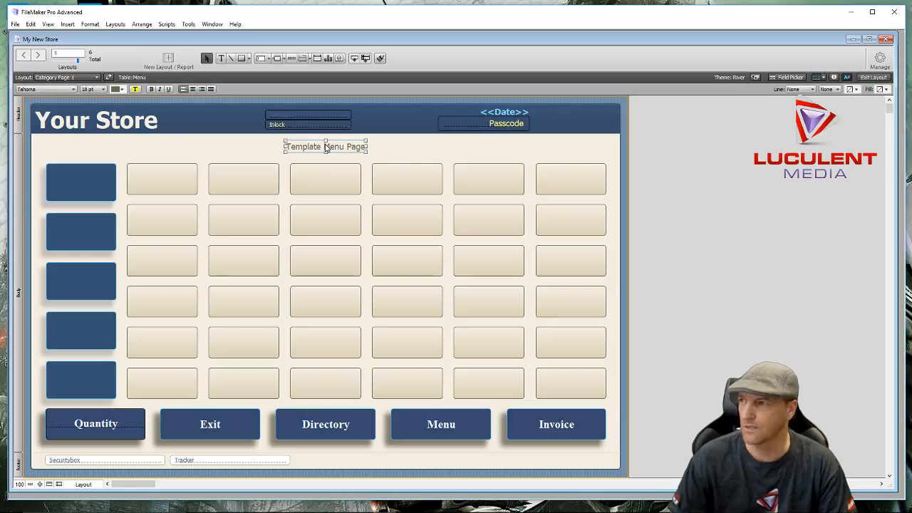
left_click(835, 79)
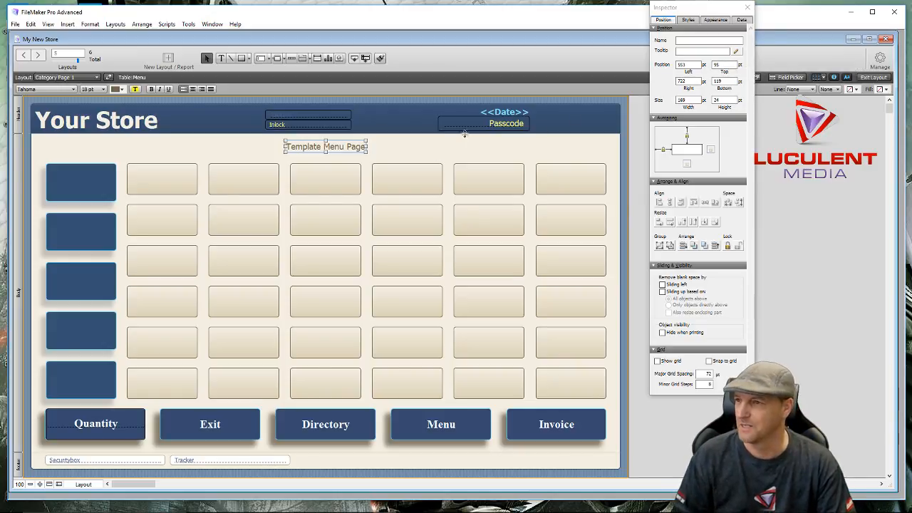
left_click(748, 8)
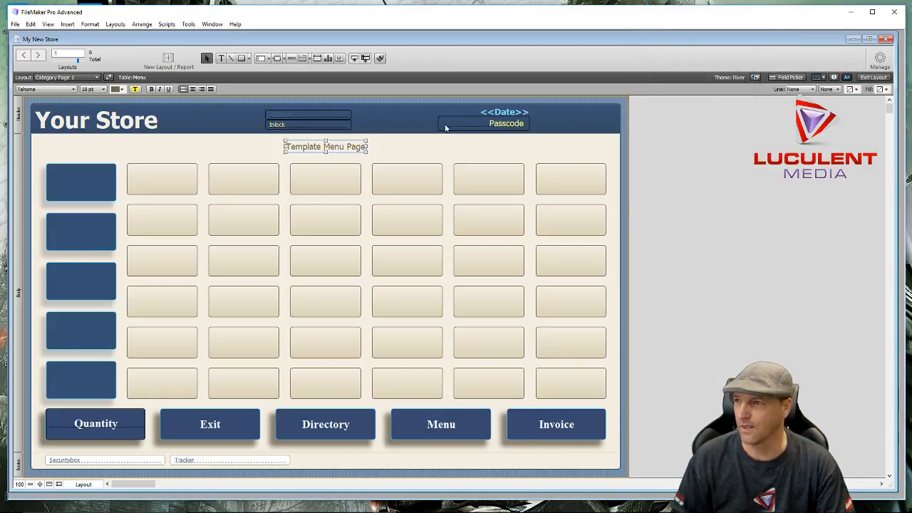
Replace the "Template Menu Page" title on Category Page 1 with "Register One Category Page"
double_click(333, 150)
key("BackSpace")
key("BackSpace")
key("BackSpace")
key("BackSpace")
key("BackSpace")
key("BackSpace")
key("BackSpace")
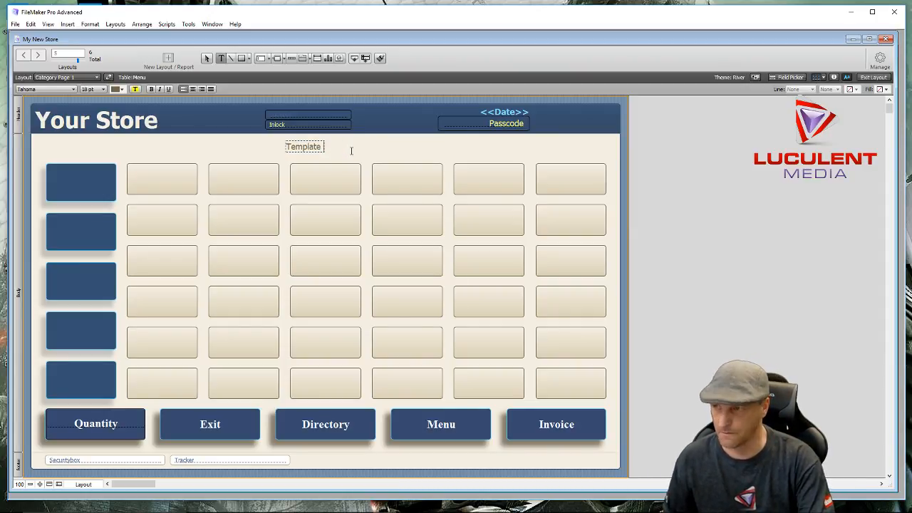
key("BackSpace")
key("BackSpace")
key("BackSpace")
key("BackSpace")
key("BackSpace")
key("BackSpace")
key("BackSpace")
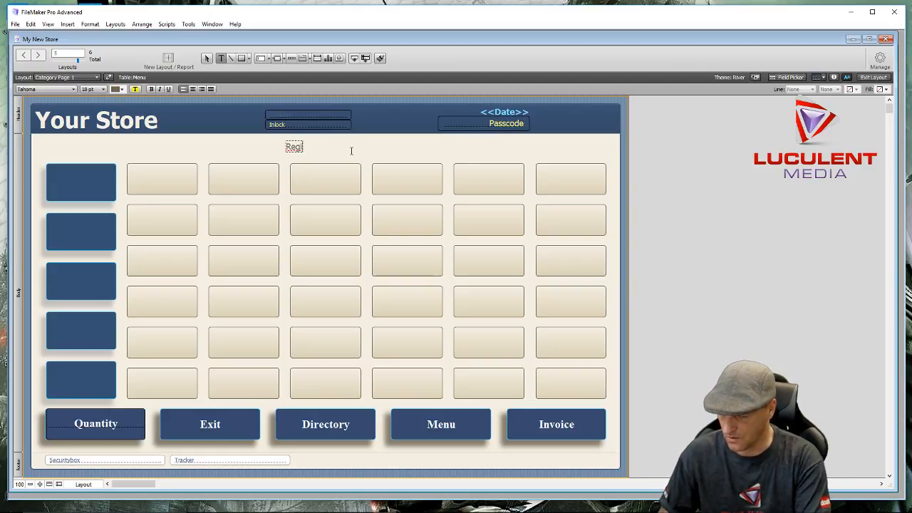
type("Register")
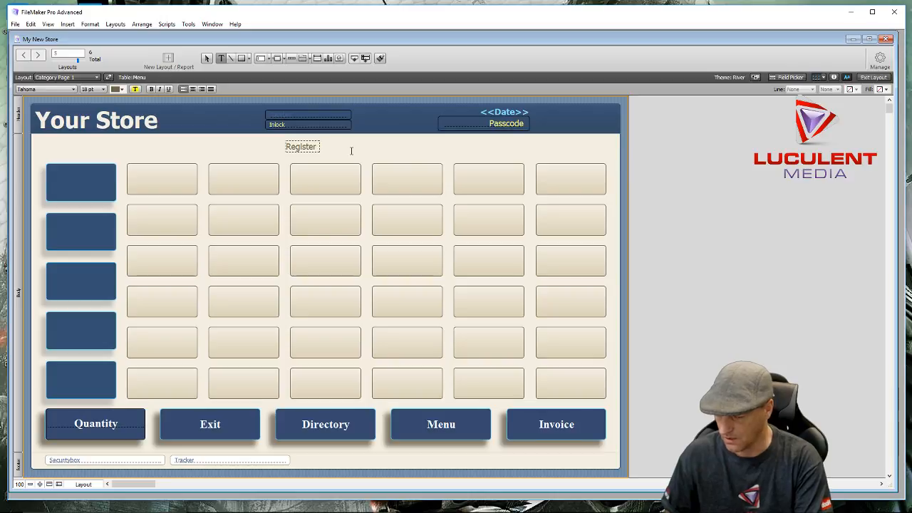
type(" One")
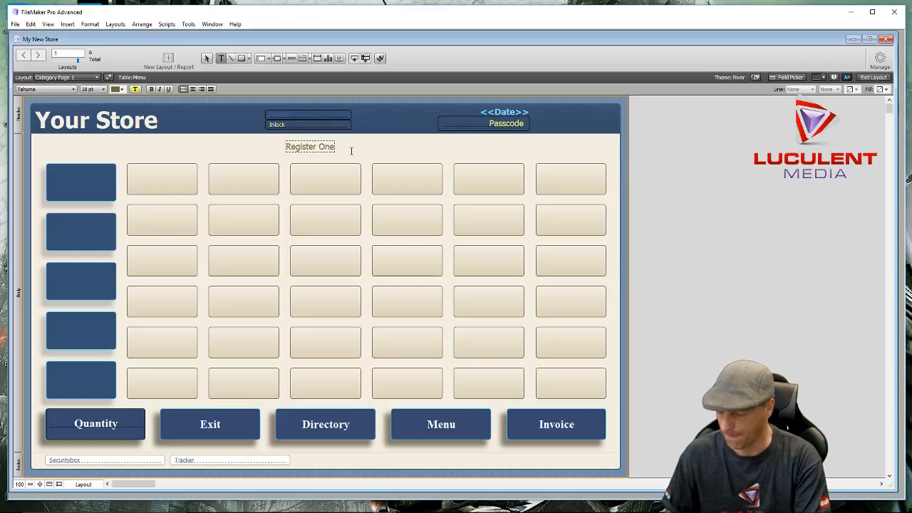
type(" Category Page")
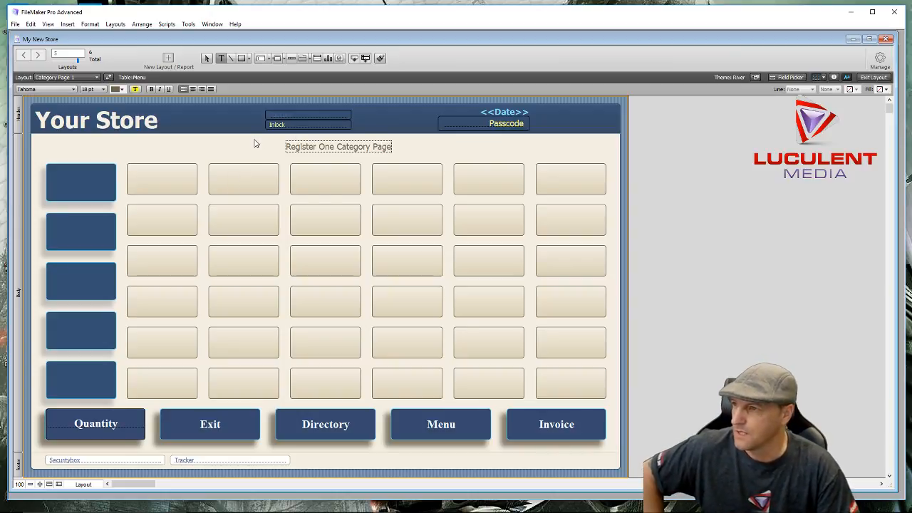
Center the "Register One Category Page" title horizontally above the button grid, keeping it midway between the header and the grid
key("Escape")
key("Left")
key("Left")
key("Left")
key("Left")
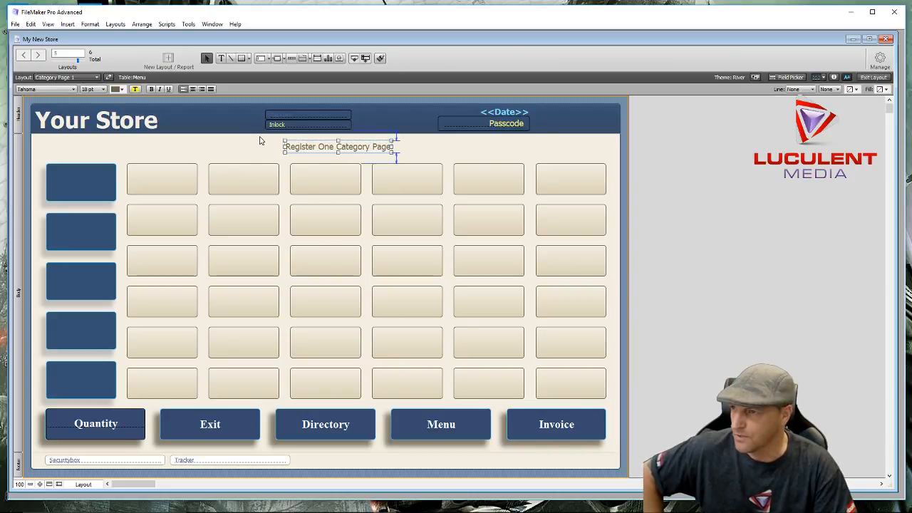
key("Left")
key("Left")
key("Left")
key("Left")
key("Left")
key("Left")
key("Left")
key("Left")
key("Left")
key("Left")
key("Left")
key("Left")
key("Left")
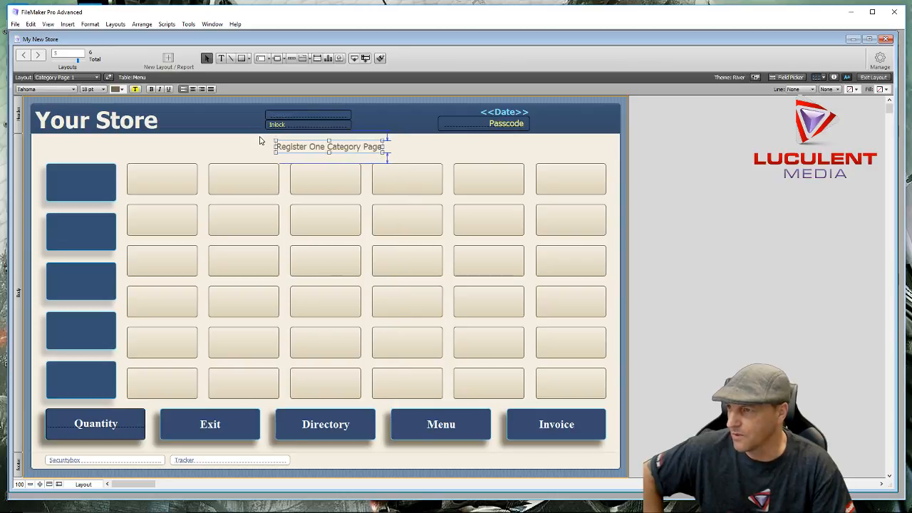
key("Left")
key("Left")
key("Left")
key("Left")
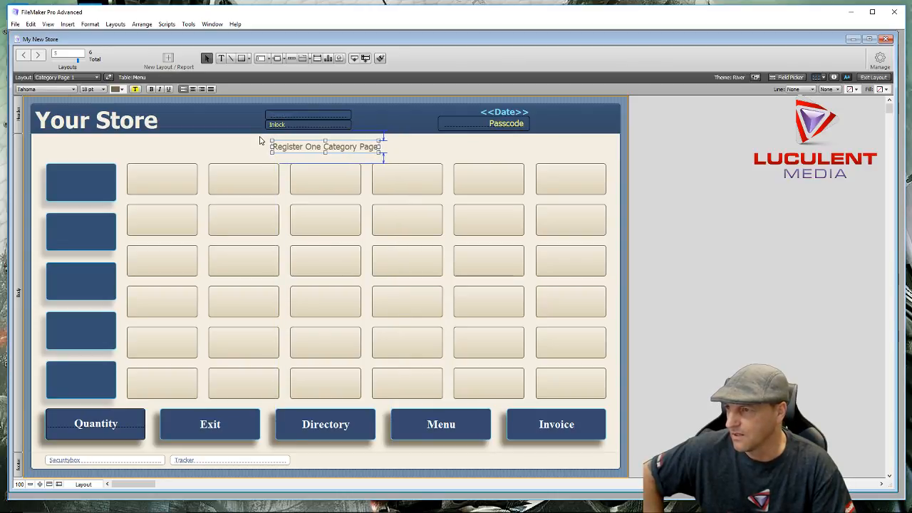
key("Right")
key("Right")
key("Right")
key("Right")
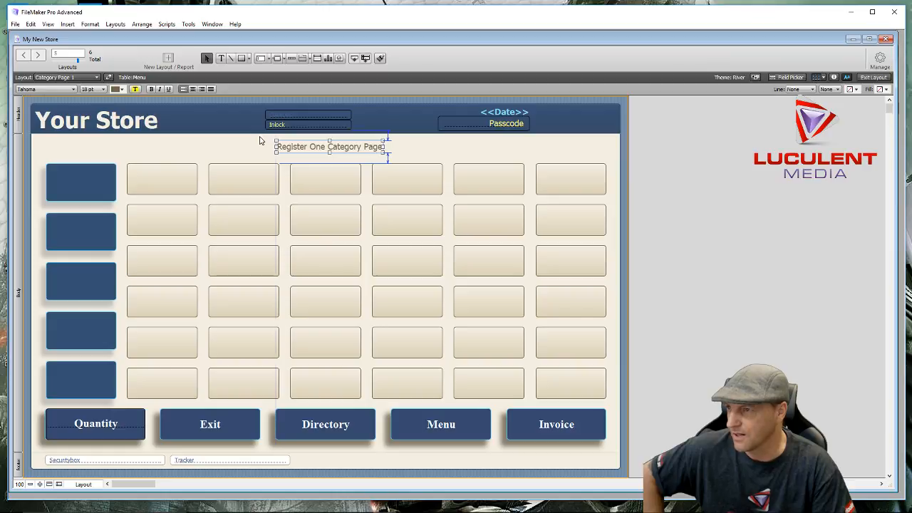
key("Left")
key("Left")
key("Left")
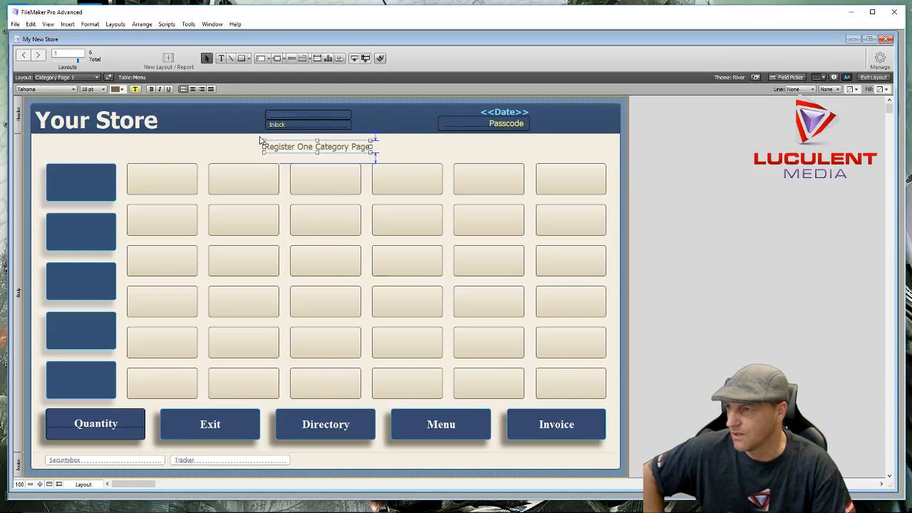
key("Right")
key("Right")
key("Right")
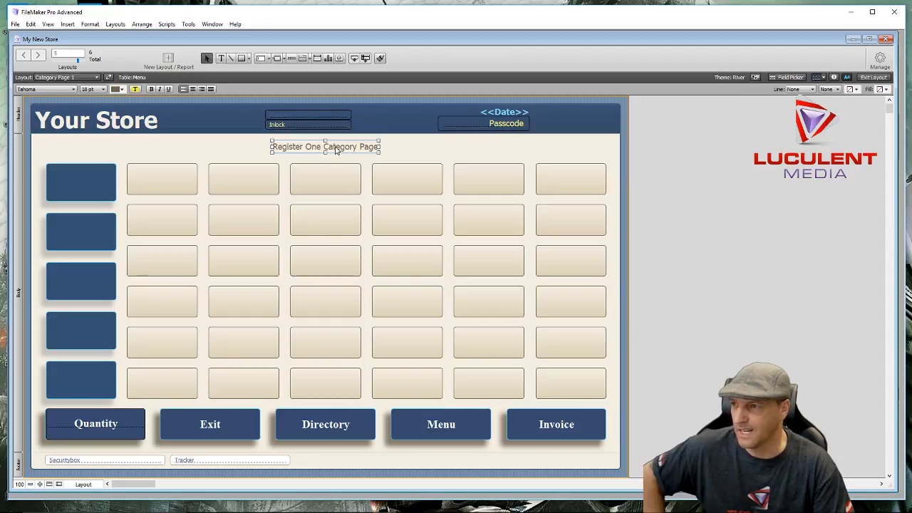
left_click_drag(336, 149, 336, 148)
left_click(228, 149)
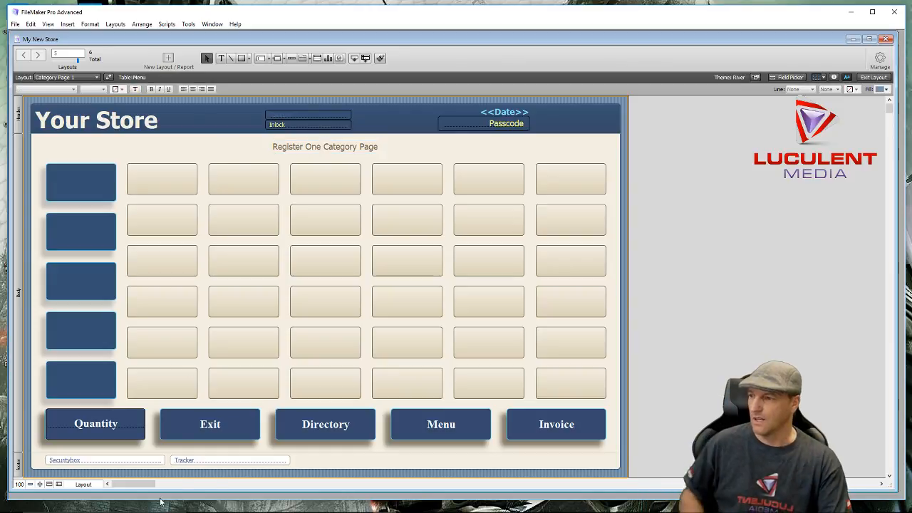
Give the Exit button on Category Page 1 a single-step action, Go to Layout, targeting "Launch Page"
double_click(236, 430)
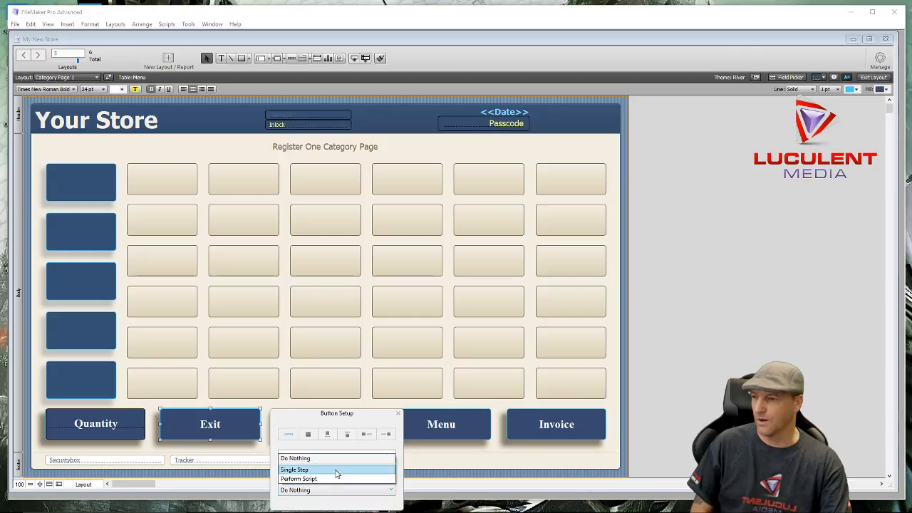
left_click(337, 470)
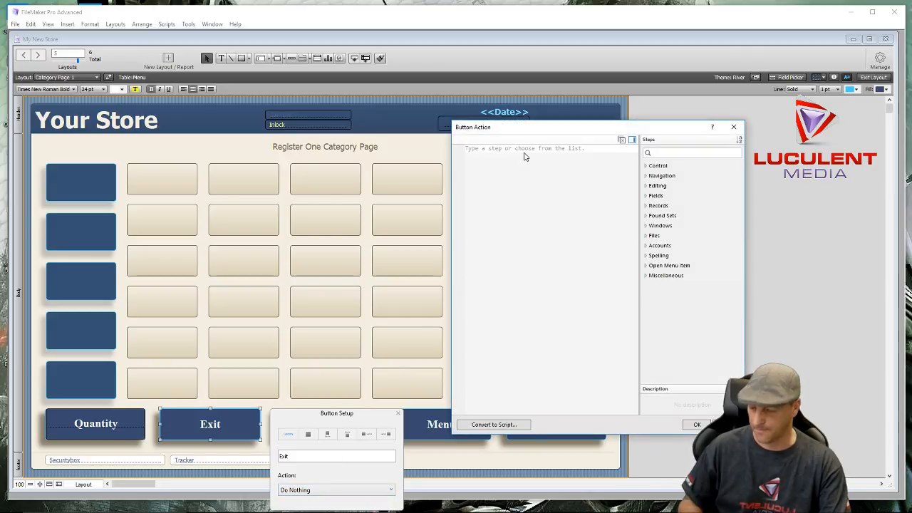
type("Go")
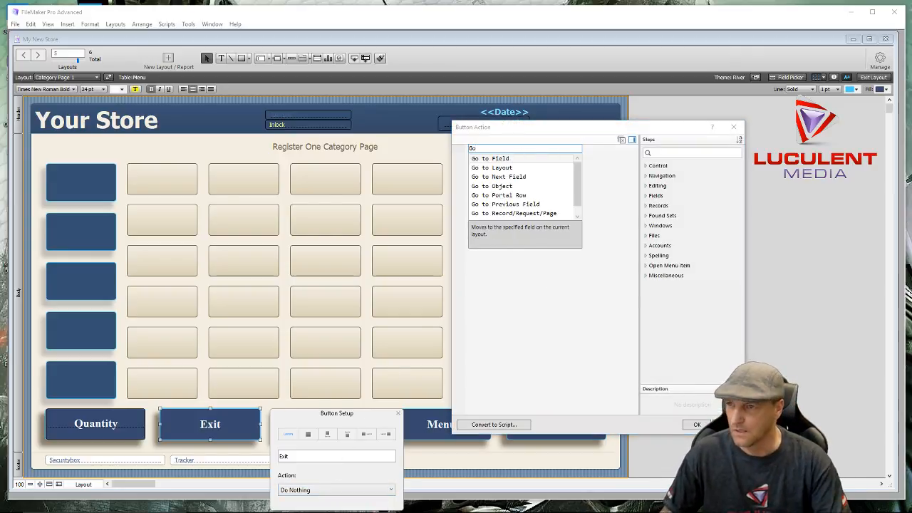
left_click(495, 168)
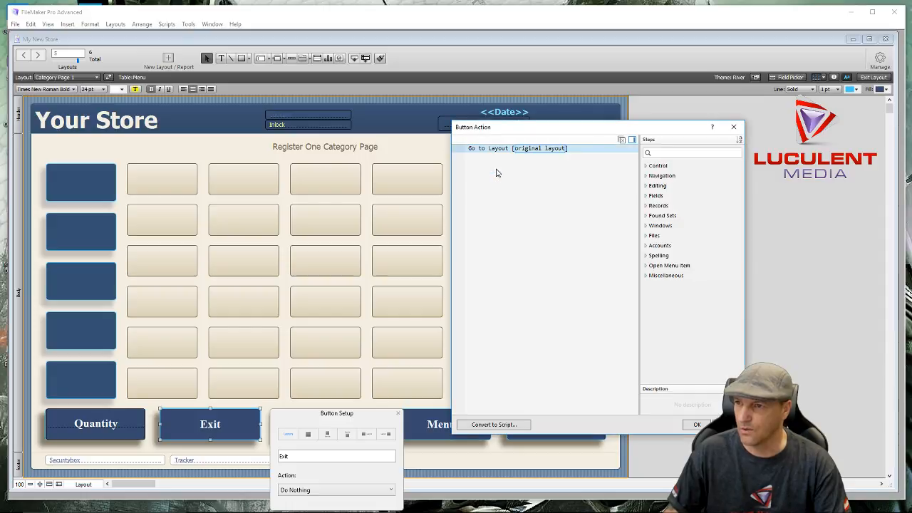
left_click(536, 150)
left_click(539, 162)
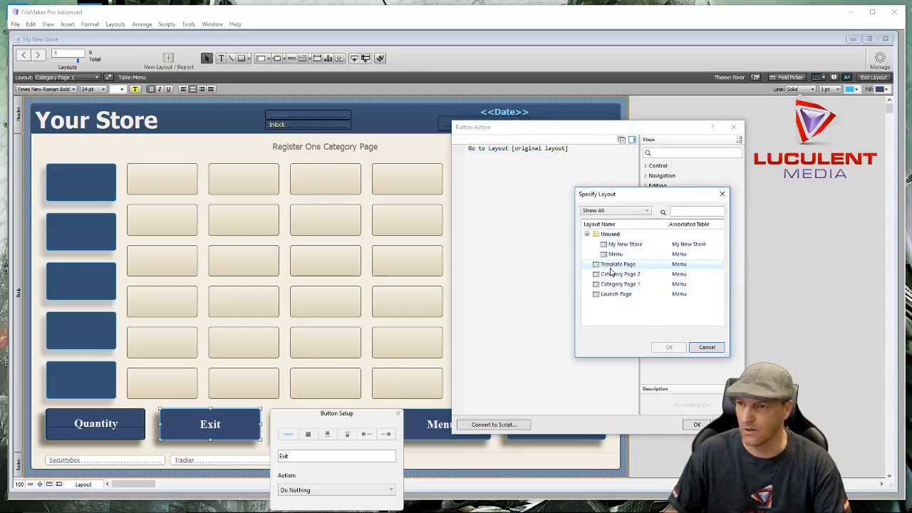
left_click(611, 297)
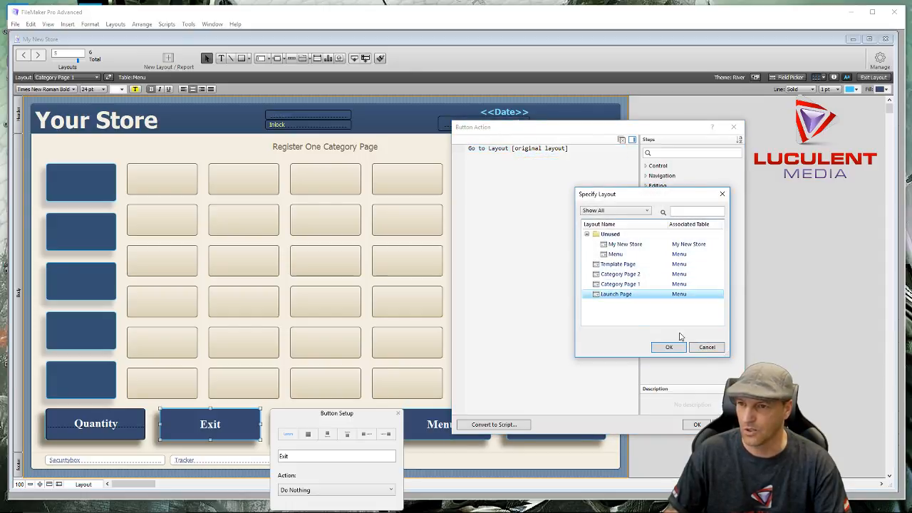
double_click(611, 296)
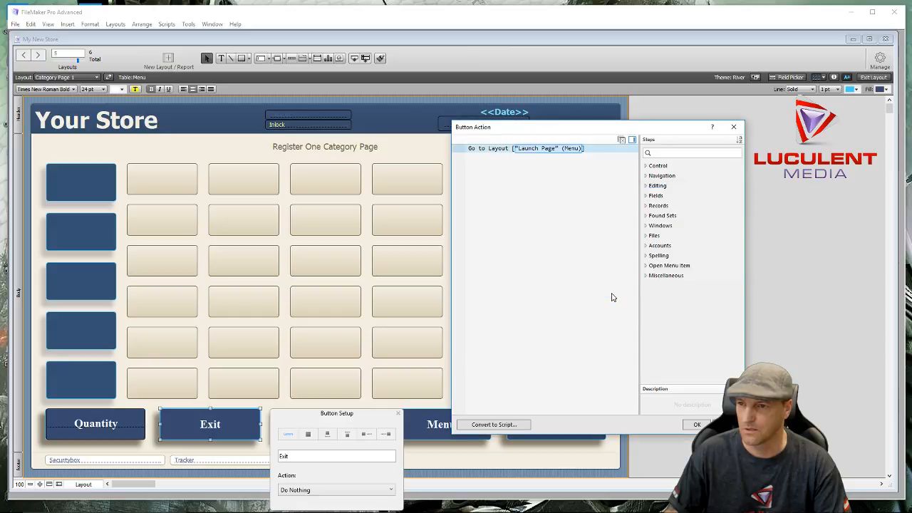
left_click(695, 426)
left_click(679, 199)
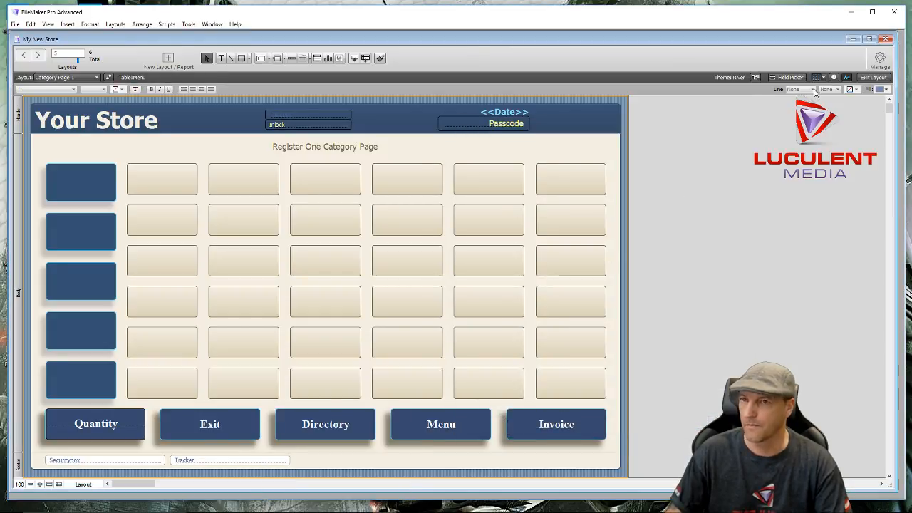
Test the Register One, Register Two and Exit buttons in Browse mode by moving between the Launch Page and both Category Pages
left_click(874, 77)
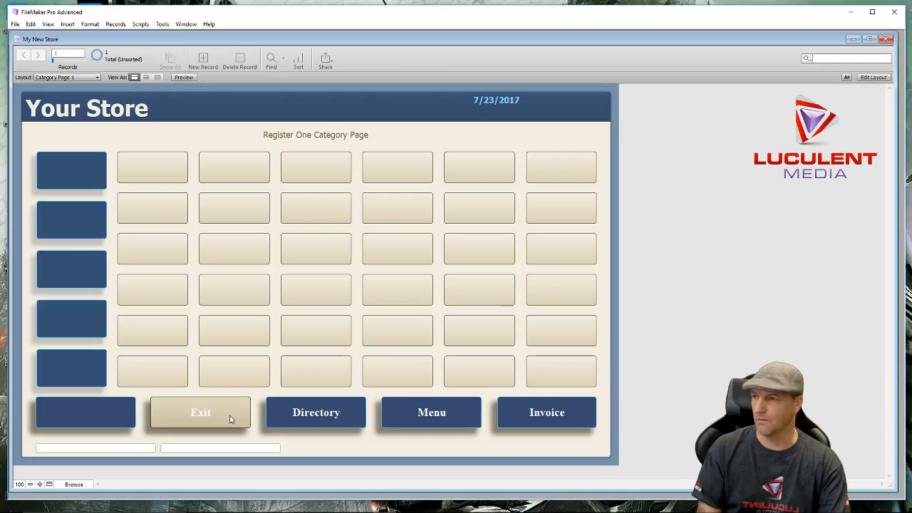
left_click(233, 416)
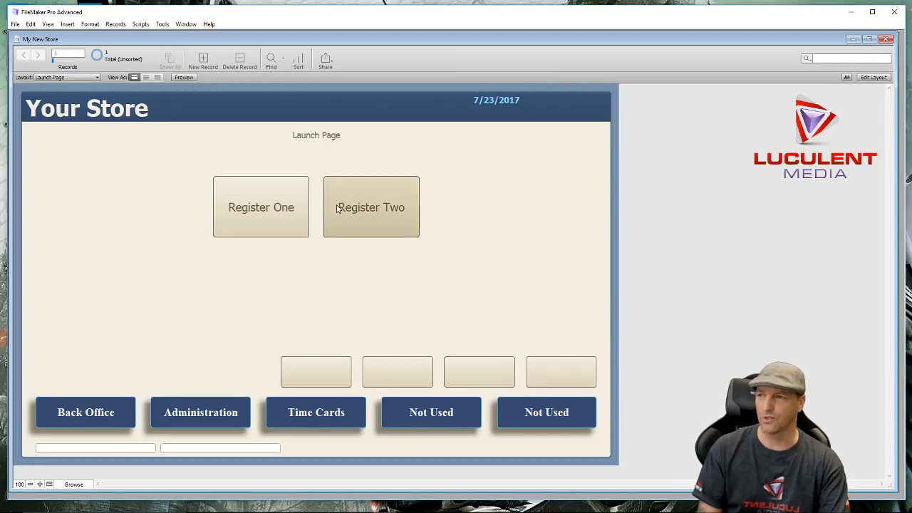
left_click(362, 209)
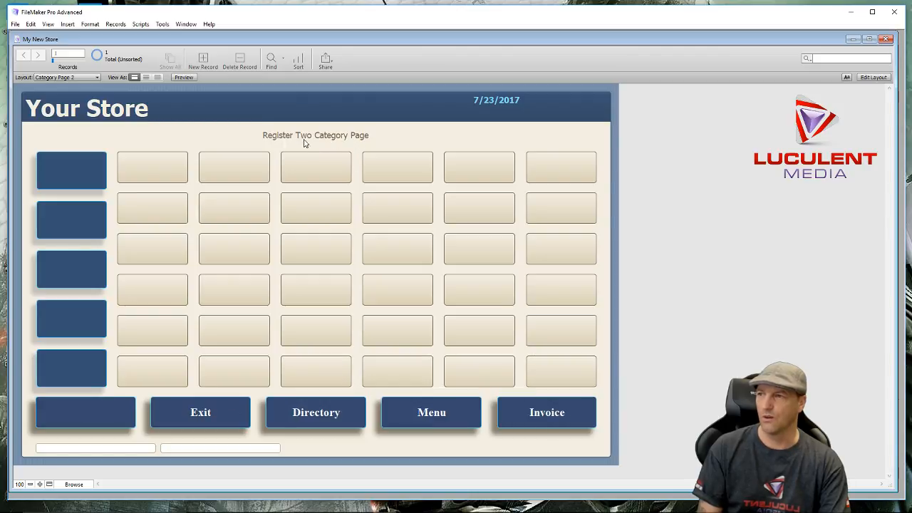
left_click(223, 419)
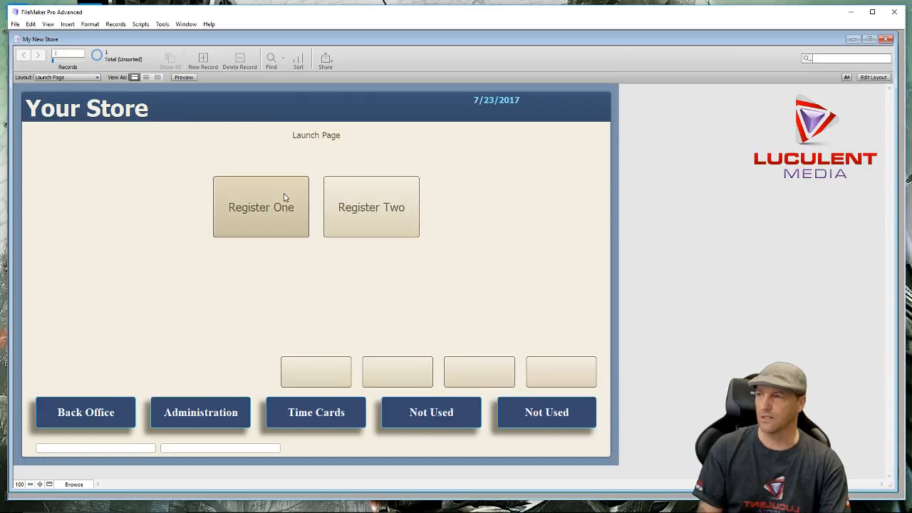
left_click(281, 205)
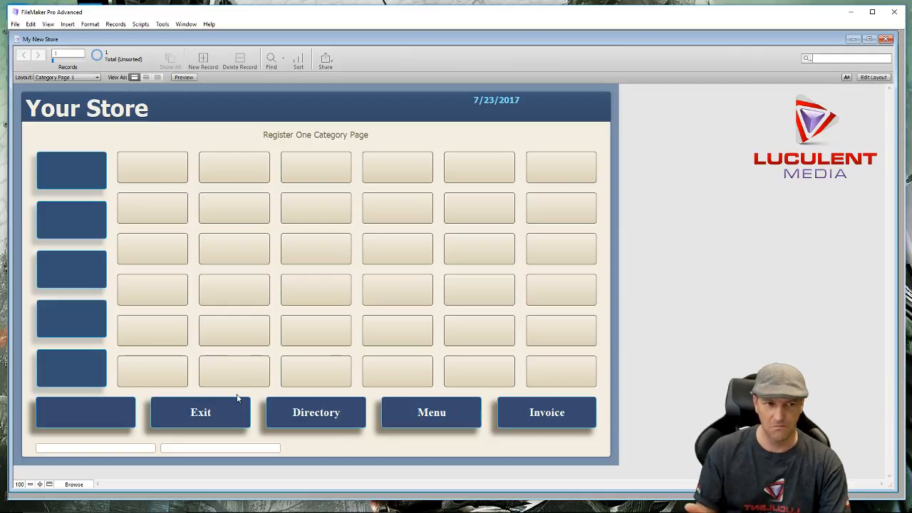
left_click(226, 416)
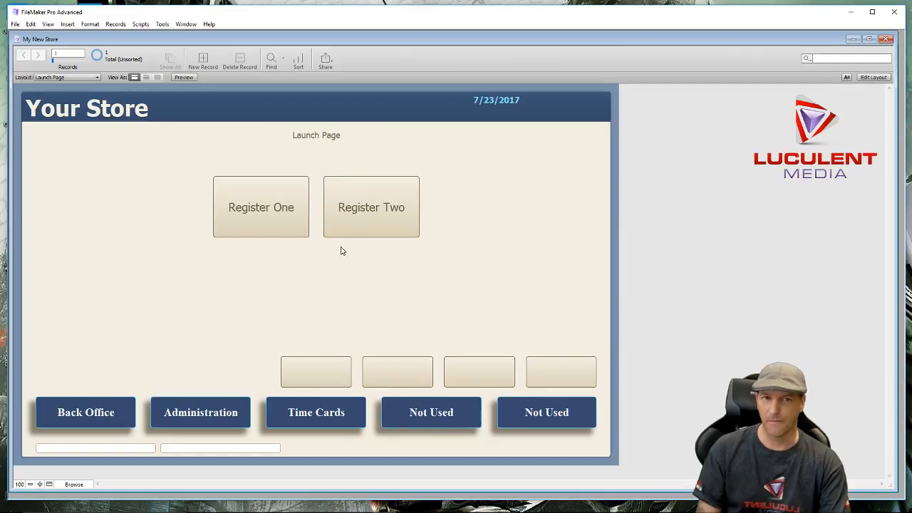
left_click(359, 220)
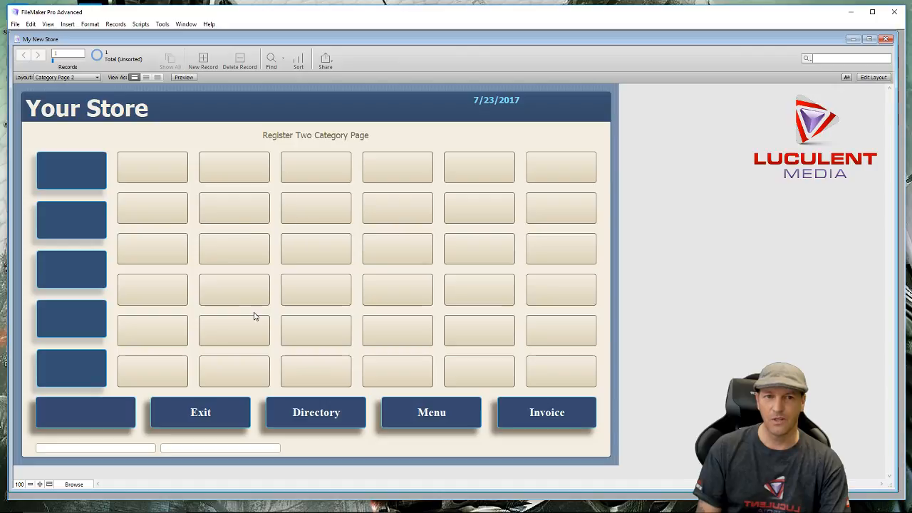
left_click(229, 424)
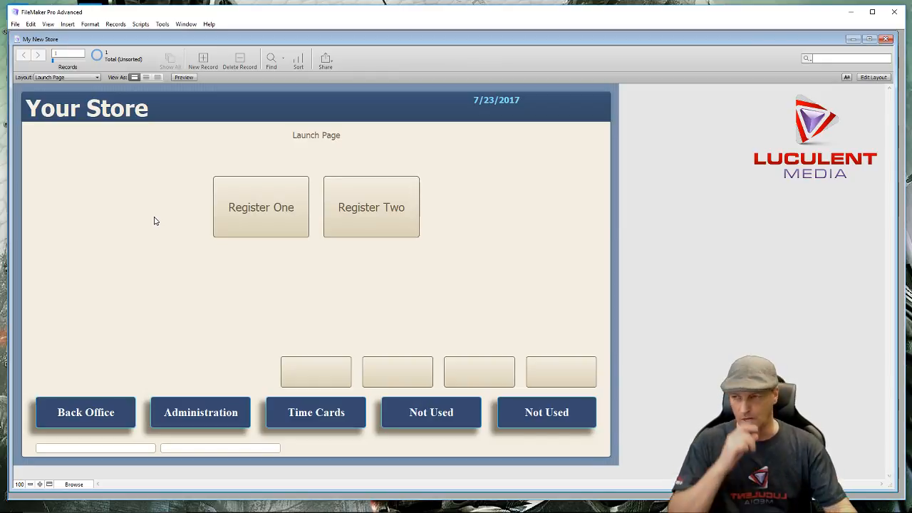
Go to the Register One category page, view the first side button's "Common Items Sold" popover, and close it
left_click(260, 206)
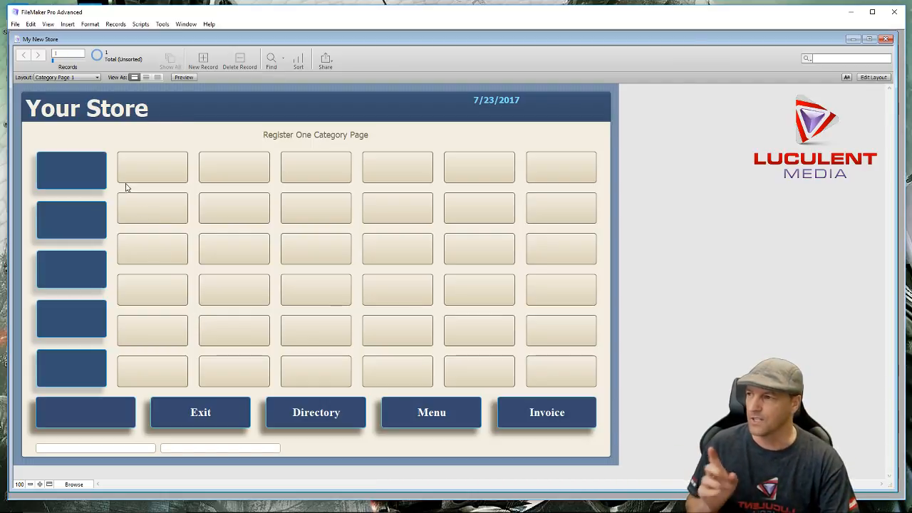
left_click(85, 177)
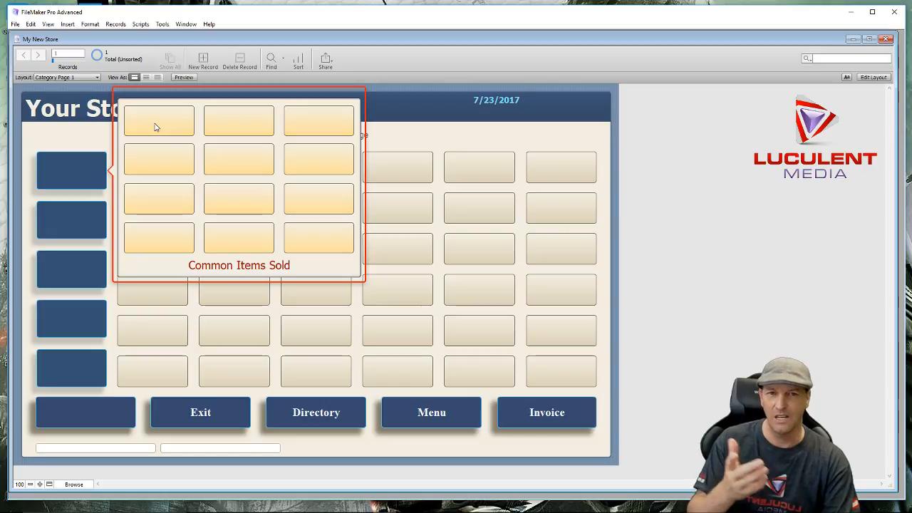
left_click(73, 142)
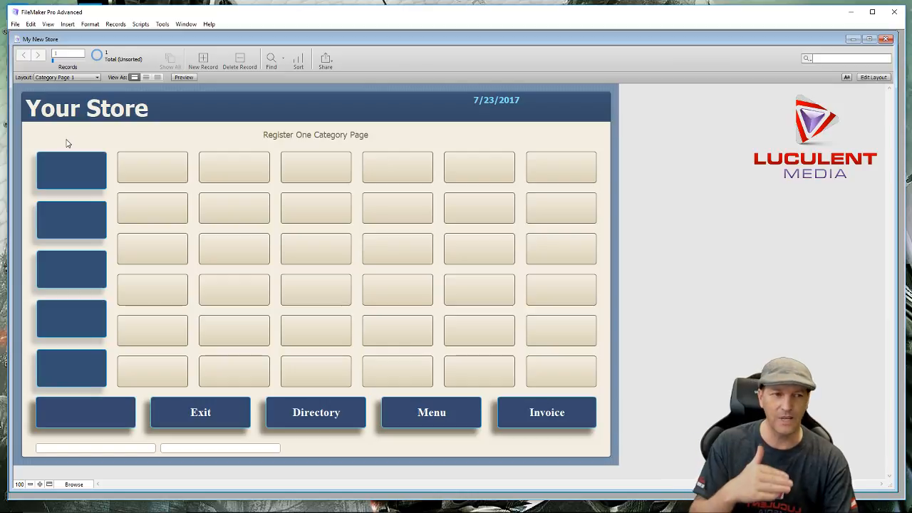